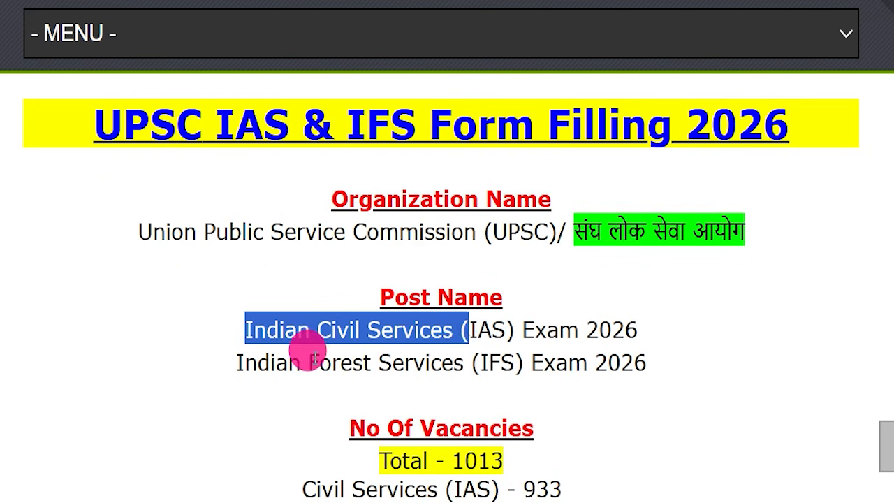
Step: Highlight the total vacancies and the last date for applying online in the UPSC IAS & IFS Form Filling 2026 article
{"action": "left_click_drag", "start_coordinate": [340, 458], "coordinate": [517, 447]}
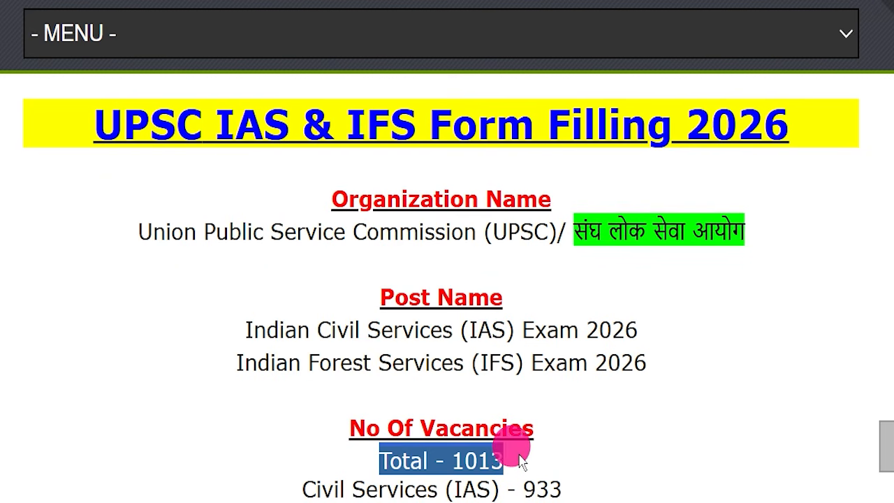
{"action": "scroll", "coordinate": [571, 427], "scroll_direction": "down", "scroll_amount": 3}
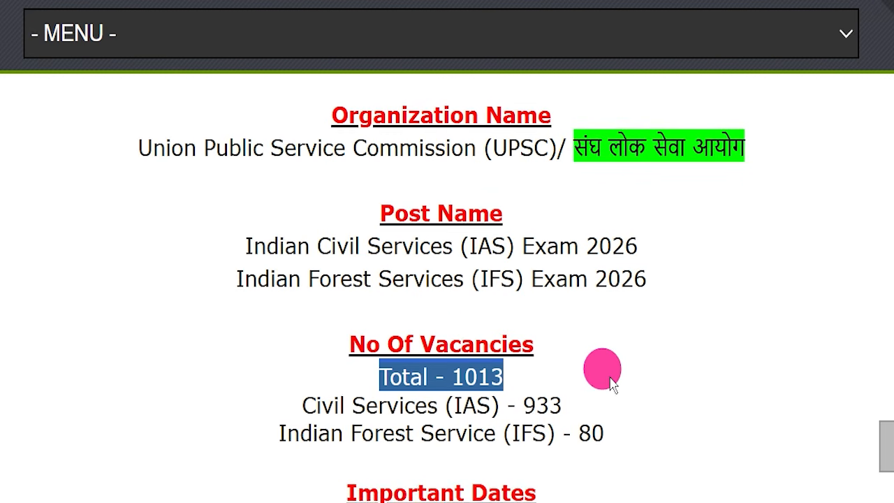
{"action": "scroll", "coordinate": [594, 339], "scroll_direction": "up", "scroll_amount": 2}
{"action": "scroll", "coordinate": [572, 347], "scroll_direction": "up", "scroll_amount": 1}
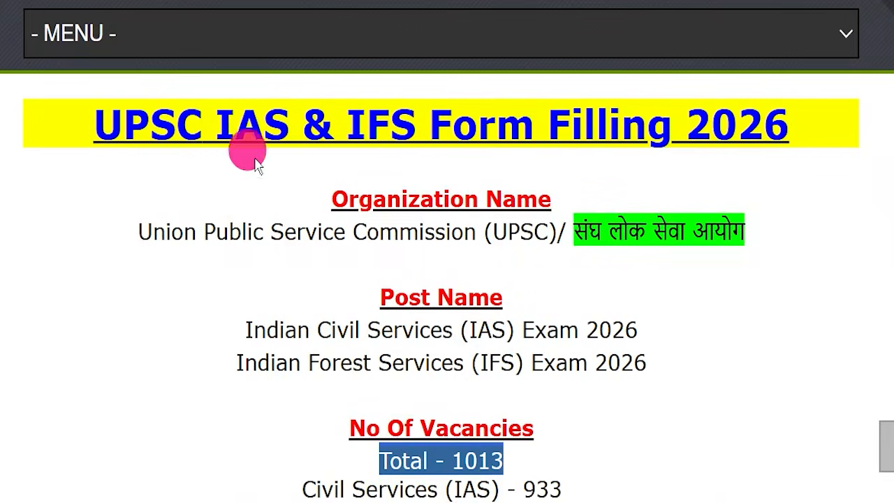
{"action": "scroll", "coordinate": [536, 319], "scroll_direction": "down", "scroll_amount": 4}
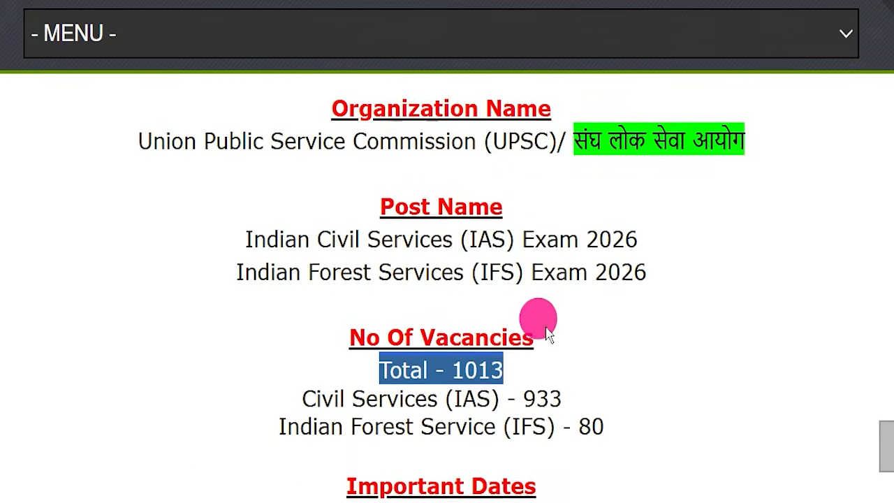
{"action": "left_click_drag", "start_coordinate": [496, 390], "coordinate": [739, 394]}
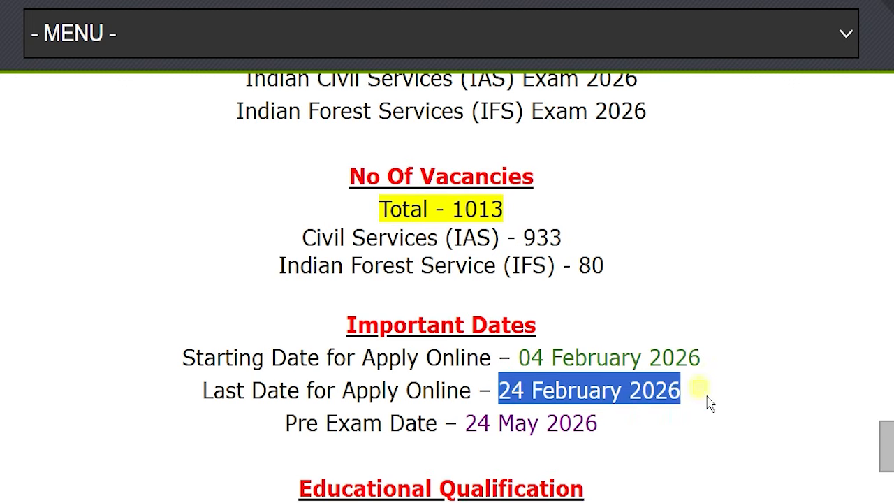
{"action": "left_click", "coordinate": [707, 402]}
{"action": "scroll", "coordinate": [699, 392], "scroll_direction": "up", "scroll_amount": 4}
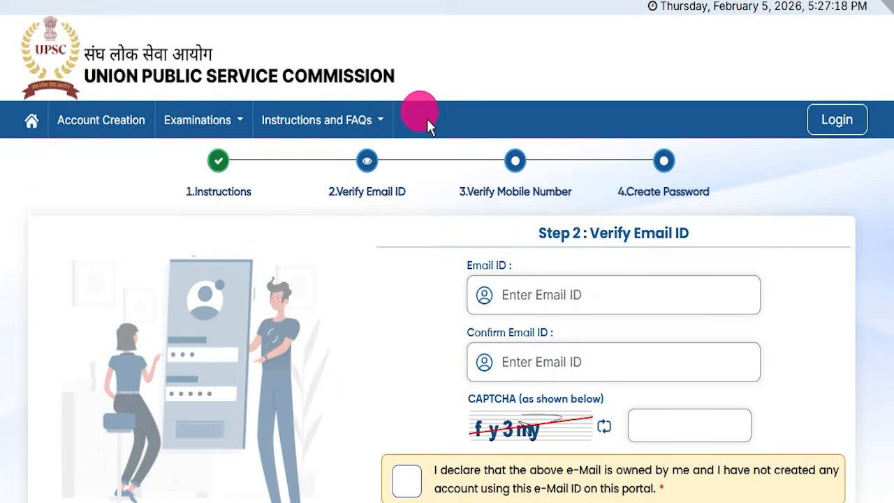
Step: Look over the UPSC portal's e-mail verification form for account creation and its login page
{"action": "scroll", "coordinate": [404, 296], "scroll_direction": "down", "scroll_amount": 2}
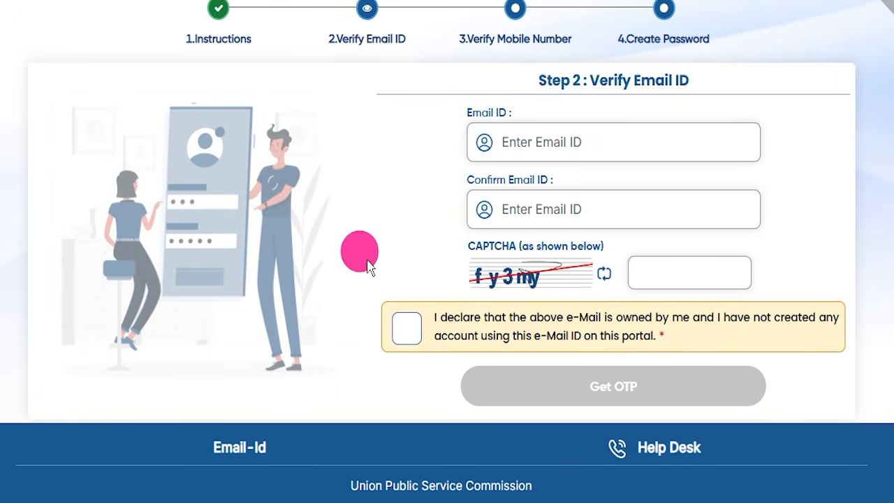
{"action": "scroll", "coordinate": [362, 278], "scroll_direction": "up", "scroll_amount": 2}
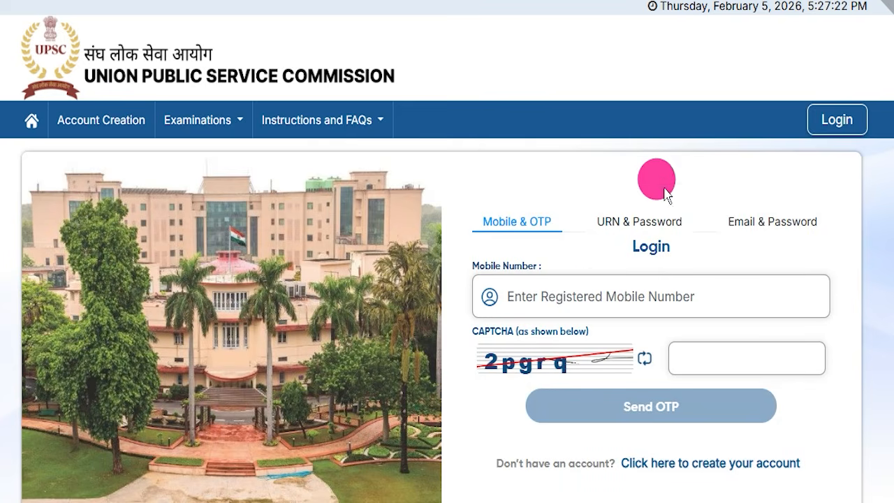
{"action": "scroll", "coordinate": [579, 265], "scroll_direction": "down", "scroll_amount": 1}
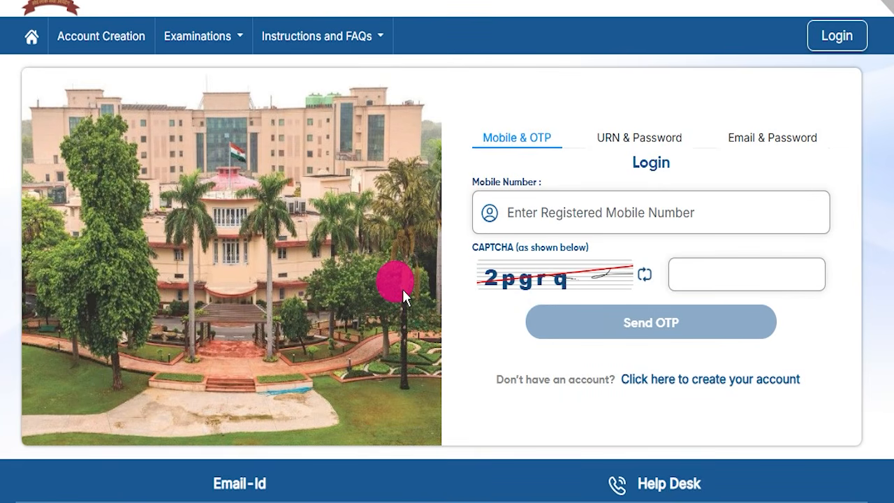
{"action": "scroll", "coordinate": [361, 235], "scroll_direction": "up", "scroll_amount": 1}
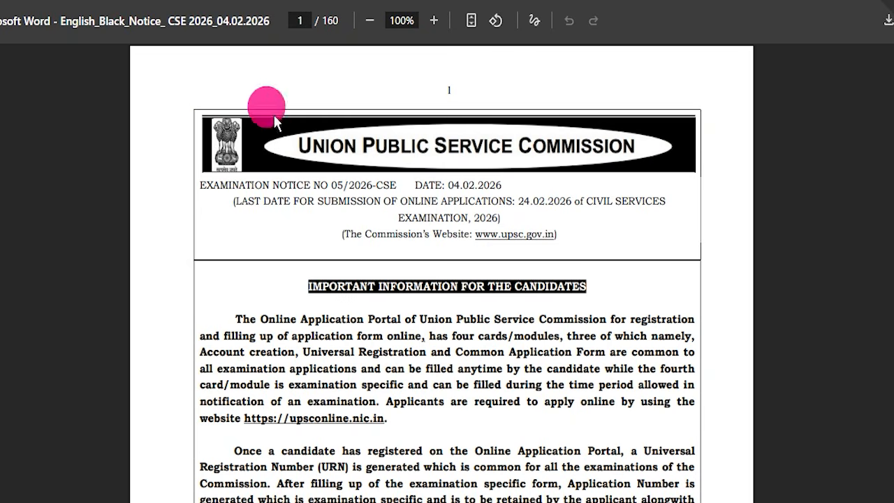
Step: Compare the Indian Forest Service and Civil Services examination notices, and return to the UPSC portal's login page
{"action": "left_click", "coordinate": [183, 1]}
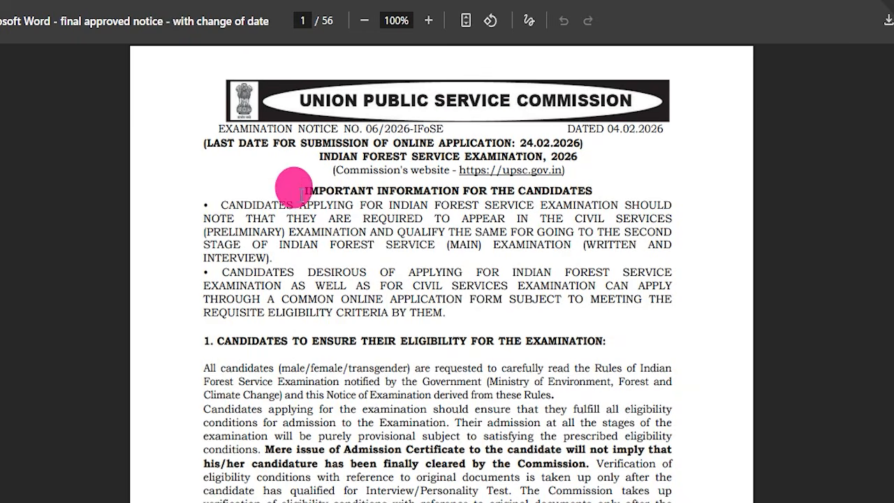
{"action": "left_click", "coordinate": [203, 1]}
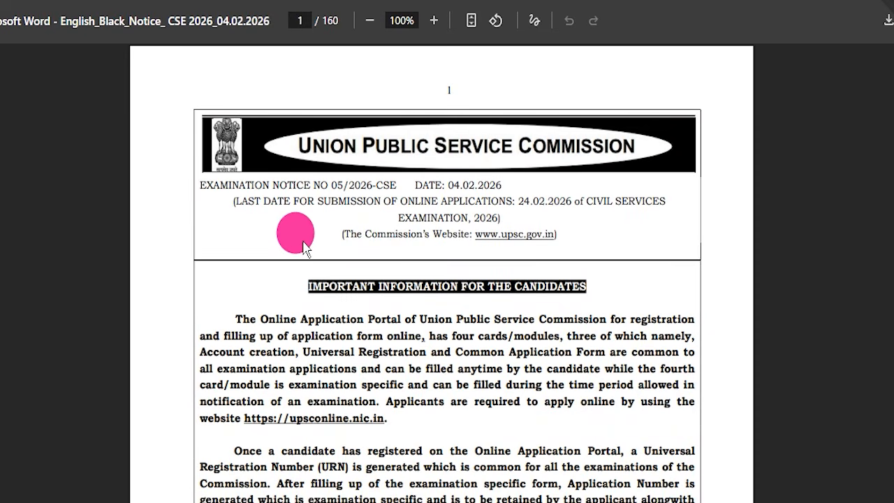
{"action": "left_click", "coordinate": [422, 0]}
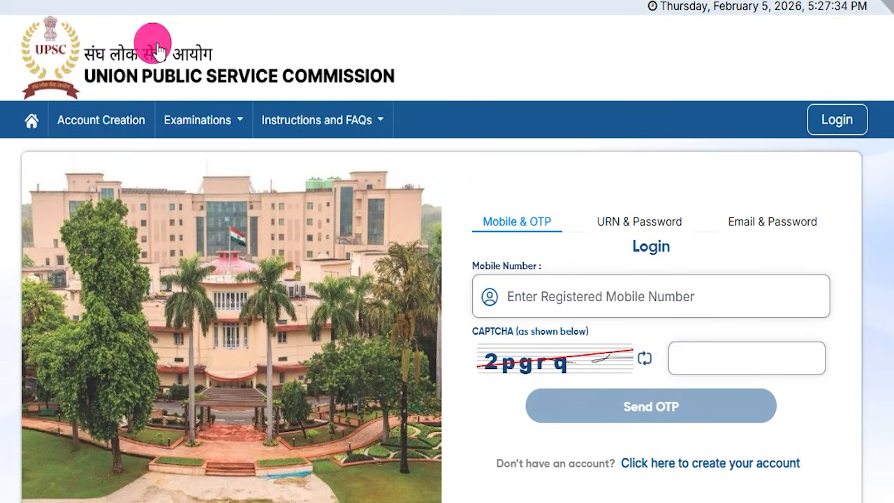
{"action": "scroll", "coordinate": [421, 237], "scroll_direction": "down", "scroll_amount": 2}
{"action": "scroll", "coordinate": [421, 249], "scroll_direction": "up", "scroll_amount": 2}
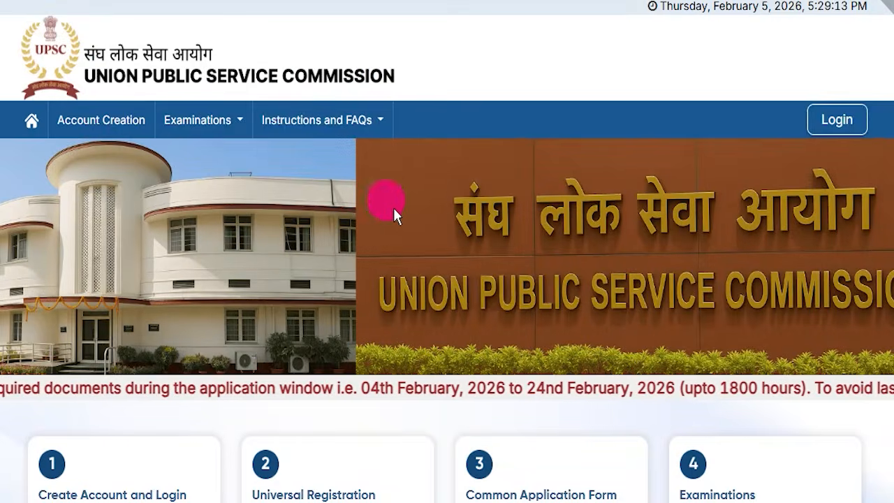
Step: Look over the Civil Services notice and the home page of the official UPSC website
{"action": "scroll", "coordinate": [385, 199], "scroll_direction": "down", "scroll_amount": 3}
{"action": "scroll", "coordinate": [371, 230], "scroll_direction": "up", "scroll_amount": 3}
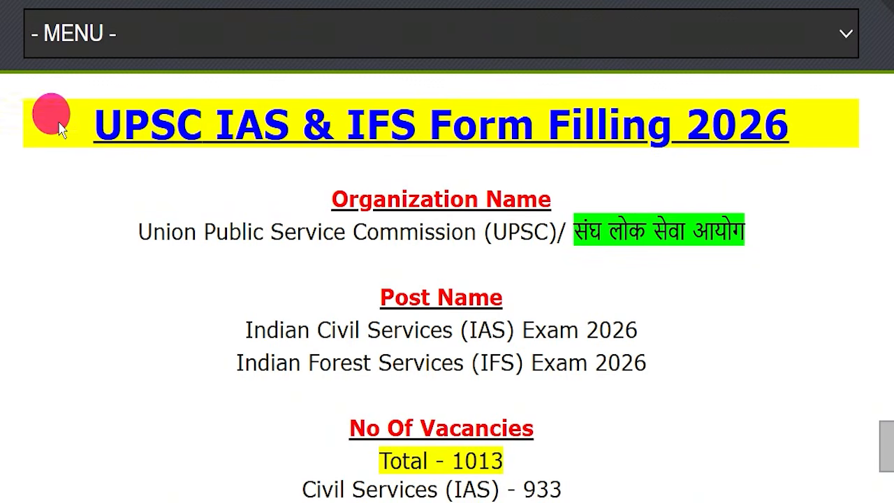
{"action": "left_click_drag", "start_coordinate": [60, 128], "coordinate": [859, 140]}
{"action": "left_click", "coordinate": [736, 262]}
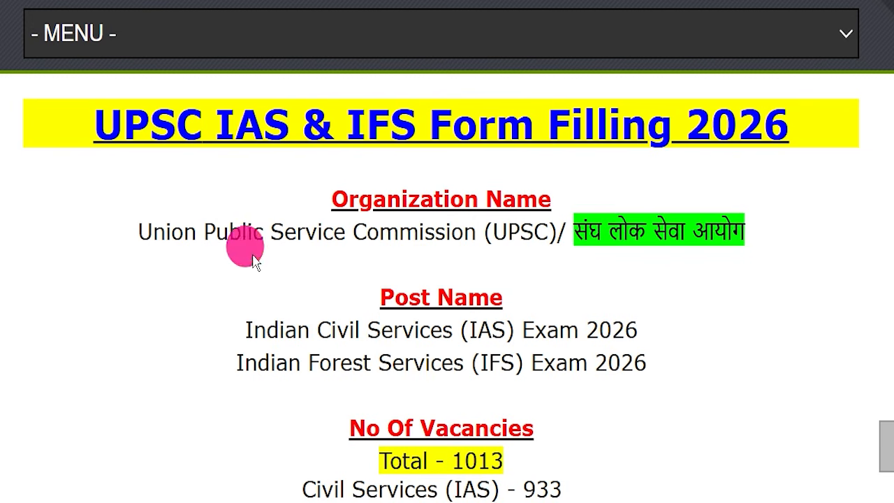
Step: Review the start of the IndSarkariNaukri article and highlight its form filling title and the organization name with its abbreviation
{"action": "scroll", "coordinate": [253, 259], "scroll_direction": "up", "scroll_amount": 10}
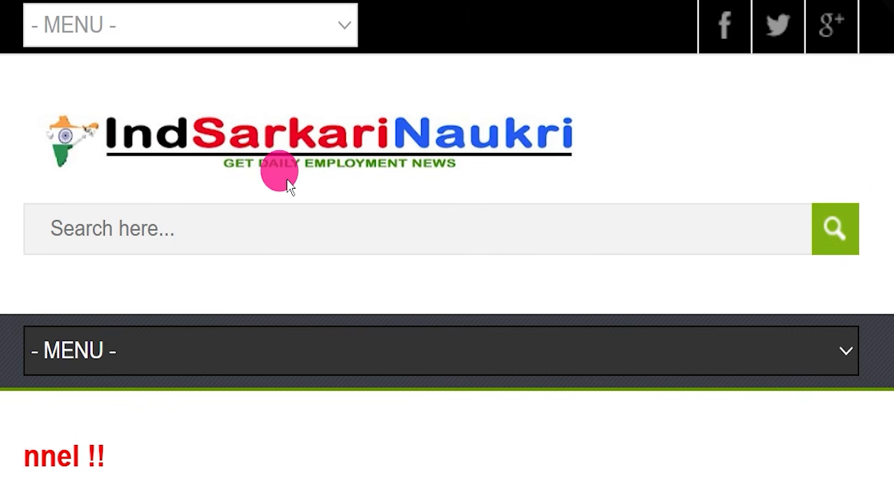
{"action": "scroll", "coordinate": [288, 183], "scroll_direction": "down", "scroll_amount": 15}
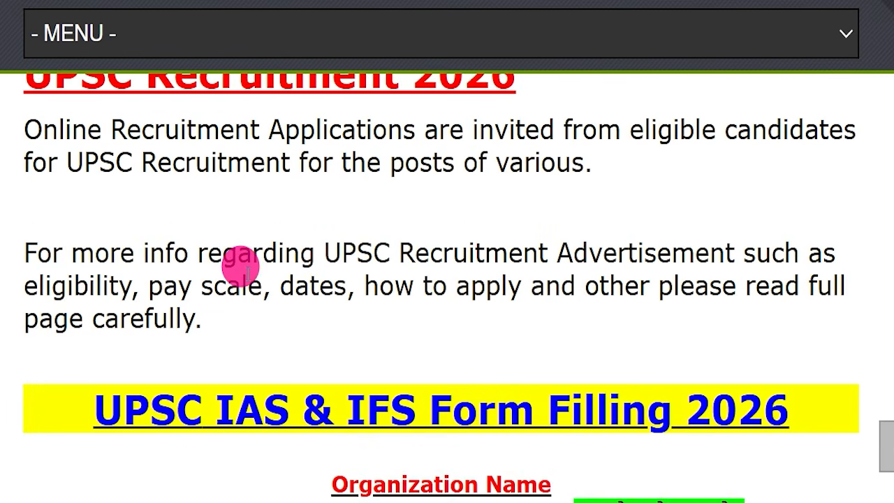
{"action": "scroll", "coordinate": [314, 278], "scroll_direction": "down", "scroll_amount": 3}
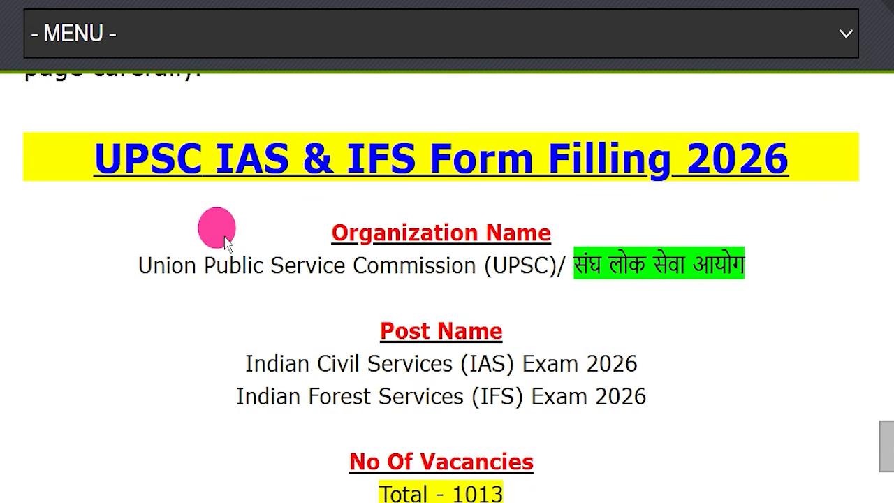
{"action": "scroll", "coordinate": [225, 241], "scroll_direction": "down", "scroll_amount": 1}
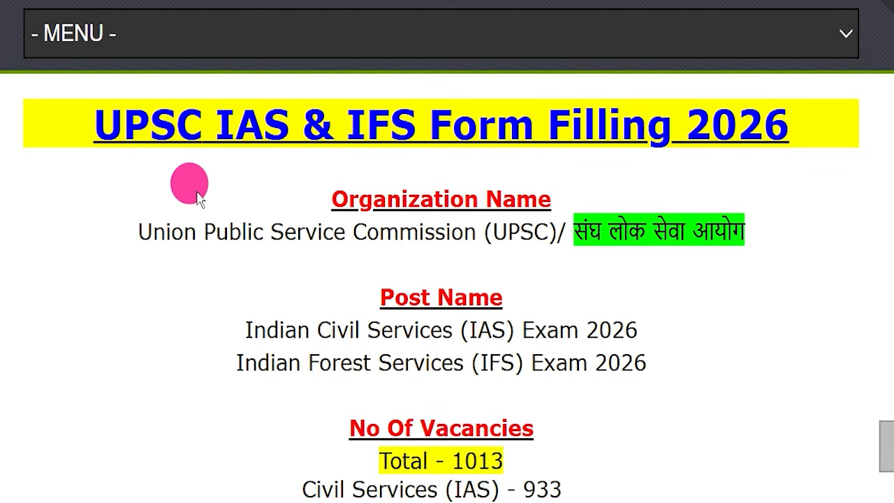
{"action": "left_click_drag", "start_coordinate": [60, 114], "coordinate": [803, 120]}
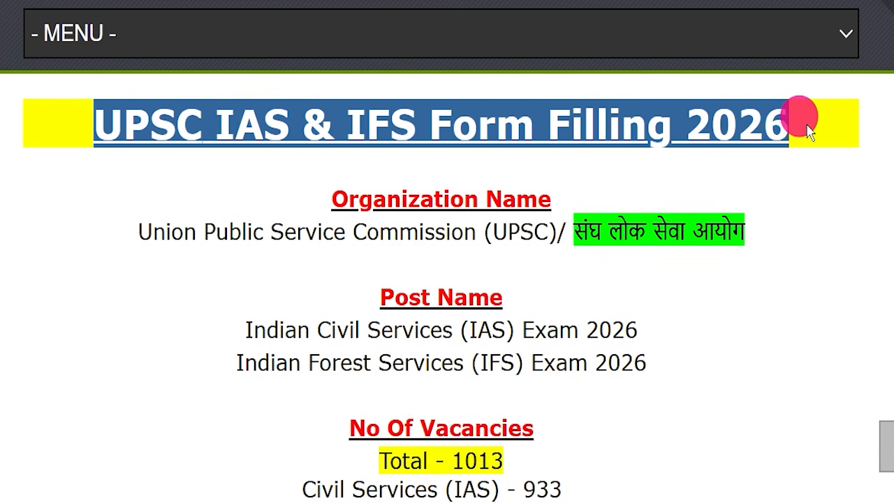
{"action": "left_click_drag", "start_coordinate": [88, 230], "coordinate": [784, 232]}
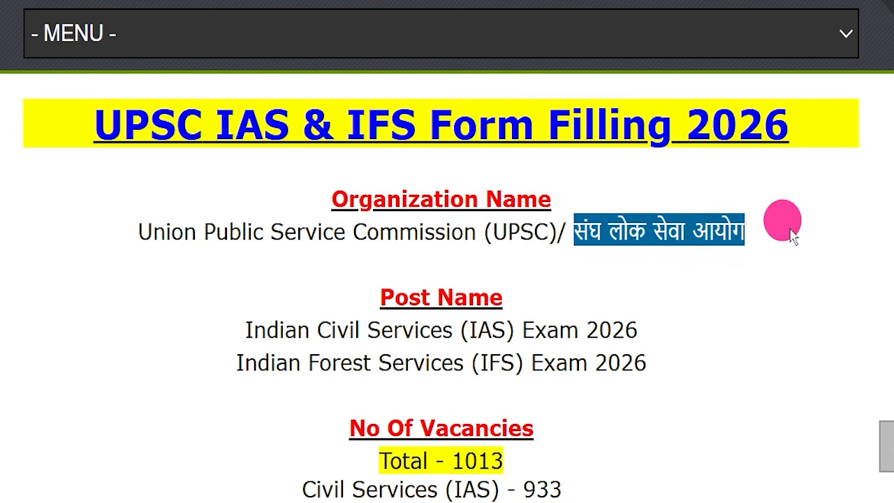
{"action": "left_click_drag", "start_coordinate": [485, 231], "coordinate": [544, 229]}
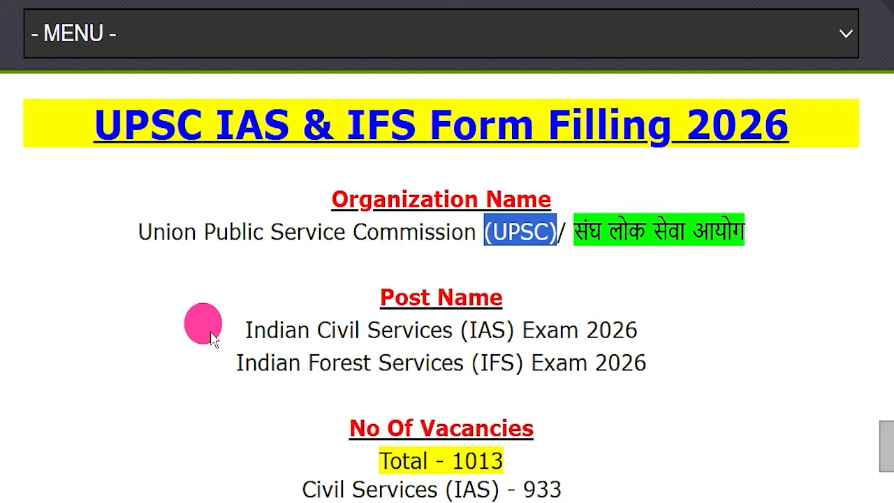
Step: Highlight the Indian Civil Services and Indian Forest Services exams under Post Name
{"action": "left_click_drag", "start_coordinate": [225, 335], "coordinate": [642, 320]}
{"action": "left_click_drag", "start_coordinate": [200, 377], "coordinate": [653, 360]}
{"action": "left_click", "coordinate": [615, 405]}
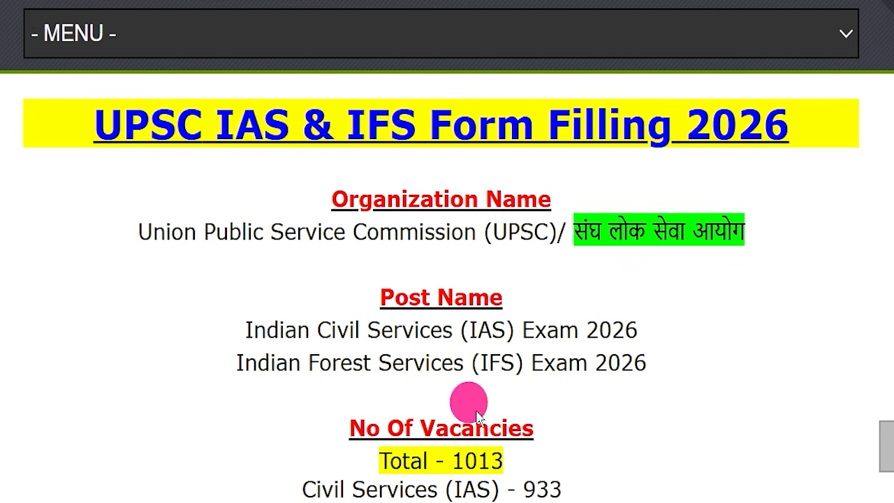
Step: Highlight the total, Civil Services (IAS) and Indian Forest Service (IFS) figures under No Of Vacancies
{"action": "scroll", "coordinate": [461, 394], "scroll_direction": "down", "scroll_amount": 3}
{"action": "left_click_drag", "start_coordinate": [342, 213], "coordinate": [536, 202]}
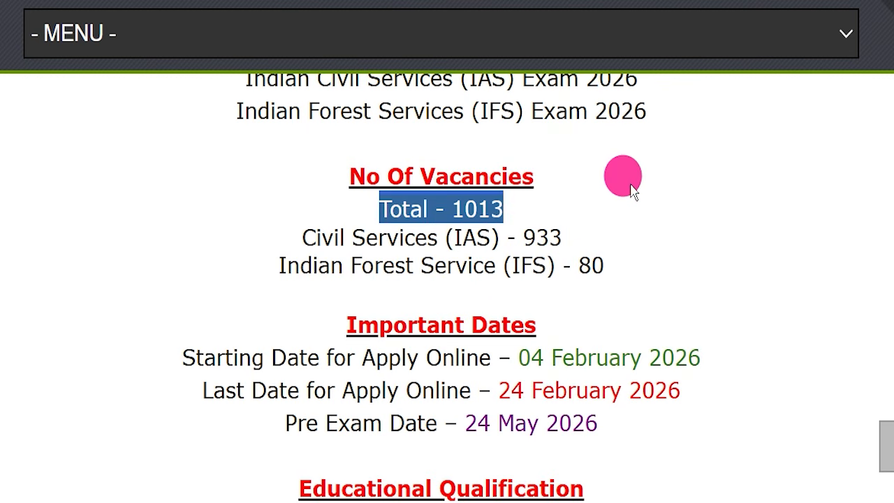
{"action": "left_click", "coordinate": [648, 179]}
{"action": "left_click_drag", "start_coordinate": [249, 226], "coordinate": [567, 234]}
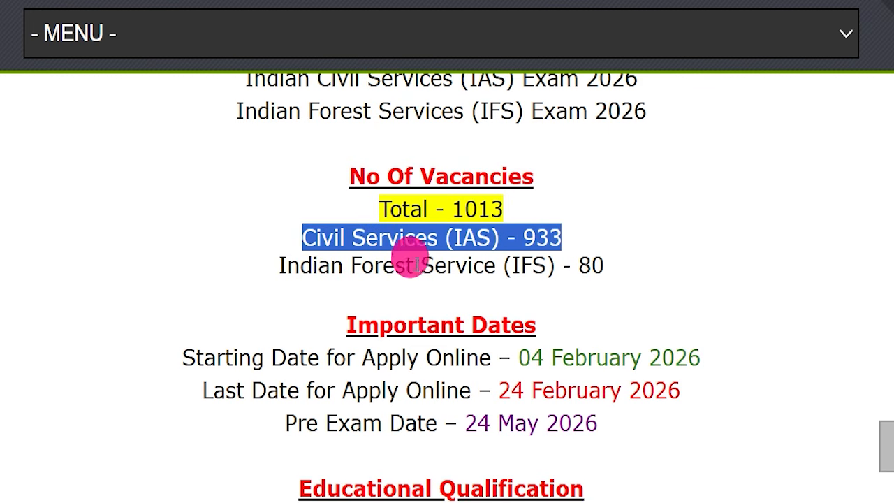
{"action": "left_click_drag", "start_coordinate": [262, 264], "coordinate": [622, 276]}
{"action": "left_click", "coordinate": [621, 277]}
Step: Highlight the last date for applying online and the pre exam date under Important Dates
{"action": "scroll", "coordinate": [615, 311], "scroll_direction": "down", "scroll_amount": 3}
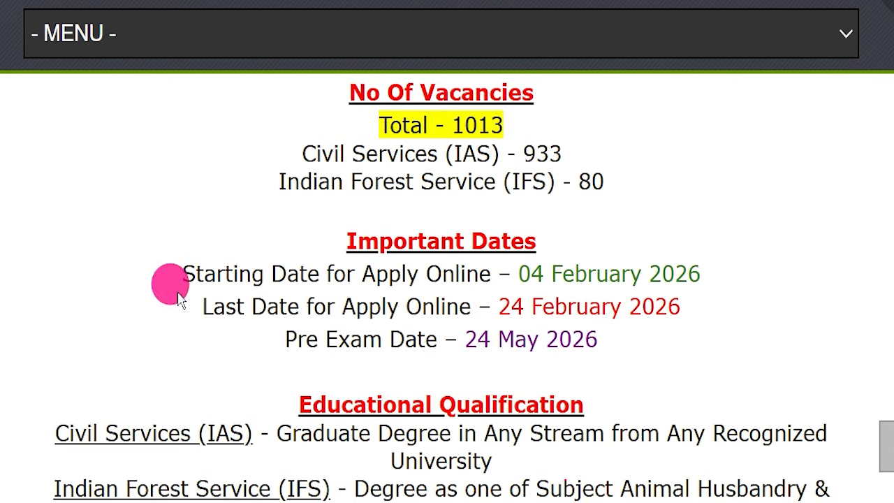
{"action": "left_click_drag", "start_coordinate": [202, 307], "coordinate": [692, 300]}
{"action": "left_click_drag", "start_coordinate": [463, 339], "coordinate": [625, 348]}
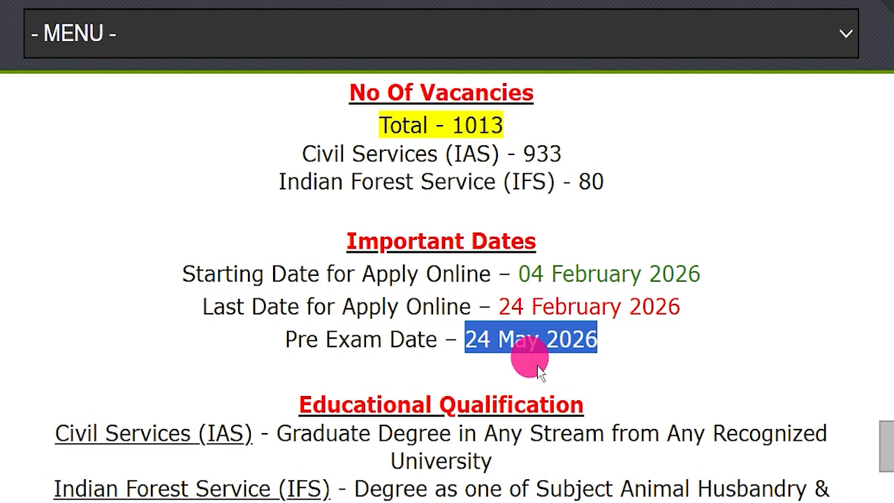
Step: Highlight the IAS and IFS degree requirements under Educational Qualification
{"action": "scroll", "coordinate": [534, 363], "scroll_direction": "down", "scroll_amount": 1}
{"action": "left_click_drag", "start_coordinate": [305, 319], "coordinate": [618, 334]}
{"action": "scroll", "coordinate": [617, 334], "scroll_direction": "down", "scroll_amount": 1}
{"action": "left_click_drag", "start_coordinate": [50, 259], "coordinate": [647, 377]}
{"action": "left_click", "coordinate": [619, 329]}
{"action": "scroll", "coordinate": [619, 329], "scroll_direction": "down", "scroll_amount": 2}
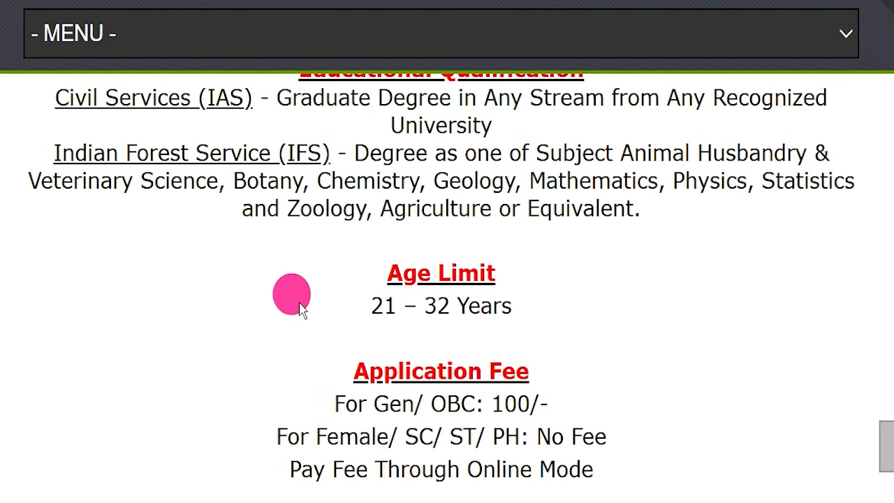
Step: Highlight the age limit and the application fee details for each category, including the payment mode
{"action": "left_click_drag", "start_coordinate": [300, 309], "coordinate": [547, 314]}
{"action": "scroll", "coordinate": [547, 313], "scroll_direction": "down", "scroll_amount": 2}
{"action": "left_click_drag", "start_coordinate": [313, 236], "coordinate": [602, 239]}
{"action": "left_click_drag", "start_coordinate": [278, 269], "coordinate": [482, 274]}
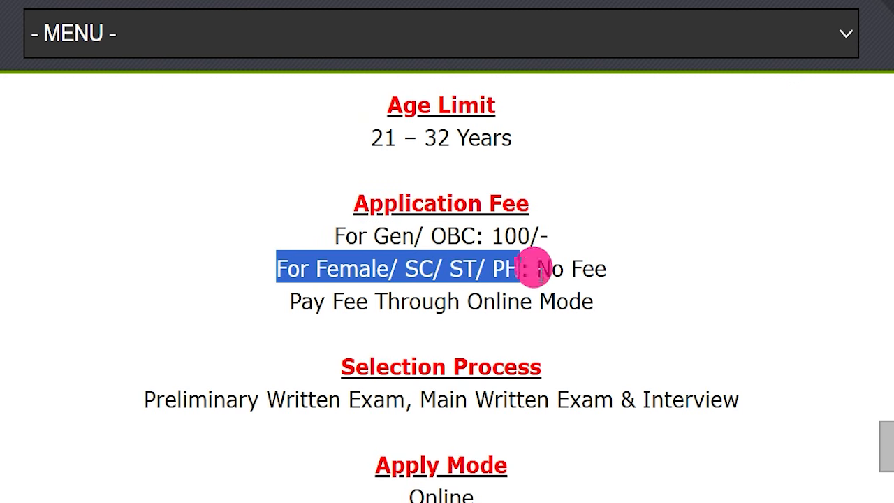
{"action": "left_click_drag", "start_coordinate": [538, 271], "coordinate": [605, 267]}
{"action": "left_click_drag", "start_coordinate": [465, 300], "coordinate": [643, 302]}
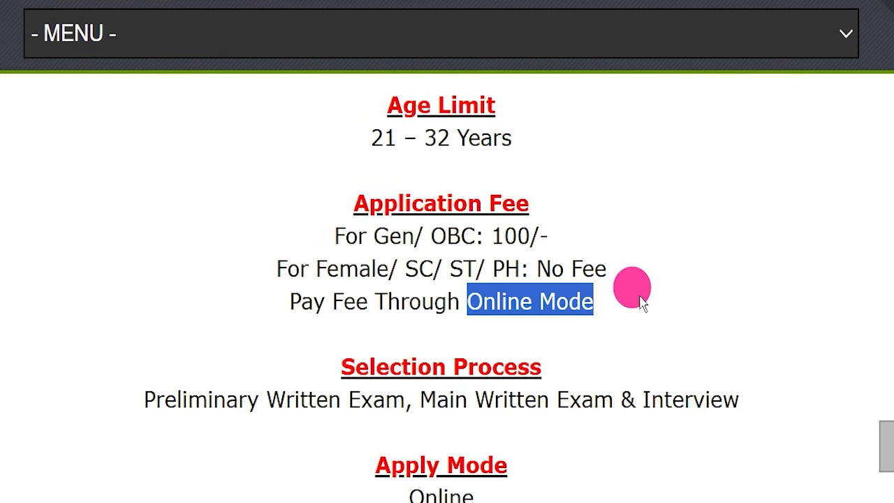
Step: Highlight the selection process, apply mode and job location in the article
{"action": "scroll", "coordinate": [641, 300], "scroll_direction": "down", "scroll_amount": 1}
{"action": "left_click_drag", "start_coordinate": [143, 316], "coordinate": [710, 335]}
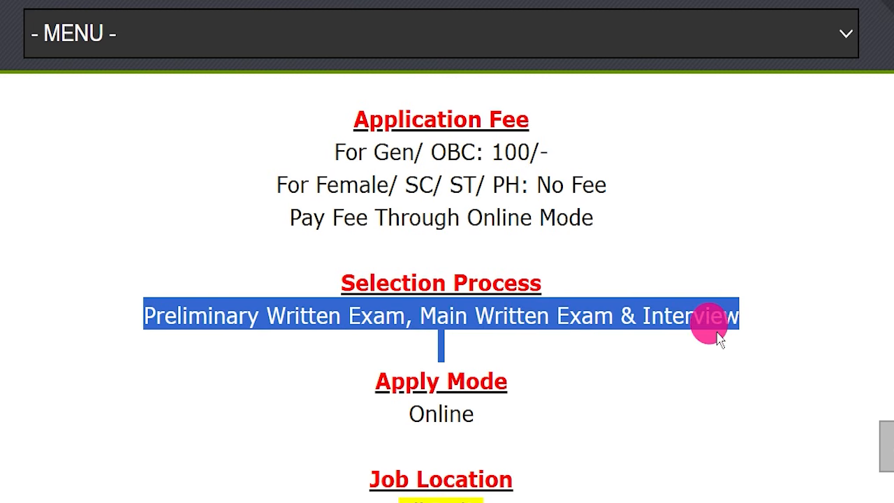
{"action": "scroll", "coordinate": [698, 314], "scroll_direction": "down", "scroll_amount": 2}
{"action": "left_click_drag", "start_coordinate": [349, 248], "coordinate": [522, 243]}
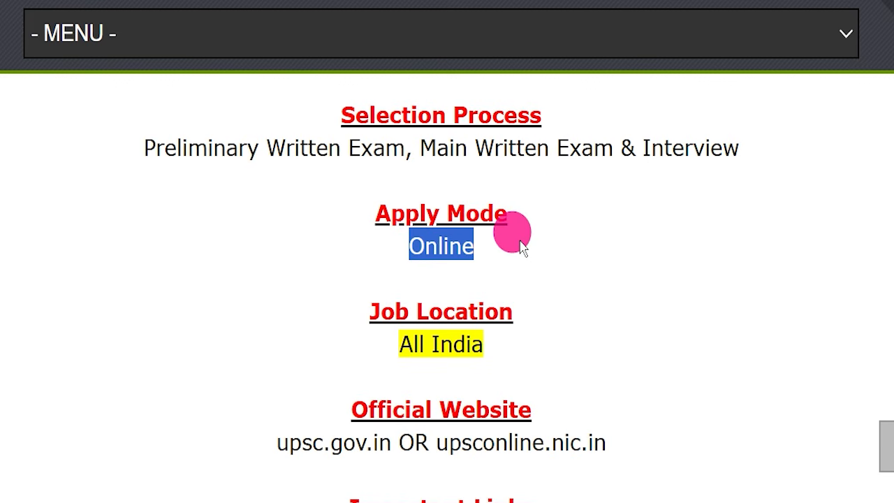
{"action": "left_click_drag", "start_coordinate": [352, 335], "coordinate": [517, 347]}
Step: Highlight the upsconline.nic.in address under Official Website and bring the Important Links section into view
{"action": "scroll", "coordinate": [427, 314], "scroll_direction": "down", "scroll_amount": 2}
{"action": "mouse_move", "coordinate": [434, 274]}
{"action": "left_mouse_down"}
{"action": "mouse_move", "coordinate": [634, 272]}
{"action": "mouse_move", "coordinate": [432, 273]}
{"action": "left_mouse_up"}
{"action": "left_click", "coordinate": [636, 274]}
{"action": "scroll", "coordinate": [783, 292], "scroll_direction": "down", "scroll_amount": 2}
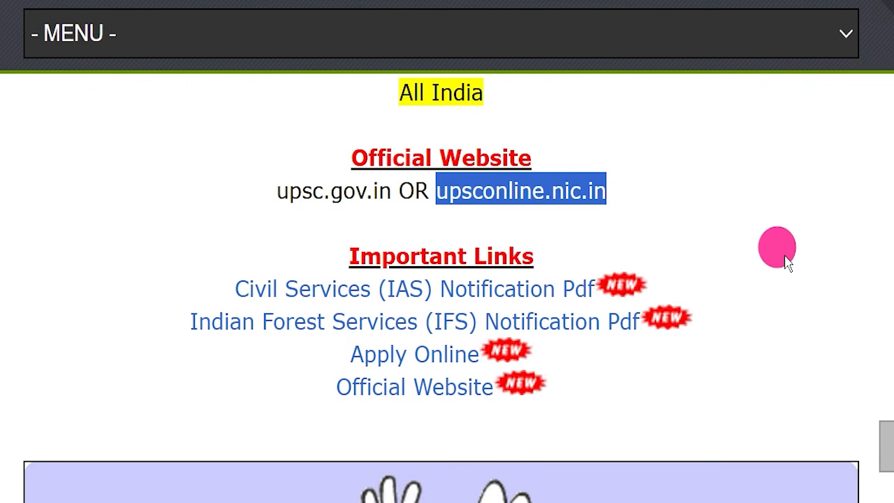
{"action": "left_click", "coordinate": [787, 255]}
Step: Highlight the notification links in the article's Important Links section
{"action": "left_click_drag", "start_coordinate": [271, 153], "coordinate": [589, 325]}
{"action": "left_click", "coordinate": [184, 198]}
{"action": "left_click_drag", "start_coordinate": [176, 204], "coordinate": [584, 191]}
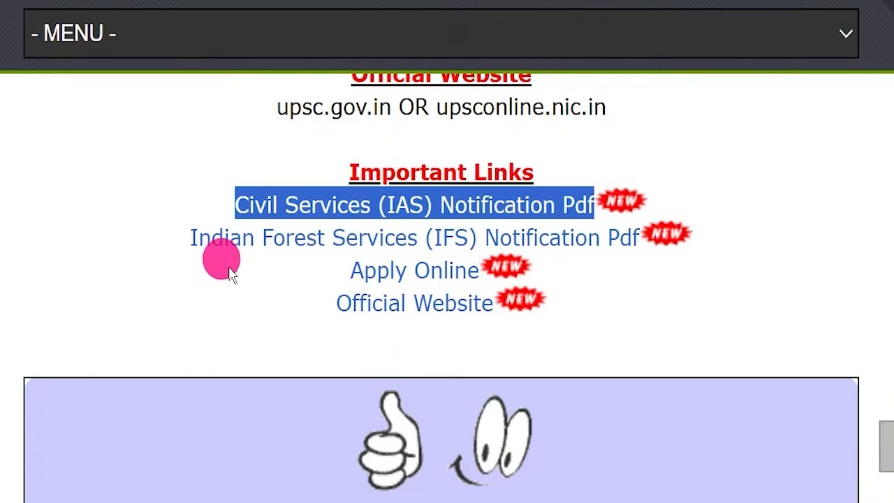
Step: Review the Civil Services Examination 2026 notice from its header through the submission deadline, examination centres, age relaxation and fee sections
{"action": "left_click", "coordinate": [220, 256]}
{"action": "left_click_drag", "start_coordinate": [160, 234], "coordinate": [632, 241]}
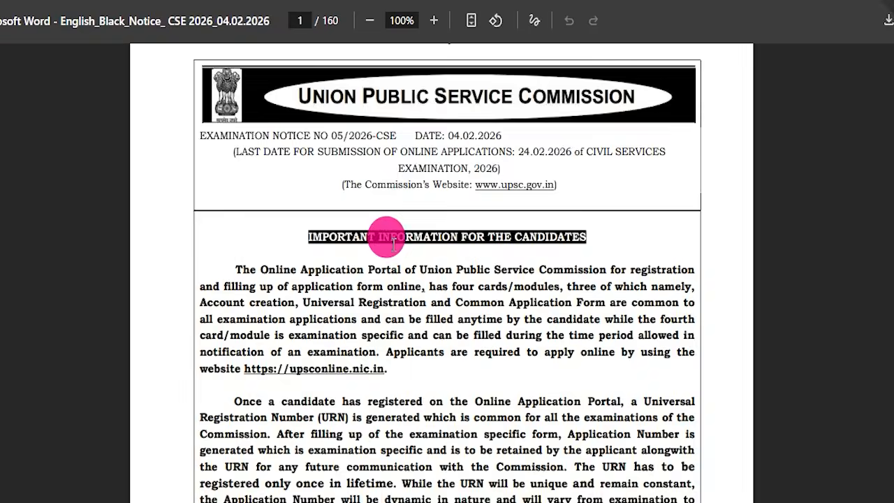
{"action": "scroll", "coordinate": [396, 356], "scroll_direction": "down", "scroll_amount": 10}
{"action": "scroll", "coordinate": [394, 264], "scroll_direction": "down", "scroll_amount": 10}
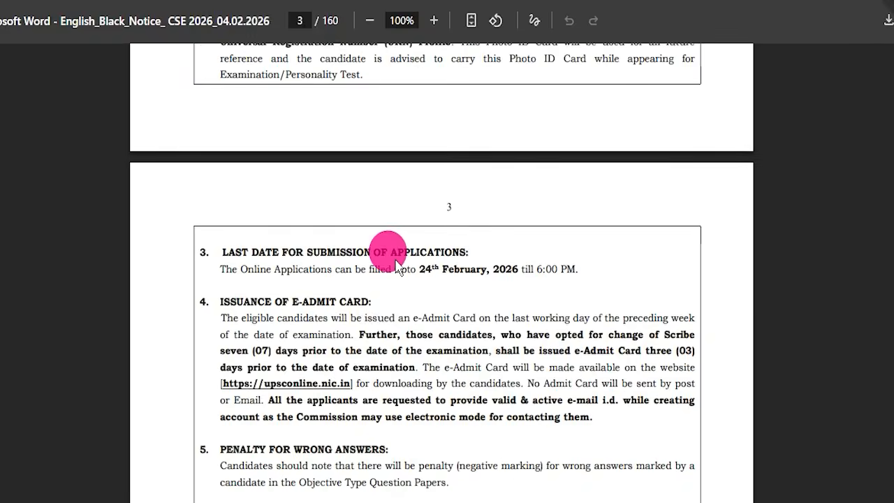
{"action": "scroll", "coordinate": [406, 266], "scroll_direction": "down", "scroll_amount": 5}
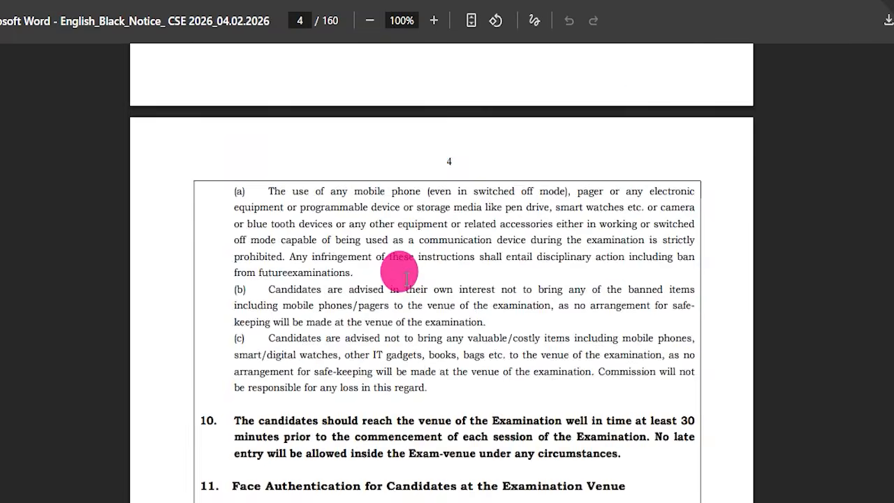
{"action": "scroll", "coordinate": [406, 280], "scroll_direction": "down", "scroll_amount": 5}
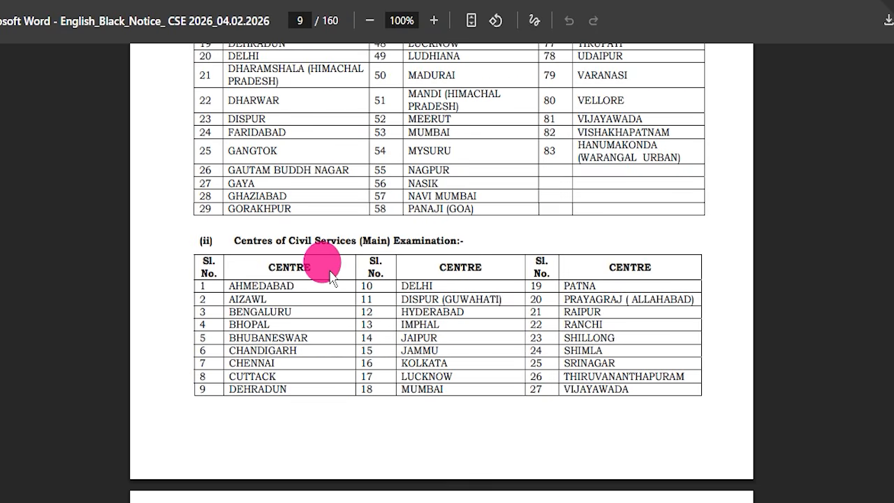
{"action": "scroll", "coordinate": [332, 282], "scroll_direction": "down", "scroll_amount": 8}
{"action": "scroll", "coordinate": [346, 260], "scroll_direction": "down", "scroll_amount": 4}
{"action": "scroll", "coordinate": [345, 260], "scroll_direction": "down", "scroll_amount": 15}
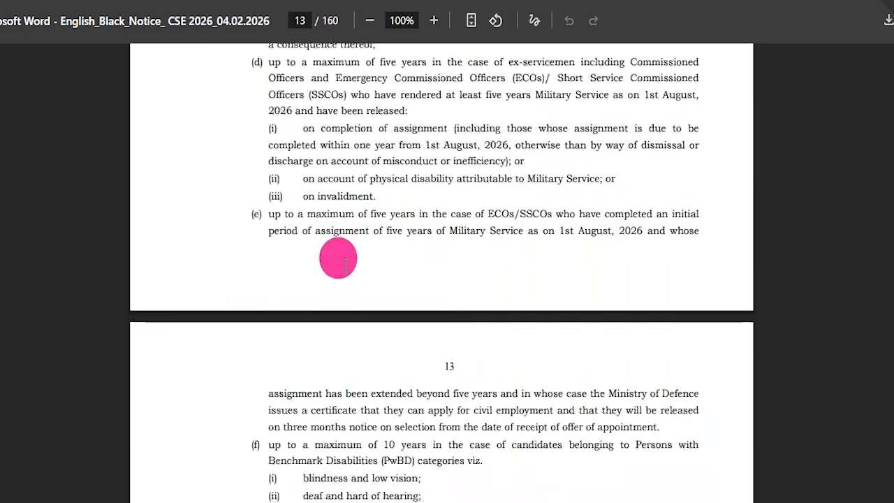
{"action": "scroll", "coordinate": [342, 259], "scroll_direction": "down", "scroll_amount": 12}
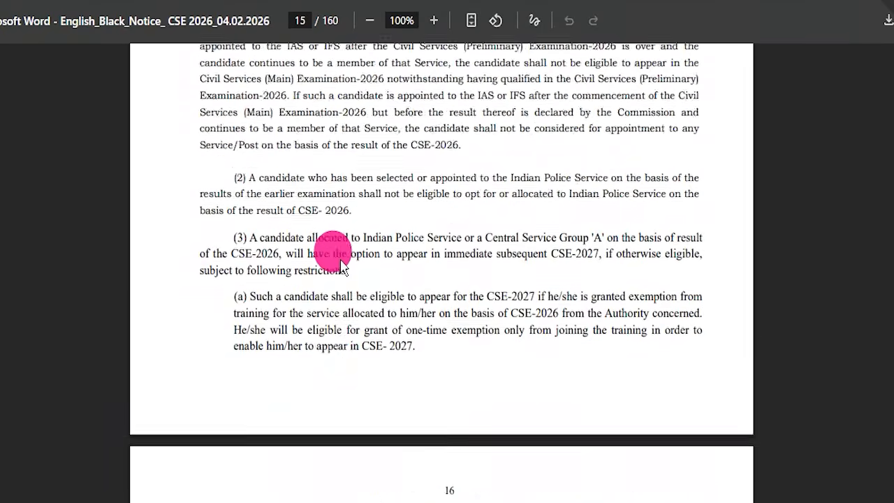
{"action": "scroll", "coordinate": [340, 258], "scroll_direction": "down", "scroll_amount": 8}
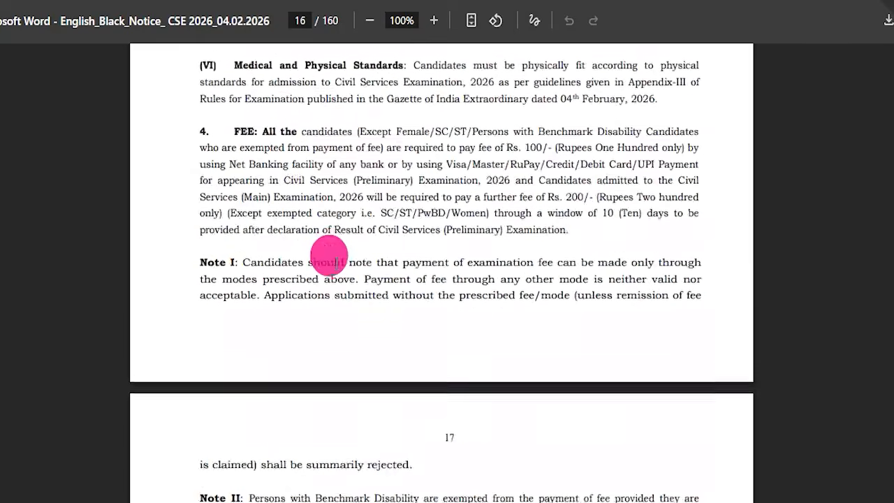
{"action": "scroll", "coordinate": [334, 271], "scroll_direction": "down", "scroll_amount": 15}
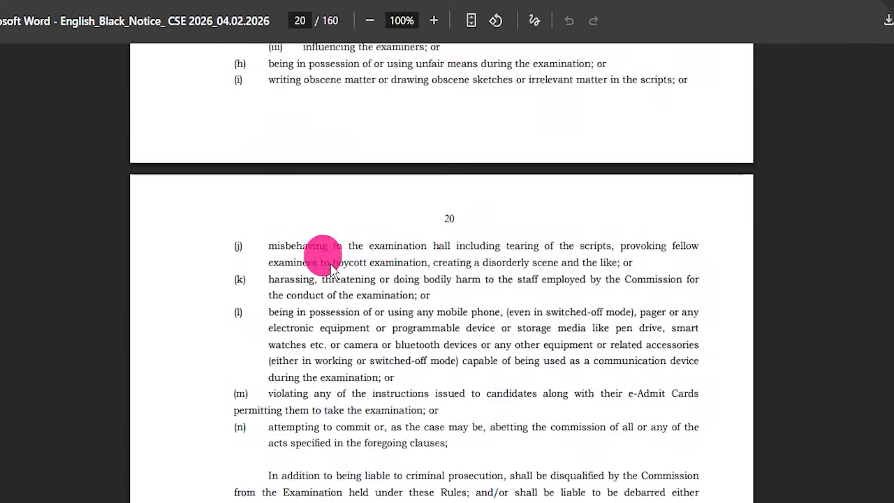
Step: Look through the notice's scribe rules and optional subject syllabi, and return to its first page
{"action": "scroll", "coordinate": [334, 266], "scroll_direction": "down", "scroll_amount": 10}
{"action": "scroll", "coordinate": [419, 251], "scroll_direction": "down", "scroll_amount": 8}
{"action": "scroll", "coordinate": [383, 257], "scroll_direction": "down", "scroll_amount": 10}
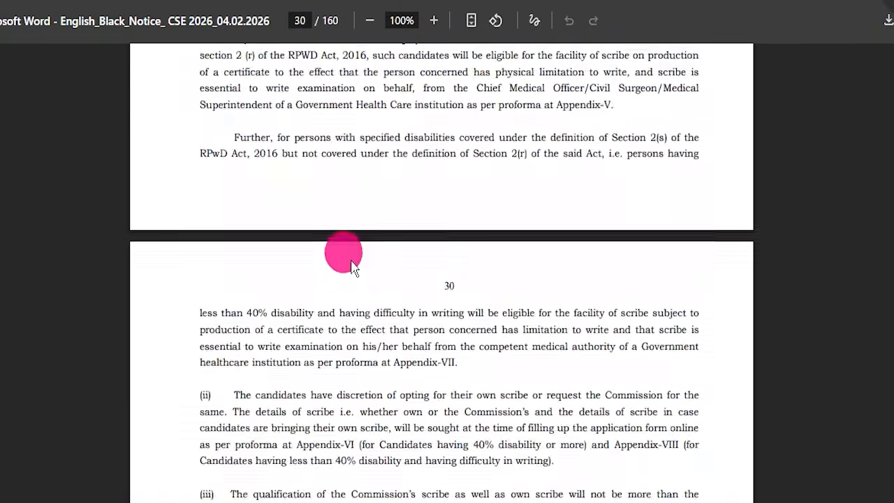
{"action": "scroll", "coordinate": [370, 266], "scroll_direction": "down", "scroll_amount": 5}
{"action": "scroll", "coordinate": [362, 248], "scroll_direction": "down", "scroll_amount": 10}
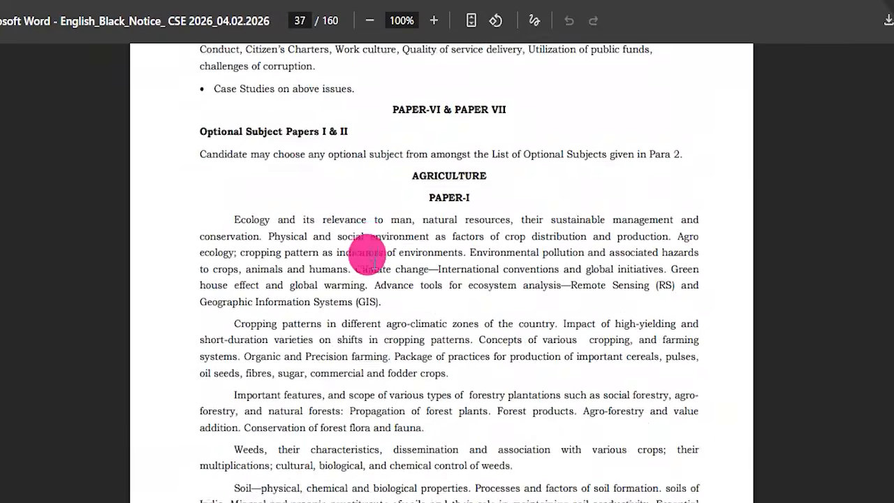
{"action": "scroll", "coordinate": [368, 246], "scroll_direction": "down", "scroll_amount": 10}
{"action": "scroll", "coordinate": [367, 248], "scroll_direction": "down", "scroll_amount": 15}
{"action": "scroll", "coordinate": [370, 254], "scroll_direction": "down", "scroll_amount": 10}
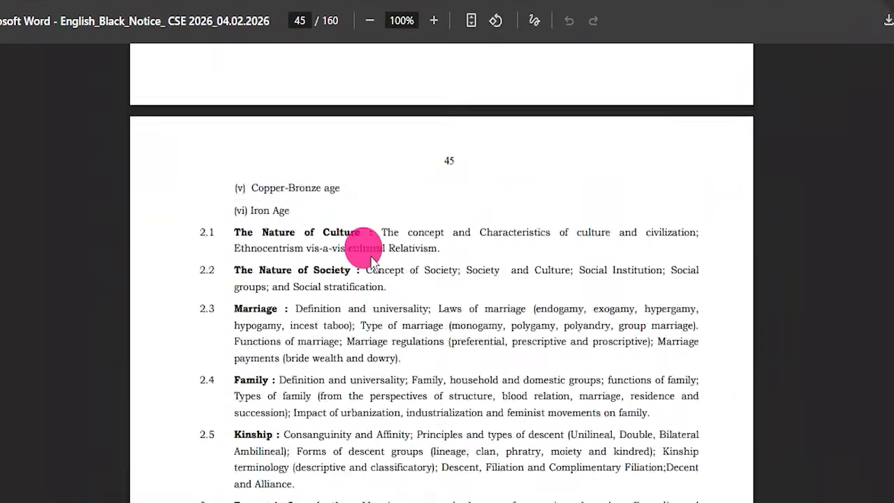
{"action": "scroll", "coordinate": [374, 253], "scroll_direction": "down", "scroll_amount": 5}
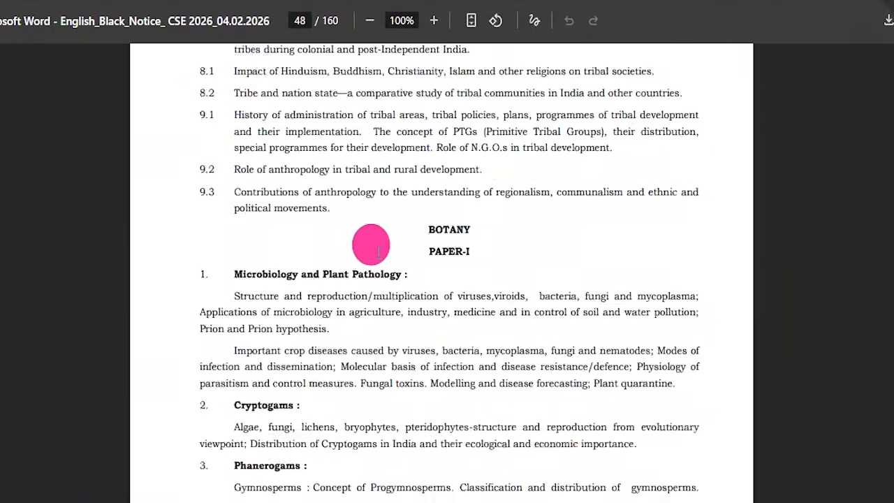
{"action": "scroll", "coordinate": [391, 257], "scroll_direction": "down", "scroll_amount": 20}
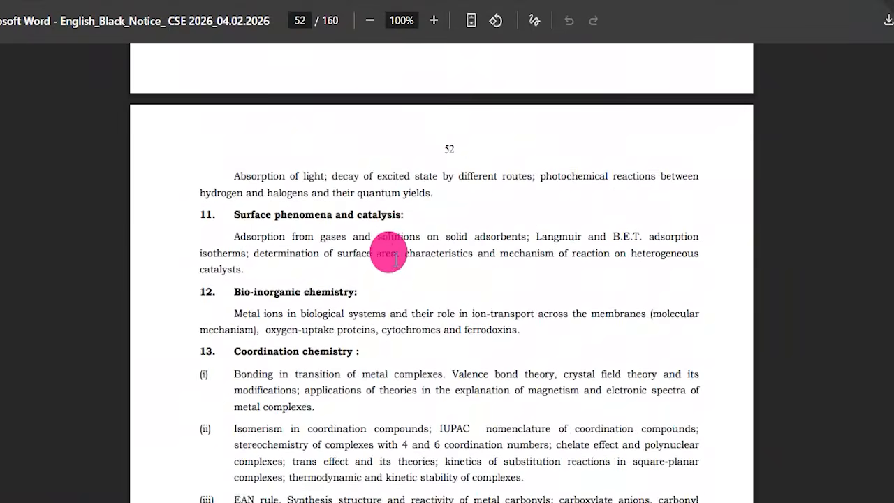
{"action": "scroll", "coordinate": [396, 265], "scroll_direction": "down", "scroll_amount": 20}
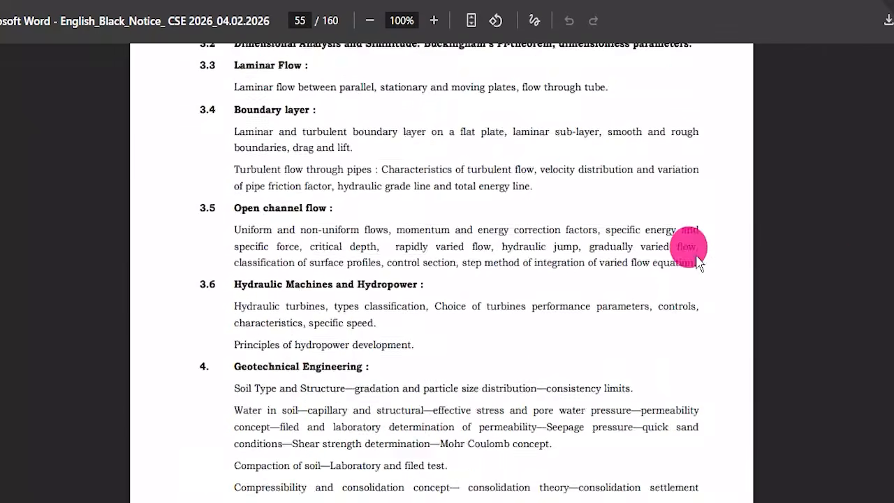
{"action": "scroll", "coordinate": [407, 269], "scroll_direction": "down", "scroll_amount": 20}
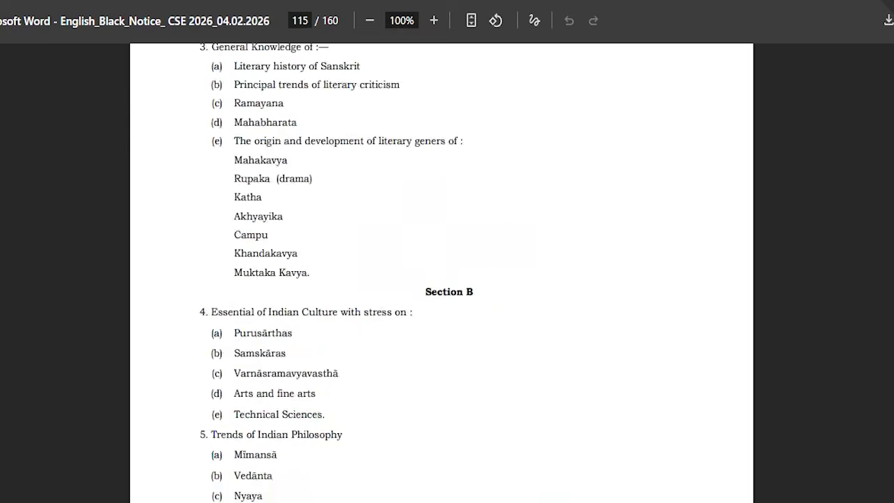
{"action": "scroll", "coordinate": [364, 233], "scroll_direction": "up", "scroll_amount": 20}
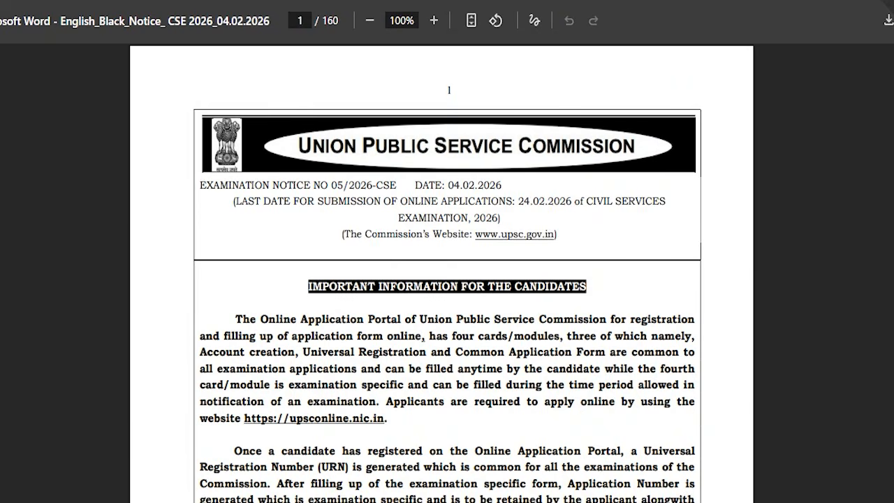
Step: Switch to the Indian Forest Service Examination 2026 notice, and open the UPSC online application portal
{"action": "left_click", "coordinate": [275, 72]}
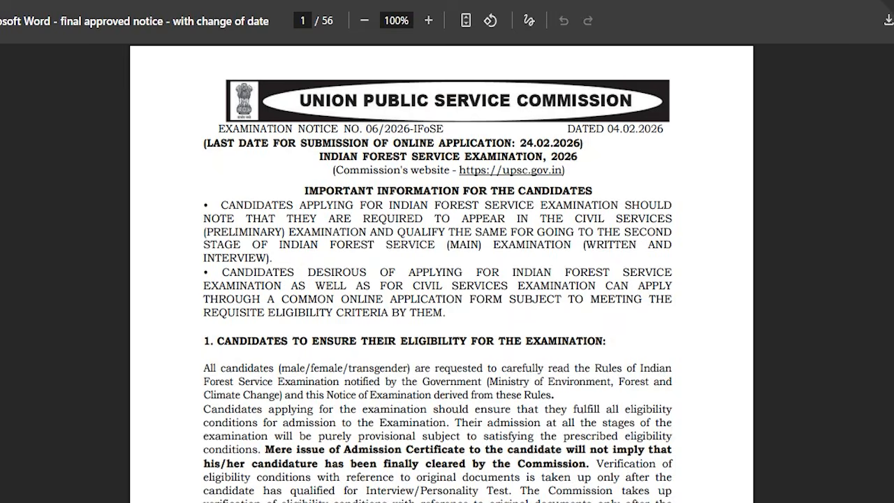
{"action": "left_click", "coordinate": [141, 27]}
{"action": "left_click", "coordinate": [180, 134]}
{"action": "left_click", "coordinate": [162, 238]}
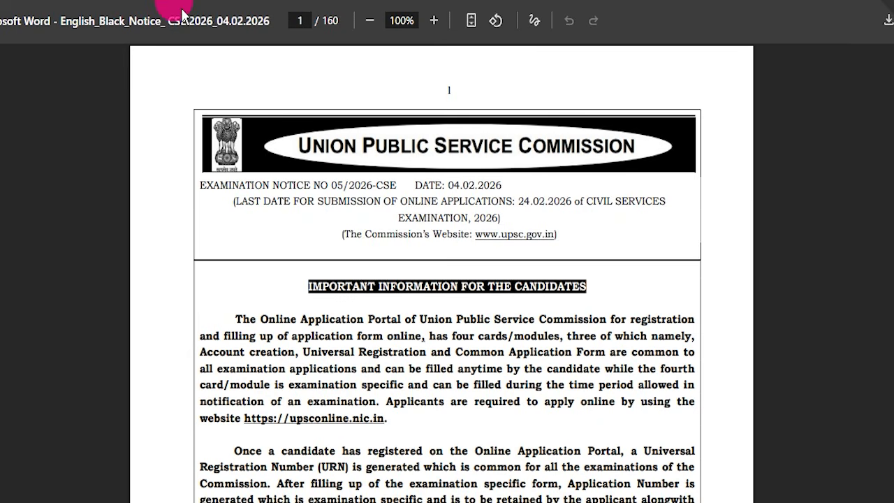
{"action": "left_click", "coordinate": [156, 88]}
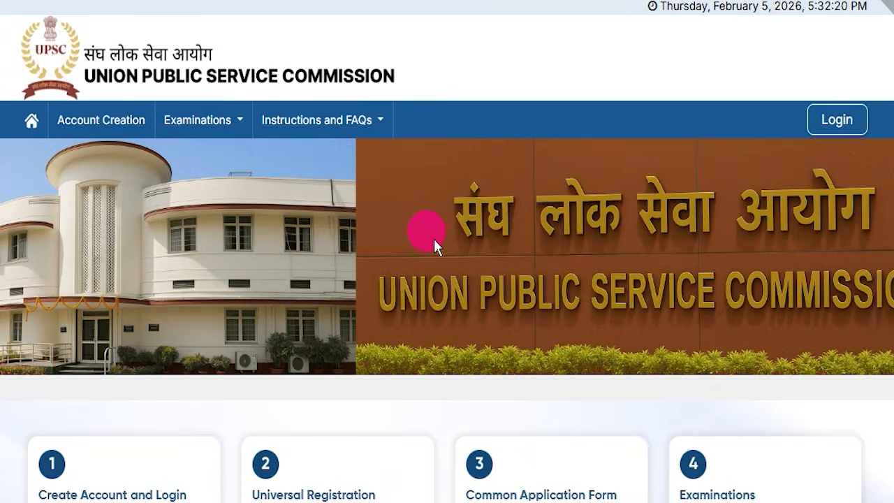
Step: Bring the four application cards into view on the portal home page and open Login under Create Account and Login
{"action": "scroll", "coordinate": [435, 238], "scroll_direction": "down", "scroll_amount": 3}
{"action": "scroll", "coordinate": [432, 230], "scroll_direction": "up", "scroll_amount": 3}
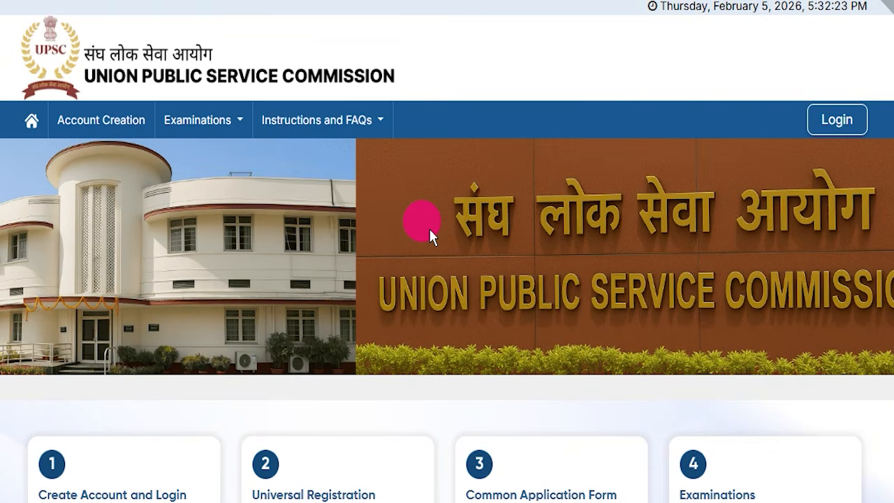
{"action": "scroll", "coordinate": [466, 294], "scroll_direction": "down", "scroll_amount": 3}
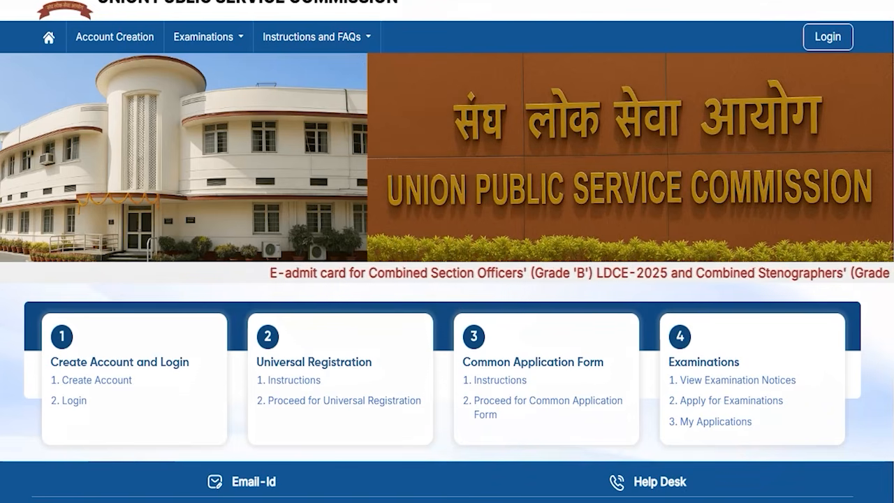
{"action": "mouse_move", "coordinate": [34, 390]}
{"action": "left_mouse_down"}
{"action": "mouse_move", "coordinate": [95, 401]}
{"action": "mouse_move", "coordinate": [108, 418]}
{"action": "left_mouse_up"}
{"action": "left_click", "coordinate": [357, 1]}
{"action": "left_click", "coordinate": [81, 408]}
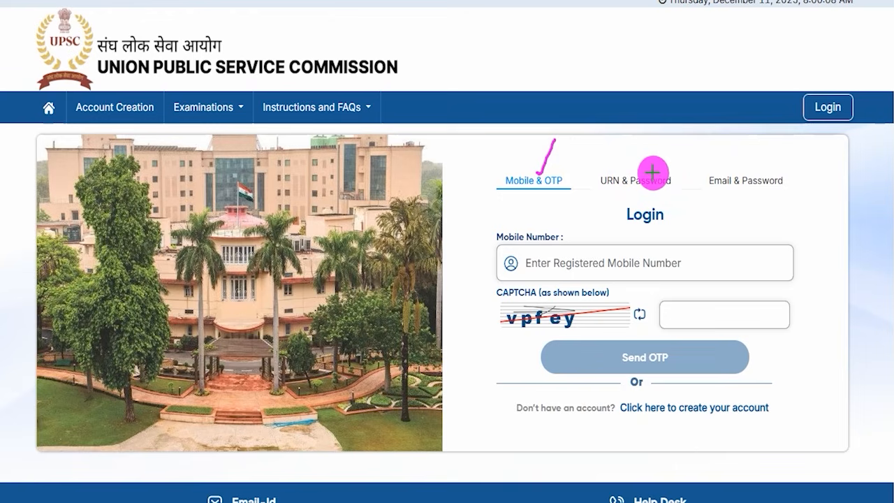
Step: Mark the URN and email login options and the Mobile & OTP form's mobile number, CAPTCHA and Send OTP controls
{"action": "left_click_drag", "start_coordinate": [652, 175], "coordinate": [672, 147]}
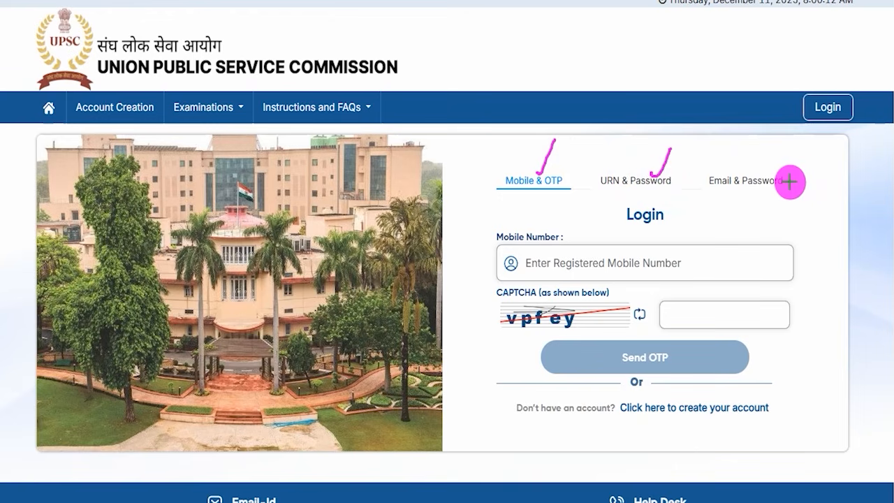
{"action": "left_click_drag", "start_coordinate": [790, 184], "coordinate": [819, 157]}
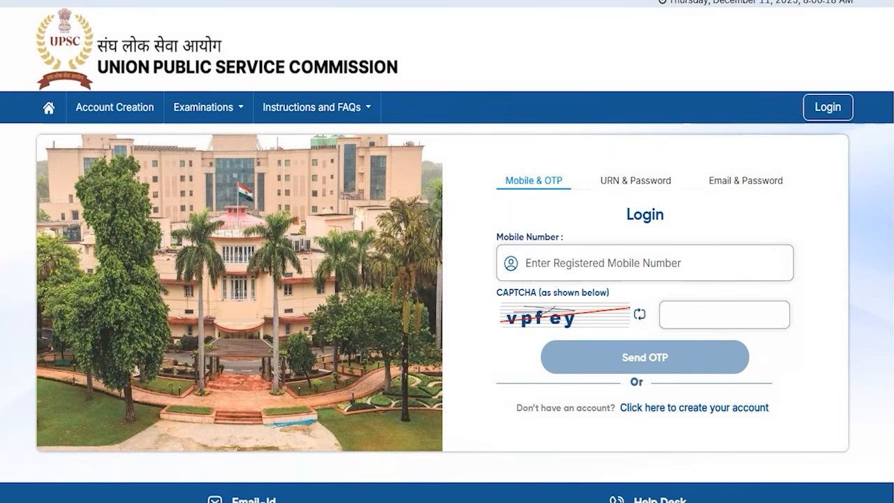
{"action": "left_click_drag", "start_coordinate": [621, 264], "coordinate": [640, 235]}
{"action": "left_click_drag", "start_coordinate": [525, 332], "coordinate": [572, 336]}
{"action": "left_click_drag", "start_coordinate": [714, 308], "coordinate": [745, 278]}
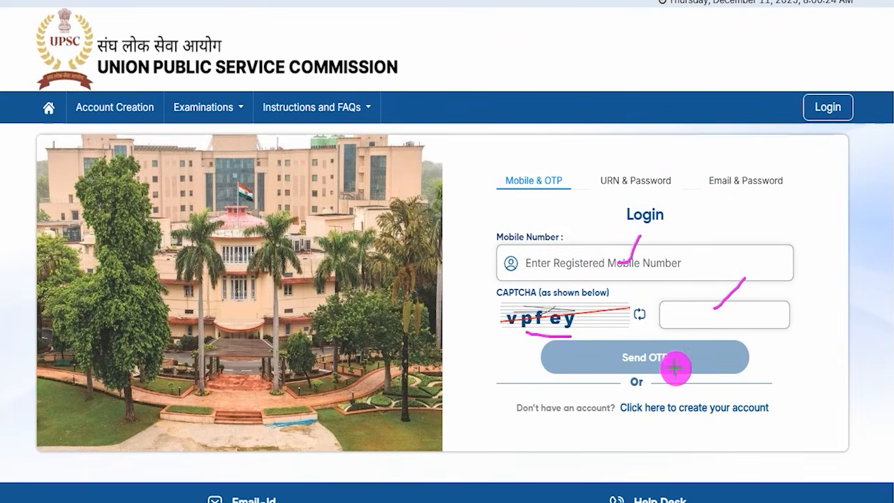
{"action": "left_click_drag", "start_coordinate": [677, 363], "coordinate": [696, 341]}
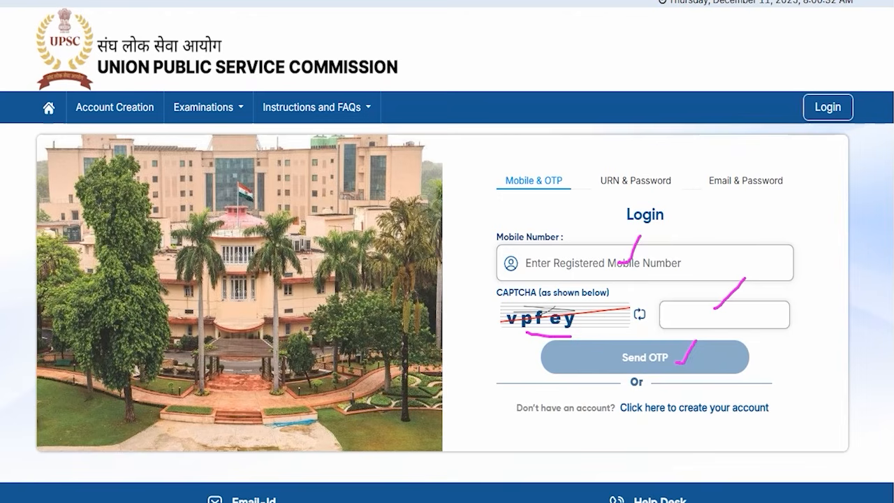
Step: Show the URN & Password login form and point out its registration number, password, CAPTCHA and Sign in controls
{"action": "left_click", "coordinate": [629, 183]}
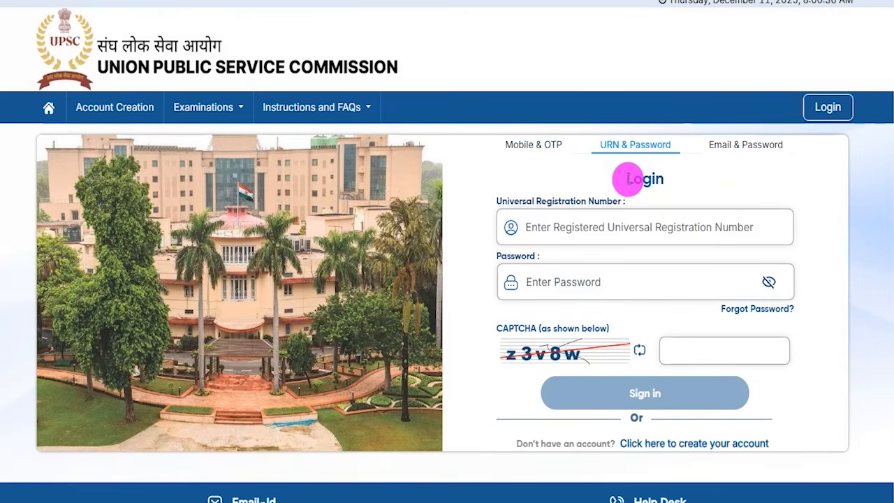
{"action": "left_click_drag", "start_coordinate": [514, 206], "coordinate": [589, 219]}
{"action": "left_click", "coordinate": [573, 233]}
{"action": "left_click", "coordinate": [530, 285]}
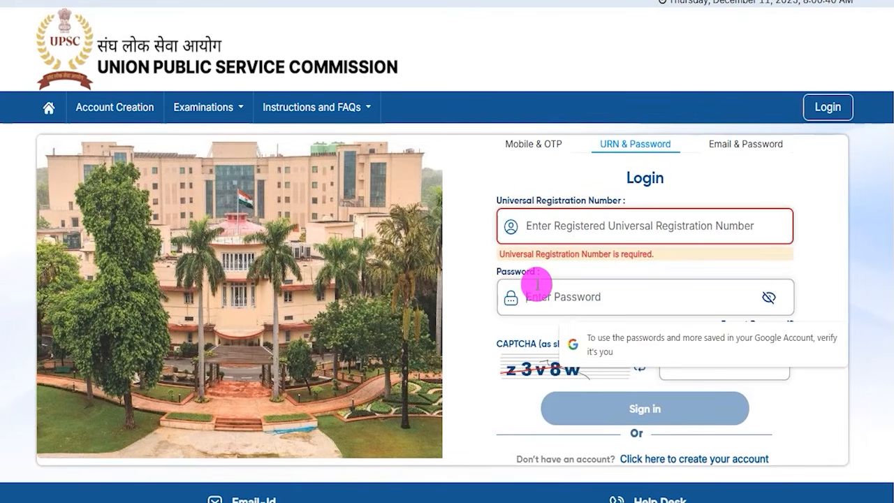
{"action": "left_click", "coordinate": [527, 364]}
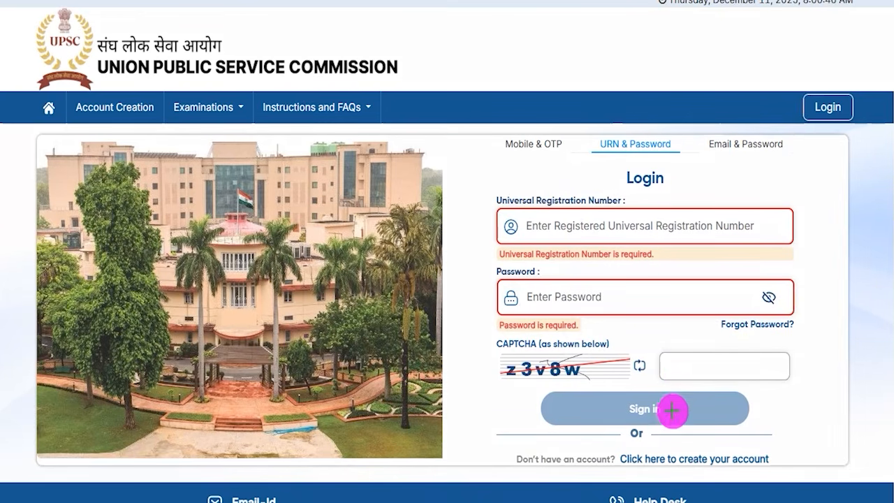
{"action": "left_click_drag", "start_coordinate": [672, 410], "coordinate": [691, 382]}
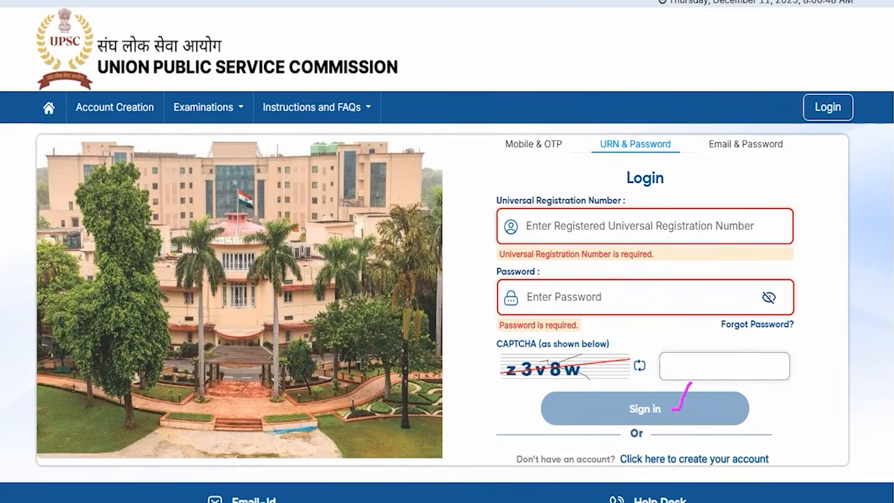
Step: Show the Email & Password login form, mark its fields and Sign in control, and return to the portal home page
{"action": "left_click", "coordinate": [731, 147]}
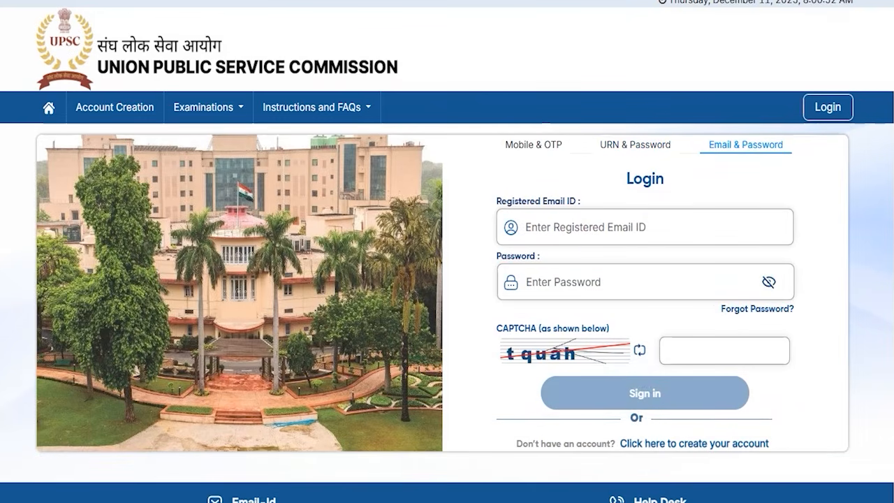
{"action": "left_click_drag", "start_coordinate": [606, 230], "coordinate": [624, 207]}
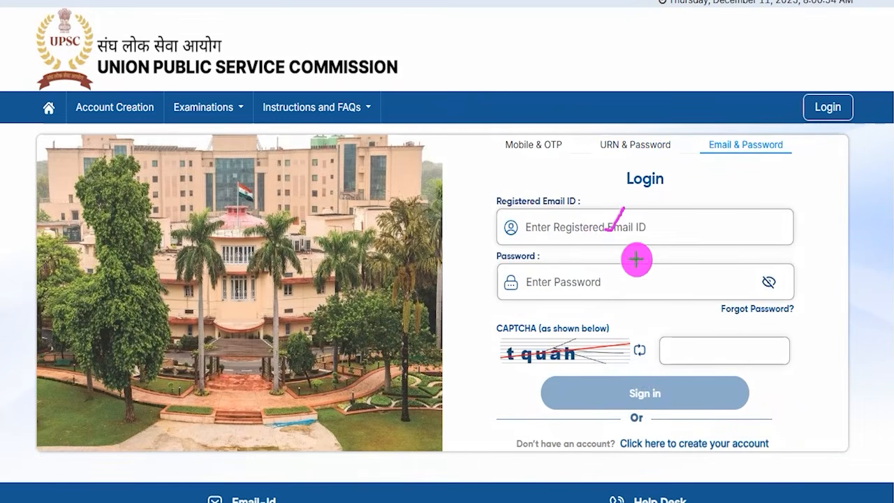
{"action": "left_click_drag", "start_coordinate": [589, 281], "coordinate": [609, 250]}
{"action": "left_click_drag", "start_coordinate": [593, 353], "coordinate": [619, 318]}
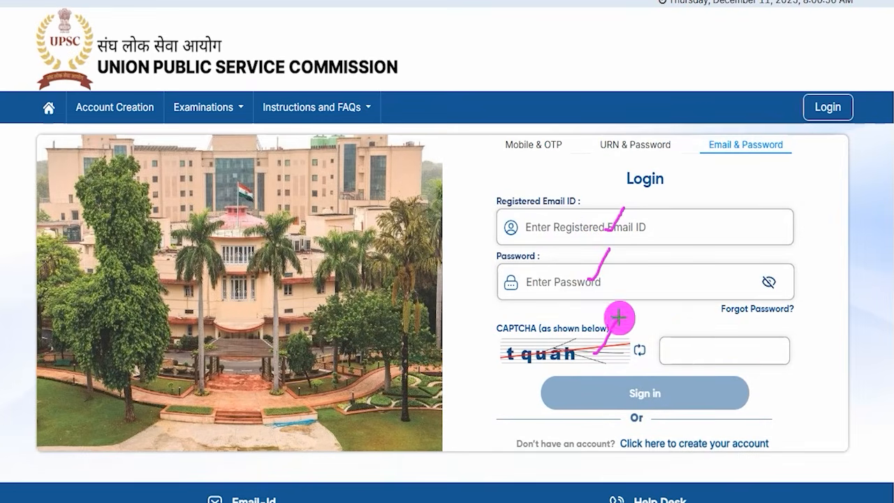
{"action": "left_click_drag", "start_coordinate": [712, 352], "coordinate": [745, 316]}
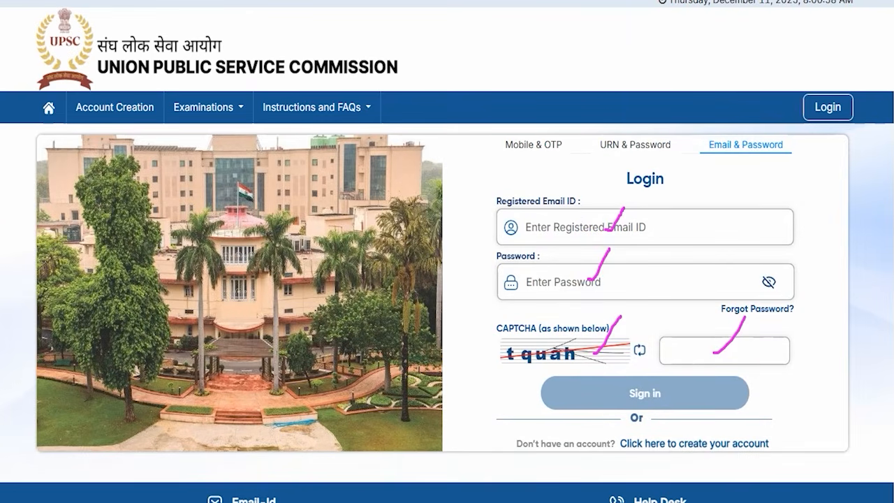
{"action": "left_click_drag", "start_coordinate": [854, 292], "coordinate": [701, 392]}
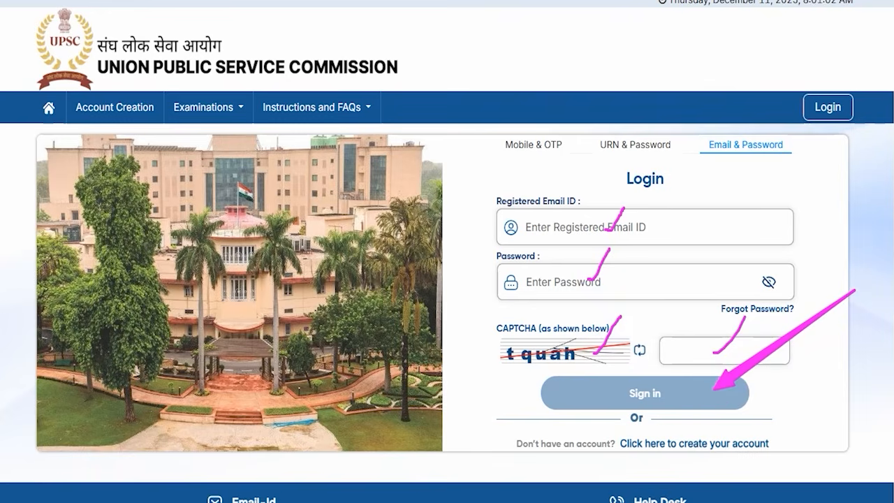
{"action": "key", "text": "Escape"}
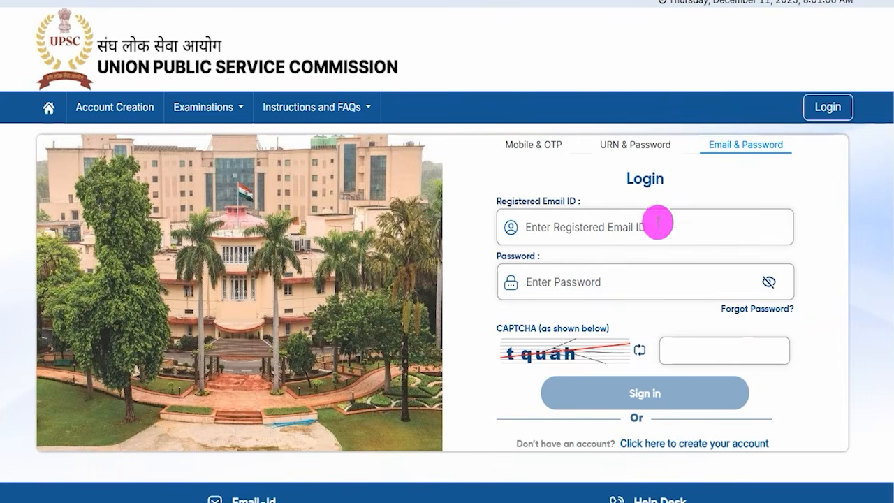
{"action": "left_click", "coordinate": [49, 107]}
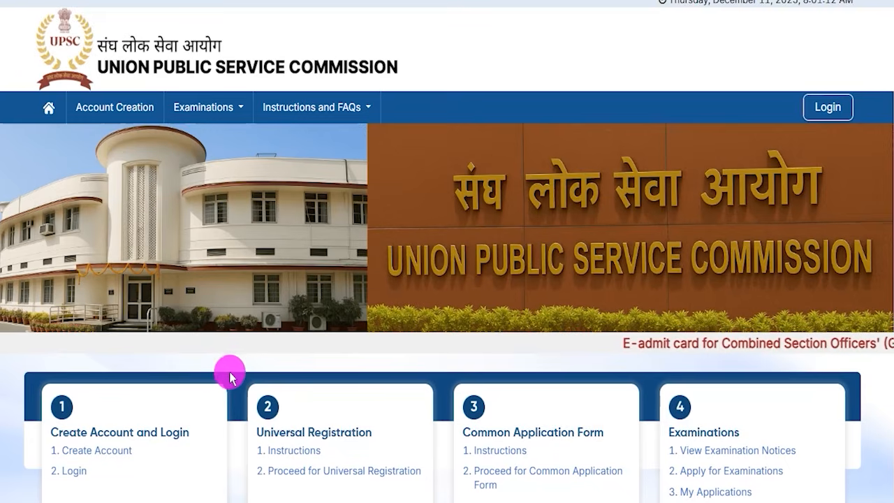
Step: Mark the Create Account entry under Create Account and Login on the portal home page and open it
{"action": "scroll", "coordinate": [230, 372], "scroll_direction": "down", "scroll_amount": 1}
{"action": "scroll", "coordinate": [230, 378], "scroll_direction": "down", "scroll_amount": 1}
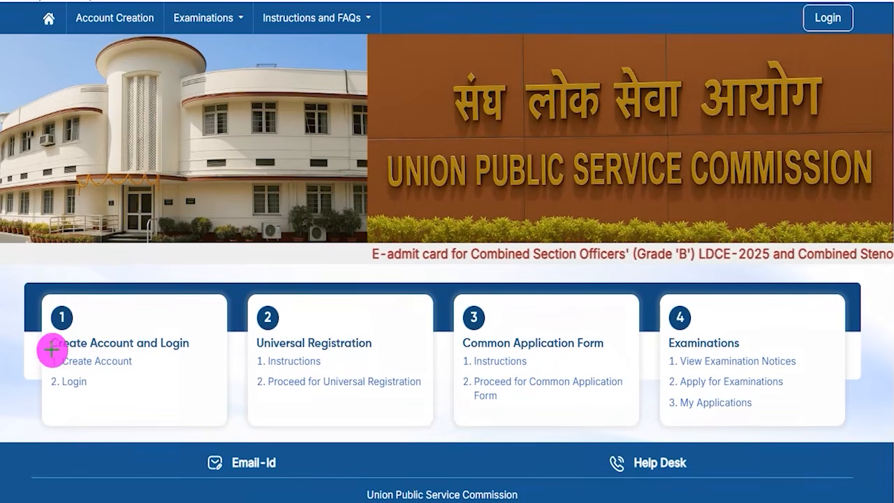
{"action": "left_click_drag", "start_coordinate": [27, 350], "coordinate": [162, 374]}
{"action": "key", "text": "Escape"}
{"action": "left_click", "coordinate": [114, 360]}
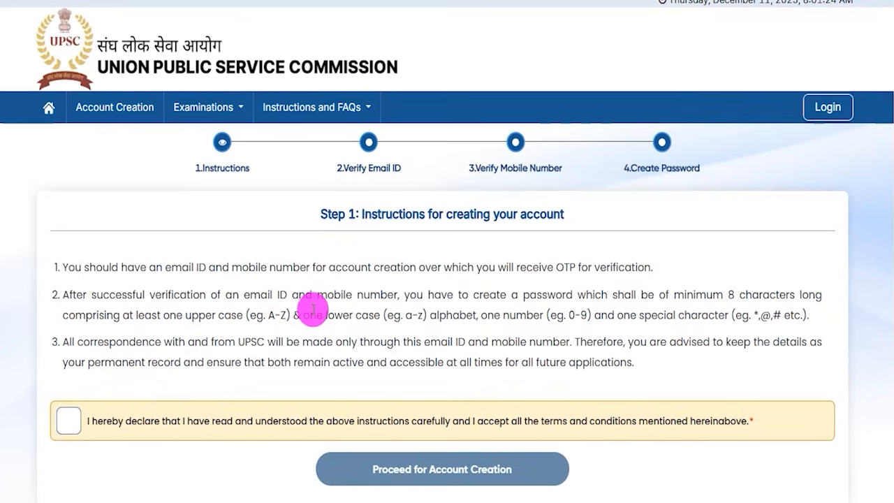
Step: Highlight the account creation instructions, accept the declaration and proceed with account creation
{"action": "left_click_drag", "start_coordinate": [121, 268], "coordinate": [222, 268]}
{"action": "left_click_drag", "start_coordinate": [192, 296], "coordinate": [233, 297]}
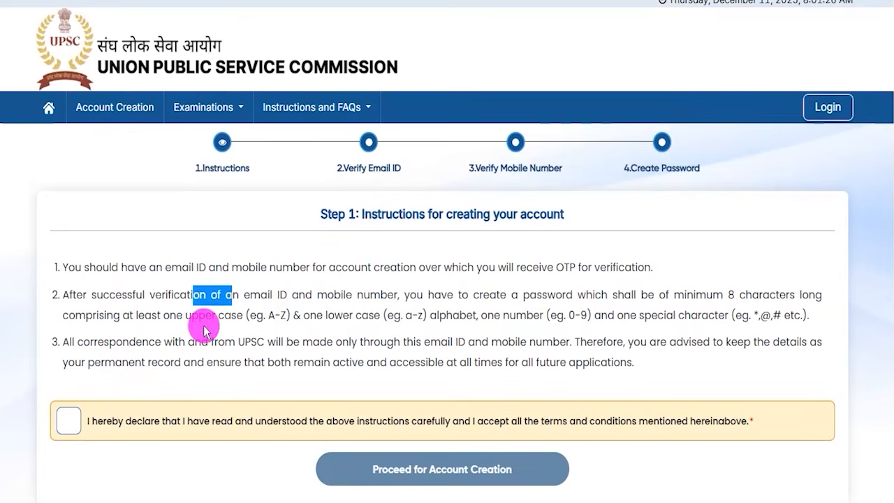
{"action": "left_click_drag", "start_coordinate": [201, 342], "coordinate": [257, 343]}
{"action": "left_click", "coordinate": [67, 420]}
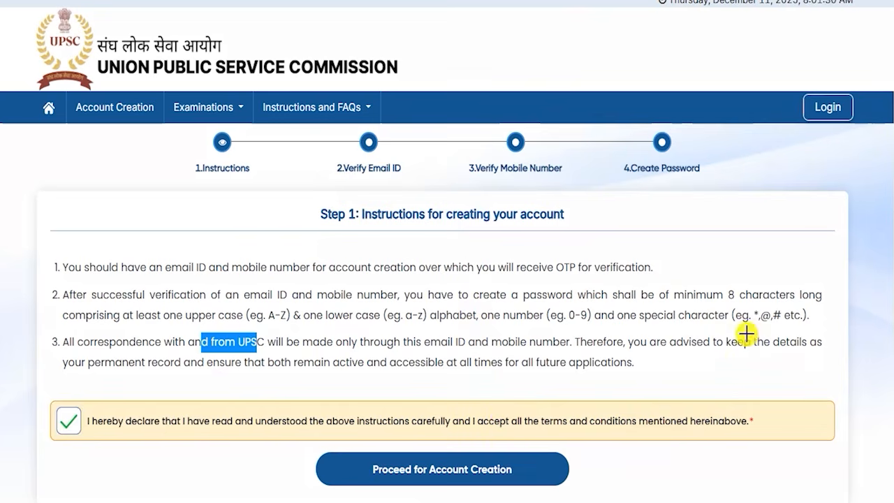
{"action": "mouse_move", "coordinate": [750, 334]}
{"action": "left_mouse_down"}
{"action": "mouse_move", "coordinate": [593, 415]}
{"action": "mouse_move", "coordinate": [538, 462]}
{"action": "left_mouse_up"}
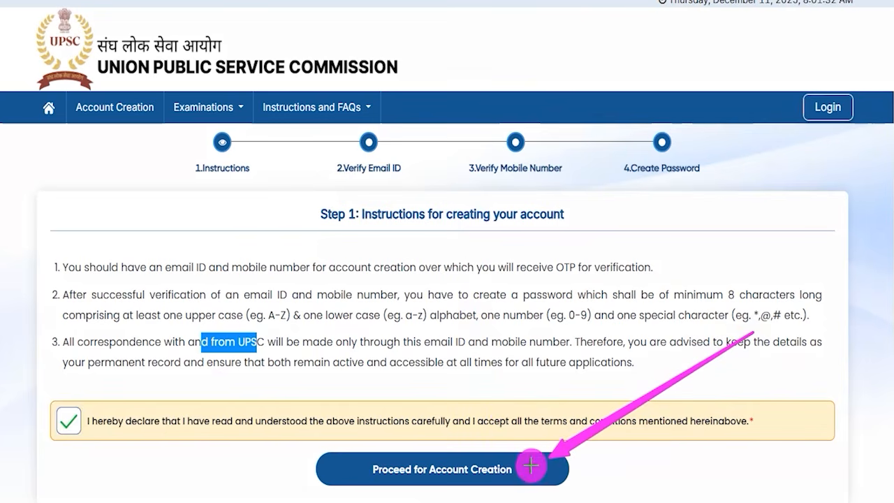
{"action": "left_click", "coordinate": [426, 471]}
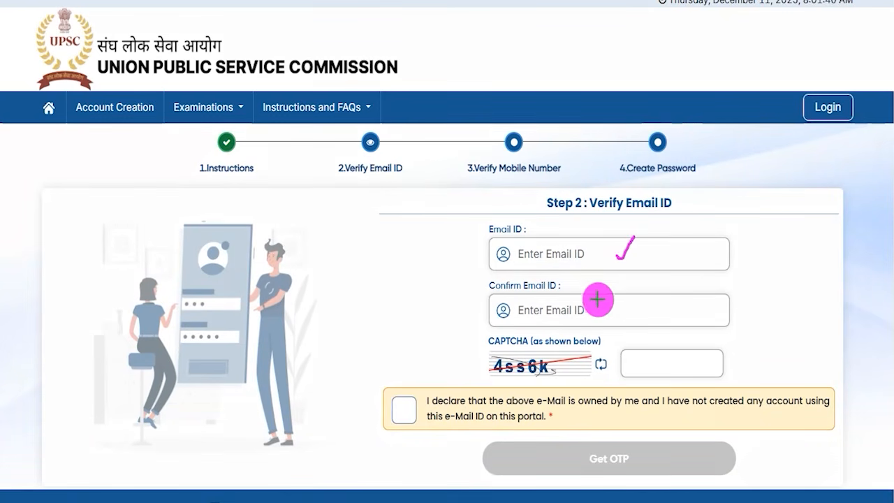
Step: Mark the Verify Email ID form's confirm email, CAPTCHA, ownership declaration and Get OTP controls
{"action": "left_click_drag", "start_coordinate": [589, 310], "coordinate": [608, 286]}
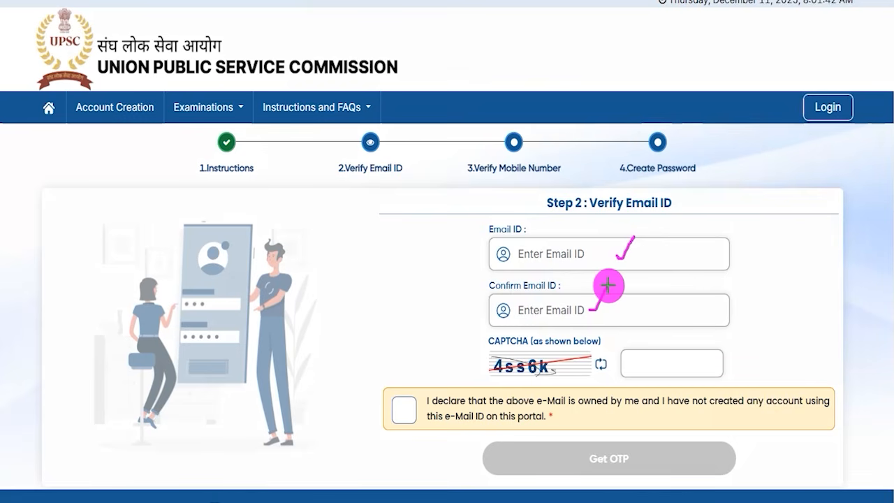
{"action": "left_click_drag", "start_coordinate": [494, 378], "coordinate": [538, 376]}
{"action": "left_click_drag", "start_coordinate": [674, 365], "coordinate": [698, 334]}
{"action": "left_click_drag", "start_coordinate": [412, 410], "coordinate": [452, 356]}
{"action": "mouse_move", "coordinate": [824, 311]}
{"action": "left_mouse_down"}
{"action": "mouse_move", "coordinate": [744, 421]}
{"action": "mouse_move", "coordinate": [680, 455]}
{"action": "mouse_move", "coordinate": [652, 459]}
{"action": "left_mouse_up"}
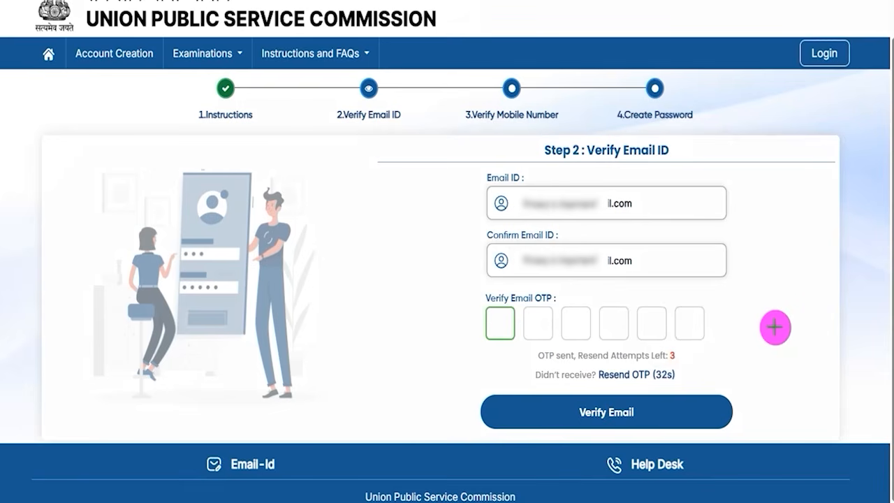
Step: Mark the six email OTP boxes and the Verify Email control, and submit the email verification
{"action": "mouse_move", "coordinate": [495, 334]}
{"action": "left_mouse_down"}
{"action": "mouse_move", "coordinate": [499, 323]}
{"action": "mouse_move", "coordinate": [617, 326]}
{"action": "left_mouse_up"}
{"action": "left_click_drag", "start_coordinate": [632, 318], "coordinate": [684, 320]}
{"action": "left_click", "coordinate": [660, 322]}
{"action": "left_click_drag", "start_coordinate": [830, 307], "coordinate": [680, 407]}
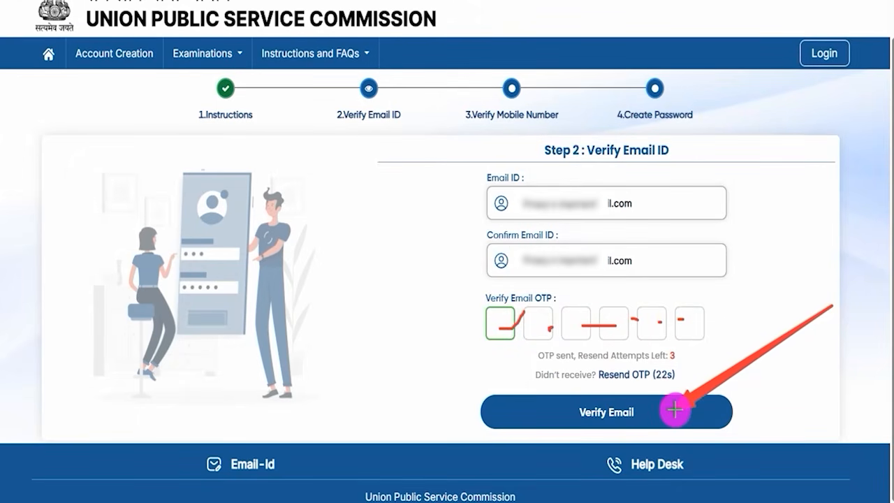
{"action": "left_click", "coordinate": [675, 410]}
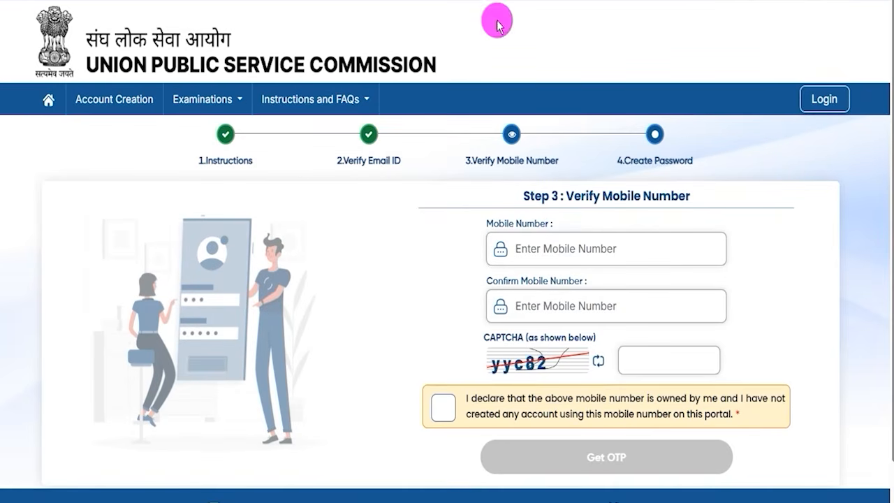
Step: Mark the mobile number and CAPTCHA fields, accept the mobile ownership declaration and request the OTP
{"action": "left_click_drag", "start_coordinate": [614, 249], "coordinate": [640, 227]}
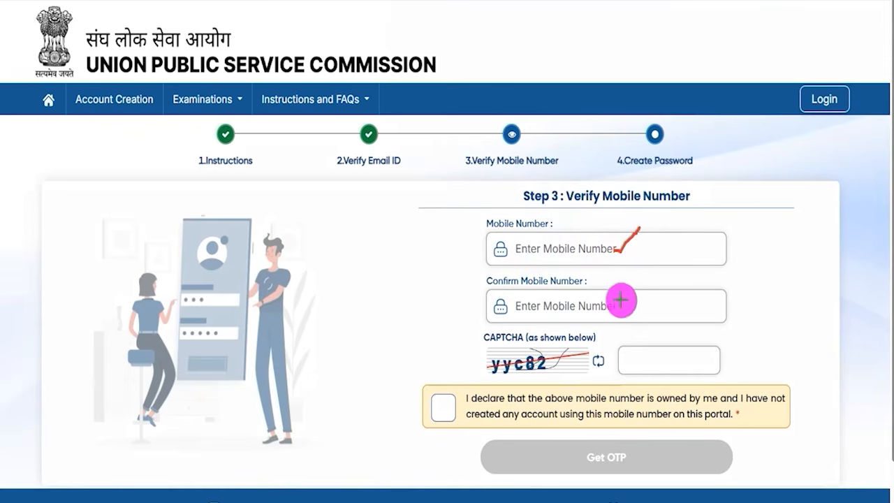
{"action": "left_click_drag", "start_coordinate": [620, 305], "coordinate": [634, 291]}
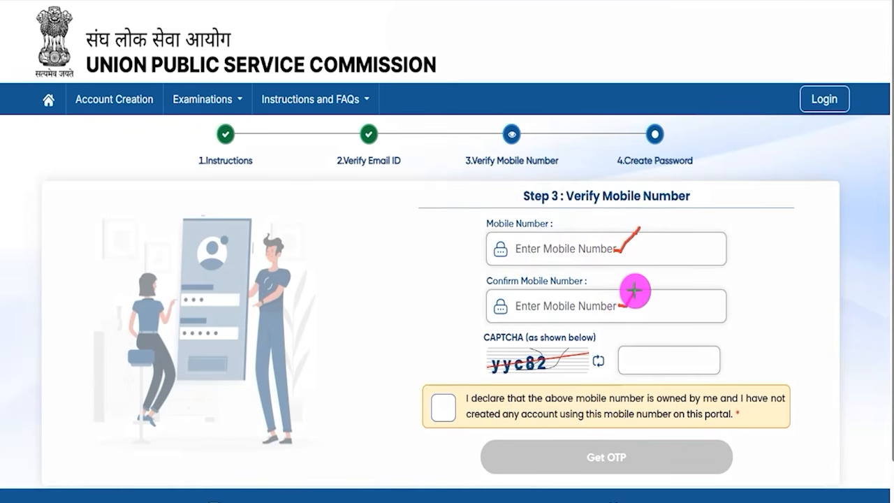
{"action": "left_click_drag", "start_coordinate": [534, 373], "coordinate": [552, 373]}
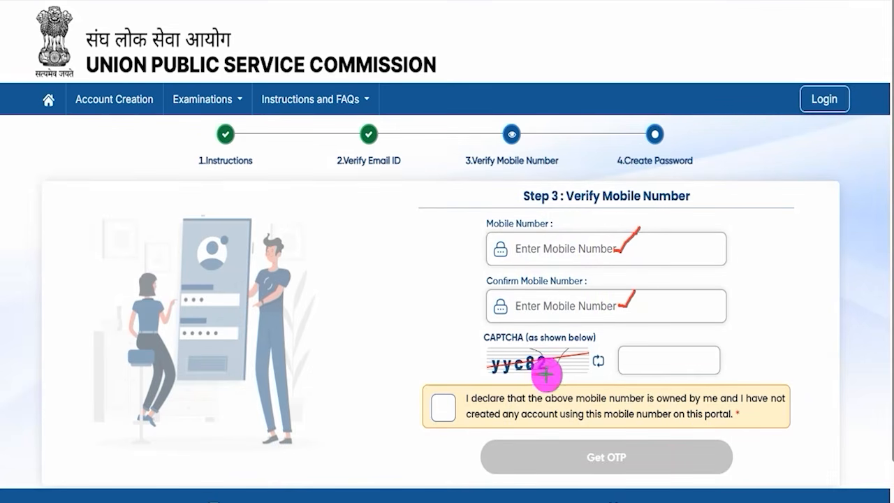
{"action": "left_click_drag", "start_coordinate": [662, 363], "coordinate": [674, 352]}
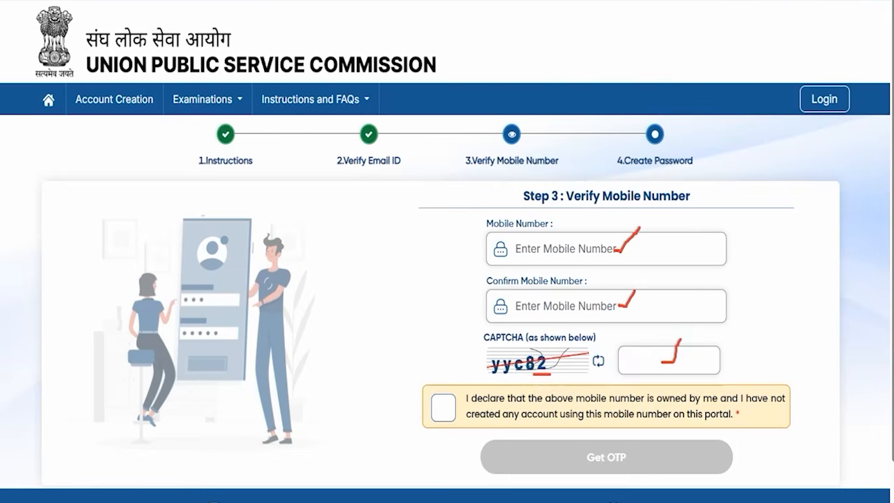
{"action": "left_click", "coordinate": [440, 405]}
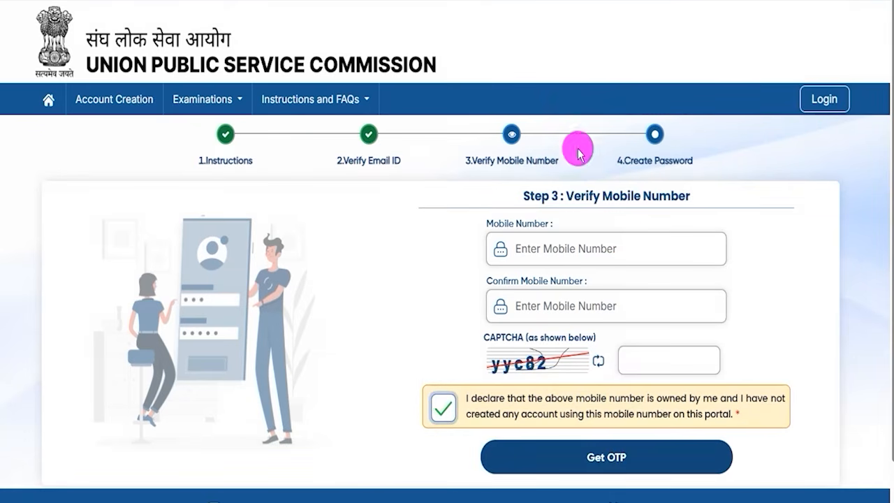
{"action": "left_click_drag", "start_coordinate": [843, 423], "coordinate": [754, 445]}
{"action": "left_click", "coordinate": [678, 457]}
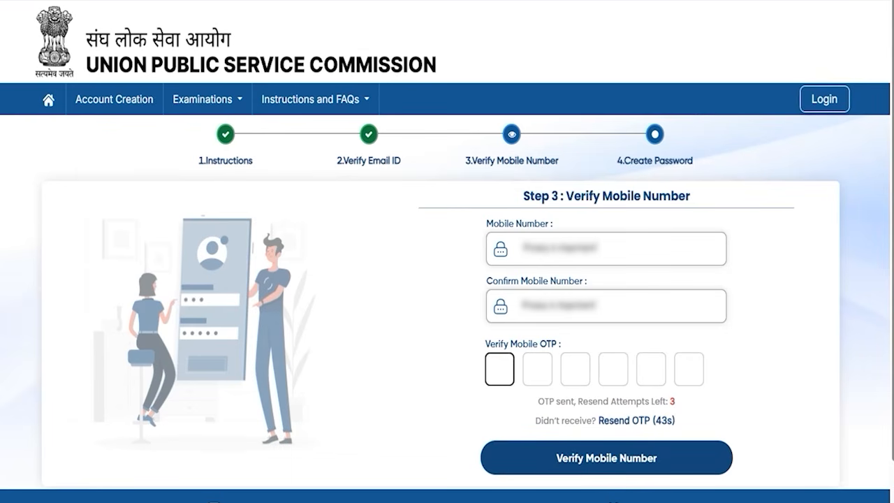
Step: Mark the mobile OTP boxes and the Verify Mobile Number control
{"action": "left_click_drag", "start_coordinate": [502, 368], "coordinate": [581, 376]}
{"action": "left_click_drag", "start_coordinate": [611, 376], "coordinate": [630, 375]}
{"action": "left_click", "coordinate": [653, 377]}
{"action": "left_click_drag", "start_coordinate": [697, 380], "coordinate": [702, 381]}
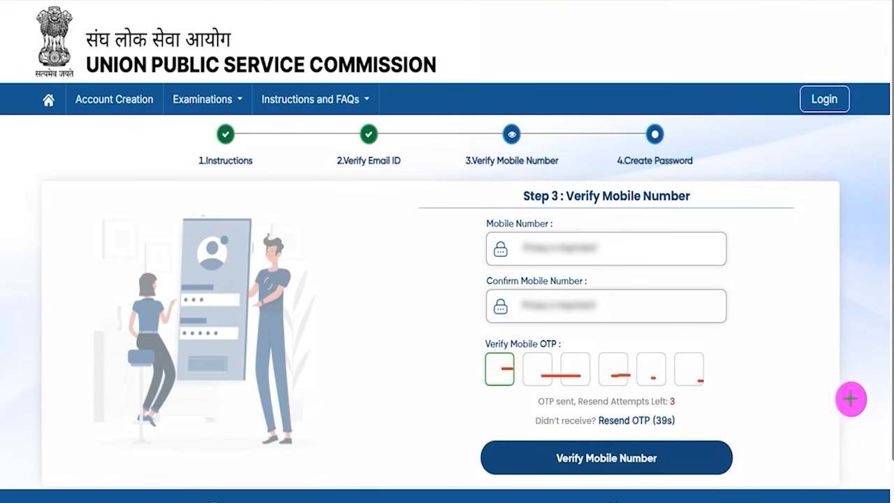
{"action": "left_click_drag", "start_coordinate": [856, 347], "coordinate": [676, 460]}
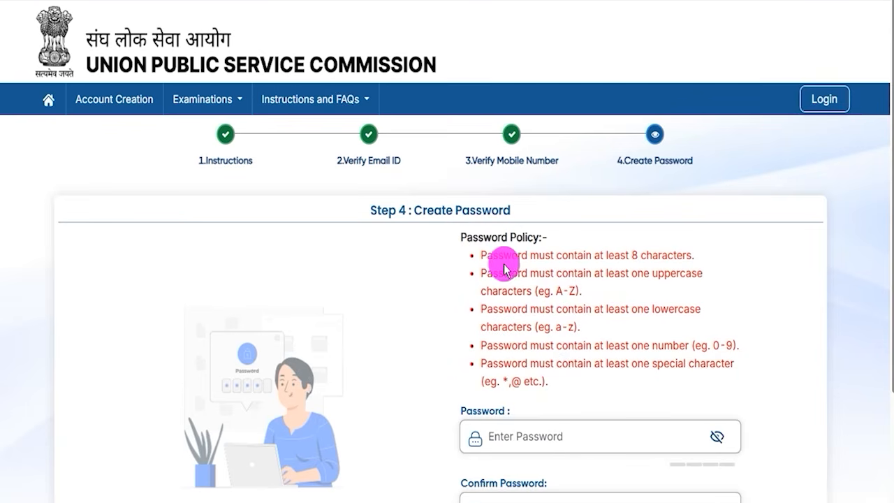
Step: Highlight the password policy rules on the Create Password page
{"action": "left_click_drag", "start_coordinate": [487, 255], "coordinate": [652, 256]}
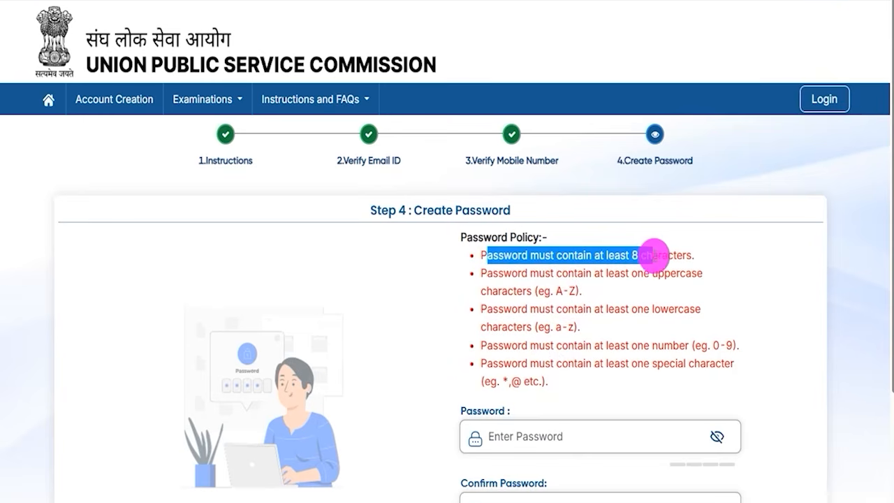
{"action": "left_click_drag", "start_coordinate": [486, 273], "coordinate": [570, 370]}
{"action": "scroll", "coordinate": [569, 370], "scroll_direction": "down", "scroll_amount": 1}
Step: Enter a new account password that meets all the policy rules, with its characters made visible
{"action": "left_click", "coordinate": [542, 365]}
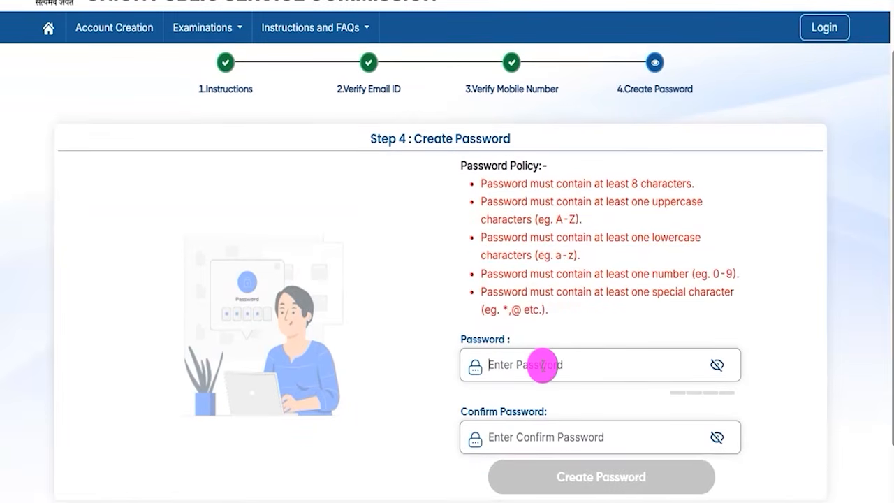
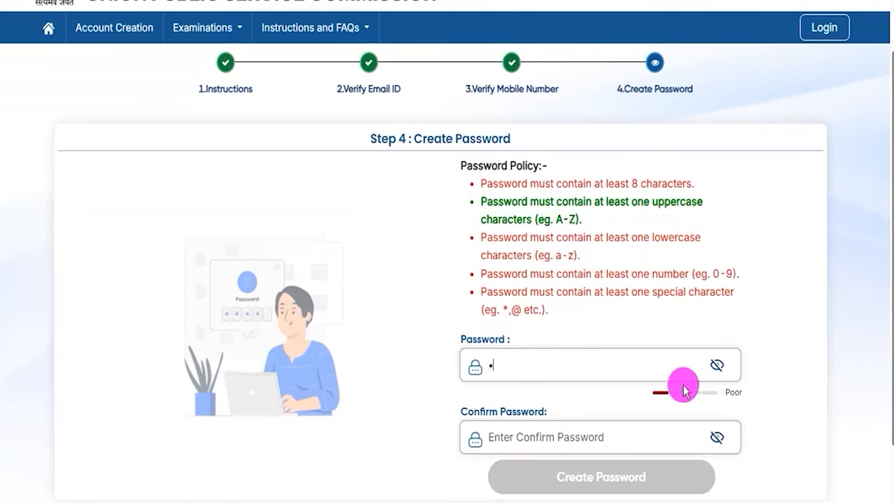
{"action": "left_click", "coordinate": [716, 364]}
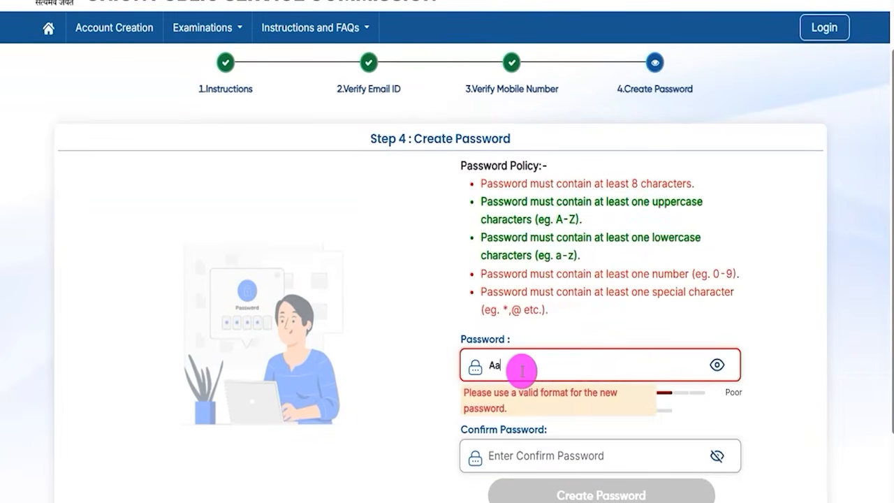
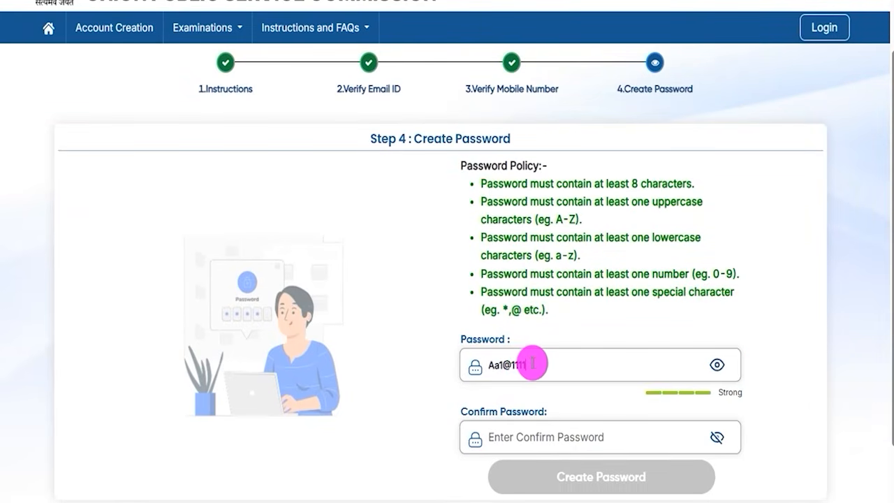
Step: Point out the new password, activate the Confirm Password field and mark the Create Password control
{"action": "left_click_drag", "start_coordinate": [529, 365], "coordinate": [496, 365]}
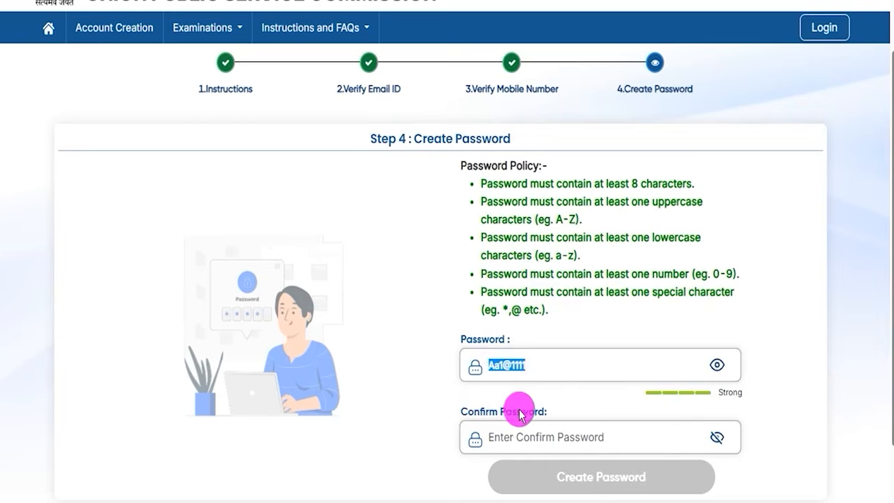
{"action": "left_click_drag", "start_coordinate": [475, 412], "coordinate": [518, 411]}
{"action": "left_click", "coordinate": [522, 438]}
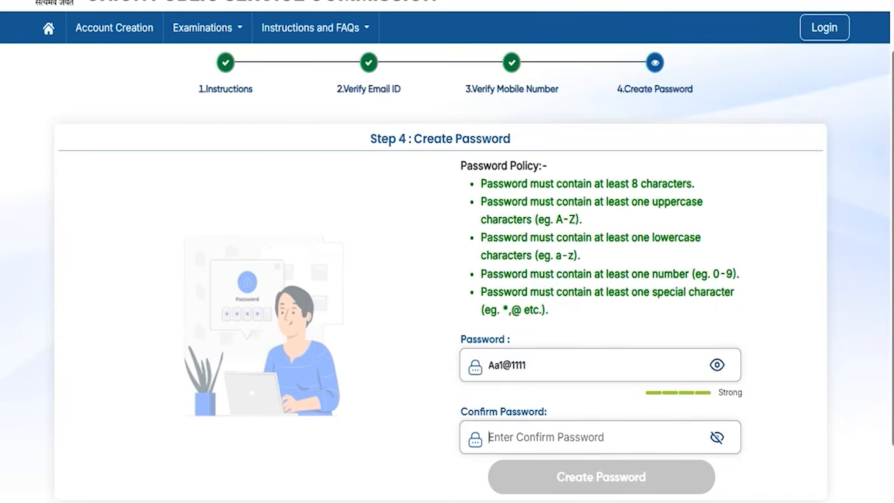
{"action": "left_click_drag", "start_coordinate": [826, 421], "coordinate": [753, 467]}
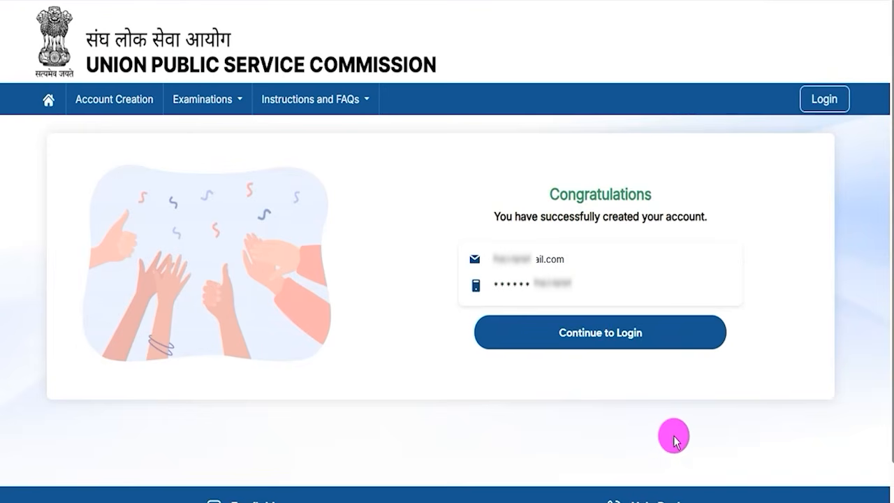
Step: Highlight the account creation success message and continue to the login page
{"action": "left_click_drag", "start_coordinate": [557, 189], "coordinate": [617, 189]}
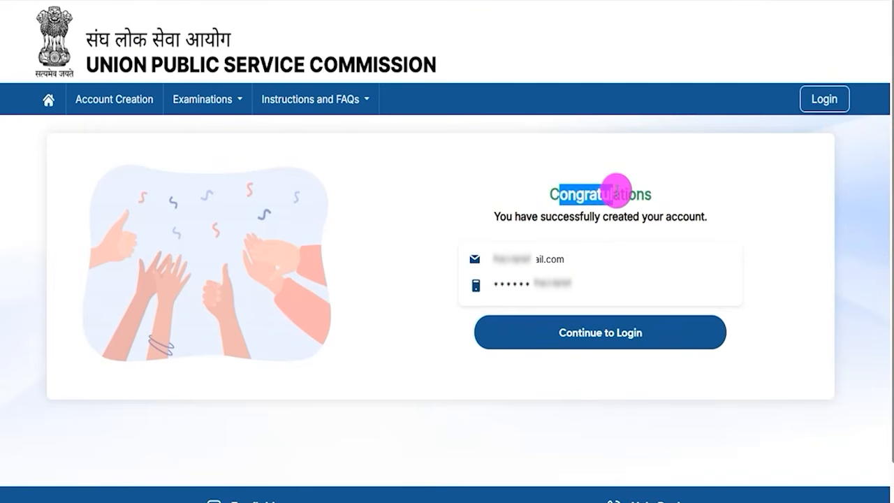
{"action": "left_click_drag", "start_coordinate": [520, 217], "coordinate": [648, 216]}
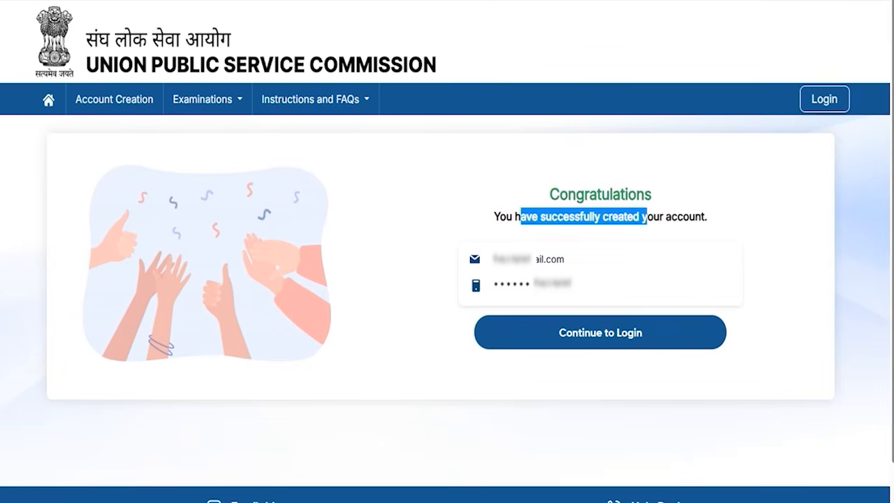
{"action": "left_click_drag", "start_coordinate": [349, 296], "coordinate": [536, 331]}
{"action": "left_click", "coordinate": [536, 331]}
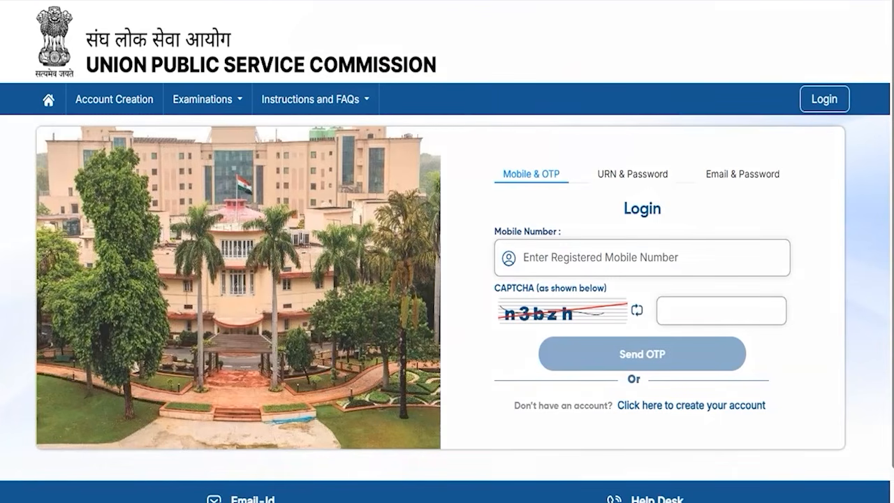
Step: Box the Mobile & OTP, Email & Password and URN & Password login options and tick Mobile & OTP
{"action": "left_click_drag", "start_coordinate": [479, 146], "coordinate": [575, 194]}
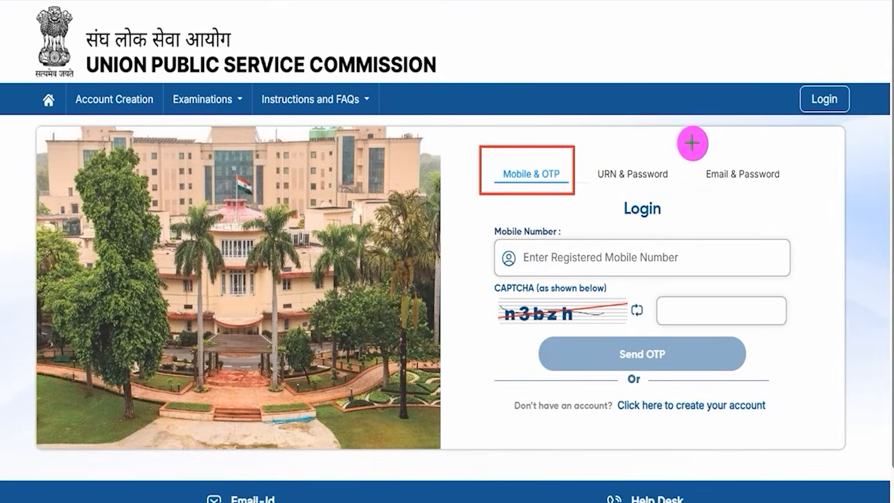
{"action": "mouse_move", "coordinate": [692, 144]}
{"action": "left_mouse_down"}
{"action": "mouse_move", "coordinate": [754, 186]}
{"action": "mouse_move", "coordinate": [792, 197]}
{"action": "left_mouse_up"}
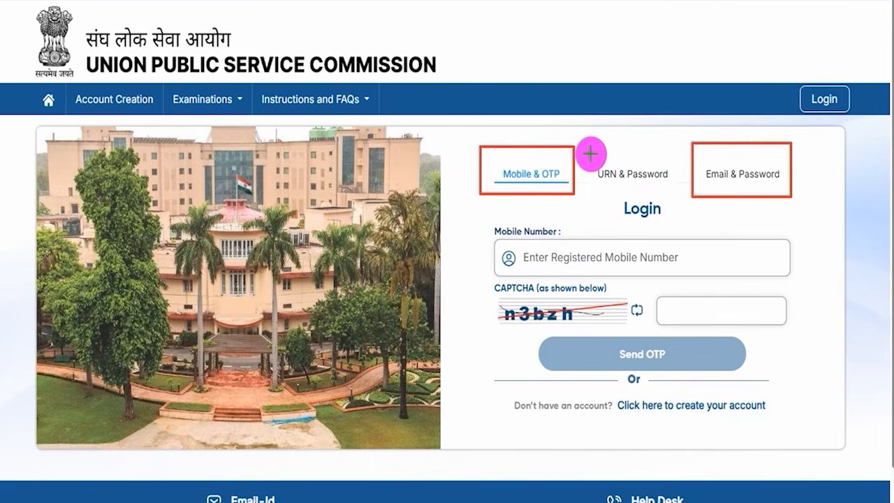
{"action": "left_click_drag", "start_coordinate": [587, 149], "coordinate": [672, 188]}
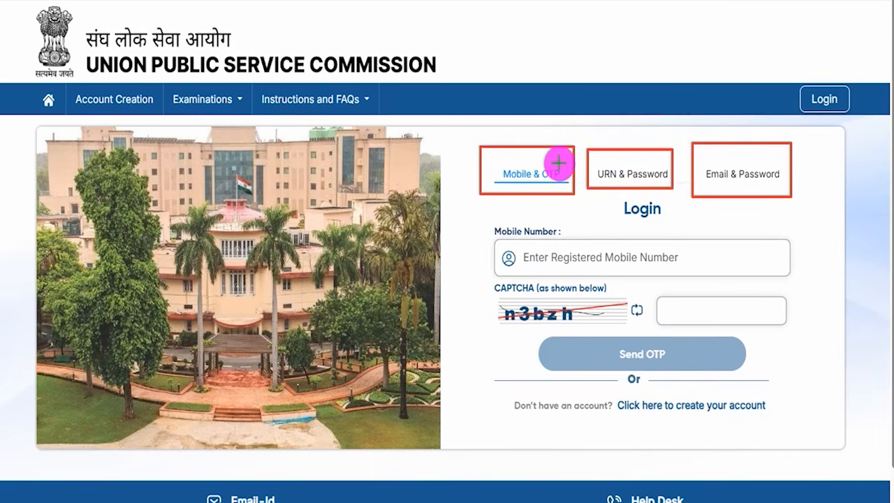
{"action": "left_click_drag", "start_coordinate": [563, 158], "coordinate": [580, 130]}
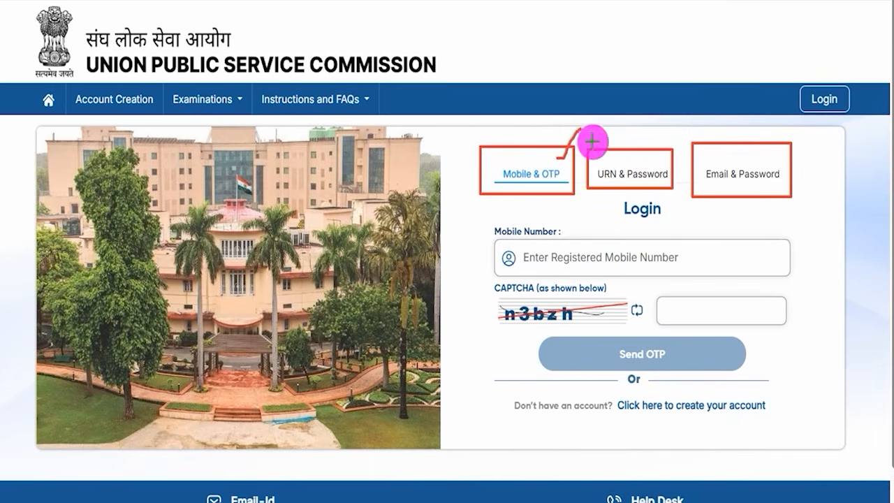
Step: Tick the Email & Password login option and clear all the annotations from the login page
{"action": "left_click_drag", "start_coordinate": [774, 162], "coordinate": [798, 137]}
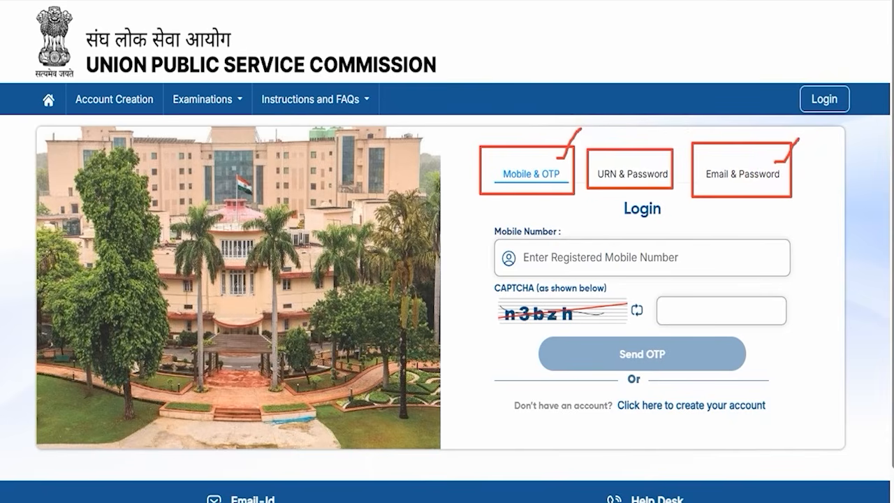
{"action": "key", "text": "Escape"}
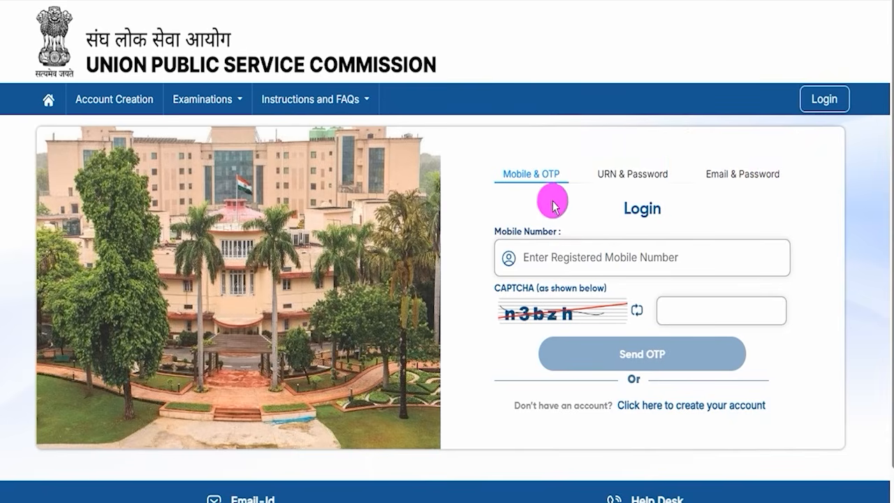
Step: On the Mobile & OTP login form, mark the mobile number, CAPTCHA and Send OTP controls, and clear the markings
{"action": "left_click", "coordinate": [536, 178]}
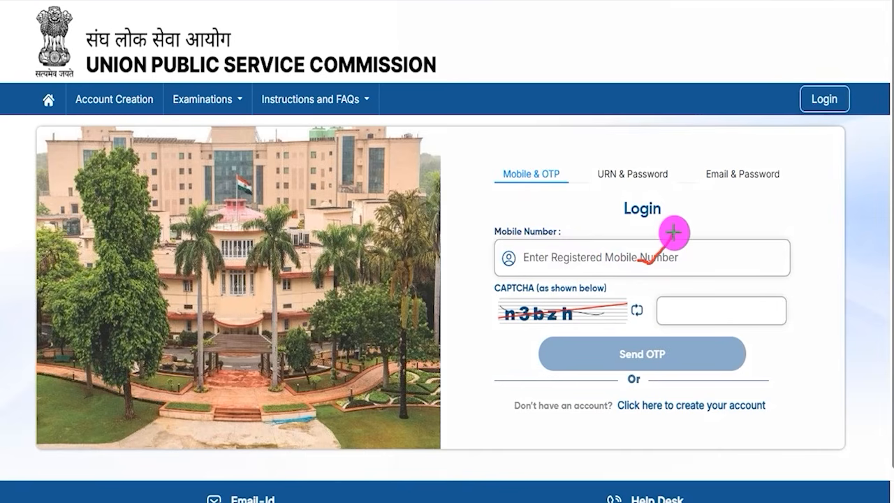
{"action": "left_click_drag", "start_coordinate": [532, 326], "coordinate": [588, 326]}
{"action": "left_click_drag", "start_coordinate": [741, 312], "coordinate": [777, 278]}
{"action": "left_click_drag", "start_coordinate": [848, 324], "coordinate": [718, 359]}
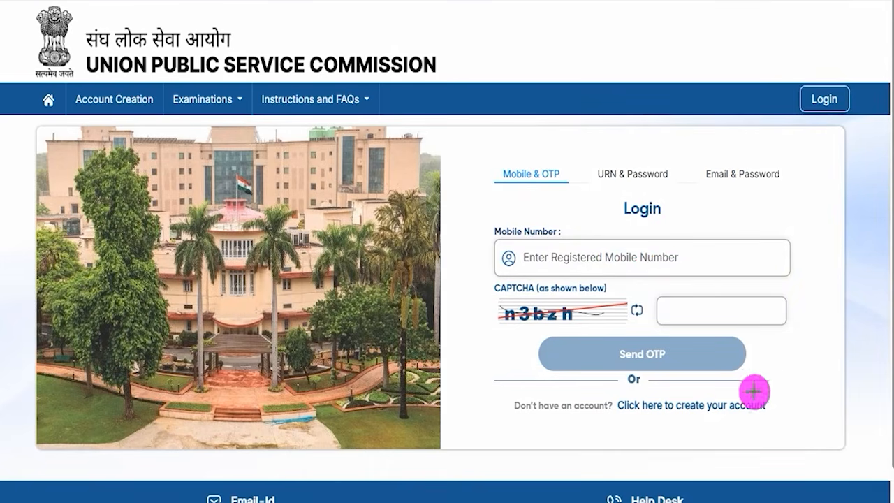
{"action": "left_click_drag", "start_coordinate": [848, 325], "coordinate": [706, 351]}
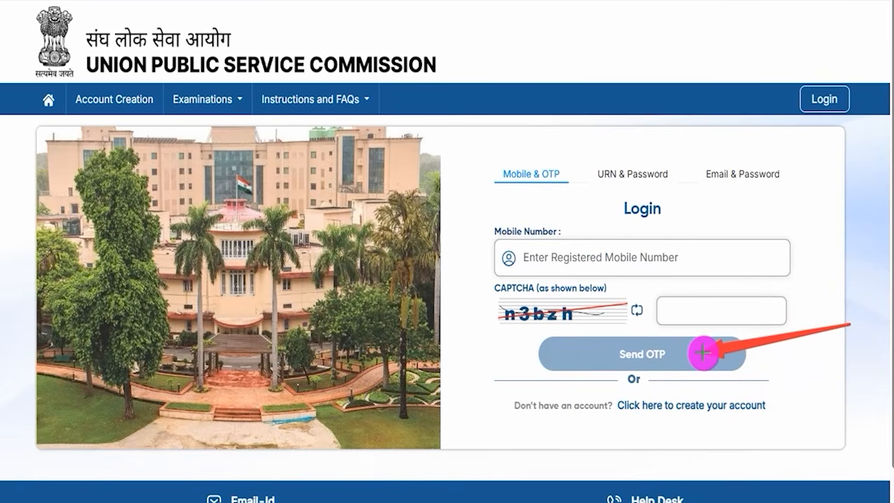
{"action": "key", "text": "Escape"}
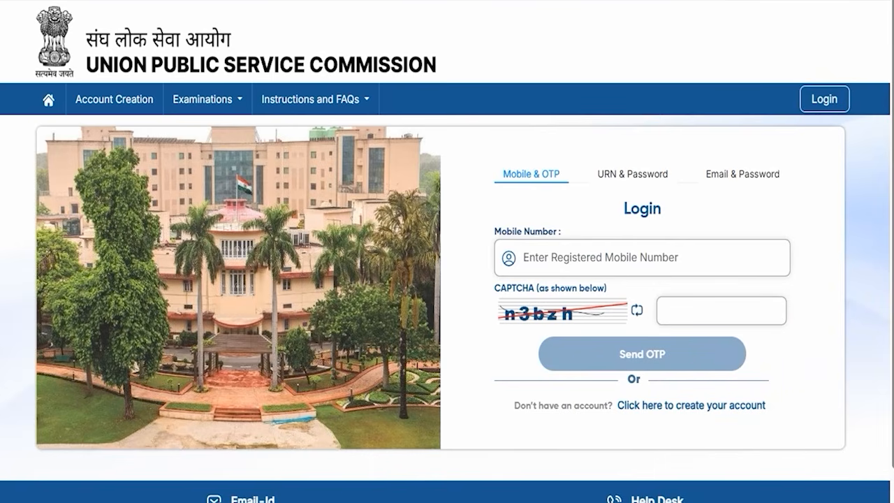
Step: Switch to Email & Password login and mark the email ID, password, CAPTCHA and Sign in controls
{"action": "left_click", "coordinate": [737, 176]}
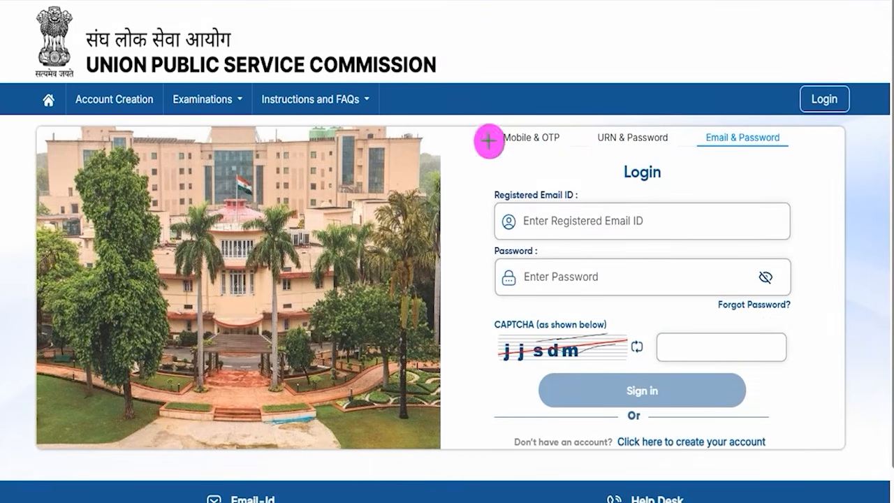
{"action": "left_click_drag", "start_coordinate": [649, 224], "coordinate": [679, 208]}
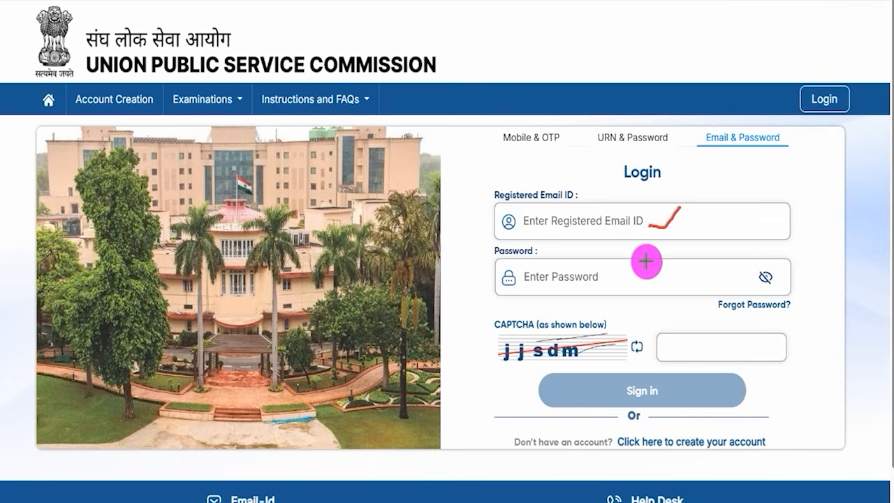
{"action": "left_click_drag", "start_coordinate": [630, 277], "coordinate": [654, 254]}
{"action": "left_click_drag", "start_coordinate": [533, 362], "coordinate": [580, 356]}
{"action": "left_click_drag", "start_coordinate": [718, 350], "coordinate": [756, 324]}
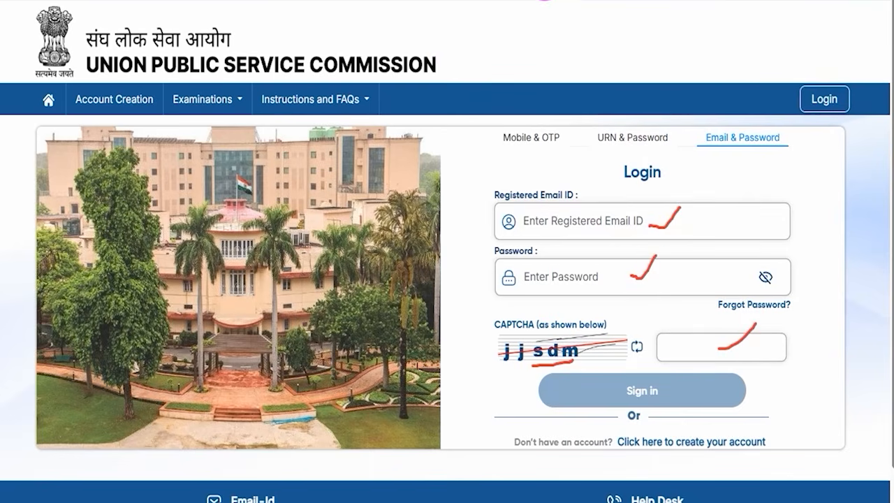
{"action": "left_click_drag", "start_coordinate": [860, 349], "coordinate": [713, 389]}
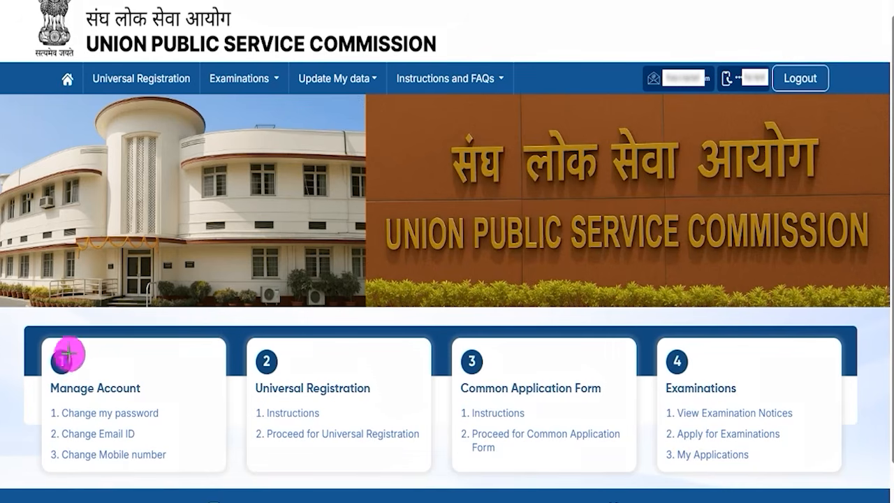
Step: Box the Manage Account card, tick its password, email ID and mobile number change options, and clear the markings
{"action": "mouse_move", "coordinate": [42, 343]}
{"action": "left_mouse_down"}
{"action": "mouse_move", "coordinate": [154, 405]}
{"action": "mouse_move", "coordinate": [178, 475]}
{"action": "left_mouse_up"}
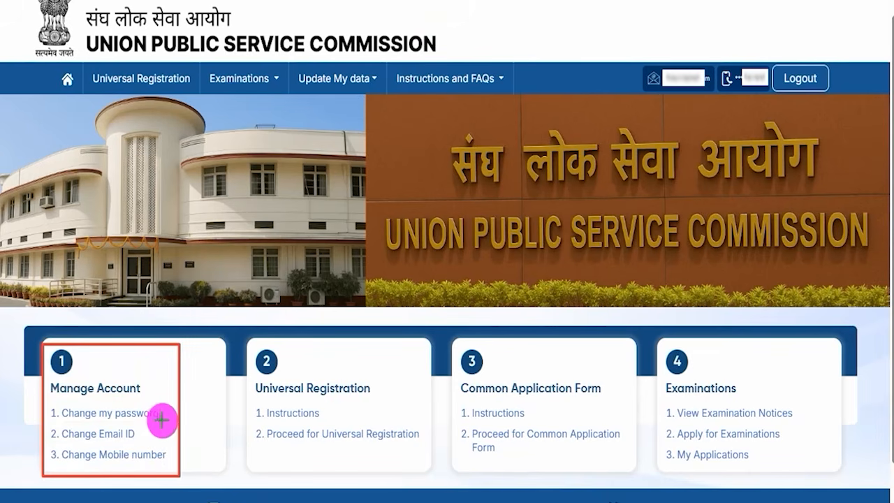
{"action": "left_click_drag", "start_coordinate": [160, 411], "coordinate": [174, 399]}
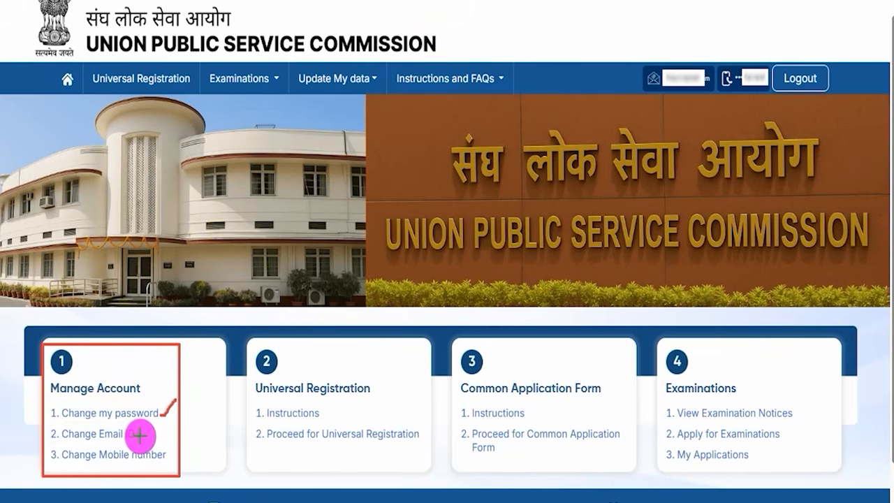
{"action": "left_click_drag", "start_coordinate": [140, 438], "coordinate": [162, 422]}
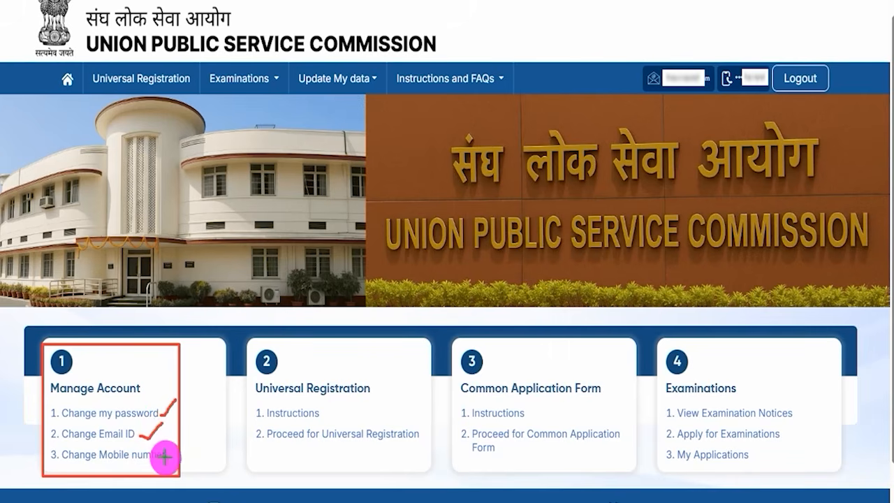
{"action": "left_click_drag", "start_coordinate": [168, 457], "coordinate": [187, 441]}
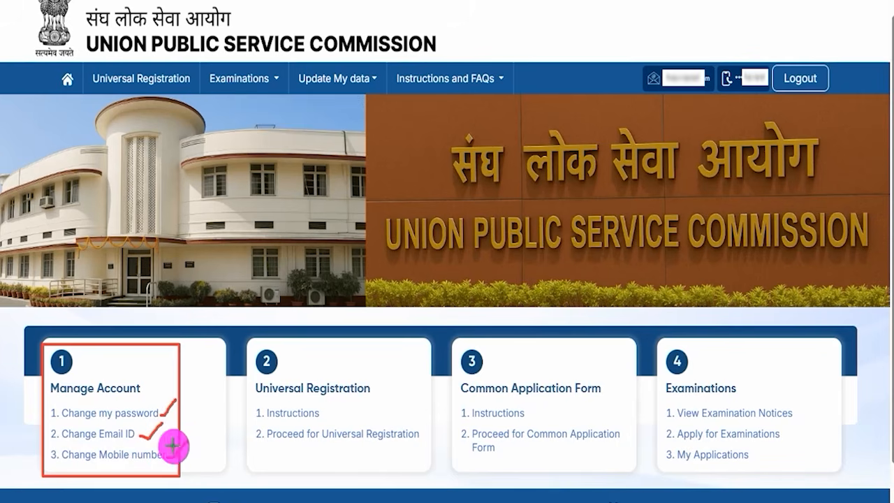
{"action": "left_click", "coordinate": [538, 2]}
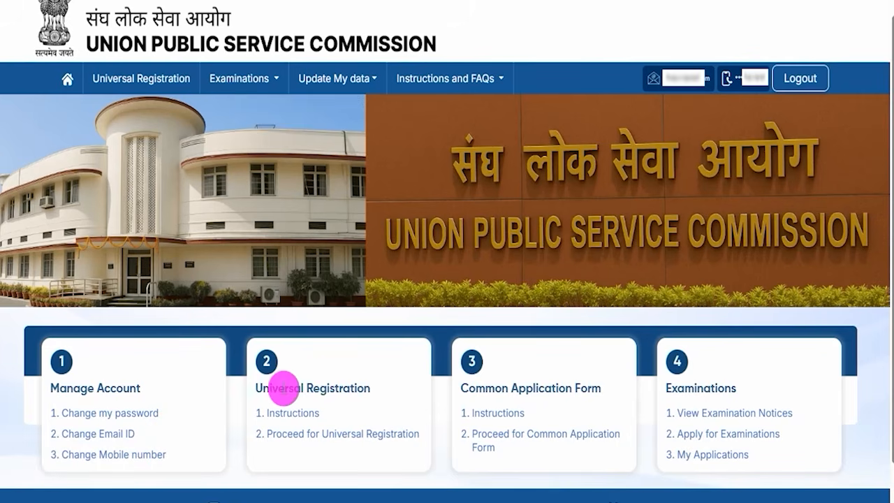
Step: Highlight the Universal Registration heading on the dashboard and open its Instructions
{"action": "left_click_drag", "start_coordinate": [264, 387], "coordinate": [354, 387]}
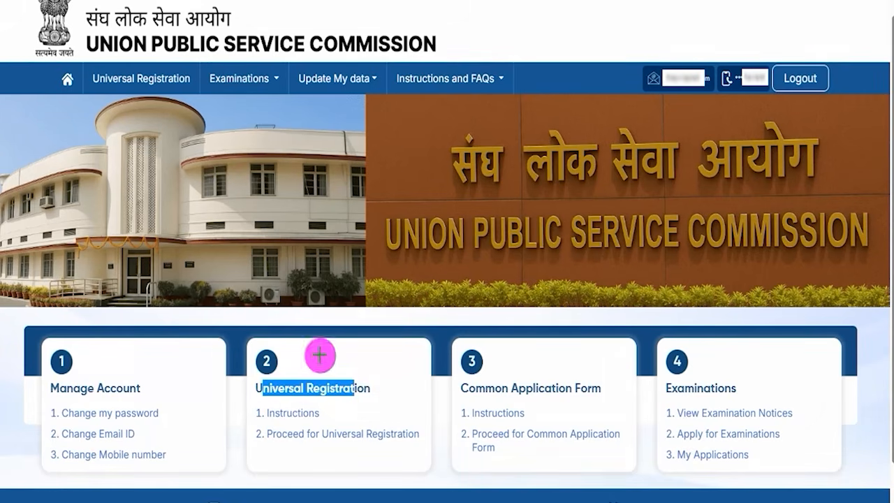
{"action": "left_click_drag", "start_coordinate": [243, 402], "coordinate": [325, 422]}
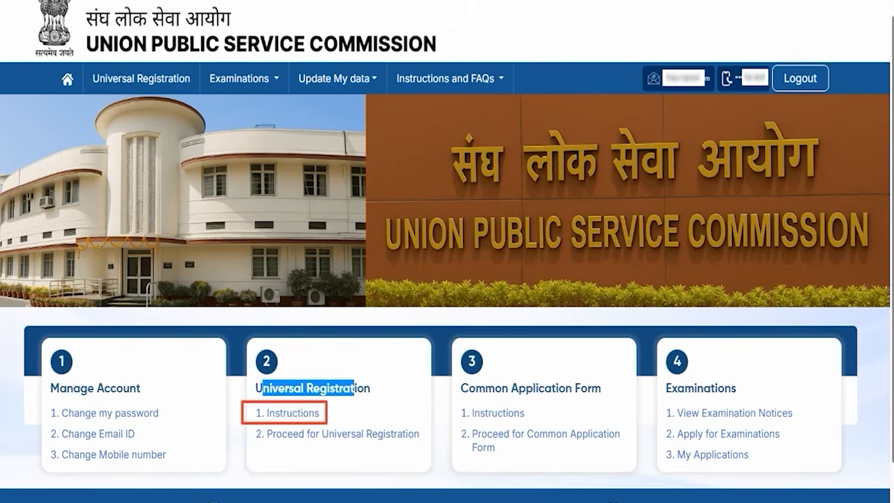
{"action": "left_click", "coordinate": [303, 413]}
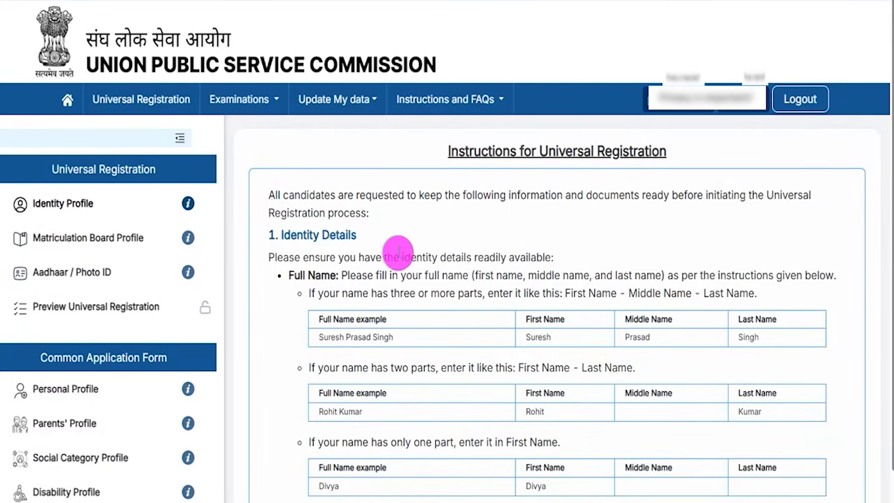
Step: Highlight key passages in the Universal Registration instructions and proceed to the registration form
{"action": "left_click_drag", "start_coordinate": [383, 257], "coordinate": [415, 255]}
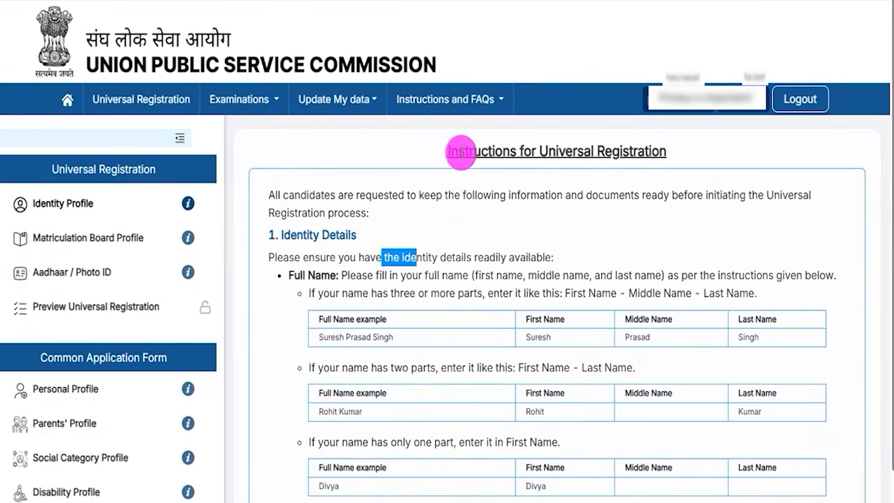
{"action": "left_click_drag", "start_coordinate": [458, 151], "coordinate": [522, 151]}
{"action": "left_click_drag", "start_coordinate": [336, 195], "coordinate": [435, 195]}
{"action": "left_click_drag", "start_coordinate": [320, 259], "coordinate": [481, 296]}
{"action": "left_click", "coordinate": [499, 370]}
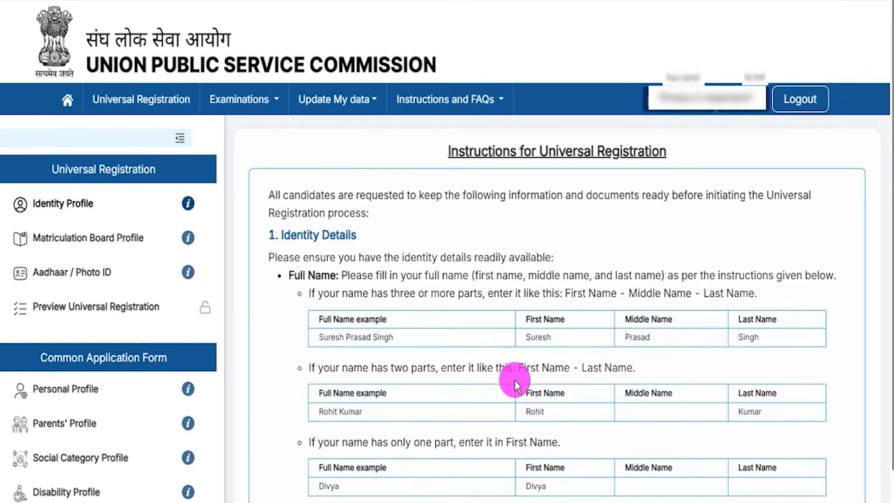
{"action": "scroll", "coordinate": [510, 381], "scroll_direction": "down", "scroll_amount": 6}
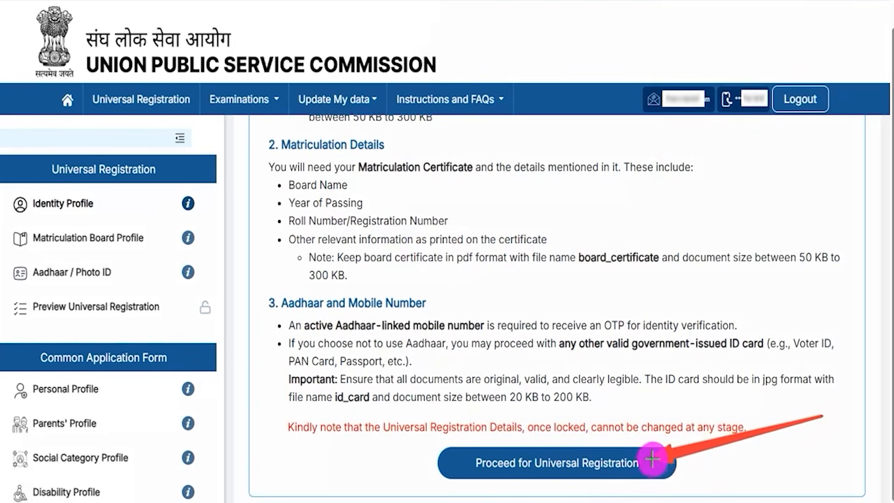
{"action": "left_click", "coordinate": [650, 460]}
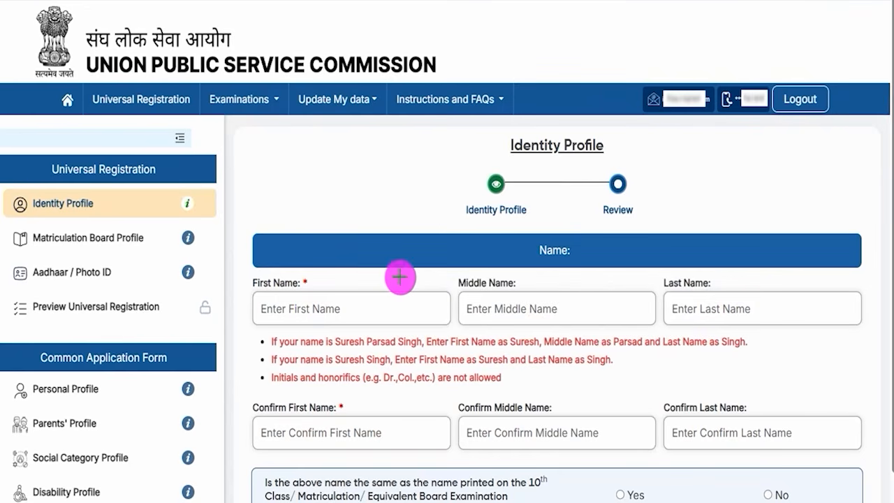
Step: Tick the first, middle and last name fields and their confirmation fields in the Identity Profile, and clear the markings
{"action": "left_click_drag", "start_coordinate": [348, 305], "coordinate": [393, 275]}
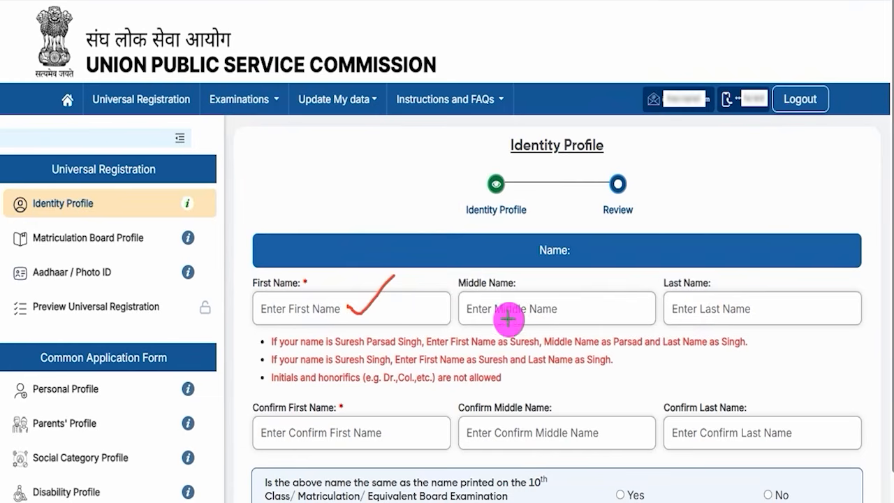
{"action": "left_click_drag", "start_coordinate": [557, 308], "coordinate": [604, 263]}
{"action": "left_click_drag", "start_coordinate": [746, 308], "coordinate": [798, 262]}
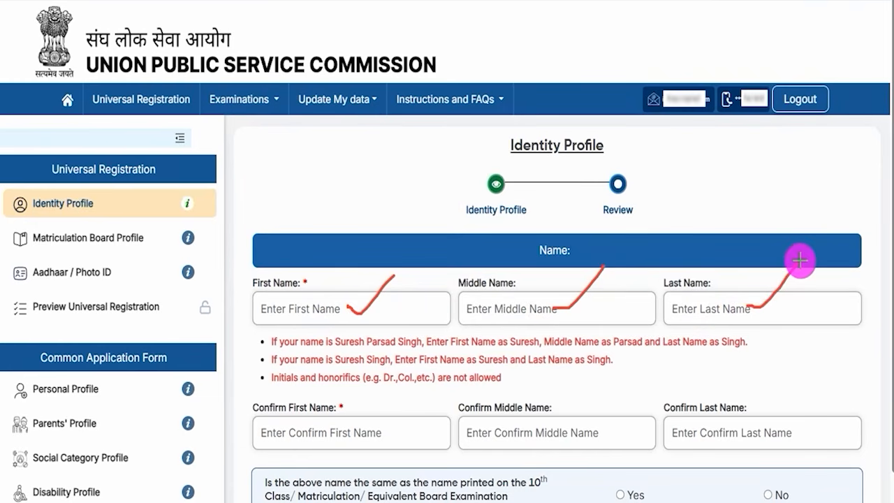
{"action": "left_click_drag", "start_coordinate": [503, 316], "coordinate": [536, 315]}
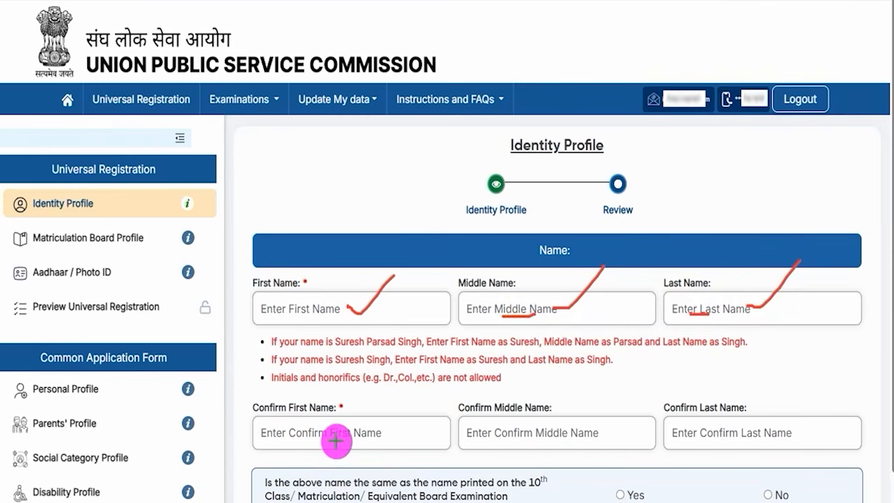
{"action": "left_click_drag", "start_coordinate": [336, 440], "coordinate": [385, 391]}
{"action": "left_click_drag", "start_coordinate": [571, 430], "coordinate": [616, 395]}
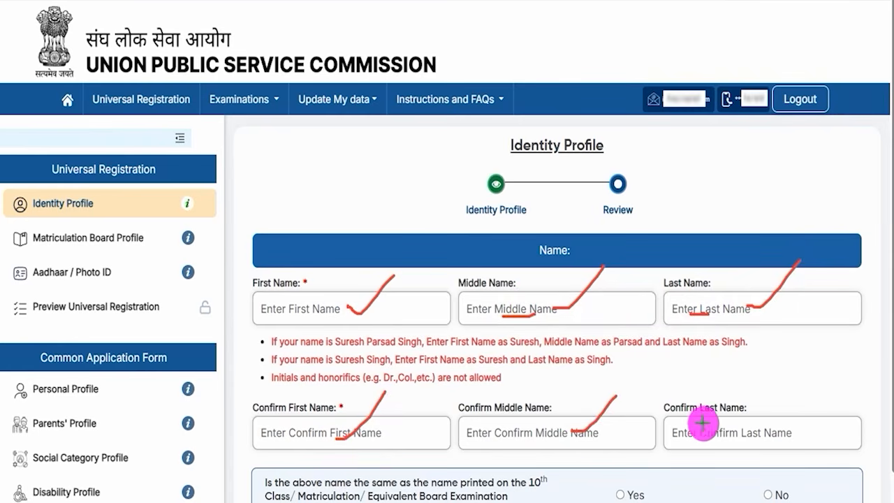
{"action": "left_click_drag", "start_coordinate": [743, 427], "coordinate": [767, 408]}
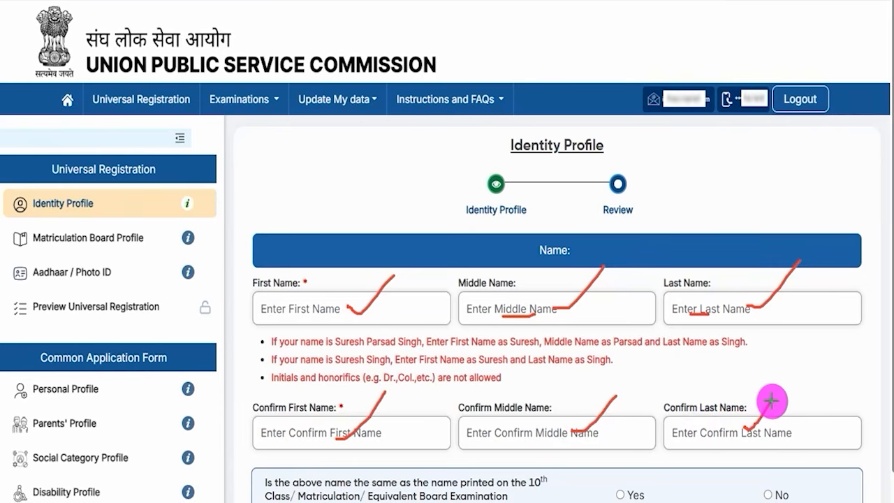
{"action": "key", "text": "Escape"}
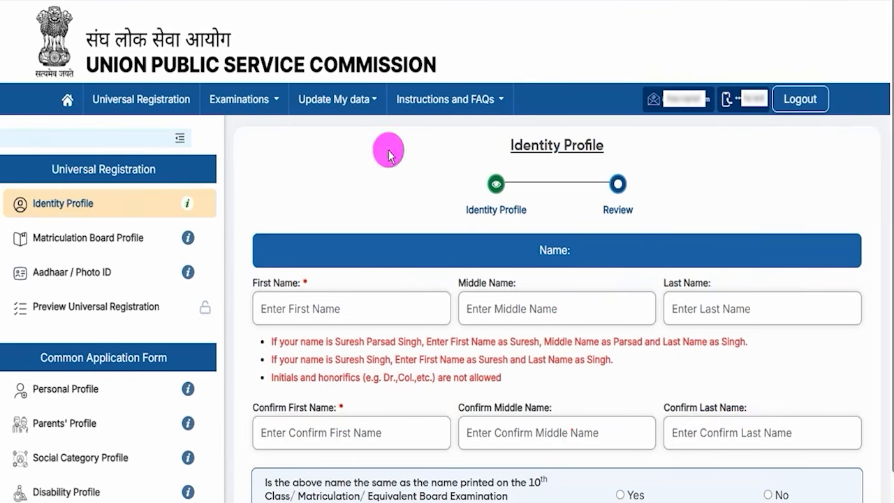
Step: Highlight the question on whether the name matches the 10th class certificate and answer it No
{"action": "scroll", "coordinate": [402, 271], "scroll_direction": "down", "scroll_amount": 3}
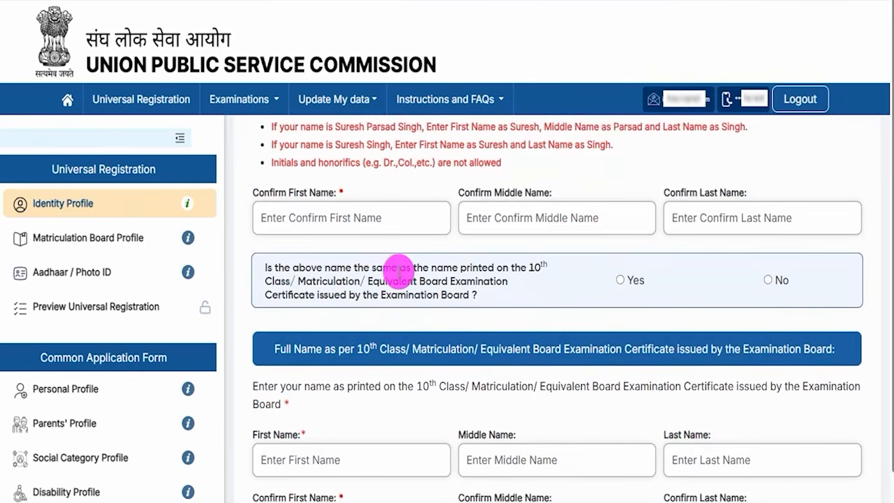
{"action": "left_click_drag", "start_coordinate": [325, 267], "coordinate": [442, 266]}
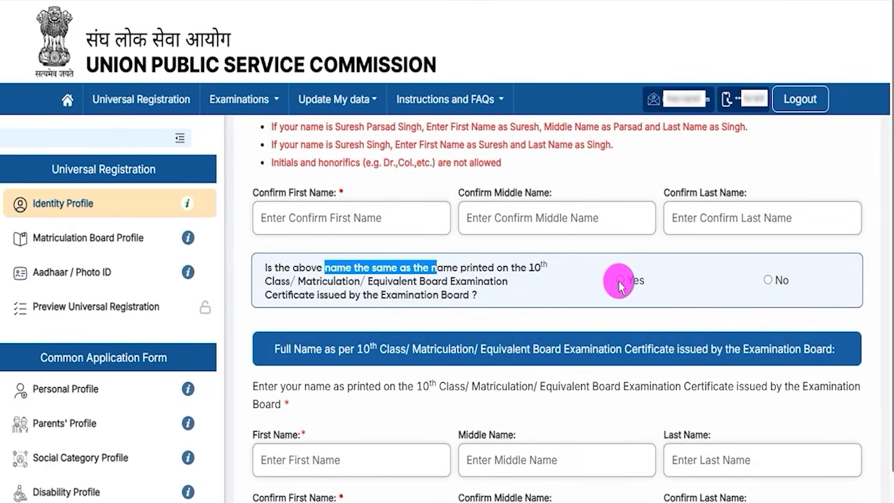
{"action": "scroll", "coordinate": [454, 276], "scroll_direction": "up", "scroll_amount": 1}
{"action": "scroll", "coordinate": [562, 363], "scroll_direction": "down", "scroll_amount": 2}
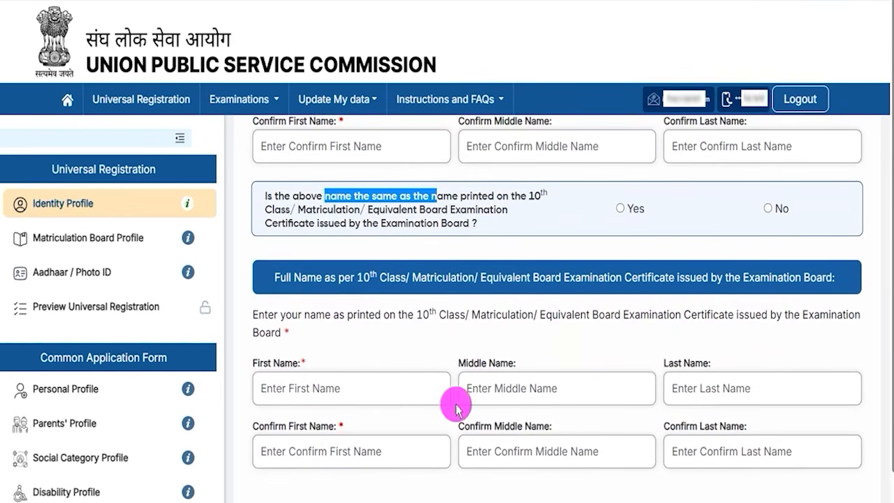
{"action": "left_click", "coordinate": [768, 209]}
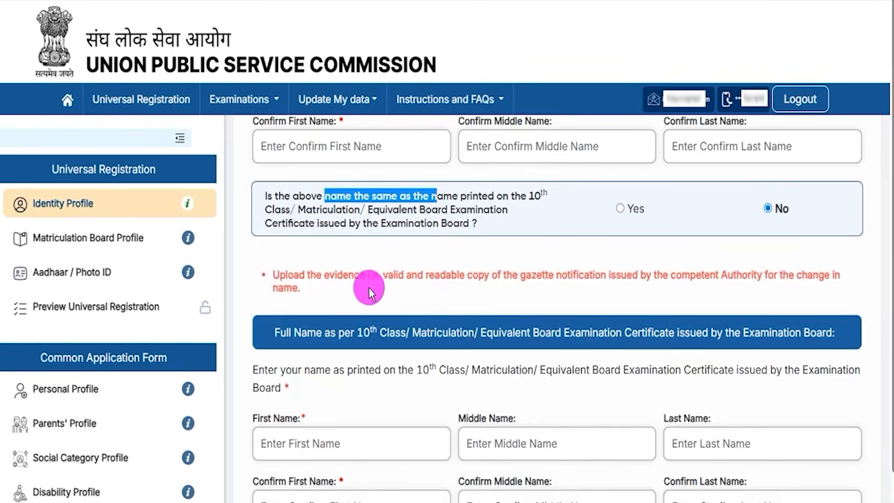
Step: Highlight the gazette notification evidence requirement and review the certificate name and gazette notification fields
{"action": "left_click_drag", "start_coordinate": [383, 274], "coordinate": [573, 273]}
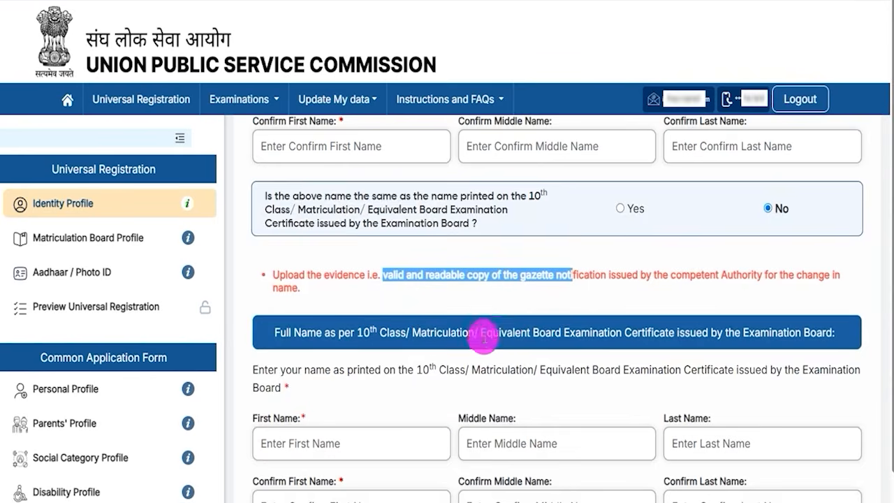
{"action": "scroll", "coordinate": [484, 334], "scroll_direction": "down", "scroll_amount": 3}
{"action": "left_click_drag", "start_coordinate": [268, 274], "coordinate": [300, 276]}
{"action": "left_click", "coordinate": [490, 276]}
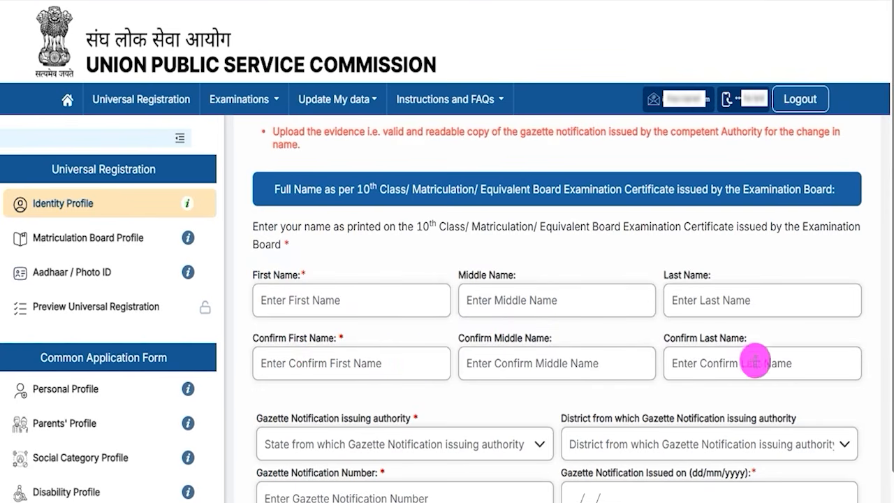
{"action": "scroll", "coordinate": [461, 409], "scroll_direction": "down", "scroll_amount": 1}
{"action": "scroll", "coordinate": [461, 408], "scroll_direction": "down", "scroll_amount": 3}
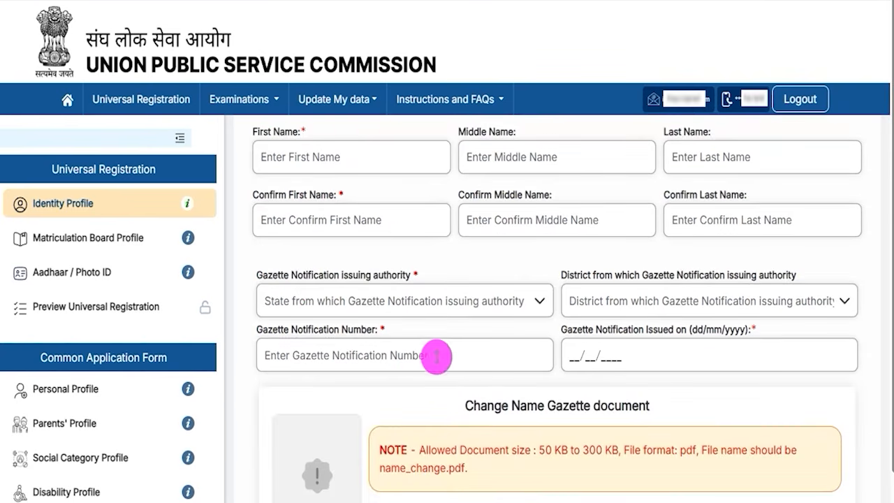
Step: Review the gazette issuing authority, district, number and issue date fields, and highlight the allowed document size and pdf format for the gazette upload
{"action": "left_click", "coordinate": [357, 302]}
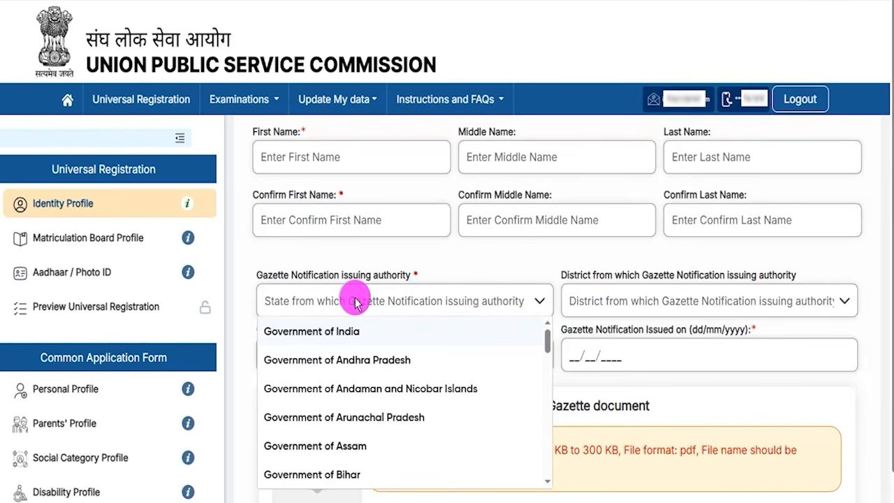
{"action": "left_click", "coordinate": [652, 300]}
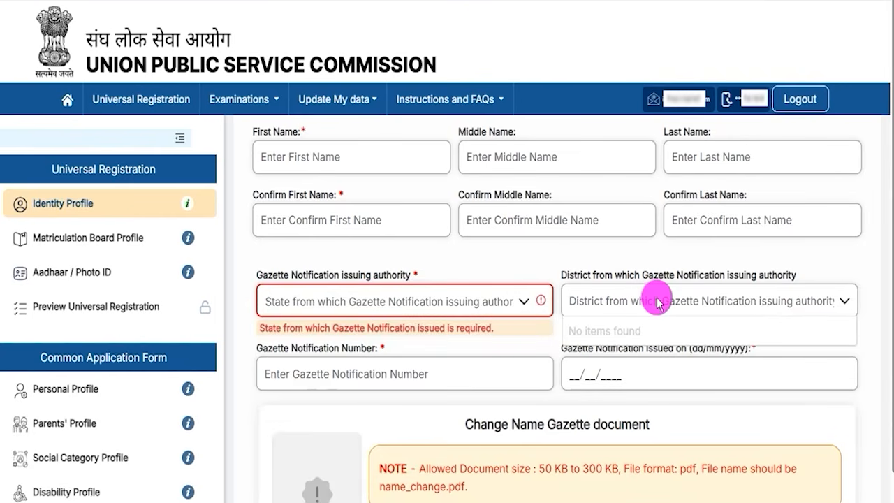
{"action": "left_click", "coordinate": [361, 381]}
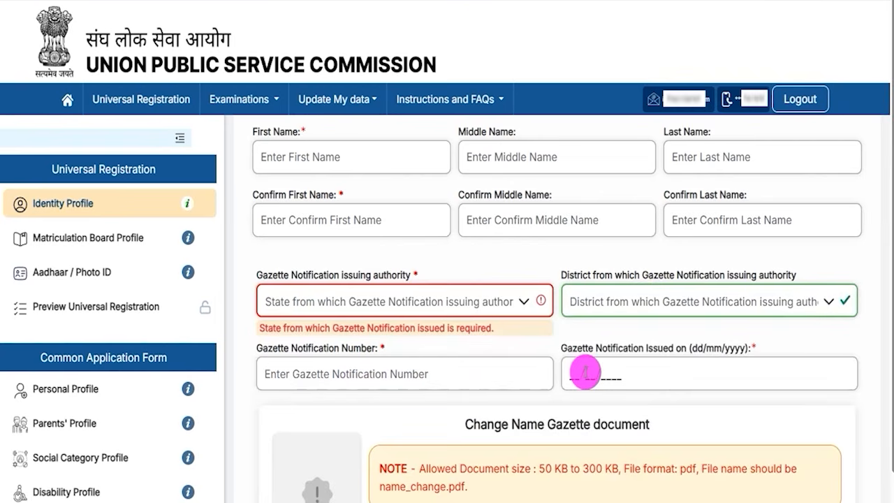
{"action": "left_click", "coordinate": [592, 373]}
{"action": "scroll", "coordinate": [592, 373], "scroll_direction": "down", "scroll_amount": 2}
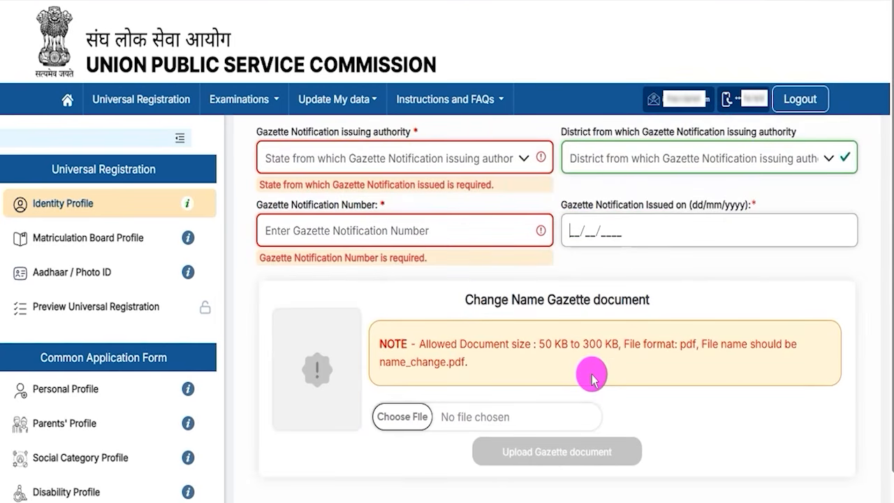
{"action": "left_click_drag", "start_coordinate": [539, 345], "coordinate": [590, 347]}
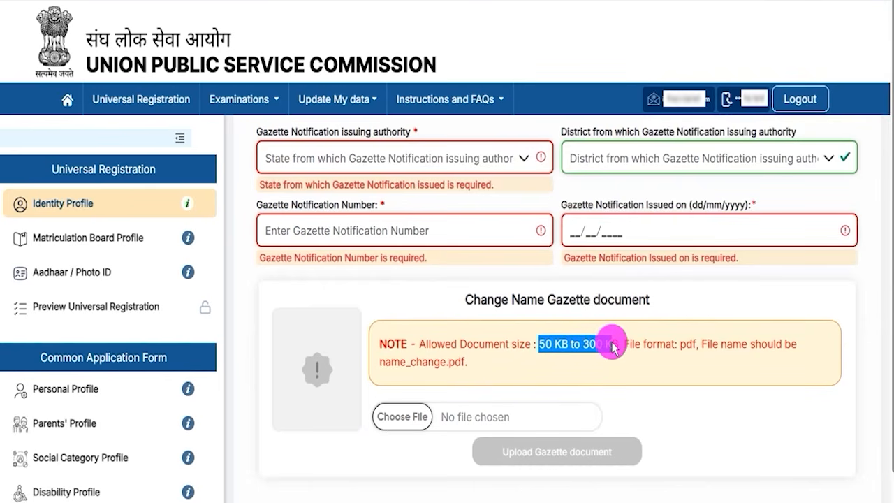
{"action": "left_click", "coordinate": [685, 349]}
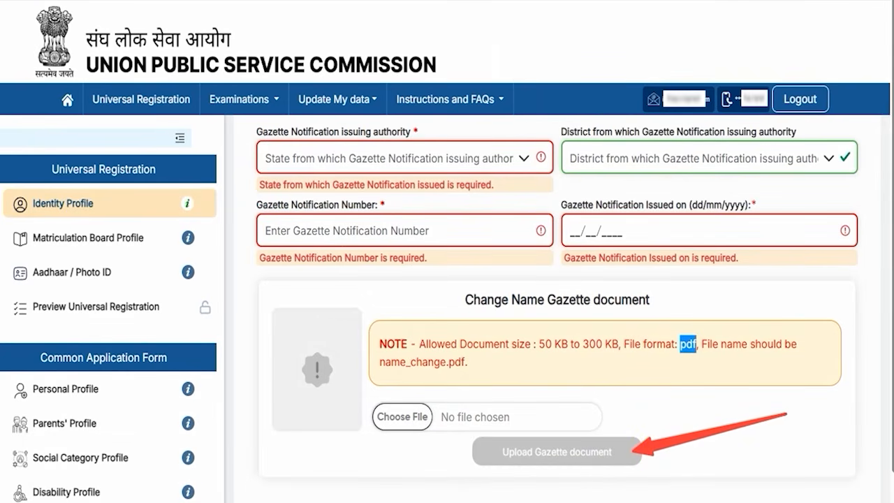
Step: Change the answer on whether the name matches the 10th class certificate to Yes
{"action": "scroll", "coordinate": [455, 247], "scroll_direction": "up", "scroll_amount": 6}
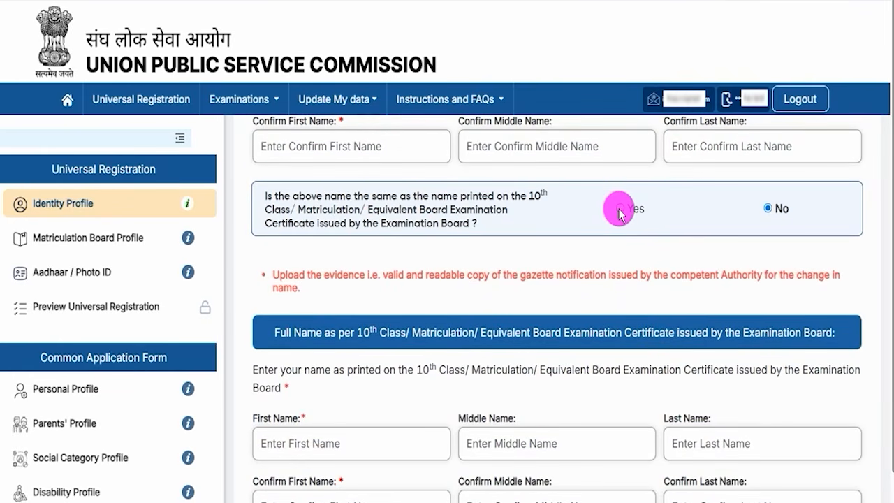
{"action": "left_click", "coordinate": [620, 208]}
{"action": "scroll", "coordinate": [459, 264], "scroll_direction": "up", "scroll_amount": 3}
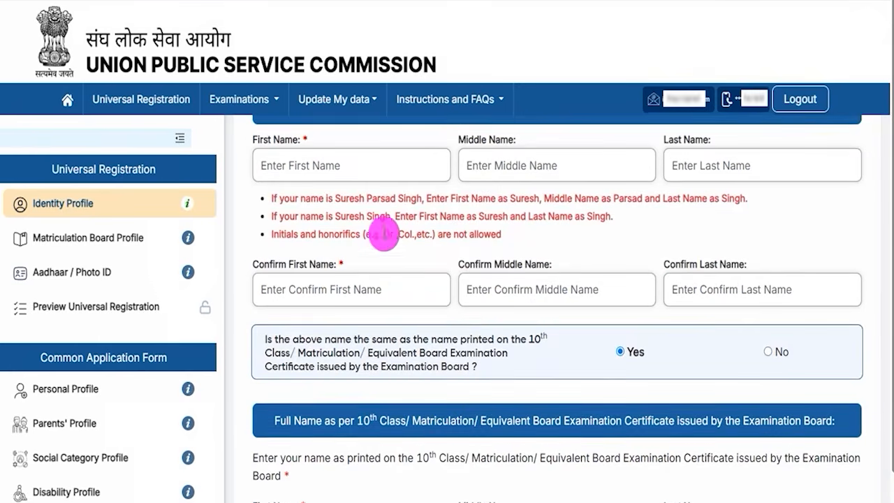
Step: Set both the gender and confirm gender fields of the Identity Profile to Male
{"action": "scroll", "coordinate": [443, 285], "scroll_direction": "down", "scroll_amount": 3}
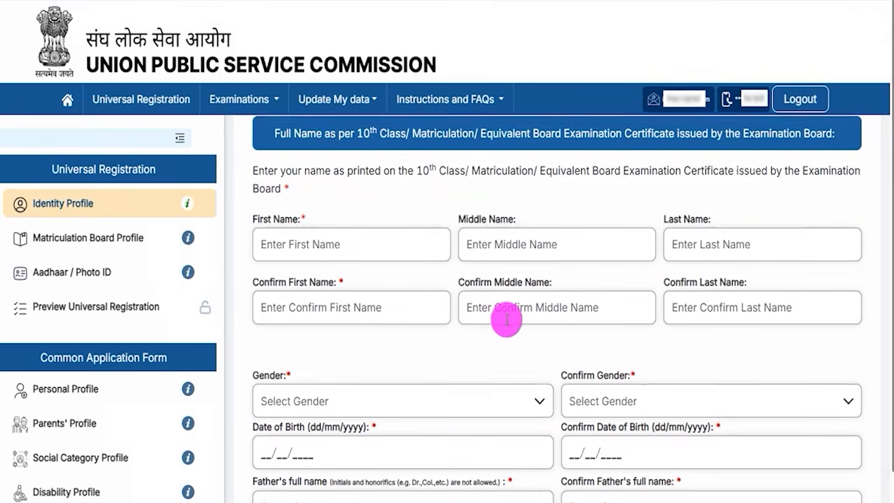
{"action": "scroll", "coordinate": [505, 316], "scroll_direction": "down", "scroll_amount": 2}
{"action": "scroll", "coordinate": [507, 319], "scroll_direction": "down", "scroll_amount": 1}
{"action": "left_click", "coordinate": [340, 230]}
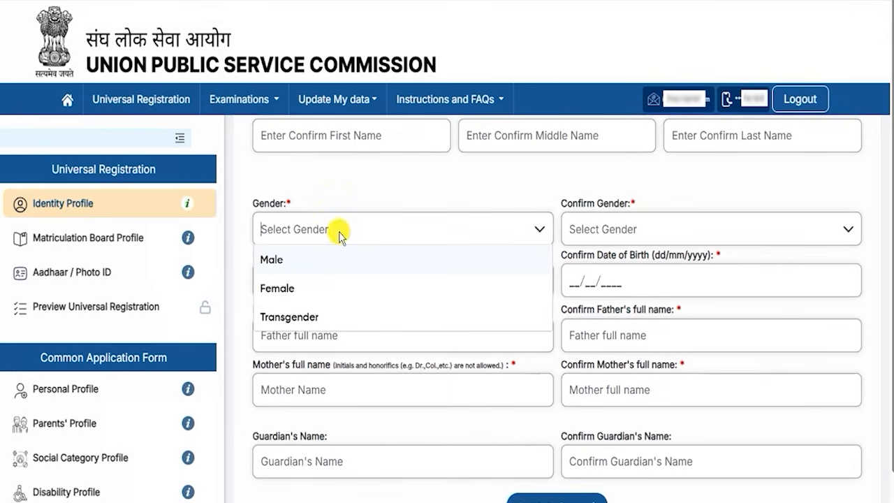
{"action": "left_click", "coordinate": [266, 256]}
{"action": "left_click", "coordinate": [678, 225]}
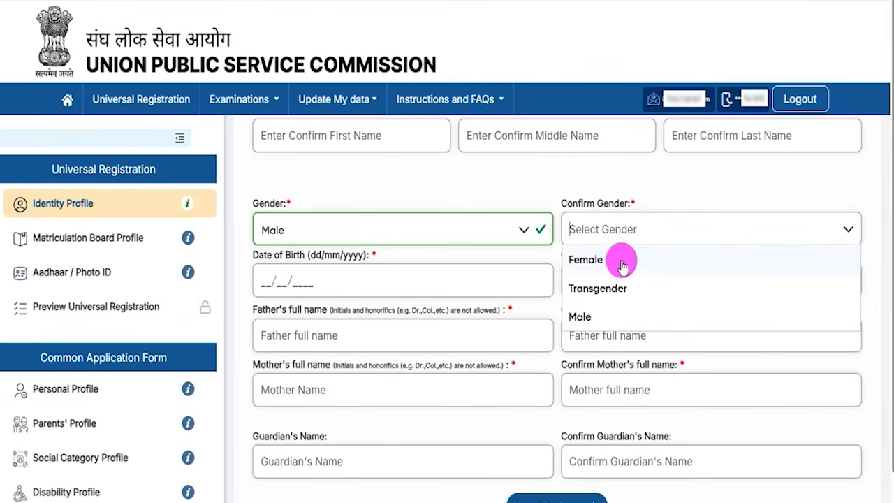
{"action": "left_click", "coordinate": [580, 317]}
Step: Go through the date of birth field and its confirmation field without entering a date
{"action": "left_click_drag", "start_coordinate": [266, 255], "coordinate": [266, 283]}
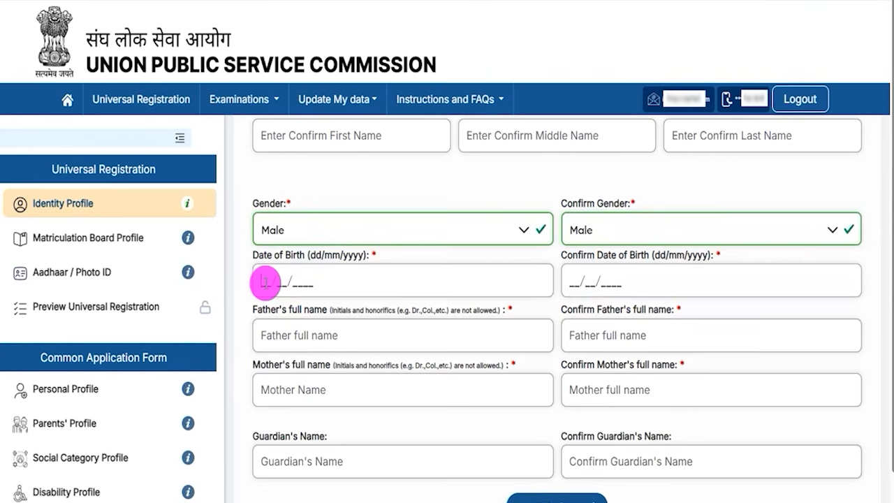
{"action": "left_click", "coordinate": [266, 283]}
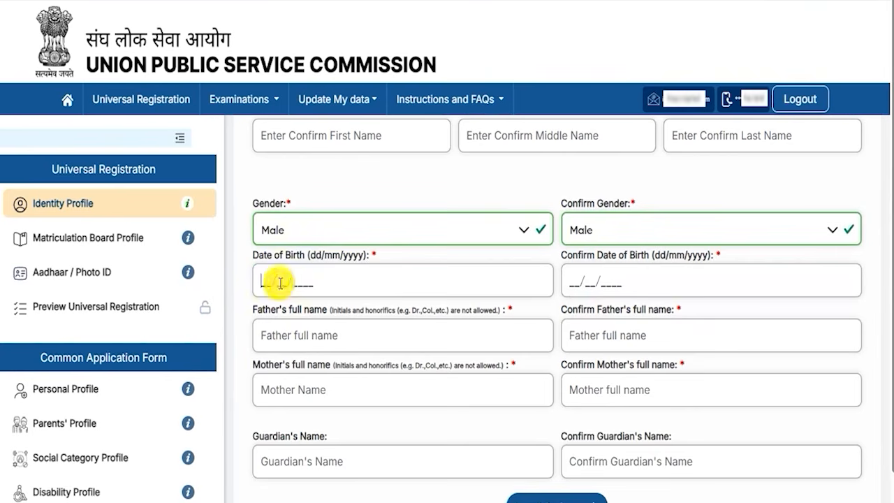
{"action": "left_click", "coordinate": [572, 282]}
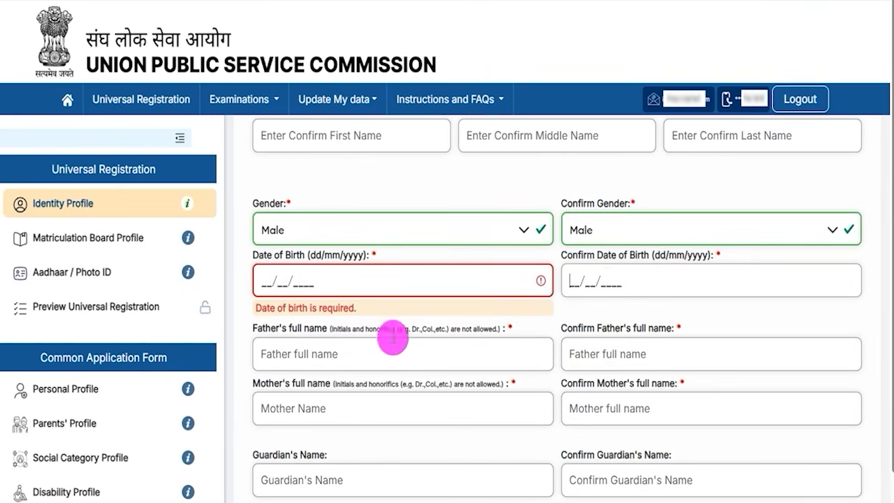
Step: Mark the father's, mother's and guardian's name fields and their confirmation fields with tick marks
{"action": "scroll", "coordinate": [376, 337], "scroll_direction": "down", "scroll_amount": 1}
{"action": "scroll", "coordinate": [376, 337], "scroll_direction": "down", "scroll_amount": 1}
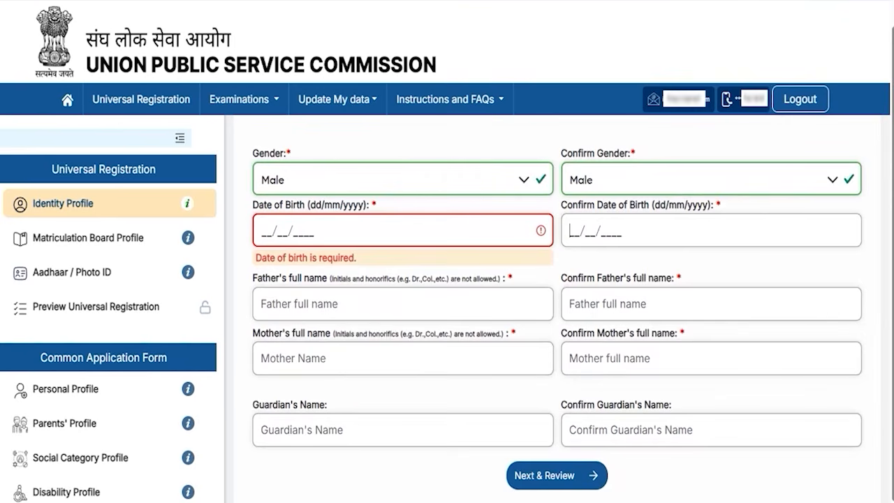
{"action": "left_click_drag", "start_coordinate": [357, 305], "coordinate": [410, 275]}
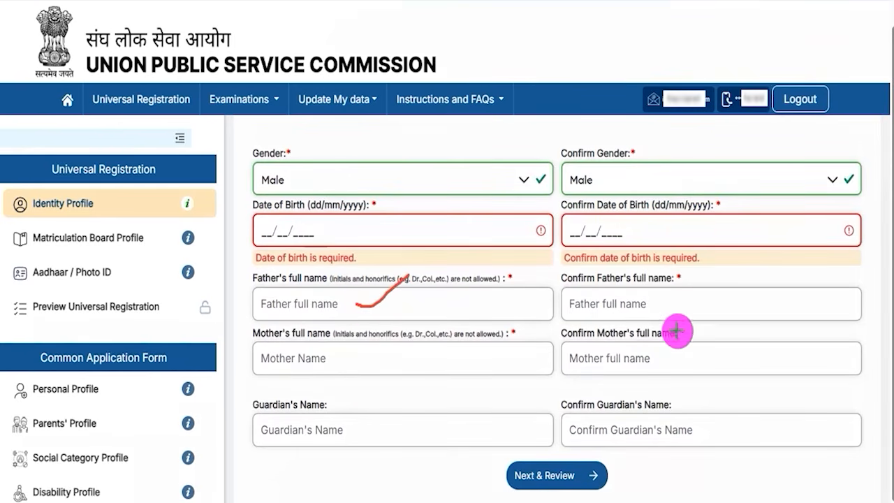
{"action": "left_click_drag", "start_coordinate": [651, 306], "coordinate": [691, 282]}
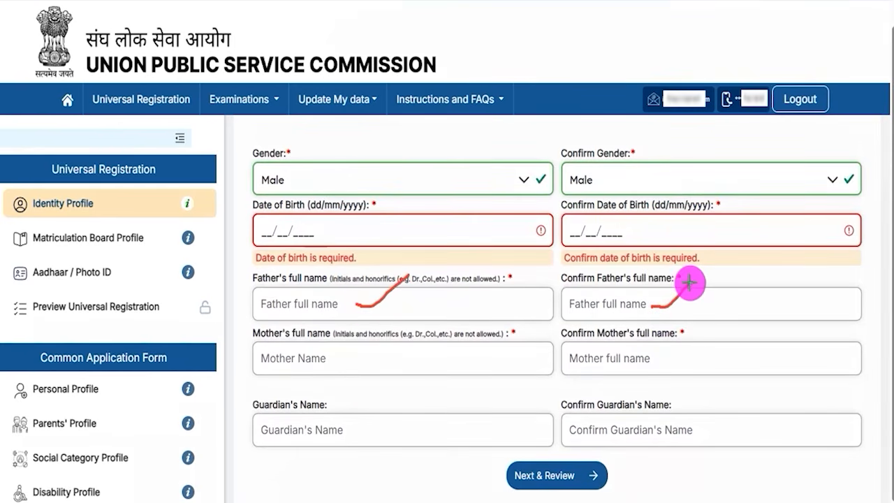
{"action": "left_click_drag", "start_coordinate": [355, 364], "coordinate": [408, 341]}
{"action": "left_click_drag", "start_coordinate": [675, 361], "coordinate": [730, 328]}
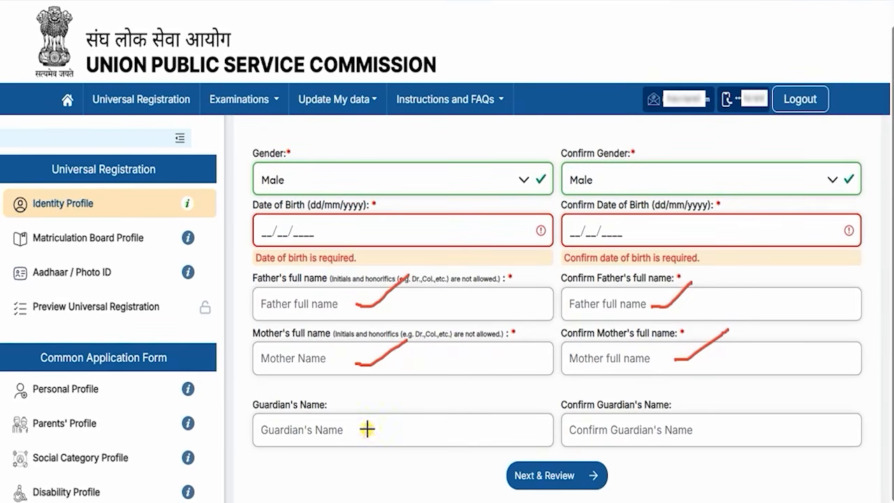
{"action": "left_click_drag", "start_coordinate": [367, 429], "coordinate": [421, 393]}
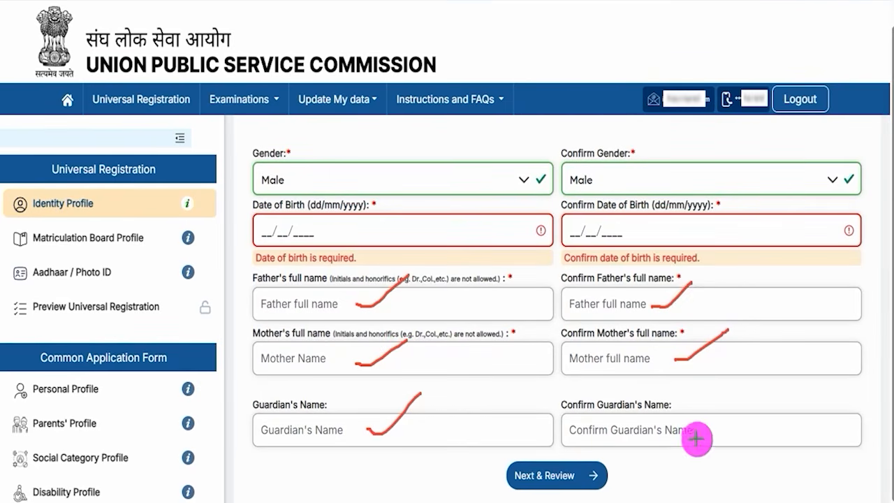
{"action": "left_click_drag", "start_coordinate": [704, 425], "coordinate": [764, 383]}
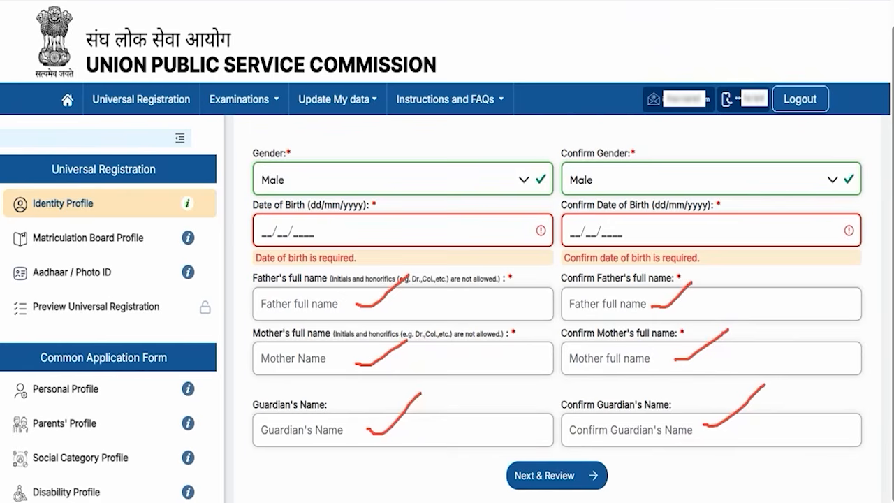
Step: Point out the Next & Review option with an arrow, proceed to the Identity Profile review and submit the profile
{"action": "left_click_drag", "start_coordinate": [798, 464], "coordinate": [601, 484]}
{"action": "left_click", "coordinate": [601, 482]}
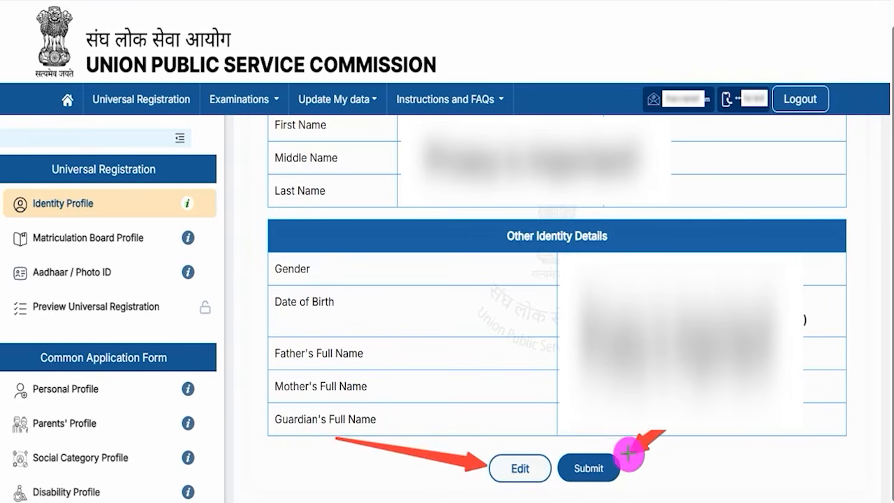
{"action": "left_click", "coordinate": [602, 467]}
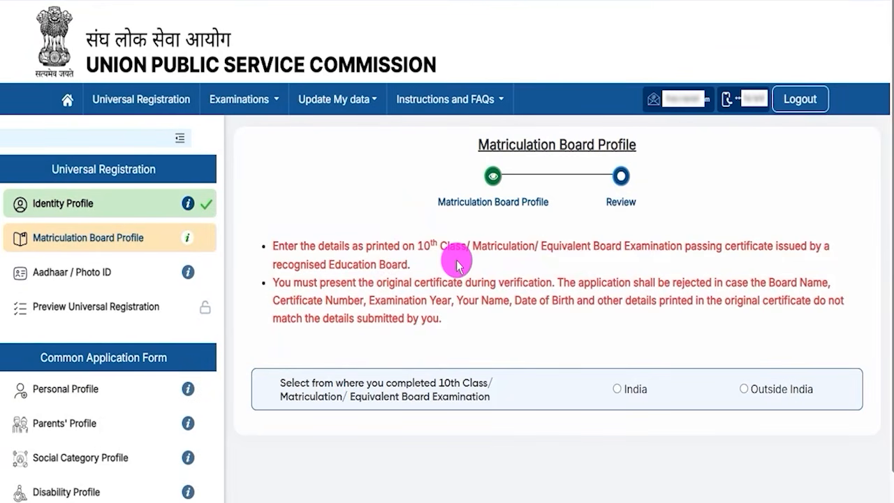
Step: Highlight the 10th class certificate instruction and the question on where it was completed, and answer India
{"action": "left_click_drag", "start_coordinate": [418, 246], "coordinate": [487, 248]}
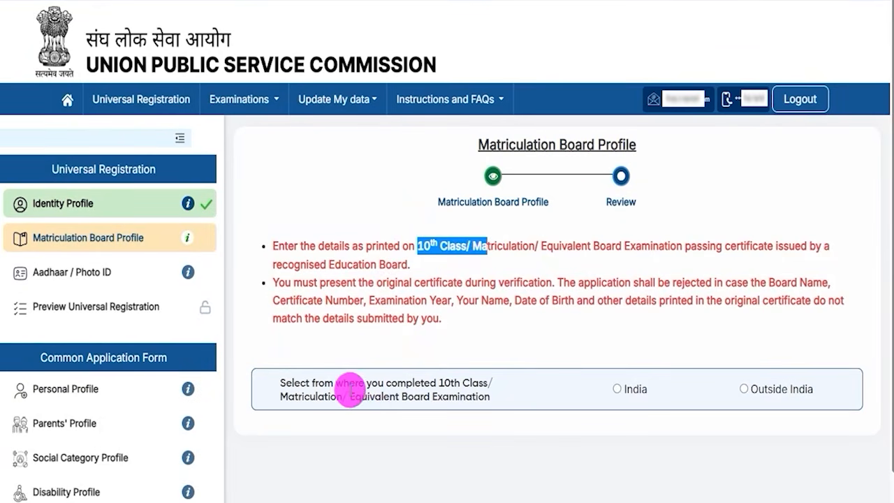
{"action": "left_click_drag", "start_coordinate": [310, 383], "coordinate": [436, 380]}
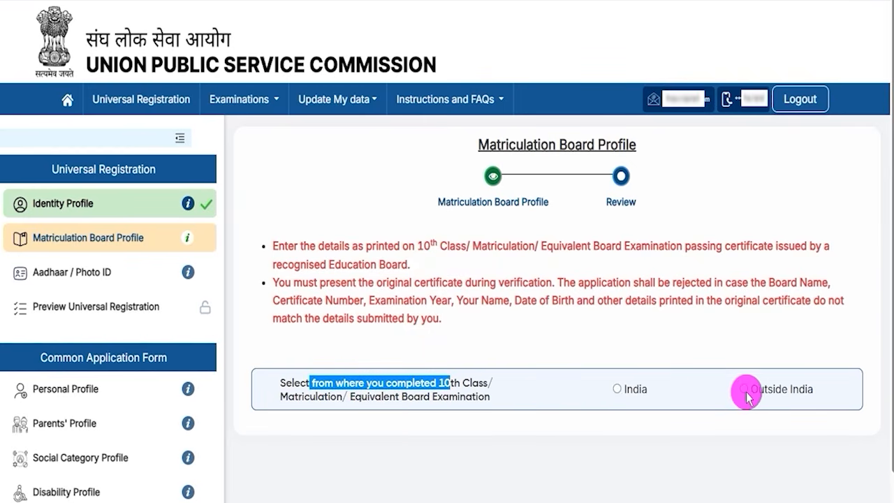
{"action": "left_click", "coordinate": [617, 389]}
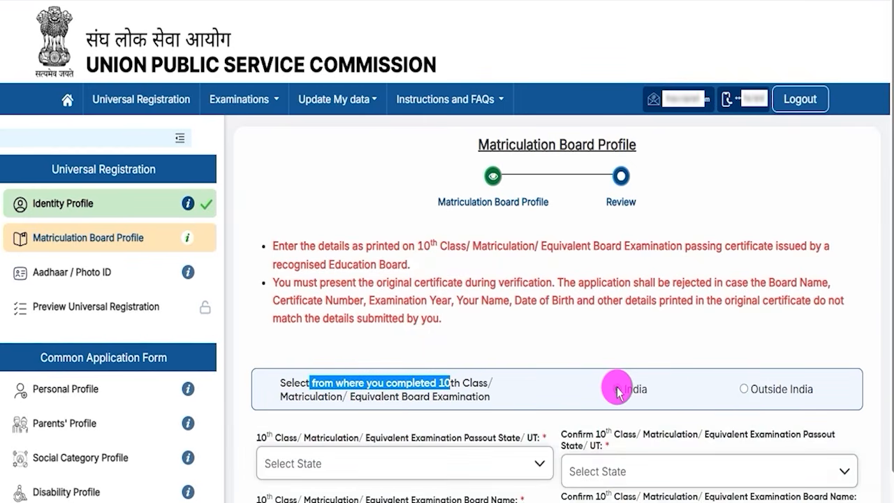
Step: Highlight the 10th class passout state label and set both the state and its confirmation to Uttar Pradesh
{"action": "scroll", "coordinate": [539, 398], "scroll_direction": "down", "scroll_amount": 3}
{"action": "left_click_drag", "start_coordinate": [285, 225], "coordinate": [501, 225]}
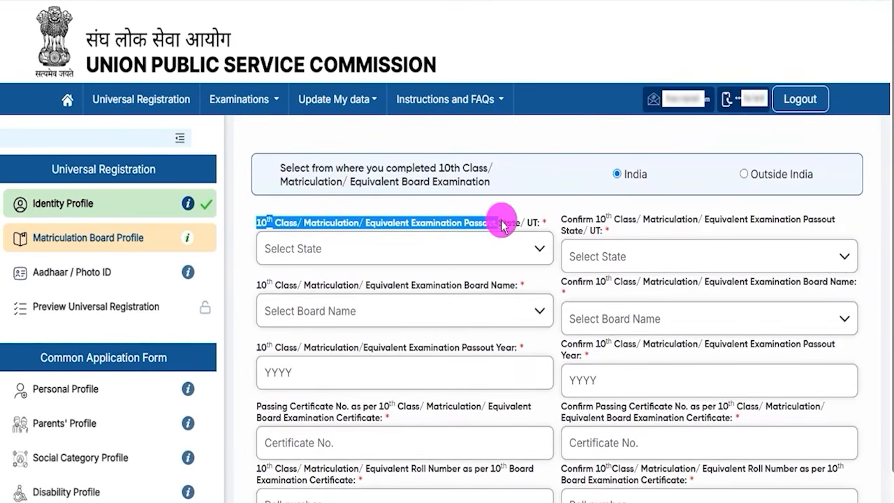
{"action": "left_click", "coordinate": [504, 223]}
{"action": "left_click", "coordinate": [408, 248]}
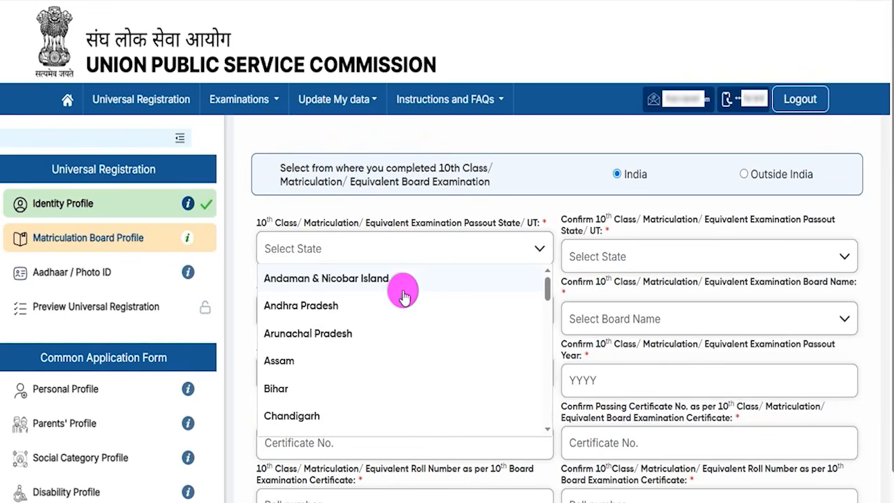
{"action": "scroll", "coordinate": [385, 342], "scroll_direction": "down", "scroll_amount": 10}
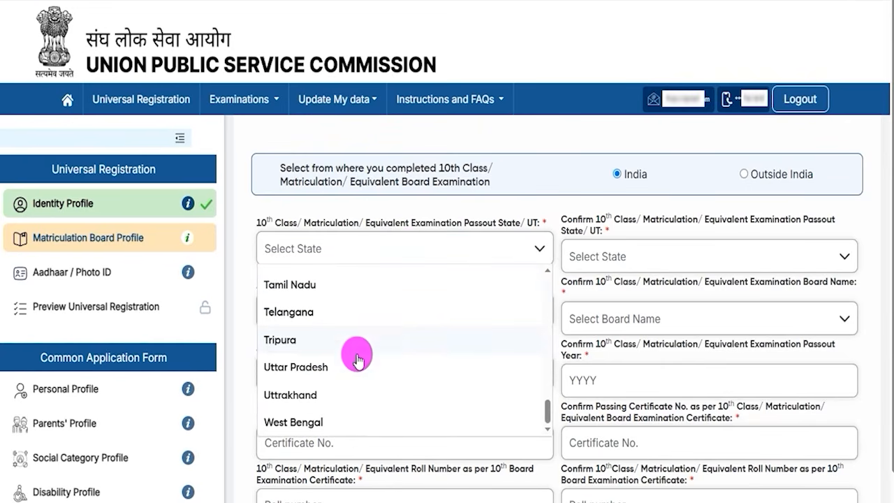
{"action": "left_click", "coordinate": [302, 367]}
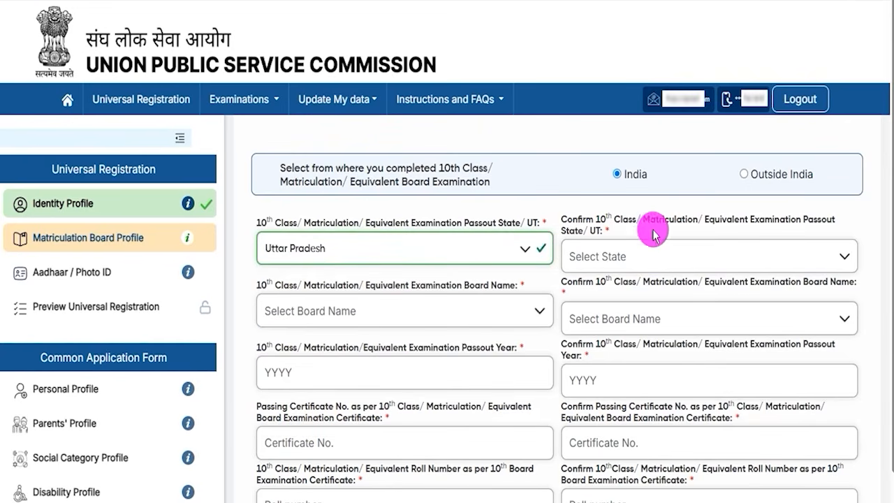
{"action": "left_click", "coordinate": [638, 258]}
{"action": "scroll", "coordinate": [627, 343], "scroll_direction": "down", "scroll_amount": 10}
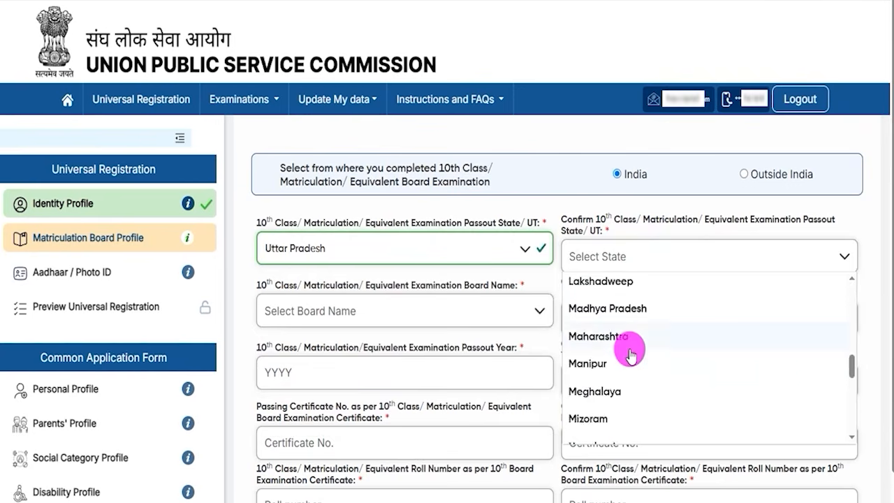
{"action": "left_click", "coordinate": [601, 347]}
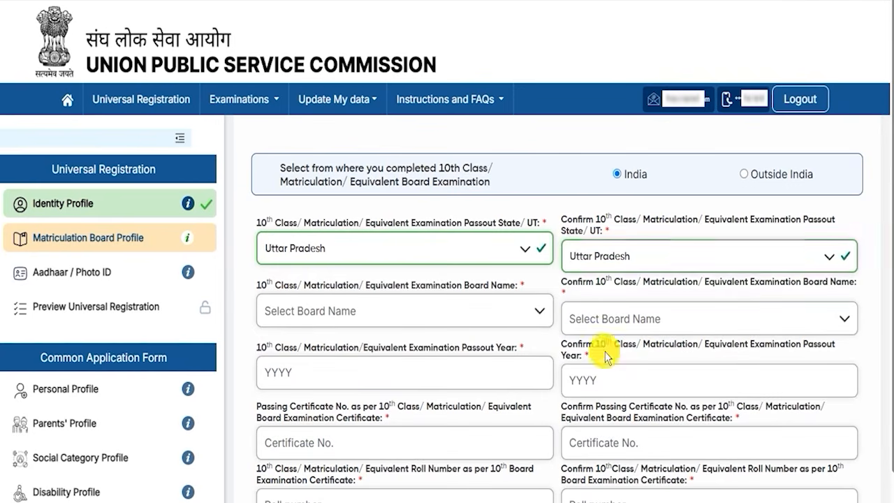
Step: Set both the 10th class examination board name and its confirmation to Central Board of Secondary Education
{"action": "left_click_drag", "start_coordinate": [256, 285], "coordinate": [479, 286]}
{"action": "left_click", "coordinate": [402, 310]}
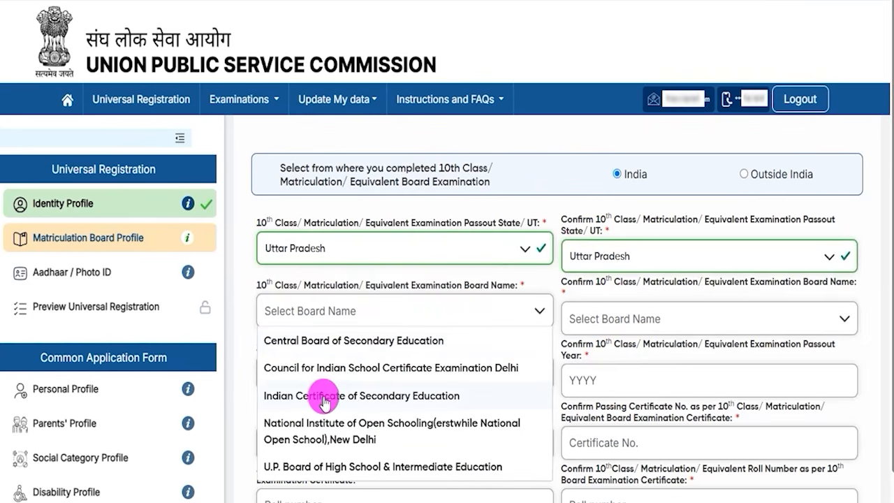
{"action": "left_click", "coordinate": [355, 341]}
{"action": "left_click", "coordinate": [630, 316]}
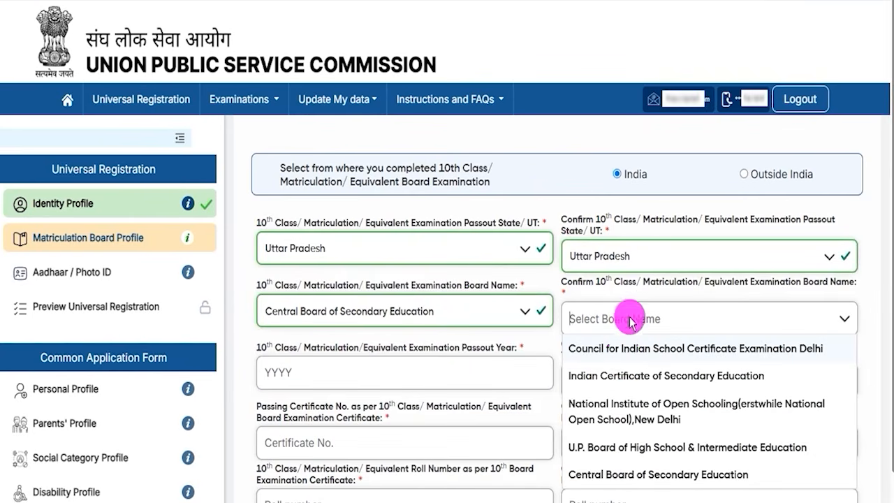
{"action": "left_click", "coordinate": [615, 475]}
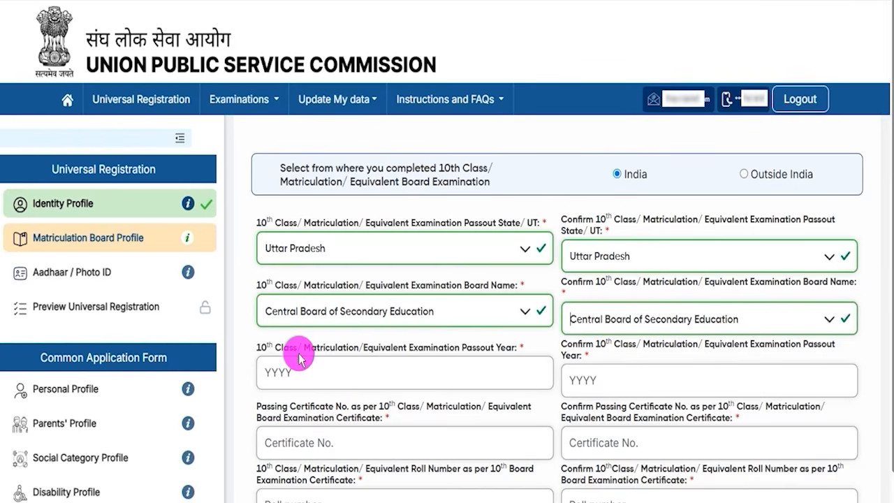
Step: Highlight the 10th class passout year label and point out the year field and its confirmation field
{"action": "left_click_drag", "start_coordinate": [282, 348], "coordinate": [389, 349]}
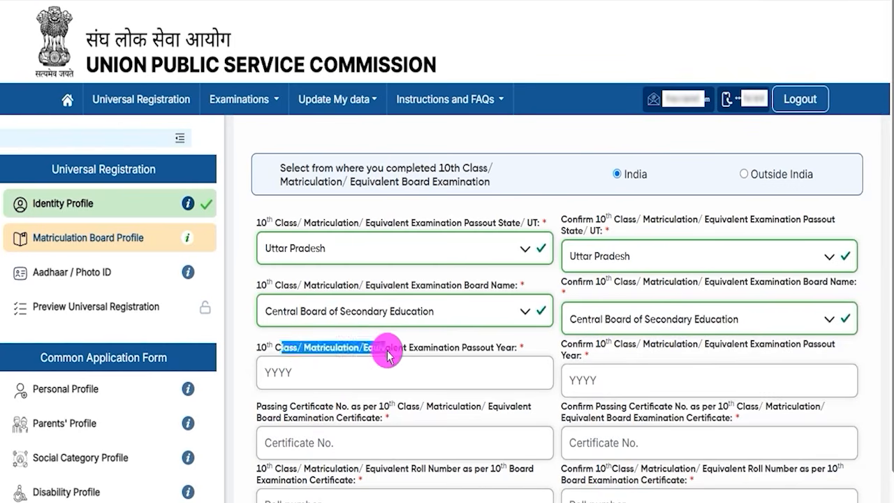
{"action": "left_click", "coordinate": [329, 368]}
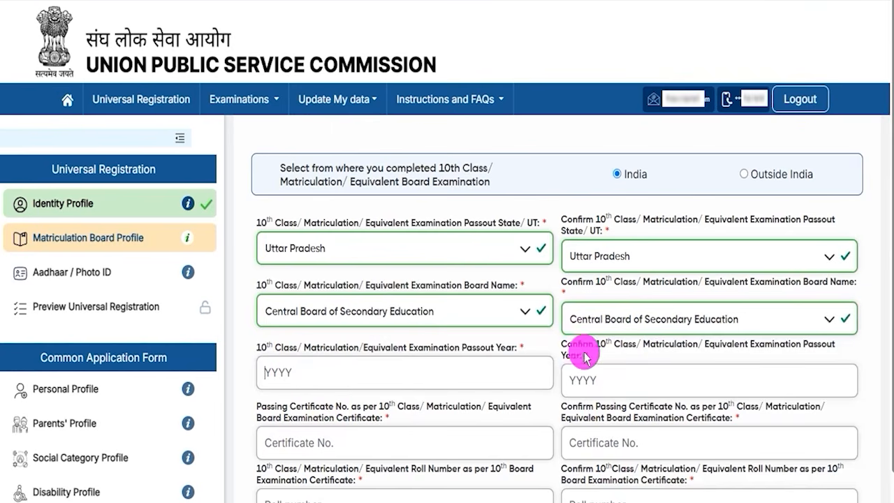
{"action": "left_click", "coordinate": [606, 379]}
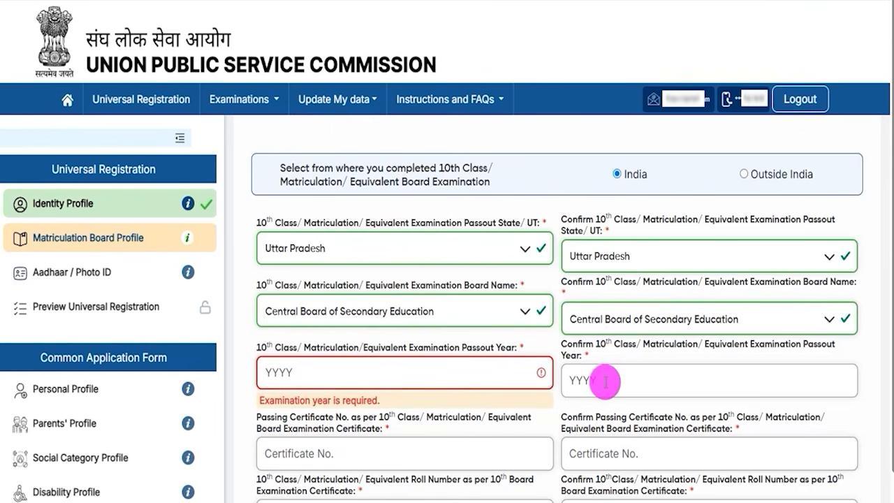
Step: Highlight the passing certificate number label and point out the certificate number field and its confirmation field
{"action": "scroll", "coordinate": [379, 365], "scroll_direction": "down", "scroll_amount": 2}
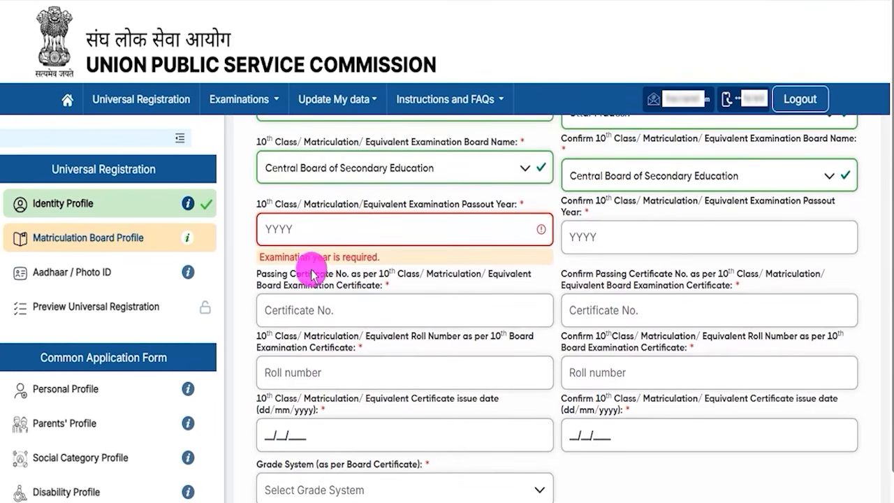
{"action": "left_click_drag", "start_coordinate": [282, 258], "coordinate": [345, 269]}
{"action": "left_click_drag", "start_coordinate": [256, 282], "coordinate": [359, 287]}
{"action": "left_click", "coordinate": [343, 314]}
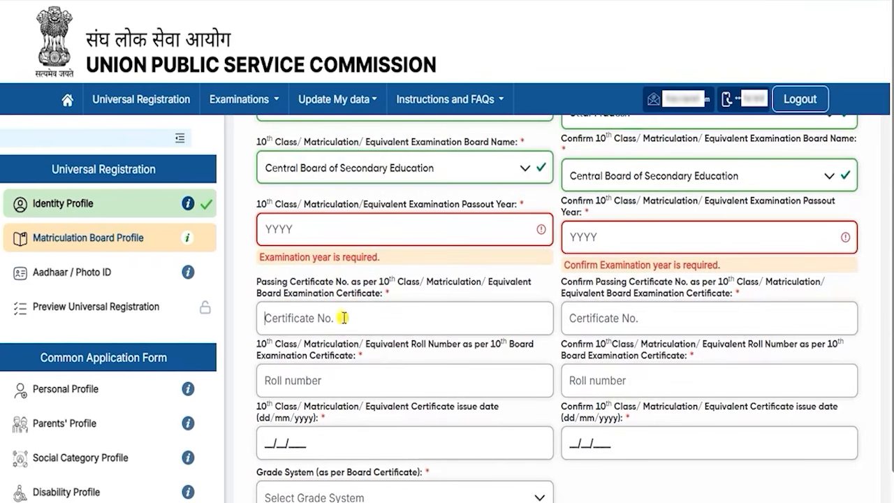
{"action": "left_click", "coordinate": [668, 321]}
Step: Highlight the 10th class roll number label and point out the roll number field and its confirmation field
{"action": "scroll", "coordinate": [669, 320], "scroll_direction": "down", "scroll_amount": 3}
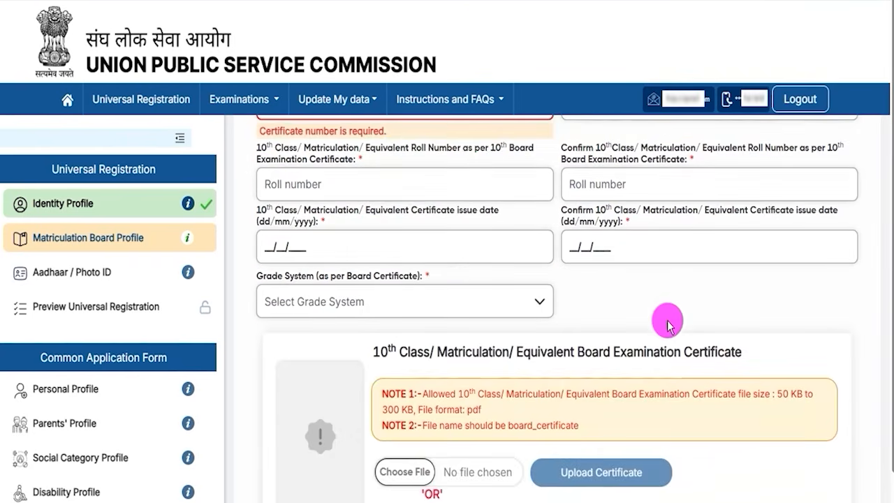
{"action": "left_click_drag", "start_coordinate": [258, 144], "coordinate": [451, 146]}
{"action": "left_click", "coordinate": [350, 176]}
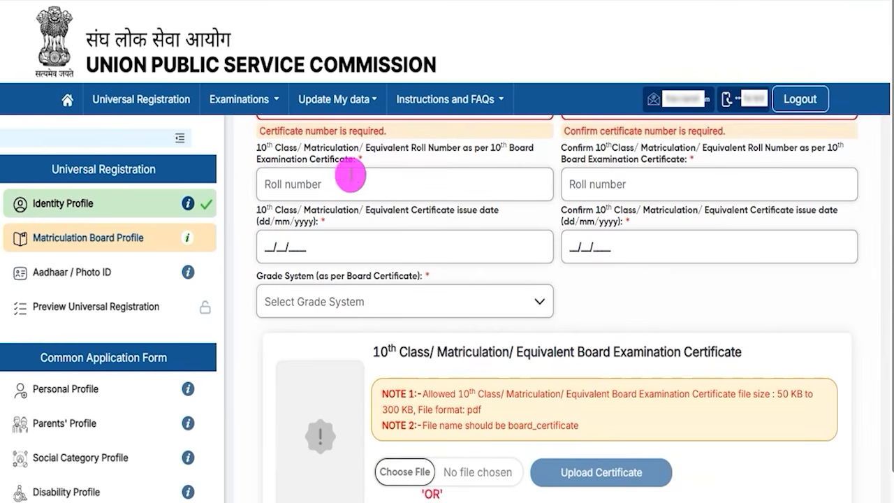
{"action": "left_click", "coordinate": [610, 183]}
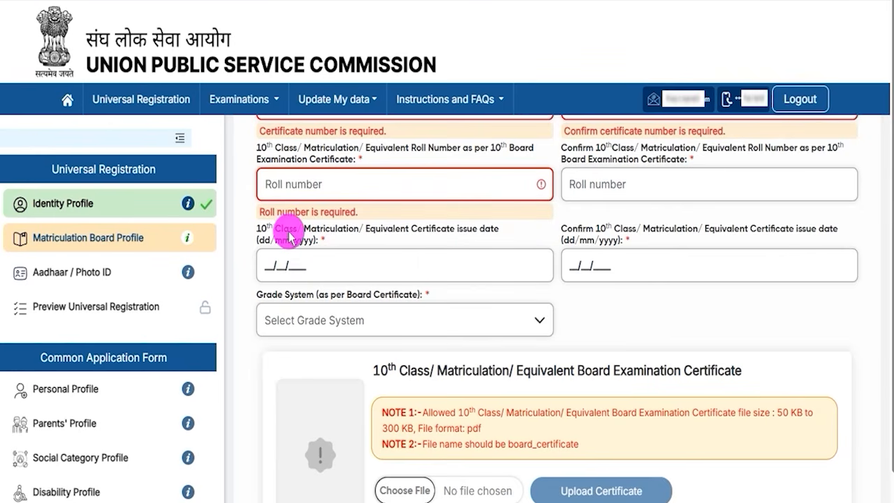
Step: Highlight the certificate issue date labels and point out the issue date field and its confirmation field
{"action": "left_click_drag", "start_coordinate": [289, 231], "coordinate": [338, 230]}
{"action": "left_click", "coordinate": [359, 231]}
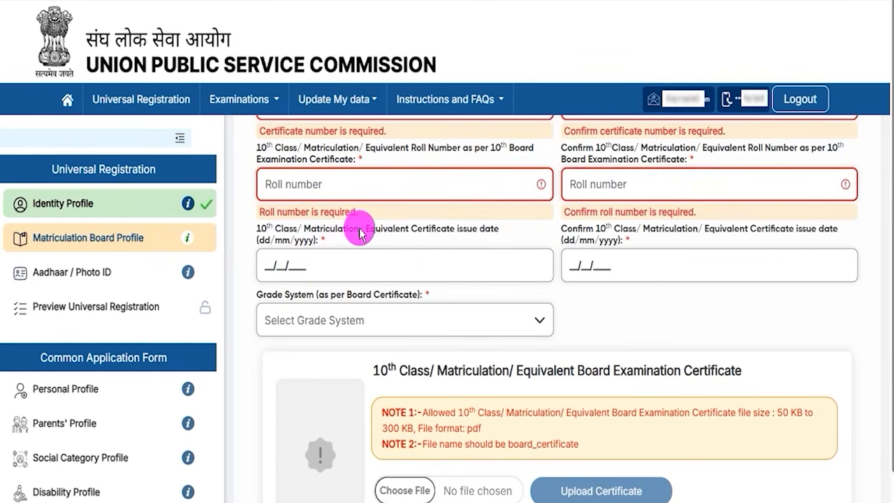
{"action": "left_click", "coordinate": [284, 268]}
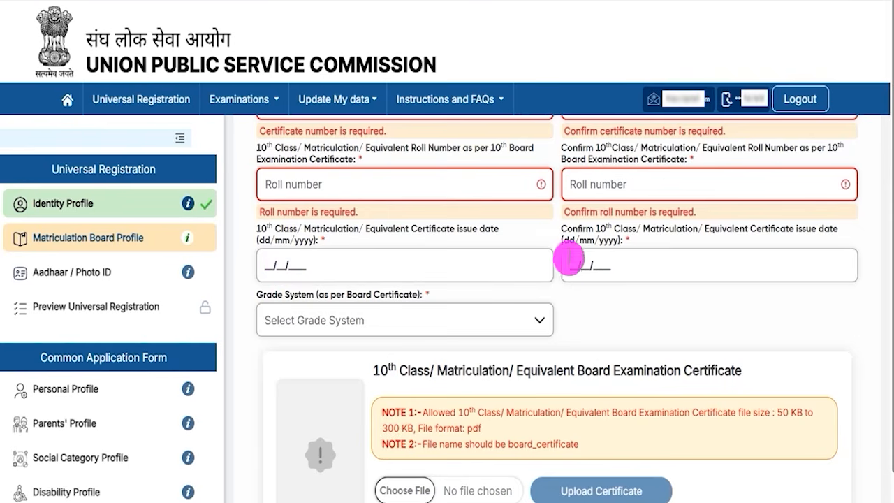
{"action": "left_click_drag", "start_coordinate": [586, 229], "coordinate": [602, 227]}
{"action": "left_click", "coordinate": [578, 266]}
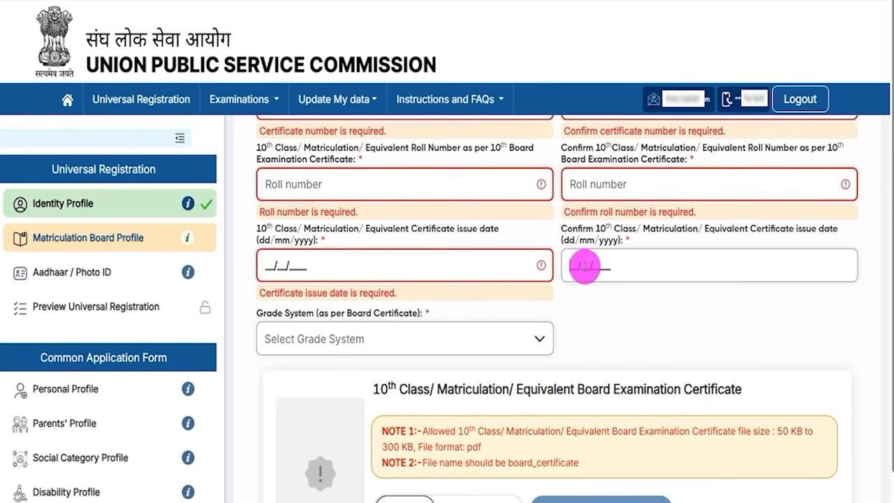
Step: Set the 10th class grade system to Percentage(%) Marks and enter 60.00 as the percentage of marks
{"action": "left_click", "coordinate": [345, 343]}
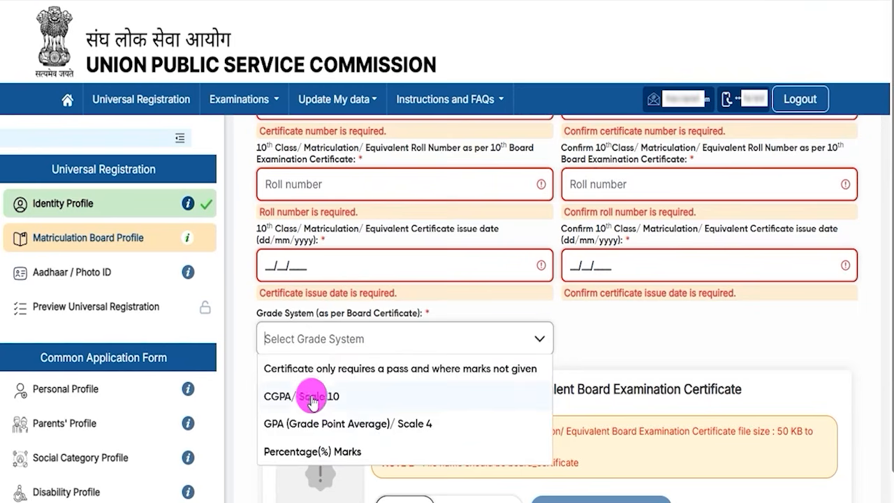
{"action": "left_click", "coordinate": [333, 454]}
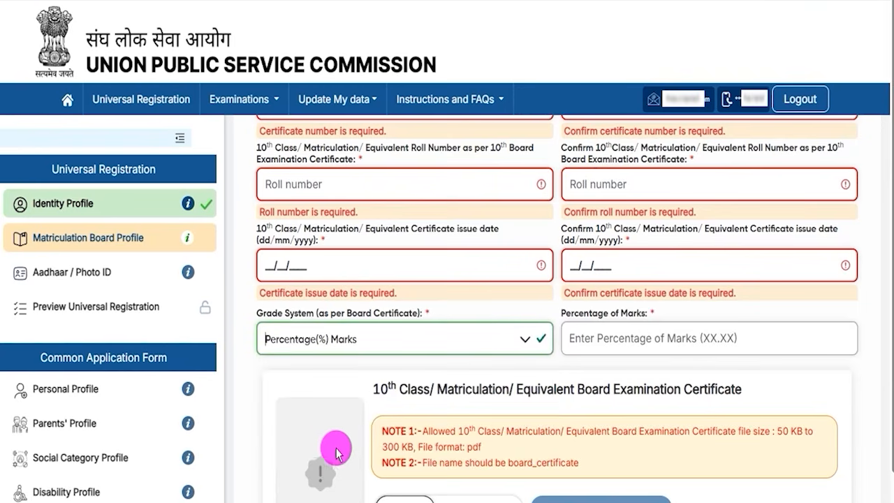
{"action": "left_click", "coordinate": [590, 336]}
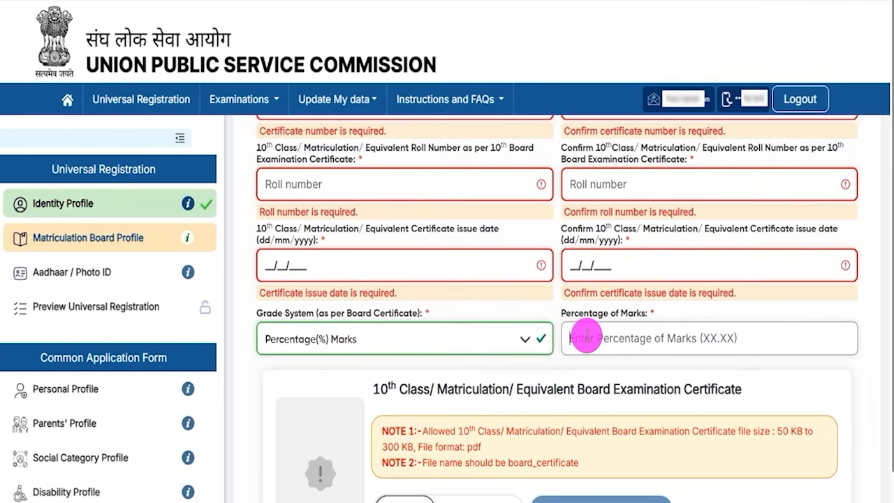
{"action": "type", "text": "60"}
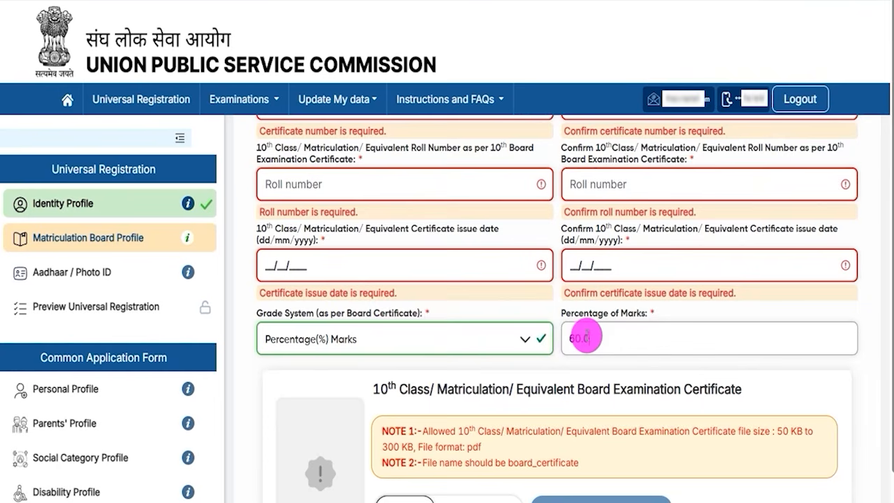
{"action": "left_click", "coordinate": [439, 382]}
Step: Highlight the board certificate's allowed file size, the pdf format and the required file name board_certificate in the notes
{"action": "scroll", "coordinate": [469, 374], "scroll_direction": "down", "scroll_amount": 2}
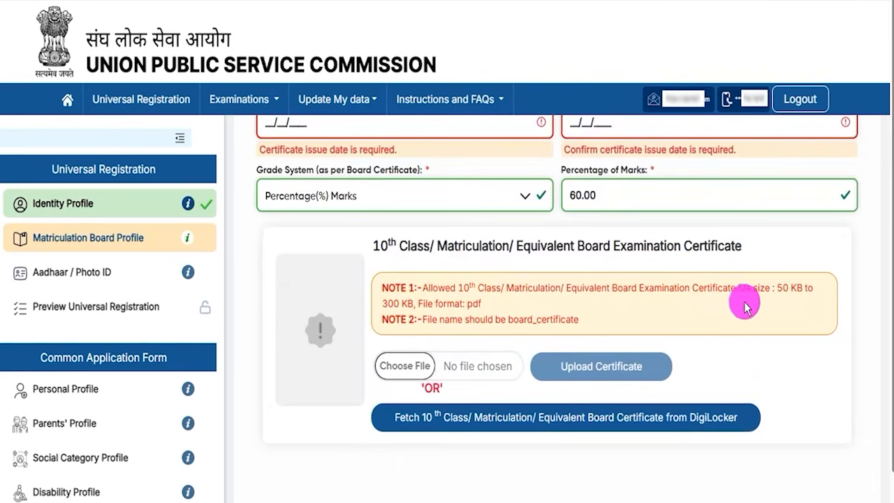
{"action": "double_click", "coordinate": [783, 287]}
{"action": "left_click", "coordinate": [391, 302]}
{"action": "left_click_drag", "start_coordinate": [467, 305], "coordinate": [482, 306]}
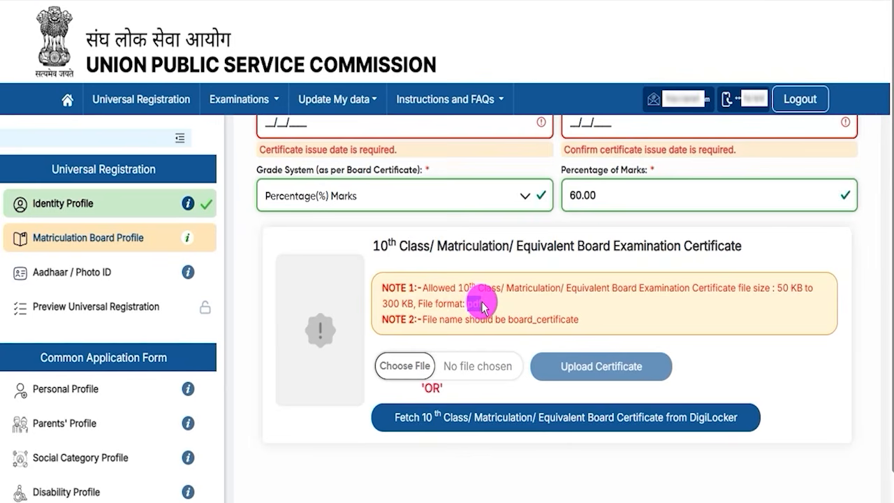
{"action": "left_click_drag", "start_coordinate": [508, 319], "coordinate": [579, 325]}
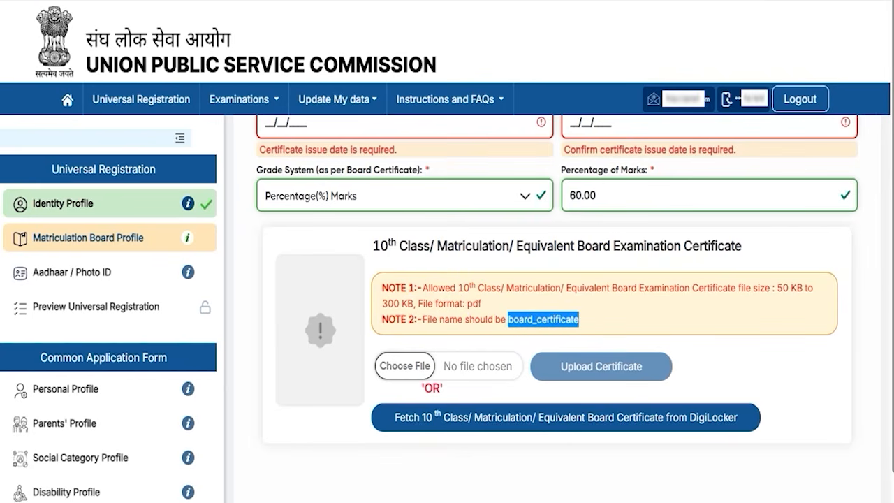
Step: Draw red tick marks beside the Choose File, Upload Certificate and DigiLocker fetch options for the 10th class certificate
{"action": "left_click_drag", "start_coordinate": [423, 358], "coordinate": [459, 336]}
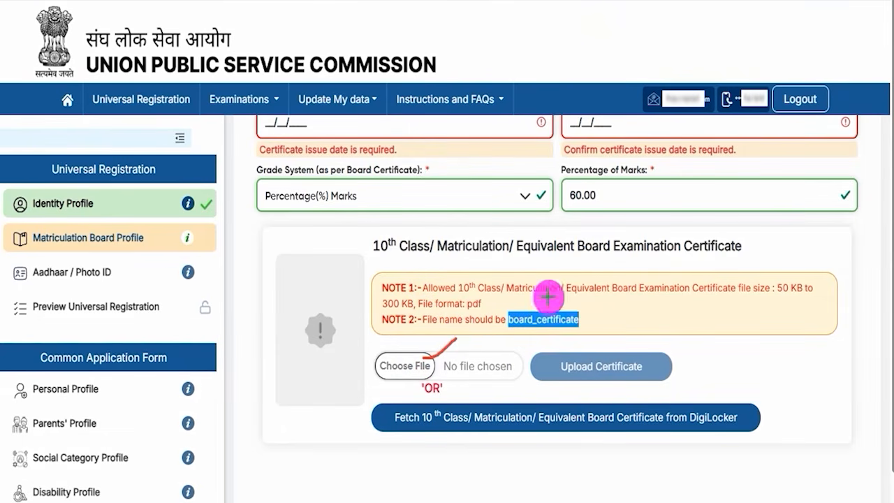
{"action": "left_click_drag", "start_coordinate": [653, 365], "coordinate": [680, 342]}
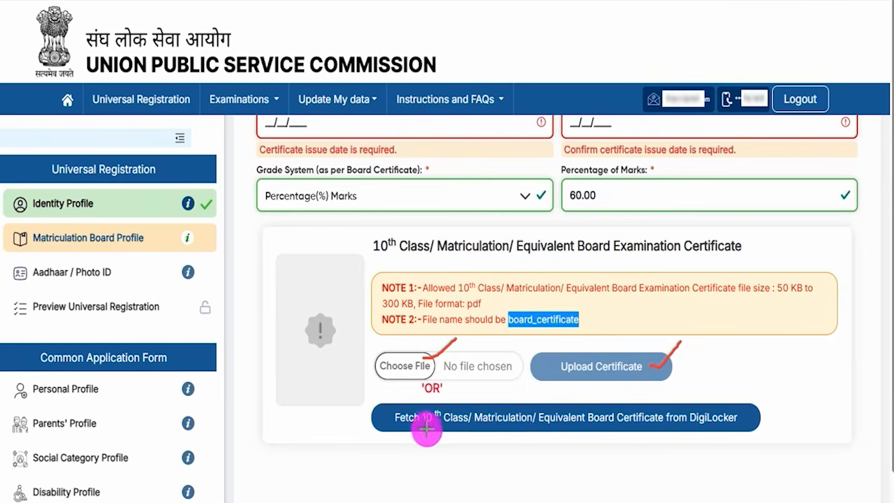
{"action": "mouse_move", "coordinate": [745, 423]}
{"action": "left_mouse_down"}
{"action": "mouse_move", "coordinate": [763, 423]}
{"action": "mouse_move", "coordinate": [783, 402]}
{"action": "left_mouse_up"}
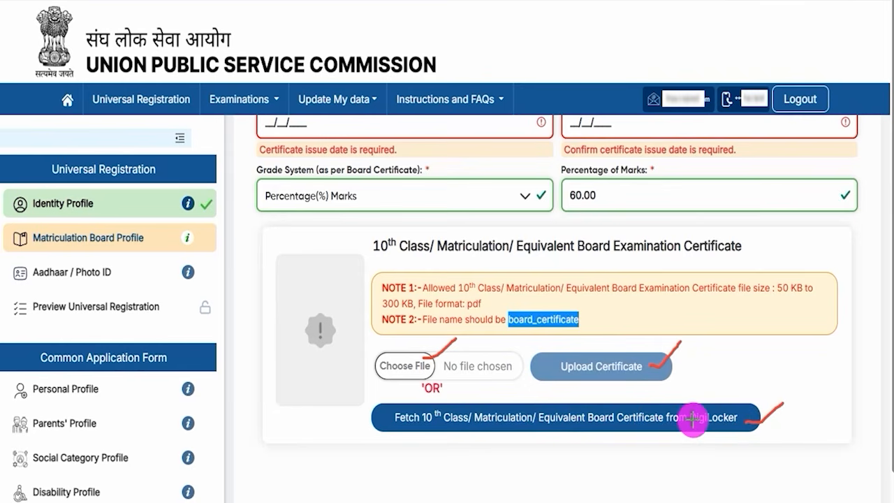
Step: Accept the declaration that the information is true, then review and submit the Matriculation Board Profile
{"action": "scroll", "coordinate": [529, 409], "scroll_direction": "down", "scroll_amount": 2}
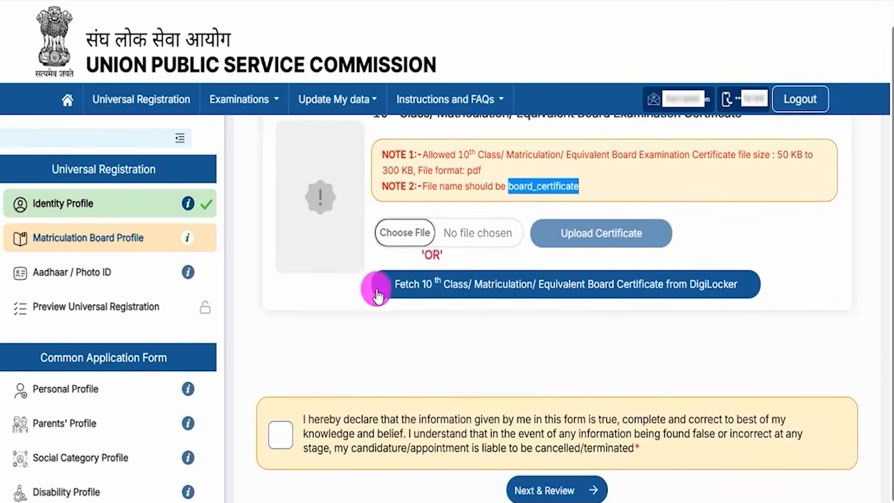
{"action": "left_click", "coordinate": [280, 433]}
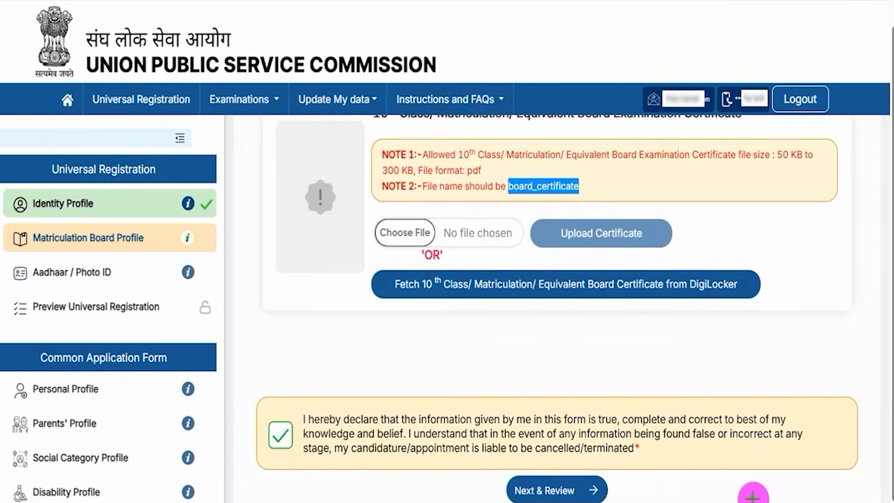
{"action": "left_click", "coordinate": [604, 491]}
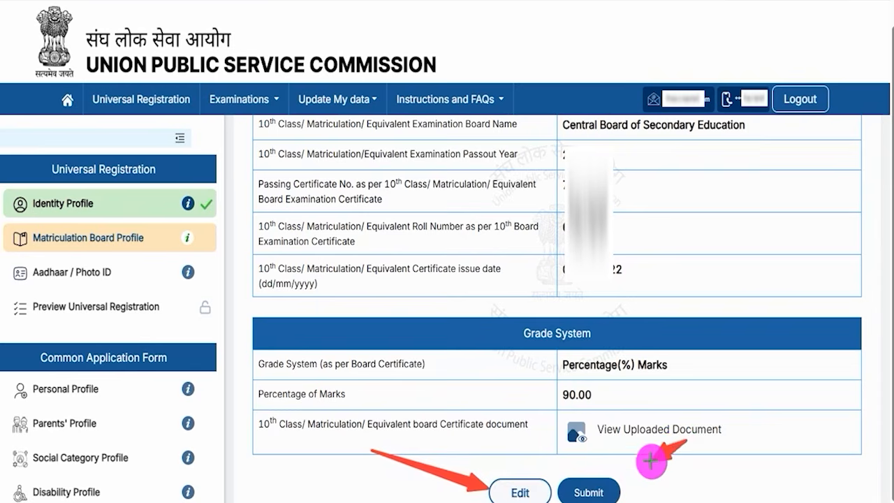
{"action": "left_click", "coordinate": [619, 481]}
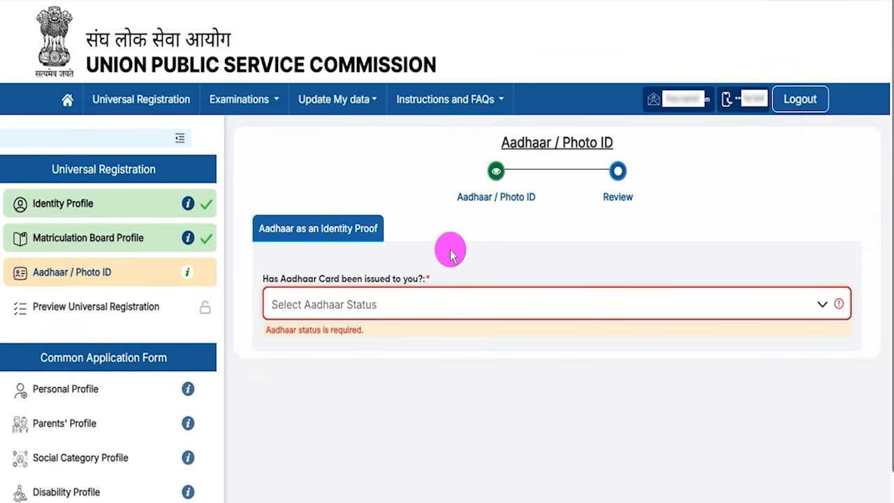
Step: Answer that an Aadhaar card has been issued with consent to proceed for verification, and accept the Aadhaar consent statement
{"action": "left_click", "coordinate": [407, 302]}
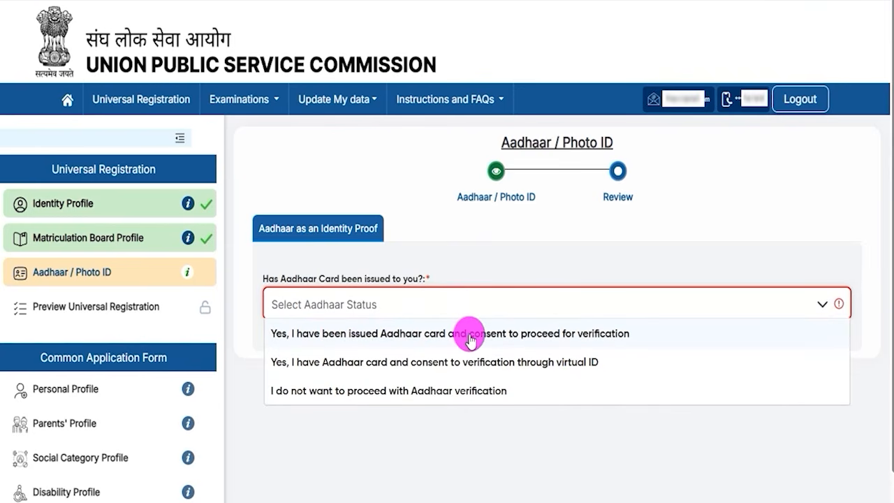
{"action": "left_click", "coordinate": [598, 335]}
{"action": "left_click", "coordinate": [299, 410]}
{"action": "scroll", "coordinate": [554, 369], "scroll_direction": "down", "scroll_amount": 3}
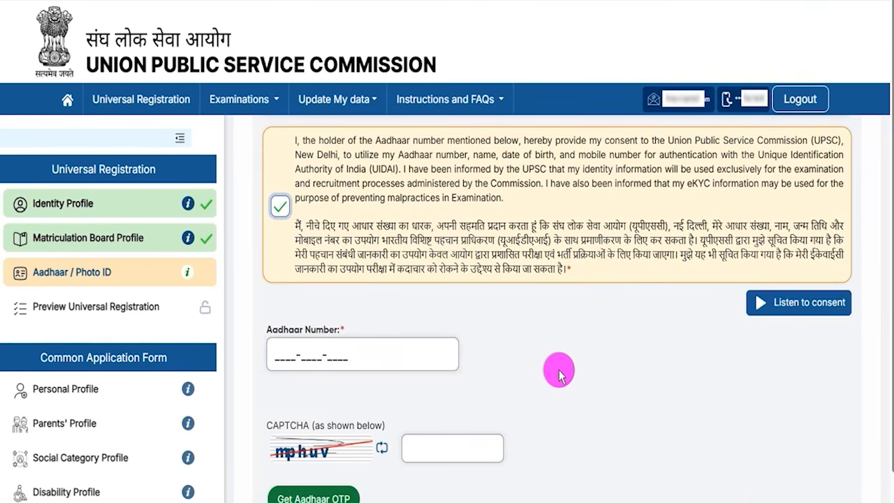
Step: Point out the Aadhaar number and CAPTCHA fields that are needed to request the Aadhaar OTP
{"action": "left_click", "coordinate": [286, 355]}
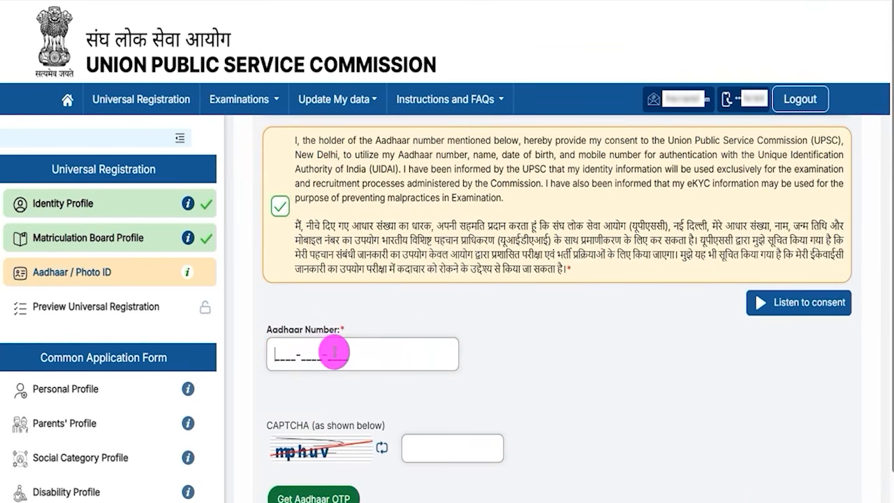
{"action": "scroll", "coordinate": [419, 397], "scroll_direction": "down", "scroll_amount": 1}
{"action": "left_click", "coordinate": [429, 421]}
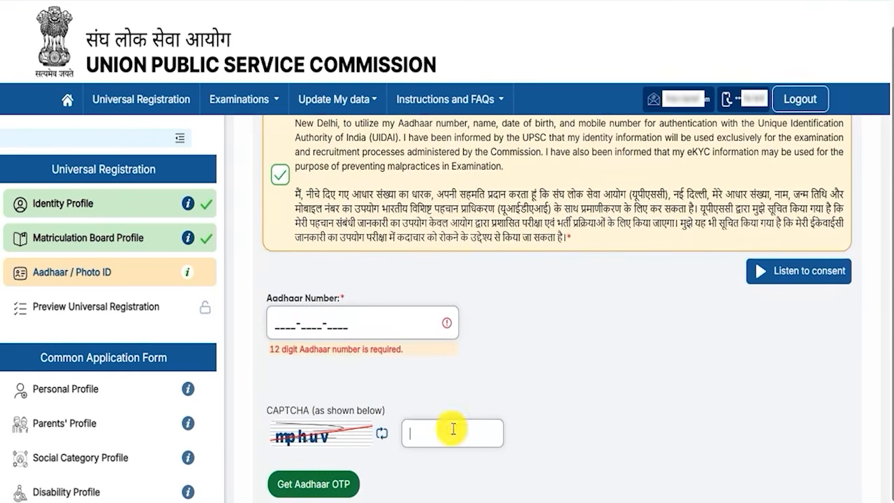
{"action": "scroll", "coordinate": [505, 391], "scroll_direction": "down", "scroll_amount": 1}
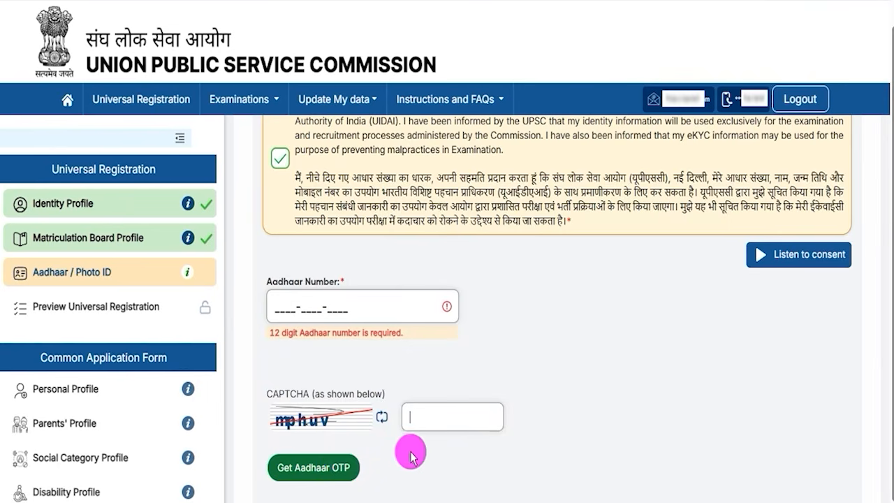
Step: Change the Aadhaar status answer to "I do not want to proceed with Aadhaar verification"
{"action": "scroll", "coordinate": [410, 335], "scroll_direction": "up", "scroll_amount": 4}
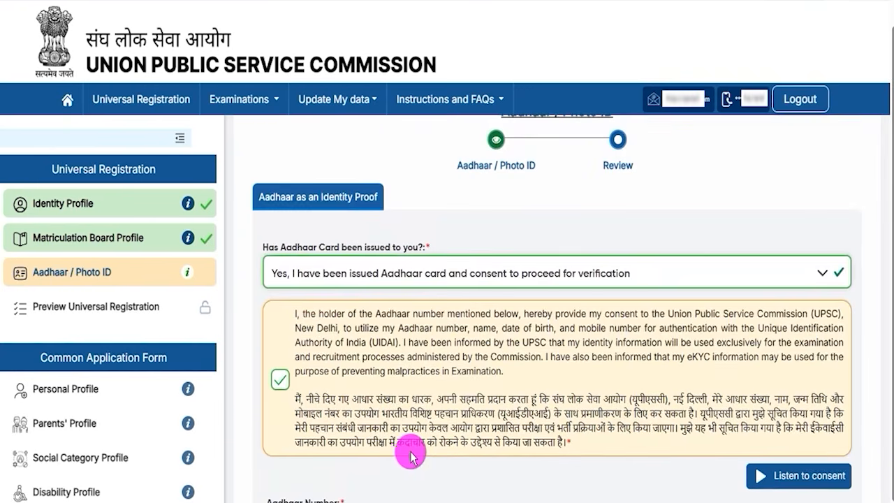
{"action": "left_click", "coordinate": [396, 278]}
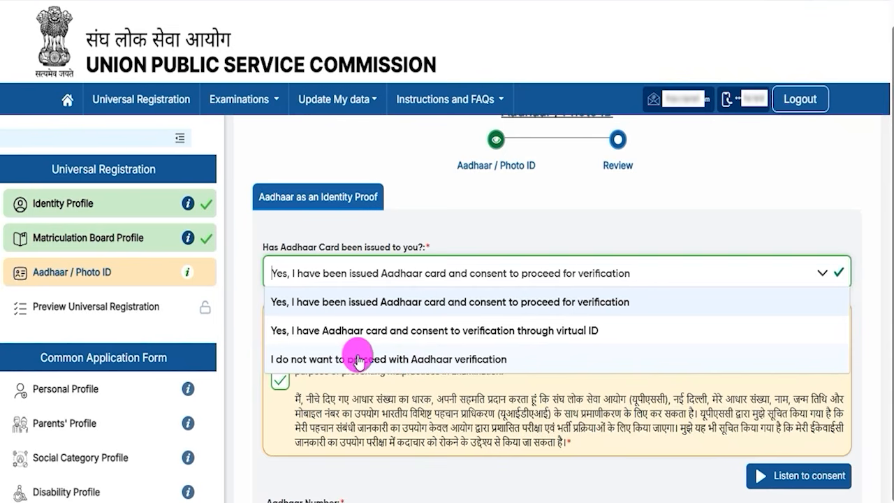
{"action": "left_click", "coordinate": [423, 359]}
{"action": "left_click", "coordinate": [442, 345]}
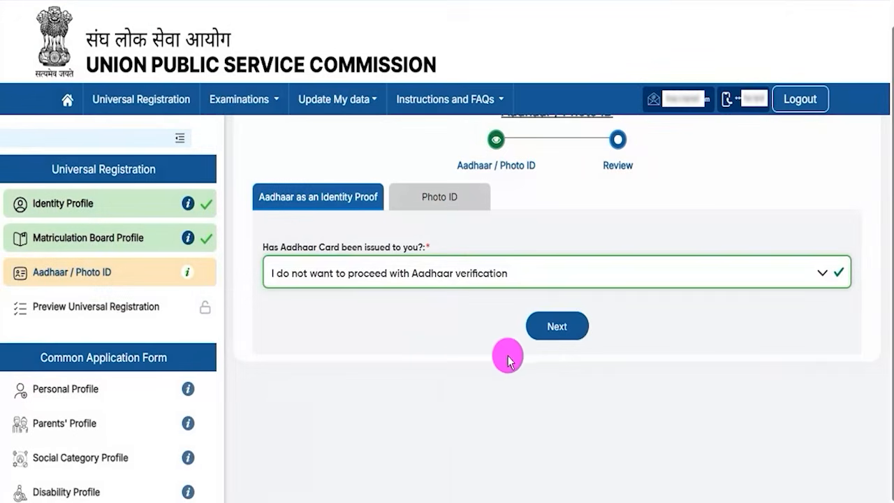
Step: Continue to the Photo ID section and choose Valid PAN Card as the identity card
{"action": "left_click", "coordinate": [551, 330]}
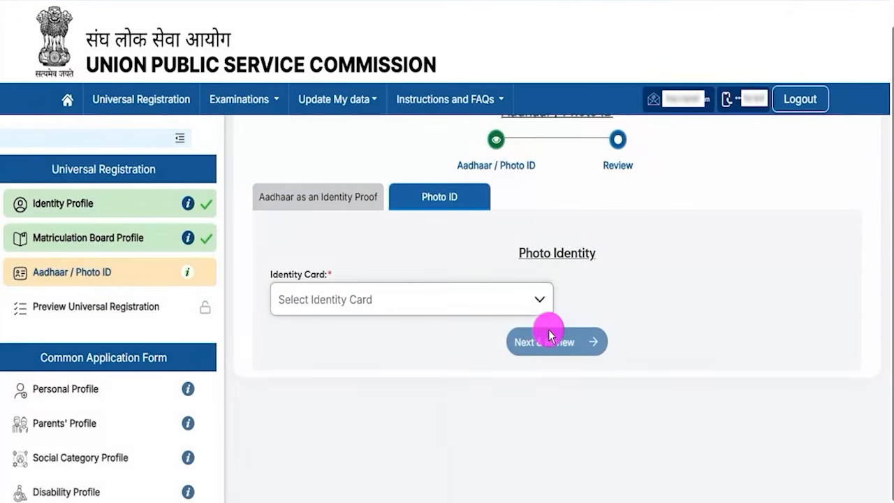
{"action": "left_click", "coordinate": [348, 301]}
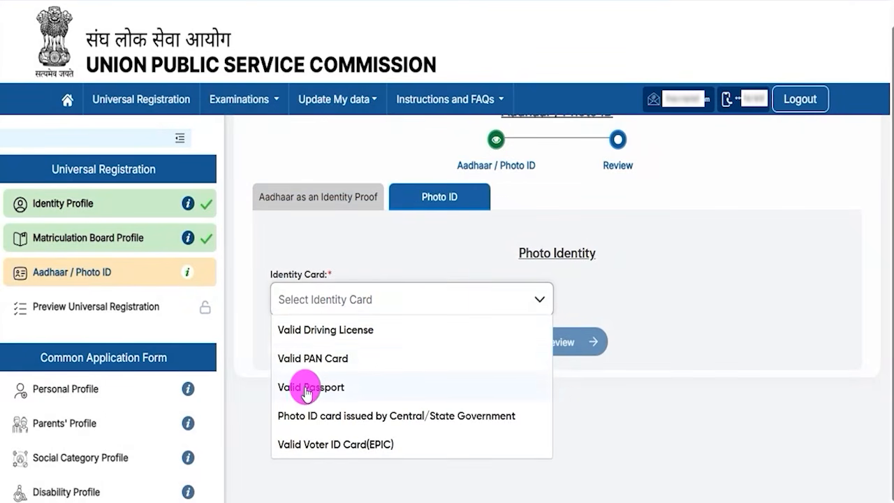
{"action": "left_click", "coordinate": [314, 359]}
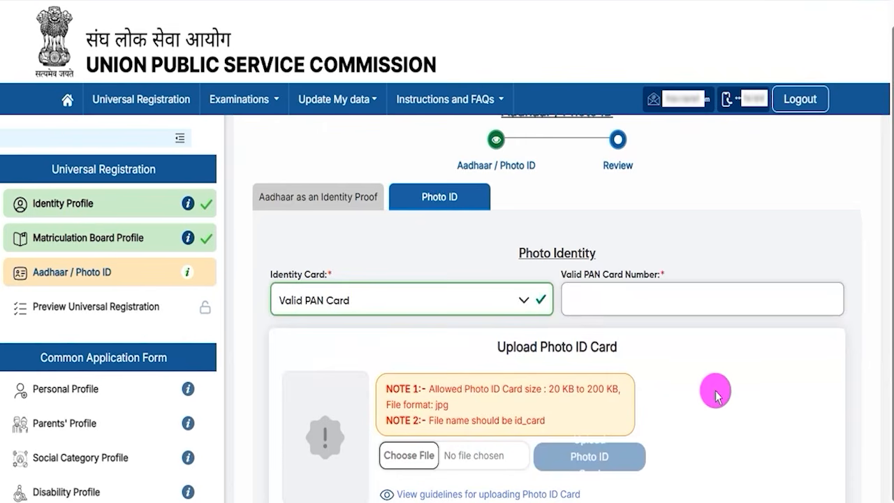
Step: Examine the photo ID card upload notes on file size, format and file name, and revisit the Aadhaar identity proof section for comparison
{"action": "scroll", "coordinate": [715, 396], "scroll_direction": "down", "scroll_amount": 2}
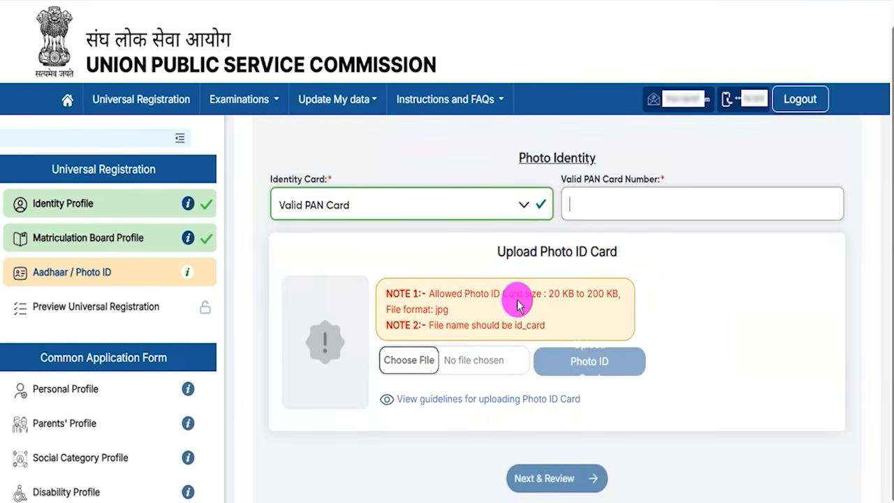
{"action": "left_click_drag", "start_coordinate": [389, 294], "coordinate": [586, 308]}
{"action": "left_click_drag", "start_coordinate": [414, 325], "coordinate": [432, 326]}
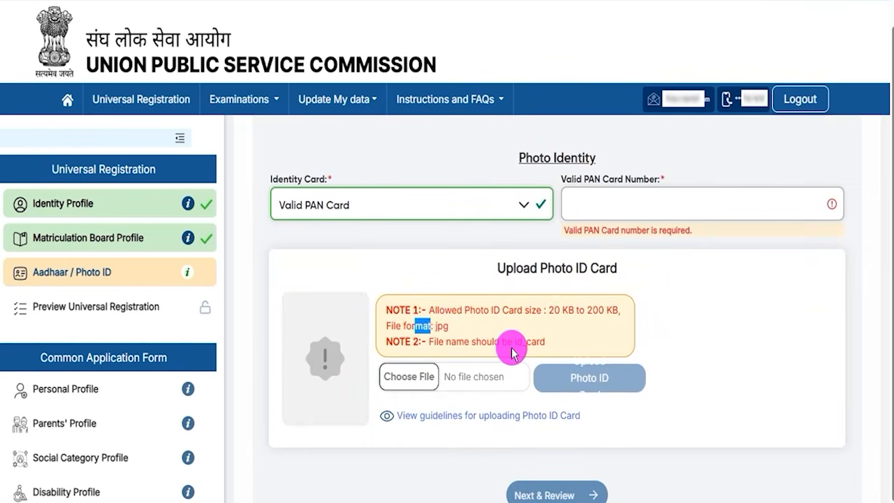
{"action": "left_click_drag", "start_coordinate": [514, 344], "coordinate": [535, 344]}
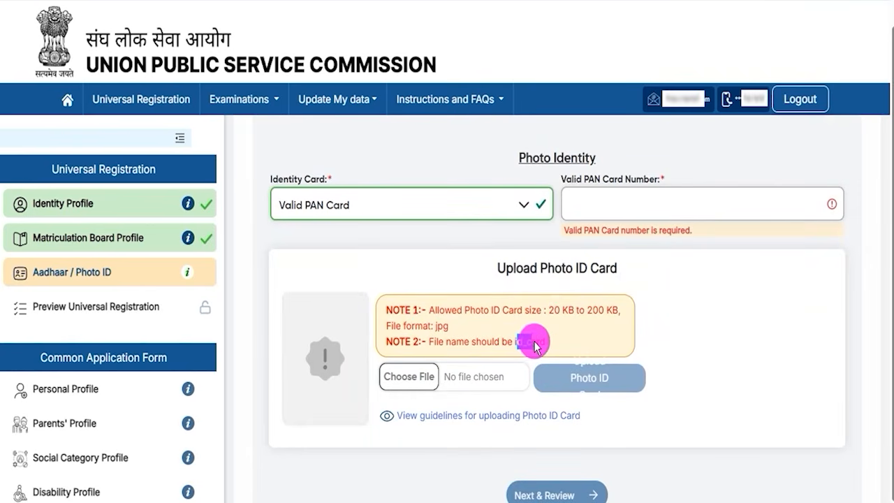
{"action": "left_click_drag", "start_coordinate": [436, 326], "coordinate": [451, 327]}
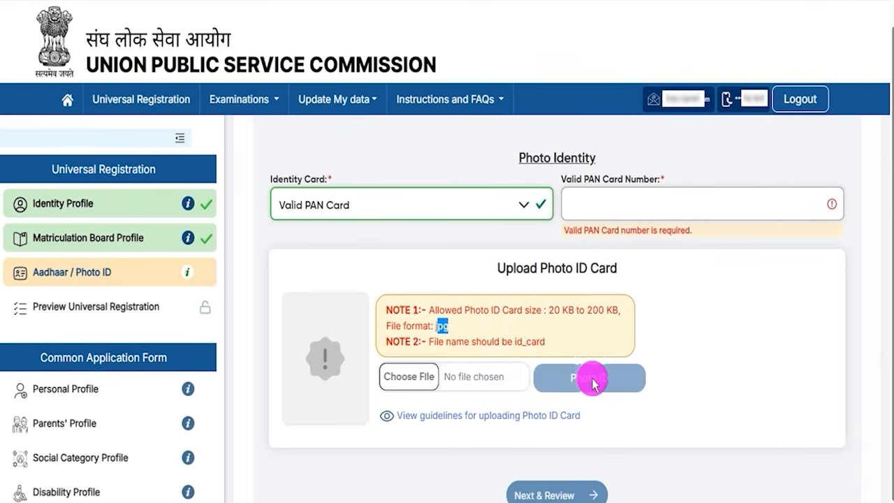
{"action": "scroll", "coordinate": [538, 335], "scroll_direction": "up", "scroll_amount": 2}
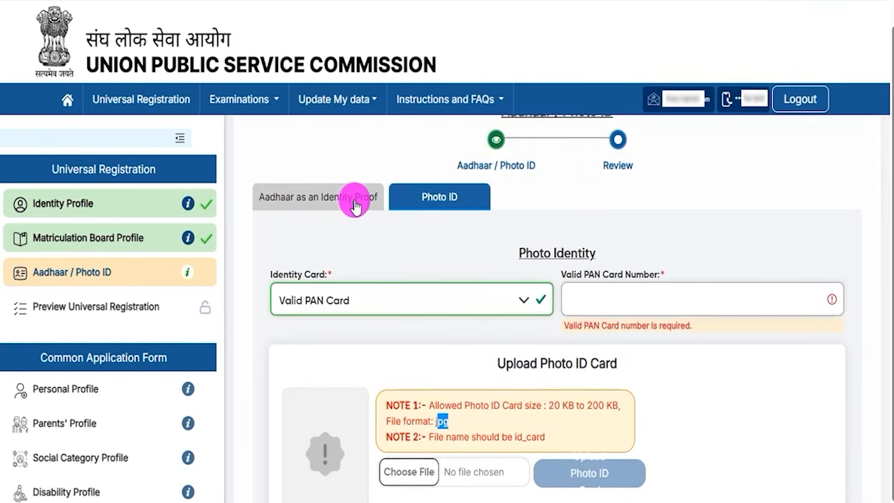
{"action": "left_click", "coordinate": [356, 206]}
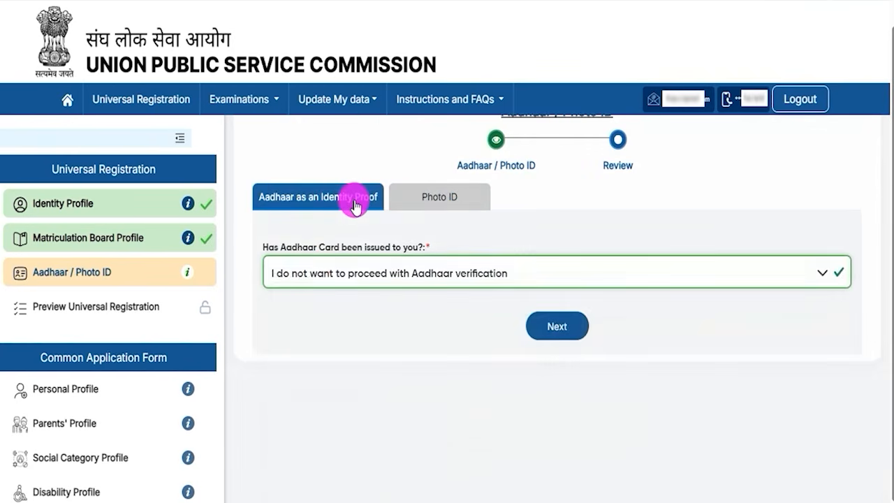
{"action": "scroll", "coordinate": [392, 280], "scroll_direction": "up", "scroll_amount": 1}
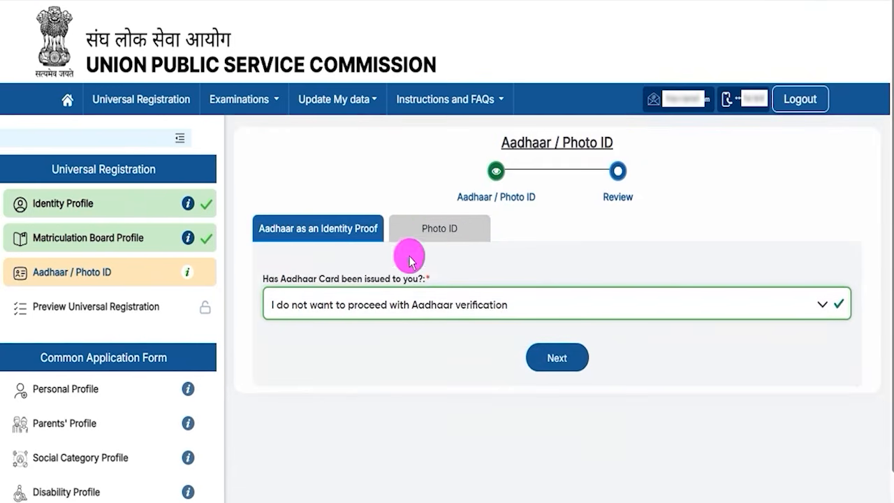
{"action": "left_click", "coordinate": [427, 234]}
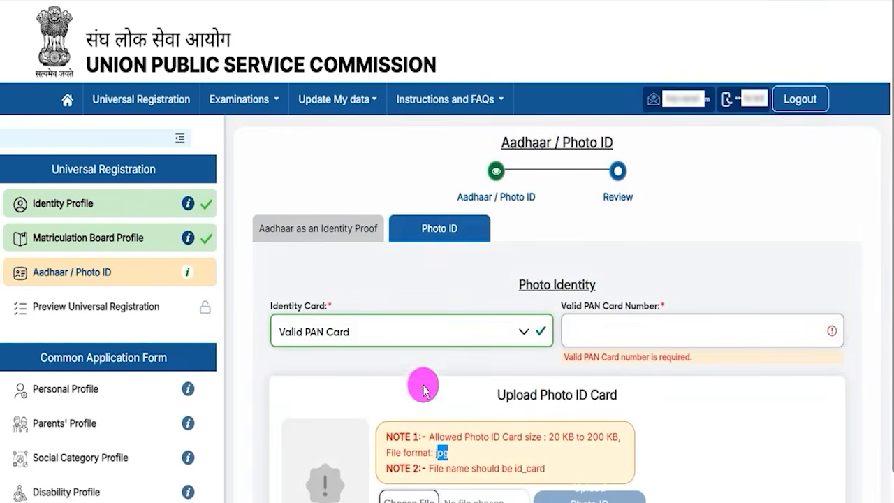
{"action": "scroll", "coordinate": [607, 392], "scroll_direction": "down", "scroll_amount": 3}
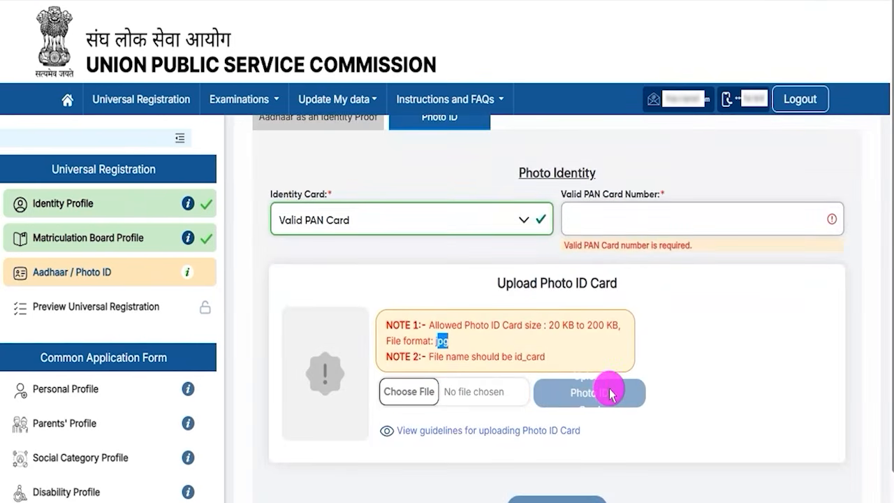
{"action": "scroll", "coordinate": [610, 393], "scroll_direction": "up", "scroll_amount": 3}
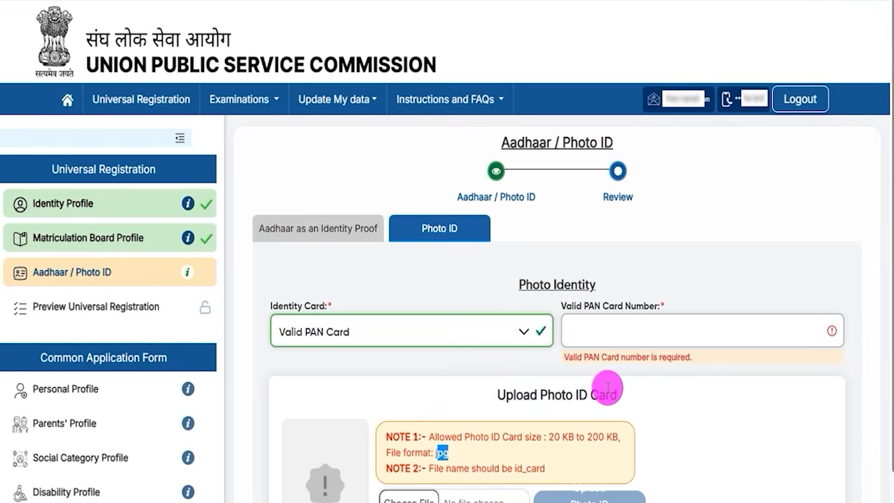
{"action": "left_click_drag", "start_coordinate": [508, 395], "coordinate": [604, 395]}
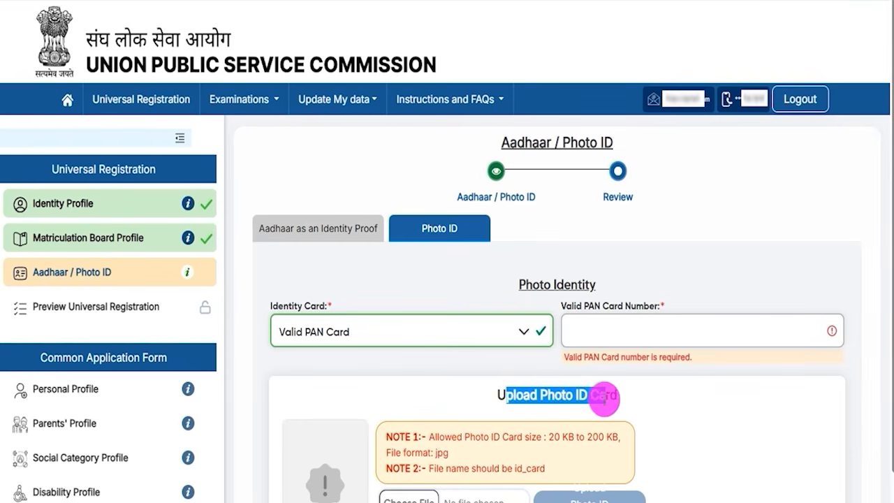
Step: Change the Aadhaar status answer to "Yes, I have been issued Aadhaar card and consent to proceed for verification"
{"action": "left_click", "coordinate": [344, 235]}
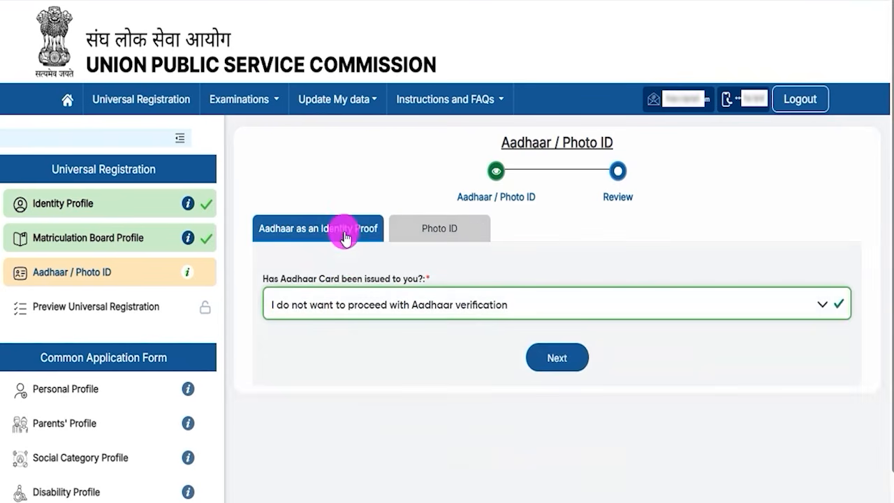
{"action": "left_click", "coordinate": [406, 311]}
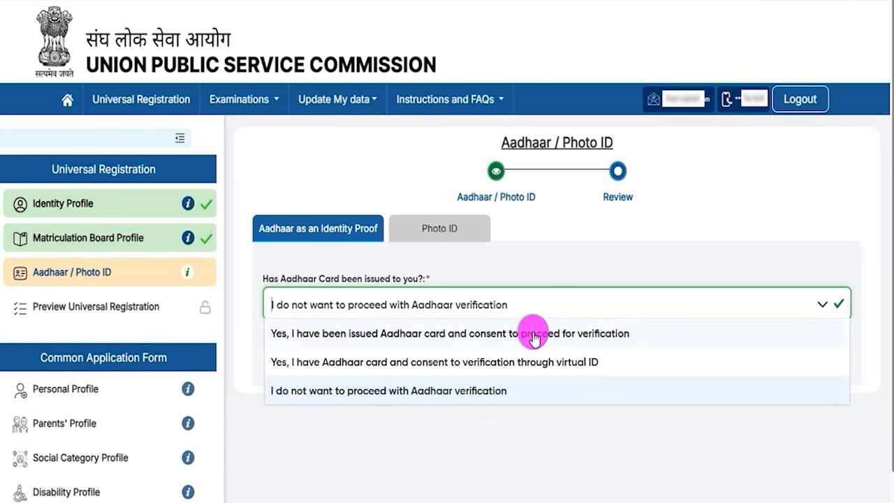
{"action": "left_click", "coordinate": [566, 338]}
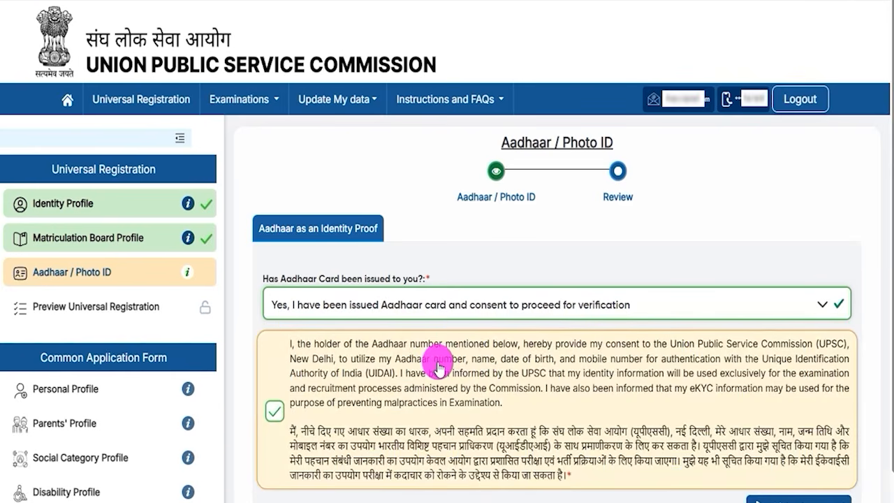
Step: Point out the Aadhaar number field, the CAPTCHA field and the Aadhaar OTP request below the consent statement
{"action": "scroll", "coordinate": [419, 363], "scroll_direction": "down", "scroll_amount": 2}
{"action": "scroll", "coordinate": [379, 343], "scroll_direction": "down", "scroll_amount": 1}
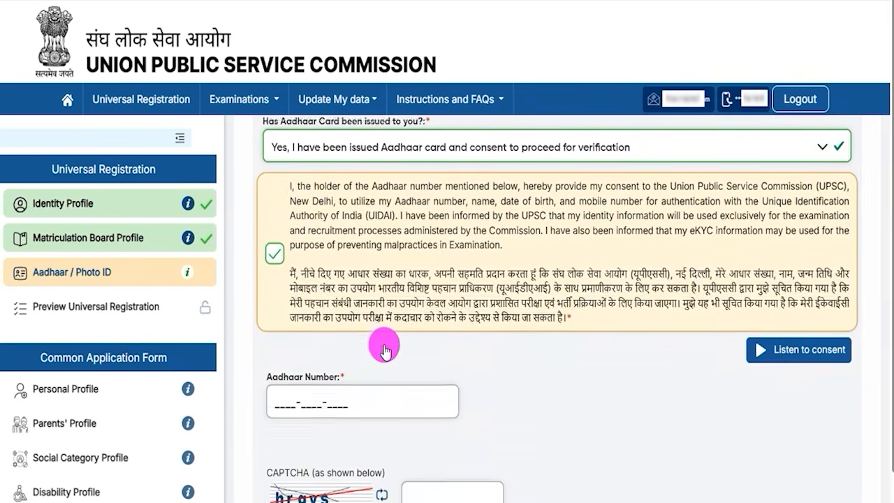
{"action": "left_click", "coordinate": [316, 358]}
{"action": "scroll", "coordinate": [403, 359], "scroll_direction": "down", "scroll_amount": 1}
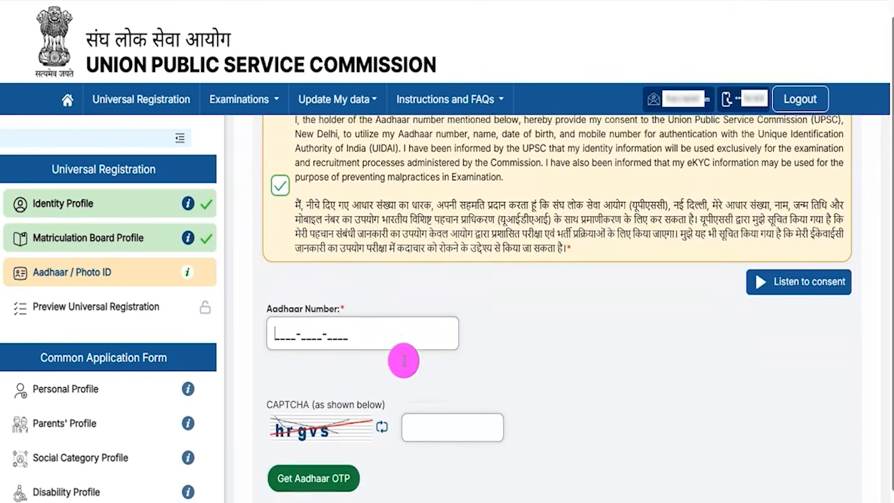
{"action": "left_click", "coordinate": [297, 423]}
{"action": "scroll", "coordinate": [432, 433], "scroll_direction": "down", "scroll_amount": 1}
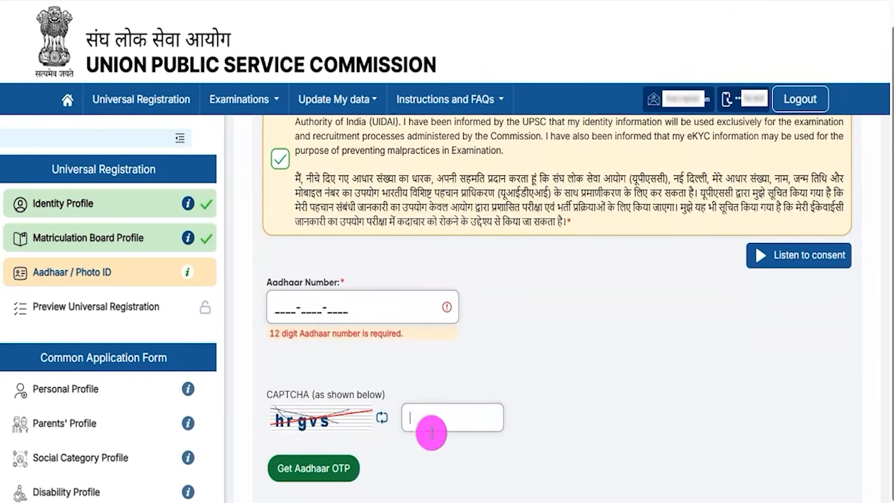
{"action": "left_click_drag", "start_coordinate": [559, 460], "coordinate": [357, 468]}
{"action": "left_click", "coordinate": [356, 467]}
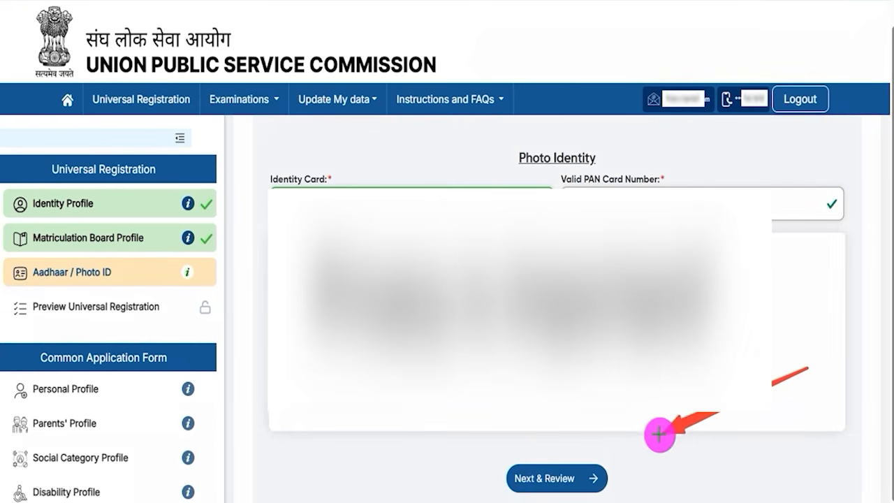
Step: Proceed to the review of the completed PAN card identity details and submit the Aadhaar / Photo ID section
{"action": "left_click", "coordinate": [591, 473]}
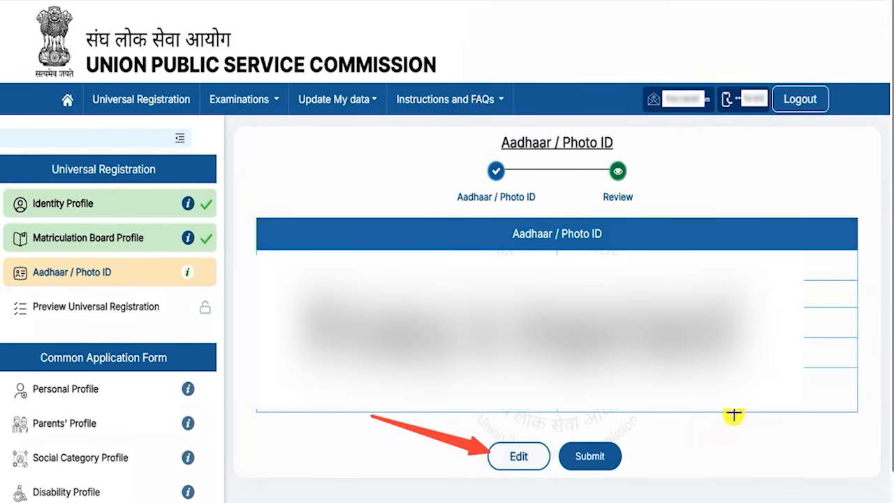
{"action": "left_click", "coordinate": [613, 455]}
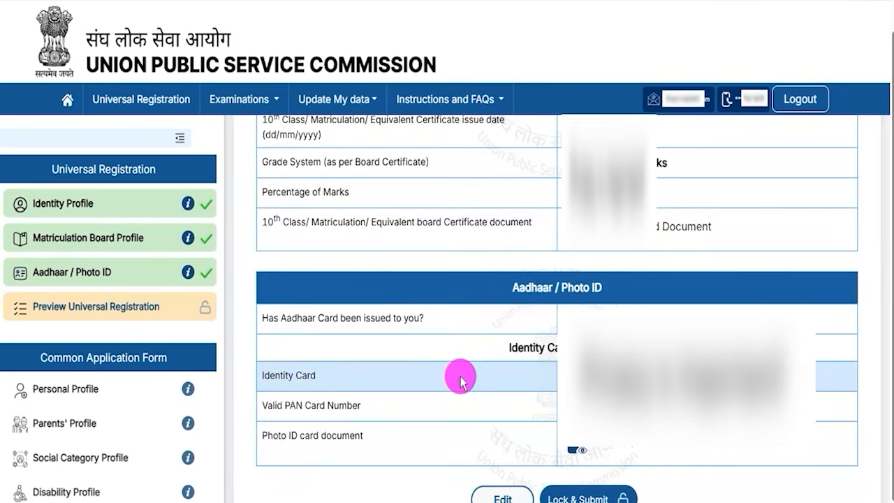
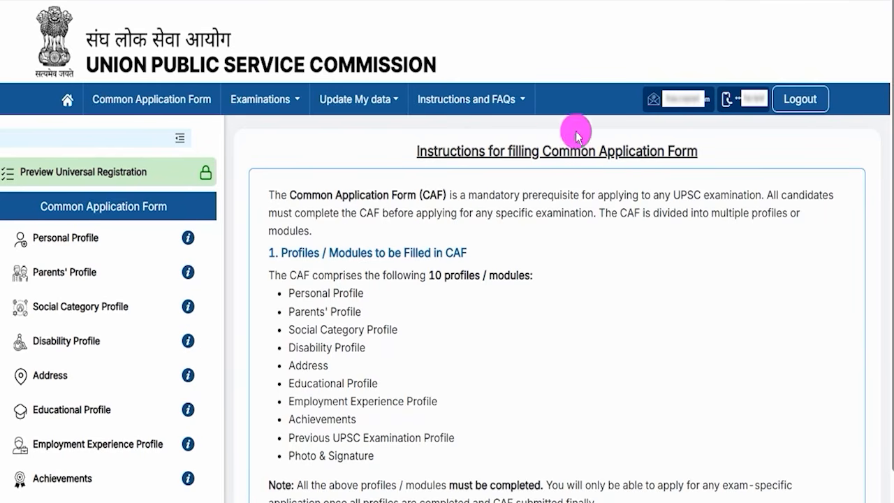
Step: Read through the instructions for filling the Common Application Form and proceed to the form
{"action": "left_click_drag", "start_coordinate": [552, 151], "coordinate": [660, 150]}
{"action": "left_click_drag", "start_coordinate": [433, 151], "coordinate": [622, 151]}
{"action": "scroll", "coordinate": [433, 285], "scroll_direction": "down", "scroll_amount": 8}
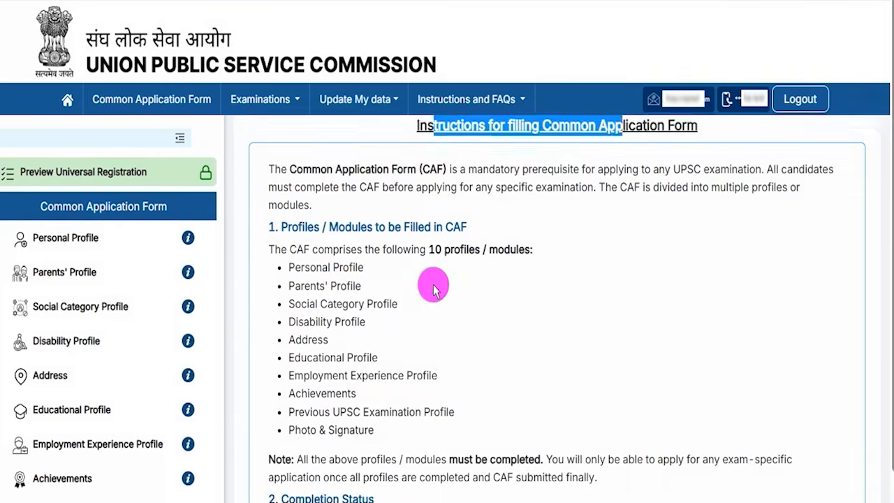
{"action": "scroll", "coordinate": [433, 287], "scroll_direction": "down", "scroll_amount": 4}
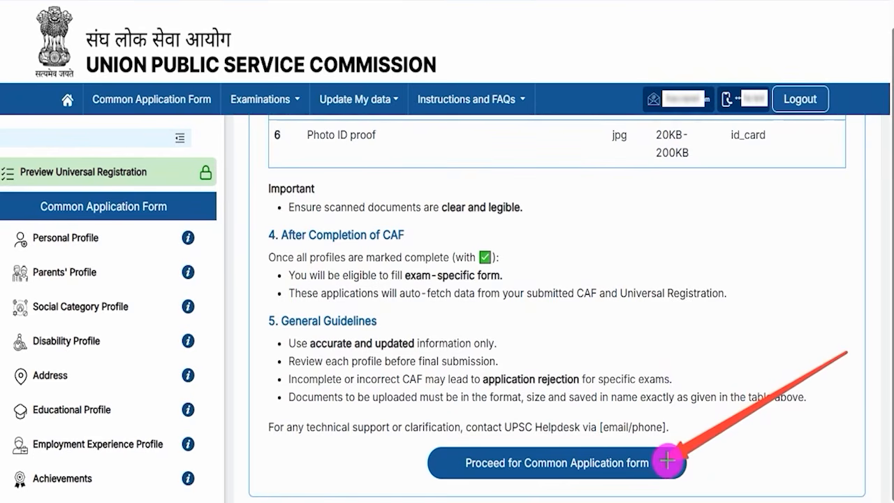
{"action": "left_click", "coordinate": [668, 461]}
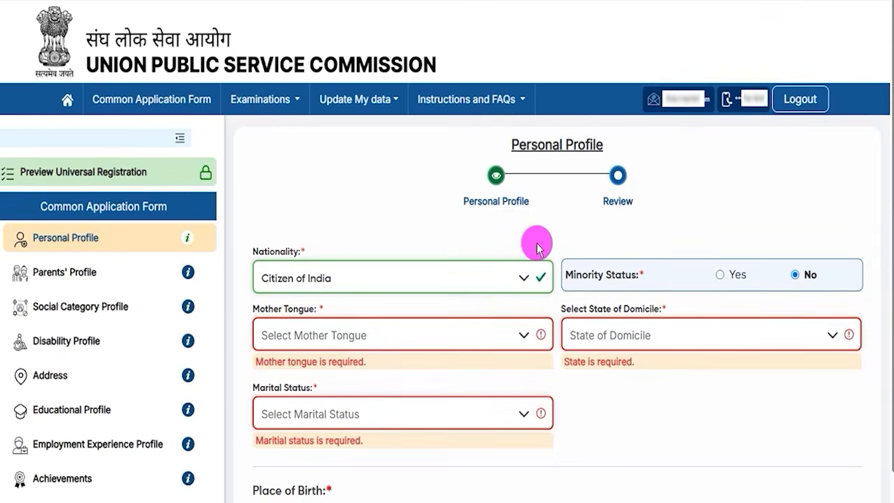
Step: Choose "Citizen of India" as the nationality in the Personal Profile
{"action": "left_click_drag", "start_coordinate": [526, 147], "coordinate": [574, 147]}
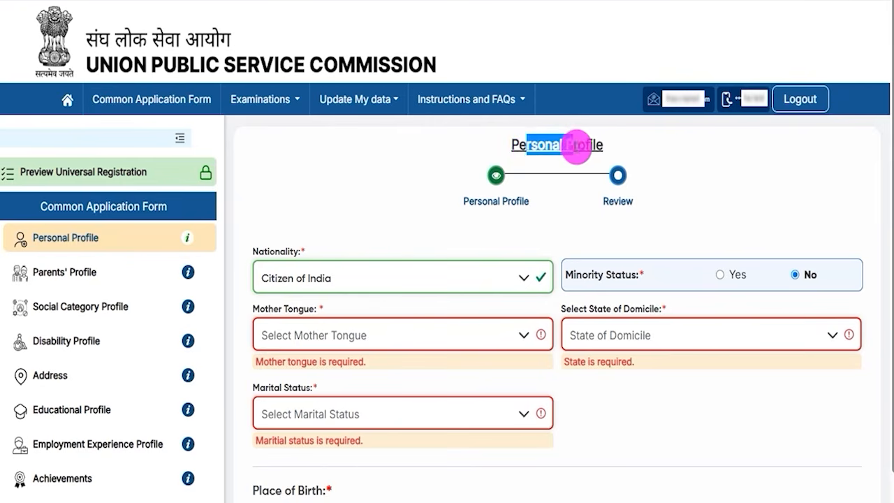
{"action": "left_click", "coordinate": [342, 280]}
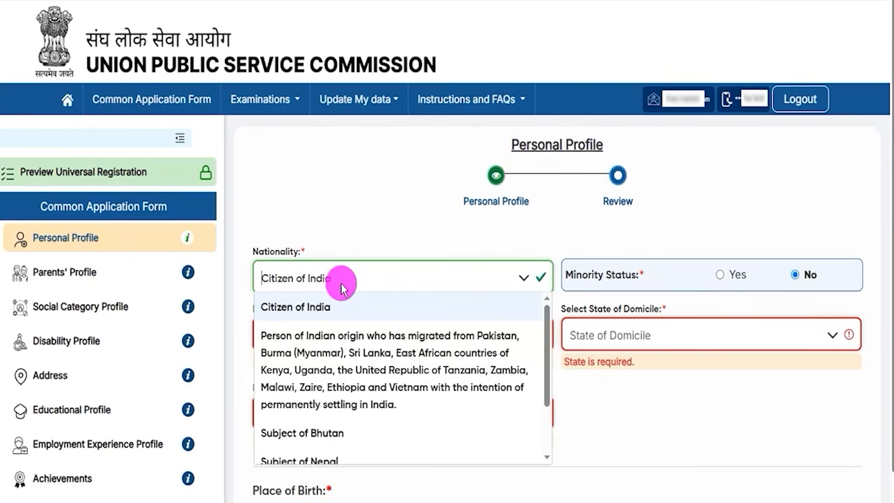
{"action": "left_click", "coordinate": [324, 310]}
Step: Switch the minority status to Yes to view the minority group choices, and return it to No
{"action": "left_click_drag", "start_coordinate": [574, 274], "coordinate": [614, 274]}
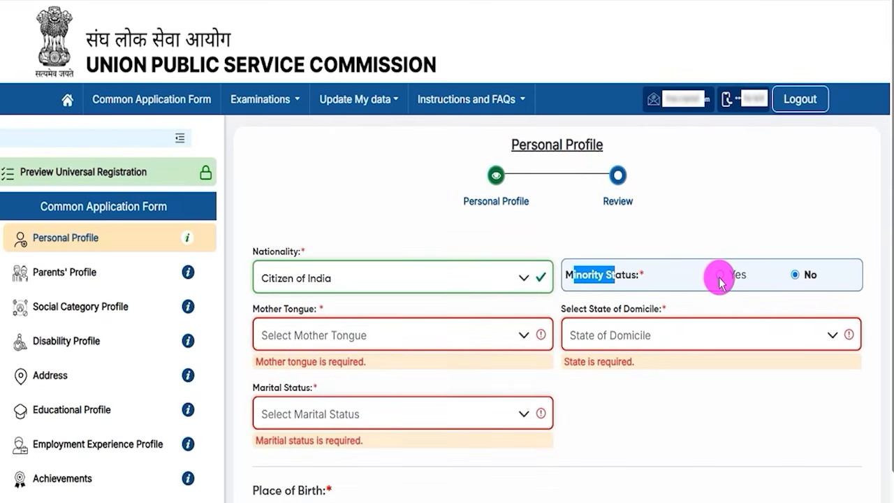
{"action": "left_click", "coordinate": [719, 276]}
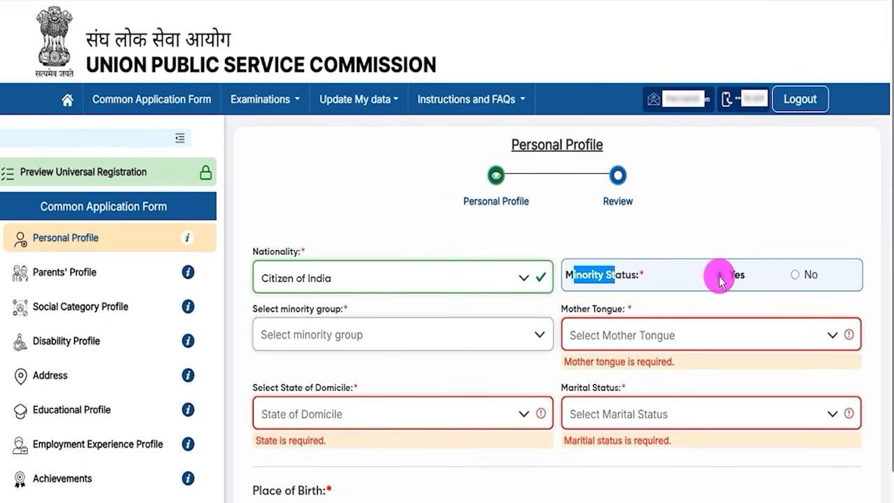
{"action": "left_click", "coordinate": [360, 334]}
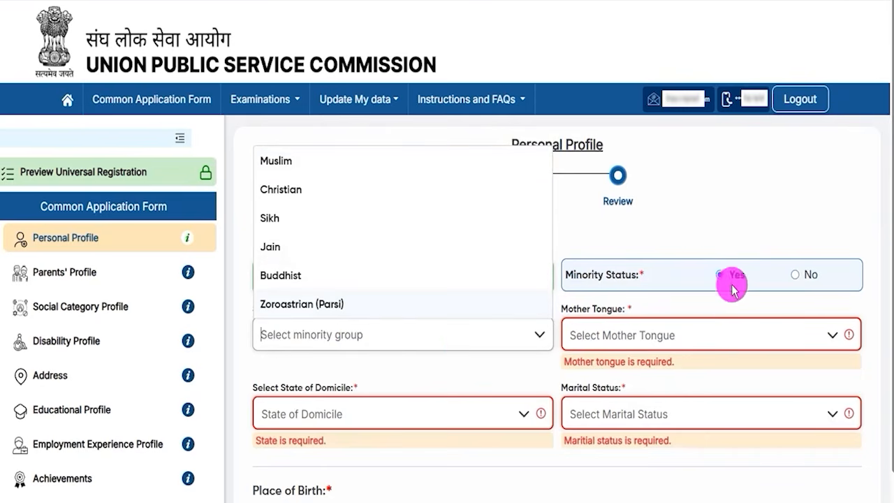
{"action": "left_click", "coordinate": [795, 276]}
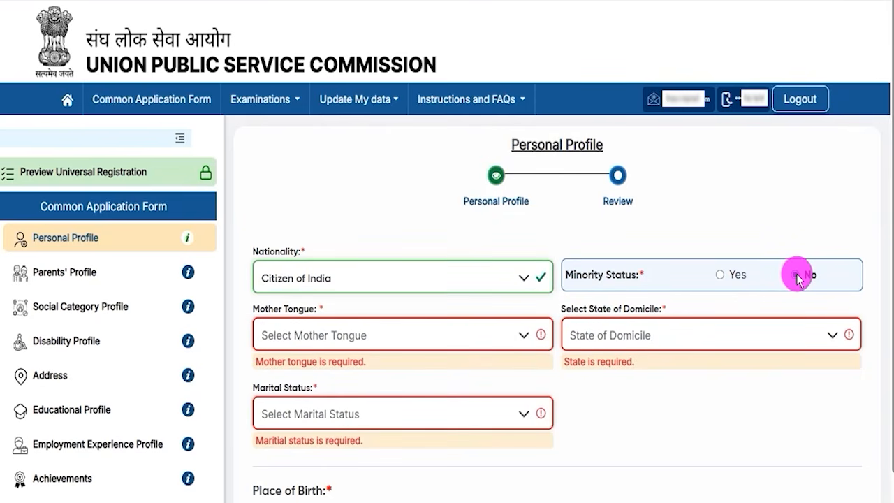
Step: Fill in the personal details with mother tongue Hindi, state of domicile Uttar Pradesh and marital status Unmarried
{"action": "left_click", "coordinate": [294, 336]}
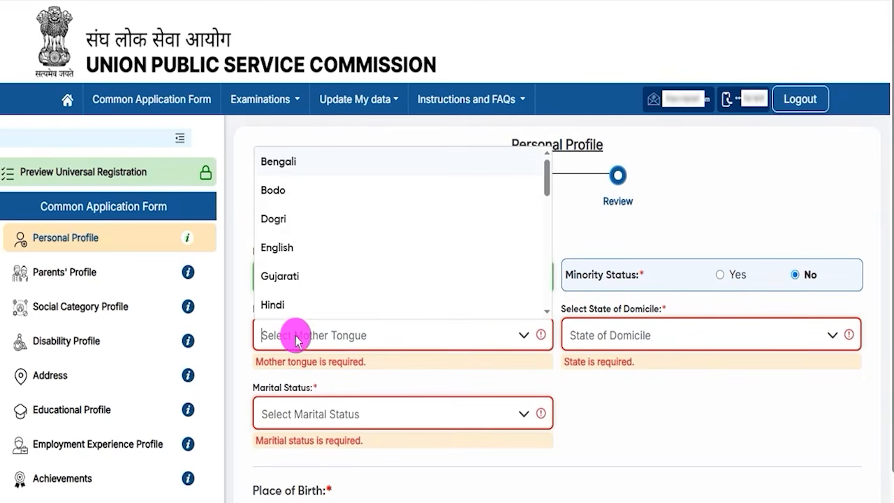
{"action": "left_click", "coordinate": [283, 307]}
{"action": "left_click", "coordinate": [649, 339]}
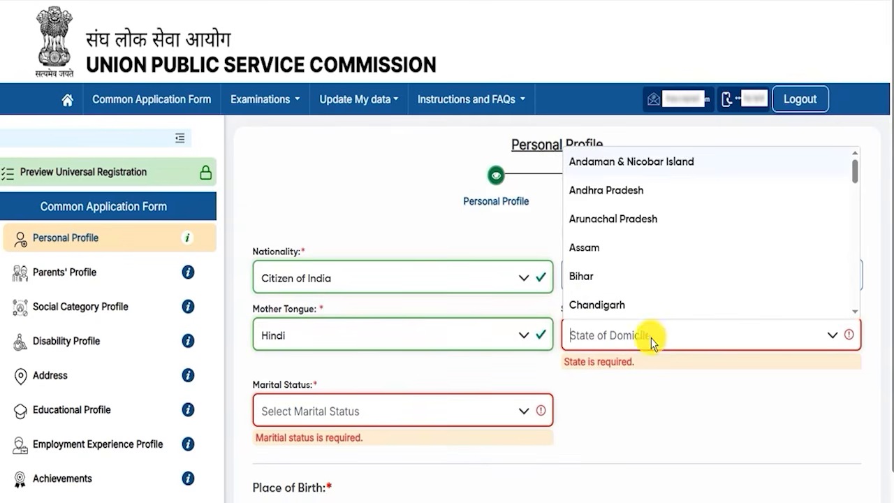
{"action": "scroll", "coordinate": [641, 257], "scroll_direction": "down", "scroll_amount": 10}
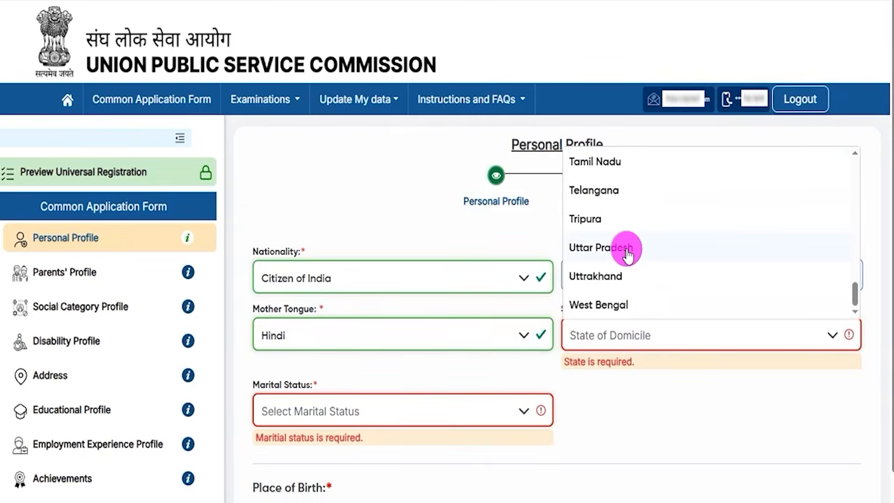
{"action": "left_click", "coordinate": [626, 251]}
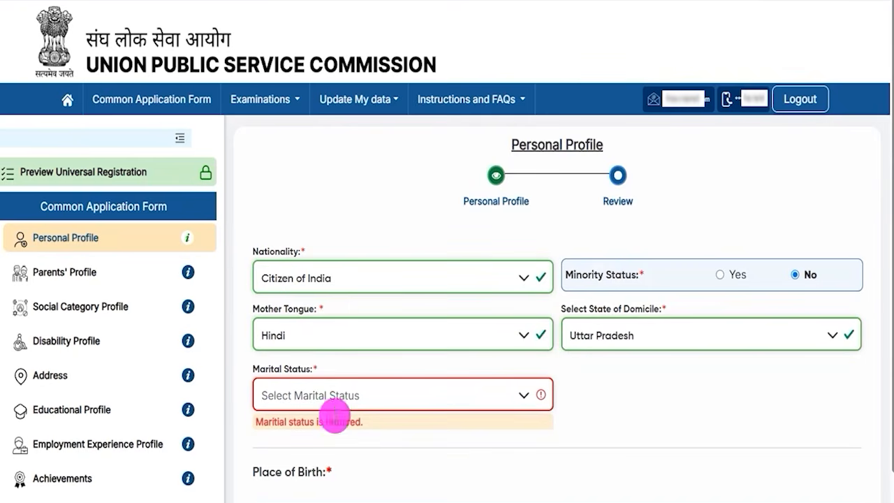
{"action": "left_click", "coordinate": [316, 394]}
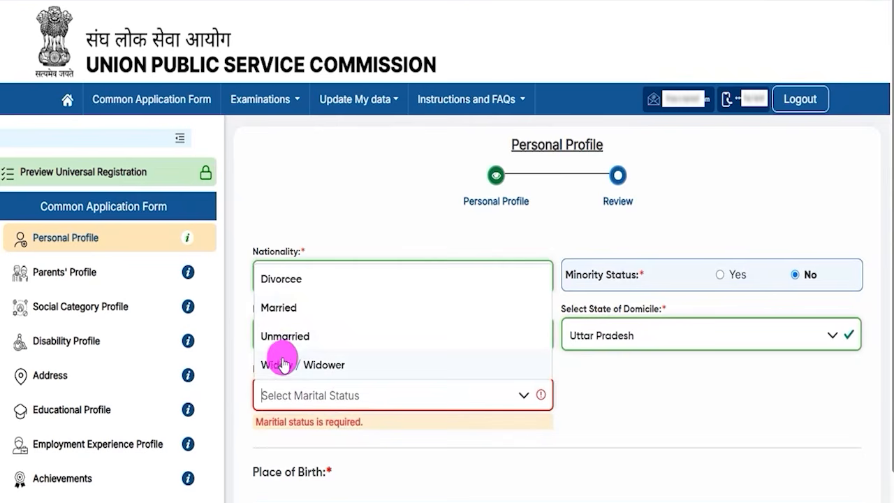
{"action": "left_click", "coordinate": [285, 336]}
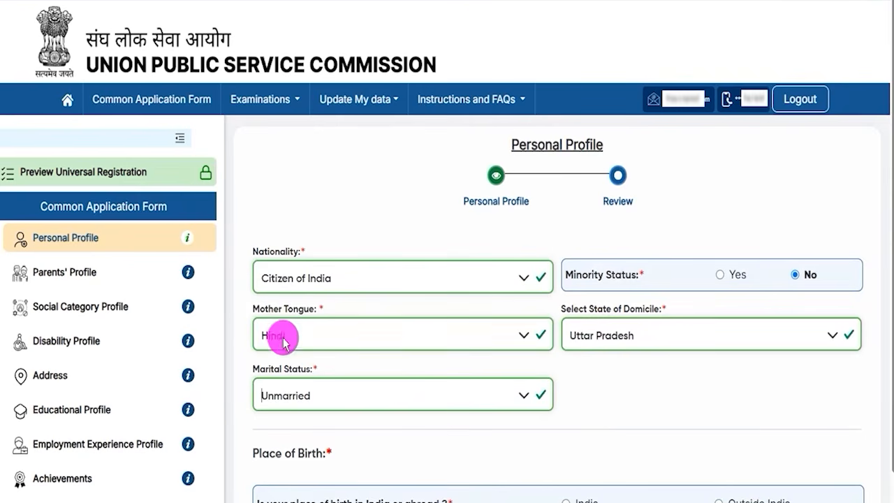
Step: Set the place of birth to India, with Uttar Pradesh as the state and Ayodhya as the district
{"action": "scroll", "coordinate": [612, 377], "scroll_direction": "down", "scroll_amount": 3}
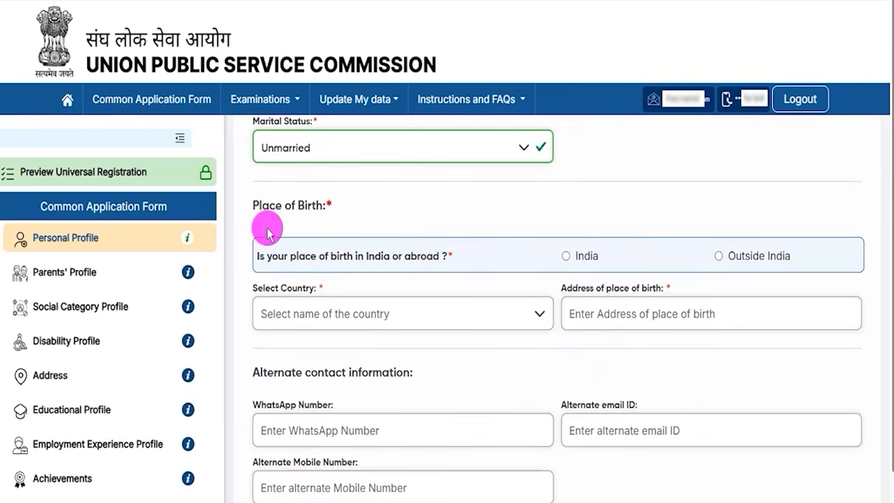
{"action": "left_click", "coordinate": [566, 258]}
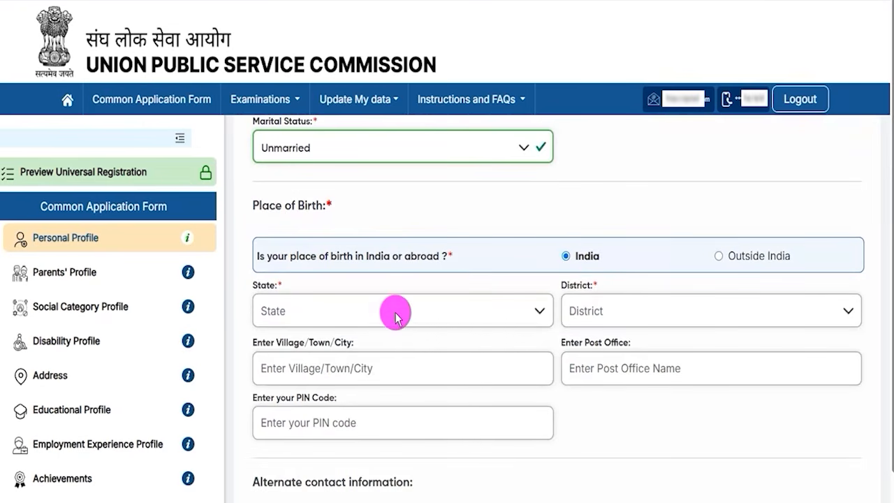
{"action": "left_click", "coordinate": [315, 313]}
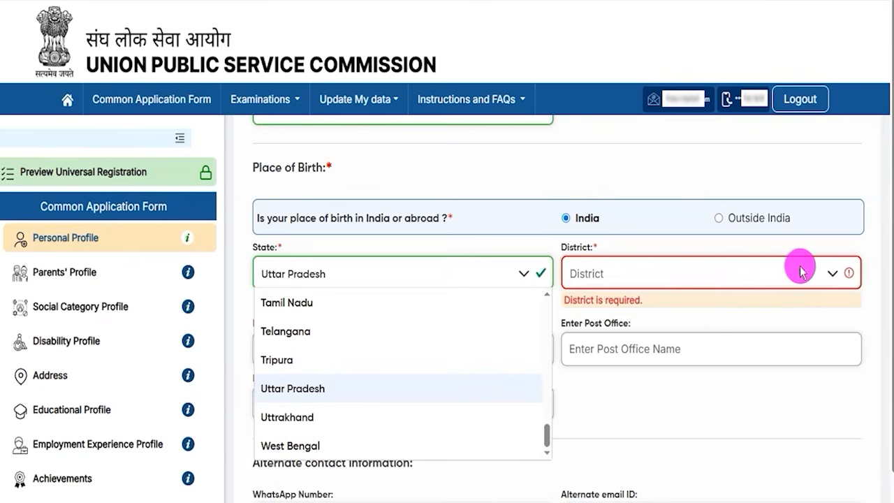
{"action": "left_click", "coordinate": [807, 273]}
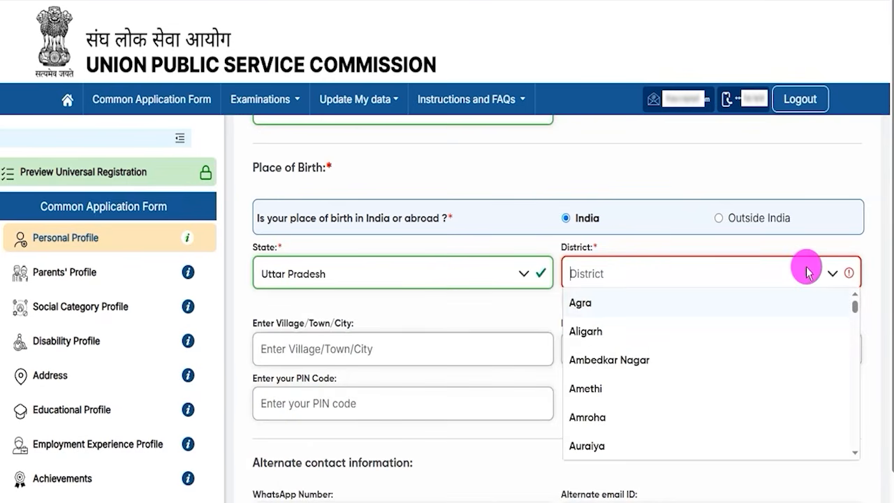
{"action": "scroll", "coordinate": [594, 412], "scroll_direction": "down", "scroll_amount": 1}
{"action": "left_click", "coordinate": [596, 404]}
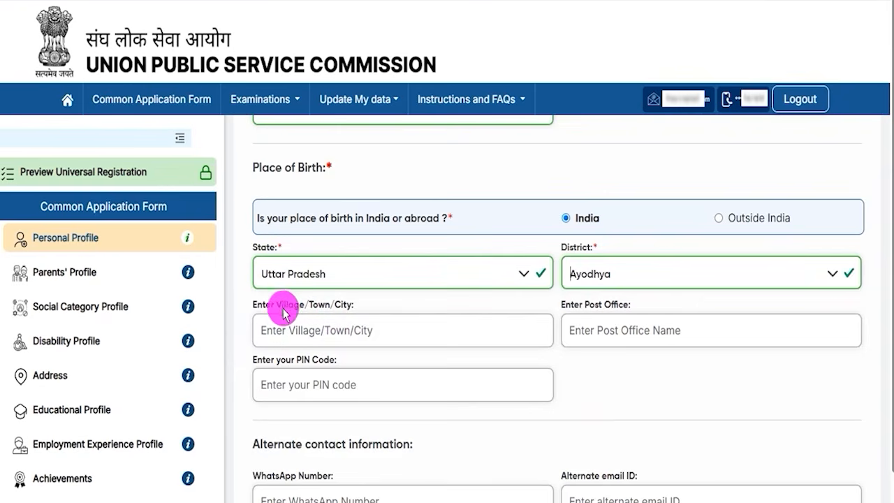
Step: Examine the village, post office and PIN code fields for the place of birth and the alternate WhatsApp, email and mobile number fields
{"action": "left_click", "coordinate": [304, 330]}
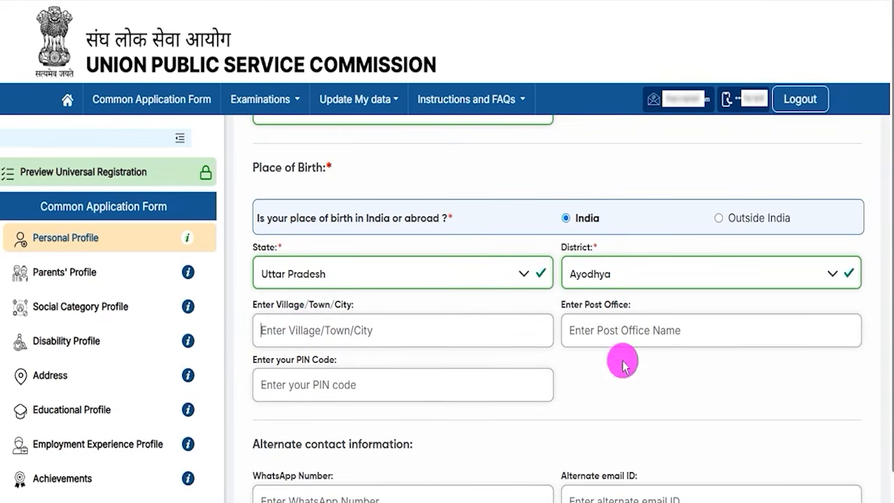
{"action": "left_click", "coordinate": [599, 335]}
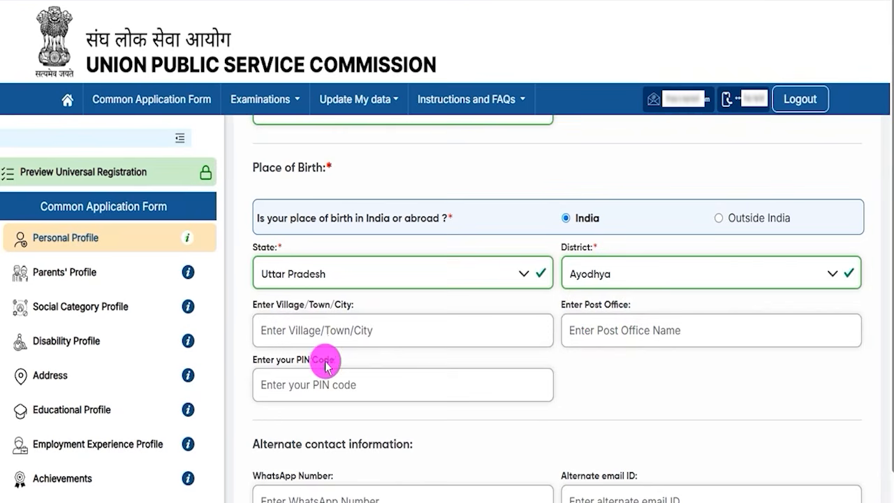
{"action": "left_click_drag", "start_coordinate": [291, 362], "coordinate": [334, 360]}
{"action": "left_click", "coordinate": [328, 385]}
{"action": "scroll", "coordinate": [475, 393], "scroll_direction": "down", "scroll_amount": 1}
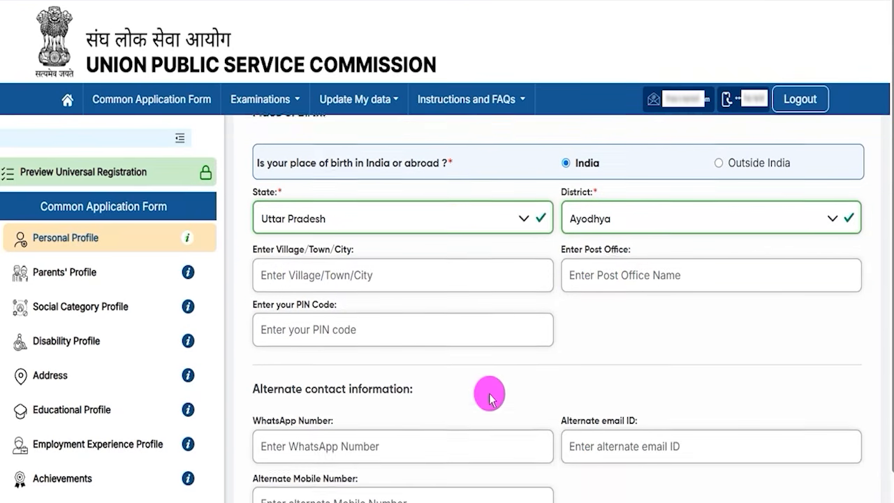
{"action": "scroll", "coordinate": [887, 395], "scroll_direction": "down", "scroll_amount": 1}
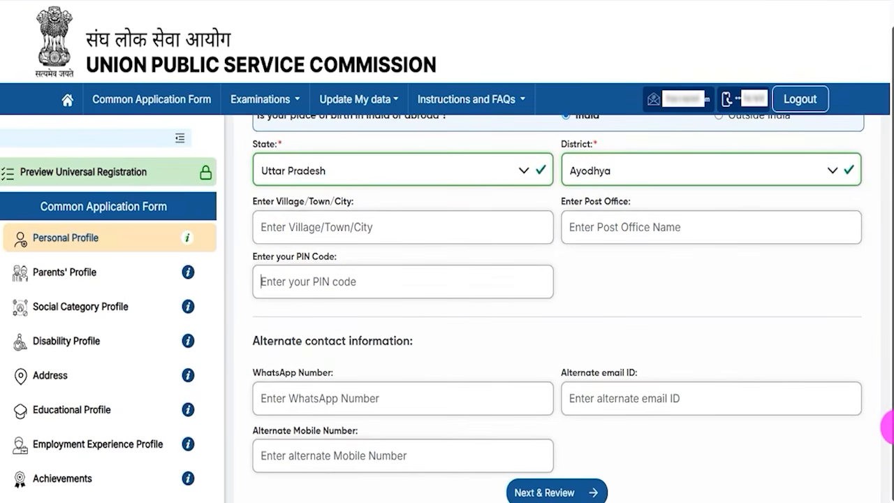
{"action": "left_click_drag", "start_coordinate": [274, 342], "coordinate": [358, 343]}
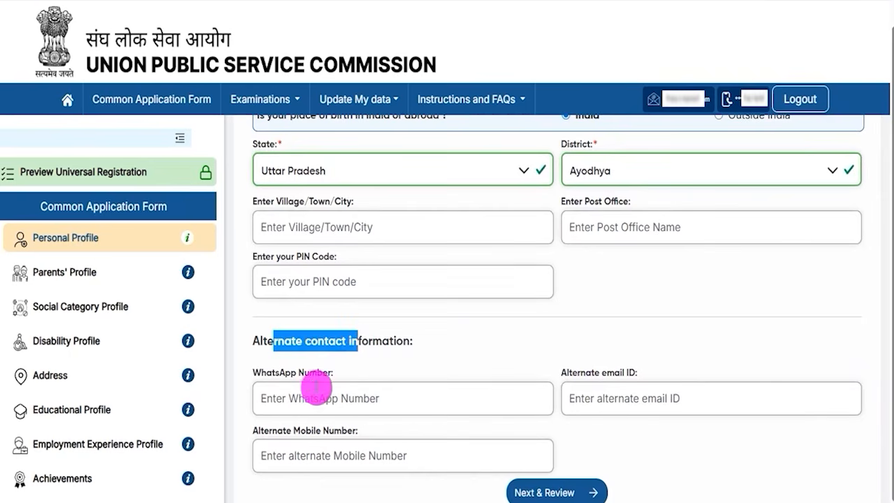
{"action": "left_click", "coordinate": [279, 398]}
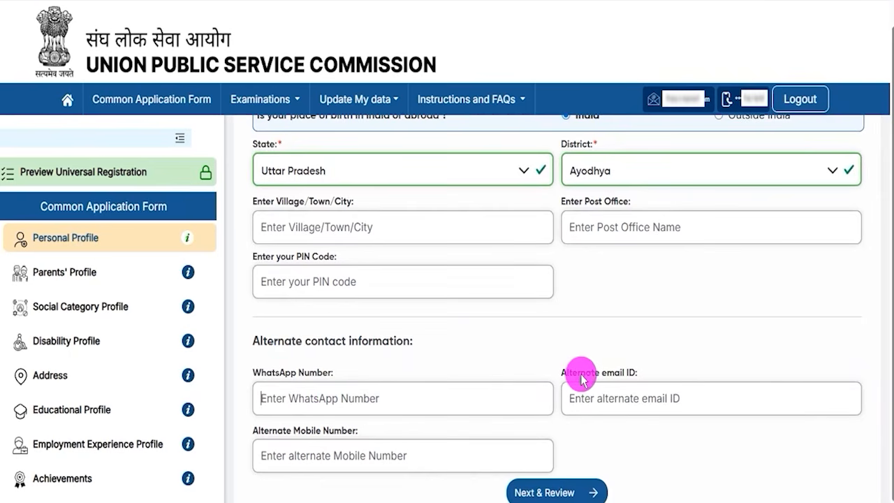
{"action": "left_click_drag", "start_coordinate": [581, 377], "coordinate": [612, 381]}
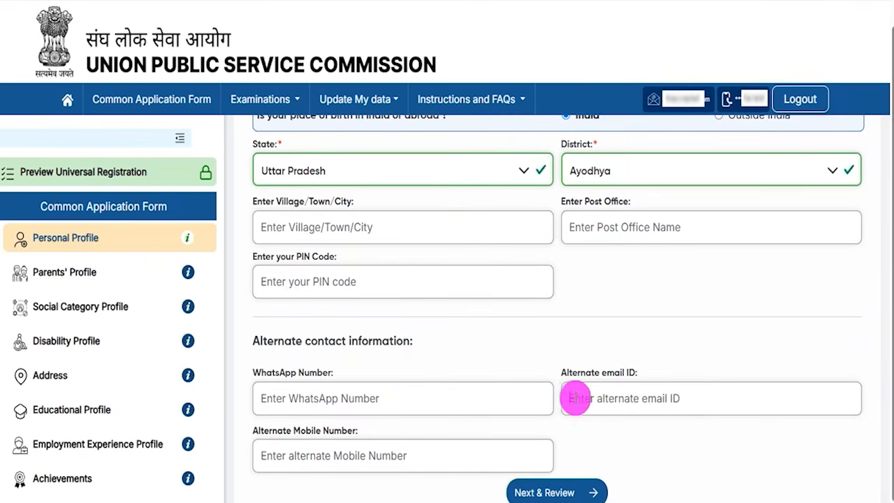
{"action": "left_click_drag", "start_coordinate": [277, 429], "coordinate": [336, 454]}
{"action": "left_click", "coordinate": [336, 454]}
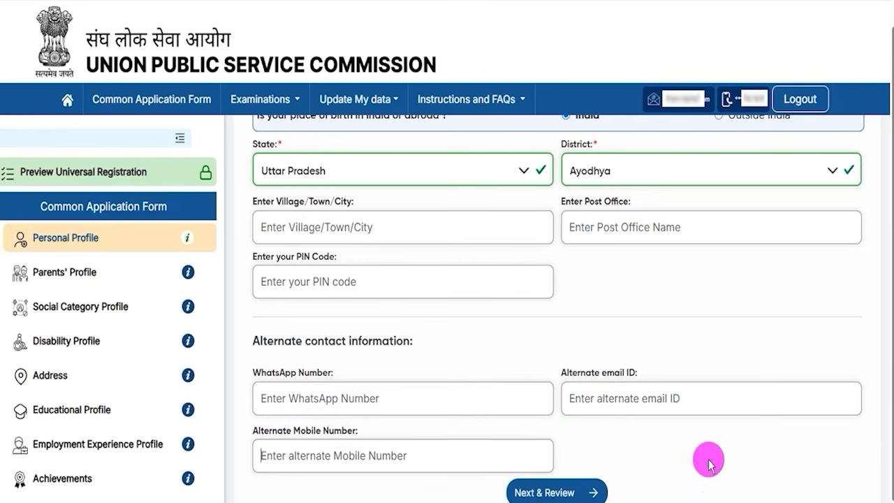
Step: Proceed to the review of the Personal Profile and submit it
{"action": "left_click_drag", "start_coordinate": [832, 441], "coordinate": [613, 482]}
{"action": "left_click", "coordinate": [609, 483]}
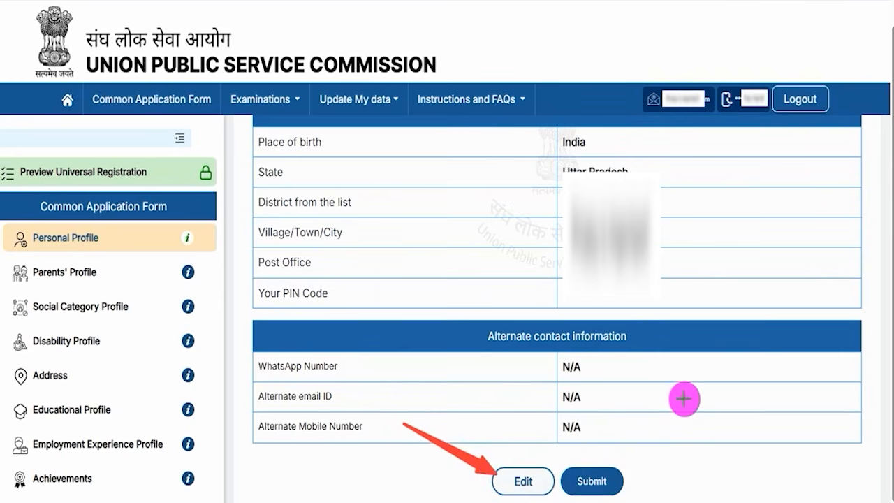
{"action": "left_click", "coordinate": [621, 472]}
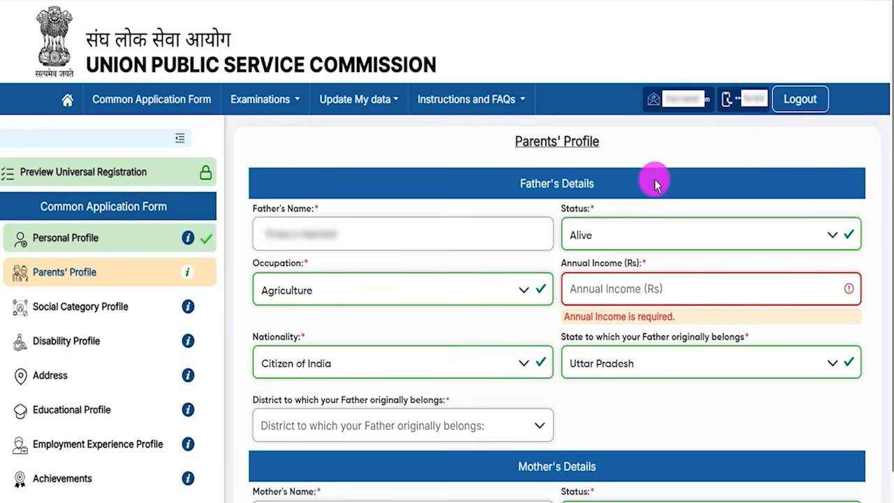
Step: Select Alive as the father's status and Agriculture as his occupation in the Parents' Profile
{"action": "left_click_drag", "start_coordinate": [523, 142], "coordinate": [588, 143]}
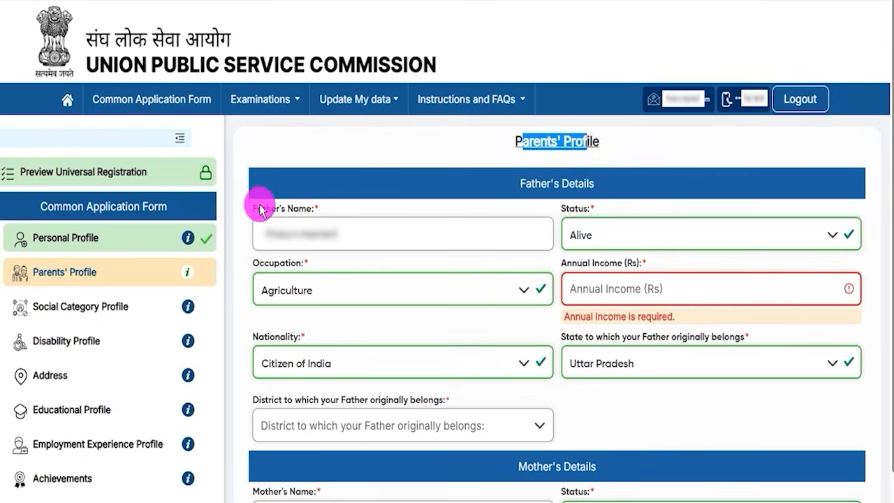
{"action": "left_click_drag", "start_coordinate": [254, 208], "coordinate": [302, 210]}
{"action": "left_click", "coordinate": [318, 246]}
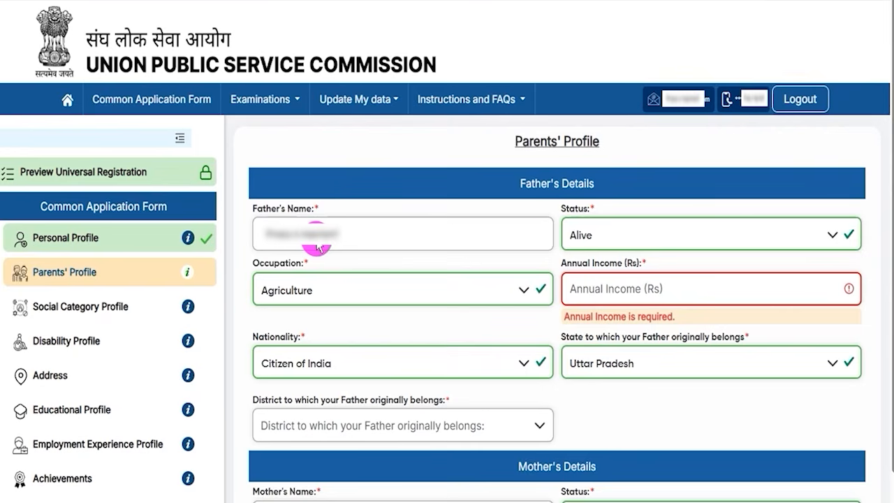
{"action": "left_click", "coordinate": [594, 232]}
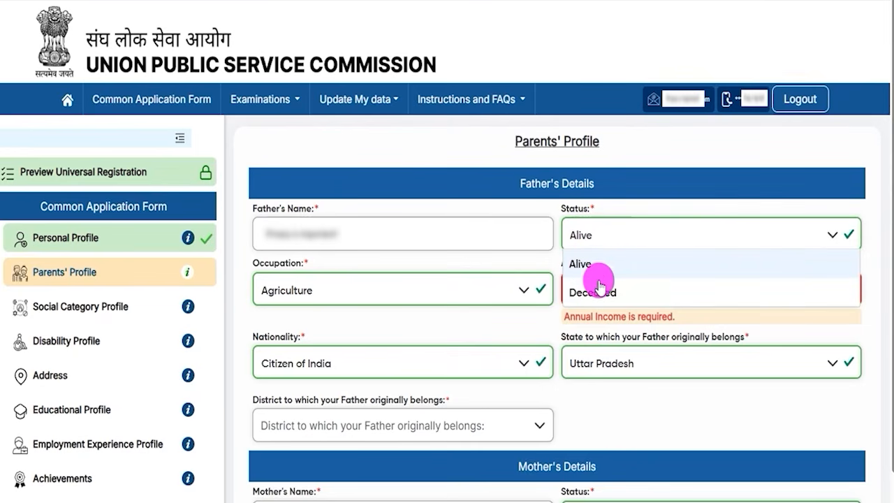
{"action": "left_click", "coordinate": [579, 263]}
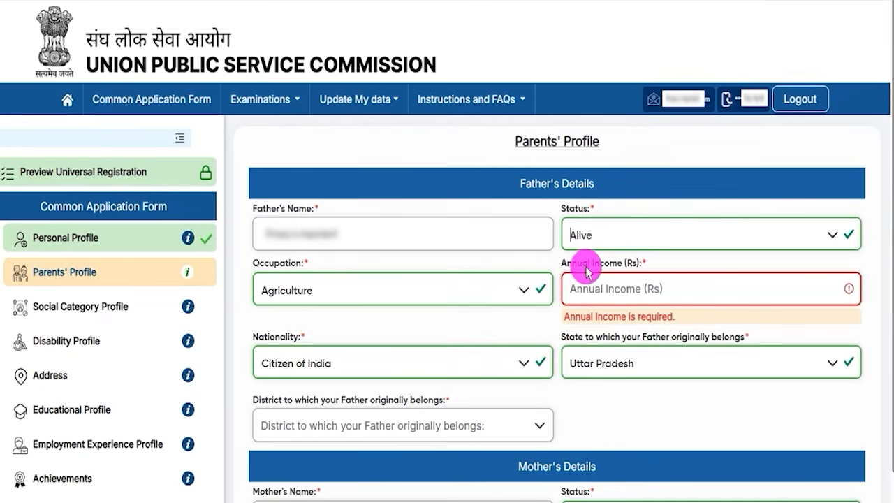
{"action": "left_click", "coordinate": [325, 307]}
{"action": "left_click", "coordinate": [287, 352]}
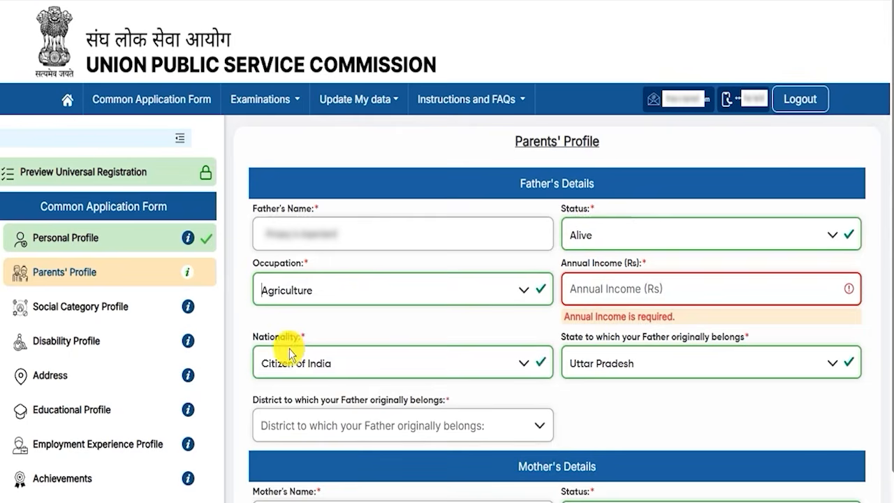
Step: Set the father's nationality to Citizen of India and his state of origin to Uttar Pradesh, and check the annual income and district fields
{"action": "left_click", "coordinate": [622, 288]}
{"action": "left_click_drag", "start_coordinate": [582, 263], "coordinate": [618, 263]}
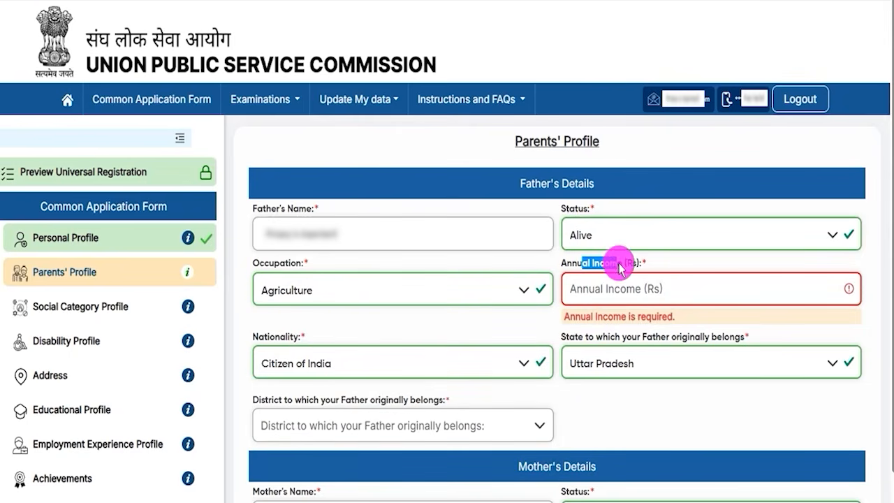
{"action": "left_click", "coordinate": [309, 360]}
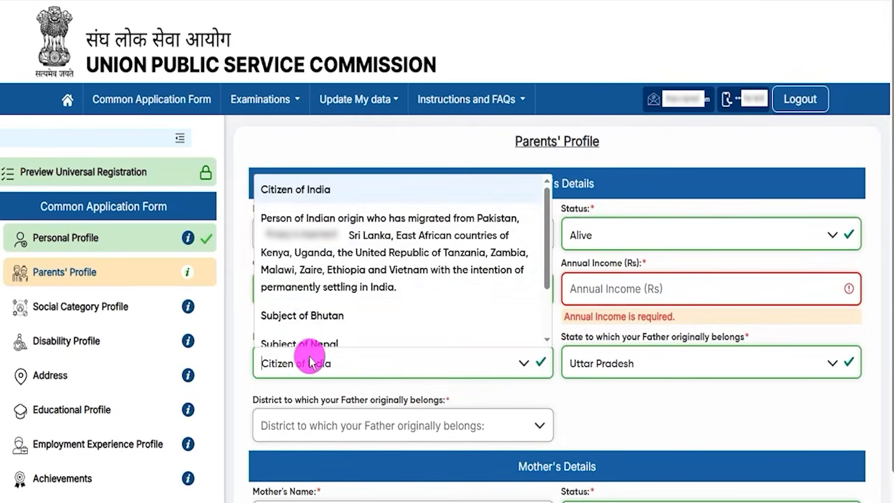
{"action": "left_click", "coordinate": [295, 189]}
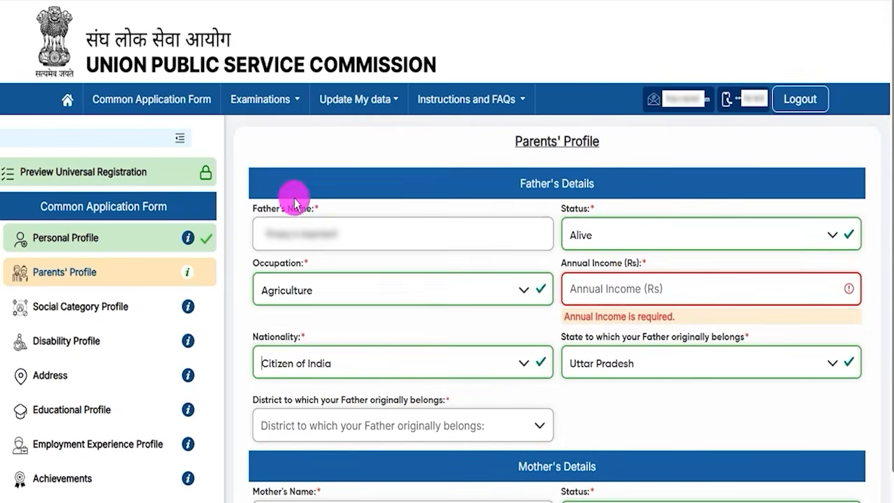
{"action": "left_click", "coordinate": [659, 363]}
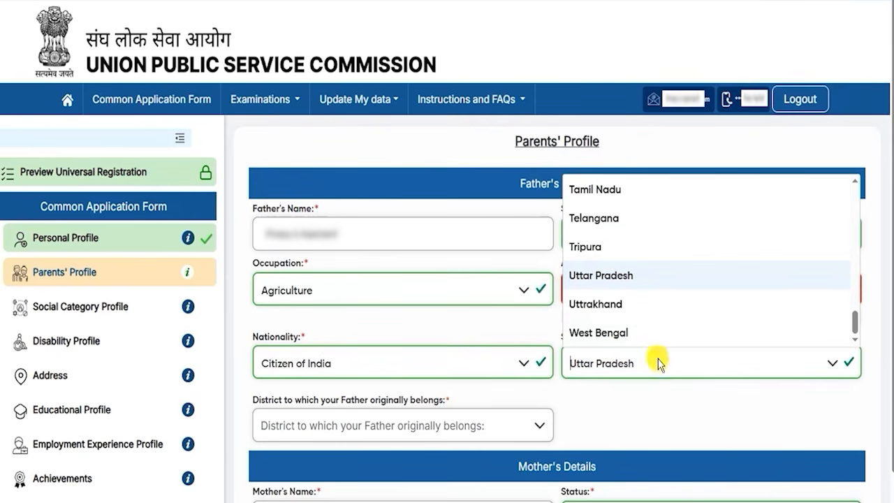
{"action": "left_click", "coordinate": [609, 273]}
{"action": "left_click", "coordinate": [332, 425]}
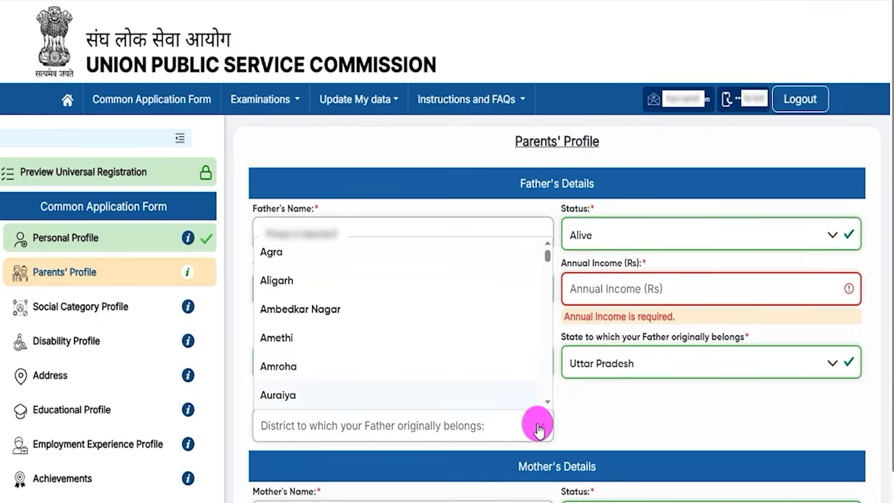
{"action": "left_click", "coordinate": [577, 419]}
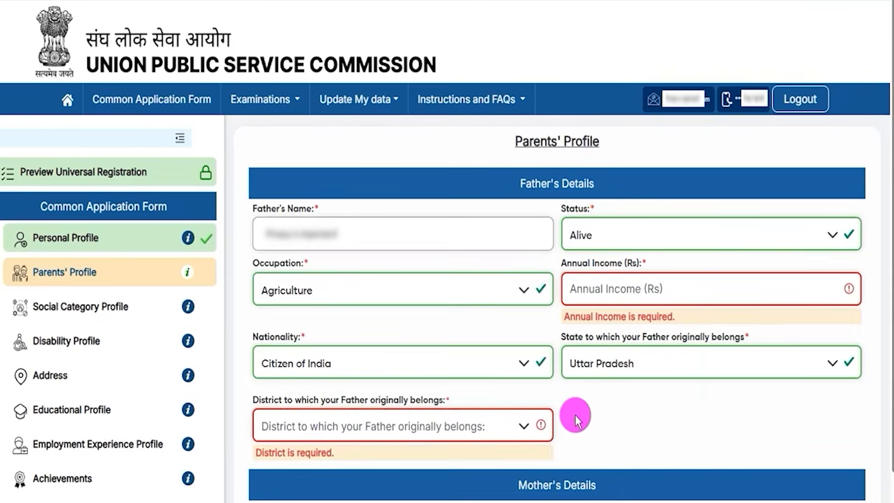
Step: Select Alive as the mother's status and Agriculture as her occupation, and check her annual income field
{"action": "left_click_drag", "start_coordinate": [515, 484], "coordinate": [586, 485]}
{"action": "scroll", "coordinate": [615, 457], "scroll_direction": "down", "scroll_amount": 4}
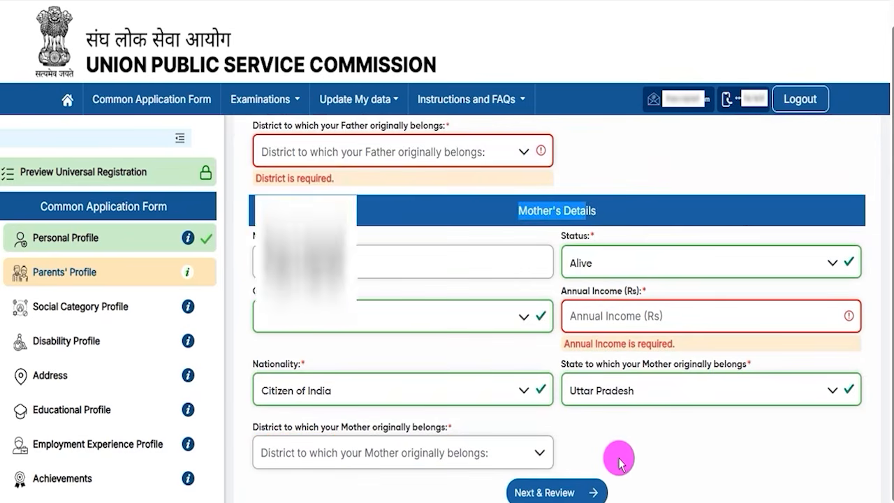
{"action": "left_click", "coordinate": [642, 454]}
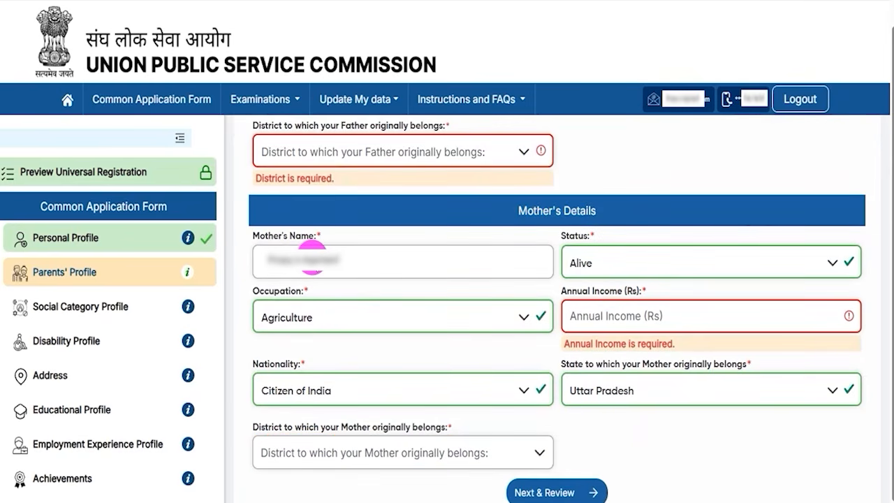
{"action": "left_click", "coordinate": [606, 261]}
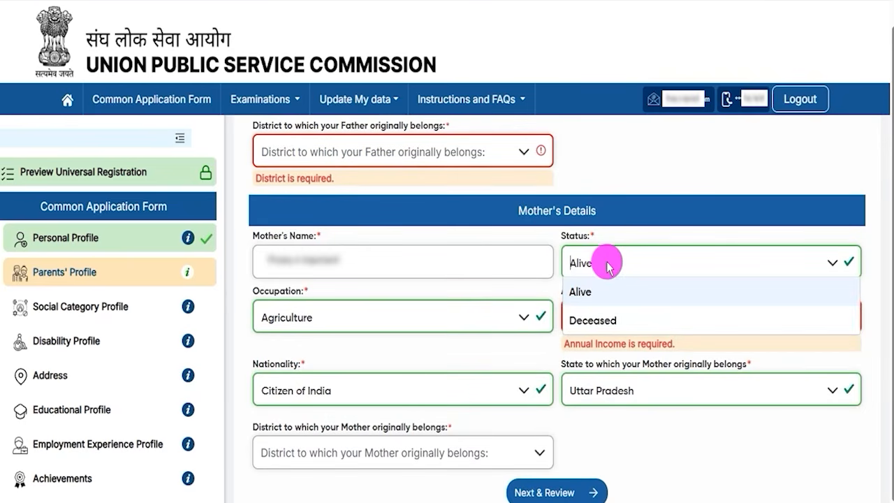
{"action": "left_click", "coordinate": [591, 297]}
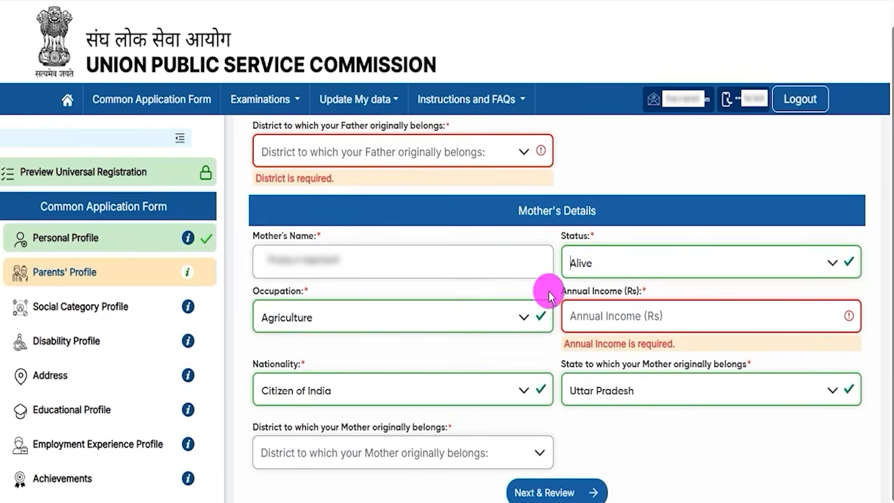
{"action": "left_click", "coordinate": [320, 321]}
{"action": "left_click", "coordinate": [291, 377]}
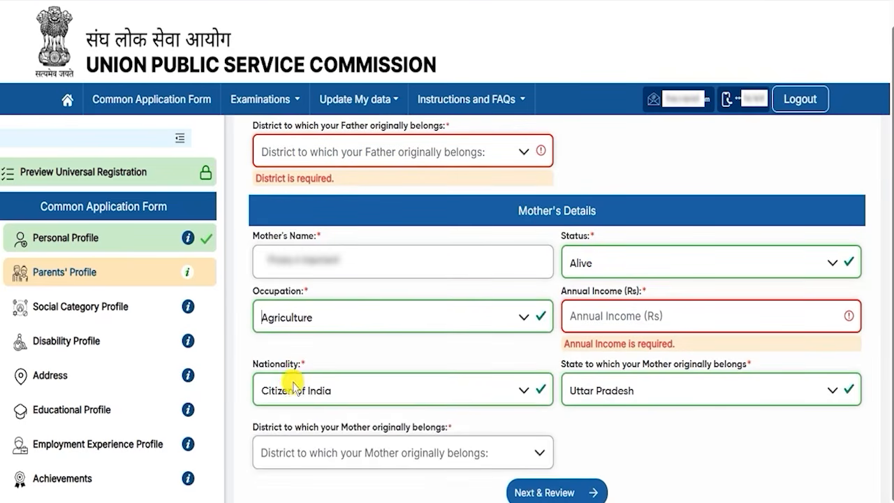
{"action": "left_click_drag", "start_coordinate": [581, 292], "coordinate": [605, 309]}
{"action": "left_click", "coordinate": [605, 309]}
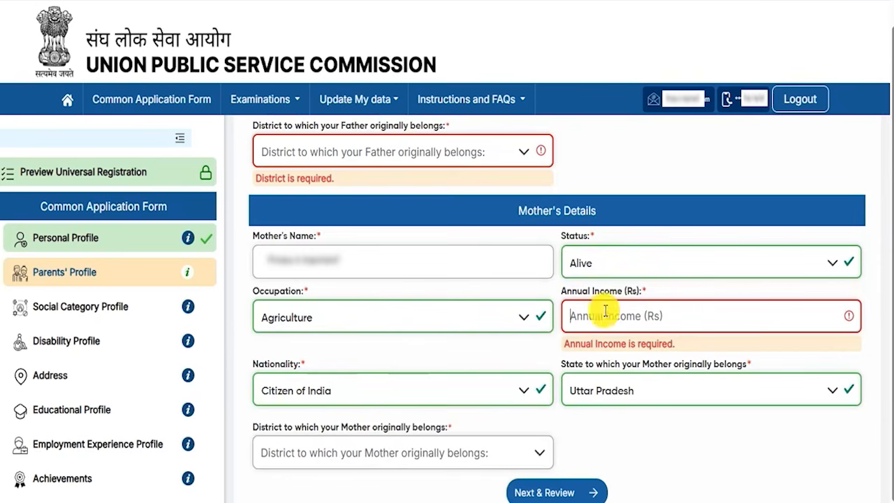
Step: Set the mother's nationality to Citizen of India and check the lists for her state and district of origin
{"action": "left_click", "coordinate": [309, 381]}
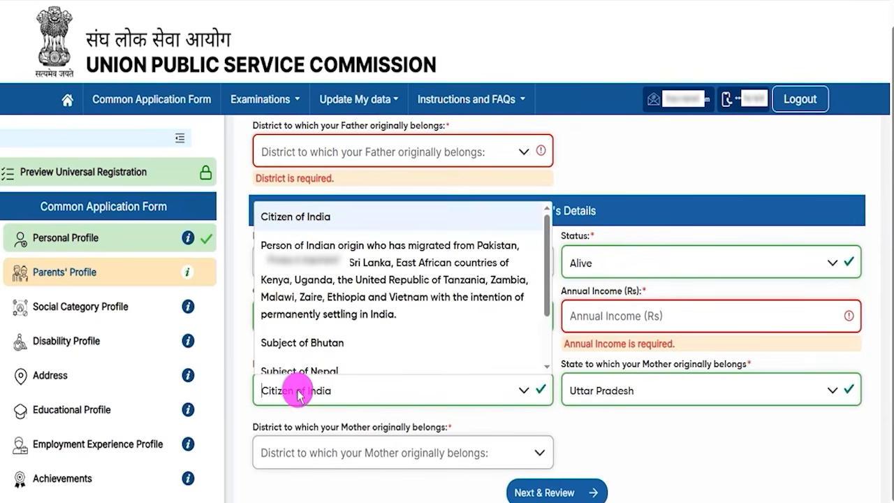
{"action": "left_click", "coordinate": [295, 215]}
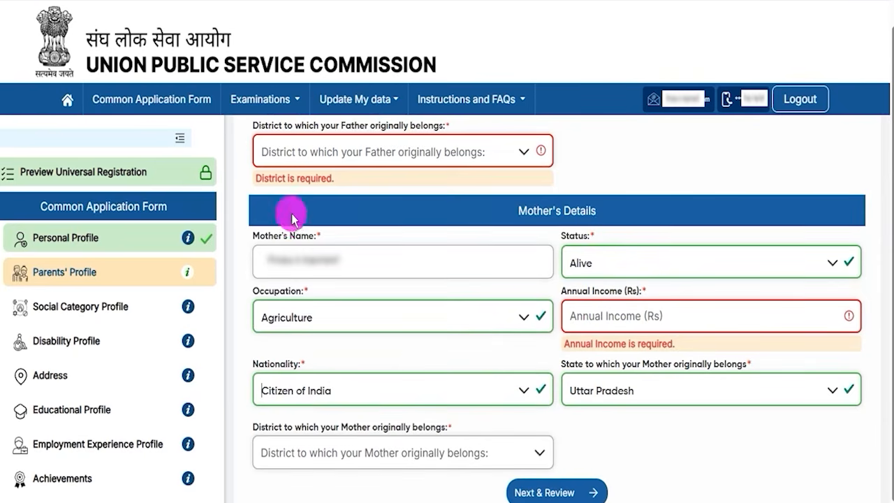
{"action": "left_click", "coordinate": [649, 400]}
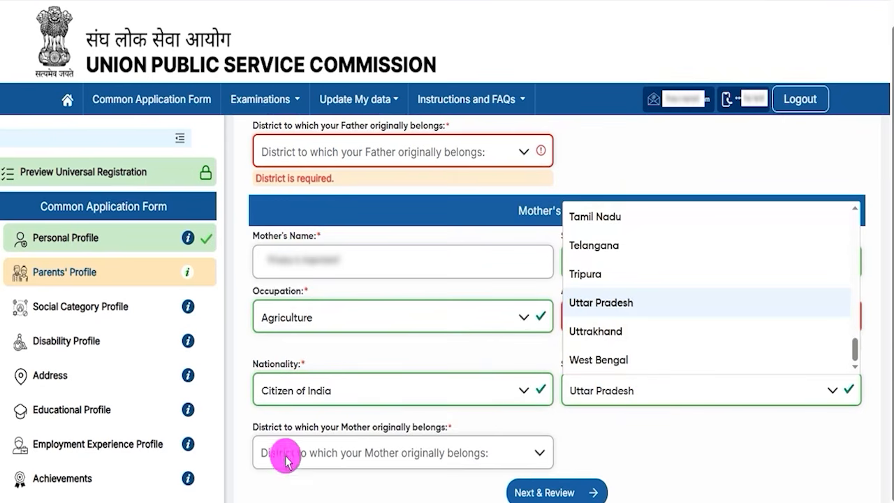
{"action": "left_click", "coordinate": [333, 458]}
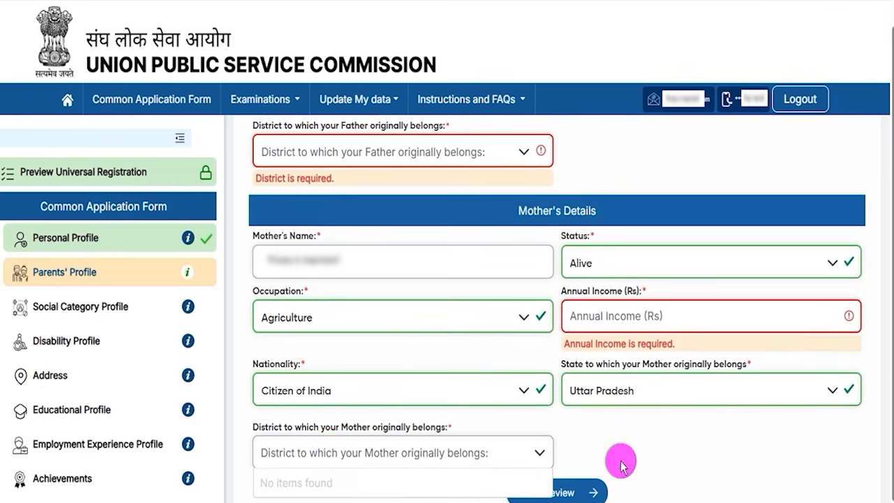
{"action": "left_click", "coordinate": [662, 451]}
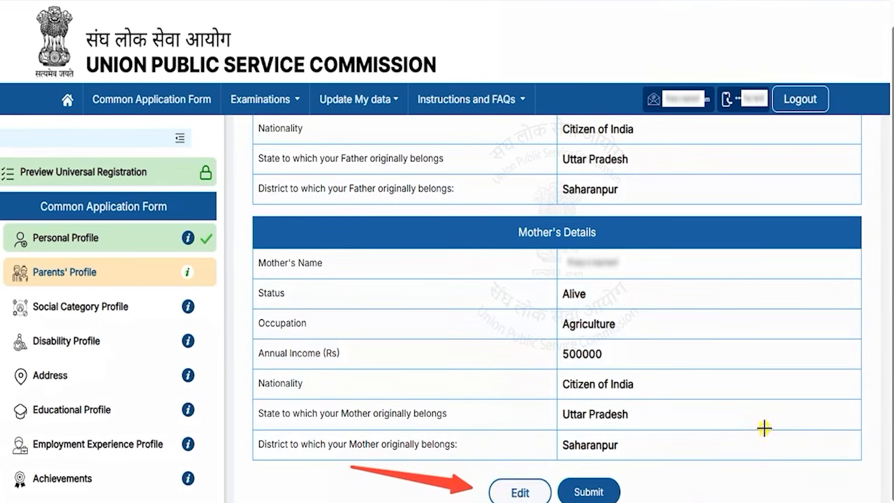
Step: Submit the reviewed Parents' Profile and choose ST as the community in the Social Category Profile
{"action": "left_click", "coordinate": [595, 491]}
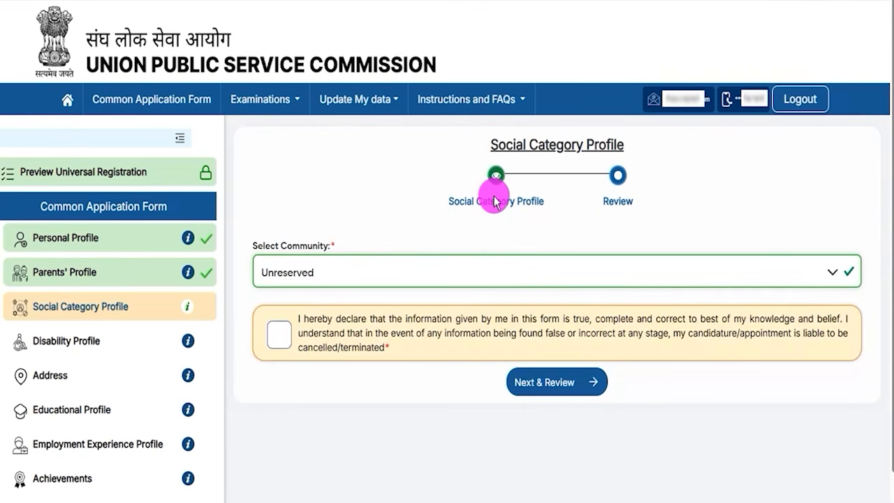
{"action": "left_click_drag", "start_coordinate": [506, 144], "coordinate": [610, 145]}
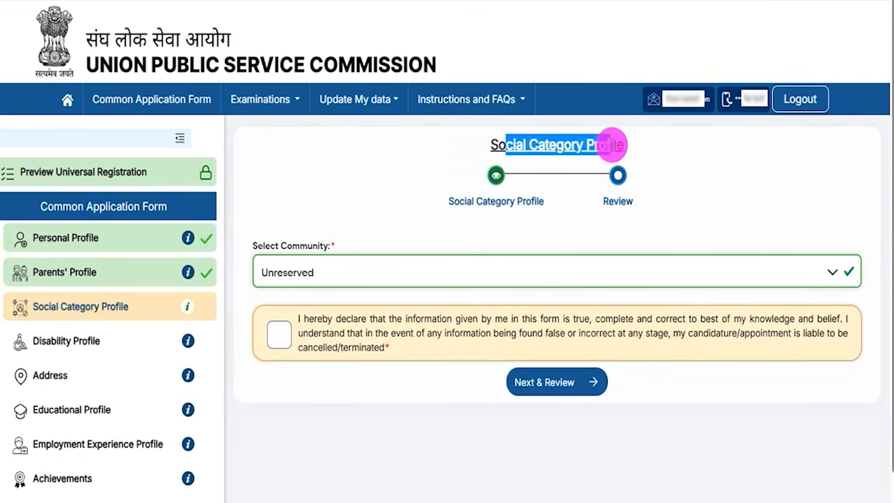
{"action": "left_click", "coordinate": [346, 276]}
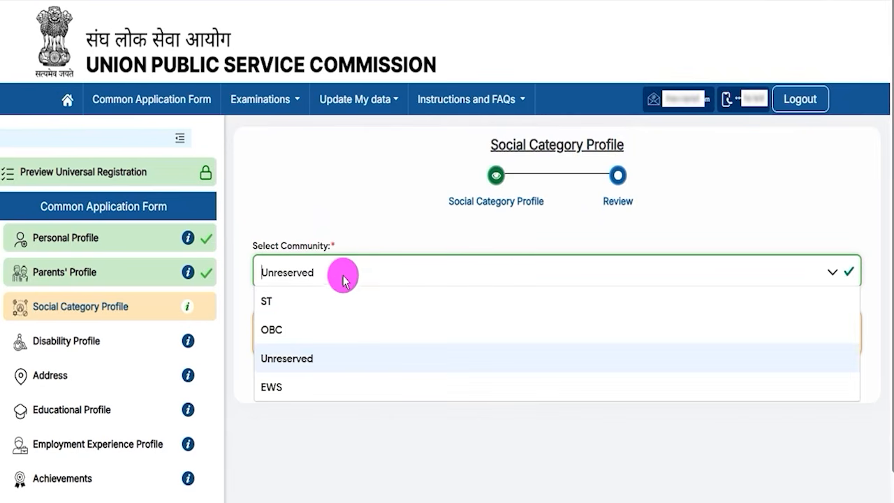
{"action": "left_click", "coordinate": [269, 302]}
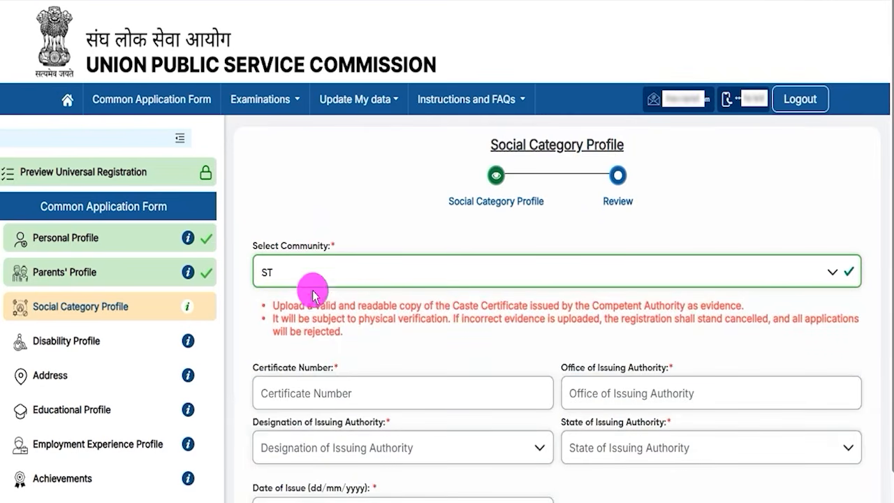
Step: Examine the certificate number and office of issuing authority fields required for the ST caste certificate
{"action": "left_click_drag", "start_coordinate": [265, 367], "coordinate": [312, 367]}
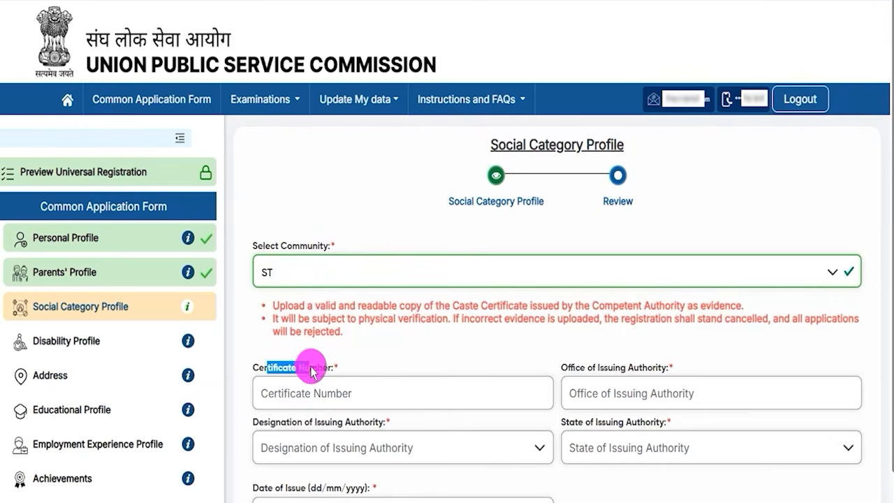
{"action": "left_click", "coordinate": [316, 391]}
{"action": "left_click_drag", "start_coordinate": [586, 367], "coordinate": [624, 393]}
{"action": "left_click", "coordinate": [624, 393]}
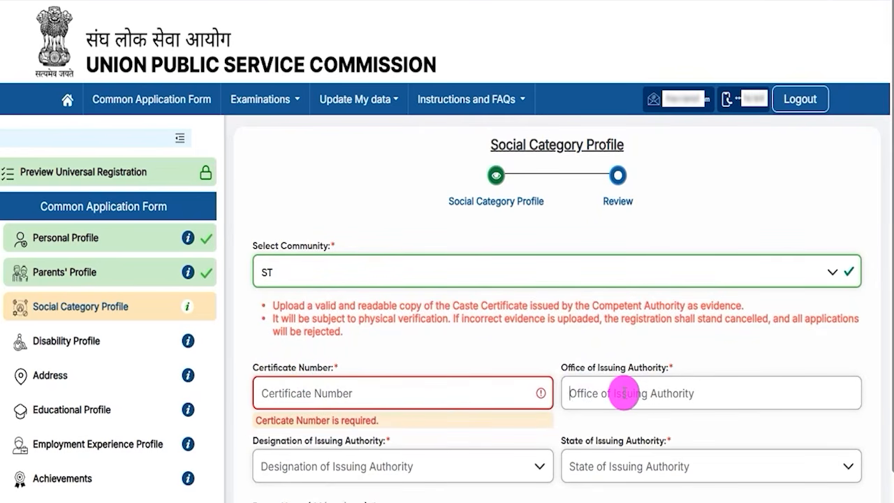
{"action": "scroll", "coordinate": [625, 391], "scroll_direction": "down", "scroll_amount": 4}
{"action": "scroll", "coordinate": [625, 391], "scroll_direction": "up", "scroll_amount": 1}
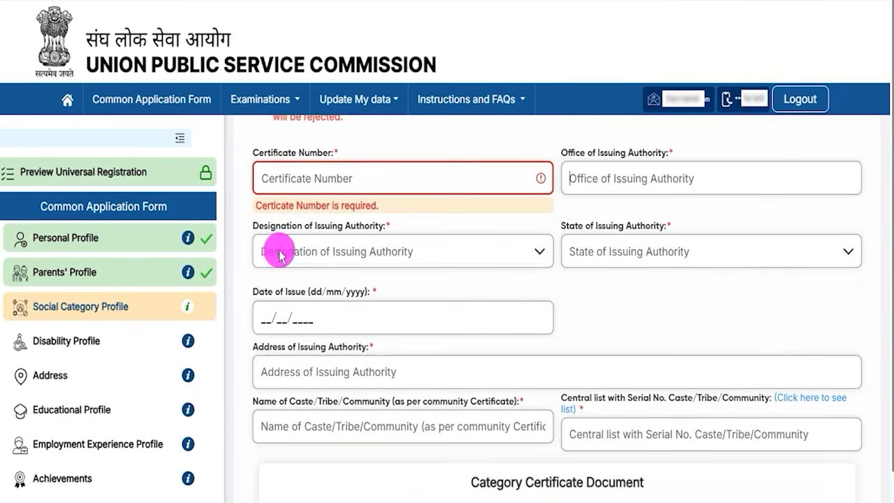
Step: Set the caste certificate's issuing authority designation to Collector and its state to Uttar Pradesh
{"action": "left_click_drag", "start_coordinate": [271, 233], "coordinate": [363, 223]}
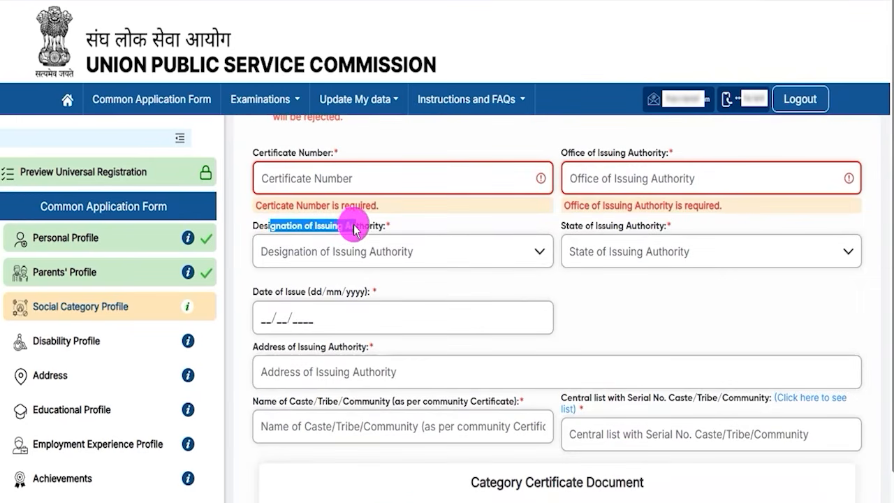
{"action": "left_click", "coordinate": [327, 253]}
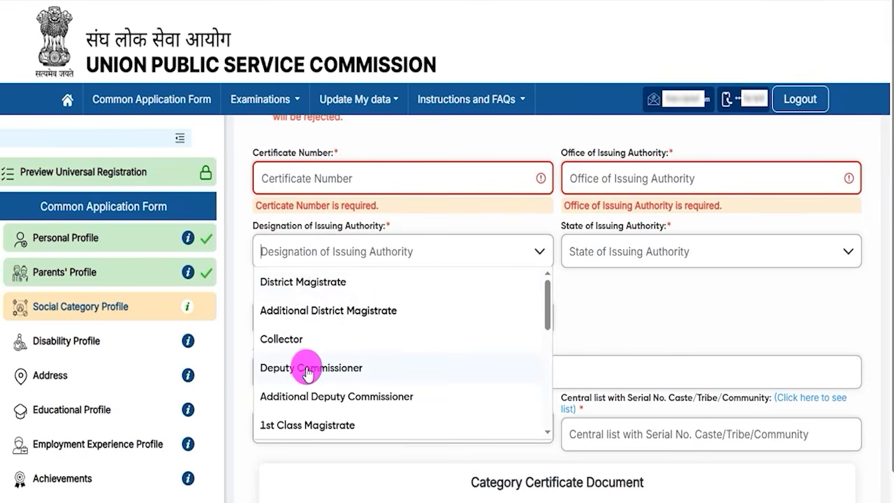
{"action": "left_click", "coordinate": [290, 344]}
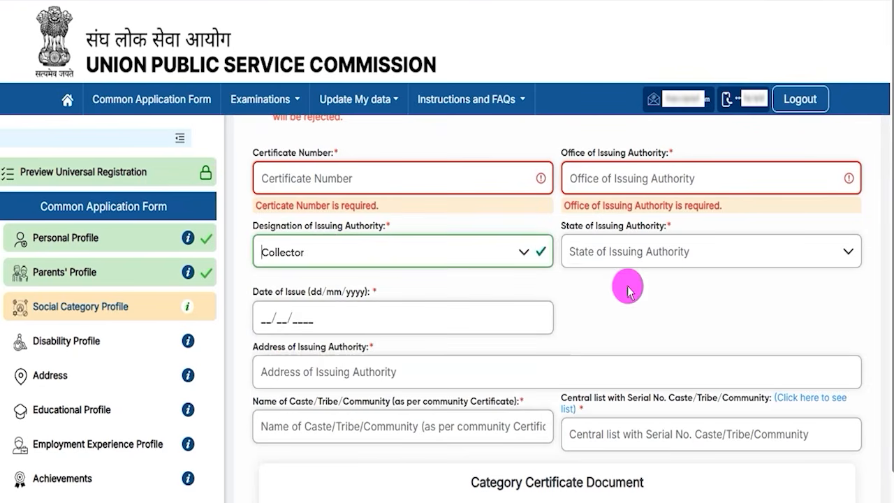
{"action": "left_click", "coordinate": [676, 251]}
{"action": "scroll", "coordinate": [649, 335], "scroll_direction": "down", "scroll_amount": 10}
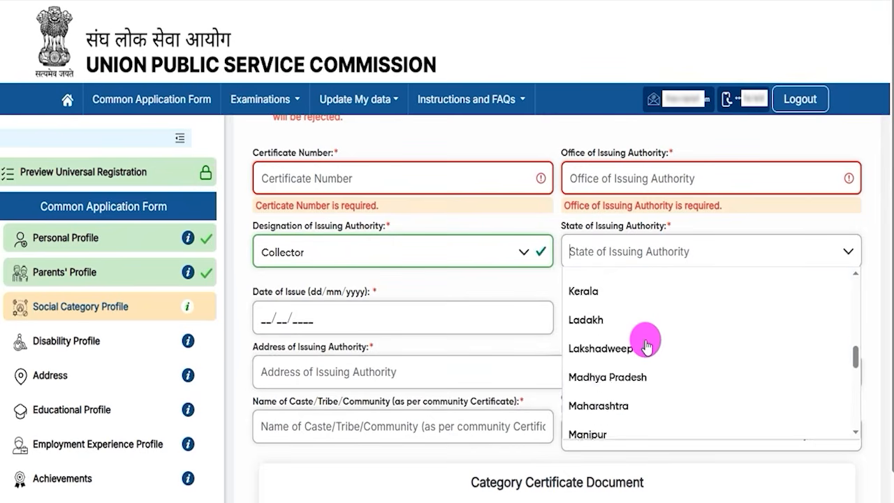
{"action": "scroll", "coordinate": [599, 412], "scroll_direction": "down", "scroll_amount": 2}
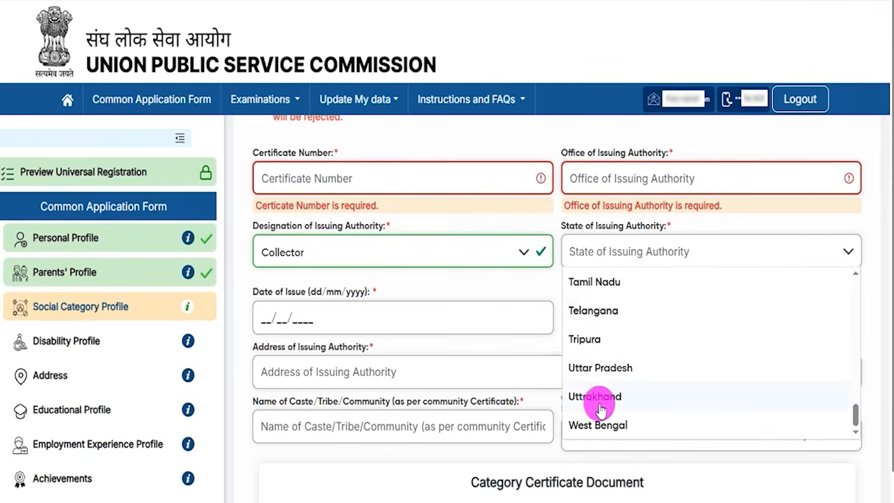
{"action": "left_click", "coordinate": [607, 370]}
Step: Examine the certificate's date of issue, issuing authority address, caste or tribe name and central list serial number fields
{"action": "left_click", "coordinate": [267, 318]}
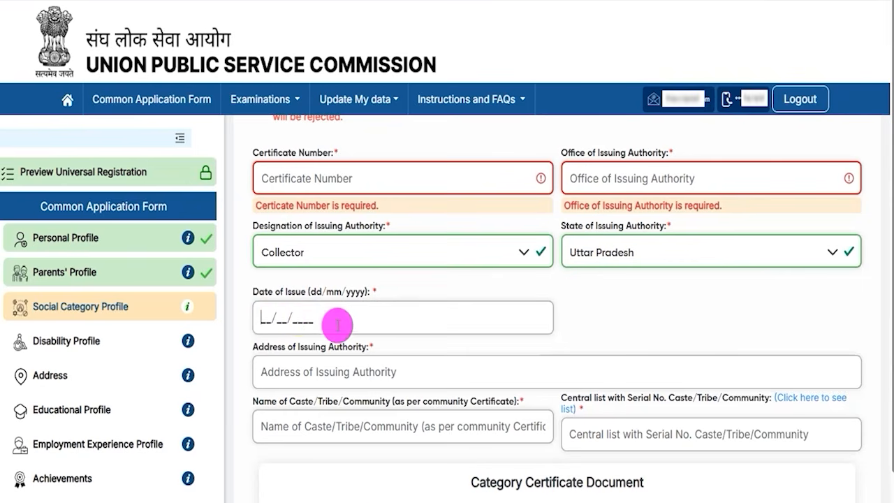
{"action": "scroll", "coordinate": [333, 322], "scroll_direction": "down", "scroll_amount": 2}
{"action": "left_click_drag", "start_coordinate": [279, 203], "coordinate": [337, 246]}
{"action": "left_click", "coordinate": [332, 251]}
{"action": "left_click", "coordinate": [333, 252]}
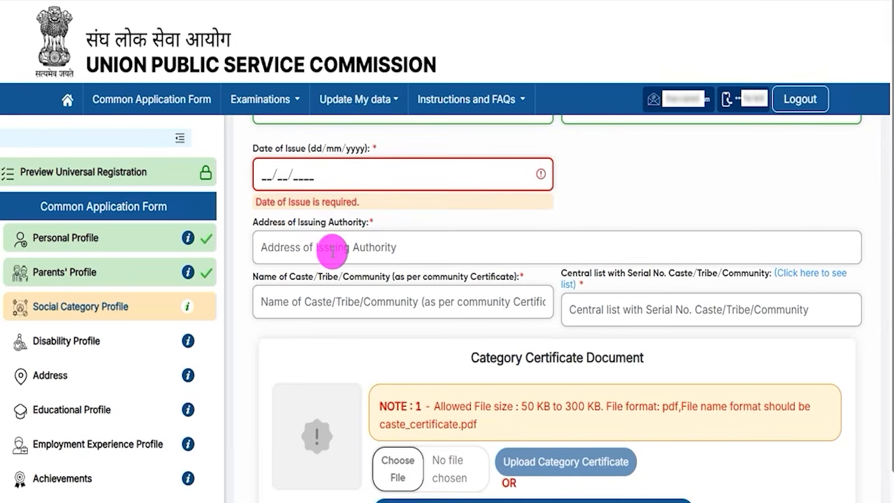
{"action": "left_click_drag", "start_coordinate": [285, 278], "coordinate": [360, 321]}
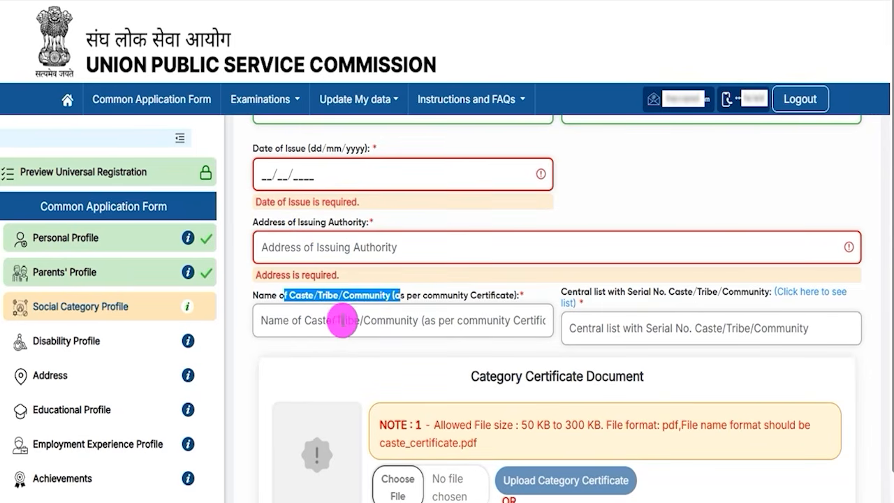
{"action": "left_click", "coordinate": [305, 323]}
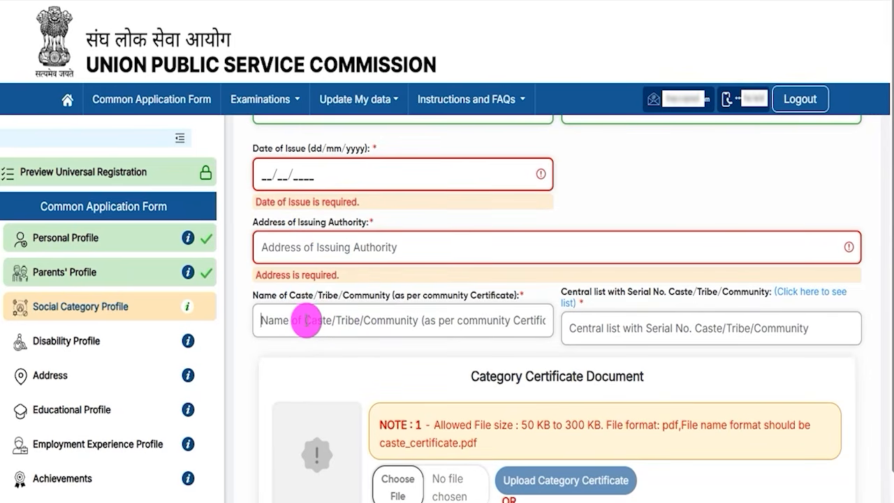
{"action": "left_click", "coordinate": [373, 296]}
{"action": "left_click_drag", "start_coordinate": [264, 295], "coordinate": [303, 296]}
{"action": "left_click", "coordinate": [311, 318]}
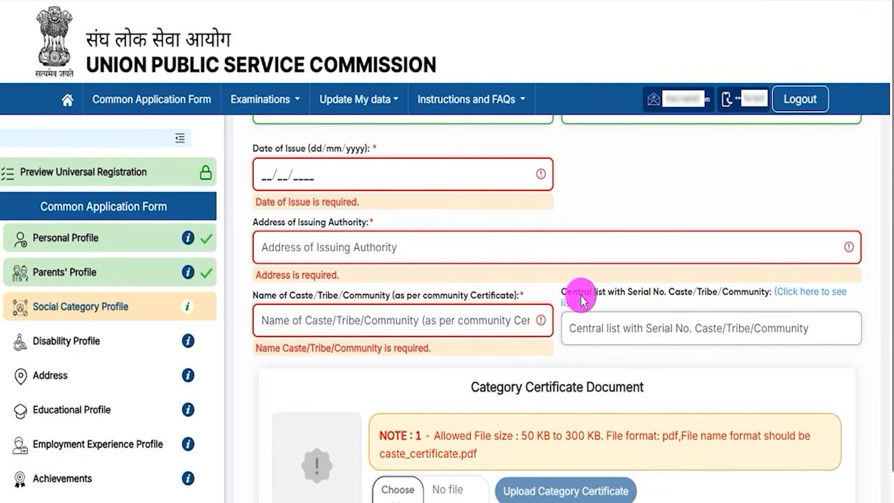
{"action": "left_click", "coordinate": [674, 330]}
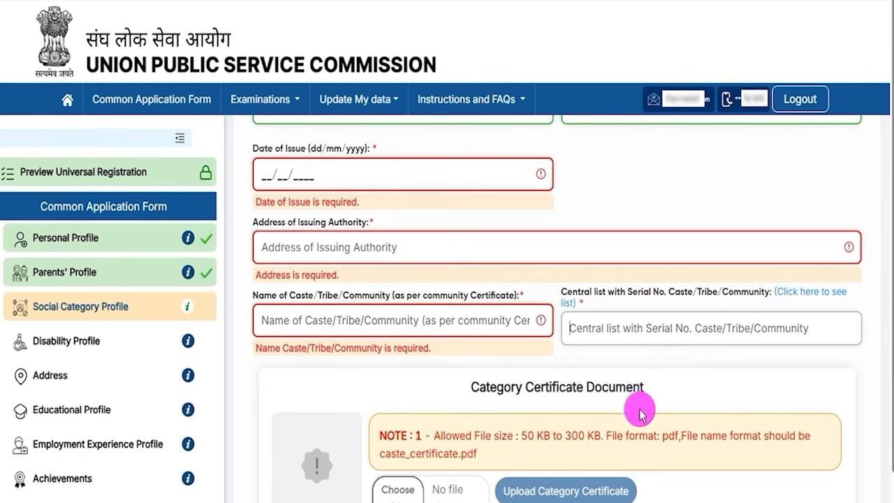
Step: Examine the category certificate upload note for the allowed file size, file format and required file name
{"action": "scroll", "coordinate": [651, 395], "scroll_direction": "down", "scroll_amount": 3}
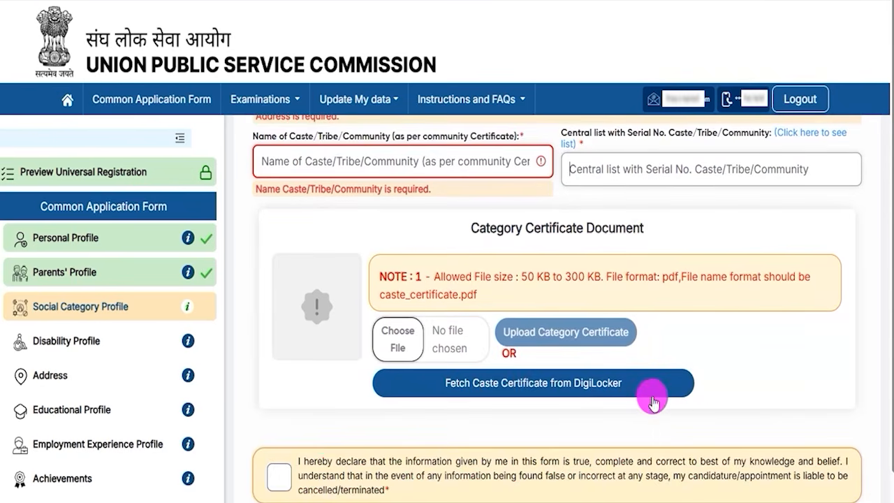
{"action": "left_click_drag", "start_coordinate": [527, 282], "coordinate": [606, 292]}
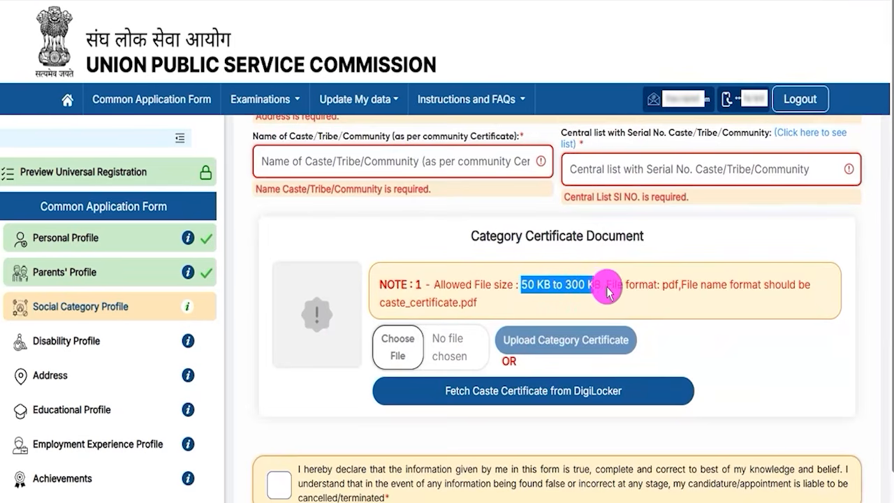
{"action": "left_click_drag", "start_coordinate": [662, 285], "coordinate": [733, 295]}
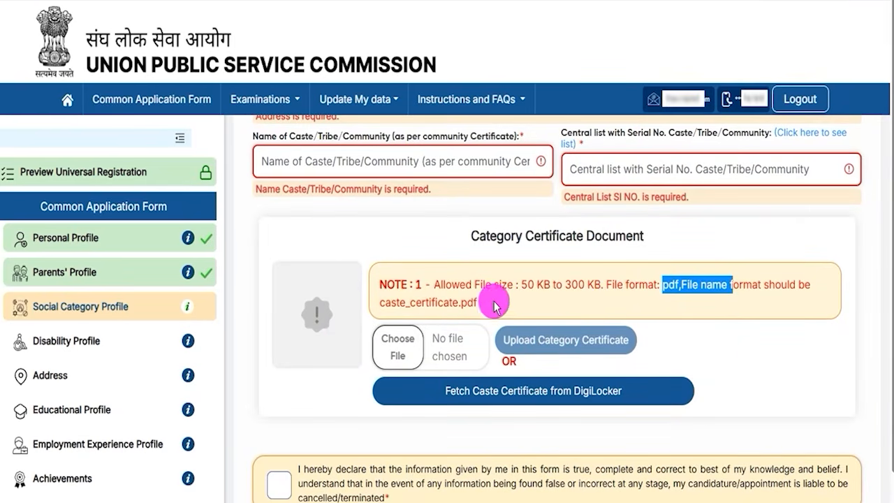
{"action": "left_click_drag", "start_coordinate": [382, 308], "coordinate": [443, 309]}
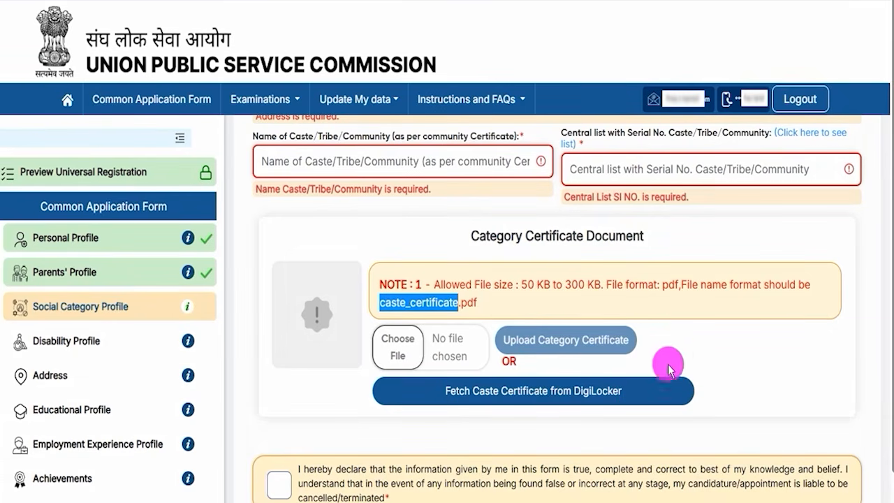
Step: Accept the declaration in the Social Category Profile, proceed to its review and submit the profile
{"action": "scroll", "coordinate": [678, 356], "scroll_direction": "down", "scroll_amount": 1}
{"action": "scroll", "coordinate": [858, 415], "scroll_direction": "down", "scroll_amount": 2}
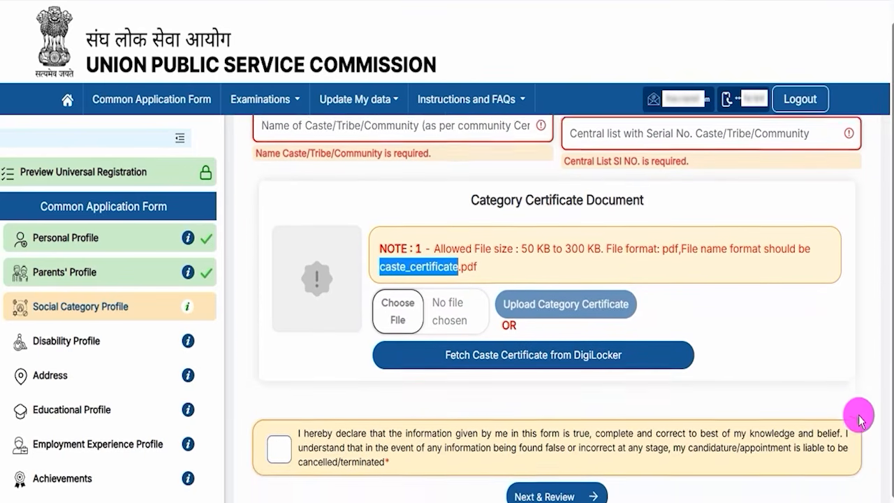
{"action": "left_click", "coordinate": [269, 443]}
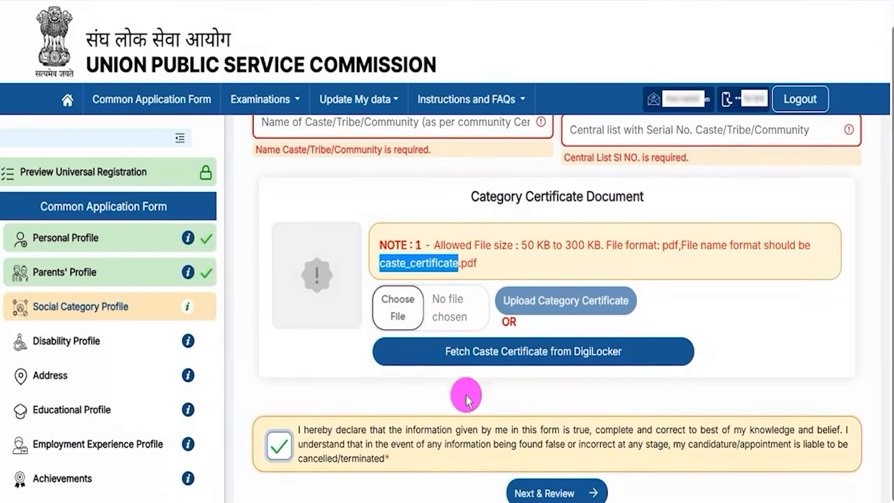
{"action": "left_click_drag", "start_coordinate": [790, 481], "coordinate": [611, 494]}
{"action": "left_click", "coordinate": [605, 494]}
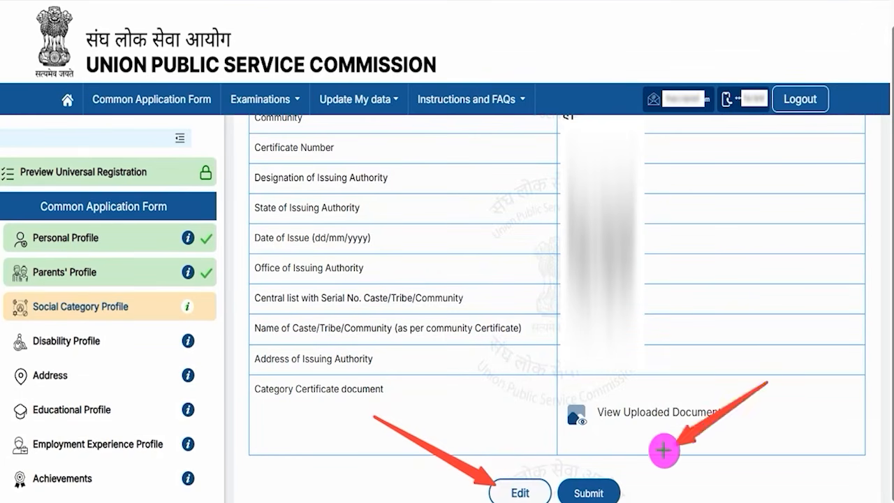
{"action": "left_click", "coordinate": [611, 485]}
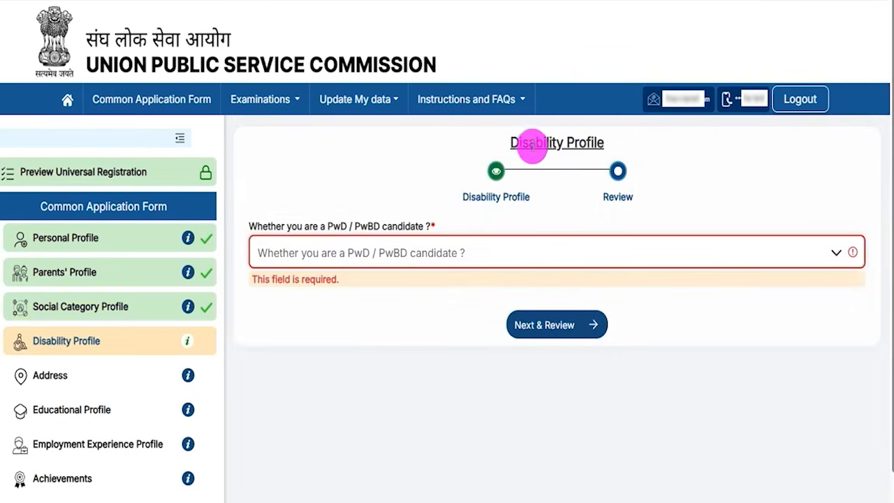
Step: In the Disability Profile, answer Yes to being a PwD / PwBD candidate and Yes to a disability of 40% or above
{"action": "left_click_drag", "start_coordinate": [524, 143], "coordinate": [585, 144]}
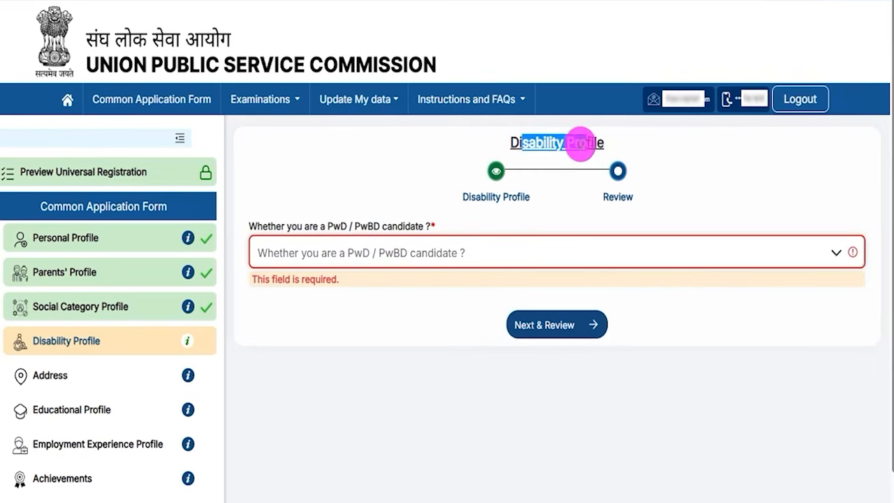
{"action": "left_click_drag", "start_coordinate": [298, 225], "coordinate": [399, 226]}
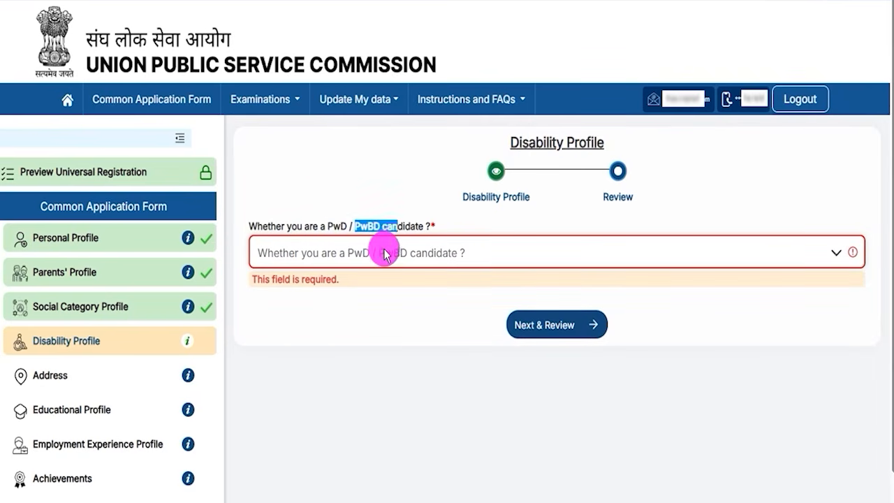
{"action": "left_click", "coordinate": [385, 252]}
{"action": "left_click", "coordinate": [269, 312]}
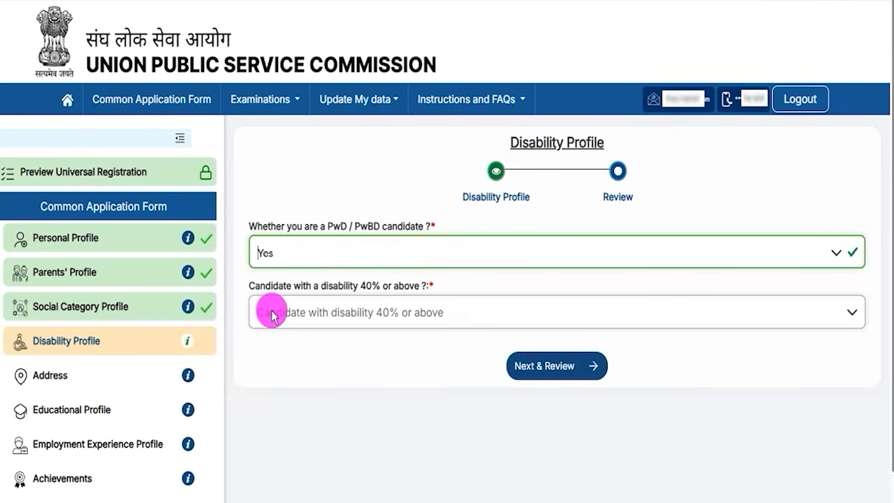
{"action": "left_click", "coordinate": [370, 319]}
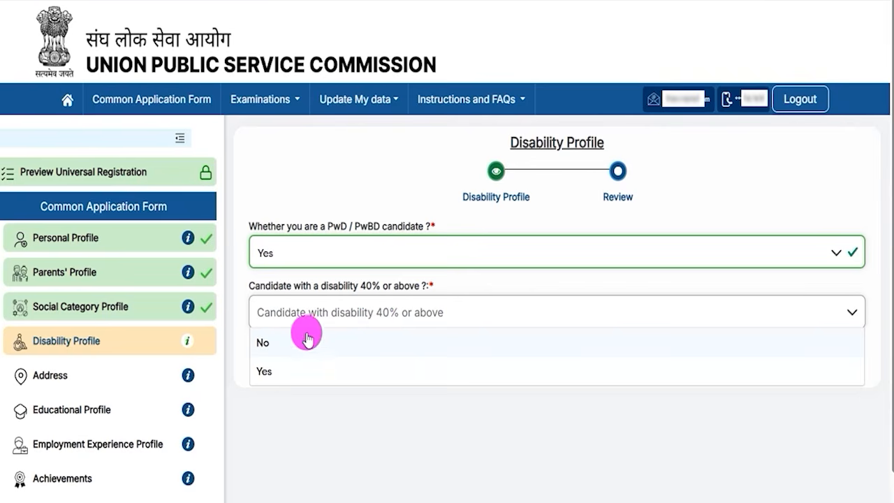
{"action": "left_click", "coordinate": [272, 371]}
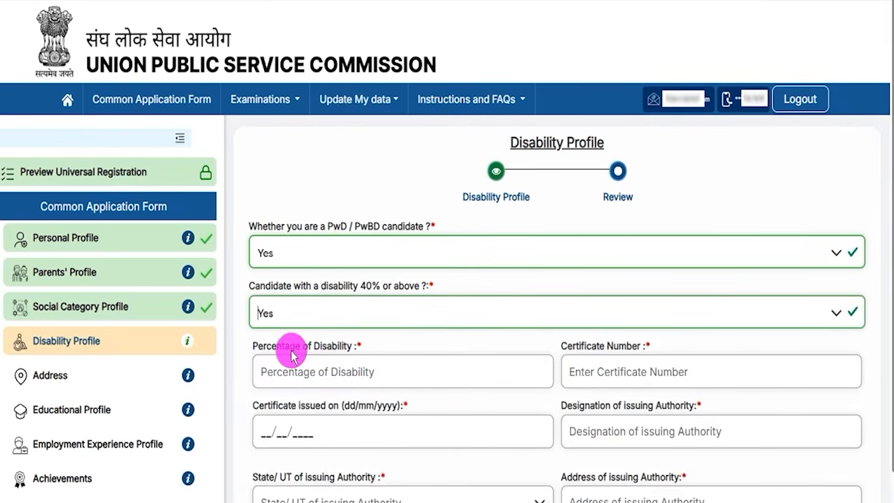
Step: Examine the disability percentage, certificate and issuing authority fields, the disability type, the certificate upload rules and the additional PwBD questions
{"action": "left_click_drag", "start_coordinate": [271, 345], "coordinate": [326, 345]}
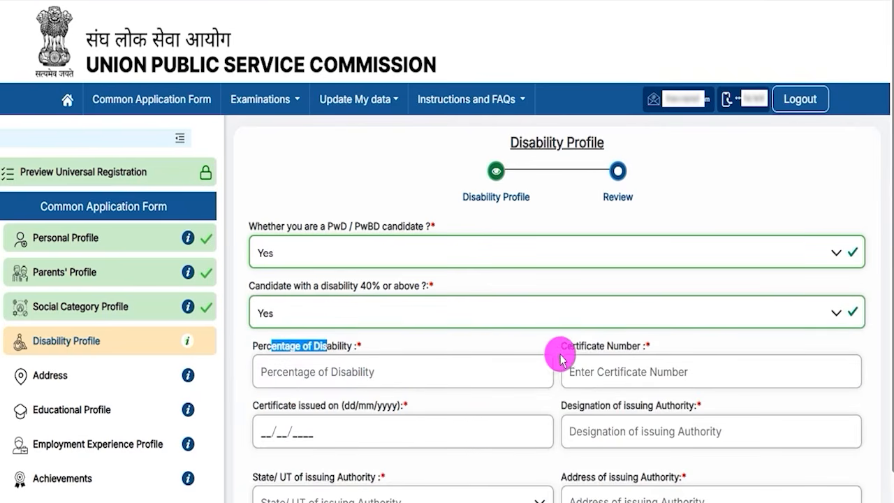
{"action": "left_click_drag", "start_coordinate": [574, 346], "coordinate": [619, 351]}
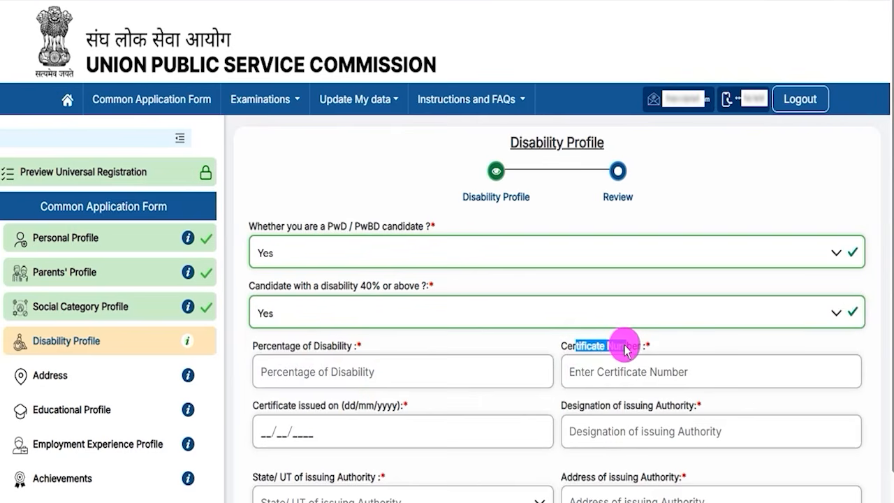
{"action": "left_click_drag", "start_coordinate": [287, 405], "coordinate": [328, 405]}
{"action": "scroll", "coordinate": [635, 414], "scroll_direction": "down", "scroll_amount": 2}
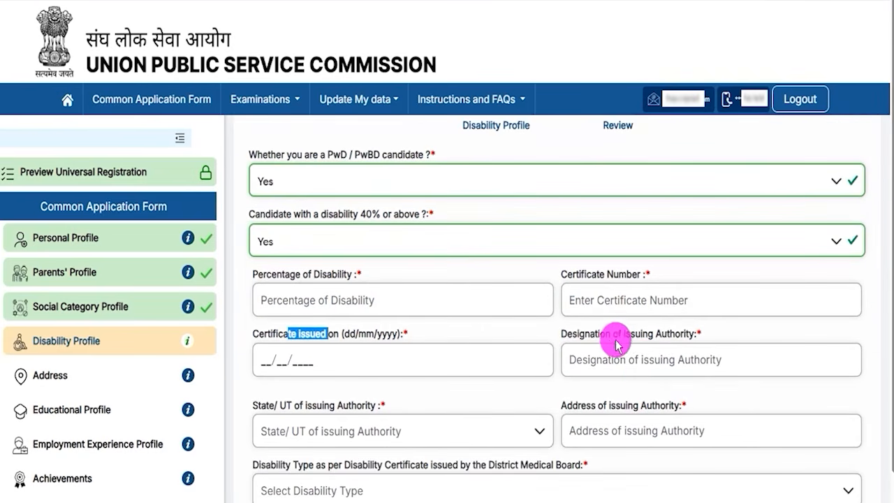
{"action": "left_click", "coordinate": [597, 341]}
{"action": "left_click_drag", "start_coordinate": [598, 338], "coordinate": [622, 353]}
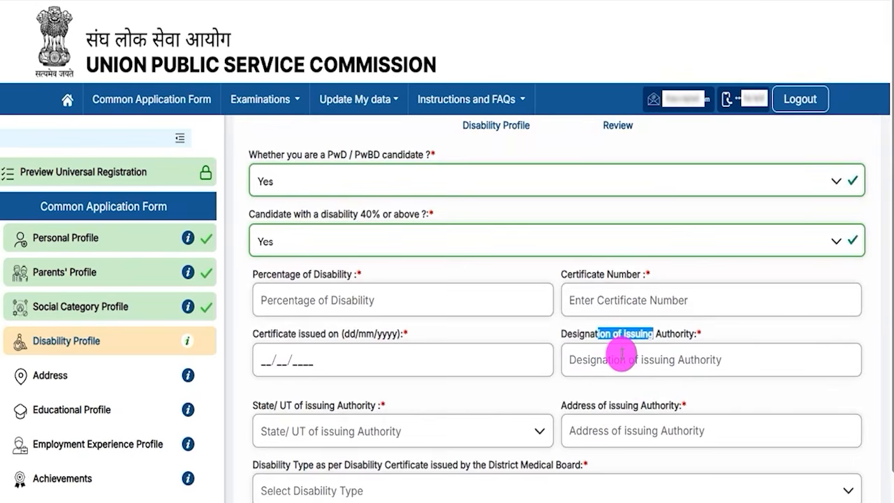
{"action": "scroll", "coordinate": [623, 353], "scroll_direction": "down", "scroll_amount": 2}
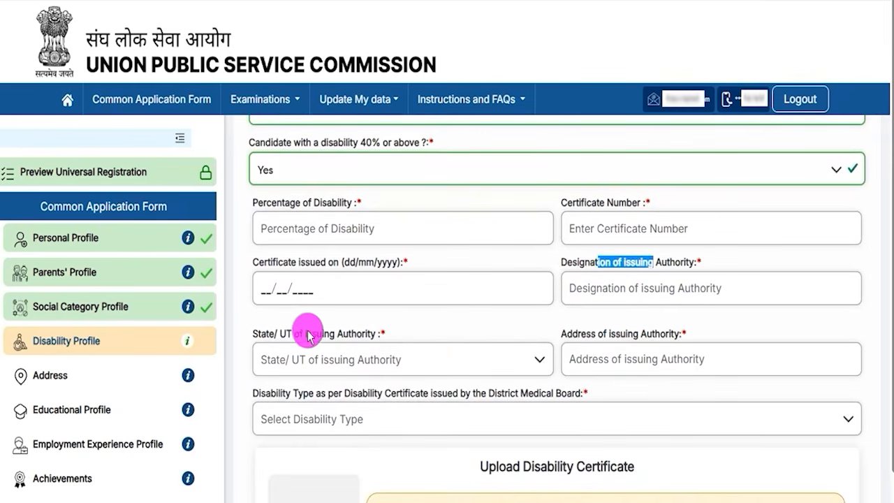
{"action": "left_click", "coordinate": [617, 342]}
{"action": "left_click_drag", "start_coordinate": [277, 395], "coordinate": [413, 417]}
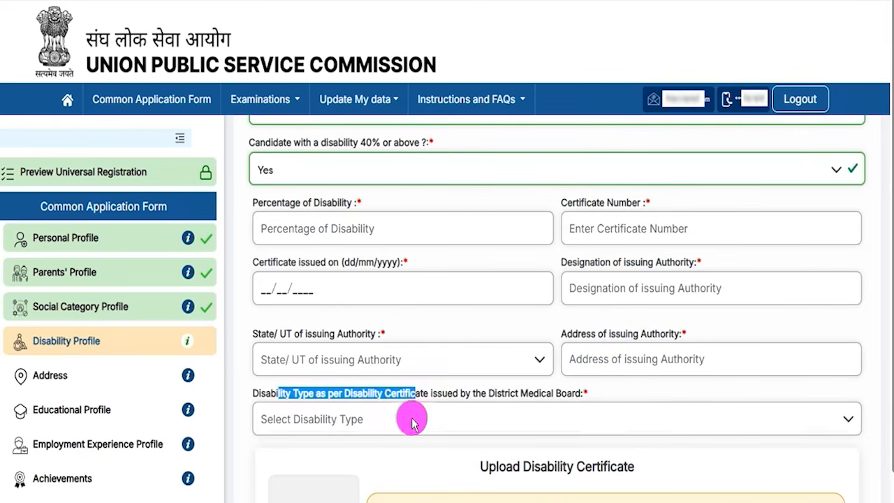
{"action": "scroll", "coordinate": [462, 428], "scroll_direction": "down", "scroll_amount": 1}
{"action": "scroll", "coordinate": [459, 427], "scroll_direction": "down", "scroll_amount": 2}
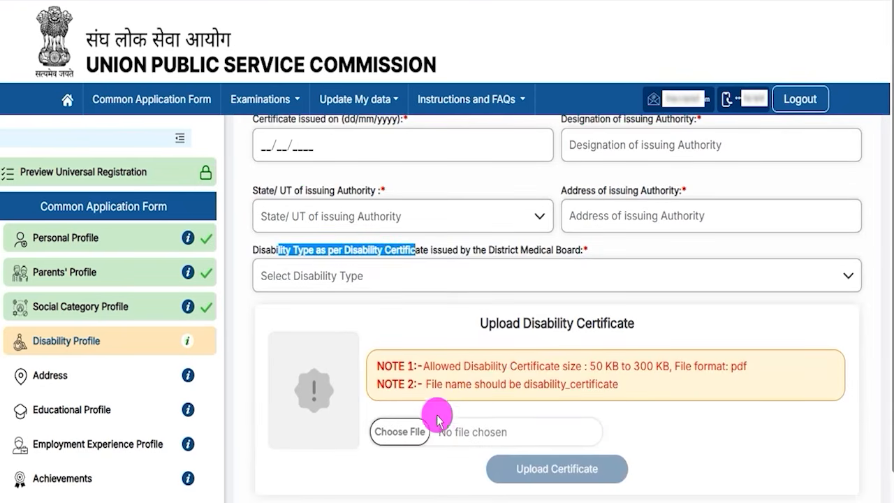
{"action": "scroll", "coordinate": [435, 409], "scroll_direction": "down", "scroll_amount": 3}
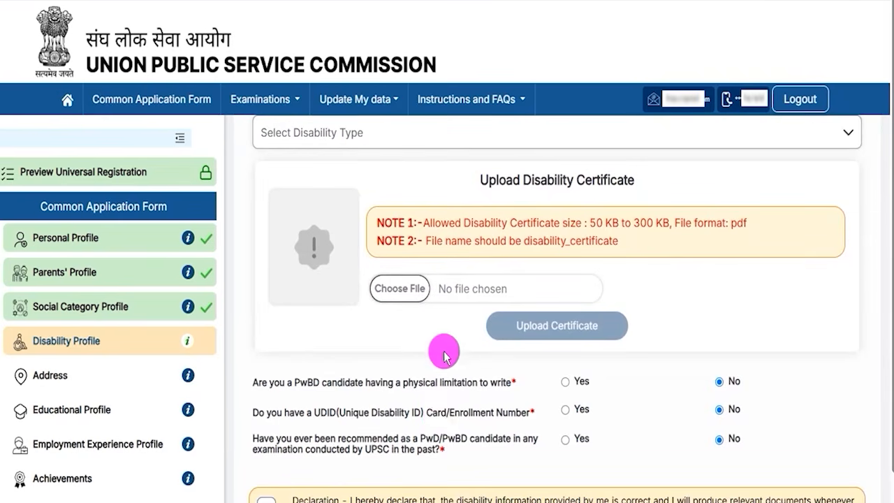
Step: Set the PwD / PwBD candidate answer to No and read the question about past UPSC recommendations
{"action": "scroll", "coordinate": [443, 336], "scroll_direction": "up", "scroll_amount": 5}
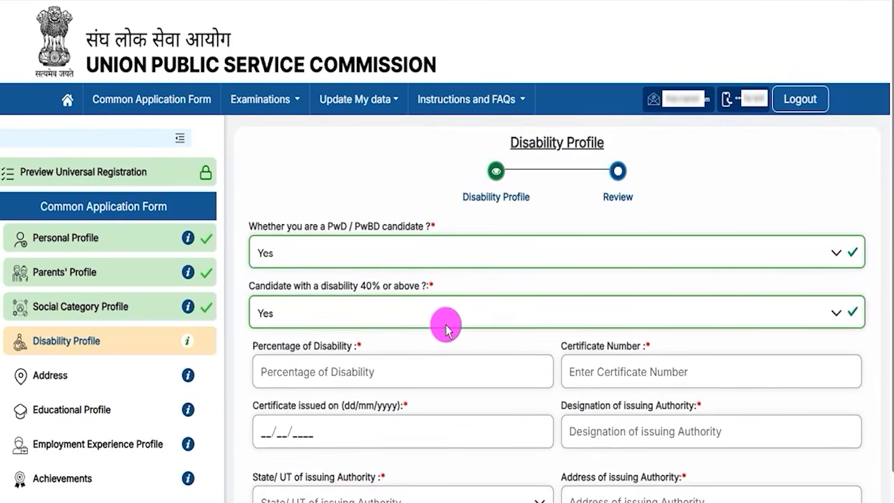
{"action": "left_click", "coordinate": [329, 252]}
{"action": "left_click", "coordinate": [266, 283]}
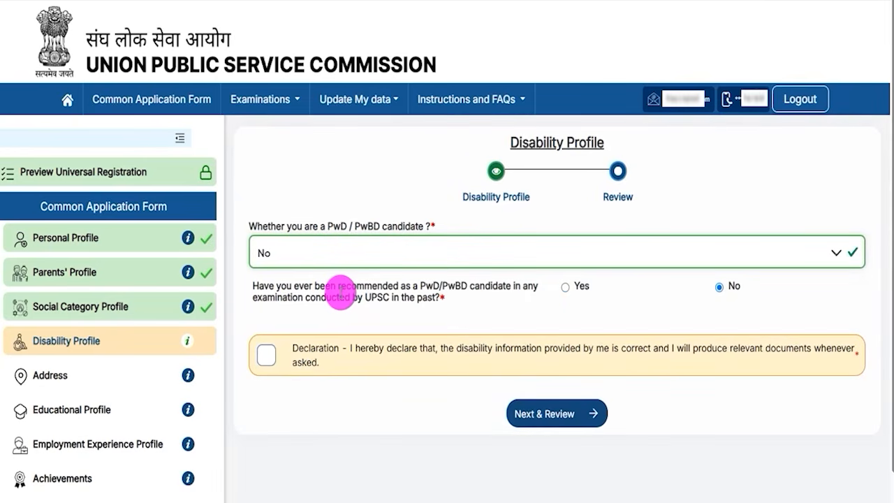
{"action": "left_click_drag", "start_coordinate": [348, 288], "coordinate": [433, 289]}
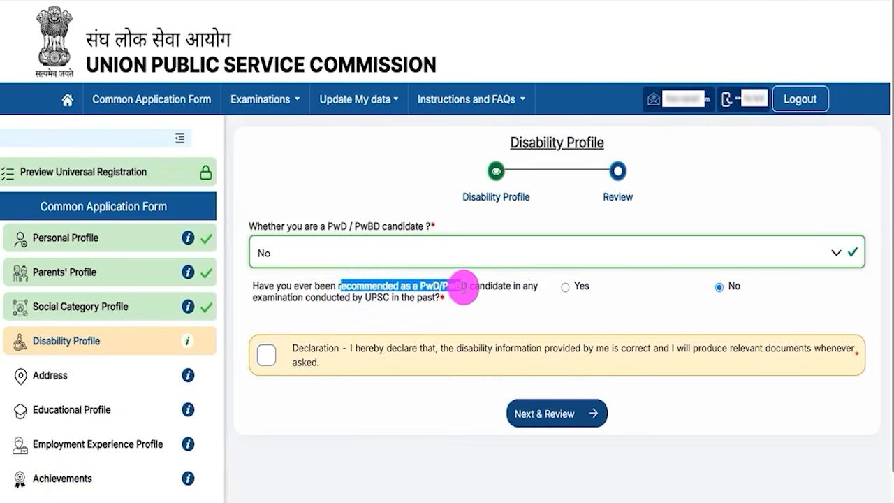
{"action": "left_click_drag", "start_coordinate": [373, 302], "coordinate": [393, 295]}
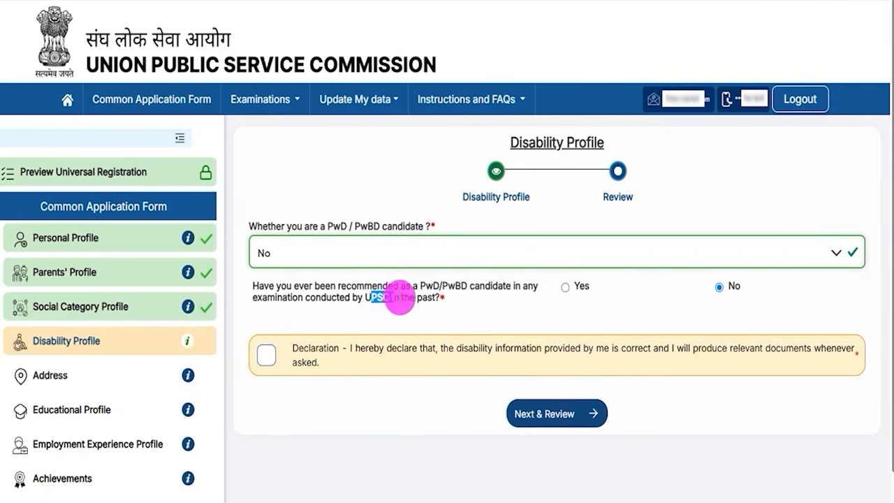
Step: Try Yes for the past PwD/PwBD recommendation, examine the examination name, roll number and year fields, and restore No
{"action": "left_click", "coordinate": [565, 287]}
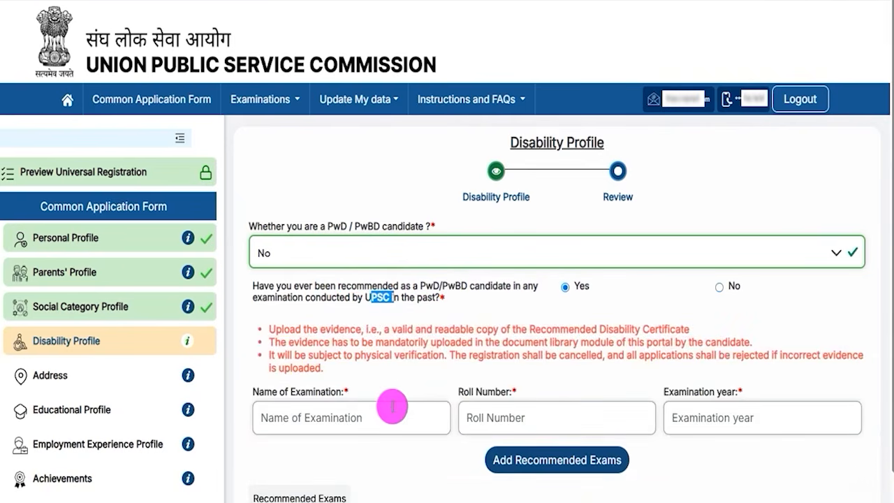
{"action": "left_click_drag", "start_coordinate": [272, 393], "coordinate": [318, 395]}
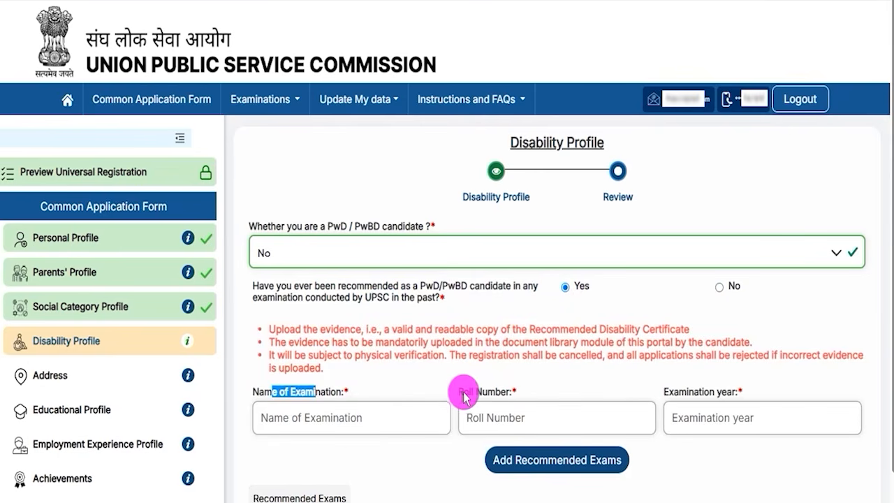
{"action": "left_click_drag", "start_coordinate": [464, 392], "coordinate": [503, 392]}
{"action": "left_click_drag", "start_coordinate": [678, 392], "coordinate": [722, 392]}
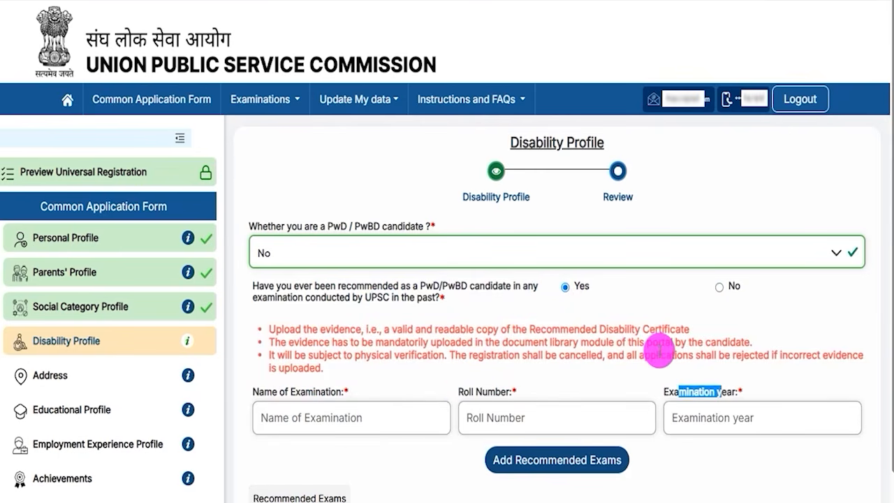
{"action": "left_click", "coordinate": [719, 287]}
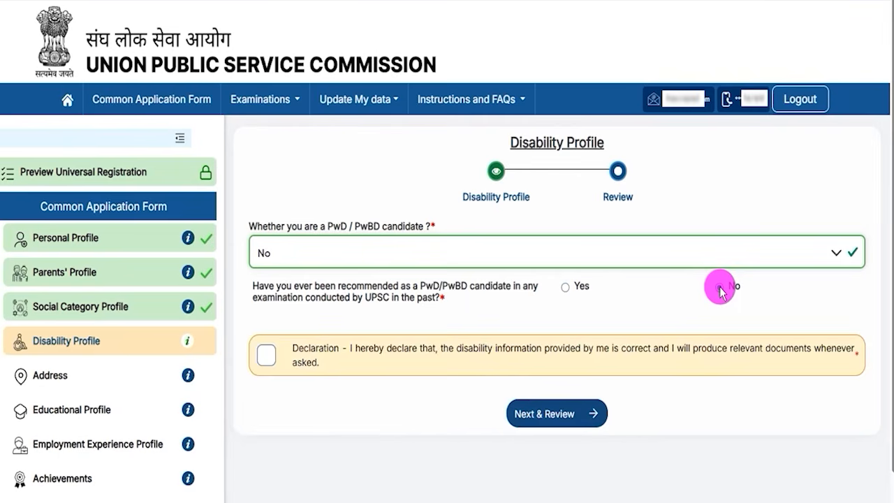
Step: Accept the disability declaration, review the Disability Profile details and submit the profile
{"action": "left_click", "coordinate": [260, 356]}
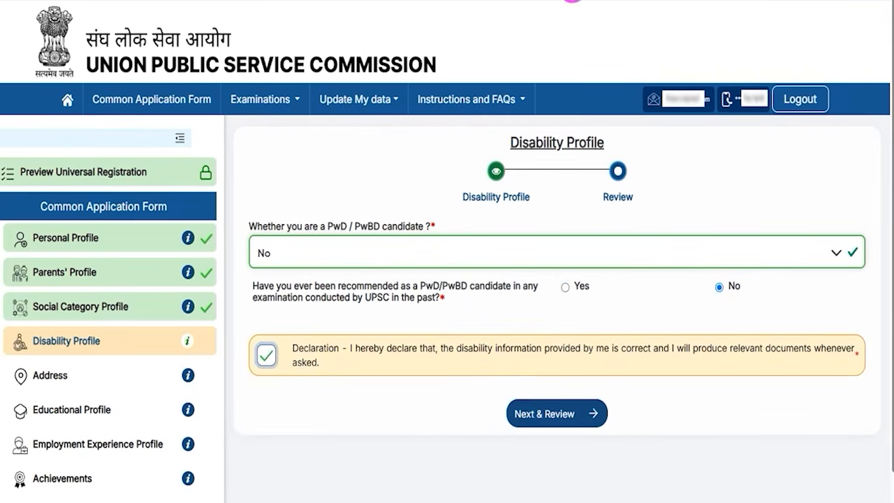
{"action": "left_click_drag", "start_coordinate": [296, 382], "coordinate": [479, 395]}
{"action": "left_click", "coordinate": [531, 414]}
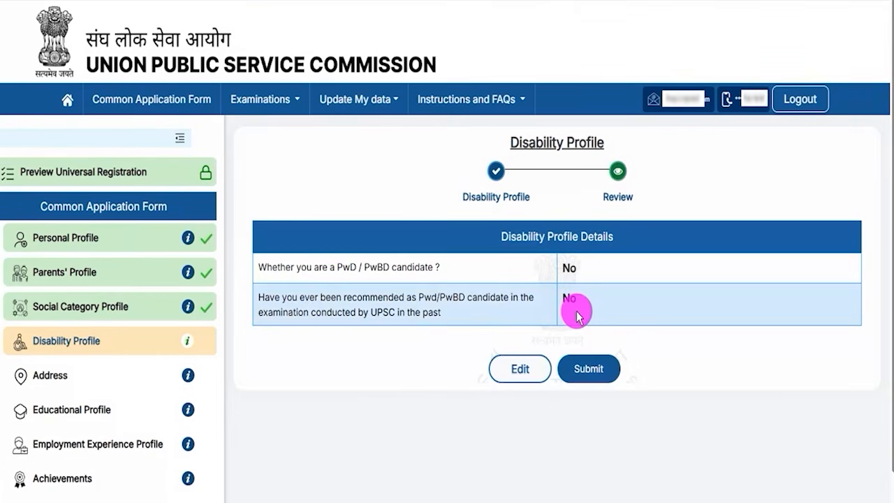
{"action": "left_click_drag", "start_coordinate": [508, 236], "coordinate": [598, 234]}
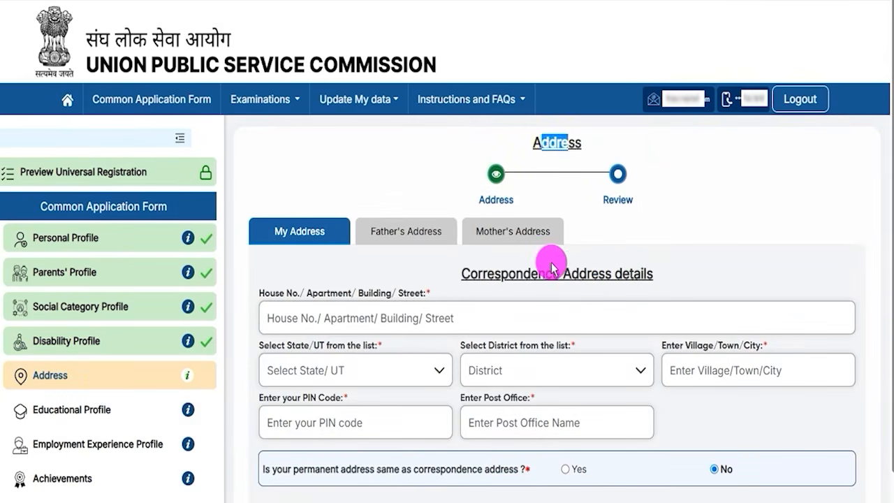
Step: Examine the correspondence and permanent address sections of the applicant's own address form
{"action": "scroll", "coordinate": [550, 262], "scroll_direction": "down", "scroll_amount": 1}
{"action": "left_click_drag", "start_coordinate": [467, 202], "coordinate": [628, 203]}
{"action": "scroll", "coordinate": [471, 234], "scroll_direction": "down", "scroll_amount": 1}
{"action": "scroll", "coordinate": [471, 234], "scroll_direction": "down", "scroll_amount": 2}
{"action": "left_click_drag", "start_coordinate": [494, 304], "coordinate": [616, 304]}
{"action": "left_click_drag", "start_coordinate": [494, 303], "coordinate": [545, 310]}
{"action": "scroll", "coordinate": [544, 304], "scroll_direction": "up", "scroll_amount": 3}
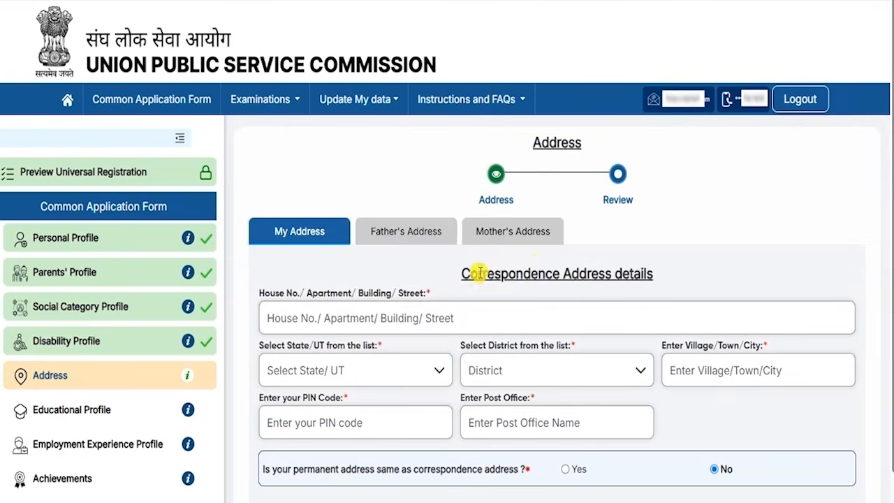
Step: Mark the permanent address as the same as the correspondence address
{"action": "left_click_drag", "start_coordinate": [473, 272], "coordinate": [603, 272]}
{"action": "scroll", "coordinate": [466, 417], "scroll_direction": "down", "scroll_amount": 3}
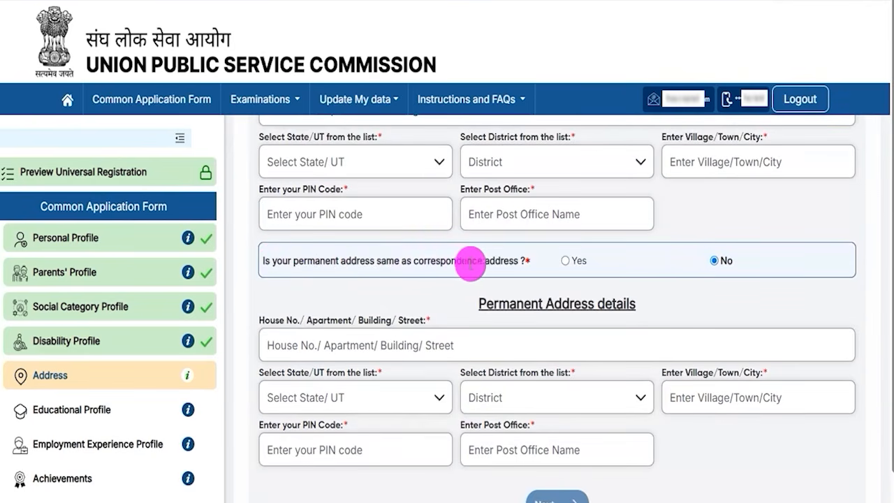
{"action": "left_click", "coordinate": [564, 260]}
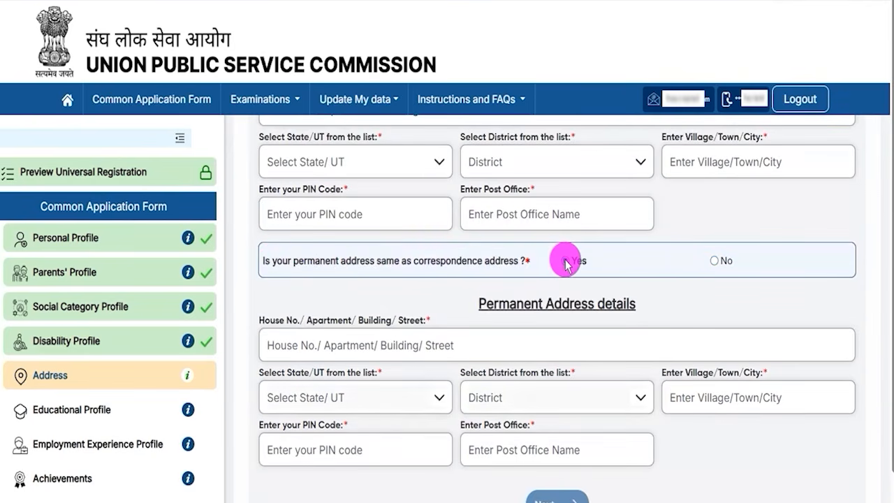
Step: Recheck the applicant's correspondence and permanent address sections and continue to the father's address
{"action": "left_click_drag", "start_coordinate": [487, 304], "coordinate": [622, 305]}
{"action": "scroll", "coordinate": [482, 323], "scroll_direction": "up", "scroll_amount": 3}
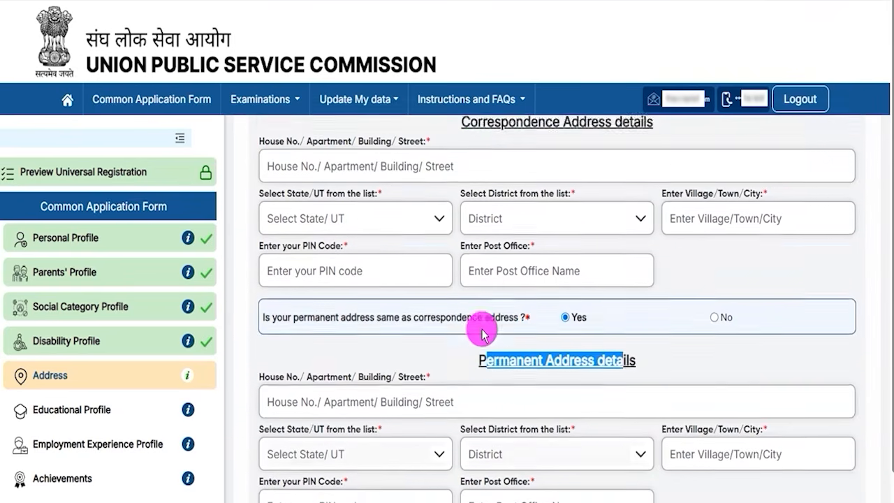
{"action": "left_click_drag", "start_coordinate": [479, 209], "coordinate": [605, 207]}
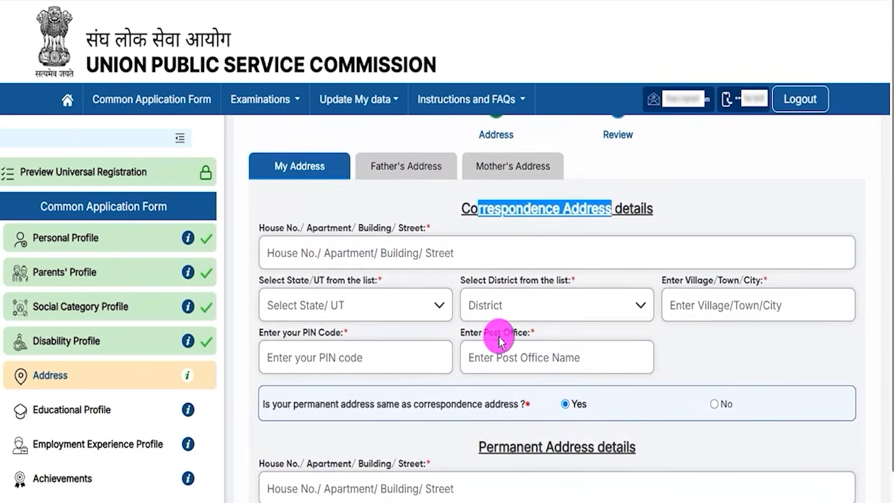
{"action": "scroll", "coordinate": [497, 338], "scroll_direction": "down", "scroll_amount": 2}
{"action": "scroll", "coordinate": [796, 475], "scroll_direction": "down", "scroll_amount": 1}
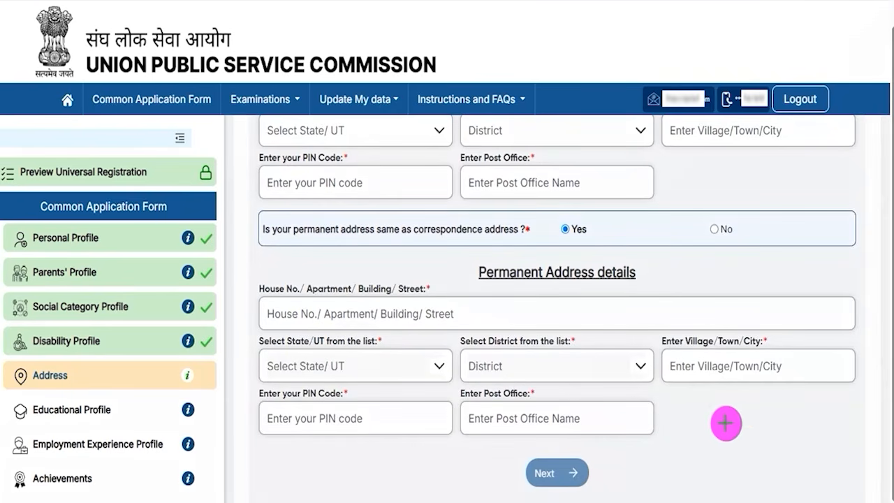
{"action": "left_click", "coordinate": [587, 473]}
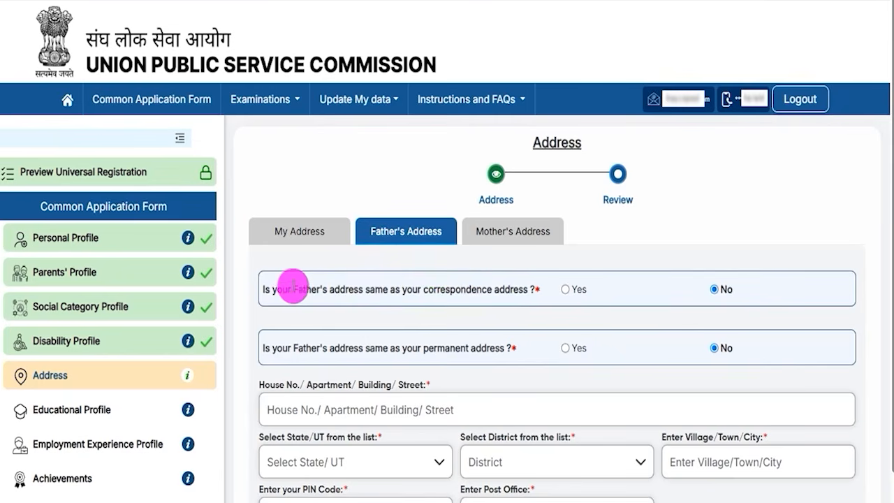
Step: Examine the father's address questions and the address fields below them, and continue to the mother's address
{"action": "left_click_drag", "start_coordinate": [279, 287], "coordinate": [510, 289]}
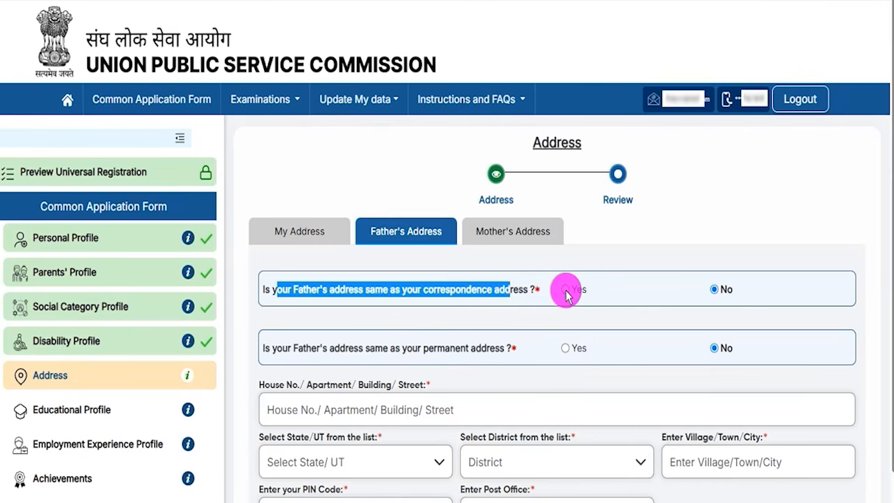
{"action": "left_click_drag", "start_coordinate": [277, 348], "coordinate": [481, 348]}
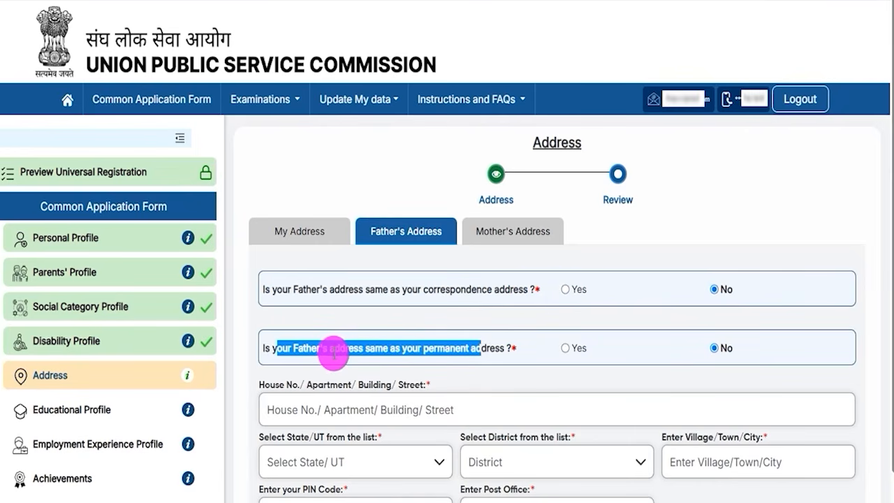
{"action": "left_click", "coordinate": [330, 349]}
{"action": "left_click_drag", "start_coordinate": [273, 347], "coordinate": [480, 349]}
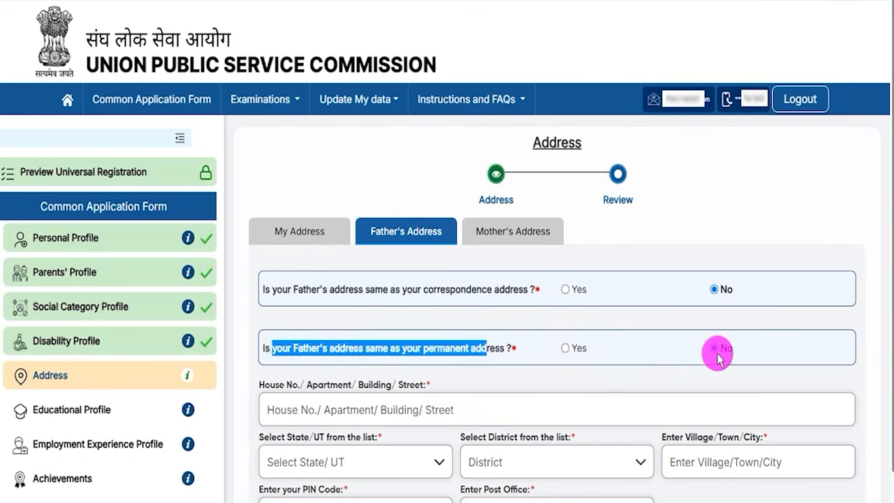
{"action": "left_click", "coordinate": [327, 410]}
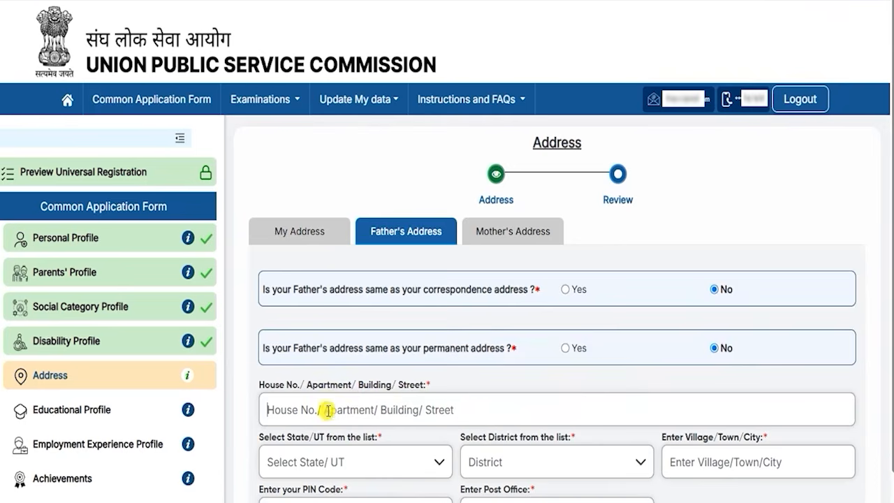
{"action": "scroll", "coordinate": [493, 433], "scroll_direction": "down", "scroll_amount": 3}
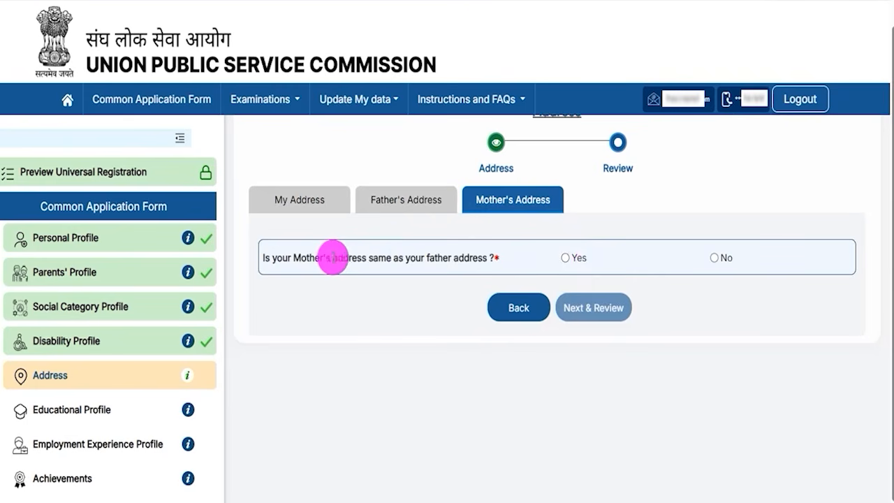
Step: Check the mother's address question, review all entered address details and submit the Address section
{"action": "left_click_drag", "start_coordinate": [301, 258], "coordinate": [458, 260]}
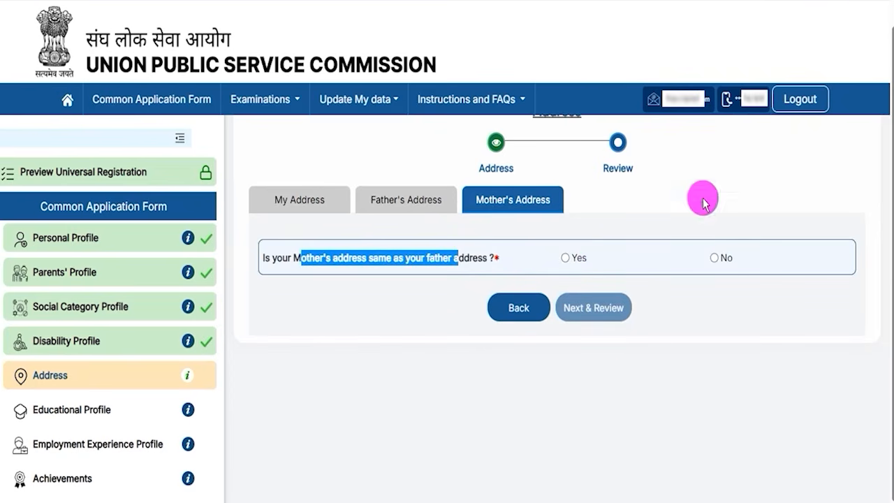
{"action": "left_click_drag", "start_coordinate": [814, 312], "coordinate": [627, 304]}
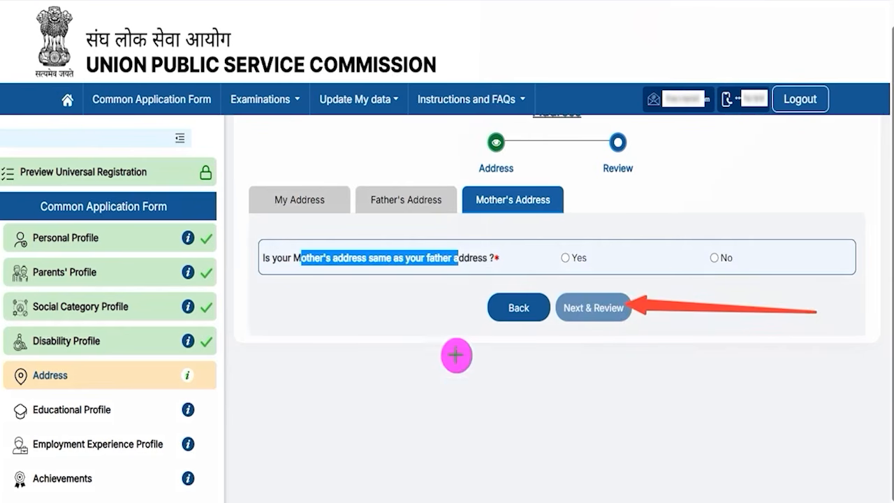
{"action": "left_click", "coordinate": [612, 321]}
{"action": "scroll", "coordinate": [778, 447], "scroll_direction": "down", "scroll_amount": 5}
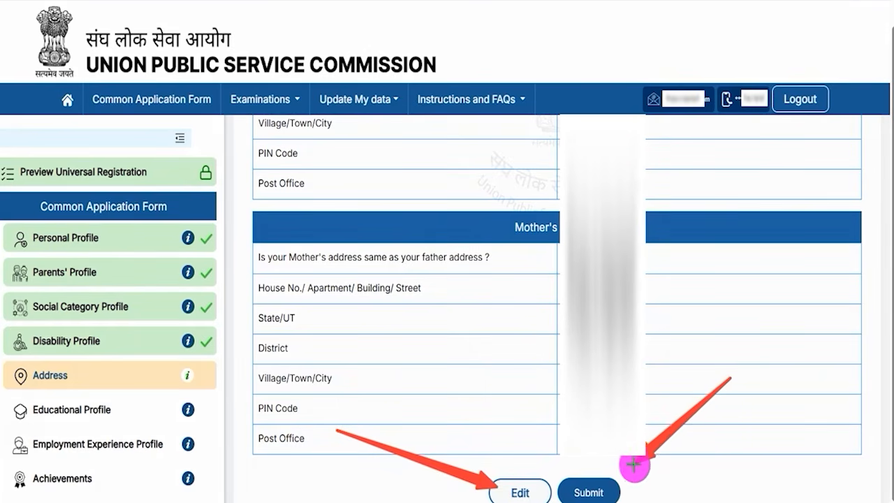
{"action": "left_click", "coordinate": [612, 483]}
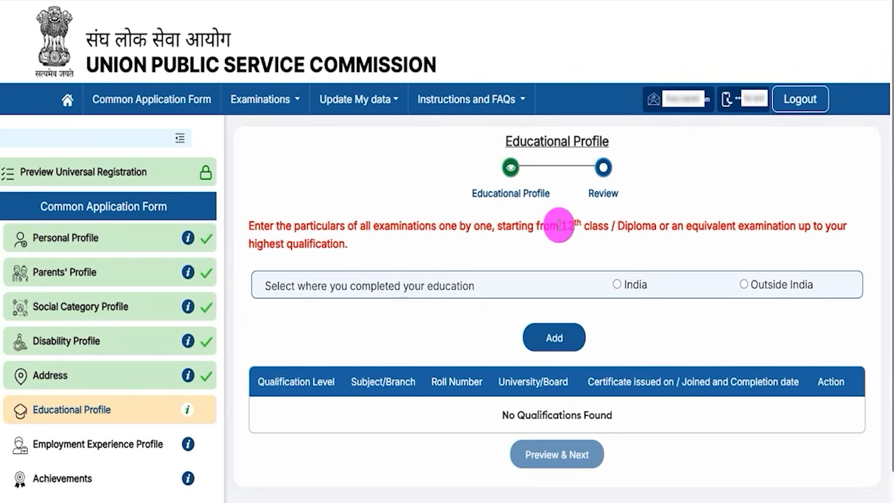
Step: Read the Educational Profile instruction on entering examinations and select India as the place where the education was completed
{"action": "left_click_drag", "start_coordinate": [523, 141], "coordinate": [582, 141]}
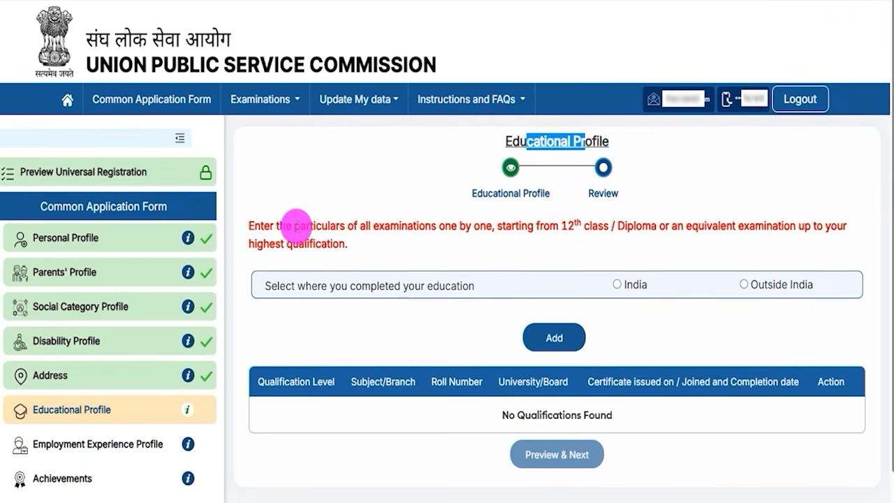
{"action": "left_click_drag", "start_coordinate": [284, 225], "coordinate": [583, 226]}
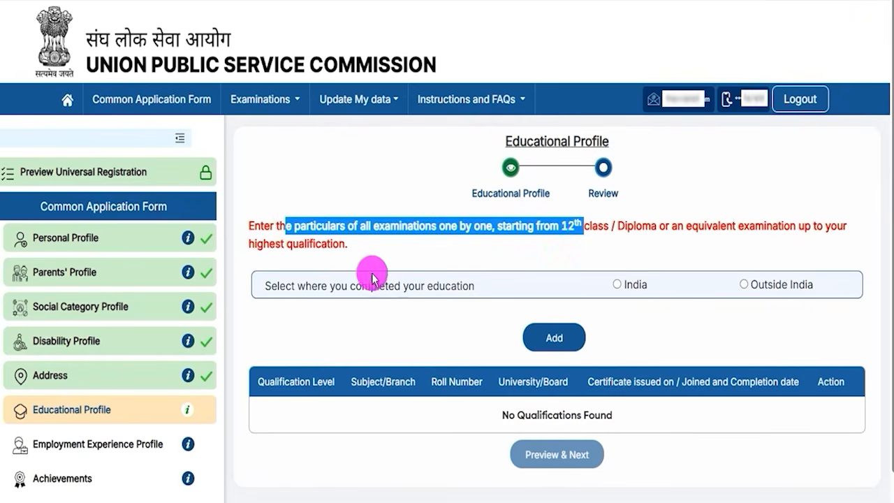
{"action": "left_click_drag", "start_coordinate": [313, 286], "coordinate": [385, 287]}
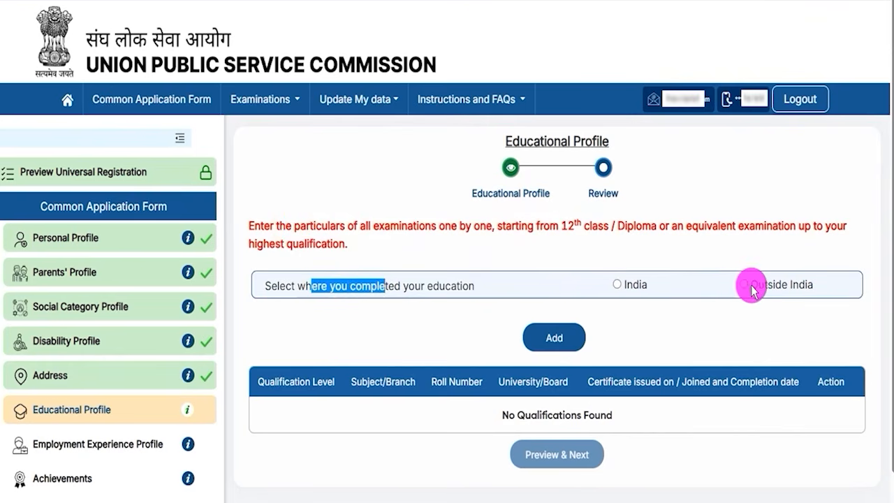
{"action": "left_click", "coordinate": [618, 286]}
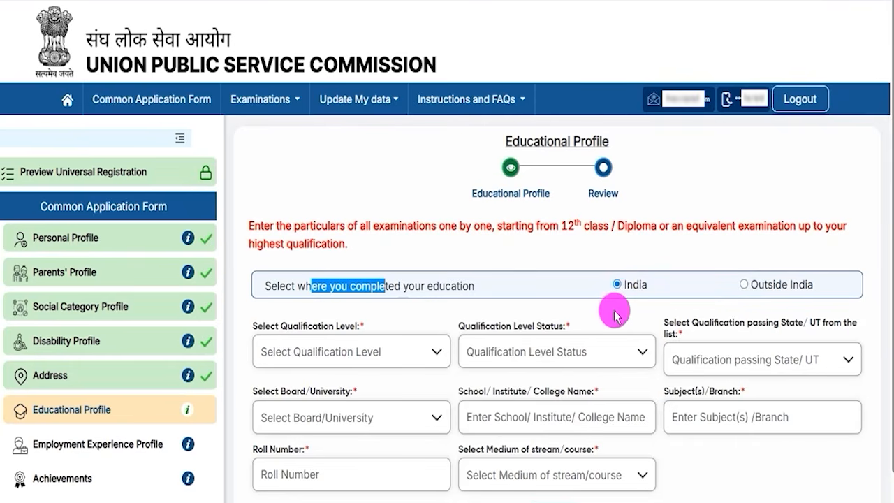
{"action": "left_click", "coordinate": [615, 316]}
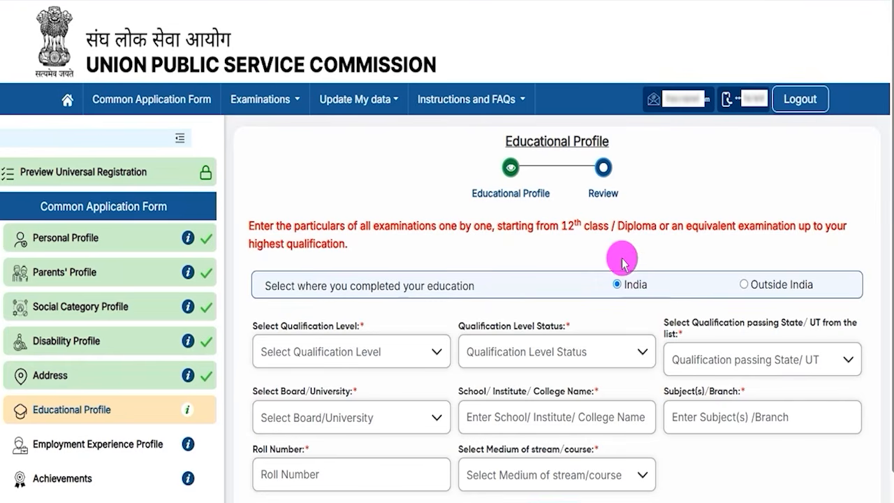
Step: Set the qualification level to Higher Secondary (10+2) and its status to Completed
{"action": "left_click_drag", "start_coordinate": [563, 227], "coordinate": [598, 227]}
{"action": "scroll", "coordinate": [591, 329], "scroll_direction": "down", "scroll_amount": 1}
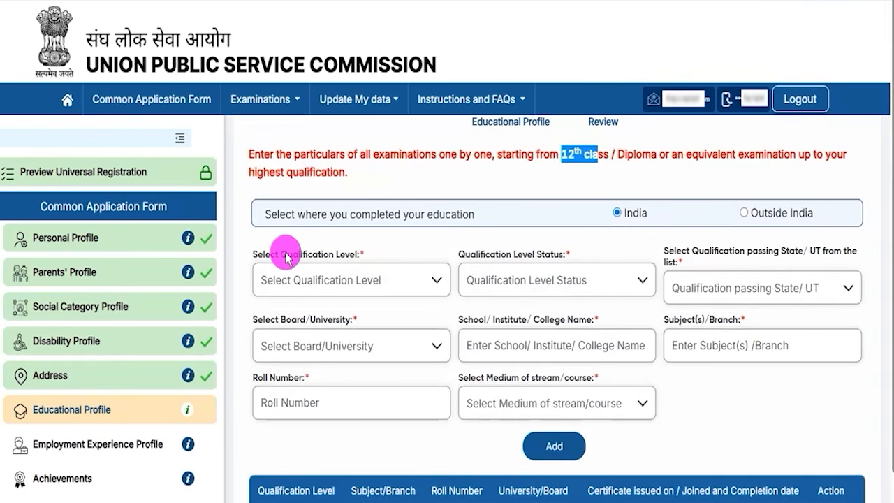
{"action": "left_click", "coordinate": [334, 282]}
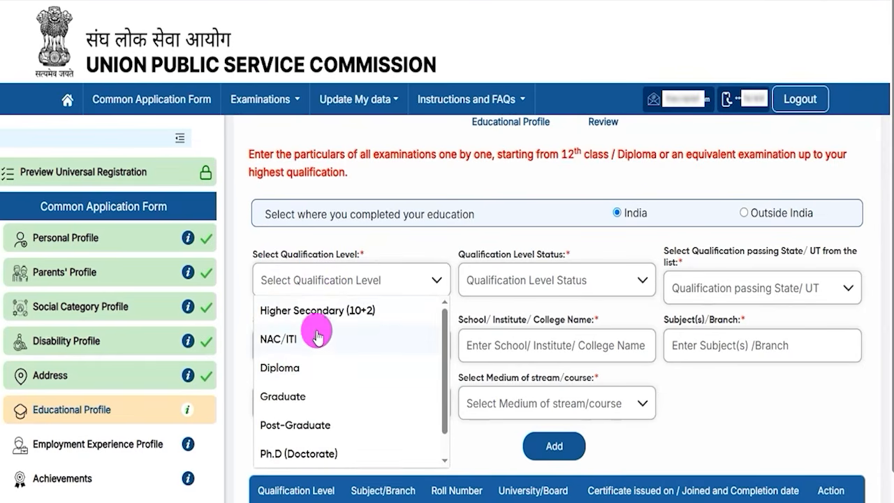
{"action": "left_click", "coordinate": [349, 313]}
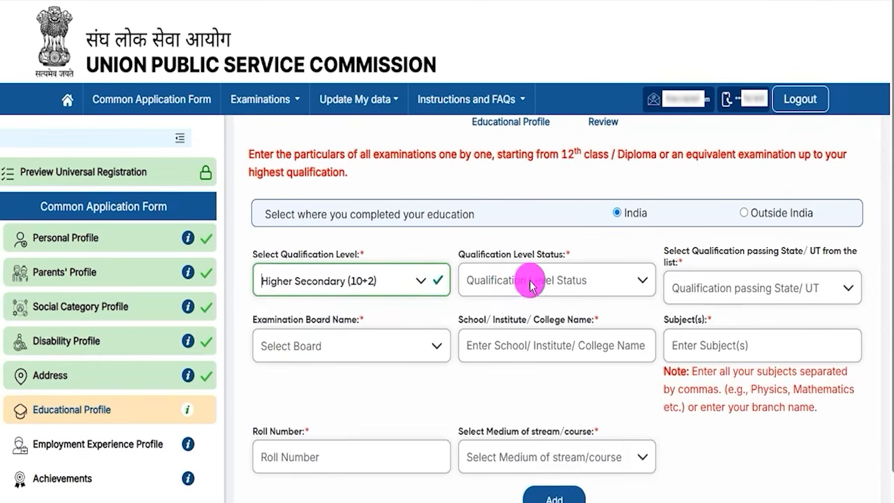
{"action": "left_click_drag", "start_coordinate": [487, 256], "coordinate": [560, 267]}
{"action": "left_click", "coordinate": [562, 282]}
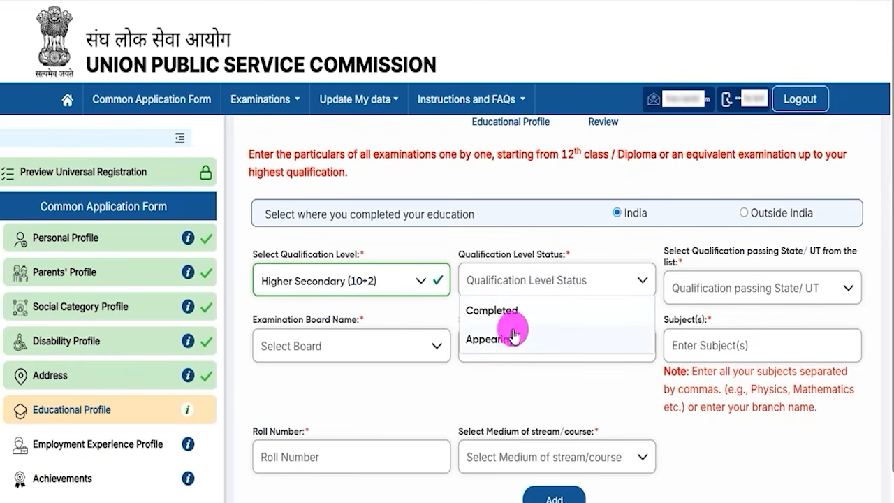
{"action": "left_click", "coordinate": [496, 310]}
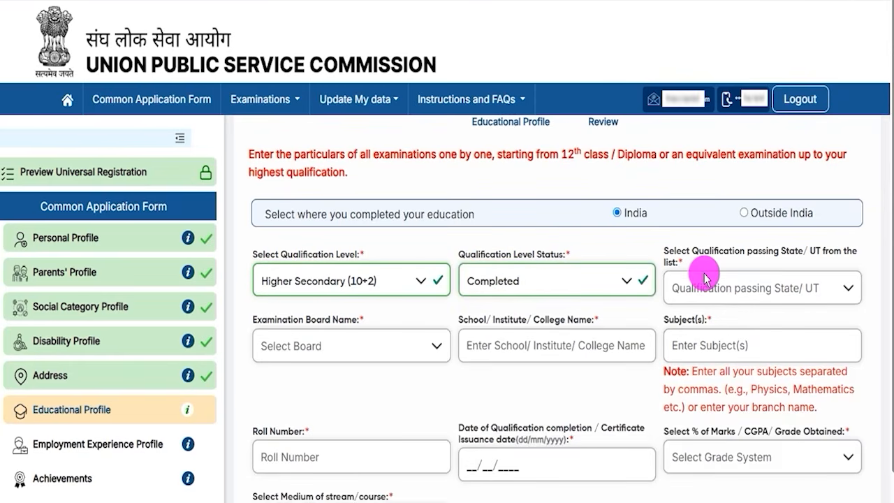
Step: Set the state where the qualification was passed to Uttar Pradesh
{"action": "left_click_drag", "start_coordinate": [692, 260], "coordinate": [757, 291]}
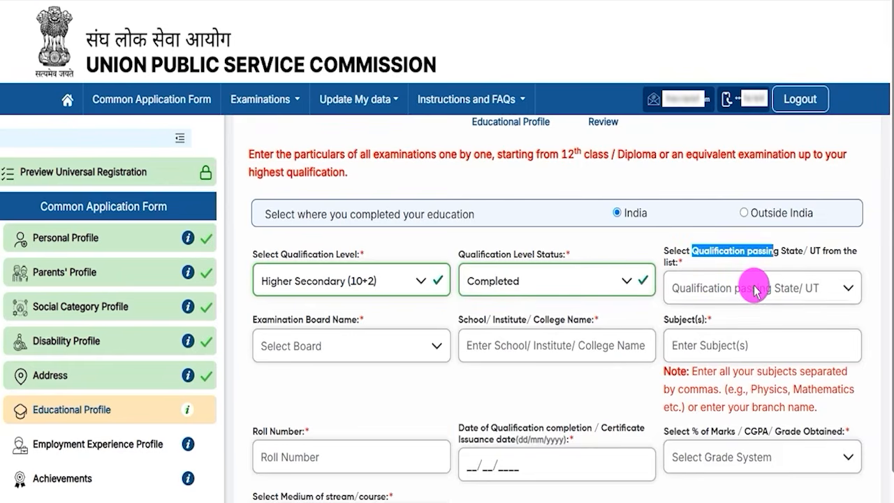
{"action": "left_click", "coordinate": [757, 290]}
{"action": "scroll", "coordinate": [735, 395], "scroll_direction": "down", "scroll_amount": 10}
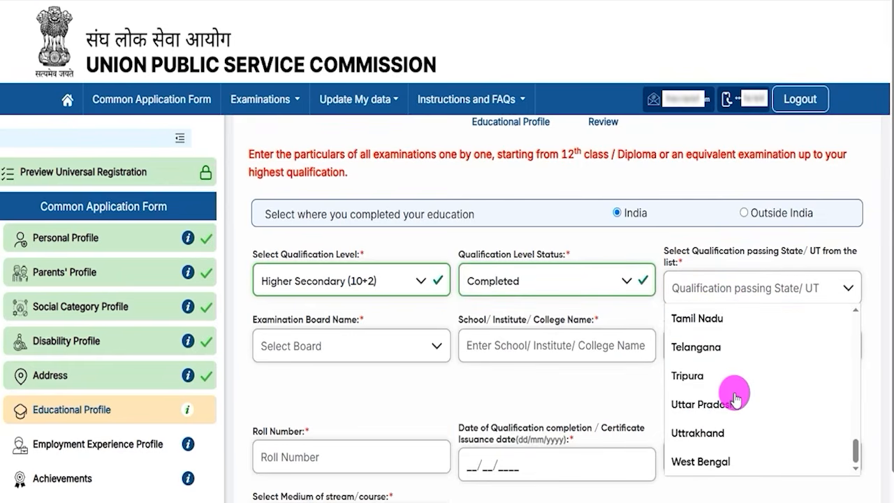
{"action": "left_click", "coordinate": [712, 403]}
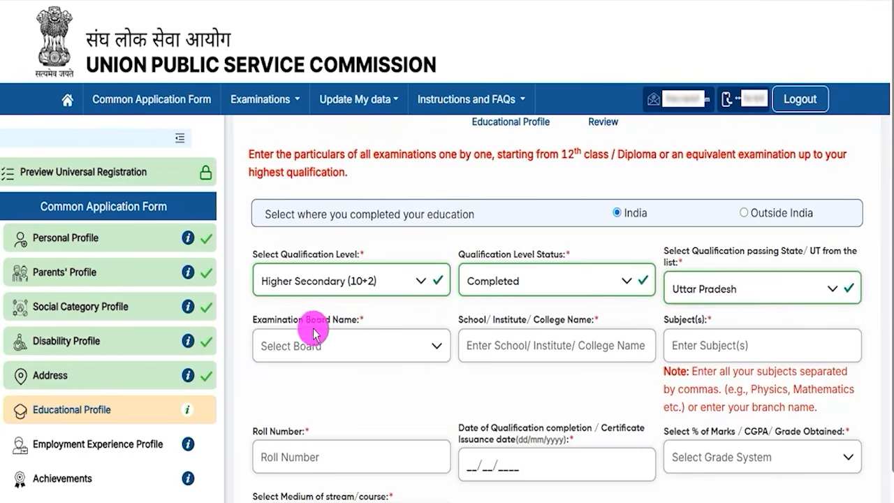
Step: Try to choose an examination board for the Higher Secondary qualification
{"action": "left_click_drag", "start_coordinate": [264, 319], "coordinate": [335, 342]}
{"action": "left_click", "coordinate": [334, 342]}
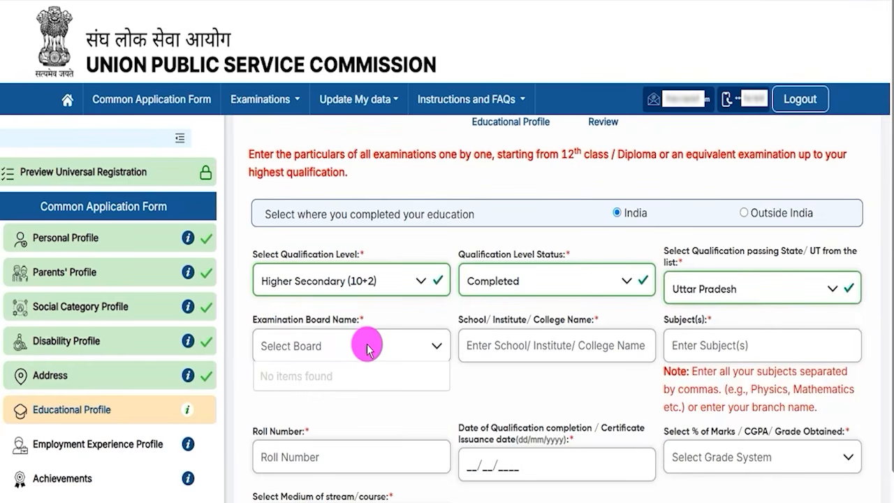
{"action": "left_click", "coordinate": [428, 347]}
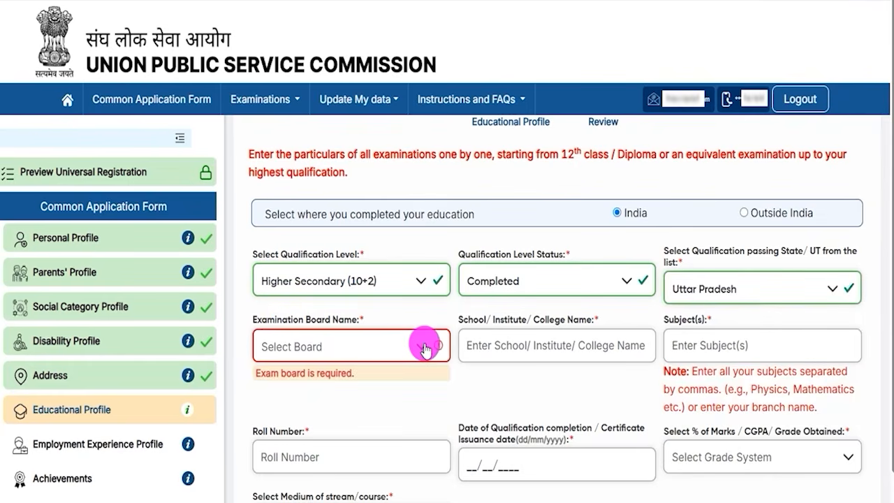
{"action": "left_click", "coordinate": [419, 350]}
{"action": "left_click", "coordinate": [419, 347]}
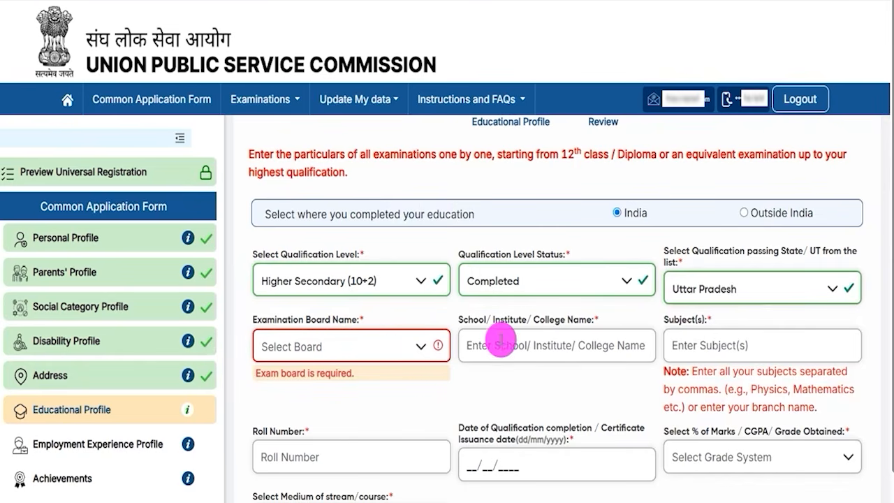
Step: Examine the school name and subject fields and the note on entering subjects separated by commas
{"action": "left_click_drag", "start_coordinate": [473, 323], "coordinate": [555, 321]}
{"action": "left_click", "coordinate": [599, 343]}
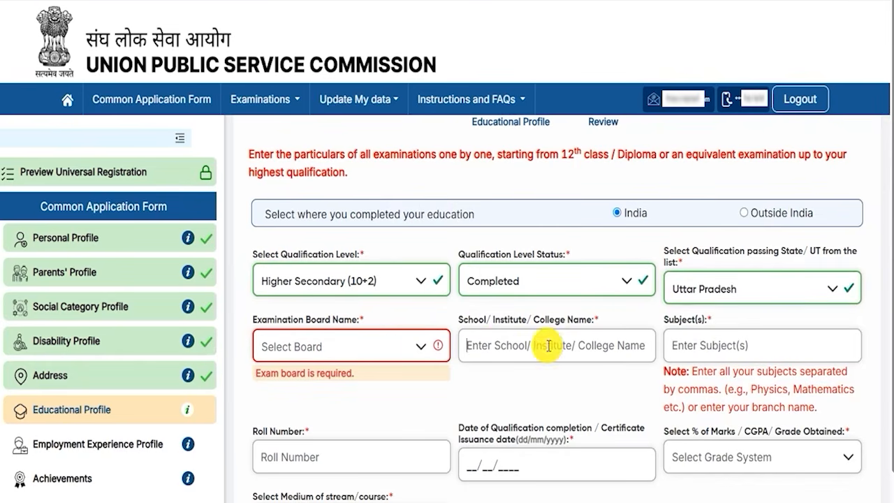
{"action": "left_click", "coordinate": [723, 401]}
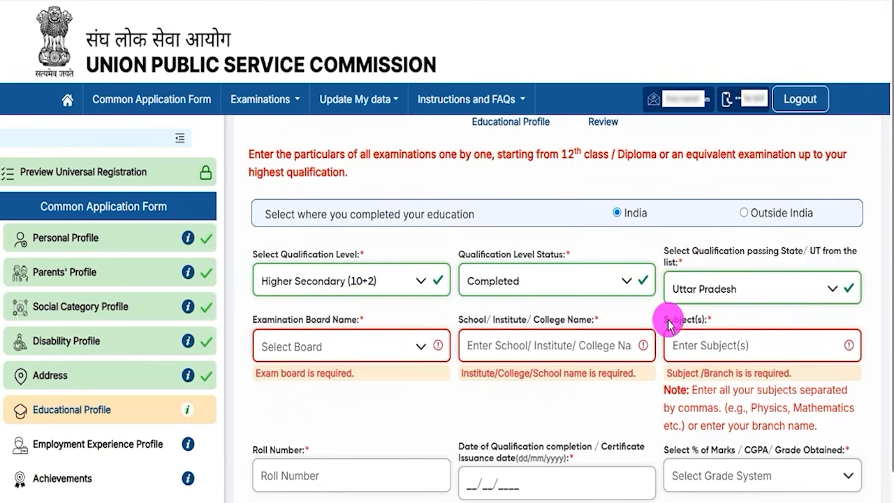
{"action": "left_click_drag", "start_coordinate": [668, 320], "coordinate": [686, 321]}
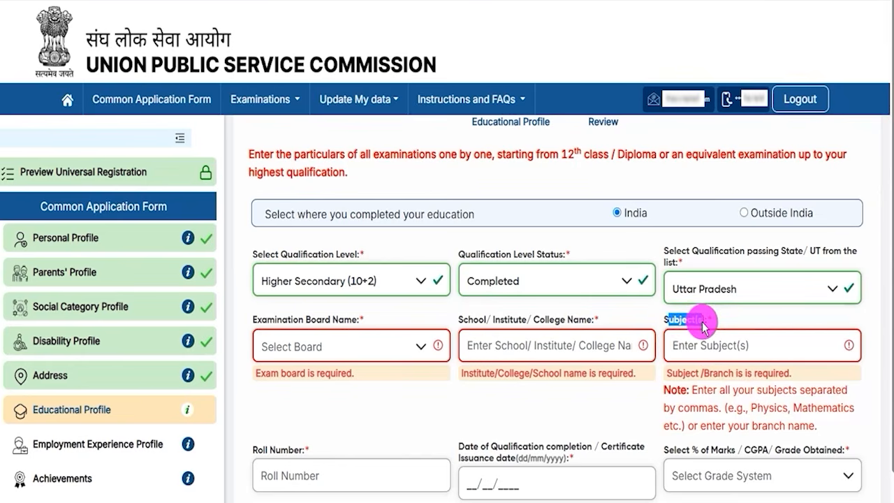
{"action": "left_click_drag", "start_coordinate": [704, 328], "coordinate": [700, 353]}
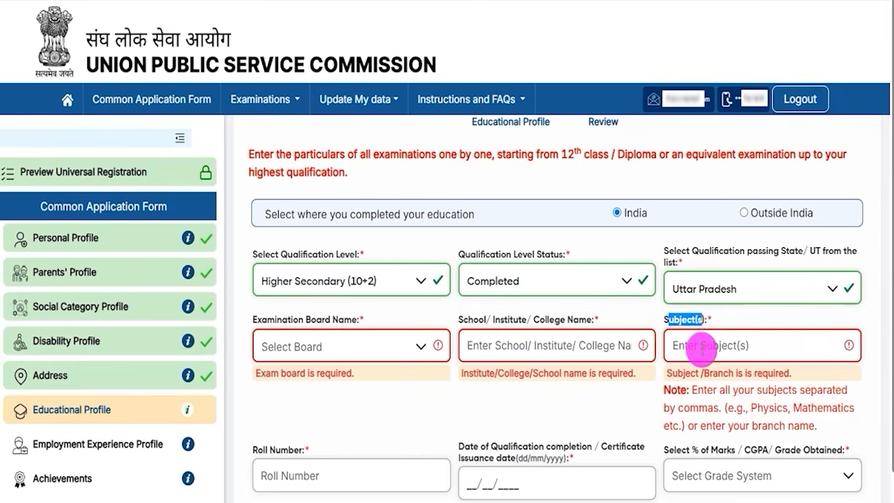
{"action": "left_click", "coordinate": [702, 352]}
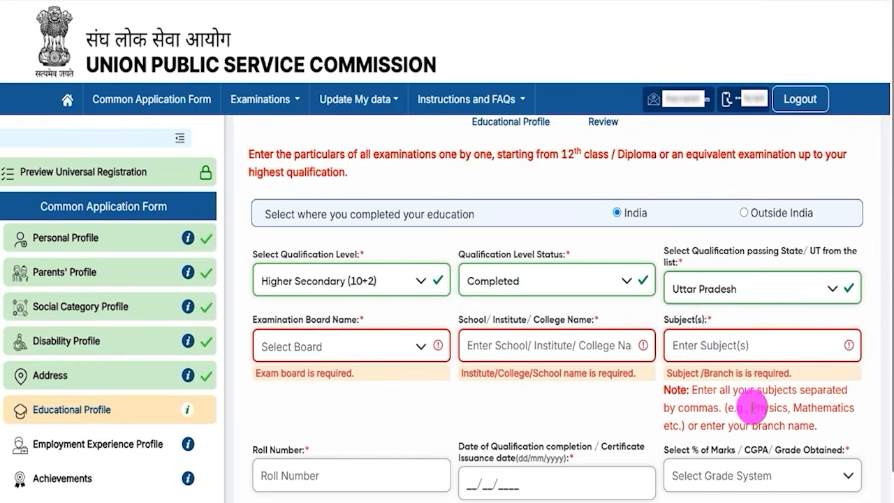
{"action": "left_click_drag", "start_coordinate": [753, 407], "coordinate": [767, 410]}
{"action": "left_click_drag", "start_coordinate": [807, 411], "coordinate": [851, 411]}
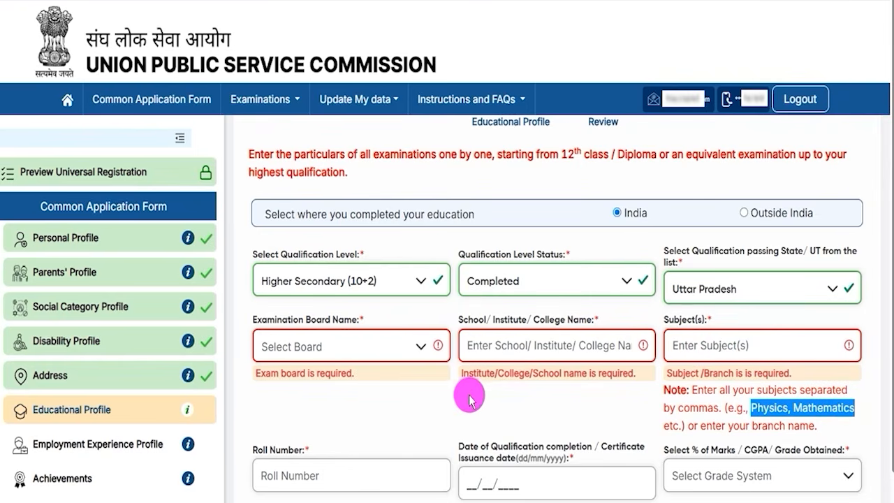
Step: Examine the roll number field and the qualification completion date field of the Higher Secondary entry
{"action": "scroll", "coordinate": [469, 392], "scroll_direction": "down", "scroll_amount": 3}
{"action": "left_click", "coordinate": [343, 293]}
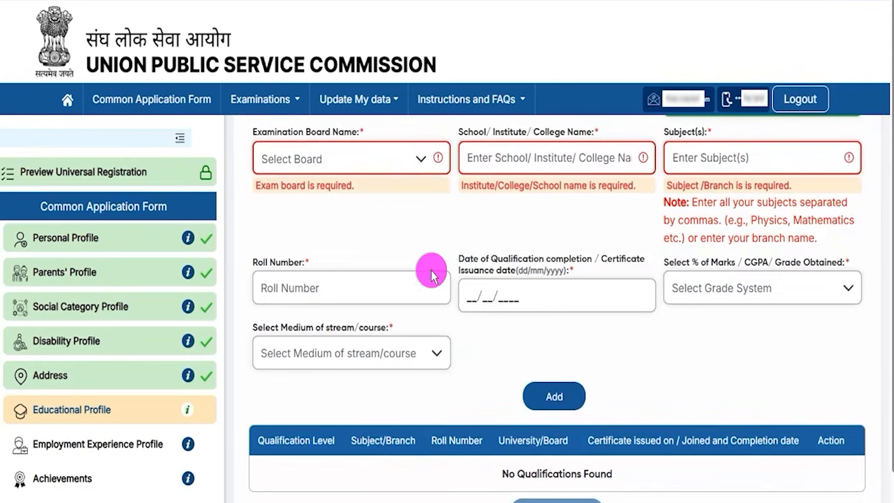
{"action": "left_click_drag", "start_coordinate": [473, 257], "coordinate": [584, 260]}
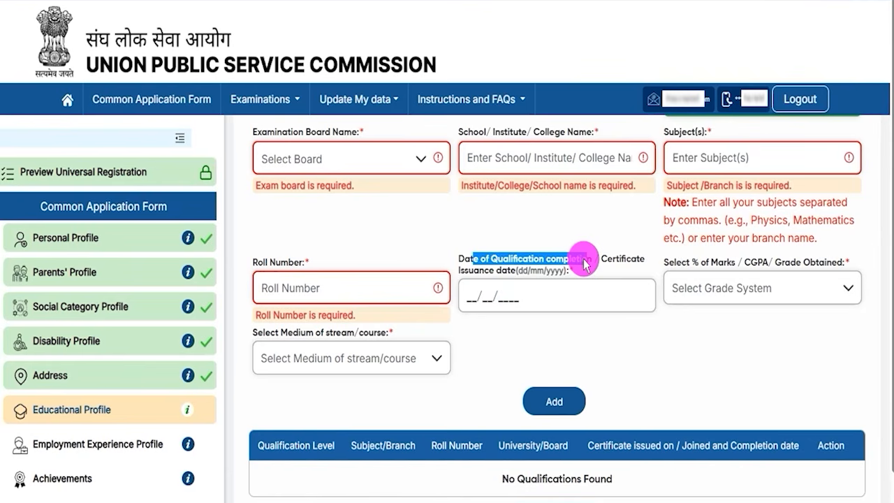
{"action": "left_click_drag", "start_coordinate": [584, 264], "coordinate": [477, 297]}
{"action": "left_click", "coordinate": [477, 297]}
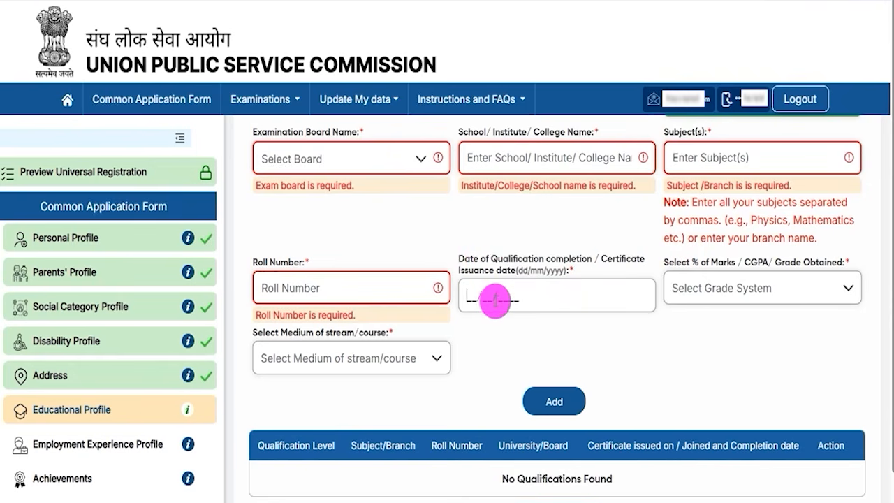
Step: Set the Higher Secondary grade system to Percentage(%) Marks with 90.00 and the medium of the course to English
{"action": "left_click_drag", "start_coordinate": [675, 263], "coordinate": [768, 265]}
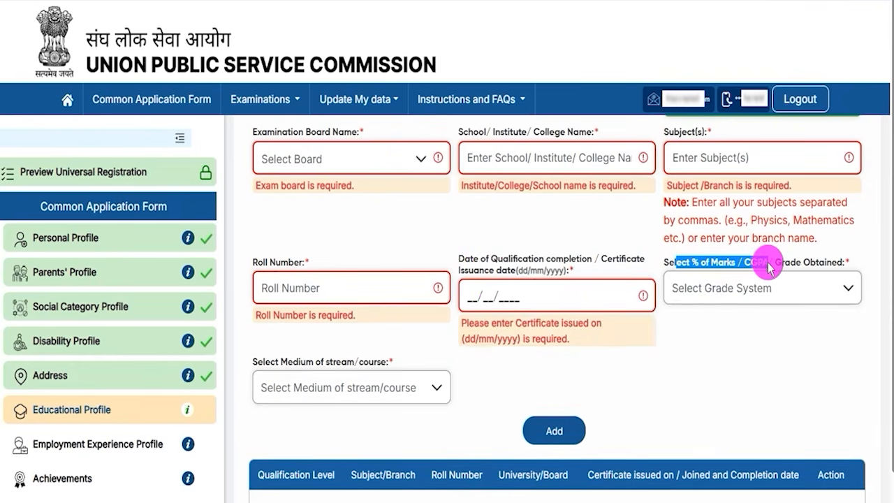
{"action": "left_click", "coordinate": [760, 289]}
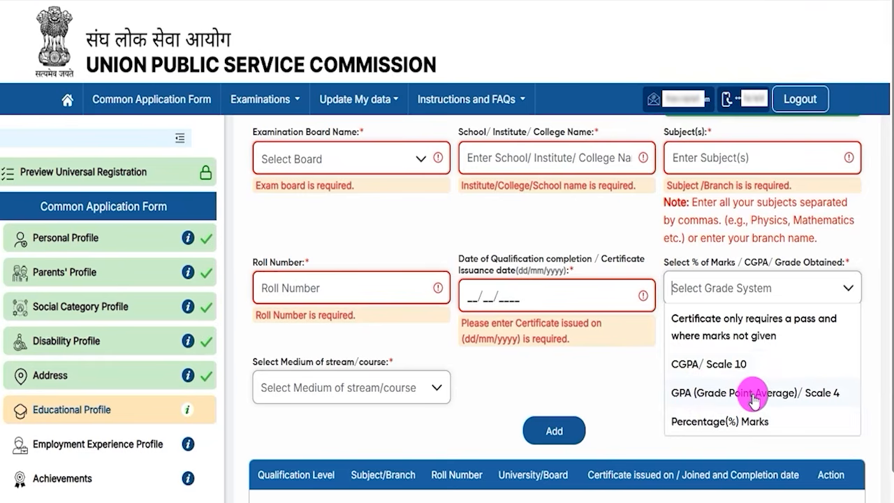
{"action": "left_click", "coordinate": [713, 421]}
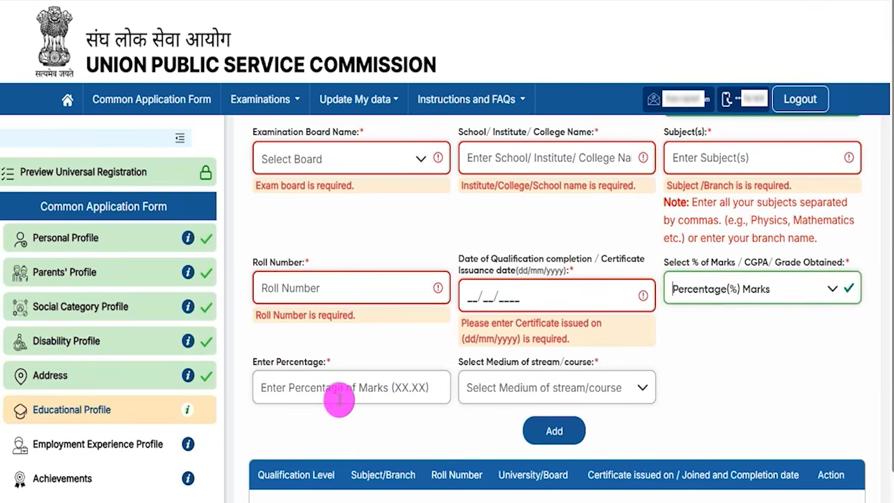
{"action": "left_click", "coordinate": [317, 383]}
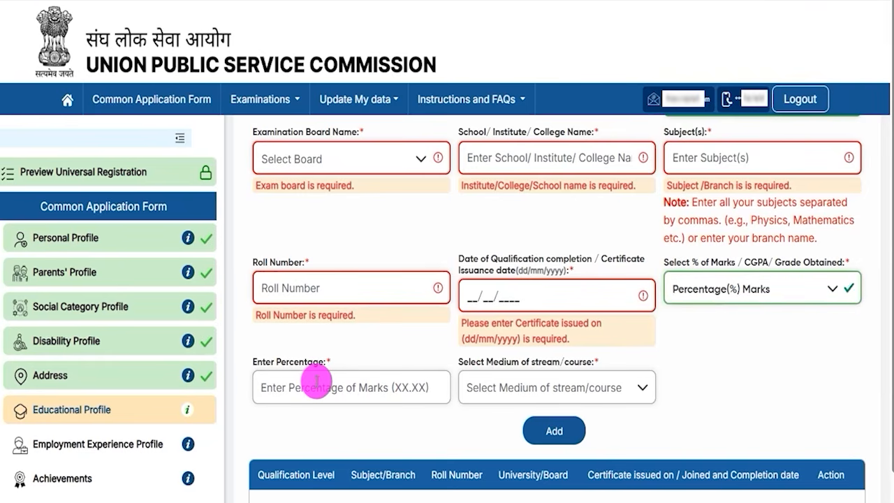
{"action": "type", "text": "90"}
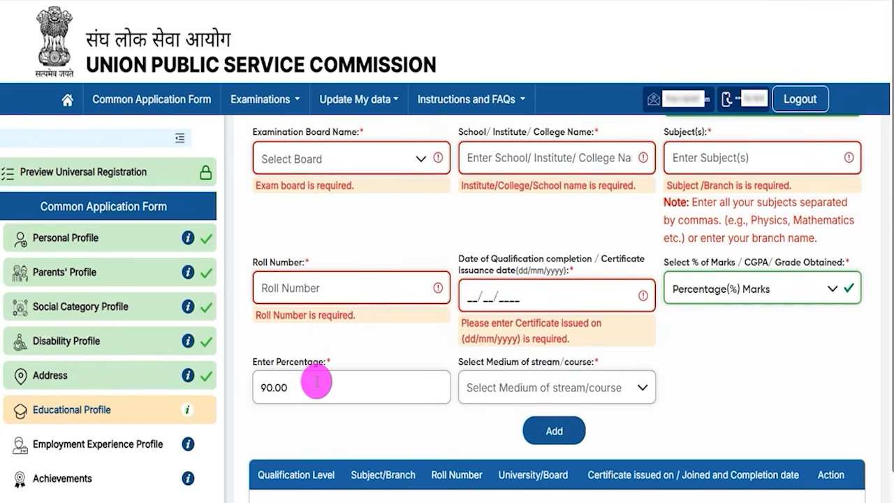
{"action": "left_click", "coordinate": [520, 390]}
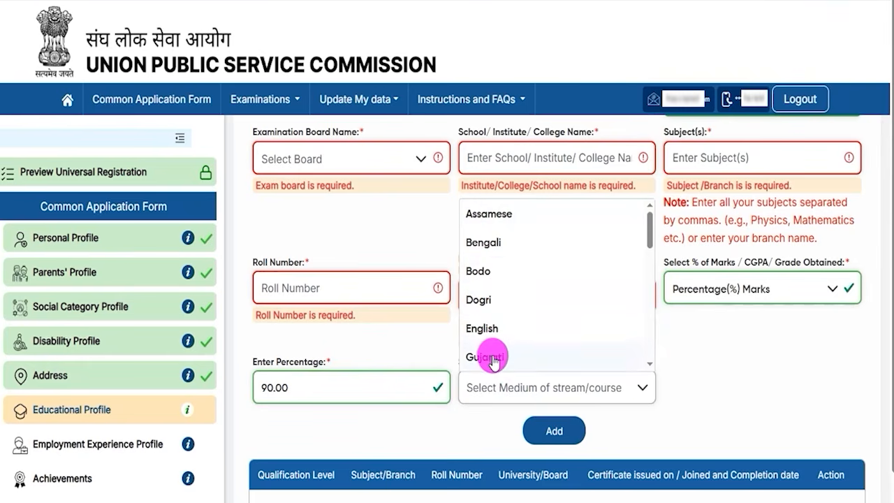
{"action": "left_click", "coordinate": [490, 330]}
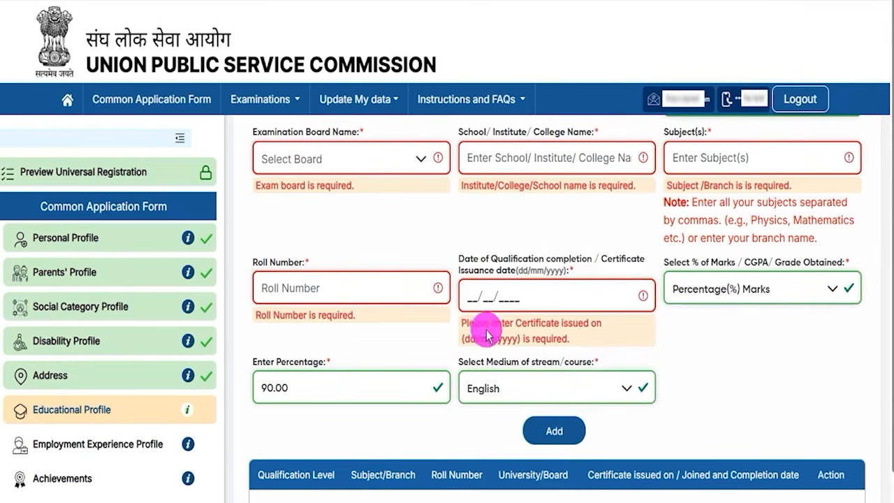
Step: Add the Higher Secondary qualification to the qualifications table and check its row
{"action": "scroll", "coordinate": [695, 409], "scroll_direction": "down", "scroll_amount": 1}
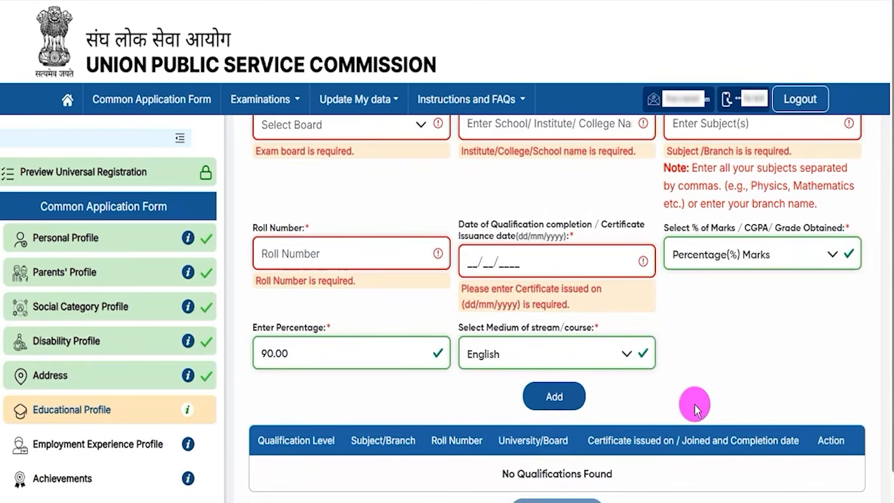
{"action": "scroll", "coordinate": [838, 440], "scroll_direction": "down", "scroll_amount": 1}
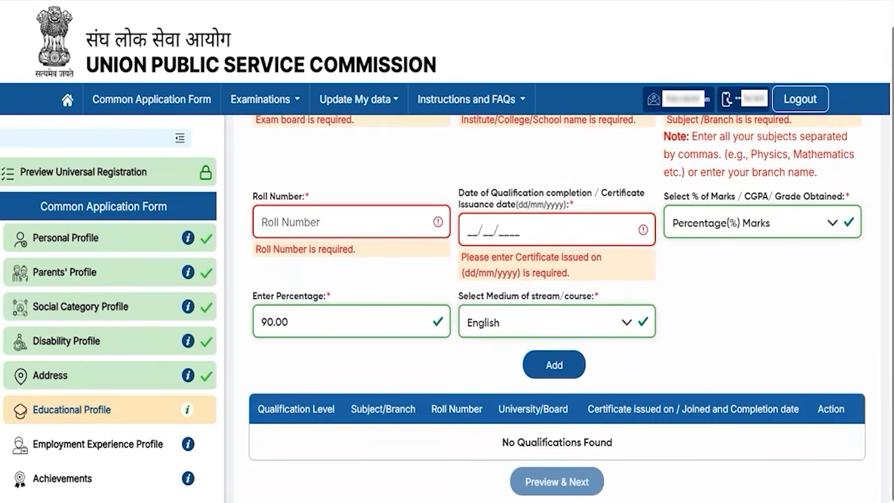
{"action": "left_click_drag", "start_coordinate": [775, 347], "coordinate": [586, 363]}
{"action": "left_click", "coordinate": [586, 364]}
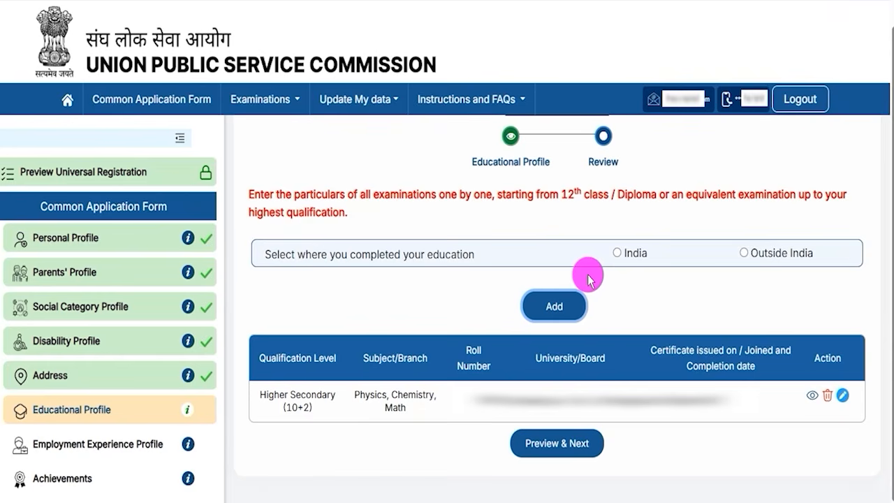
{"action": "left_click_drag", "start_coordinate": [273, 395], "coordinate": [321, 394]}
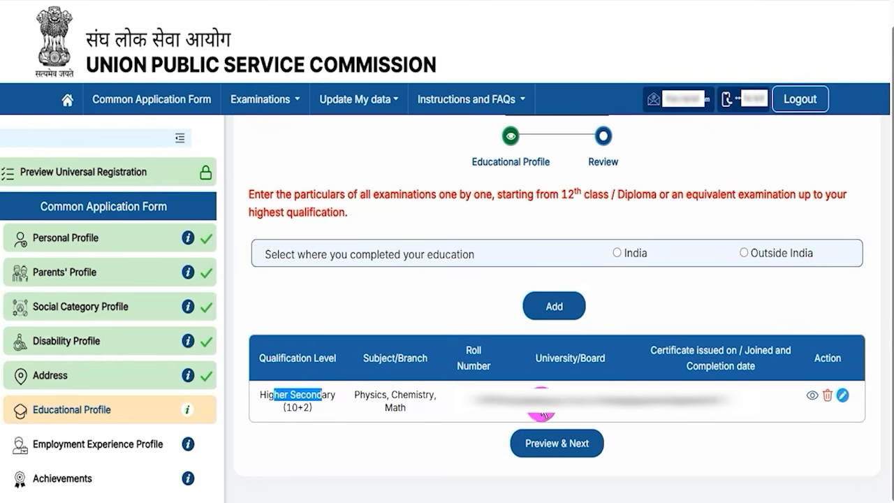
{"action": "left_click", "coordinate": [571, 409]}
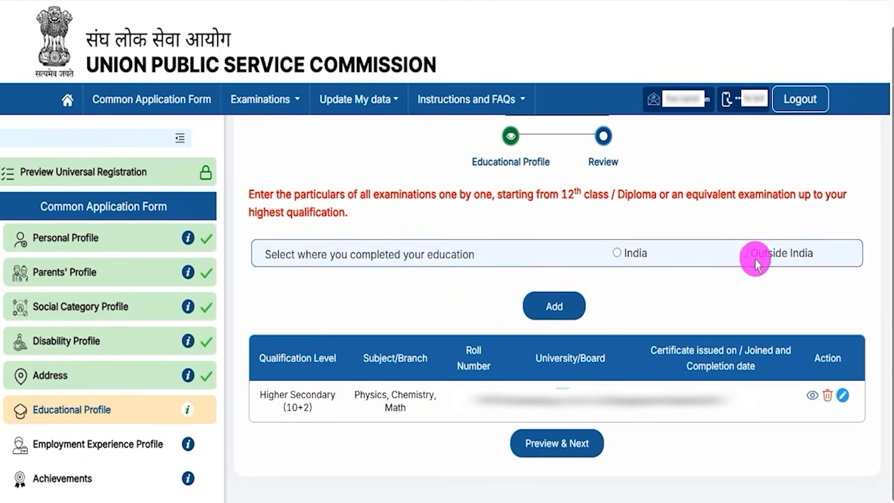
Step: Start another qualification completed in India with level Graduate, status Completed and stream Medical
{"action": "left_click", "coordinate": [617, 253]}
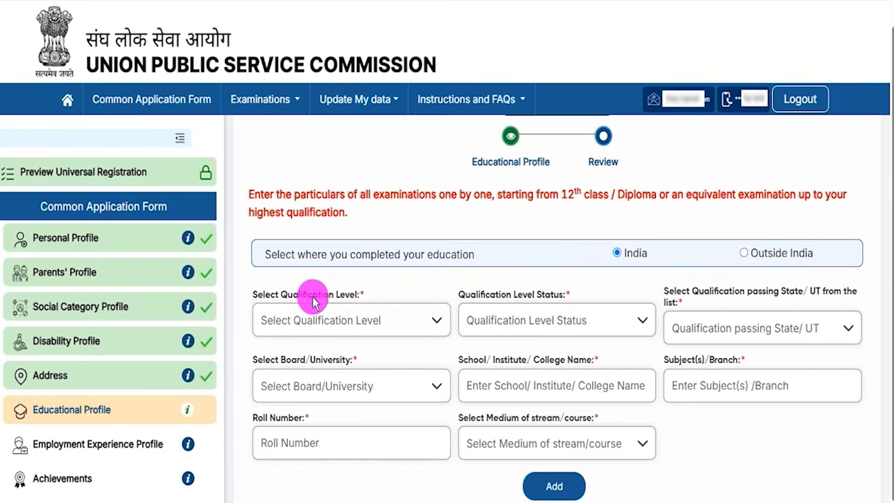
{"action": "left_click", "coordinate": [346, 318]}
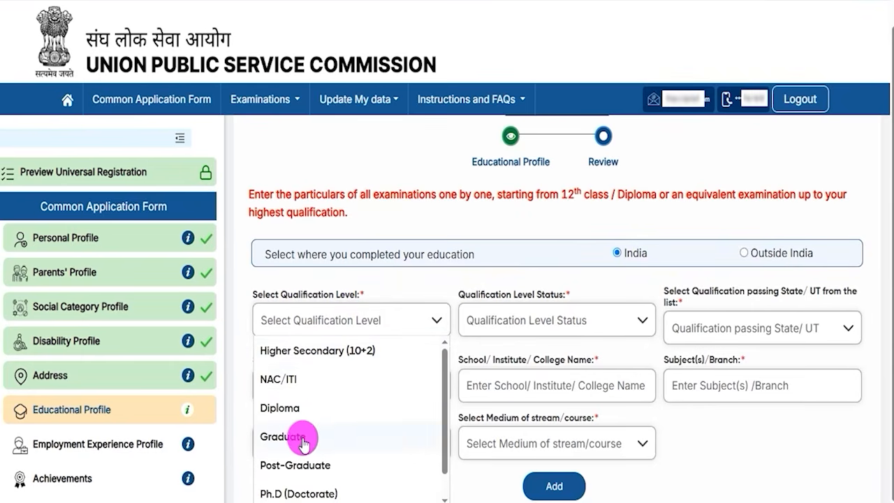
{"action": "left_click", "coordinate": [281, 437]}
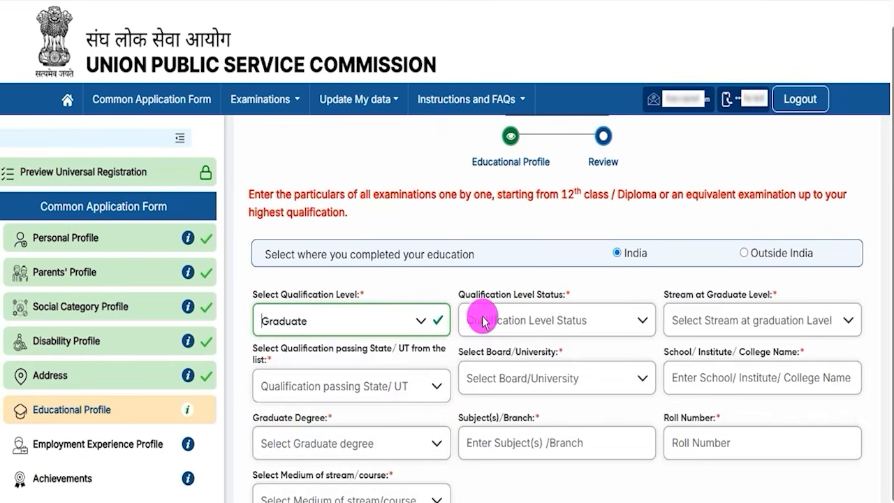
{"action": "left_click", "coordinate": [524, 320]}
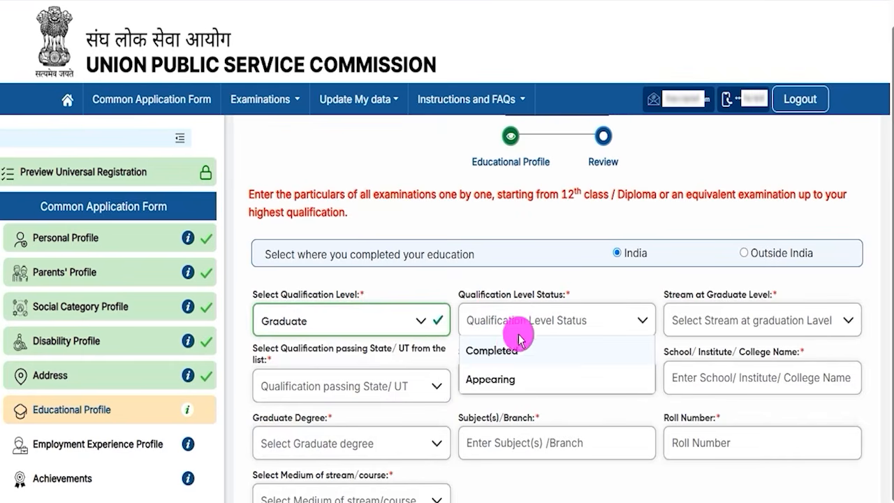
{"action": "left_click", "coordinate": [510, 354]}
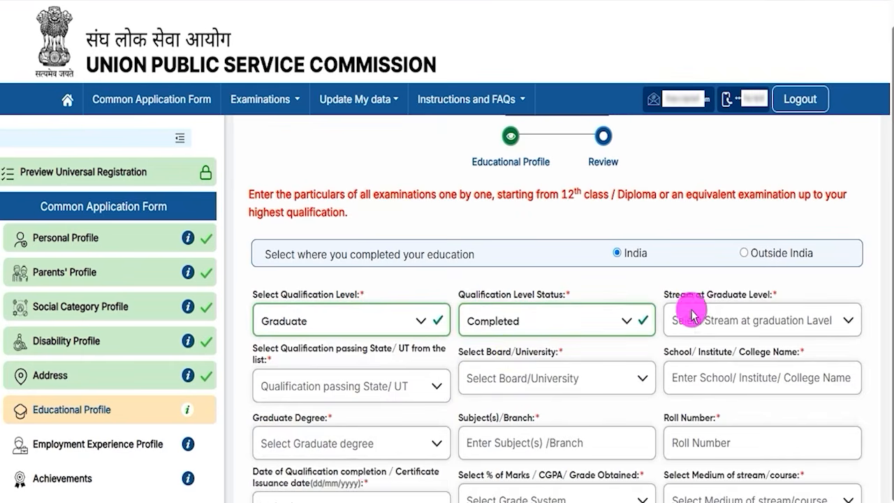
{"action": "left_click", "coordinate": [738, 329]}
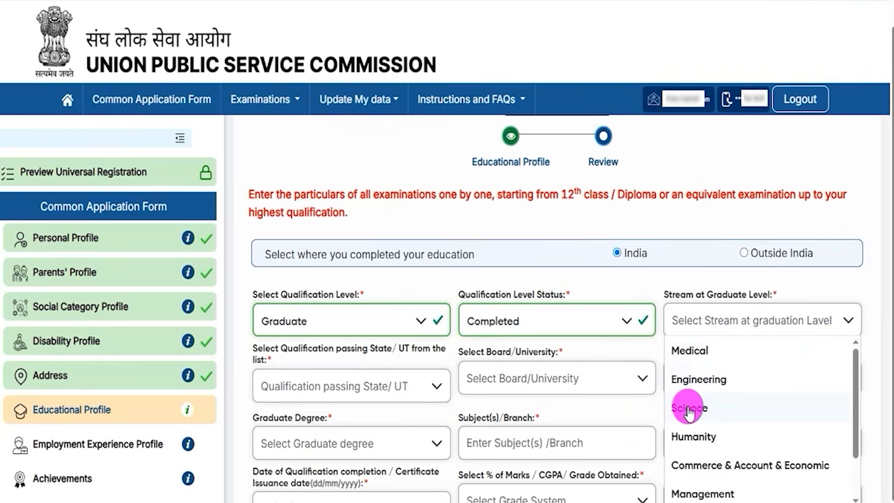
{"action": "left_click", "coordinate": [698, 349]}
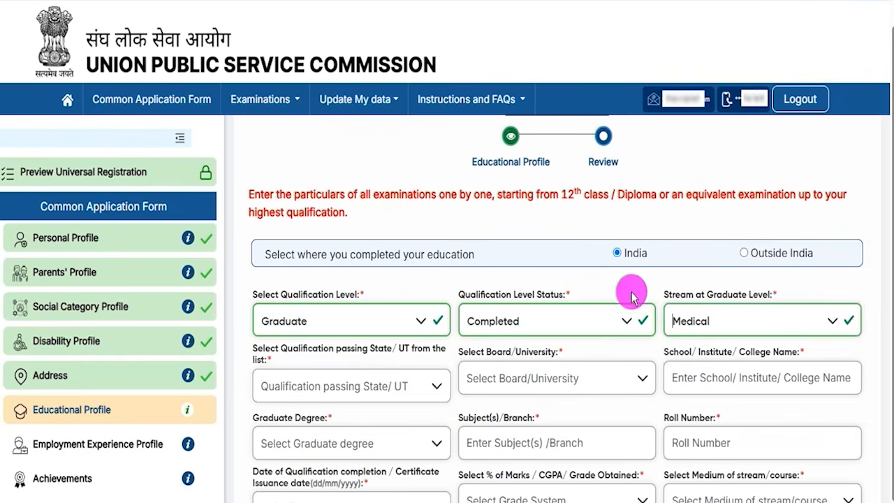
Step: Look through the passing state and board/university choices, and set the graduate degree to B.A
{"action": "left_click", "coordinate": [371, 393]}
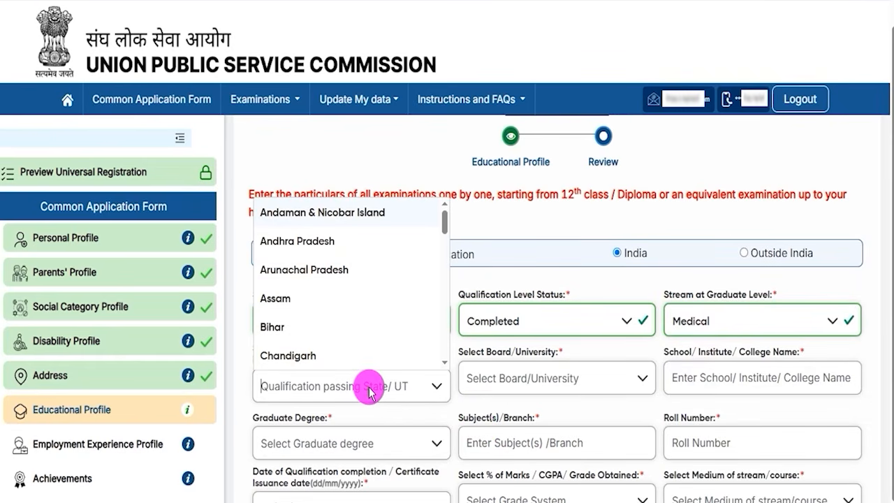
{"action": "left_click", "coordinate": [556, 381]}
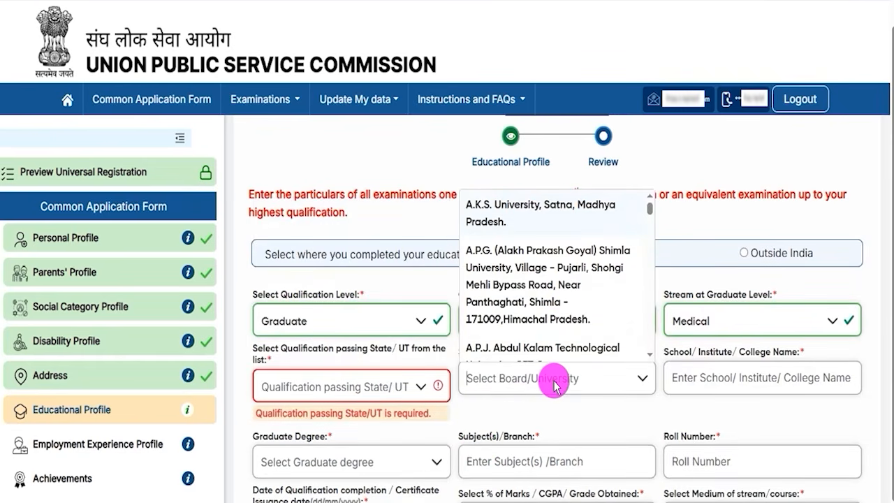
{"action": "left_click", "coordinate": [709, 381]}
{"action": "scroll", "coordinate": [706, 363], "scroll_direction": "down", "scroll_amount": 2}
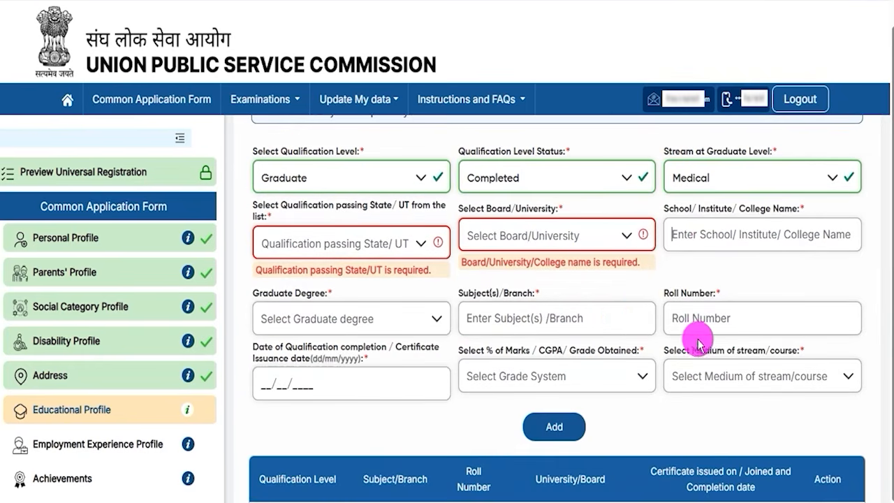
{"action": "left_click", "coordinate": [299, 319]}
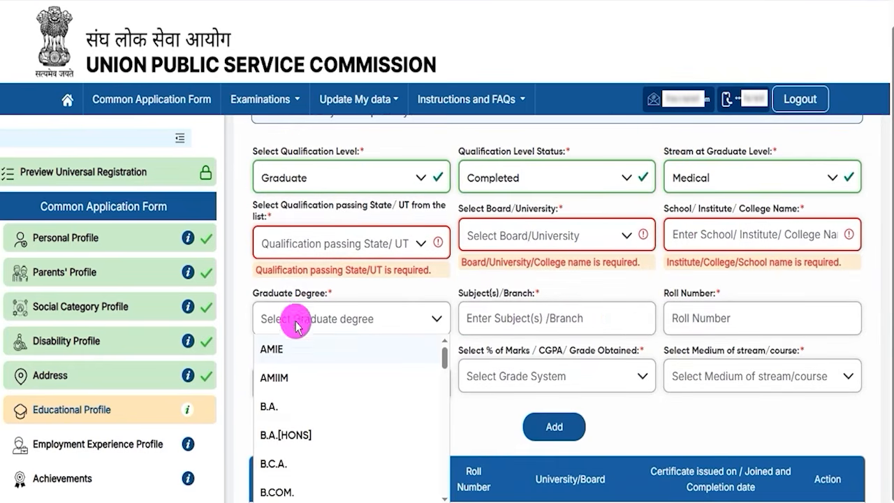
{"action": "left_click", "coordinate": [283, 413]}
Step: Examine the subject/branch, roll number and completion date fields of the Graduate entry
{"action": "left_click_drag", "start_coordinate": [474, 293], "coordinate": [521, 302]}
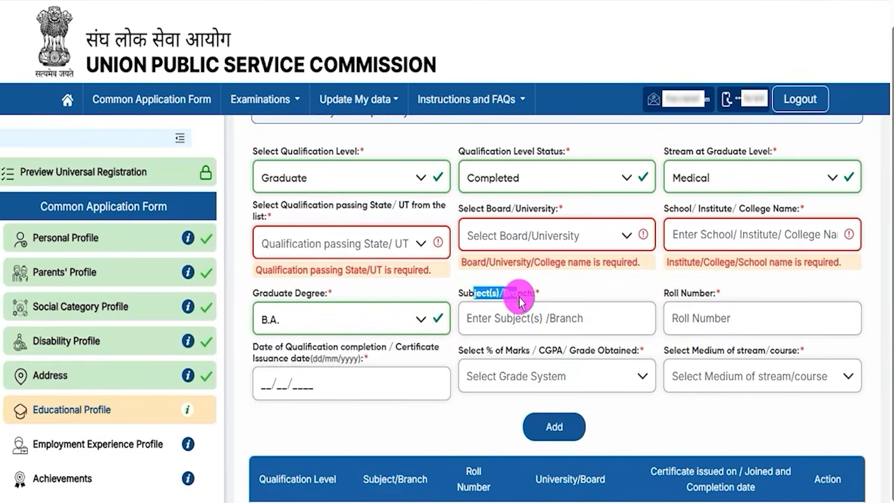
{"action": "left_click", "coordinate": [511, 318]}
{"action": "left_click", "coordinate": [693, 318]}
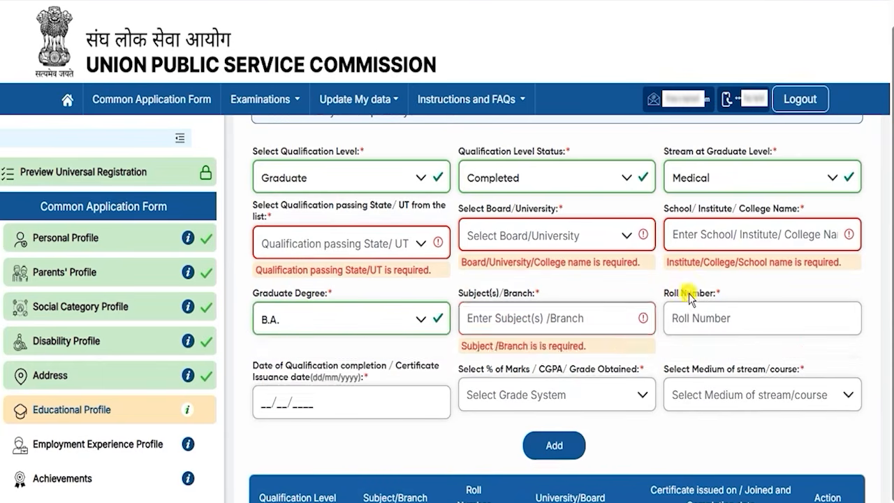
{"action": "left_click", "coordinate": [281, 402]}
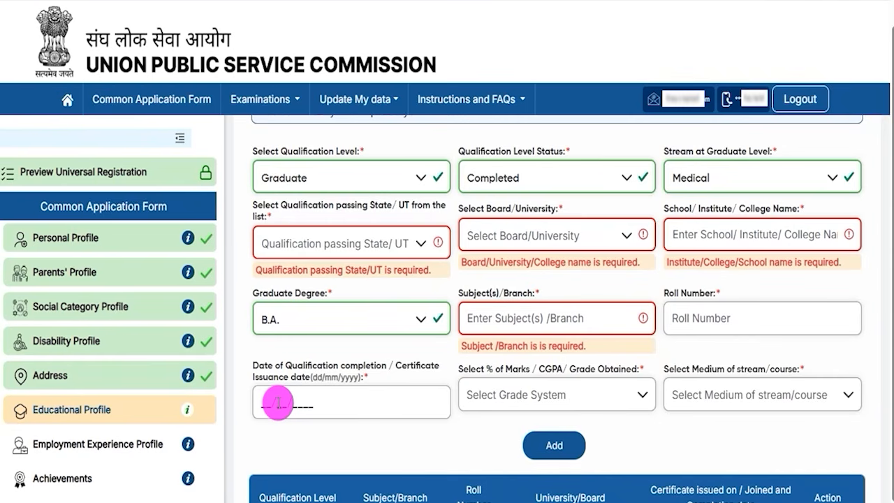
{"action": "left_click", "coordinate": [275, 405]}
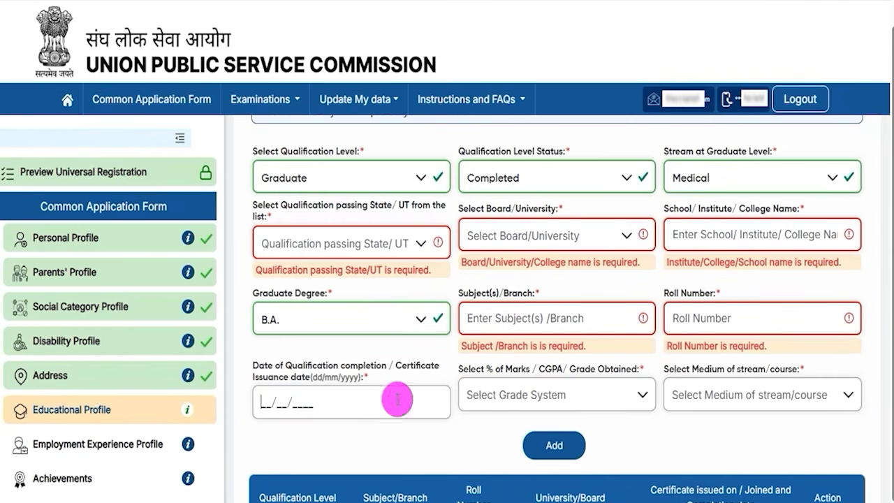
Step: Set the Graduate entry's grade system to Percentage(%) Marks and its medium of stream/course to English
{"action": "left_click_drag", "start_coordinate": [468, 369], "coordinate": [518, 375]}
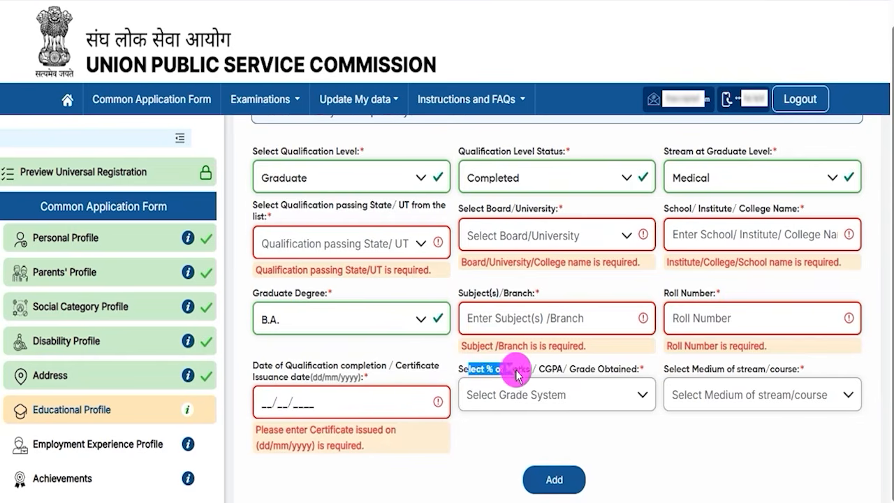
{"action": "left_click", "coordinate": [528, 395]}
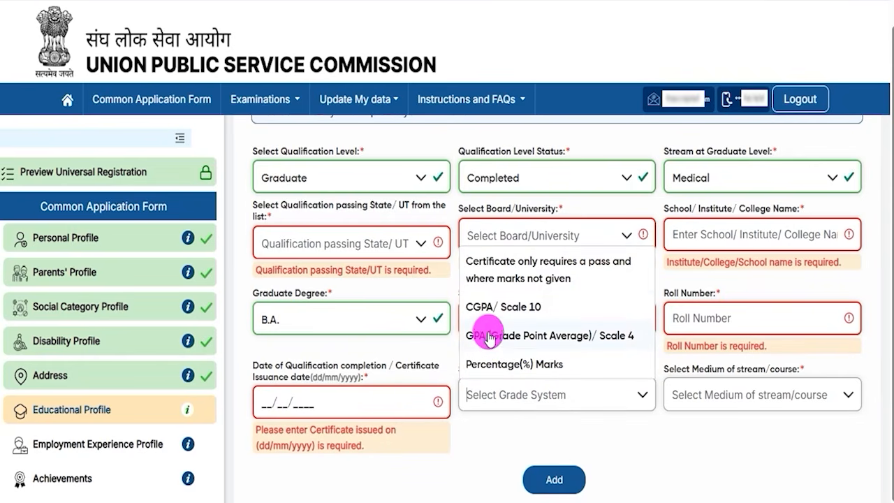
{"action": "left_click", "coordinate": [515, 365]}
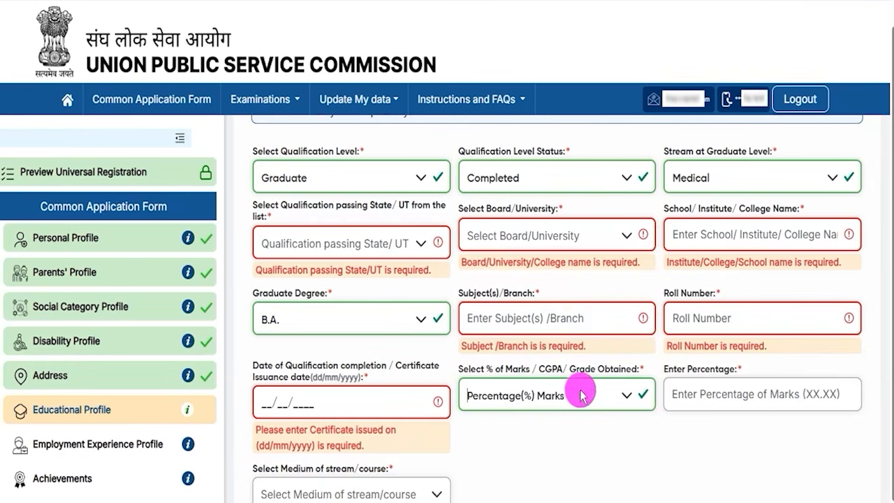
{"action": "left_click", "coordinate": [702, 391]}
{"action": "left_click", "coordinate": [497, 482]}
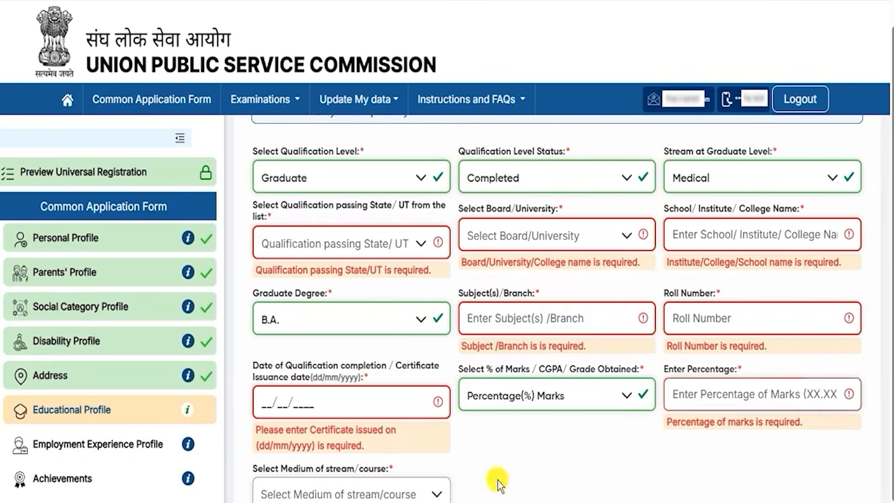
{"action": "left_click", "coordinate": [435, 492]}
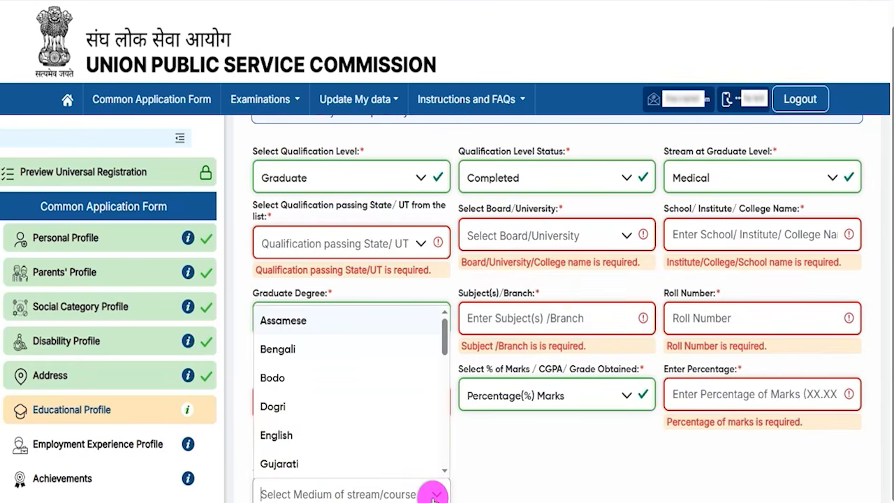
{"action": "left_click", "coordinate": [301, 435]}
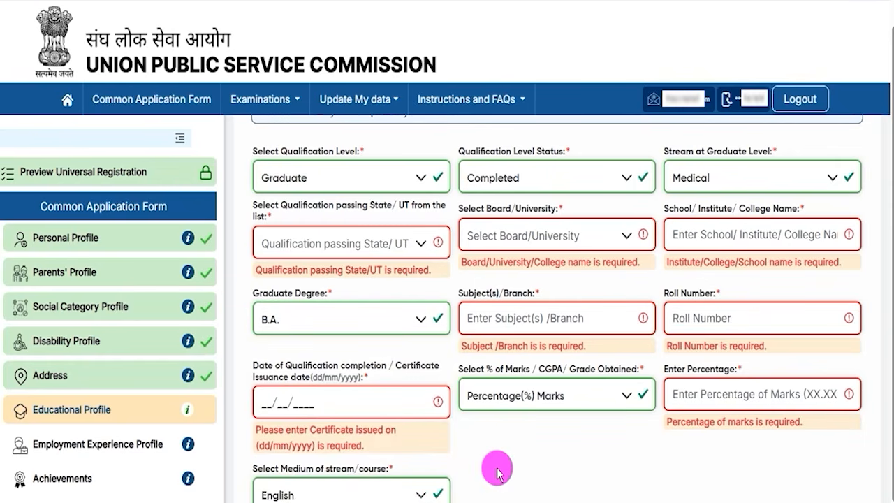
Step: Add the Graduate qualification to the qualifications table, and preview and submit the Educational Profile
{"action": "scroll", "coordinate": [496, 470], "scroll_direction": "down", "scroll_amount": 2}
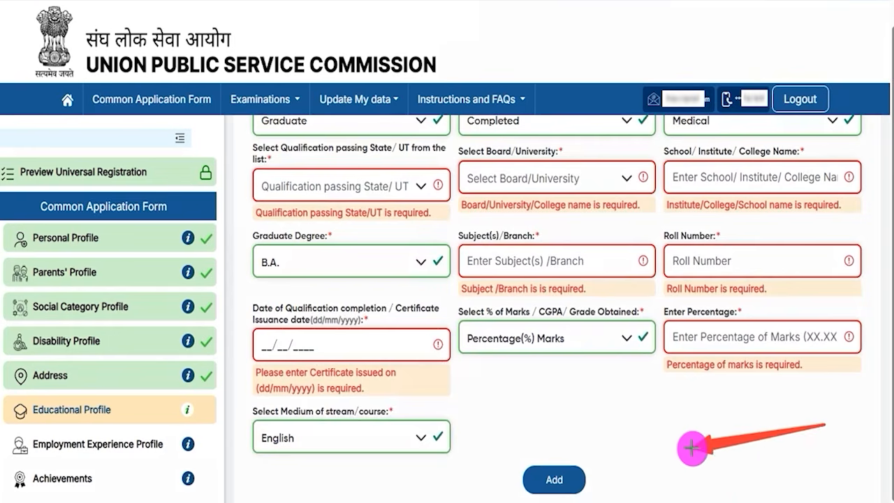
{"action": "left_click", "coordinate": [583, 475]}
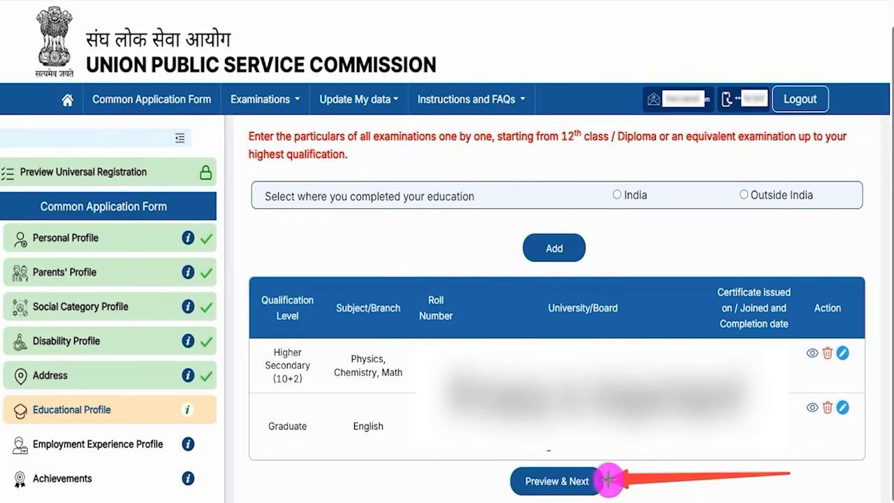
{"action": "left_click", "coordinate": [605, 481]}
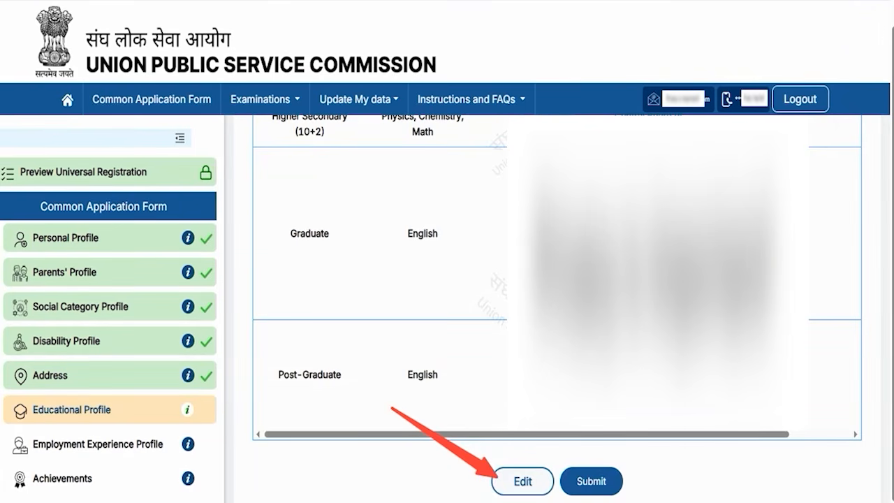
{"action": "left_click", "coordinate": [613, 480]}
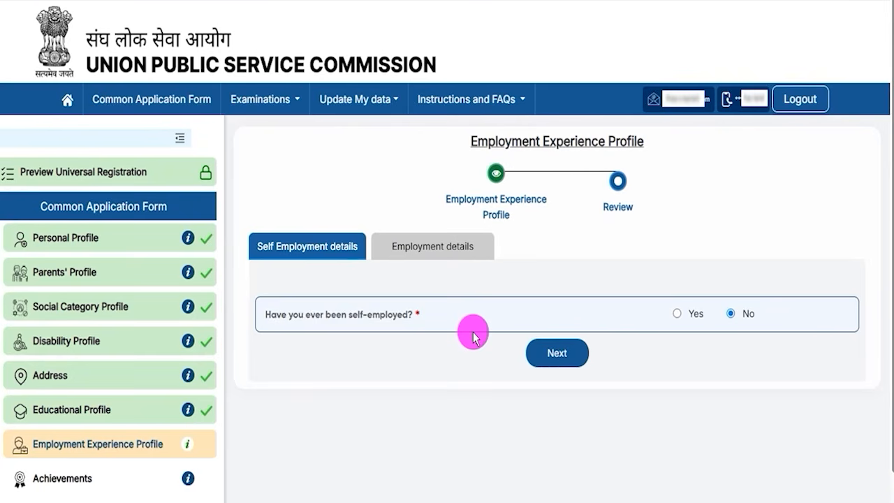
Step: Answer Yes to having been self-employed and examine the nature of employment, income, period and organisation fields
{"action": "left_click_drag", "start_coordinate": [478, 139], "coordinate": [600, 141]}
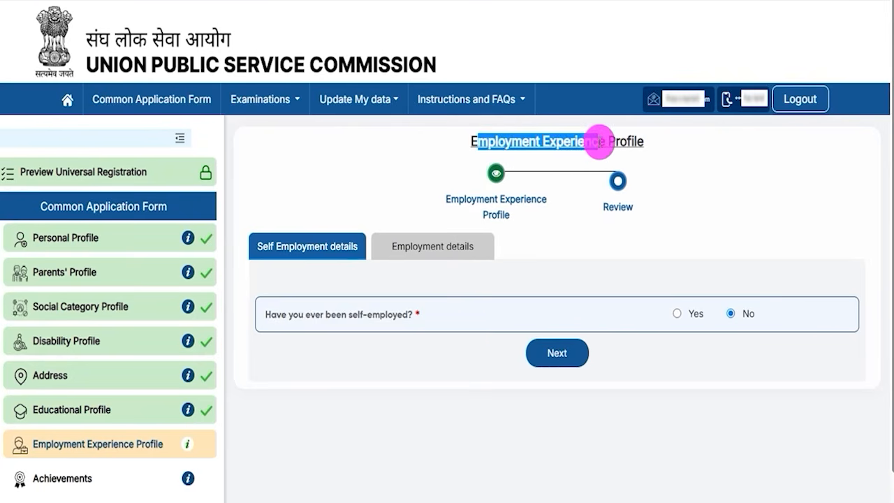
{"action": "left_click_drag", "start_coordinate": [308, 319], "coordinate": [367, 316]}
{"action": "left_click", "coordinate": [677, 314]}
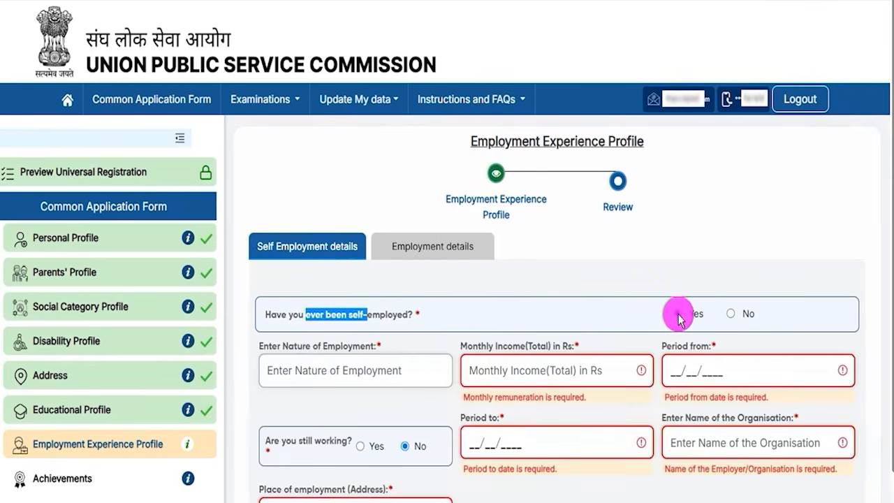
{"action": "scroll", "coordinate": [509, 356], "scroll_direction": "down", "scroll_amount": 2}
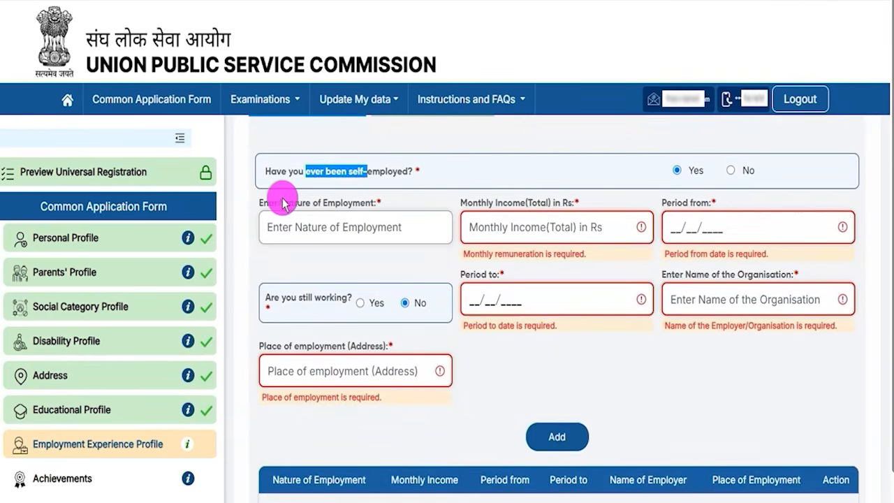
{"action": "left_click_drag", "start_coordinate": [287, 203], "coordinate": [485, 224]}
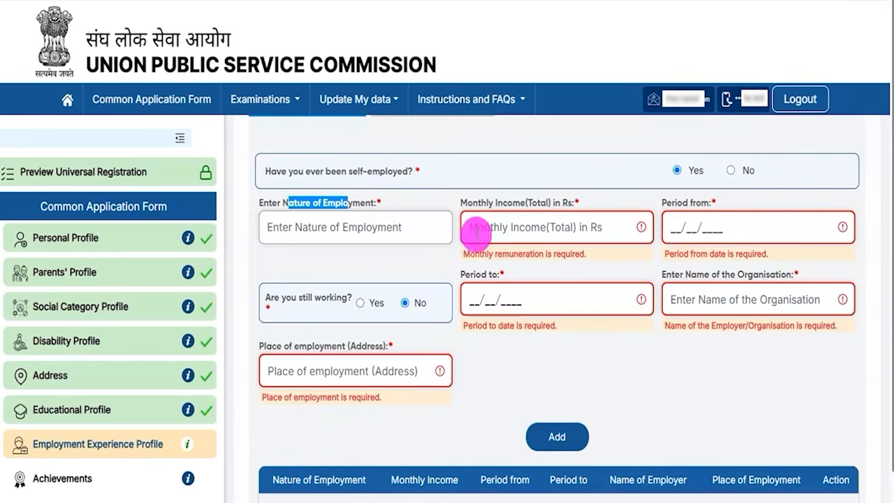
{"action": "left_click_drag", "start_coordinate": [472, 204], "coordinate": [689, 202]}
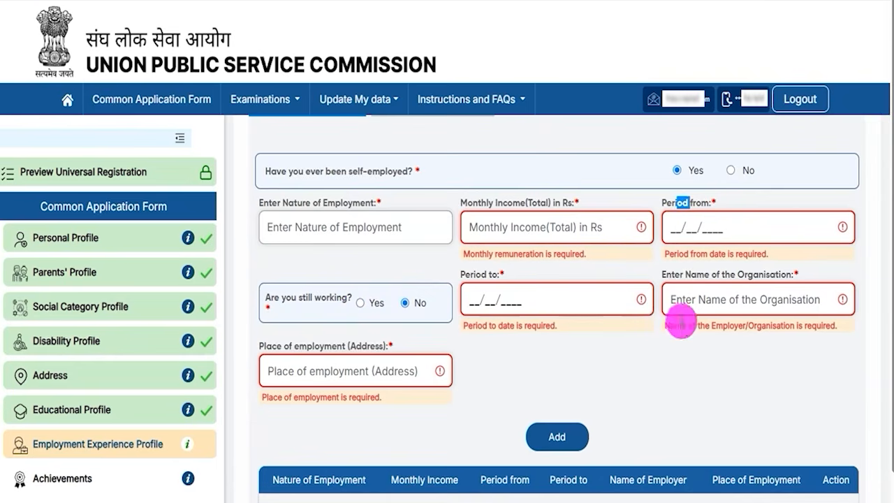
{"action": "left_click_drag", "start_coordinate": [713, 276], "coordinate": [749, 276]}
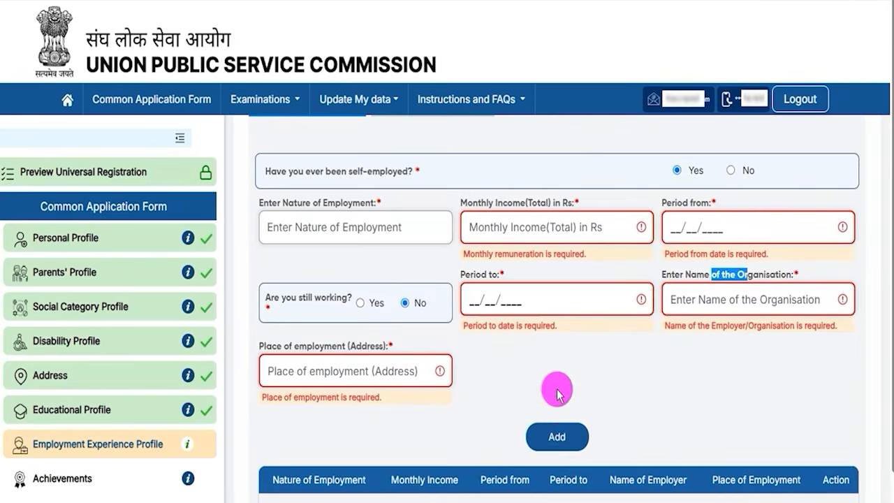
{"action": "scroll", "coordinate": [559, 391], "scroll_direction": "up", "scroll_amount": 2}
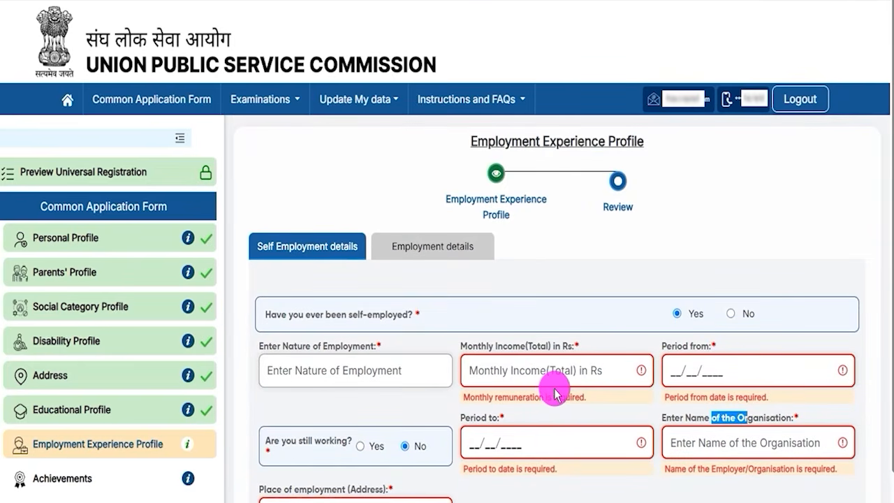
Step: Answer No to having been self-employed, continue to the employment details and answer No to having been employed
{"action": "left_click", "coordinate": [730, 314]}
{"action": "left_click", "coordinate": [567, 355]}
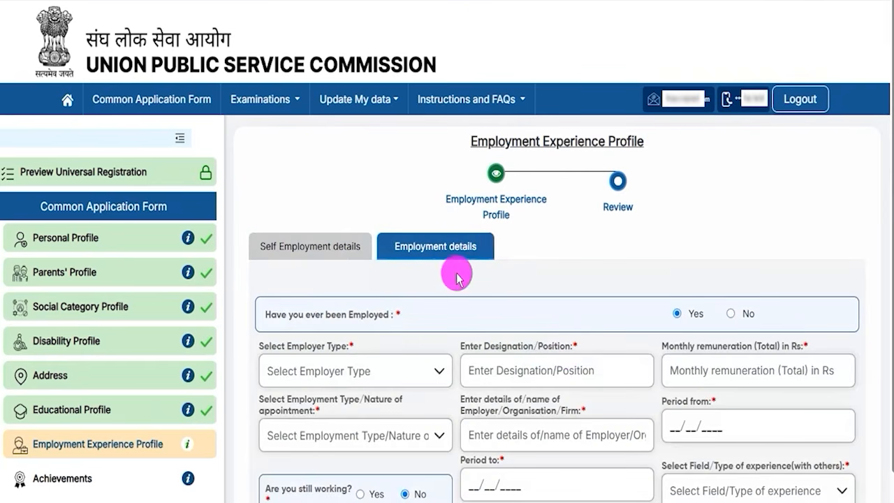
{"action": "left_click", "coordinate": [730, 313]}
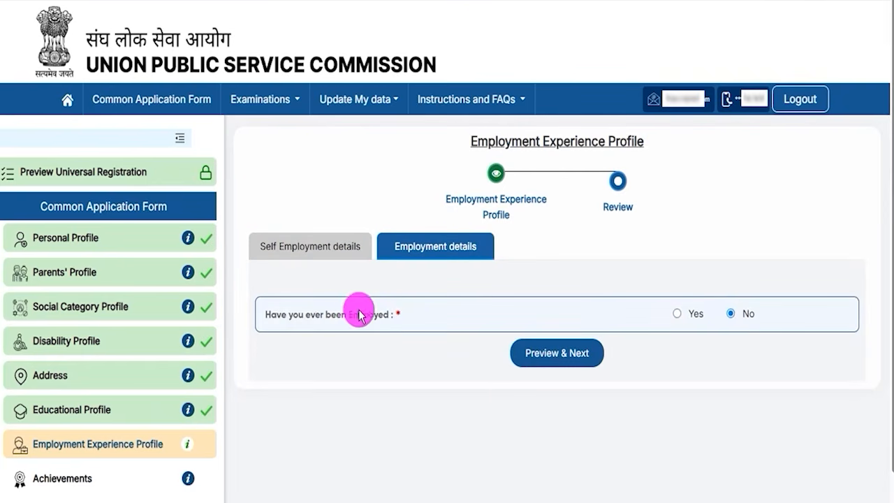
Step: Answer Yes to having been employed and examine the designation and monthly remuneration fields
{"action": "left_click", "coordinate": [675, 314]}
{"action": "scroll", "coordinate": [536, 362], "scroll_direction": "down", "scroll_amount": 2}
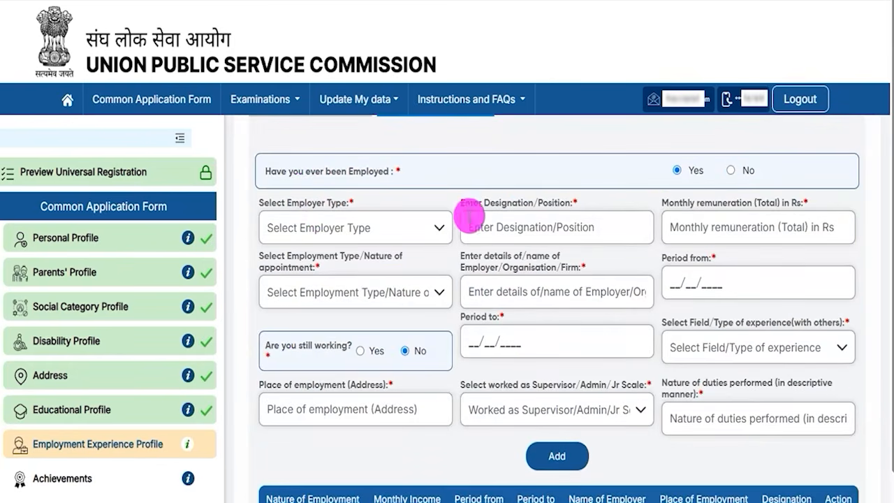
{"action": "left_click_drag", "start_coordinate": [493, 204], "coordinate": [533, 203]}
{"action": "left_click_drag", "start_coordinate": [695, 211], "coordinate": [768, 202]}
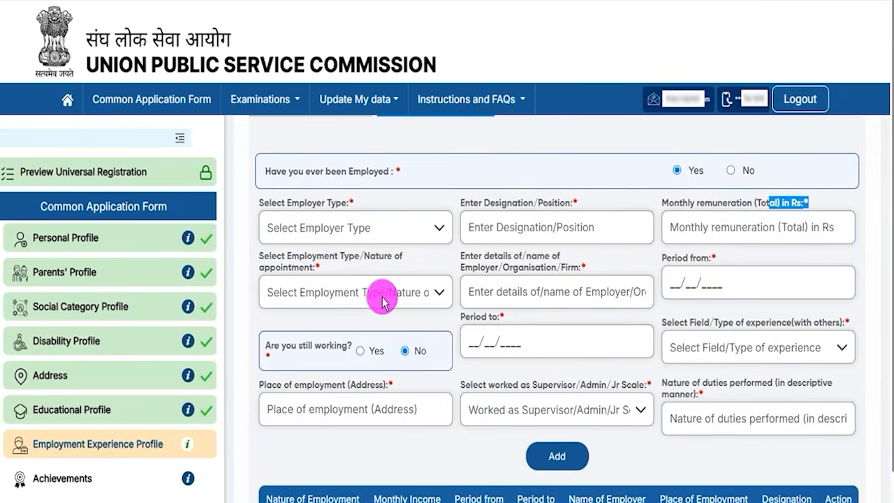
{"action": "scroll", "coordinate": [479, 339], "scroll_direction": "up", "scroll_amount": 3}
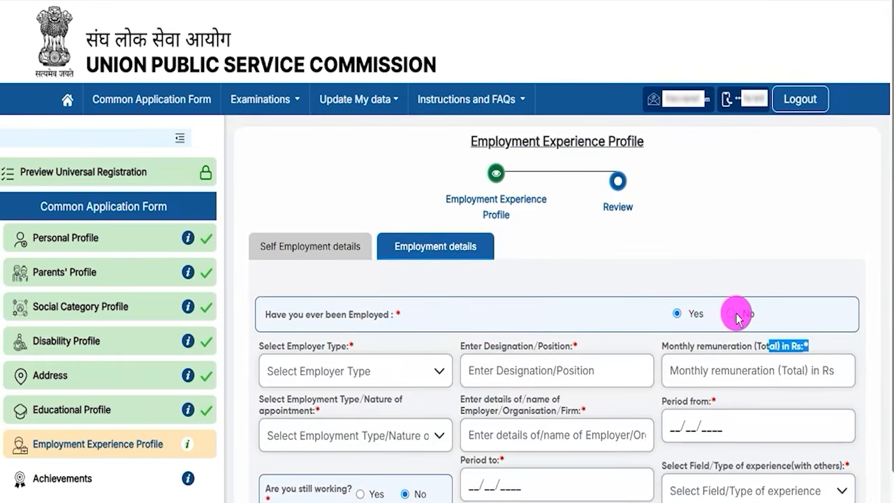
Step: Answer No to having been employed, and preview and submit the Employment Experience Profile
{"action": "left_click", "coordinate": [731, 315]}
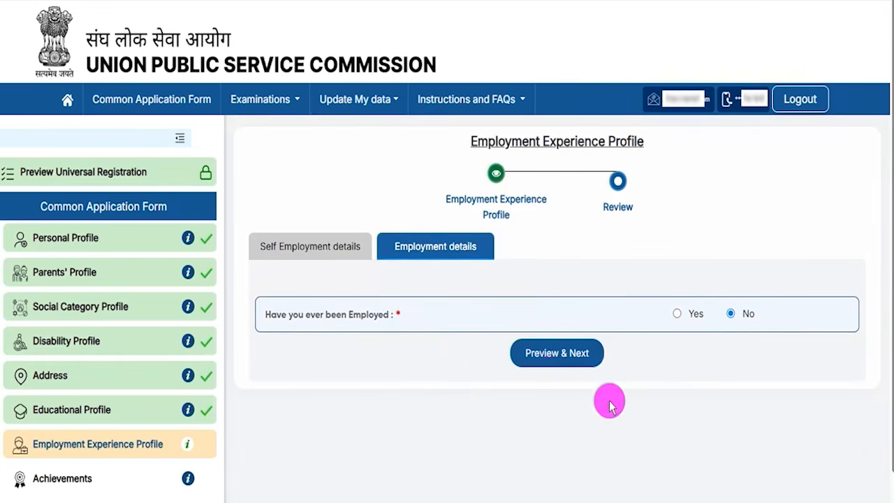
{"action": "left_click", "coordinate": [586, 360]}
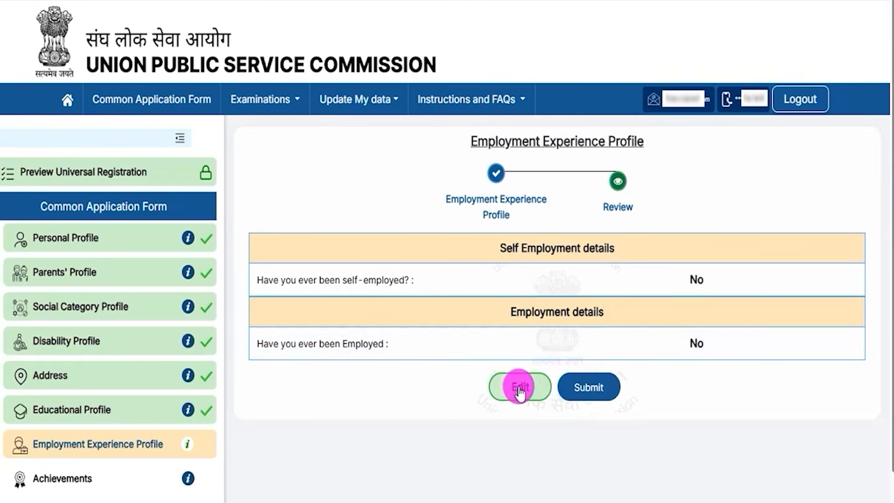
{"action": "left_click", "coordinate": [586, 391]}
{"action": "left_click", "coordinate": [425, 327]}
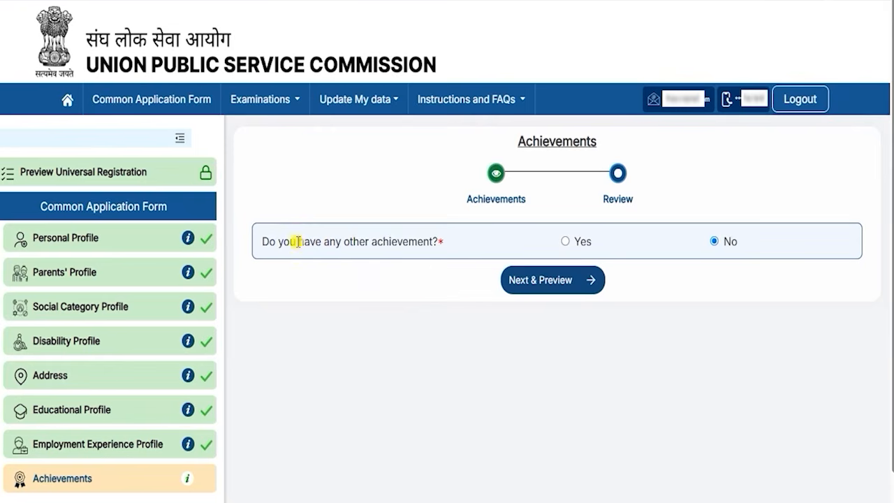
Step: Answer Yes to having other achievements and examine the prizes, sports/N.C.C., leadership position and extra-curricular activity fields
{"action": "left_click_drag", "start_coordinate": [297, 242], "coordinate": [400, 244]}
{"action": "left_click", "coordinate": [565, 241]}
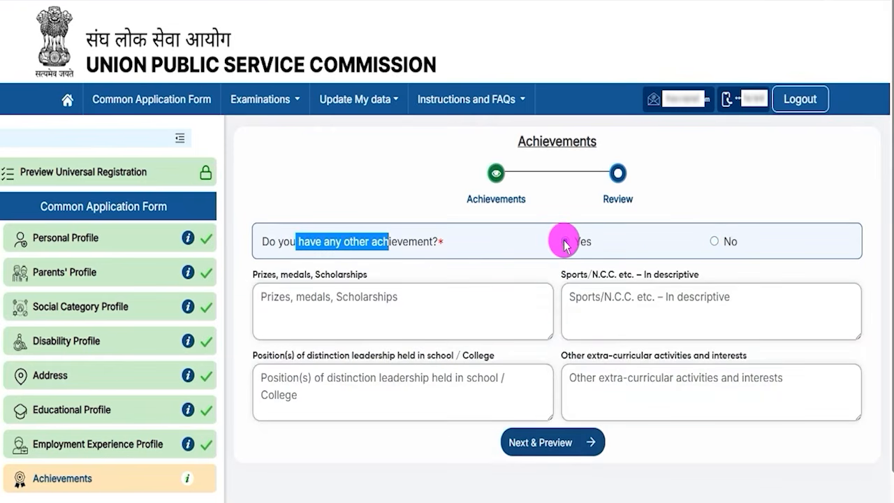
{"action": "left_click_drag", "start_coordinate": [282, 274], "coordinate": [288, 273]}
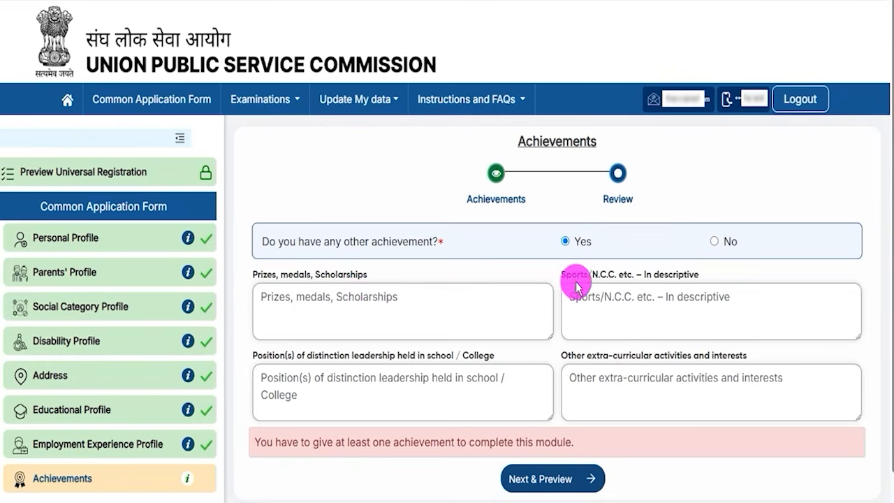
{"action": "left_click_drag", "start_coordinate": [577, 275], "coordinate": [629, 286]}
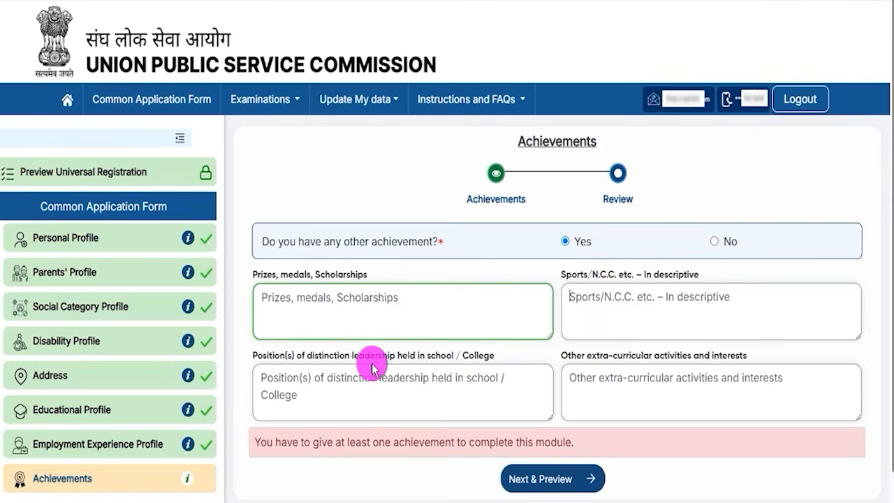
{"action": "left_click_drag", "start_coordinate": [351, 355], "coordinate": [415, 370]}
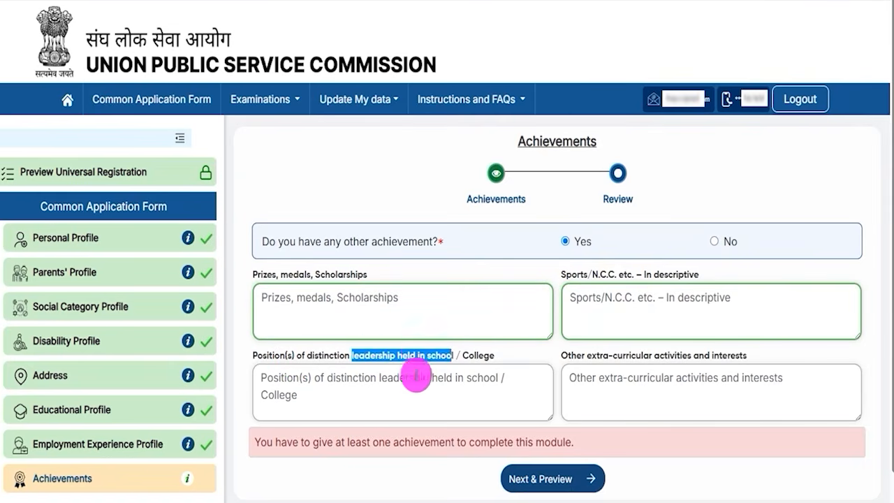
{"action": "left_click", "coordinate": [437, 381]}
{"action": "left_click_drag", "start_coordinate": [572, 360], "coordinate": [678, 359]}
{"action": "left_click", "coordinate": [640, 383]}
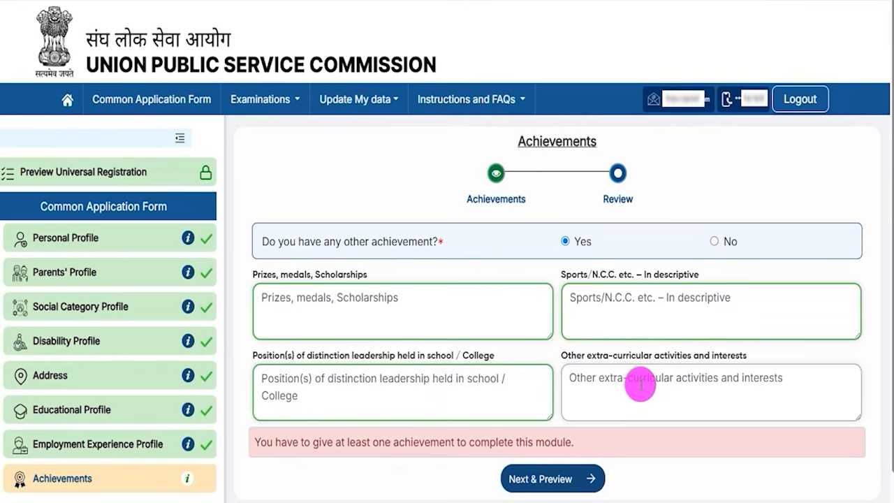
Step: Answer No to having any other achievement, and preview and submit the Achievement Profile details
{"action": "left_click_drag", "start_coordinate": [331, 241], "coordinate": [397, 241]}
{"action": "left_click", "coordinate": [714, 241]}
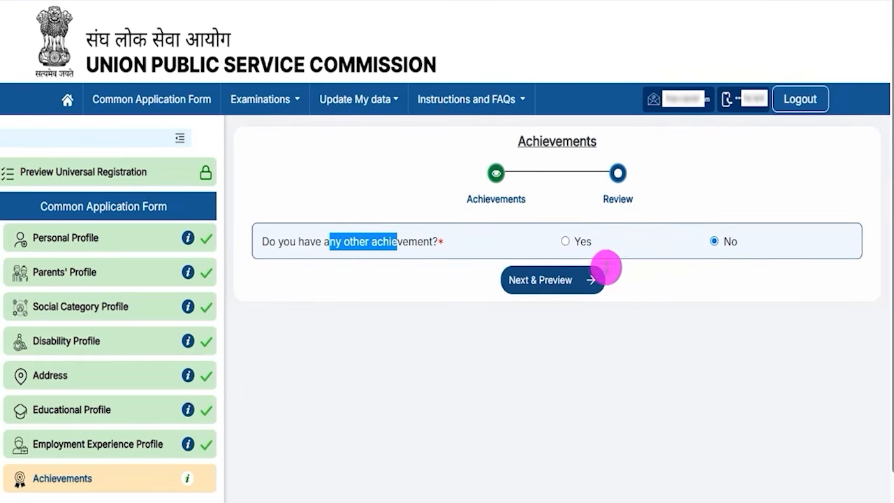
{"action": "left_click", "coordinate": [543, 282]}
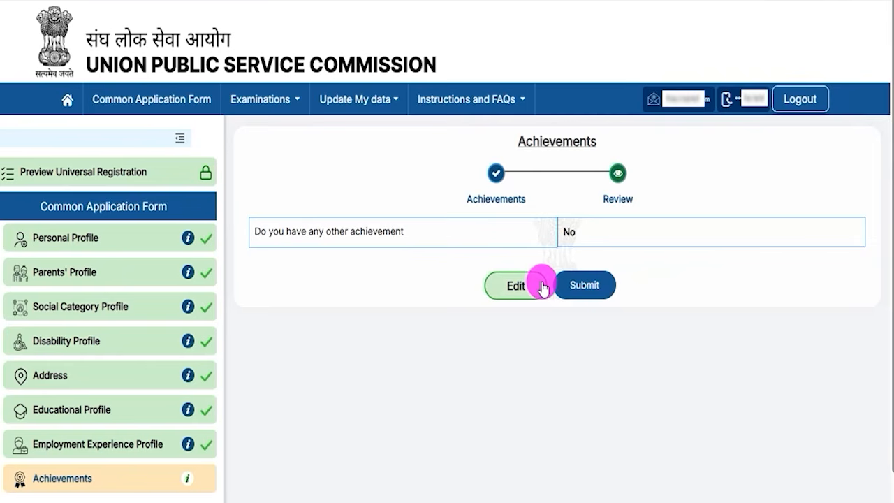
{"action": "left_click", "coordinate": [566, 285]}
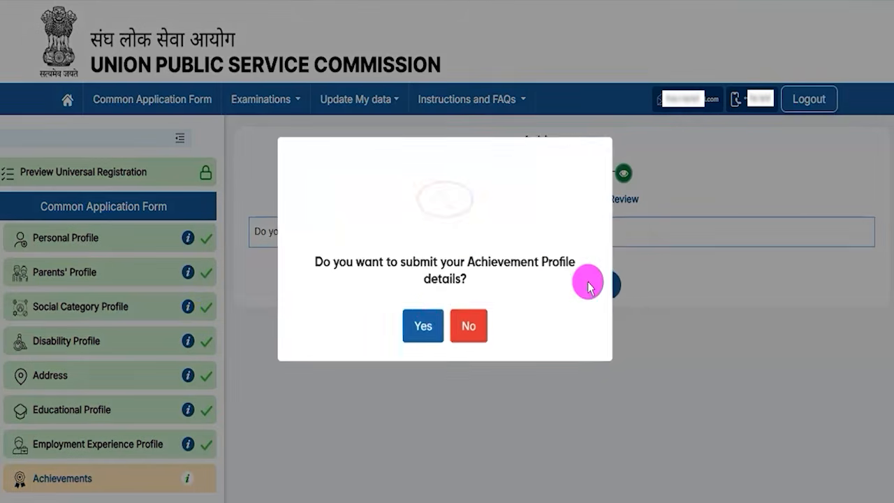
{"action": "left_click", "coordinate": [419, 321]}
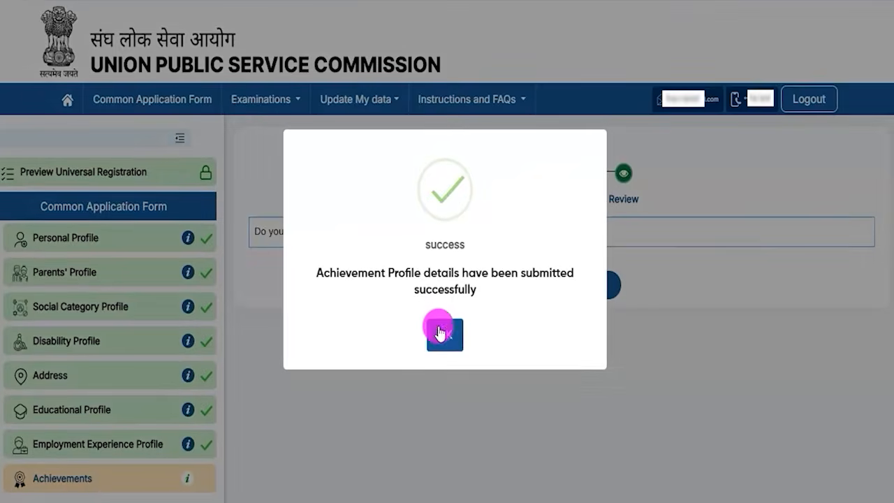
{"action": "left_click", "coordinate": [434, 325]}
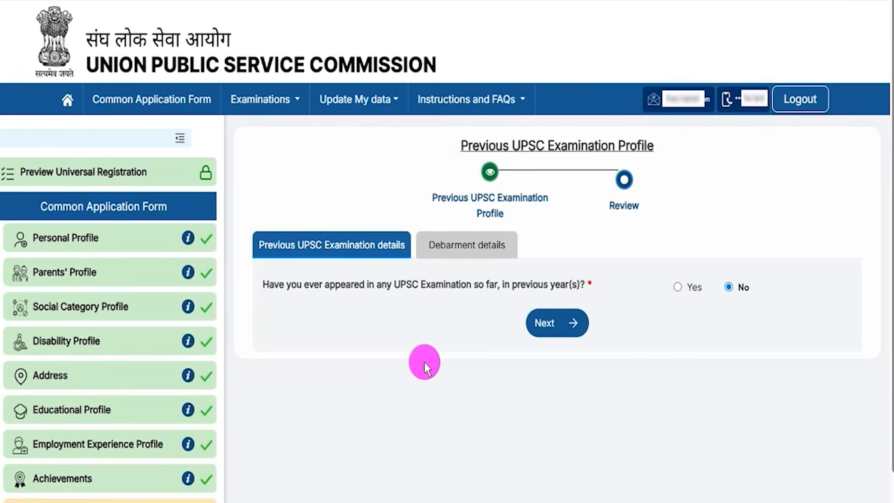
Step: Answer Yes to having appeared in any previous UPSC examination and examine the examination name, year and roll number fields
{"action": "left_click", "coordinate": [677, 288]}
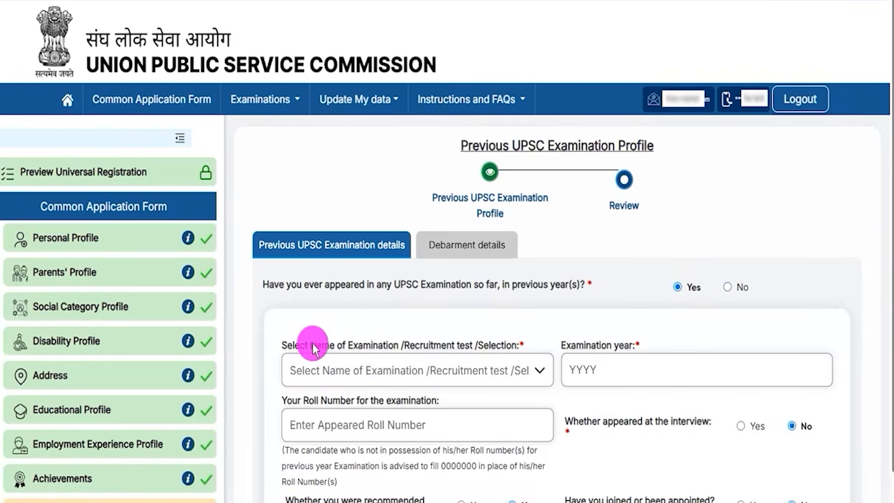
{"action": "left_click_drag", "start_coordinate": [305, 347], "coordinate": [494, 343]}
{"action": "scroll", "coordinate": [490, 342], "scroll_direction": "down", "scroll_amount": 3}
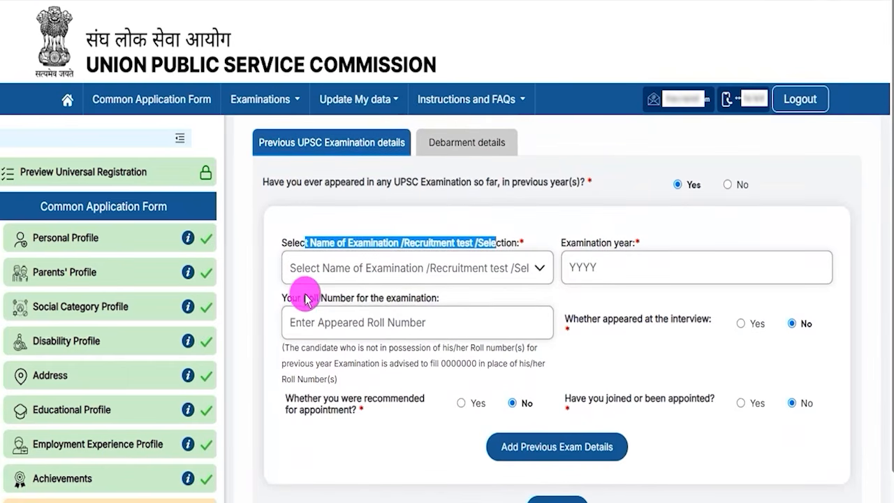
{"action": "left_click_drag", "start_coordinate": [305, 298], "coordinate": [395, 306]}
{"action": "scroll", "coordinate": [411, 321], "scroll_direction": "up", "scroll_amount": 3}
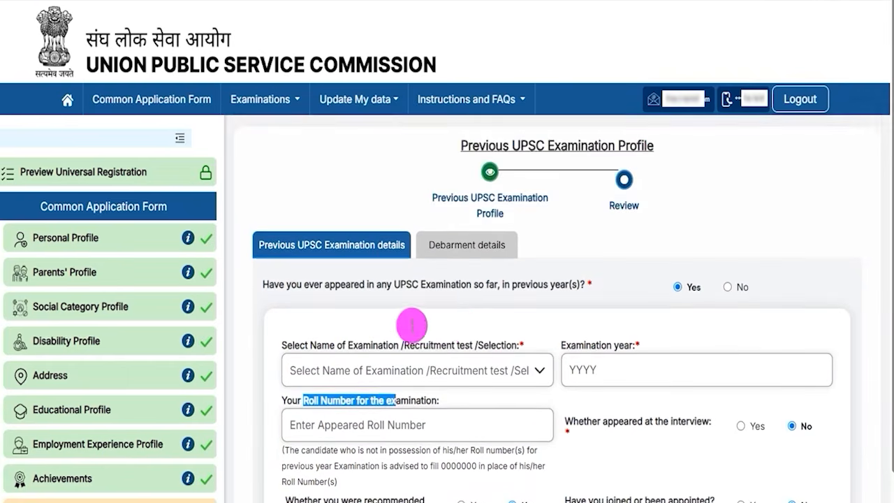
Step: Answer No to having appeared in any previous UPSC examination and continue to the debarment question
{"action": "left_click", "coordinate": [728, 288]}
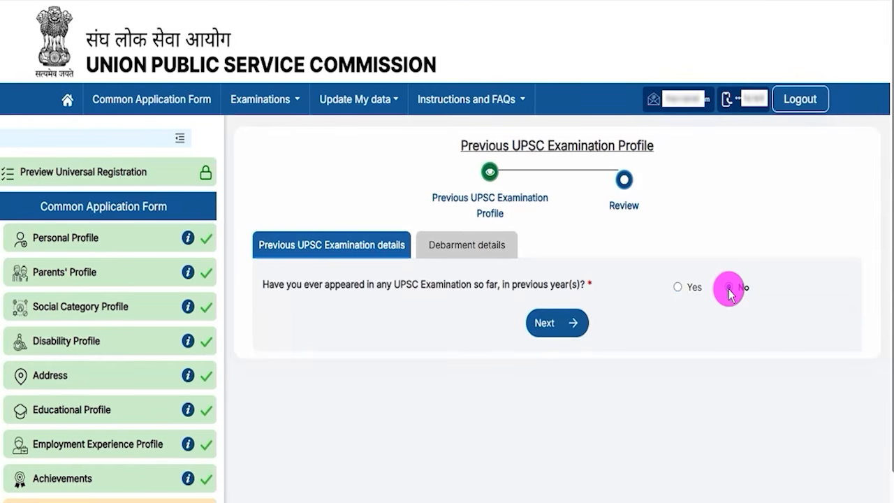
{"action": "left_click", "coordinate": [555, 329]}
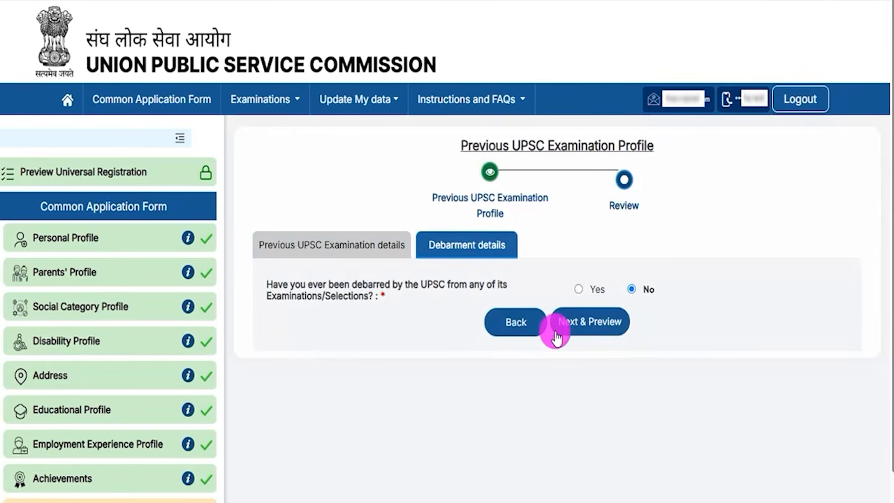
{"action": "left_click_drag", "start_coordinate": [318, 285], "coordinate": [436, 285]}
Step: Answer No to having been debarred by the UPSC, and preview and submit the Previous UPSC Examination Profile
{"action": "left_click", "coordinate": [578, 289]}
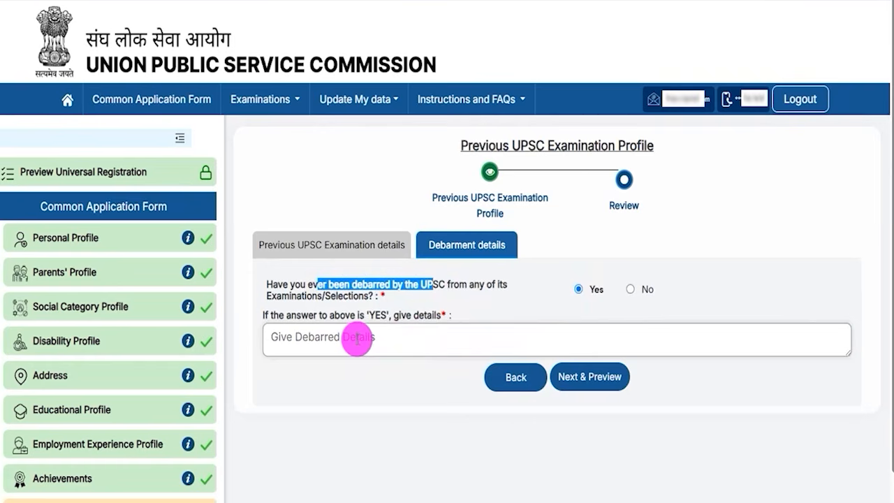
{"action": "left_click", "coordinate": [631, 289]}
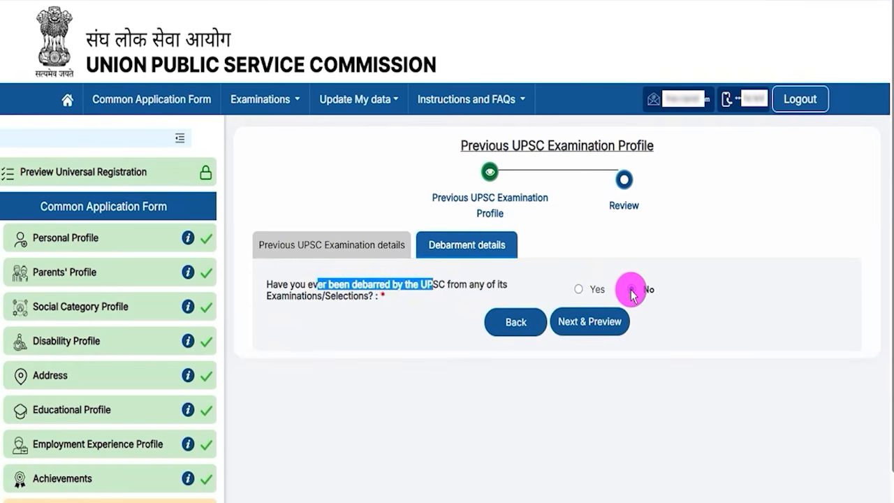
{"action": "left_click", "coordinate": [590, 322]}
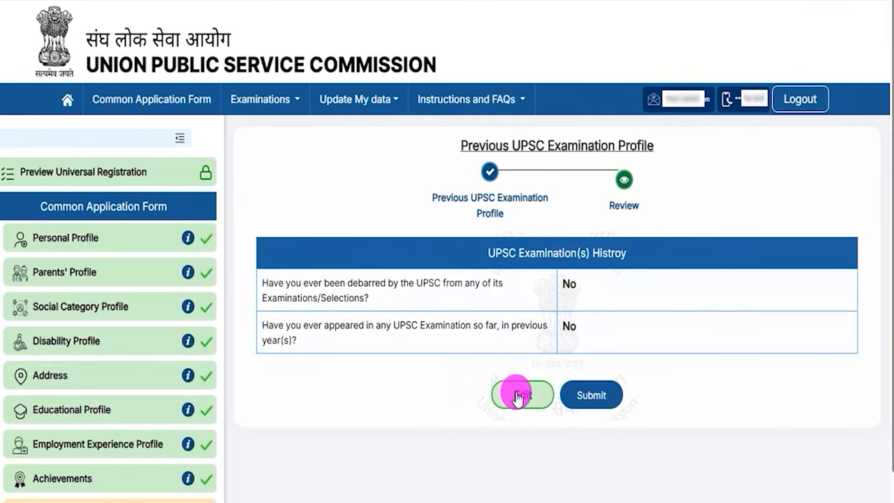
{"action": "left_click", "coordinate": [595, 396]}
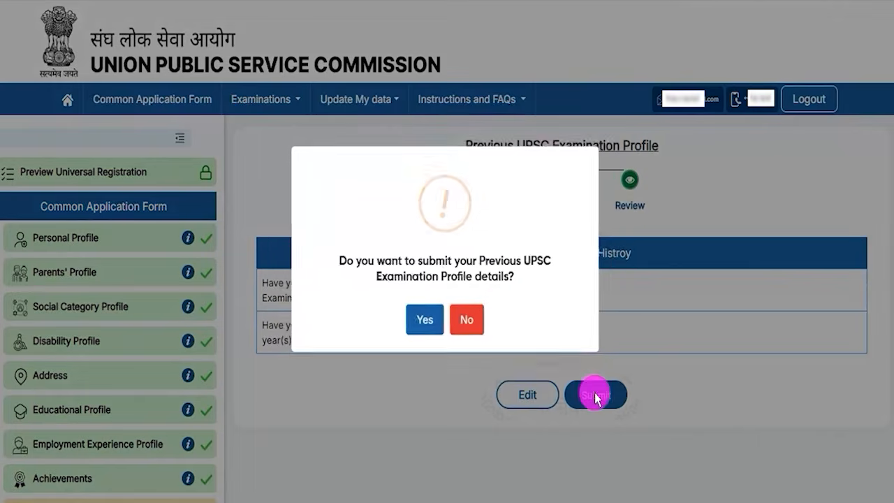
{"action": "left_click", "coordinate": [424, 317]}
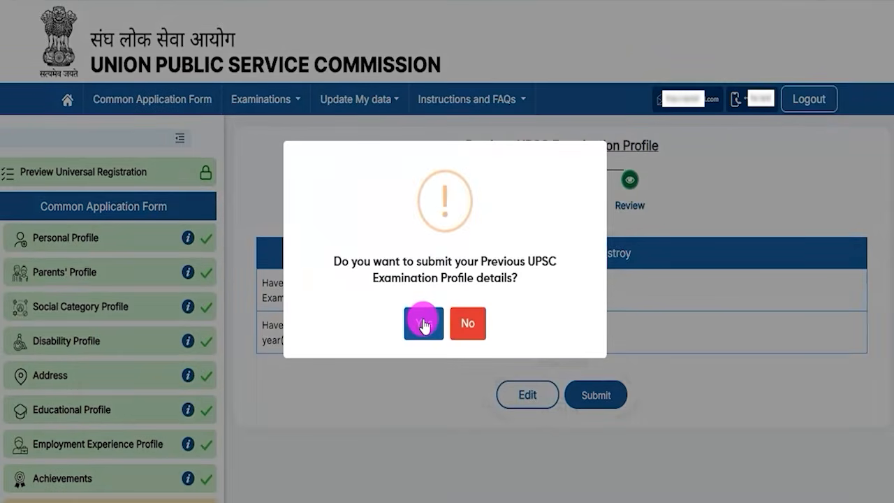
{"action": "left_click", "coordinate": [423, 320]}
{"action": "left_click", "coordinate": [433, 325]}
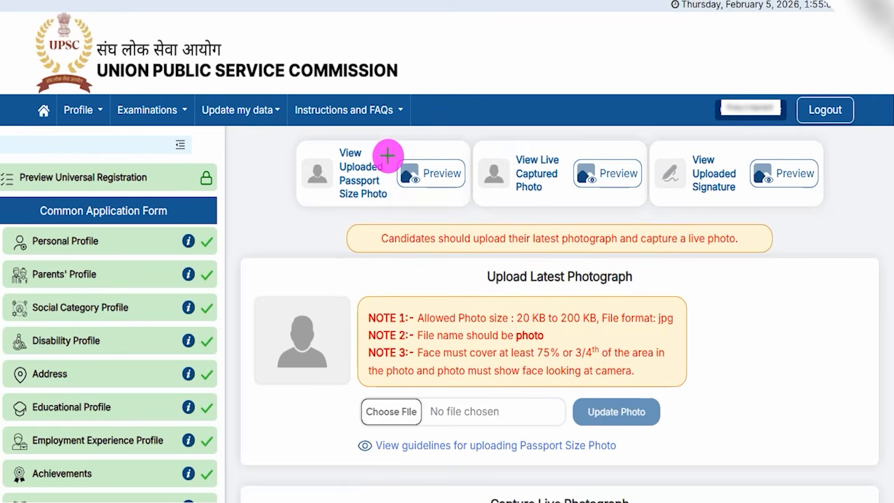
Step: Examine the photo and signature preview options and the latest photograph's requirements for file size, format, file name and face coverage
{"action": "left_click_drag", "start_coordinate": [387, 155], "coordinate": [415, 120]}
{"action": "left_click_drag", "start_coordinate": [575, 149], "coordinate": [609, 115]}
{"action": "left_click_drag", "start_coordinate": [729, 154], "coordinate": [756, 127]}
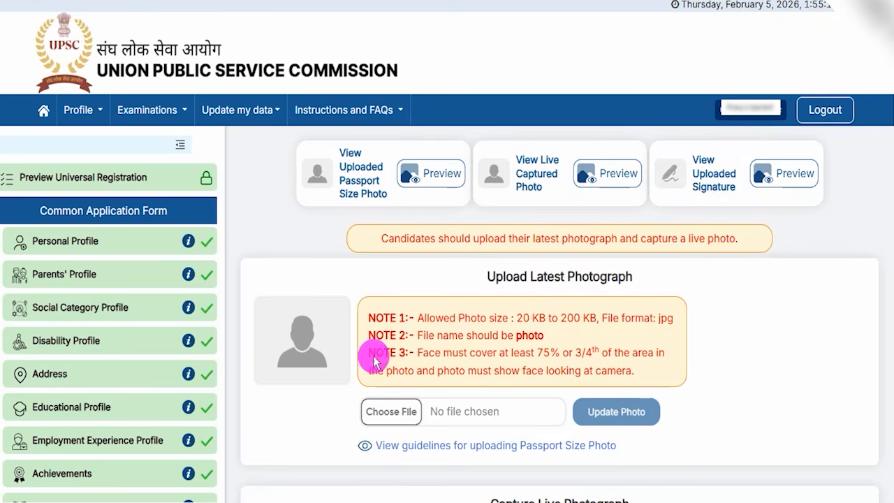
{"action": "left_click_drag", "start_coordinate": [509, 278], "coordinate": [587, 277]}
{"action": "left_click_drag", "start_coordinate": [521, 318], "coordinate": [581, 324]}
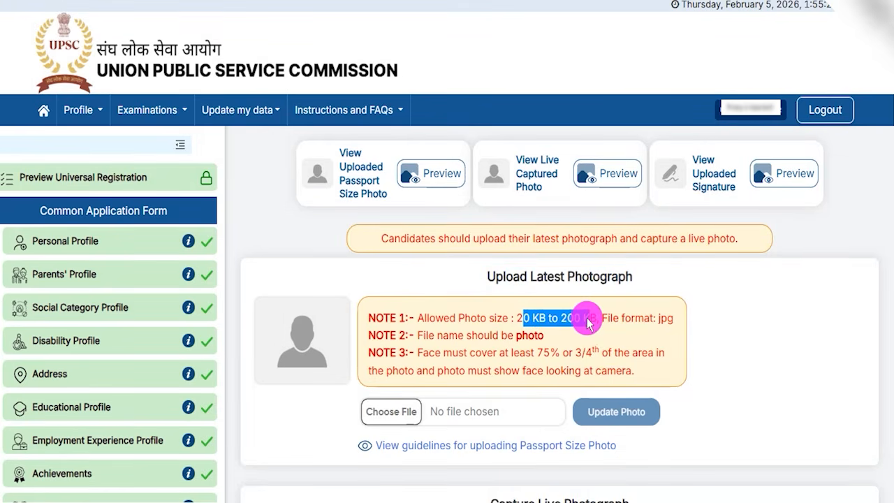
{"action": "left_click", "coordinate": [659, 326]}
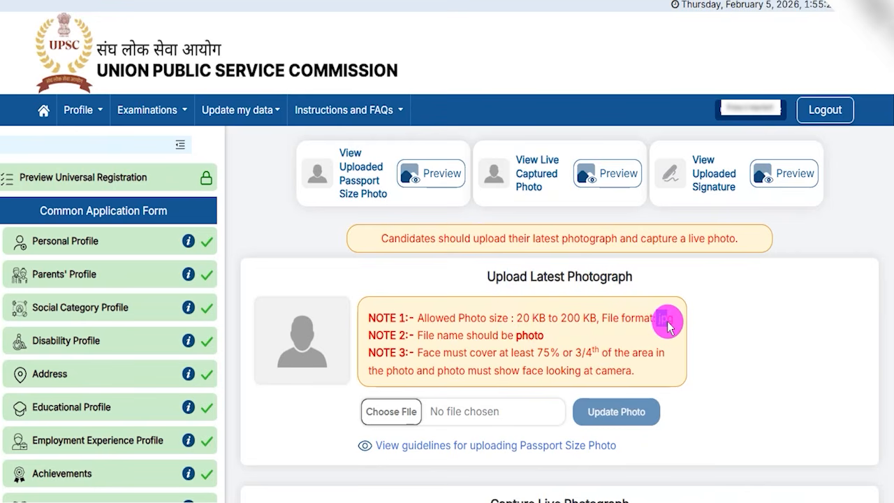
{"action": "left_click", "coordinate": [521, 337]}
{"action": "double_click", "coordinate": [531, 341]}
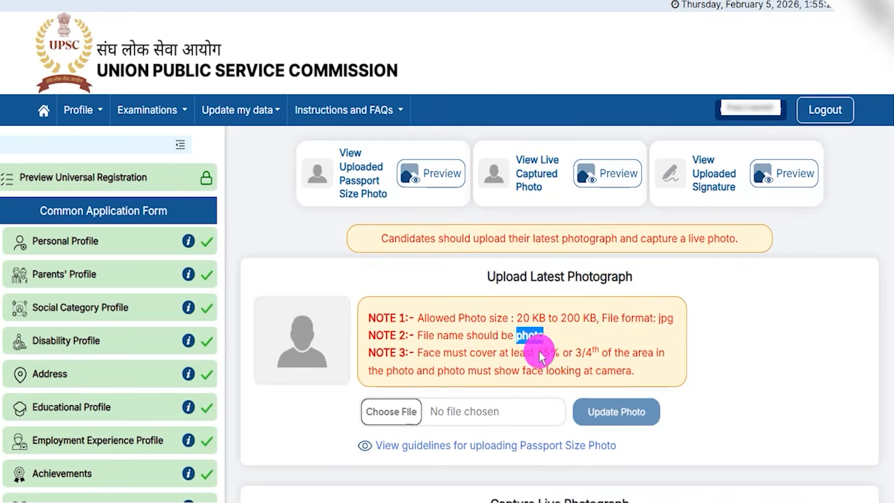
{"action": "left_click", "coordinate": [541, 360]}
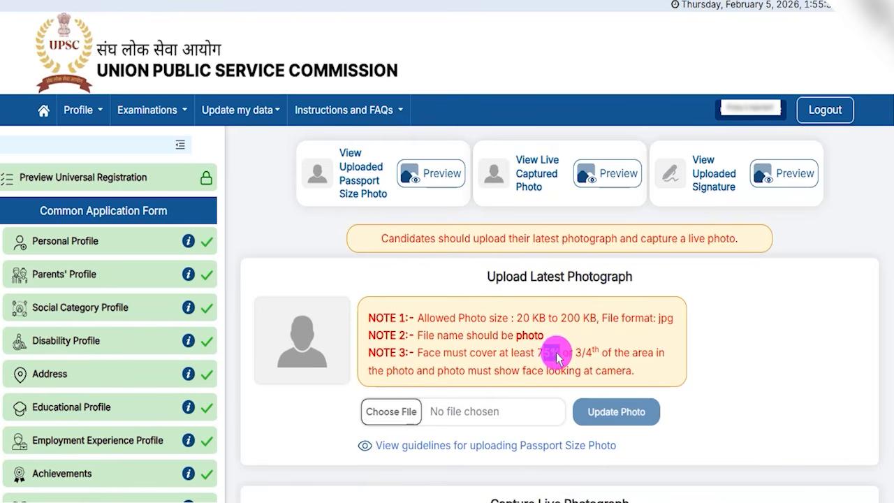
{"action": "left_click_drag", "start_coordinate": [410, 400], "coordinate": [442, 341]}
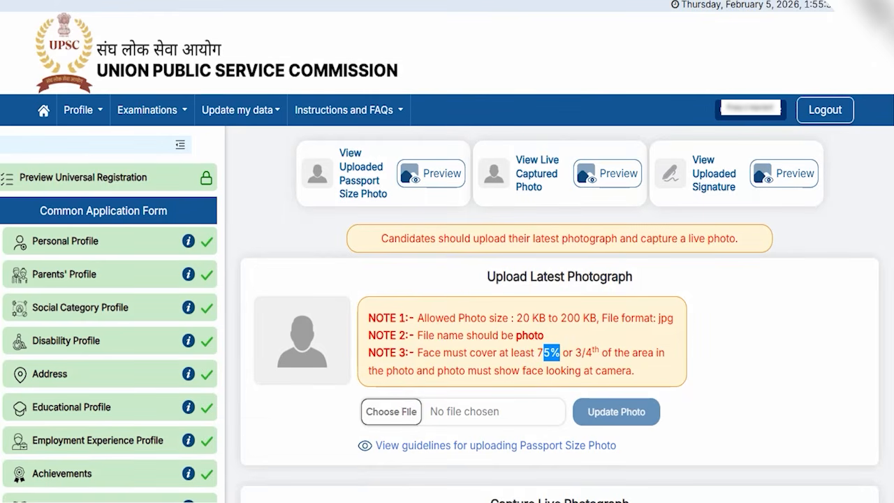
Step: Open the passport size photo guidelines and examine the acceptable and unacceptable specimen photographs
{"action": "left_click", "coordinate": [398, 445]}
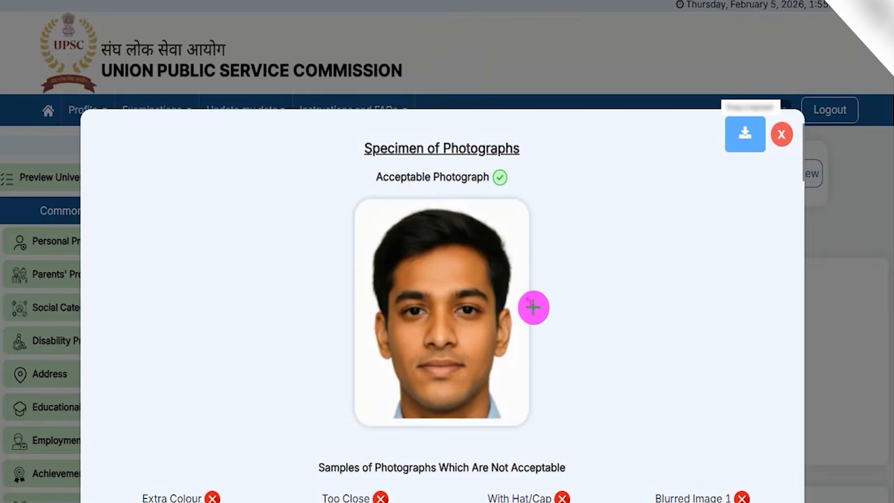
{"action": "left_click_drag", "start_coordinate": [528, 301], "coordinate": [594, 224]}
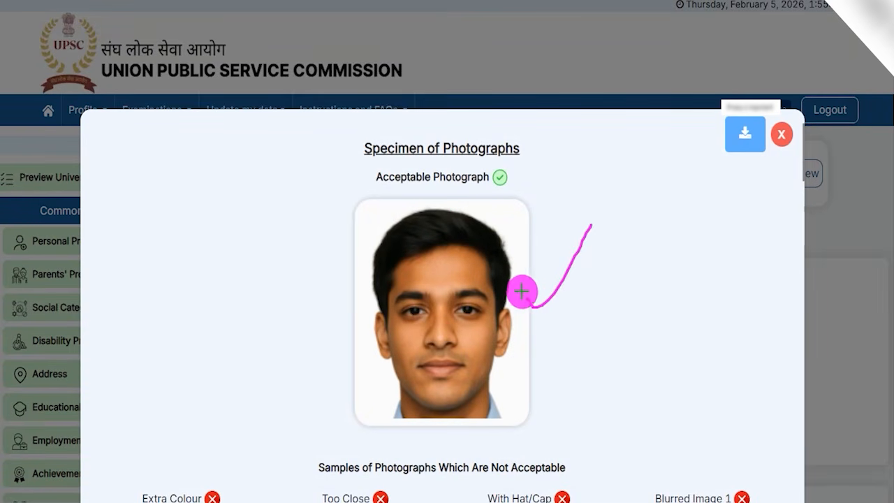
{"action": "left_click_drag", "start_coordinate": [514, 379], "coordinate": [552, 339]}
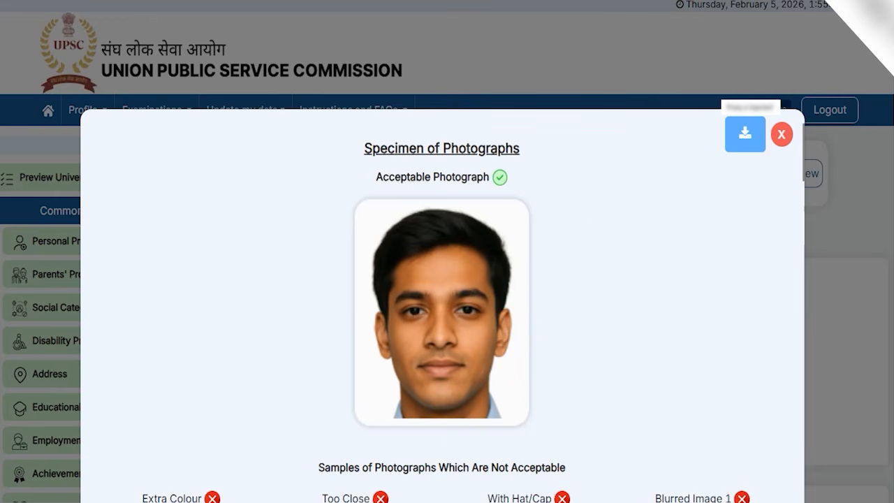
{"action": "scroll", "coordinate": [466, 436], "scroll_direction": "down", "scroll_amount": 3}
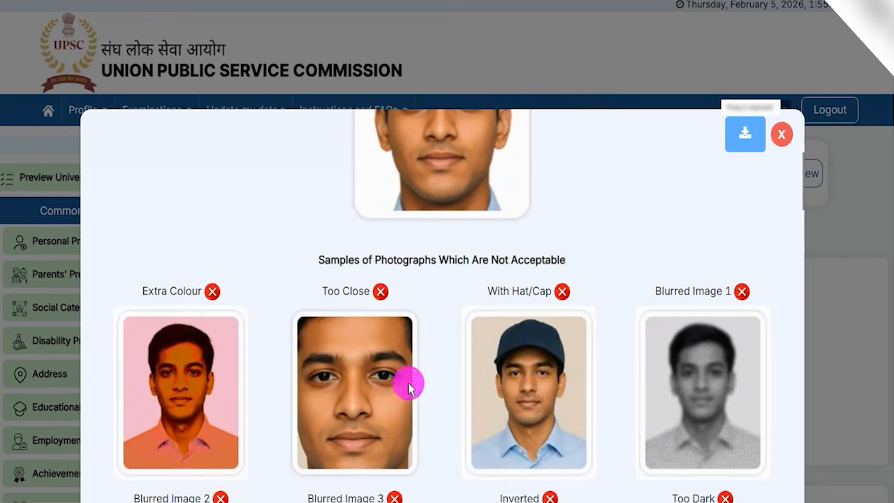
{"action": "scroll", "coordinate": [409, 383], "scroll_direction": "down", "scroll_amount": 2}
{"action": "scroll", "coordinate": [566, 401], "scroll_direction": "down", "scroll_amount": 6}
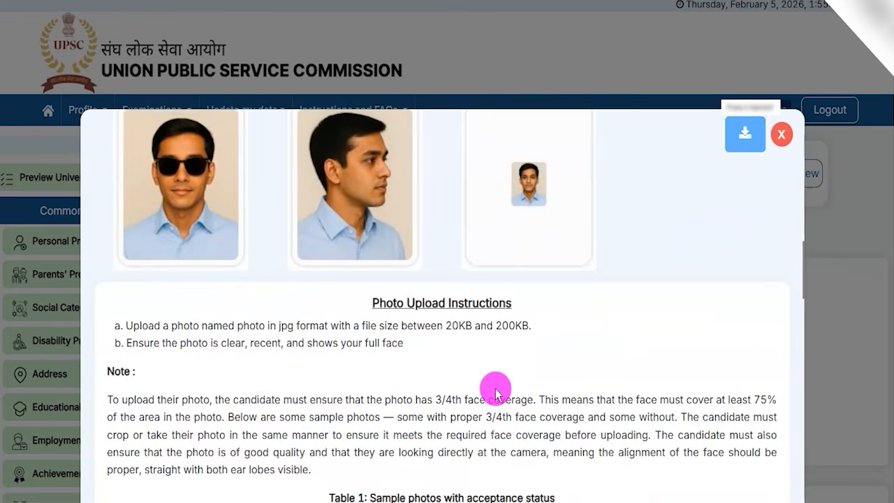
{"action": "scroll", "coordinate": [496, 395], "scroll_direction": "down", "scroll_amount": 3}
Step: Examine the photo rejection reasons and the dos and don'ts table, and close the guidelines
{"action": "left_click_drag", "start_coordinate": [363, 301], "coordinate": [443, 301]}
{"action": "scroll", "coordinate": [297, 358], "scroll_direction": "down", "scroll_amount": 2}
{"action": "scroll", "coordinate": [382, 384], "scroll_direction": "down", "scroll_amount": 10}
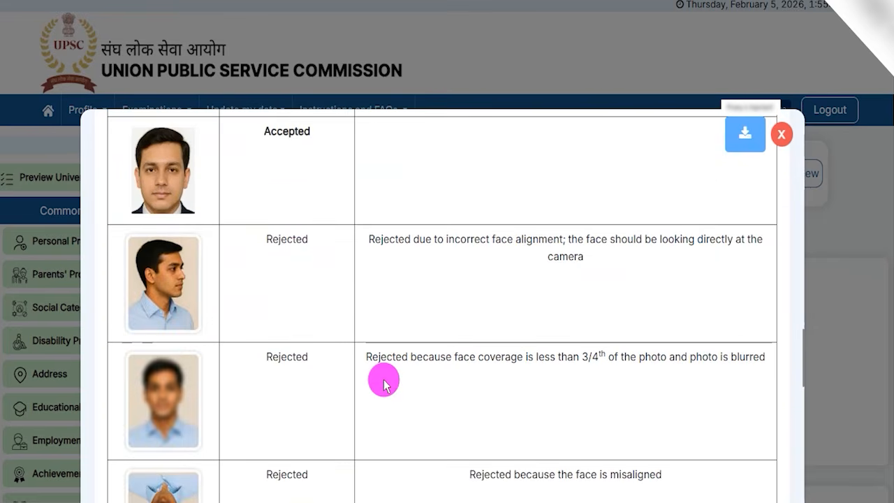
{"action": "scroll", "coordinate": [384, 382], "scroll_direction": "down", "scroll_amount": 5}
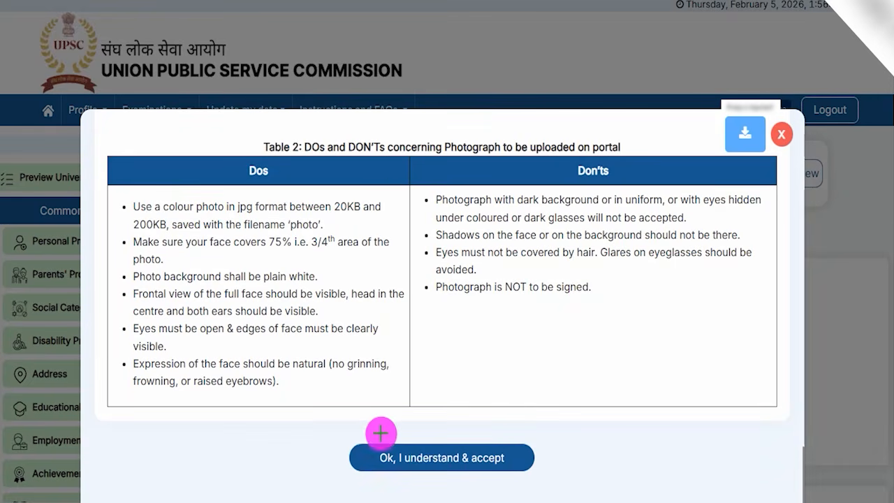
{"action": "mouse_move", "coordinate": [327, 430]}
{"action": "left_mouse_down"}
{"action": "mouse_move", "coordinate": [505, 463]}
{"action": "mouse_move", "coordinate": [556, 485]}
{"action": "left_mouse_up"}
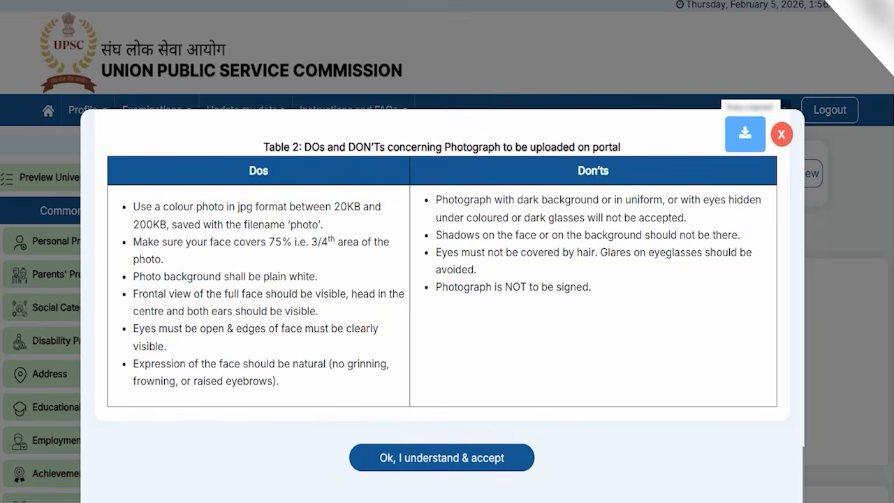
{"action": "left_click", "coordinate": [782, 134]}
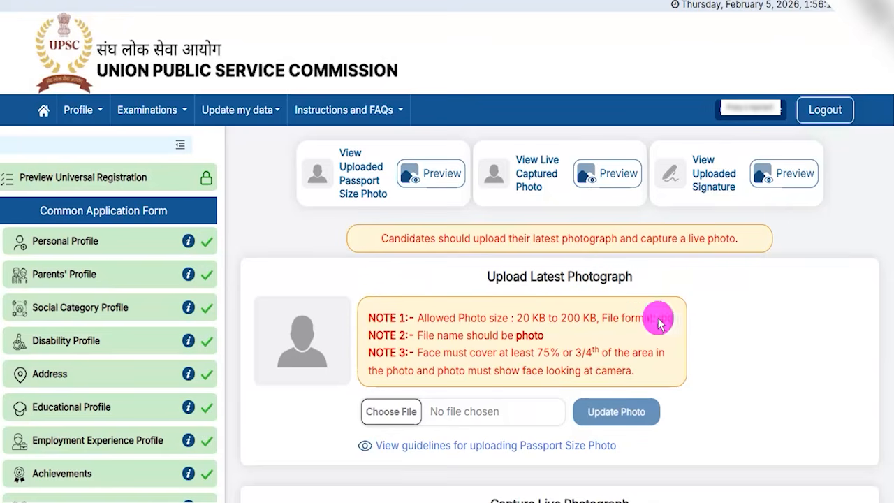
Step: Examine the live photograph notes and the options for capturing from this device or from a mobile
{"action": "scroll", "coordinate": [704, 331], "scroll_direction": "down", "scroll_amount": 4}
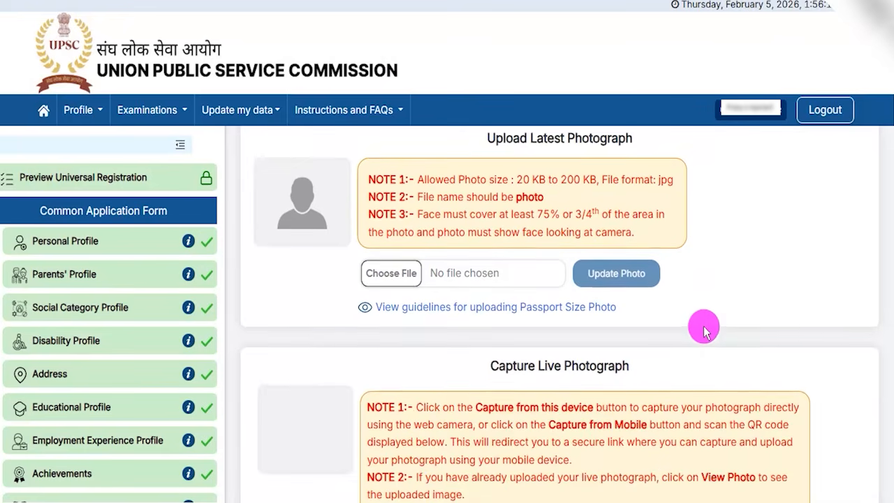
{"action": "left_click_drag", "start_coordinate": [508, 229], "coordinate": [618, 228]}
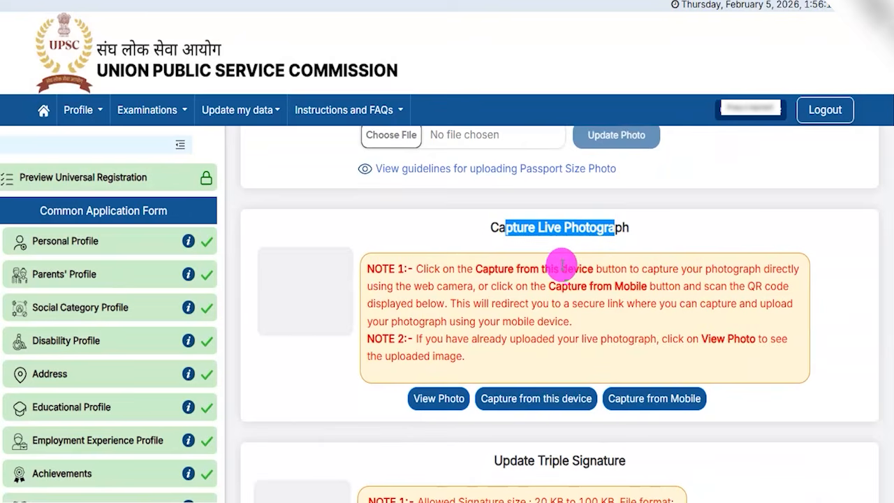
{"action": "scroll", "coordinate": [562, 264], "scroll_direction": "down", "scroll_amount": 1}
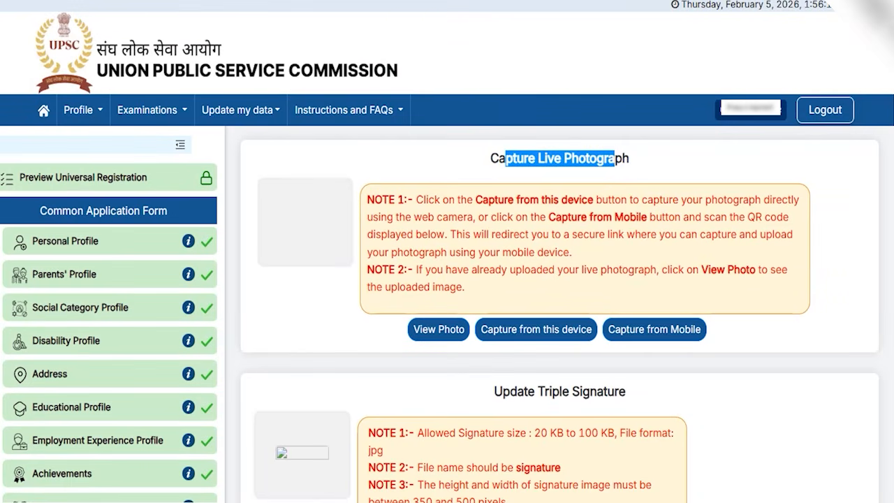
{"action": "left_click_drag", "start_coordinate": [452, 165], "coordinate": [505, 302]}
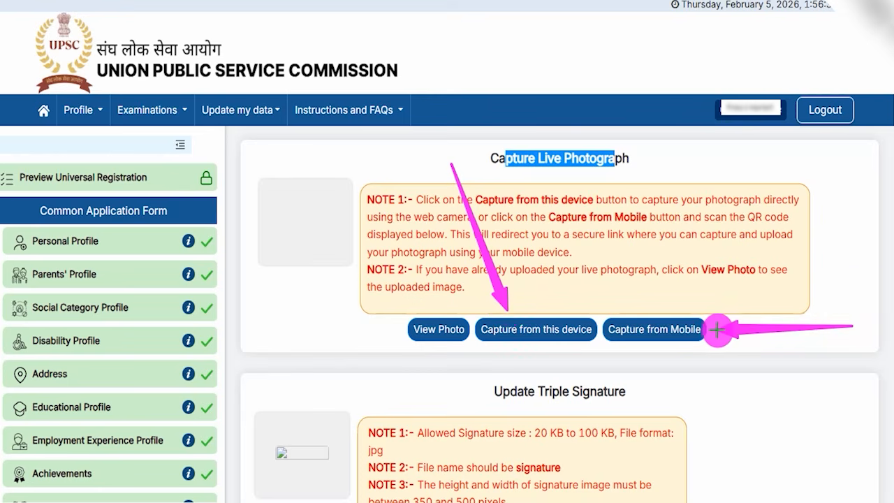
Step: Choose to capture the live photograph from a mobile and bring up the QR code for scanning
{"action": "left_click", "coordinate": [688, 329]}
{"action": "left_click_drag", "start_coordinate": [657, 331], "coordinate": [716, 257]}
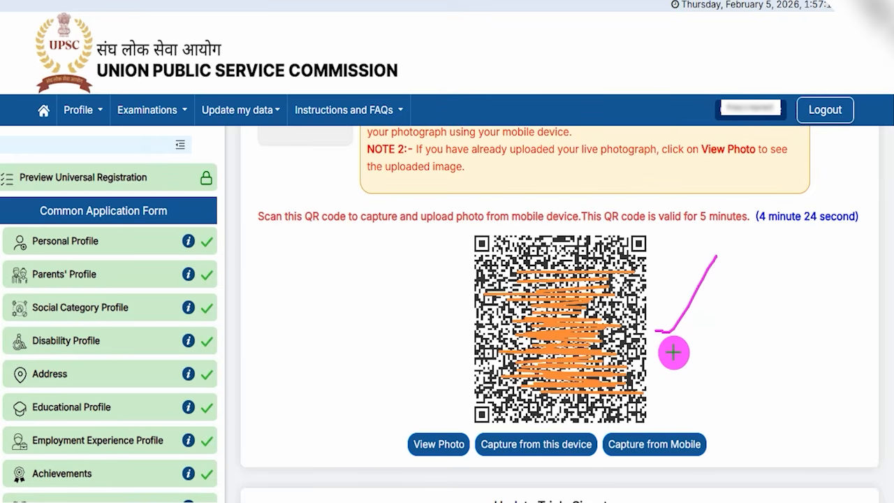
{"action": "left_click_drag", "start_coordinate": [689, 395], "coordinate": [731, 313]}
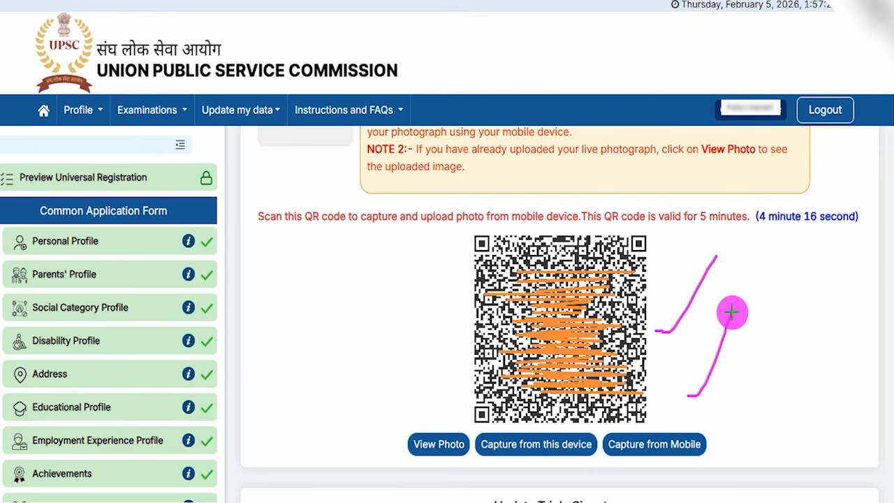
{"action": "left_click_drag", "start_coordinate": [731, 375], "coordinate": [777, 331]}
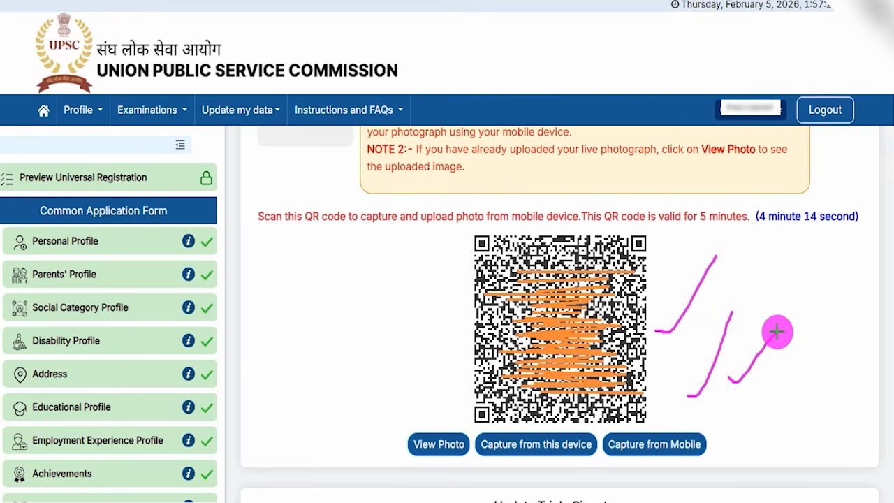
{"action": "left_click_drag", "start_coordinate": [750, 304], "coordinate": [786, 266]}
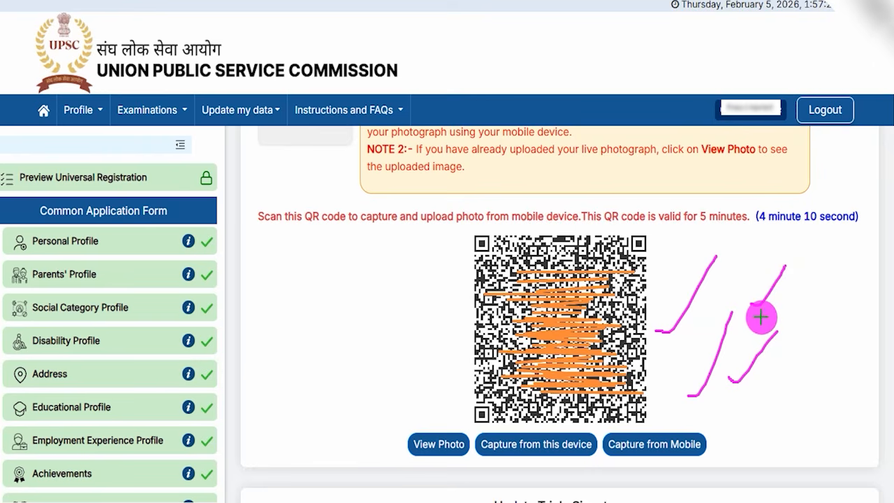
{"action": "left_click_drag", "start_coordinate": [761, 318], "coordinate": [786, 293]}
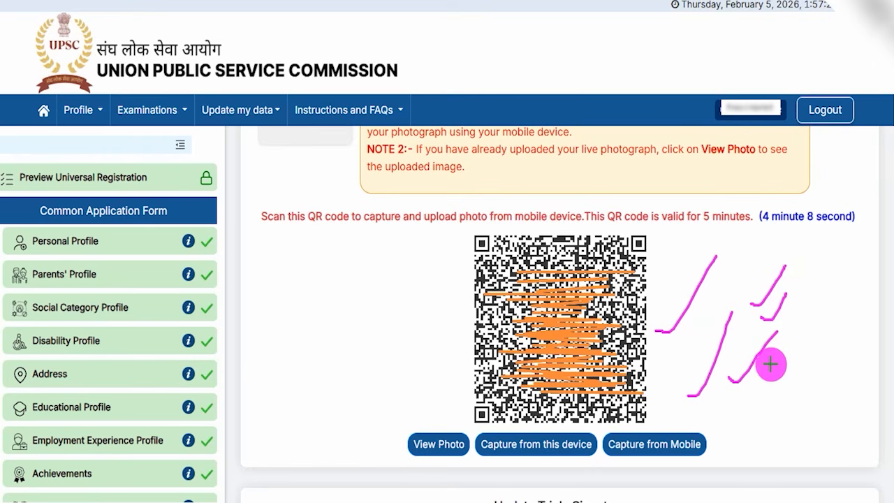
Step: Examine the QR code for mobile capture and the options for capturing the live photograph
{"action": "left_click_drag", "start_coordinate": [769, 363], "coordinate": [798, 346]}
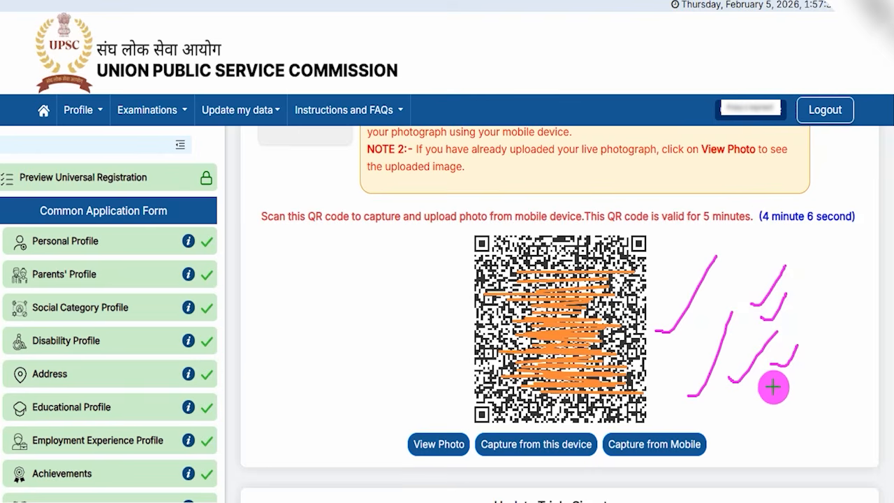
{"action": "left_click_drag", "start_coordinate": [773, 387], "coordinate": [801, 362]}
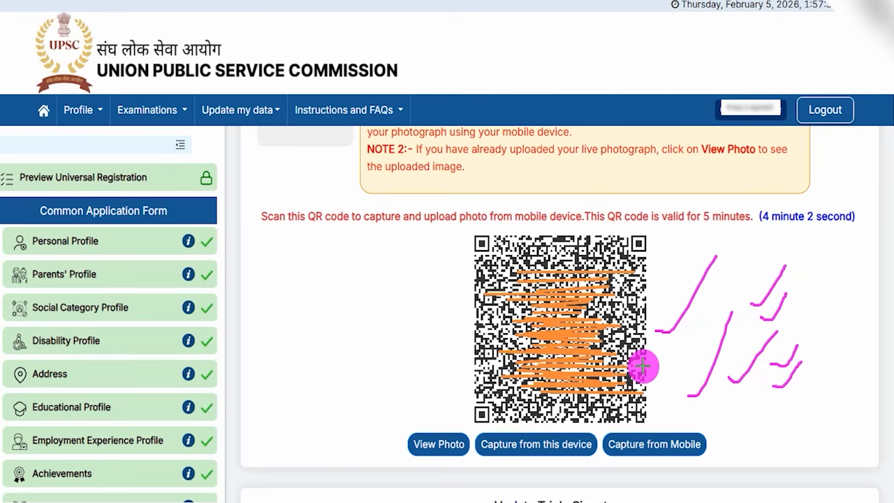
{"action": "left_click_drag", "start_coordinate": [642, 366], "coordinate": [683, 335]}
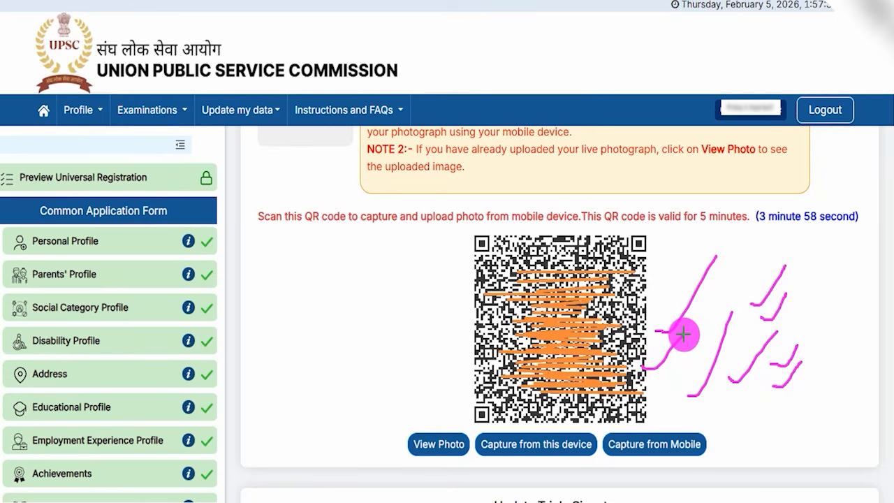
{"action": "left_click_drag", "start_coordinate": [507, 435], "coordinate": [539, 394]}
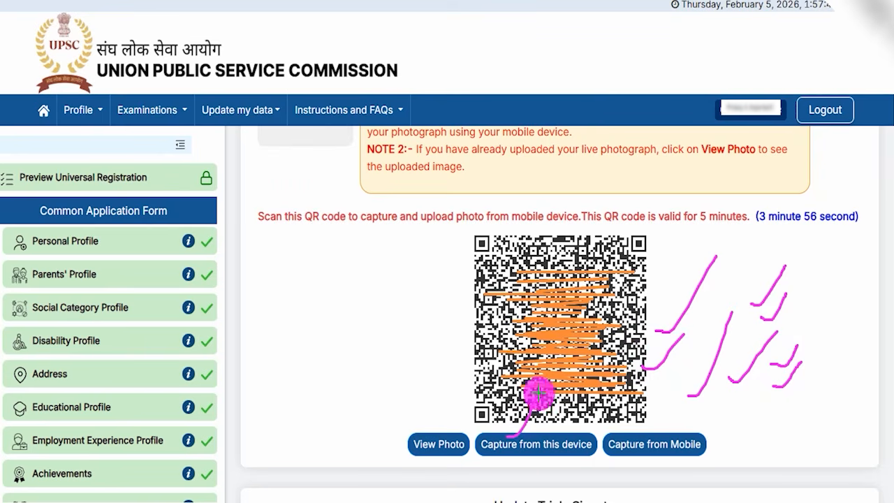
{"action": "left_click_drag", "start_coordinate": [692, 436], "coordinate": [707, 394]}
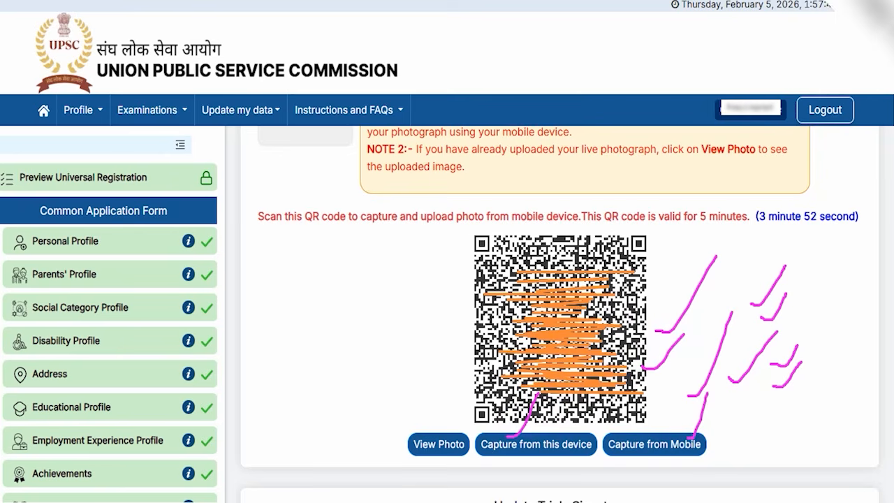
Step: Examine the triple signature notes on file size, format, file name, pixel dimensions and the downloadable signature format
{"action": "scroll", "coordinate": [575, 266], "scroll_direction": "down", "scroll_amount": 4}
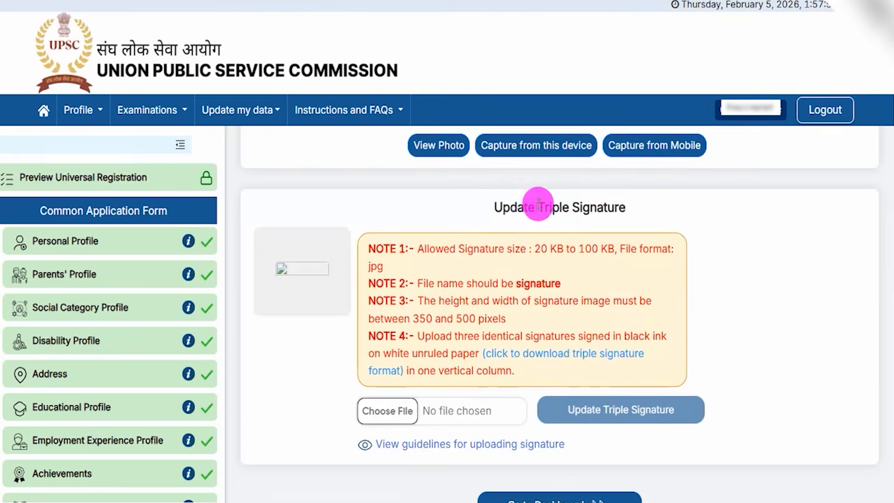
{"action": "left_click_drag", "start_coordinate": [537, 207], "coordinate": [604, 199]}
{"action": "left_click_drag", "start_coordinate": [534, 249], "coordinate": [613, 253]}
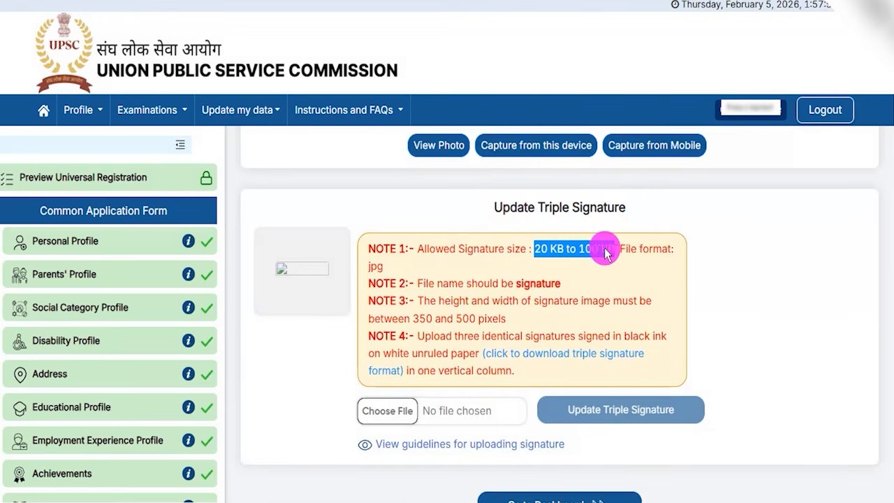
{"action": "left_click_drag", "start_coordinate": [368, 265], "coordinate": [398, 270]}
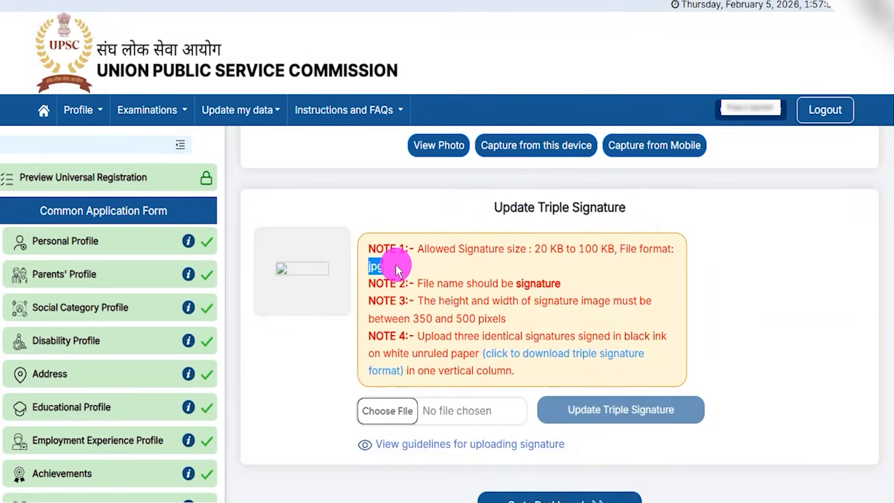
{"action": "left_click_drag", "start_coordinate": [450, 286], "coordinate": [567, 283]}
{"action": "left_click_drag", "start_coordinate": [453, 300], "coordinate": [500, 301]}
{"action": "left_click_drag", "start_coordinate": [419, 319], "coordinate": [491, 322]}
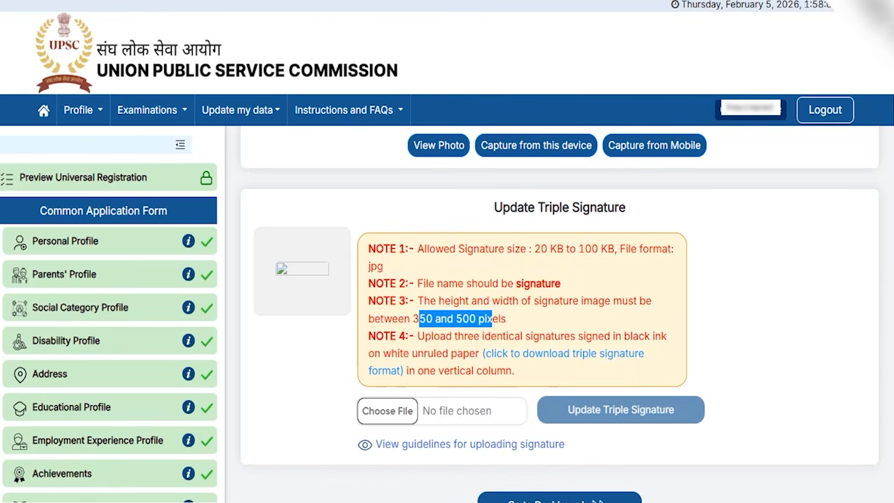
{"action": "left_click_drag", "start_coordinate": [479, 342], "coordinate": [649, 362]}
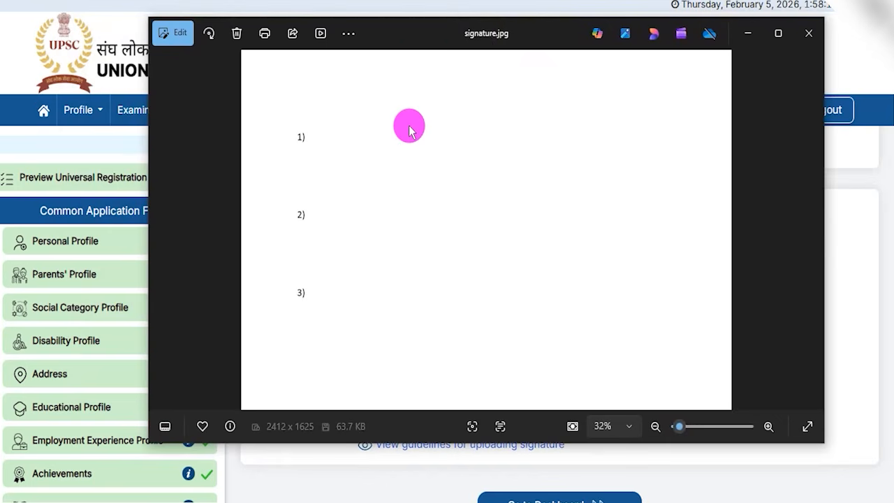
Step: Examine the three numbered signature spaces in the signature.jpg template, and close the image
{"action": "key", "text": "ctrl+2"}
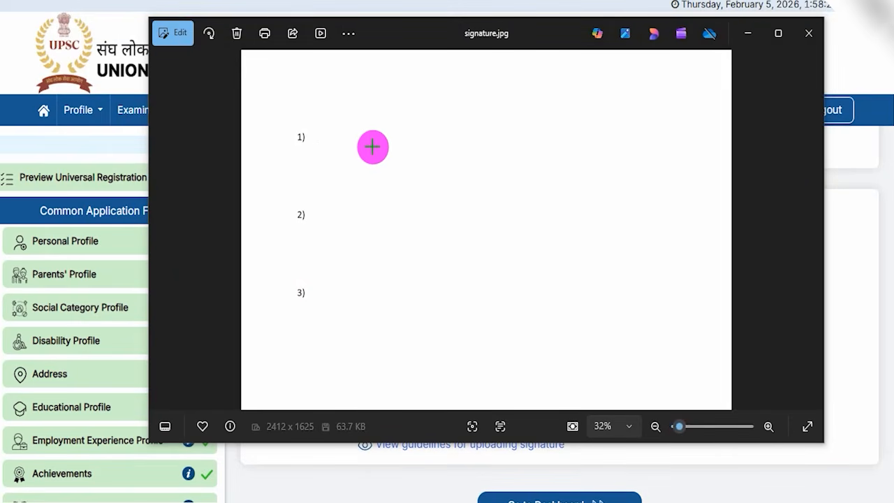
{"action": "left_click_drag", "start_coordinate": [345, 142], "coordinate": [456, 142]}
{"action": "left_click_drag", "start_coordinate": [340, 219], "coordinate": [432, 218]}
{"action": "left_click_drag", "start_coordinate": [343, 295], "coordinate": [429, 295]}
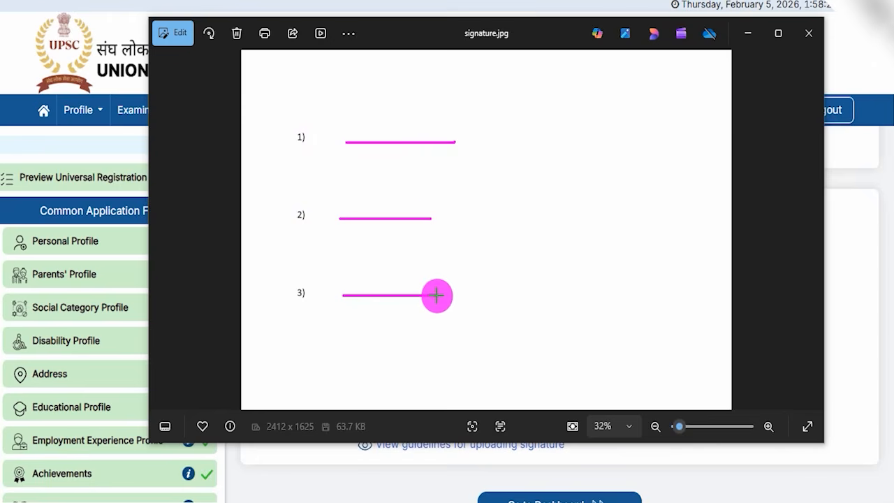
{"action": "left_click_drag", "start_coordinate": [462, 146], "coordinate": [487, 115]}
{"action": "left_click_drag", "start_coordinate": [462, 216], "coordinate": [483, 180]}
{"action": "left_click_drag", "start_coordinate": [464, 283], "coordinate": [493, 234]}
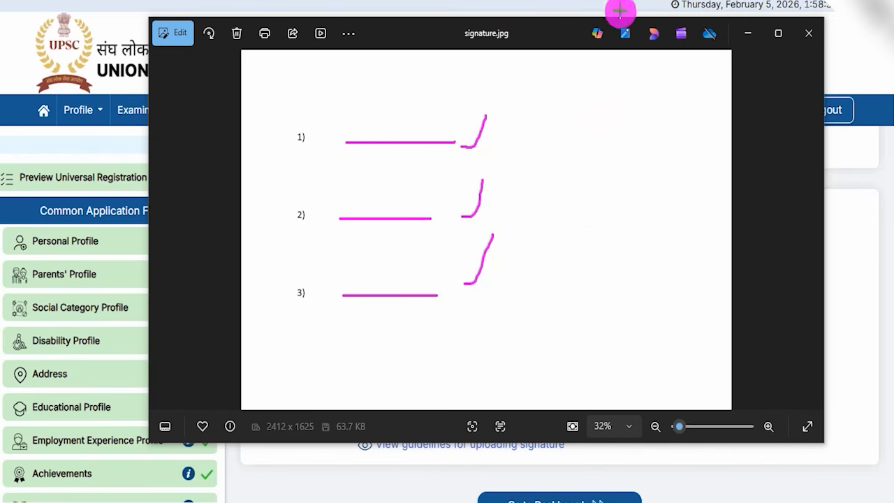
{"action": "left_click", "coordinate": [809, 33]}
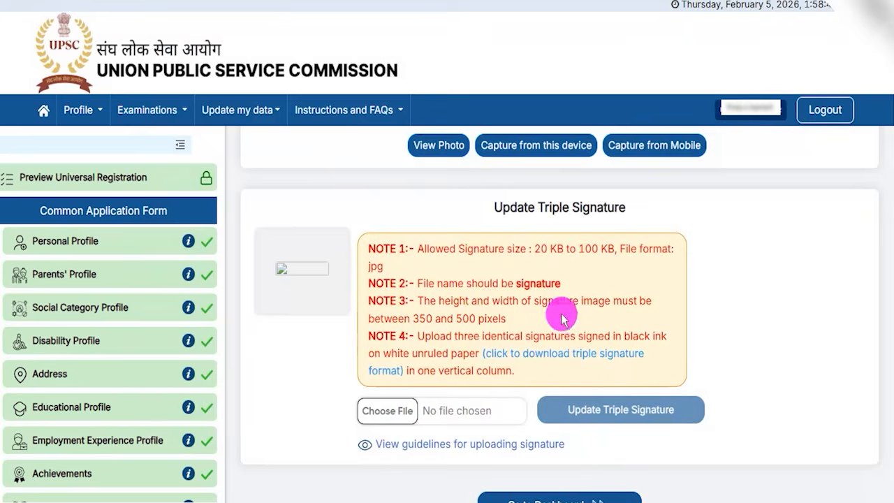
Step: Open the signature upload guidelines and examine the acceptable specimen with three vertical signatures
{"action": "left_click", "coordinate": [395, 419]}
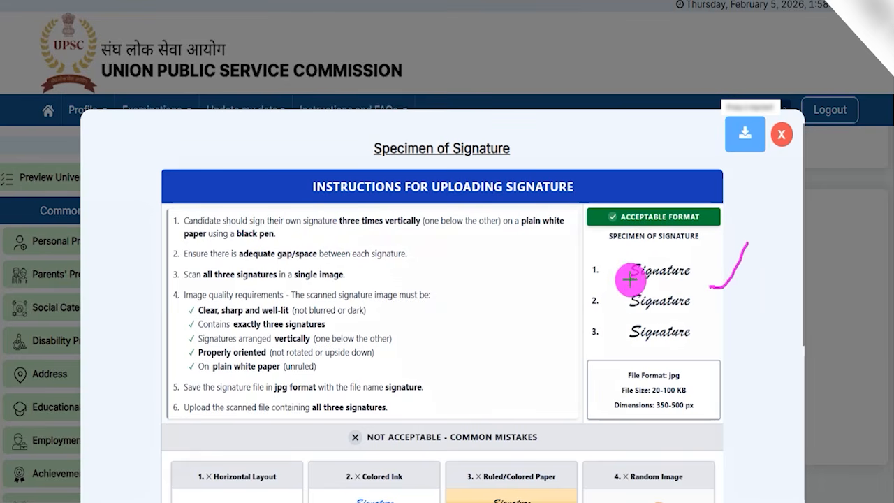
{"action": "left_click_drag", "start_coordinate": [630, 282], "coordinate": [679, 281]}
{"action": "left_click_drag", "start_coordinate": [632, 313], "coordinate": [681, 312]}
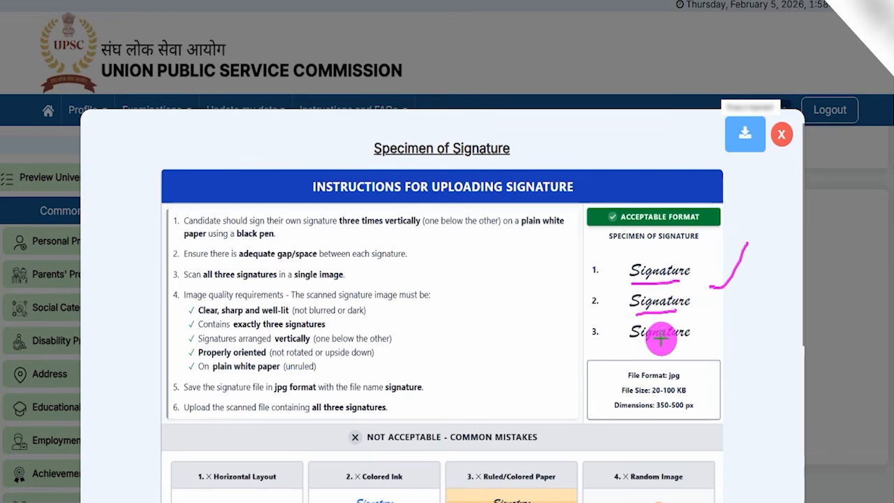
{"action": "left_click_drag", "start_coordinate": [632, 342], "coordinate": [674, 344]}
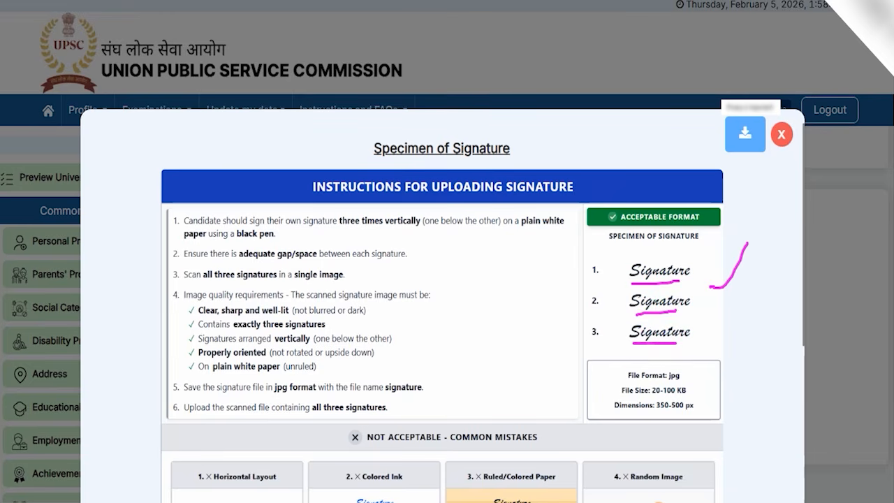
{"action": "key", "text": "e"}
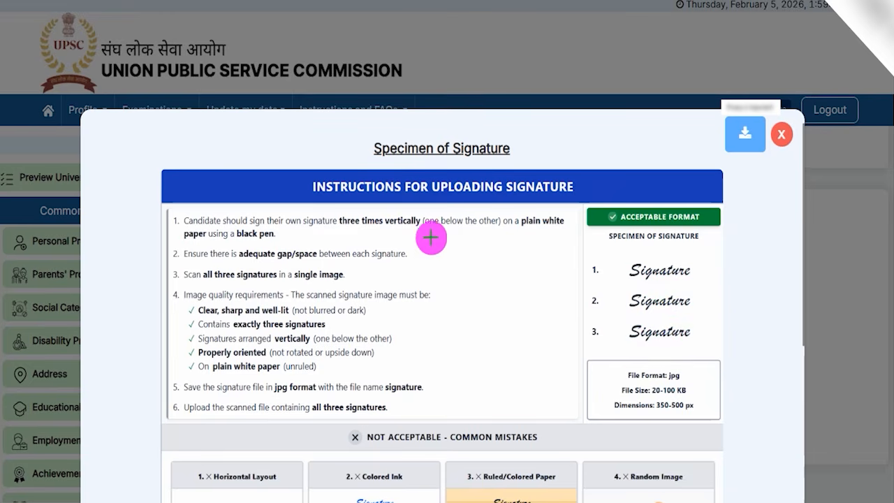
Step: Examine the signature instructions on pen, paper and file format, and the required file size and dimensions
{"action": "left_click_drag", "start_coordinate": [280, 236], "coordinate": [298, 217]}
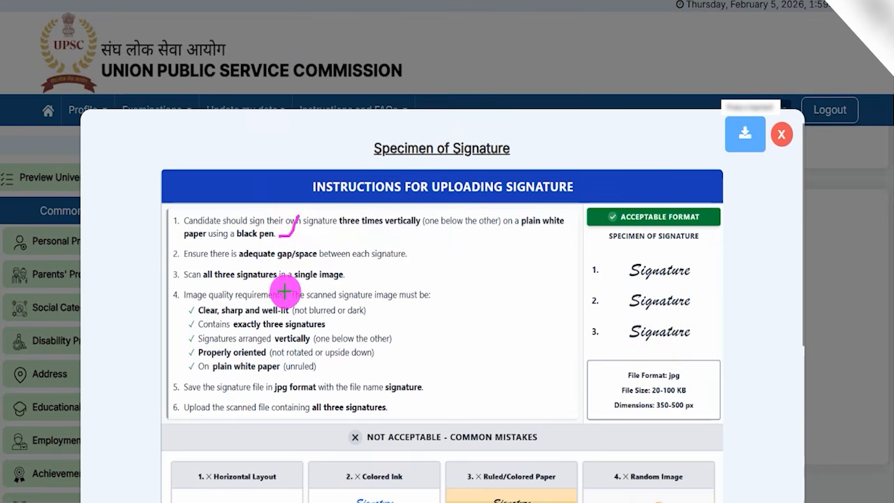
{"action": "left_click_drag", "start_coordinate": [319, 368], "coordinate": [339, 347]}
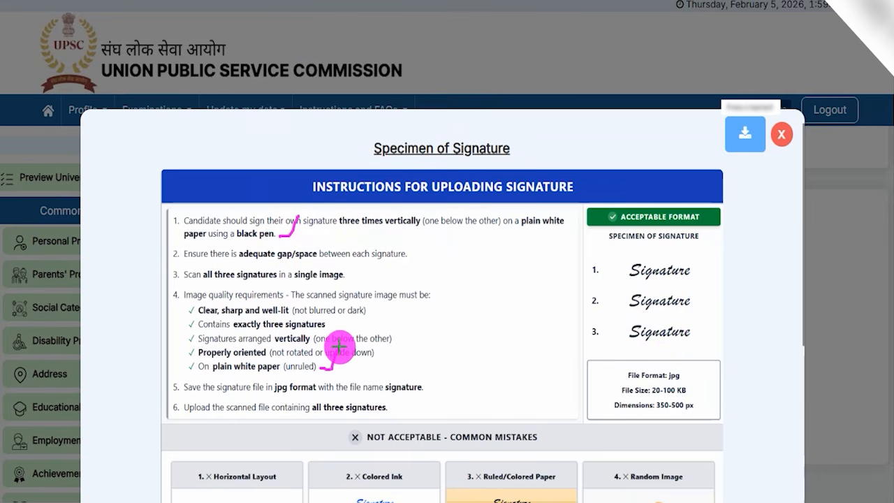
{"action": "left_click_drag", "start_coordinate": [271, 396], "coordinate": [299, 395]}
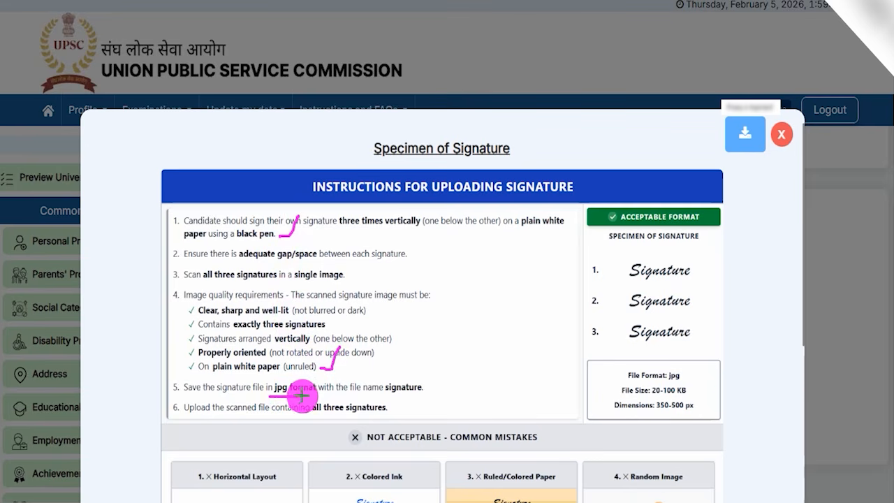
{"action": "left_click_drag", "start_coordinate": [660, 396], "coordinate": [688, 396]}
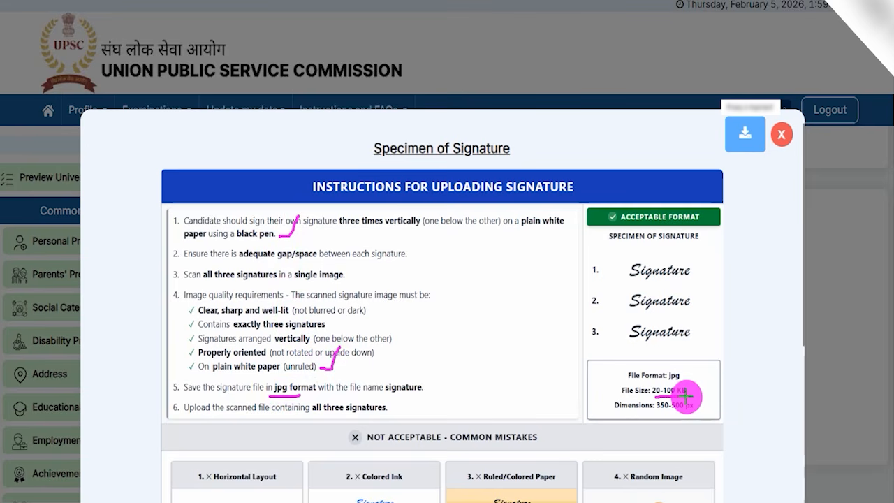
{"action": "left_click_drag", "start_coordinate": [700, 407], "coordinate": [713, 382]}
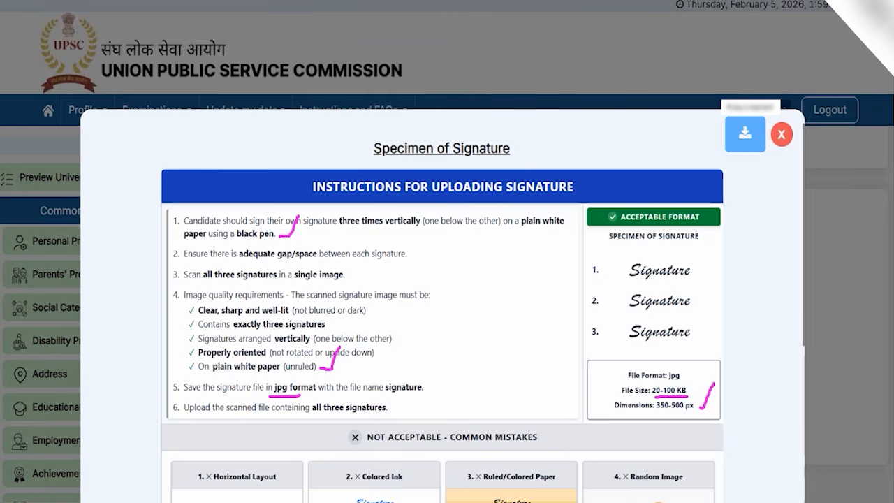
Step: Examine the unacceptable signature mistakes against the acceptable format, and accept the guidelines
{"action": "scroll", "coordinate": [449, 303], "scroll_direction": "down", "scroll_amount": 5}
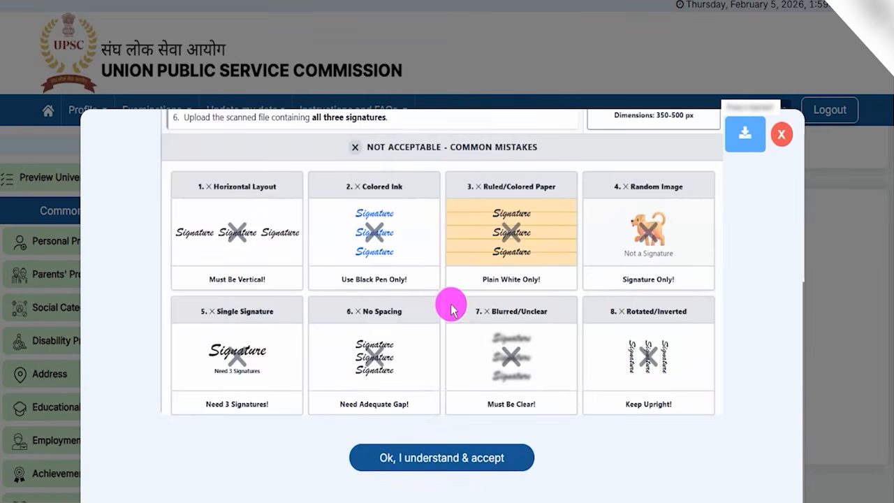
{"action": "scroll", "coordinate": [451, 308], "scroll_direction": "up", "scroll_amount": 4}
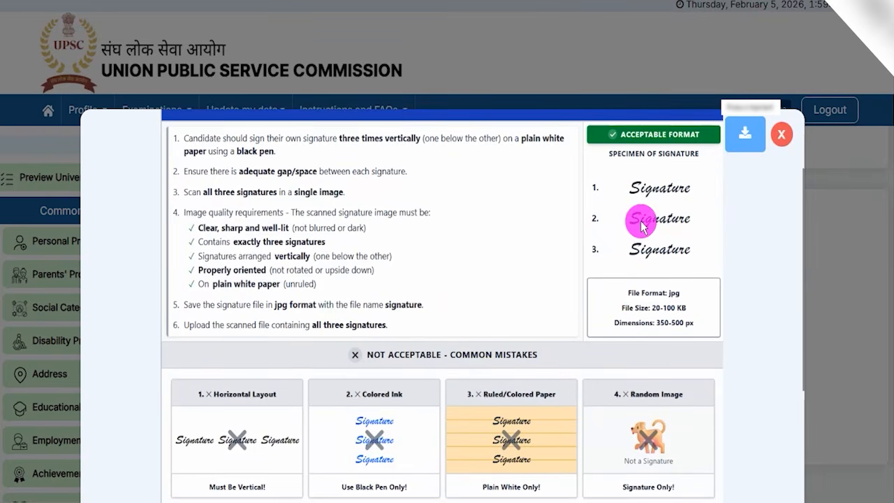
{"action": "scroll", "coordinate": [482, 235], "scroll_direction": "down", "scroll_amount": 4}
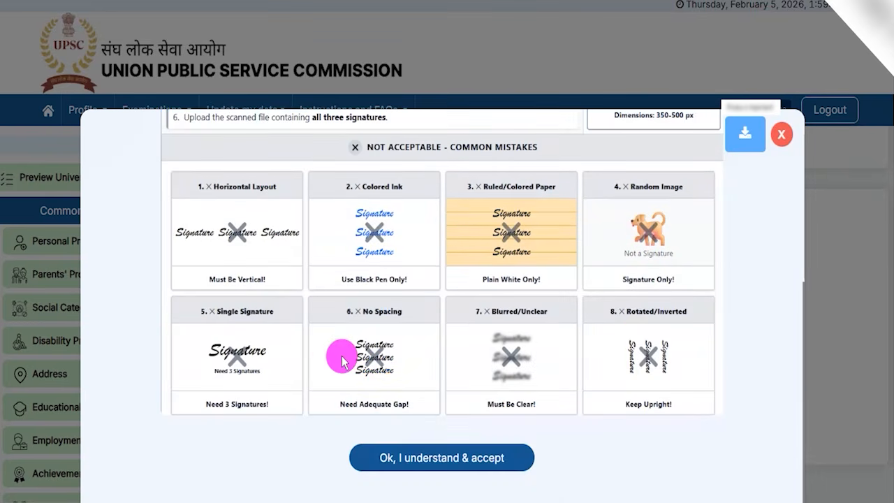
{"action": "scroll", "coordinate": [417, 348], "scroll_direction": "down", "scroll_amount": 1}
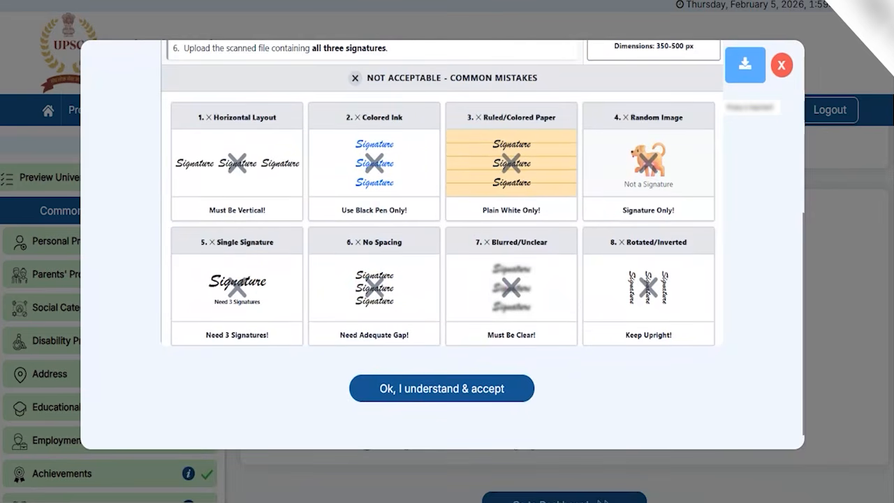
{"action": "mouse_move", "coordinate": [325, 358]}
{"action": "left_mouse_down"}
{"action": "mouse_move", "coordinate": [515, 386]}
{"action": "mouse_move", "coordinate": [558, 418]}
{"action": "left_mouse_up"}
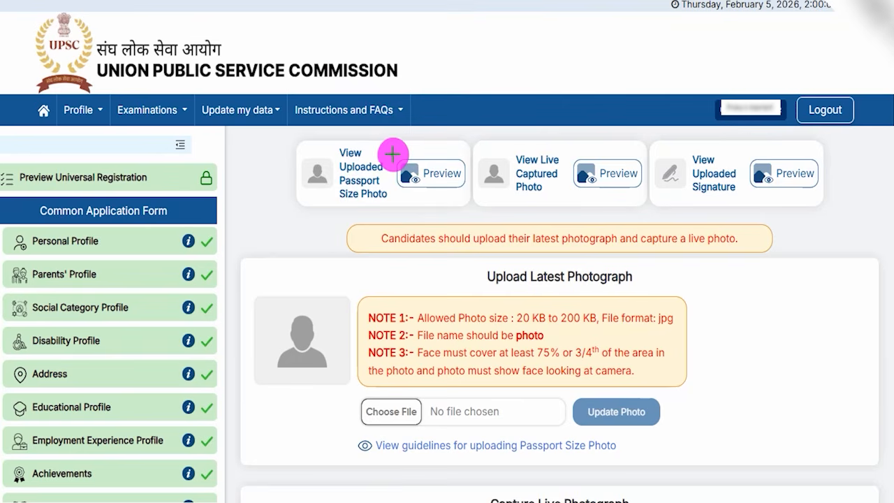
Step: Examine the preview options for the uploaded passport size photo, the live captured photo and the uploaded signature
{"action": "left_click_drag", "start_coordinate": [384, 151], "coordinate": [397, 129]}
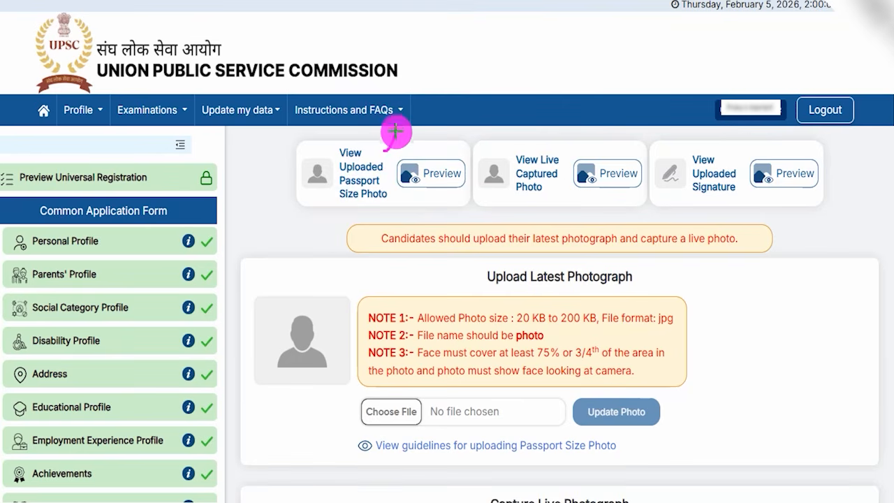
{"action": "left_click_drag", "start_coordinate": [563, 149], "coordinate": [584, 128]}
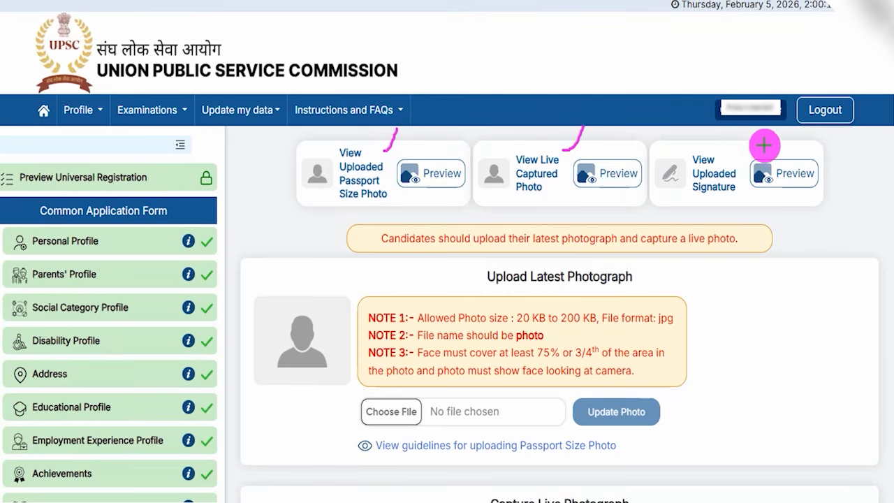
{"action": "left_click_drag", "start_coordinate": [744, 144], "coordinate": [749, 138]}
{"action": "left_click_drag", "start_coordinate": [458, 175], "coordinate": [479, 148]}
{"action": "left_click_drag", "start_coordinate": [633, 176], "coordinate": [655, 144]}
{"action": "left_click_drag", "start_coordinate": [801, 170], "coordinate": [818, 148]}
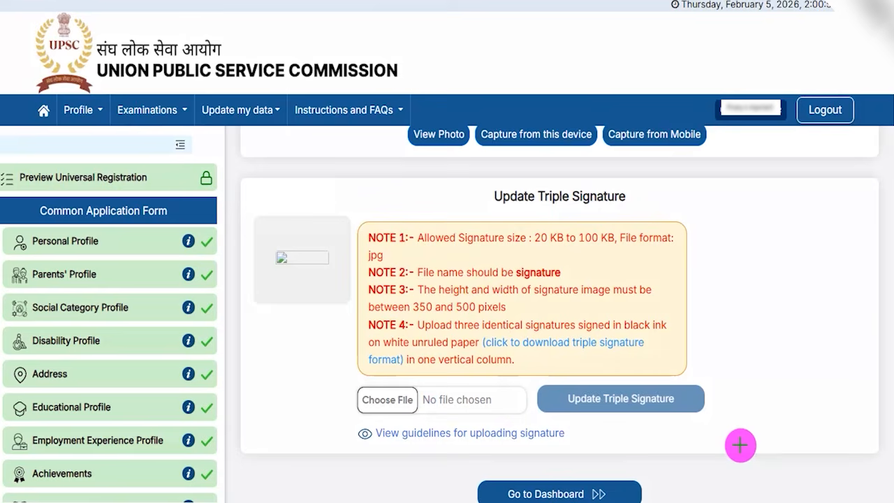
Step: Go to the dashboard and locate the option to view or print the profile
{"action": "left_click_drag", "start_coordinate": [758, 412], "coordinate": [648, 485]}
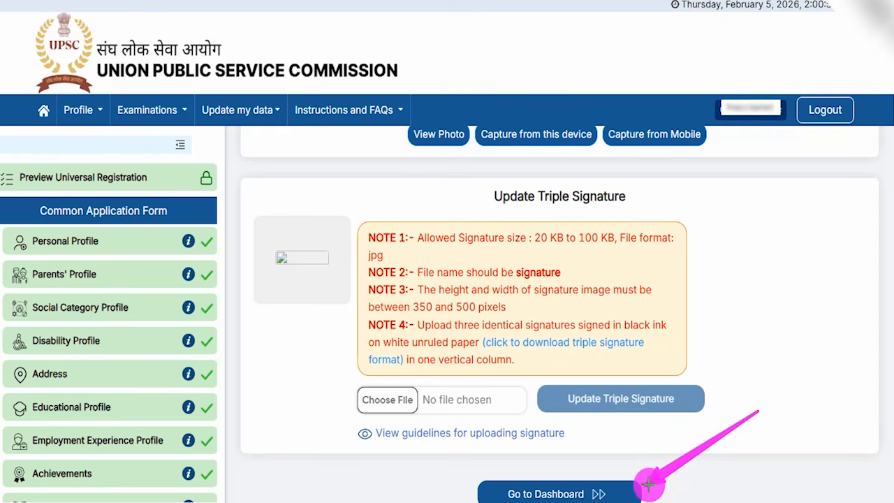
{"action": "left_click_drag", "start_coordinate": [648, 484], "coordinate": [646, 486]}
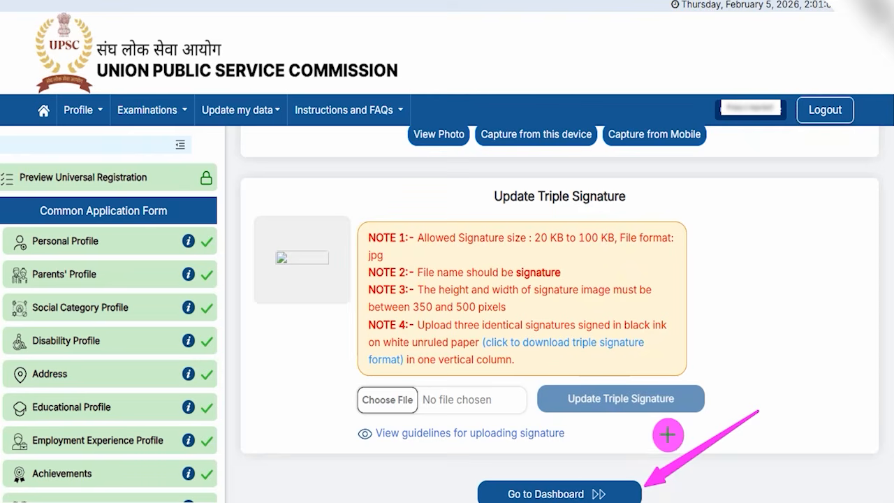
{"action": "mouse_move", "coordinate": [672, 370]}
{"action": "left_mouse_down"}
{"action": "mouse_move", "coordinate": [639, 415]}
{"action": "mouse_move", "coordinate": [621, 477]}
{"action": "left_mouse_up"}
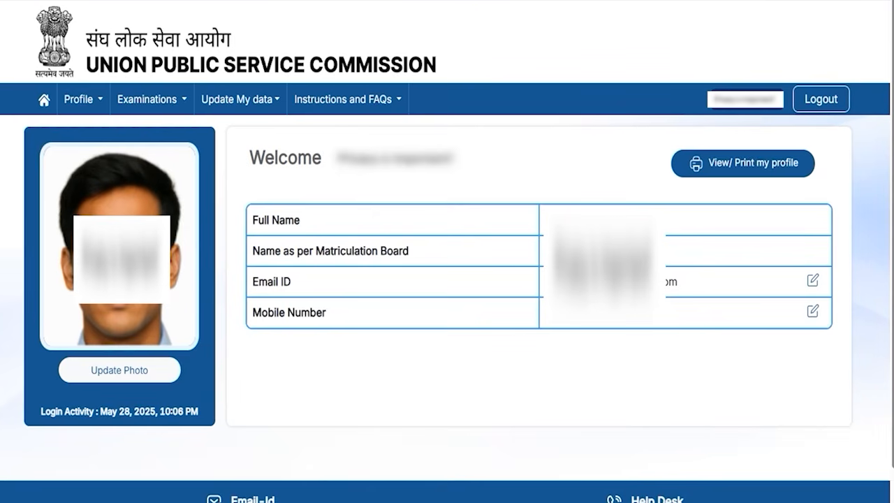
{"action": "mouse_move", "coordinate": [659, 133]}
{"action": "left_mouse_down"}
{"action": "mouse_move", "coordinate": [792, 160]}
{"action": "mouse_move", "coordinate": [827, 188]}
{"action": "left_mouse_up"}
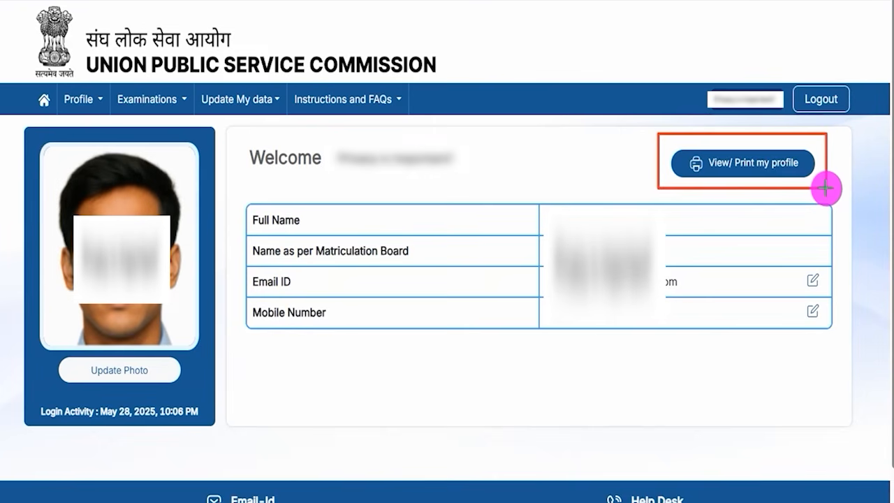
Step: Return to the home page and go to Apply for Examinations in the Examinations section
{"action": "key", "text": "Escape"}
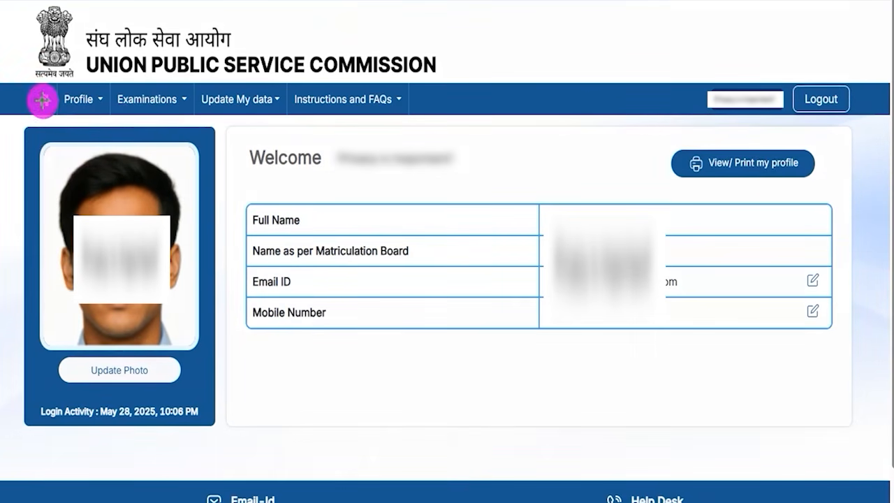
{"action": "left_click_drag", "start_coordinate": [27, 82], "coordinate": [56, 103]}
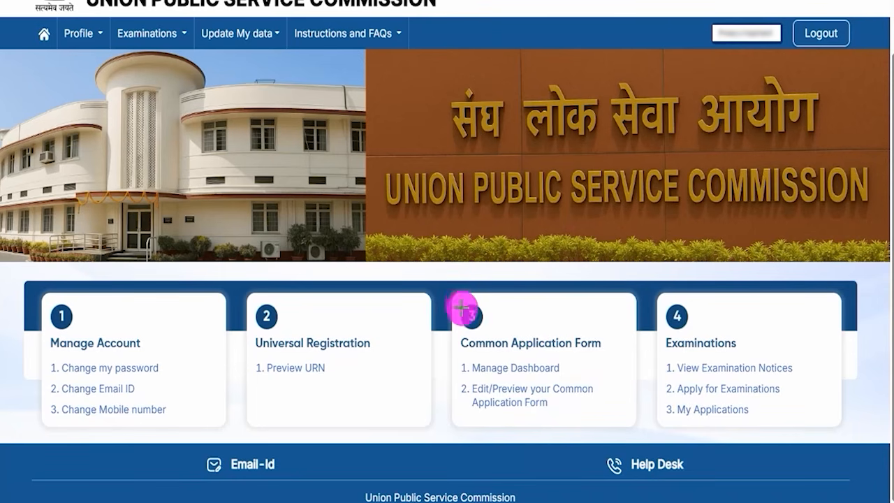
{"action": "mouse_move", "coordinate": [457, 297]}
{"action": "left_mouse_down"}
{"action": "mouse_move", "coordinate": [601, 360]}
{"action": "mouse_move", "coordinate": [616, 427]}
{"action": "left_mouse_up"}
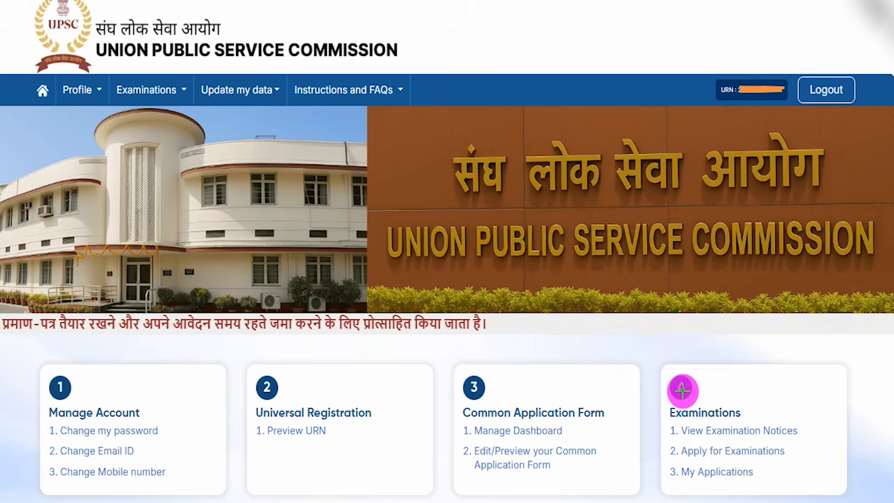
{"action": "mouse_move", "coordinate": [660, 439]}
{"action": "left_mouse_down"}
{"action": "mouse_move", "coordinate": [739, 442]}
{"action": "mouse_move", "coordinate": [801, 462]}
{"action": "left_mouse_up"}
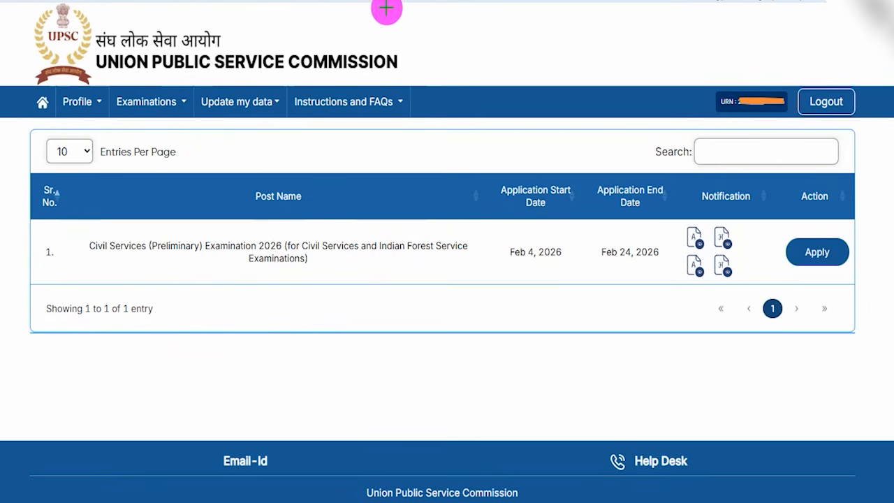
Step: Apply for the Civil Services (Preliminary) Examination 2026 and review the list of Common Application Form sub-forms
{"action": "left_click_drag", "start_coordinate": [381, 143], "coordinate": [422, 99]}
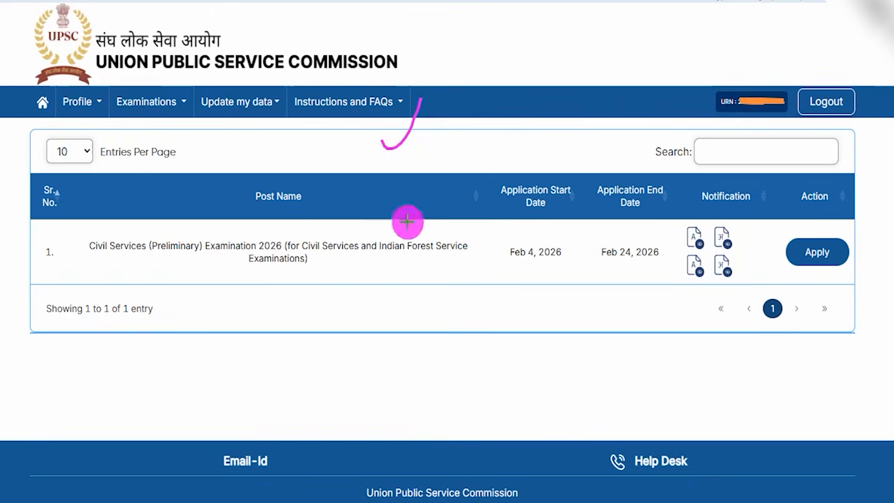
{"action": "mouse_move", "coordinate": [31, 222]}
{"action": "left_mouse_down"}
{"action": "mouse_move", "coordinate": [151, 248]}
{"action": "mouse_move", "coordinate": [322, 269]}
{"action": "mouse_move", "coordinate": [877, 286]}
{"action": "left_mouse_up"}
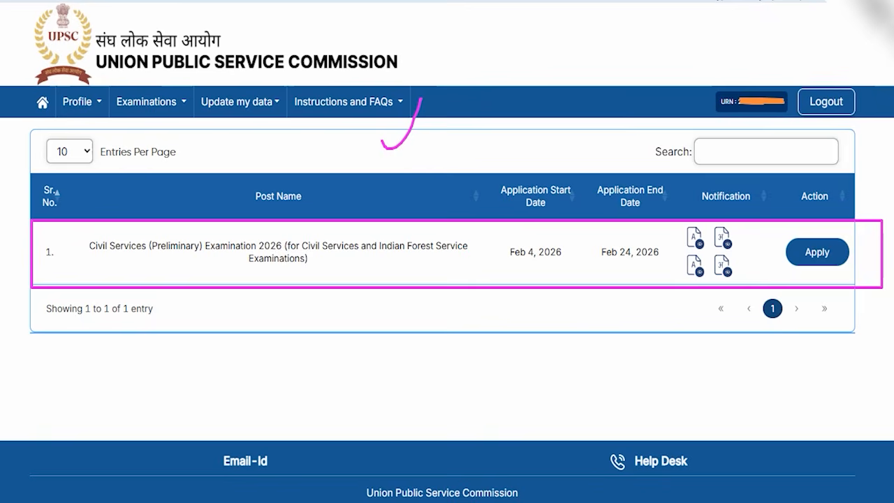
{"action": "mouse_move", "coordinate": [762, 225]}
{"action": "left_mouse_down"}
{"action": "mouse_move", "coordinate": [852, 244]}
{"action": "mouse_move", "coordinate": [855, 266]}
{"action": "left_mouse_up"}
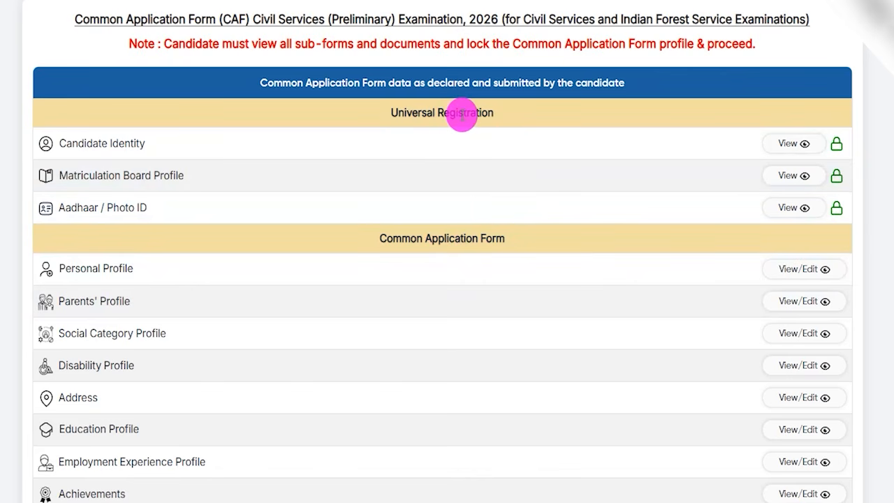
{"action": "left_click_drag", "start_coordinate": [393, 238], "coordinate": [482, 237]}
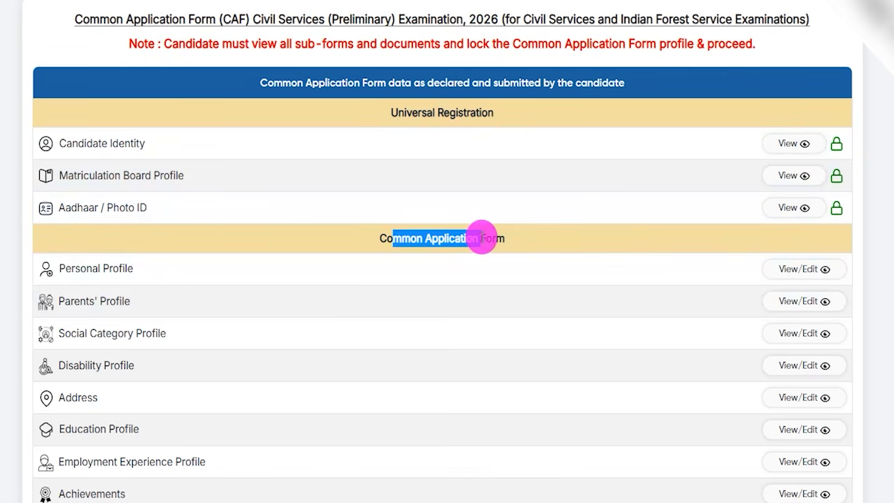
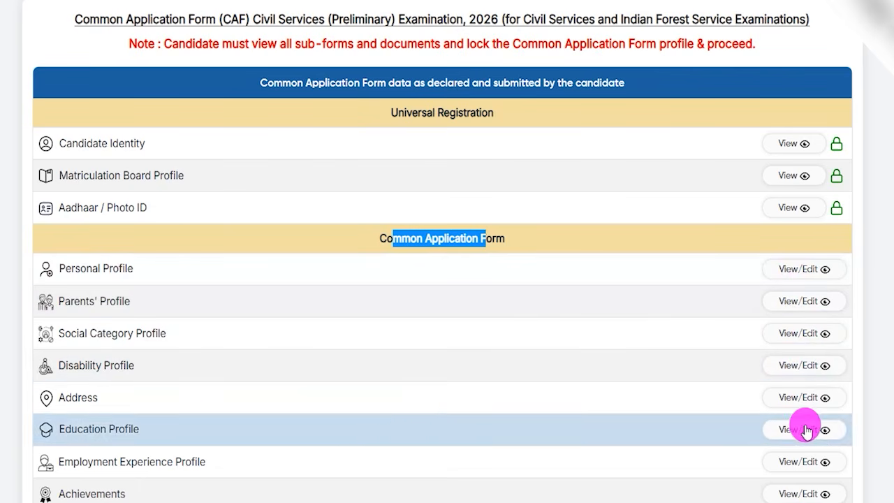
Step: Lock the reviewed Common Application Form profile, agreeing to both lock confirmations, and proceed to the educational qualification form
{"action": "left_click_drag", "start_coordinate": [404, 113], "coordinate": [464, 114]}
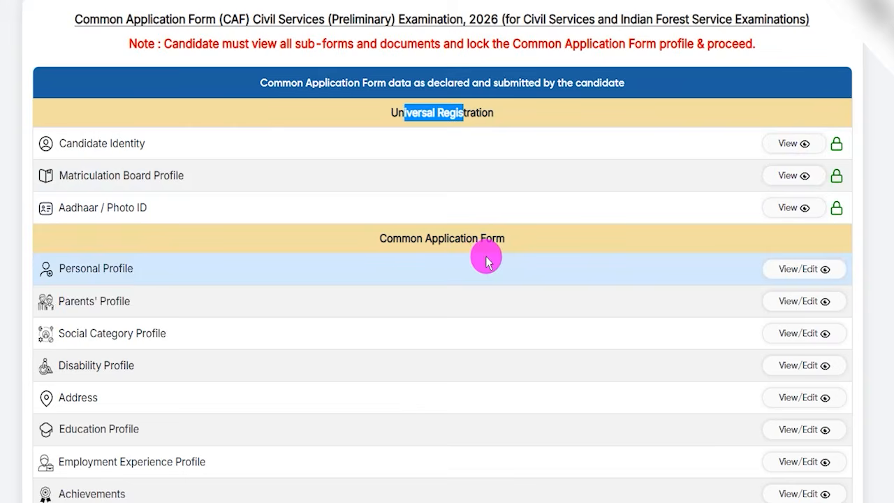
{"action": "scroll", "coordinate": [698, 300], "scroll_direction": "down", "scroll_amount": 2}
{"action": "scroll", "coordinate": [698, 295], "scroll_direction": "down", "scroll_amount": 2}
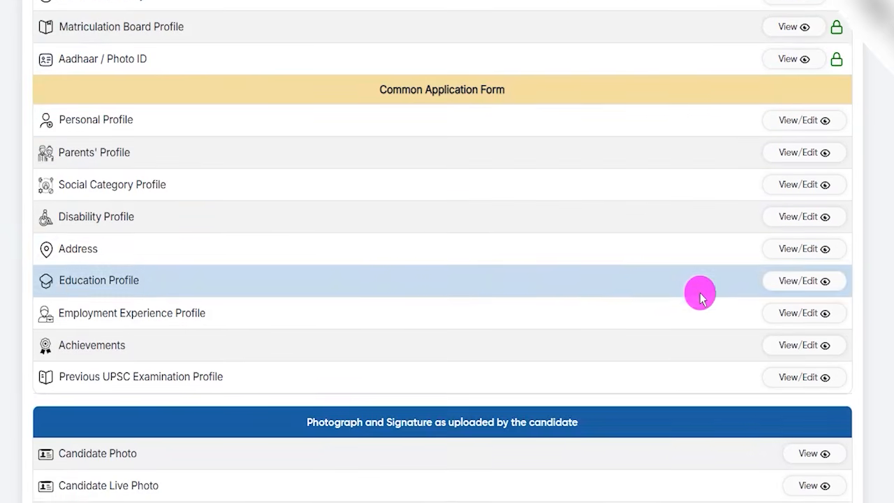
{"action": "scroll", "coordinate": [698, 356], "scroll_direction": "down", "scroll_amount": 1}
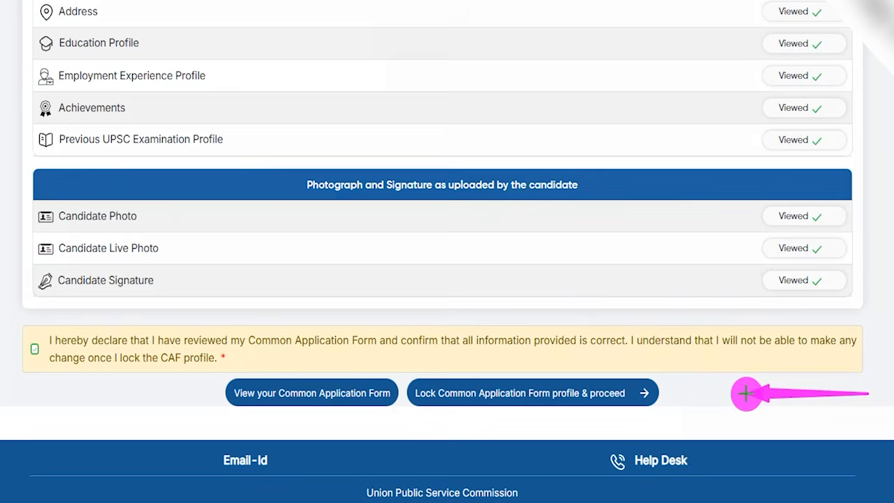
{"action": "left_click", "coordinate": [655, 394]}
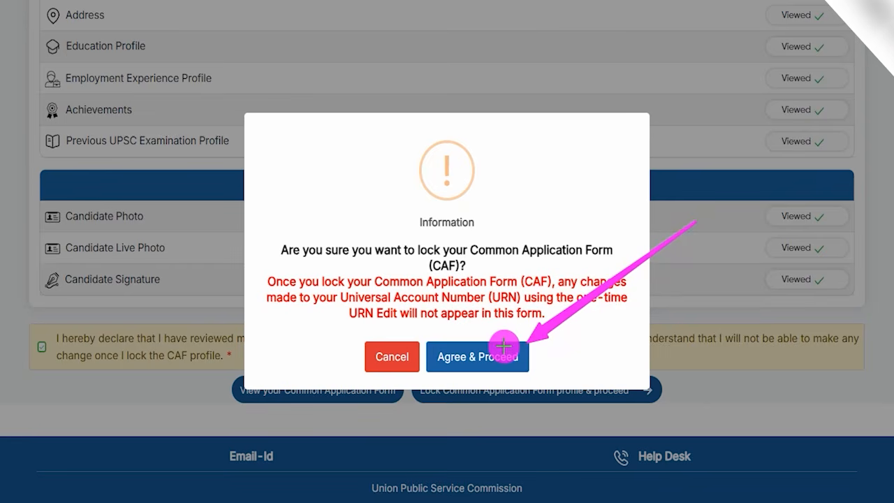
{"action": "left_click", "coordinate": [504, 345]}
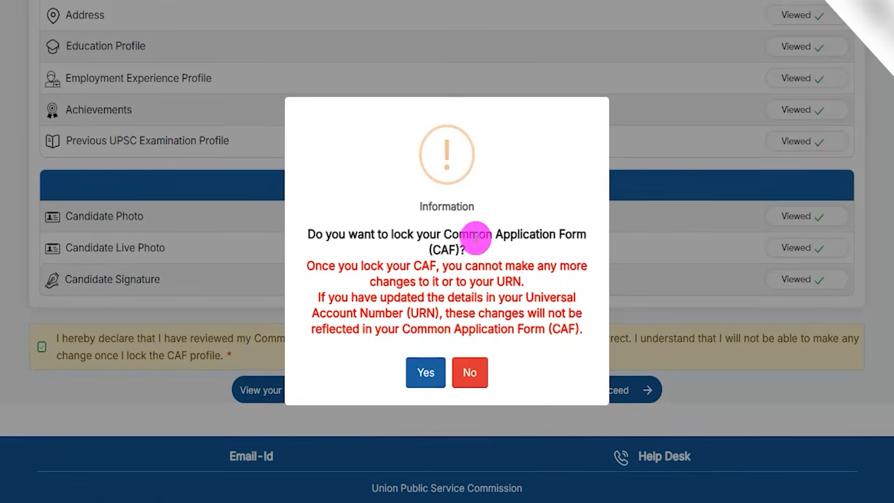
{"action": "left_click_drag", "start_coordinate": [446, 234], "coordinate": [548, 237]}
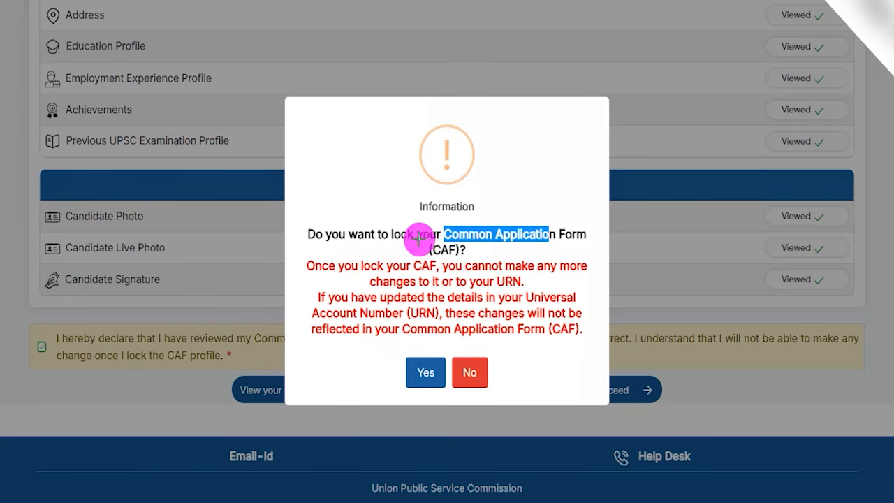
{"action": "left_click_drag", "start_coordinate": [308, 372], "coordinate": [393, 377]}
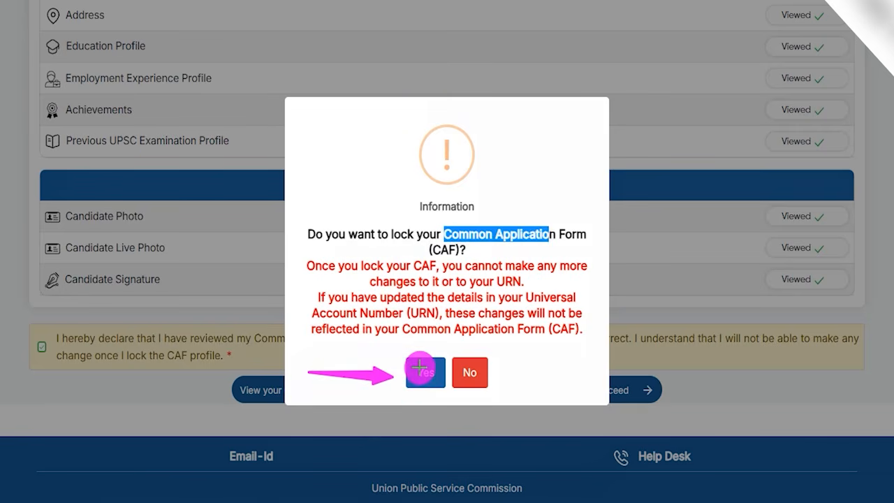
{"action": "left_click", "coordinate": [419, 367]}
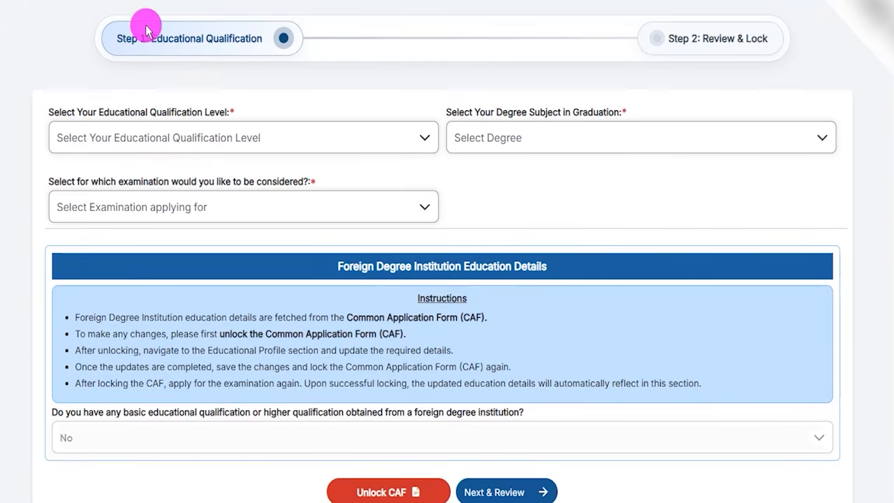
Step: Set the educational qualification level to "Already passed the degree or equivalent examination"
{"action": "left_click_drag", "start_coordinate": [159, 38], "coordinate": [261, 38]}
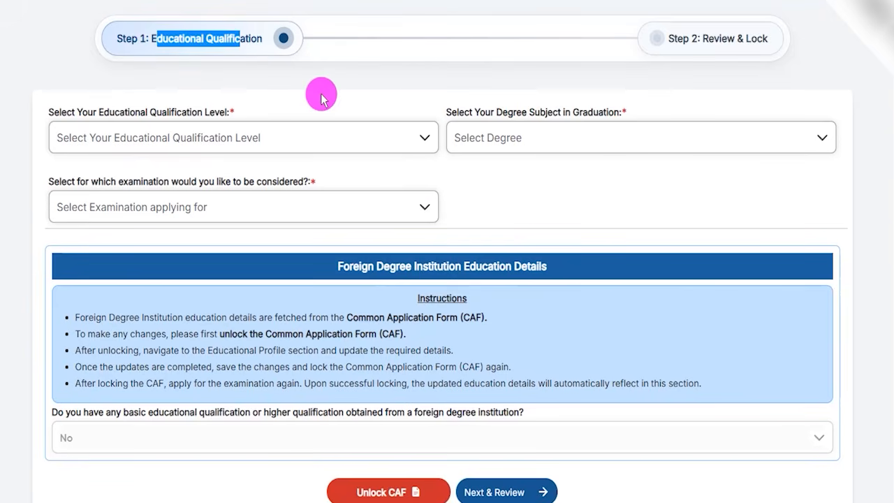
{"action": "left_click", "coordinate": [319, 90]}
{"action": "left_click", "coordinate": [154, 140]}
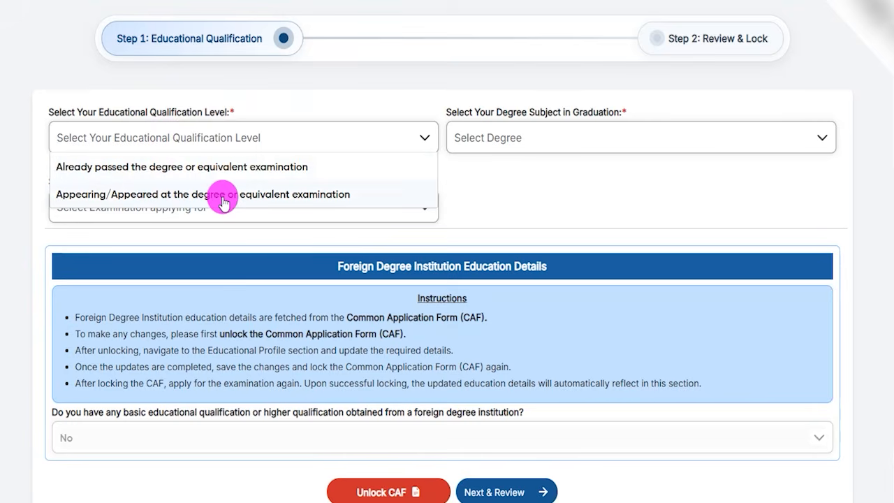
{"action": "left_click", "coordinate": [221, 174]}
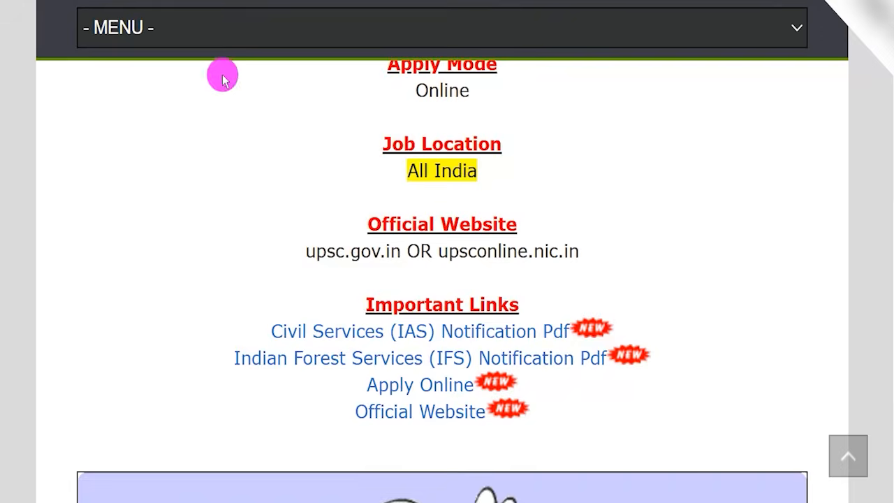
Step: Switch to the recruitment notice page and read the educational qualification requirements for Civil Services (IAS) and Indian Forest Service (IFS)
{"action": "scroll", "coordinate": [415, 304], "scroll_direction": "up", "scroll_amount": 6}
{"action": "scroll", "coordinate": [415, 303], "scroll_direction": "up", "scroll_amount": 2}
{"action": "left_click_drag", "start_coordinate": [307, 243], "coordinate": [629, 243]}
{"action": "left_click_drag", "start_coordinate": [412, 266], "coordinate": [467, 266]}
{"action": "left_click_drag", "start_coordinate": [129, 242], "coordinate": [274, 245]}
{"action": "left_click", "coordinate": [267, 293]}
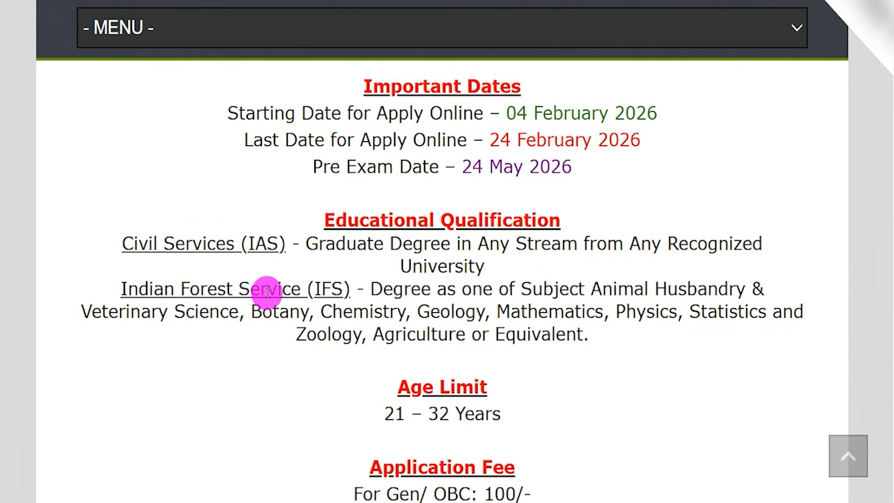
{"action": "left_click_drag", "start_coordinate": [136, 287], "coordinate": [520, 294]}
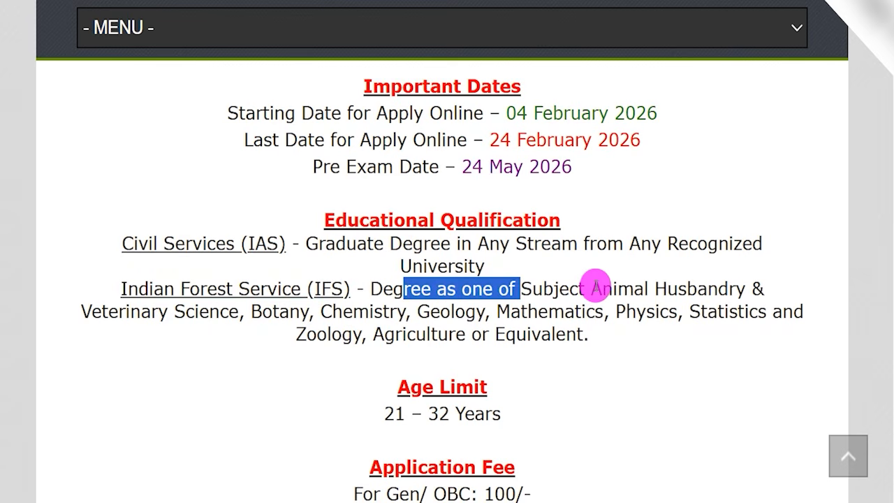
{"action": "left_click", "coordinate": [596, 287]}
{"action": "left_click_drag", "start_coordinate": [596, 287], "coordinate": [455, 311]}
{"action": "left_click_drag", "start_coordinate": [512, 309], "coordinate": [549, 309]}
{"action": "left_click_drag", "start_coordinate": [626, 312], "coordinate": [425, 328]}
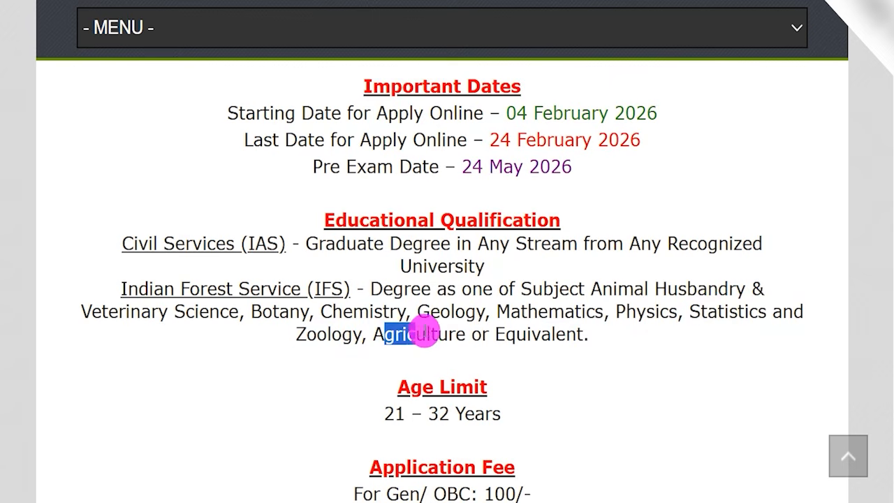
{"action": "left_click_drag", "start_coordinate": [496, 334], "coordinate": [552, 334]}
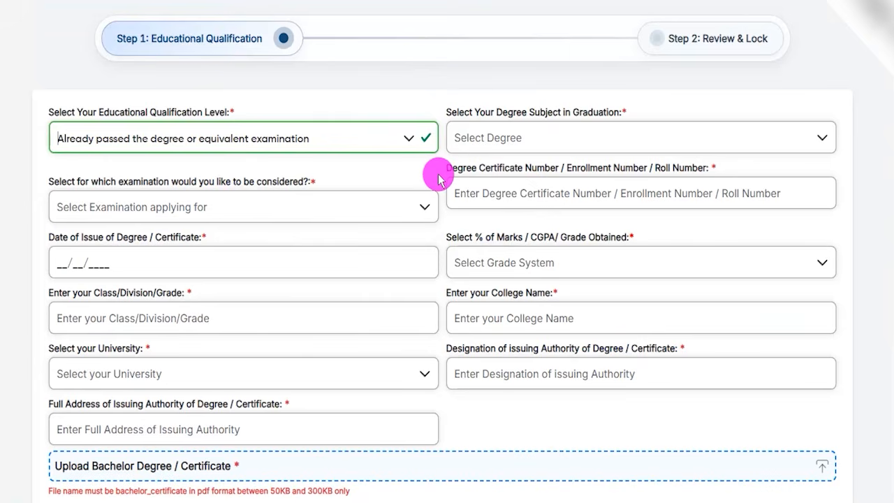
Step: Set the graduation degree subject to Degree in Engineering and the examination choice to Civil Services & Indian Forest Services (Both)
{"action": "left_click", "coordinate": [263, 138]}
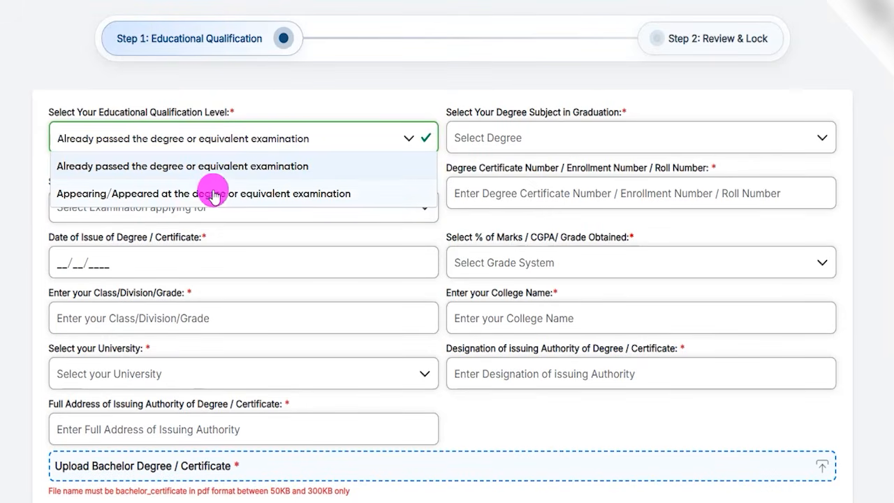
{"action": "left_click", "coordinate": [201, 167]}
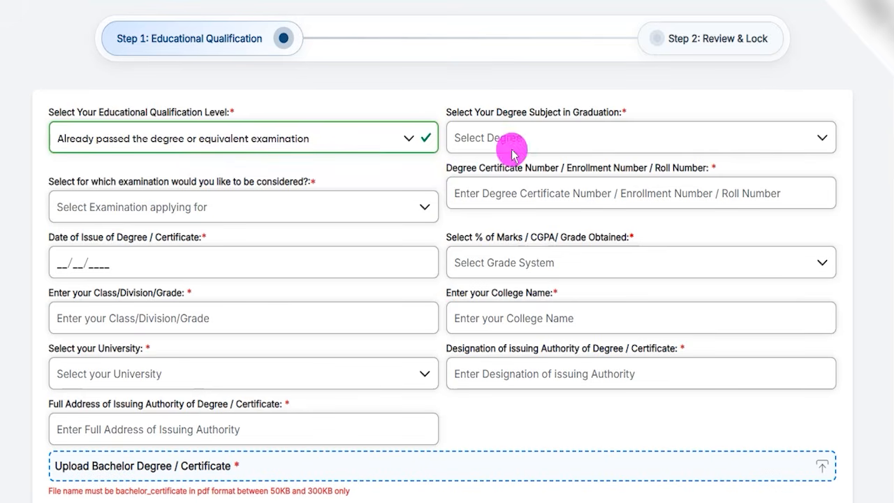
{"action": "left_click", "coordinate": [534, 143]}
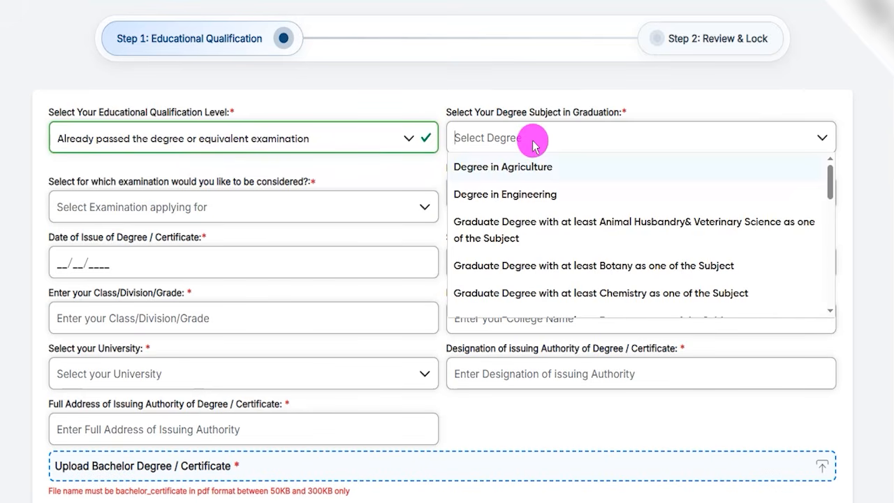
{"action": "left_click", "coordinate": [517, 202]}
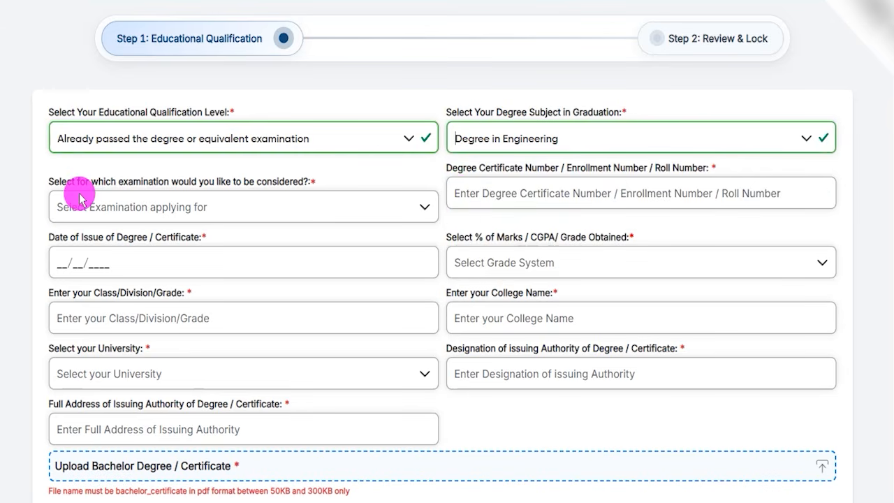
{"action": "left_click", "coordinate": [122, 216]}
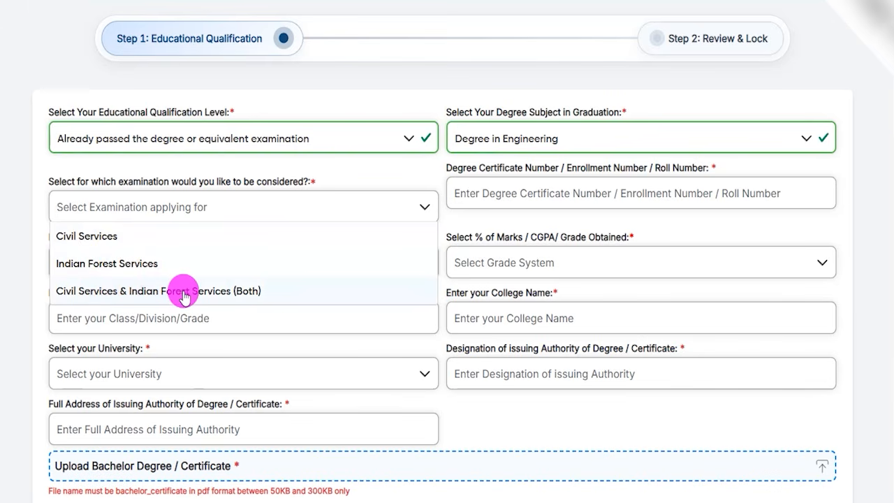
{"action": "left_click", "coordinate": [121, 292]}
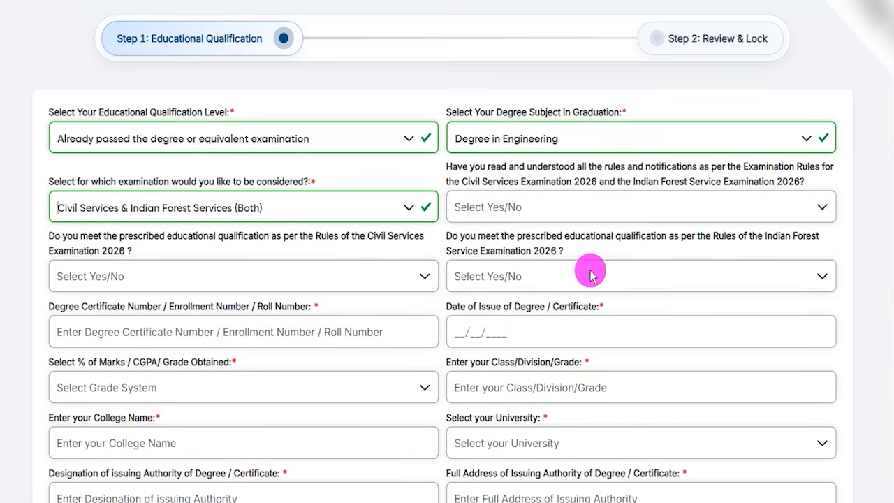
Step: Answer Yes to having read the 2026 examination rules and to meeting the Civil Services Examination educational qualification
{"action": "left_click", "coordinate": [632, 209]}
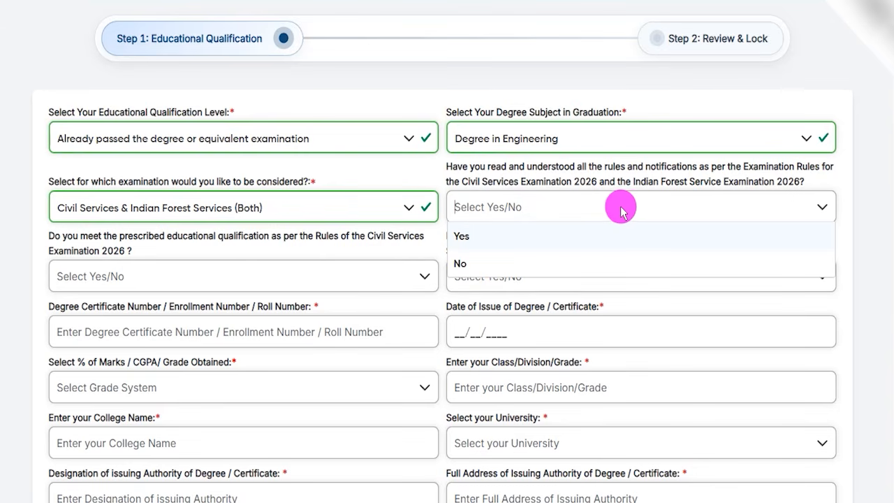
{"action": "left_click", "coordinate": [464, 235]}
{"action": "left_click", "coordinate": [107, 276]}
{"action": "left_click", "coordinate": [164, 297]}
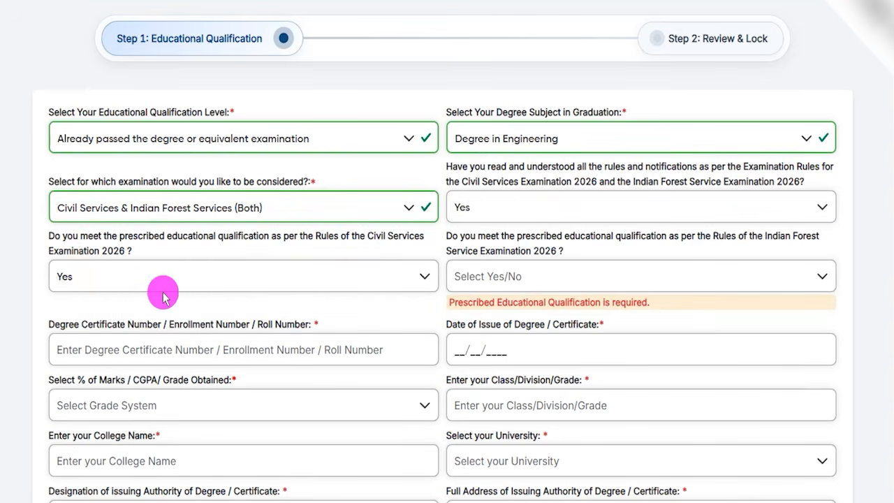
{"action": "left_click_drag", "start_coordinate": [70, 236], "coordinate": [400, 243]}
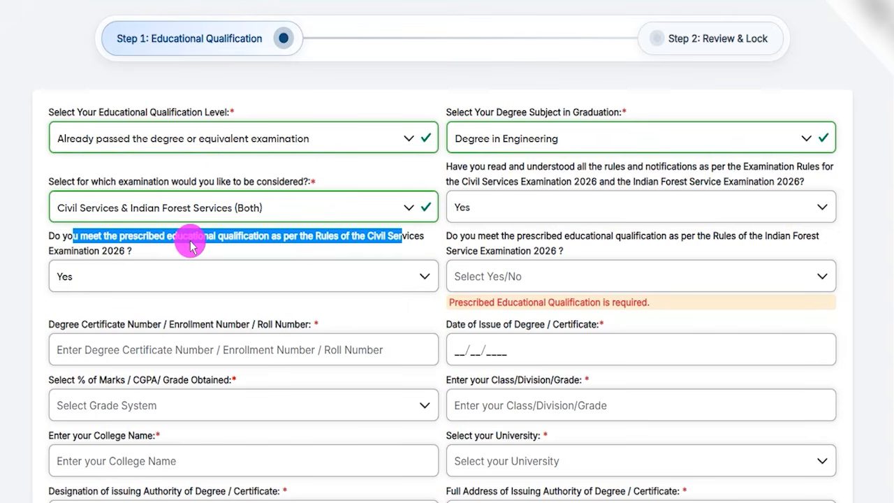
{"action": "left_click", "coordinate": [165, 275]}
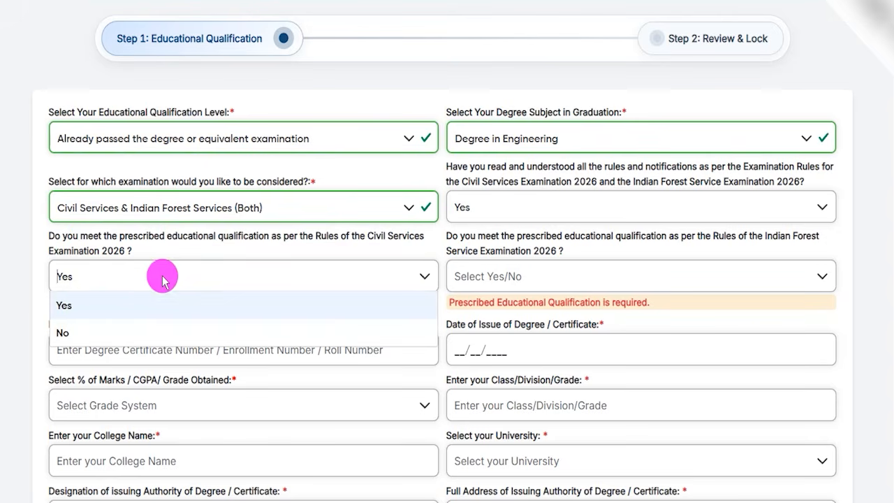
{"action": "left_click", "coordinate": [85, 305]}
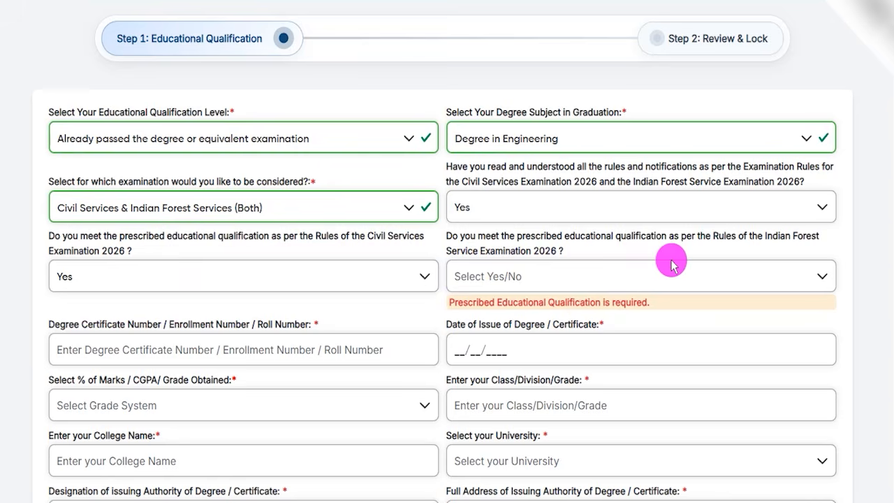
Step: Answer Yes to meeting the prescribed educational qualification for the Indian Forest Service Examination 2026
{"action": "left_click_drag", "start_coordinate": [688, 241], "coordinate": [792, 241]}
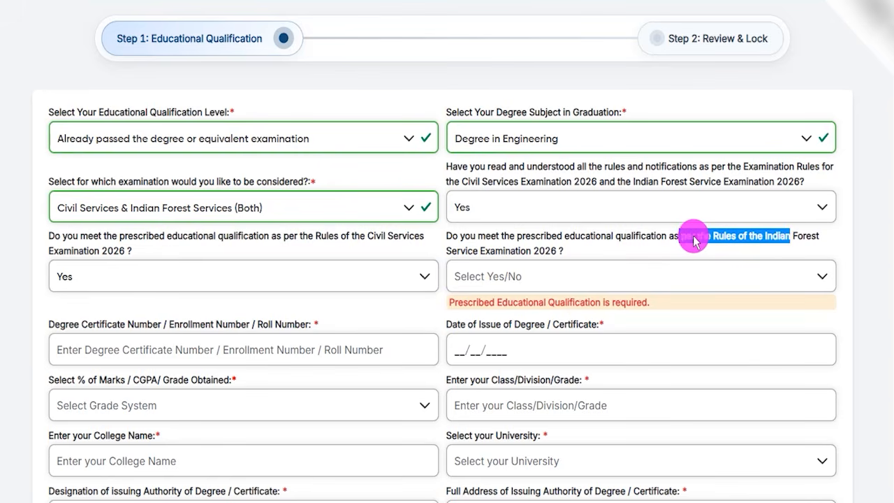
{"action": "left_click_drag", "start_coordinate": [536, 236], "coordinate": [629, 238]}
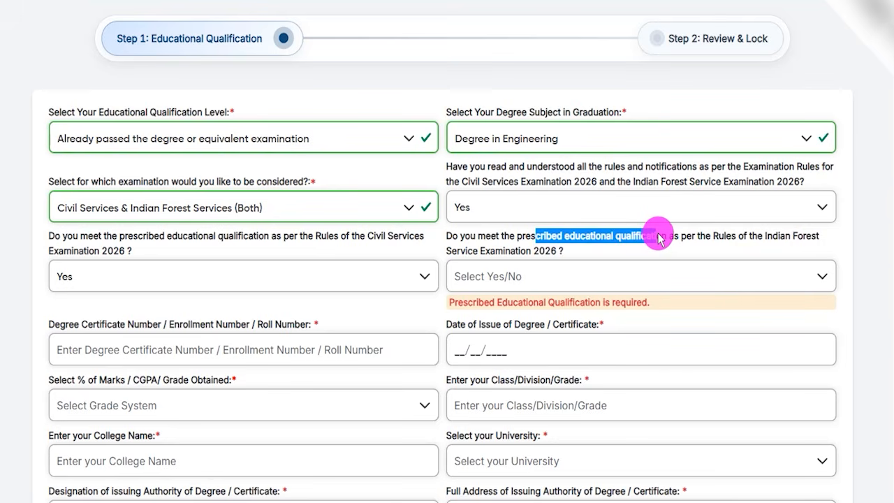
{"action": "left_click", "coordinate": [538, 275]}
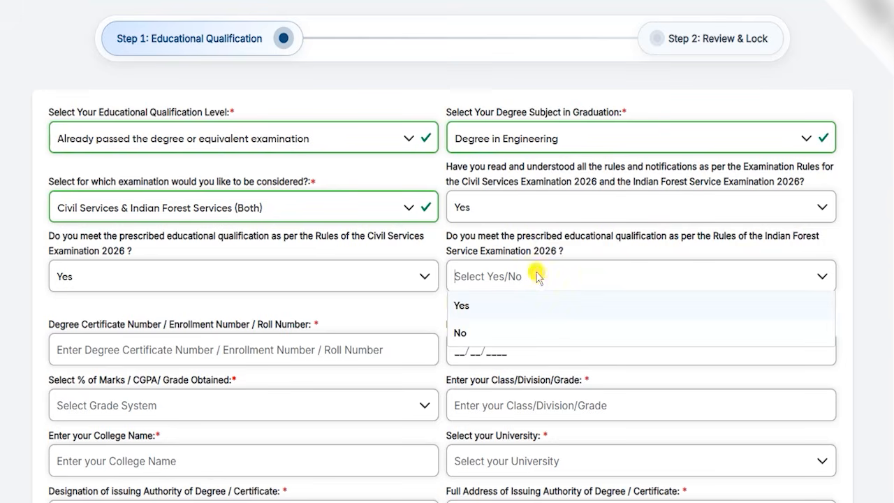
{"action": "left_click", "coordinate": [491, 305]}
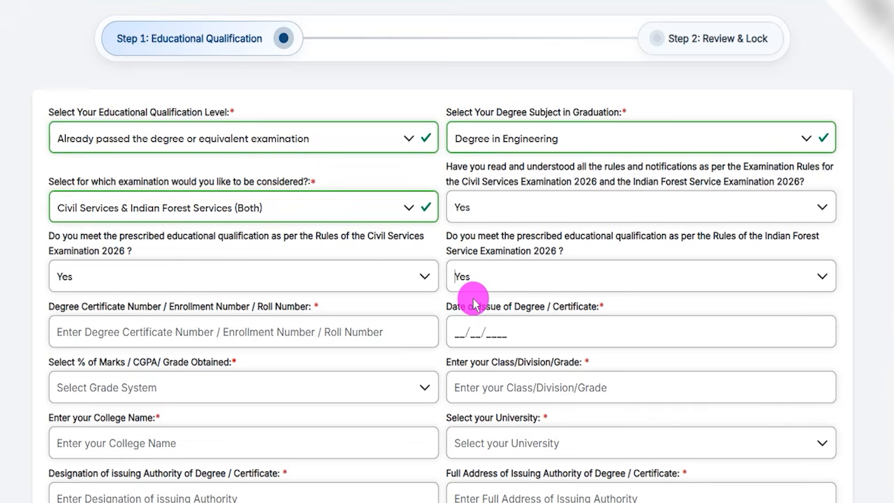
Step: Examine the required degree certificate number and date of issue fields without filling them in
{"action": "left_click_drag", "start_coordinate": [68, 306], "coordinate": [126, 326]}
{"action": "left_click", "coordinate": [126, 332]}
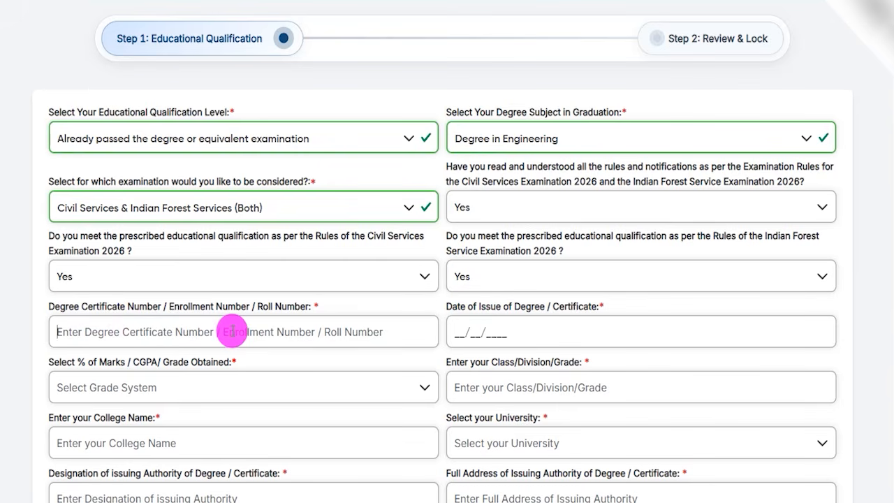
{"action": "left_click", "coordinate": [474, 309]}
{"action": "left_click_drag", "start_coordinate": [474, 310], "coordinate": [540, 320]}
{"action": "left_click", "coordinate": [455, 332]}
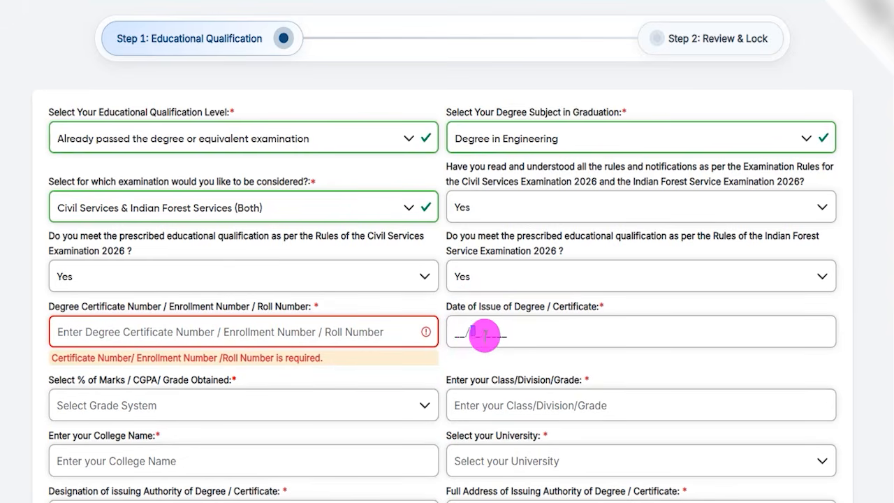
Step: Set the grade system to Percentage(%) Marks and enter 90.00 as the percentage obtained
{"action": "scroll", "coordinate": [324, 282], "scroll_direction": "down", "scroll_amount": 2}
{"action": "left_click", "coordinate": [160, 267]}
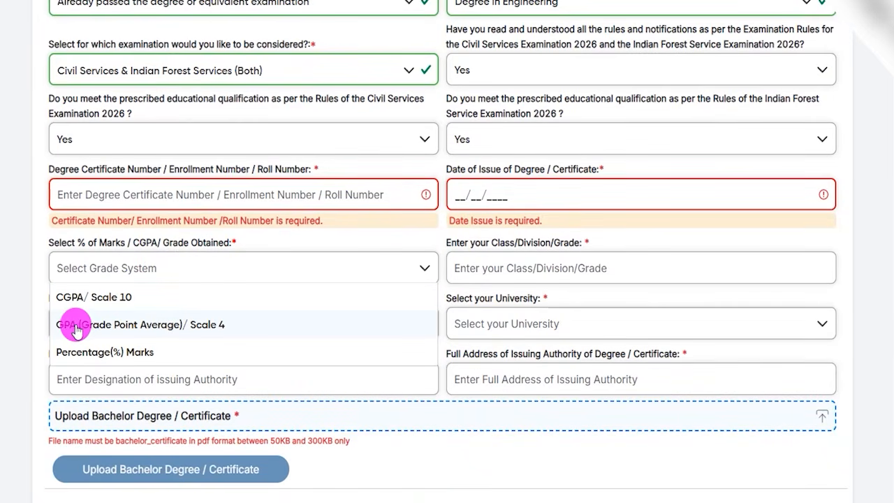
{"action": "left_click", "coordinate": [106, 351]}
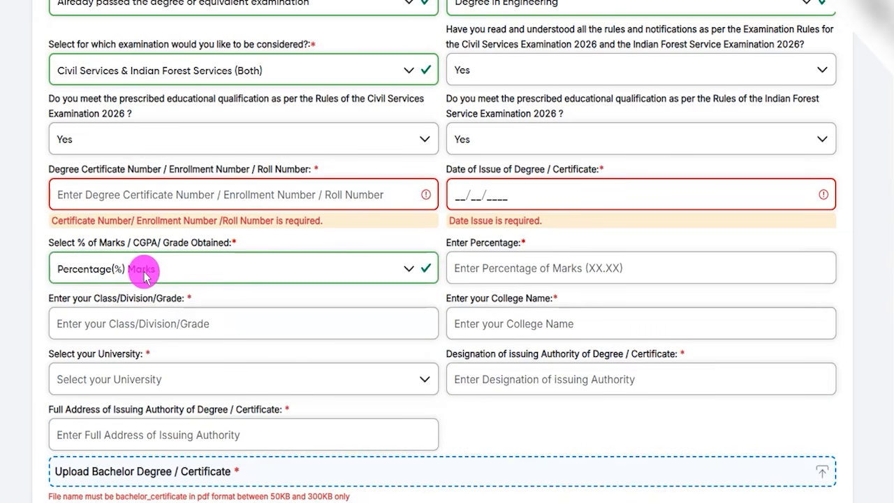
{"action": "left_click", "coordinate": [493, 268]}
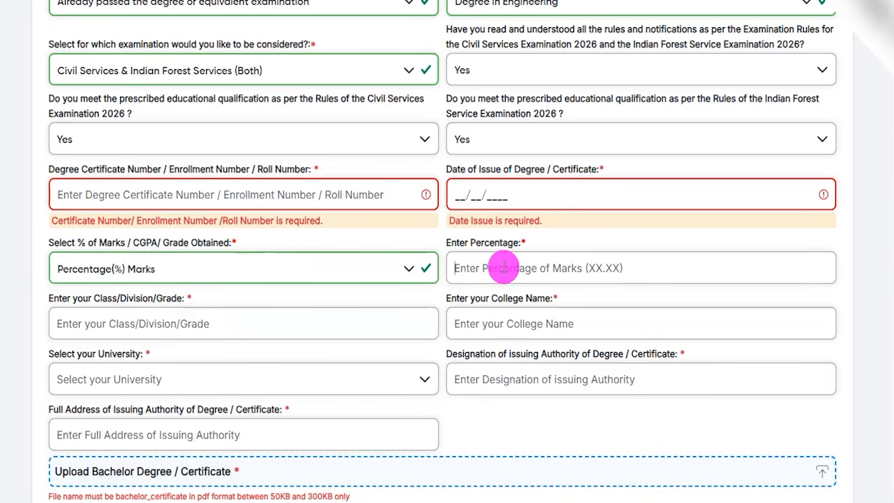
{"action": "type", "text": "90.00"}
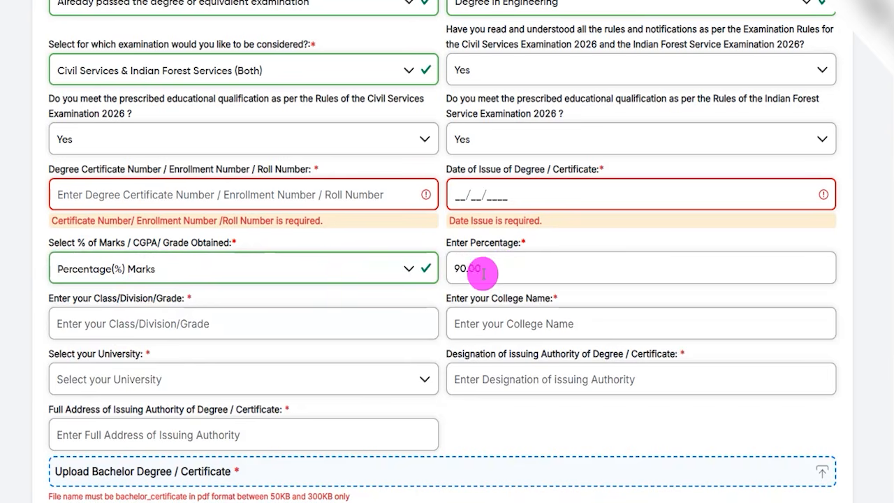
{"action": "left_click", "coordinate": [447, 297]}
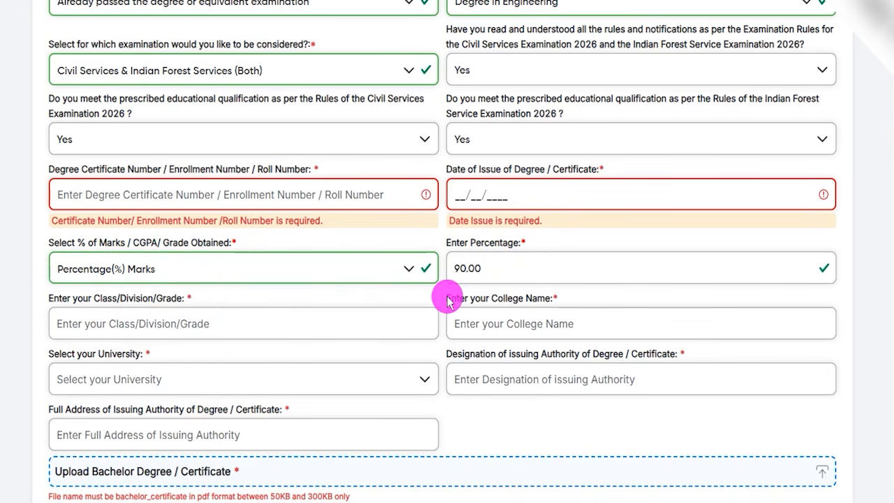
Step: Enter First as the class, division or grade of the degree
{"action": "left_click", "coordinate": [116, 322]}
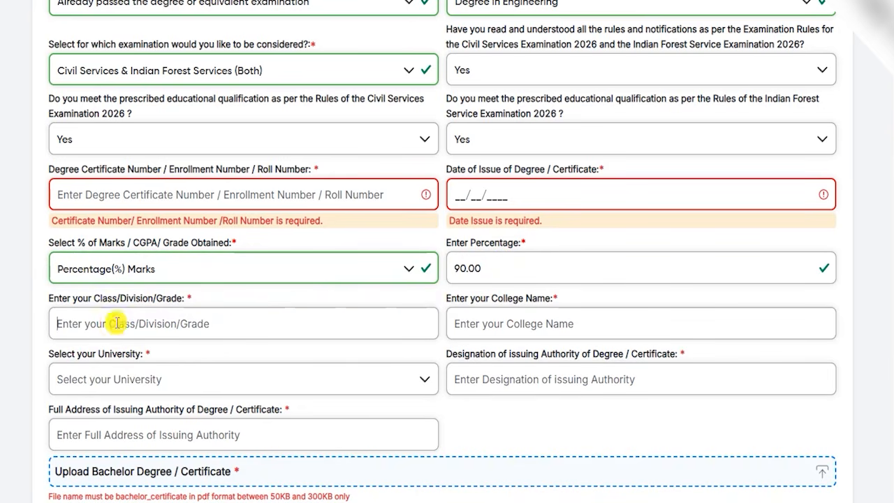
{"action": "type", "text": "First"}
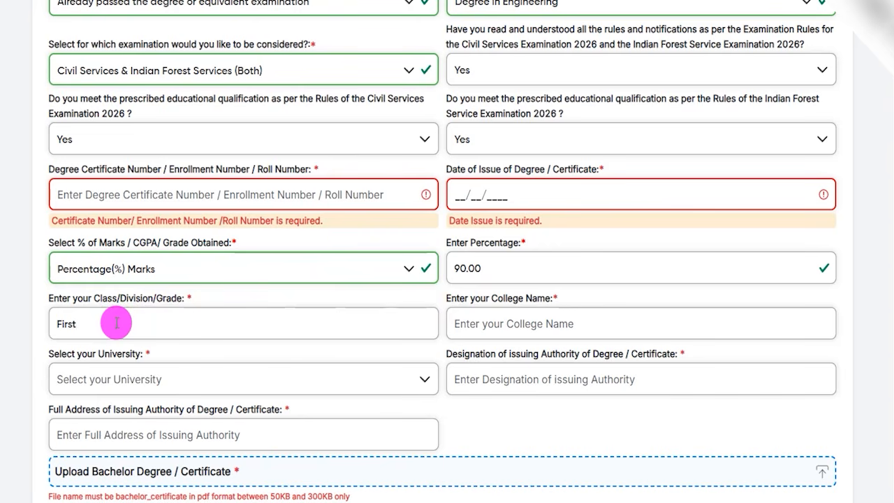
{"action": "scroll", "coordinate": [437, 303], "scroll_direction": "down", "scroll_amount": 2}
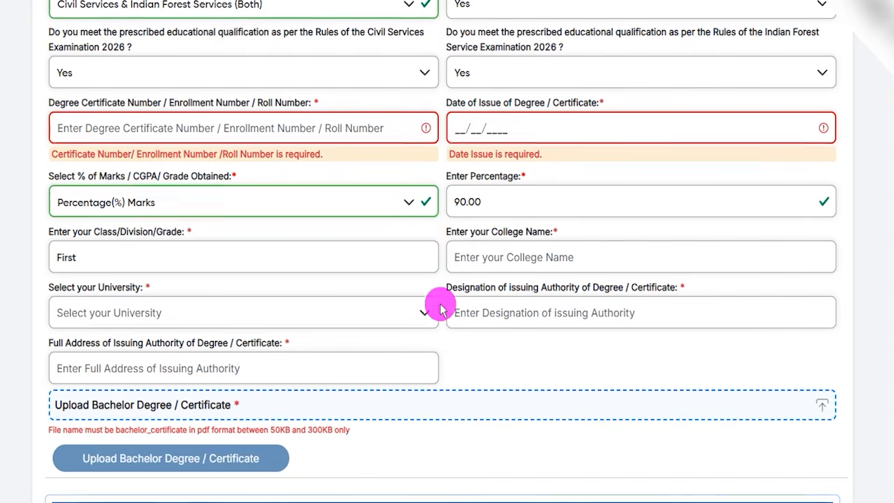
{"action": "left_click_drag", "start_coordinate": [456, 231], "coordinate": [530, 238]}
{"action": "left_click", "coordinate": [510, 251]}
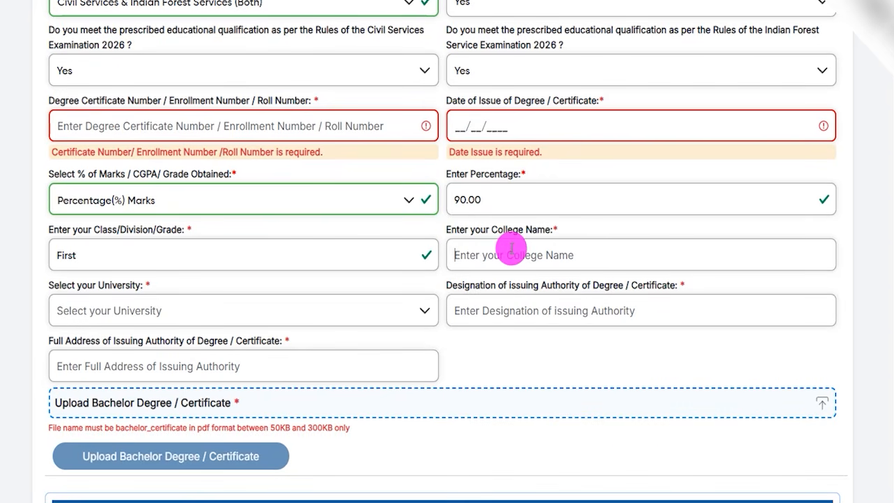
Step: Set the university to Others from the end of the list and enter CCS as the university name
{"action": "left_click", "coordinate": [122, 302]}
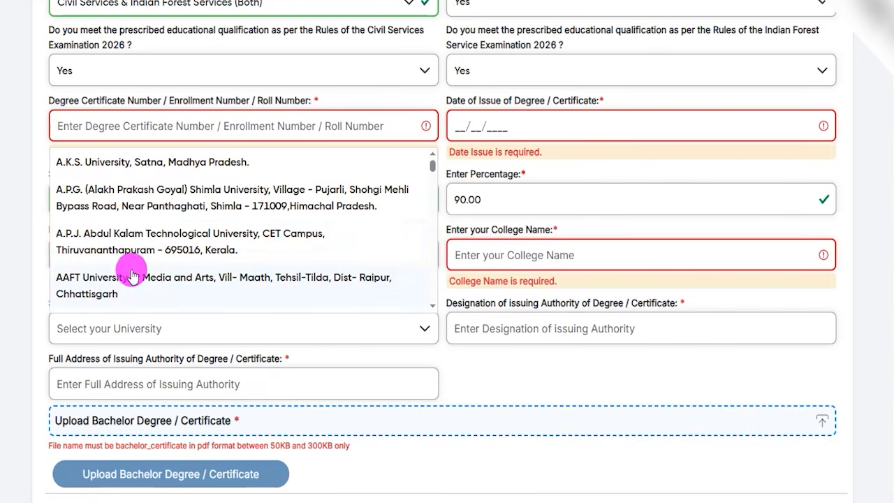
{"action": "scroll", "coordinate": [127, 240], "scroll_direction": "down", "scroll_amount": 10}
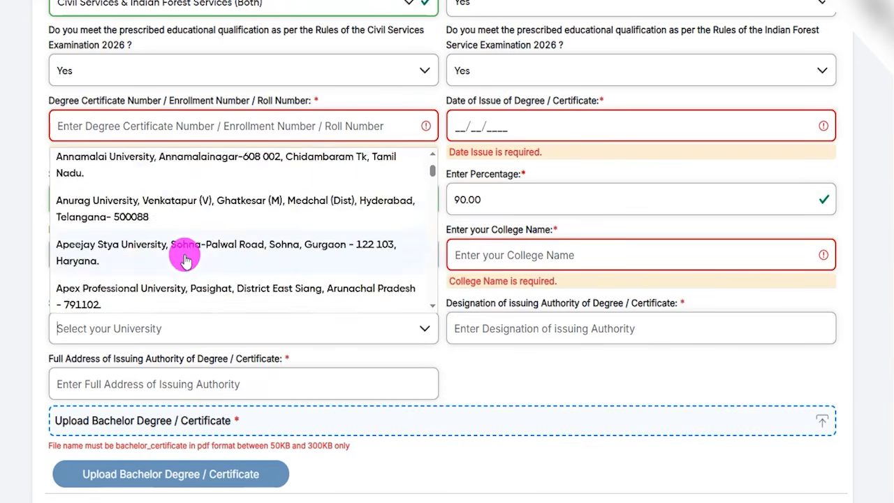
{"action": "left_click_drag", "start_coordinate": [426, 175], "coordinate": [429, 303]}
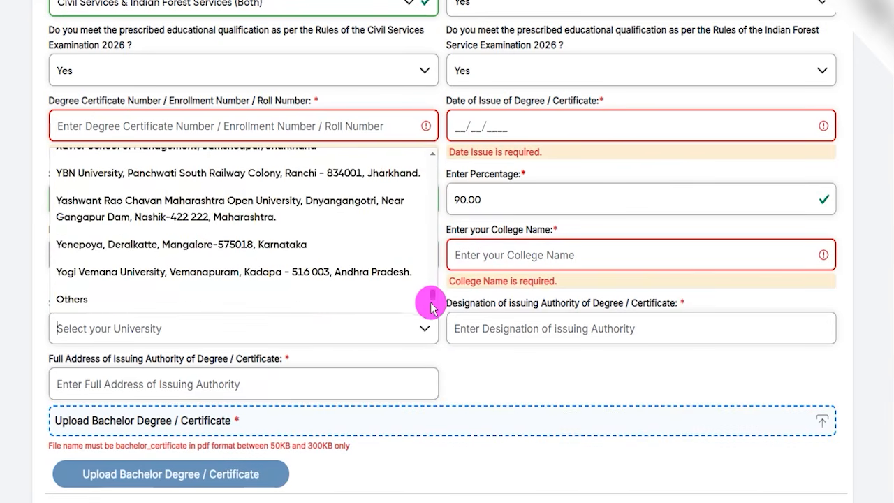
{"action": "left_click", "coordinate": [70, 299]}
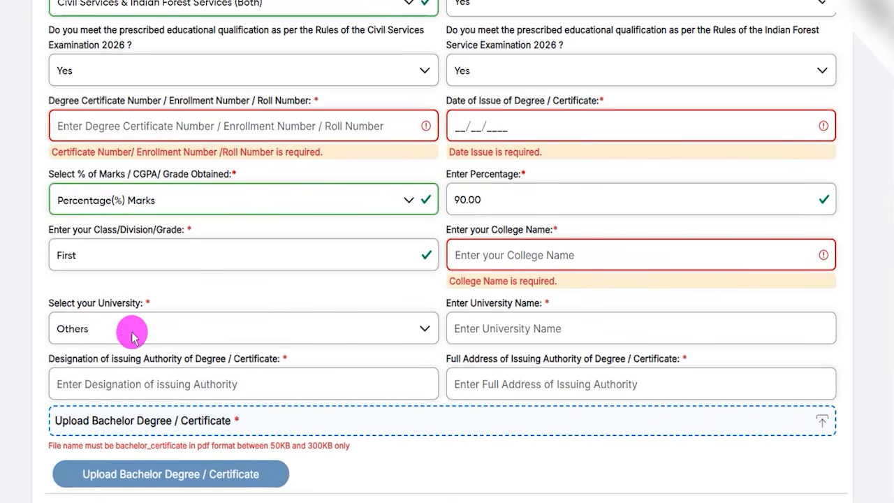
{"action": "left_click", "coordinate": [484, 324]}
{"action": "type", "text": "CCS"}
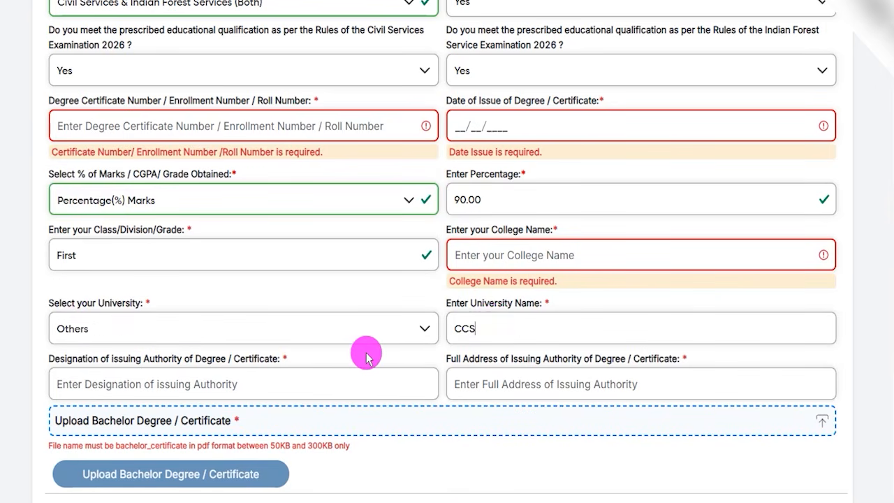
Step: Examine the fields for the designation and full address of the degree's issuing authority
{"action": "scroll", "coordinate": [367, 355], "scroll_direction": "down", "scroll_amount": 1}
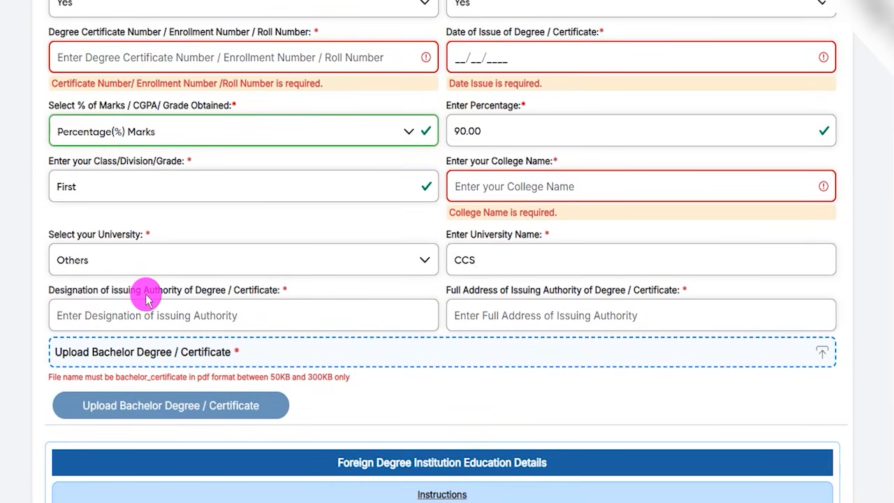
{"action": "left_click", "coordinate": [185, 313]}
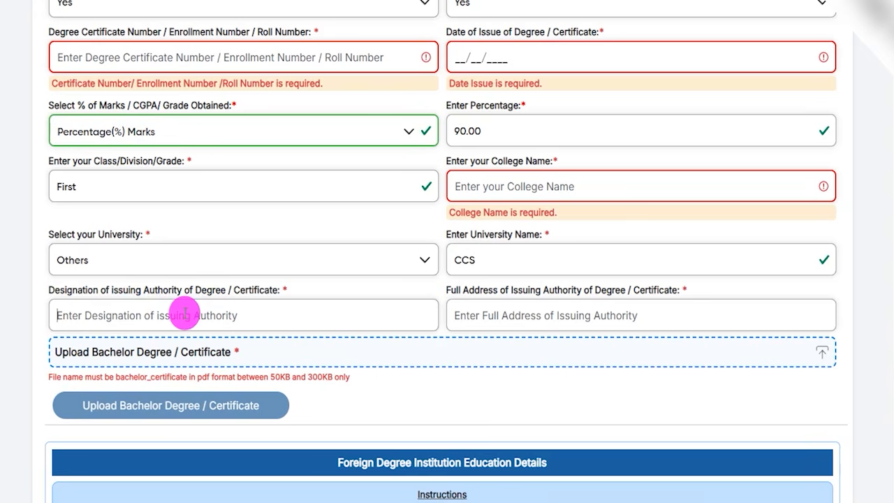
{"action": "left_click_drag", "start_coordinate": [470, 293], "coordinate": [544, 321]}
{"action": "left_click", "coordinate": [546, 319]}
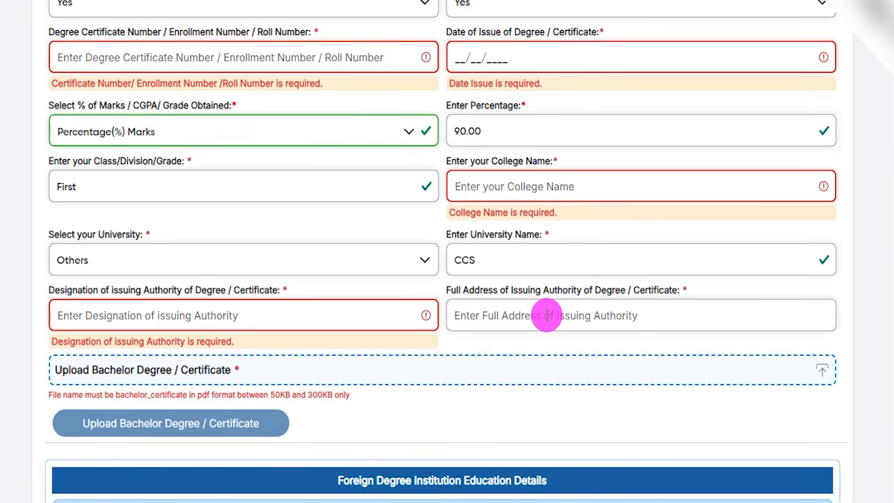
Step: Examine the file name, format and size requirements for uploading the bachelor degree certificate
{"action": "scroll", "coordinate": [546, 316], "scroll_direction": "down", "scroll_amount": 2}
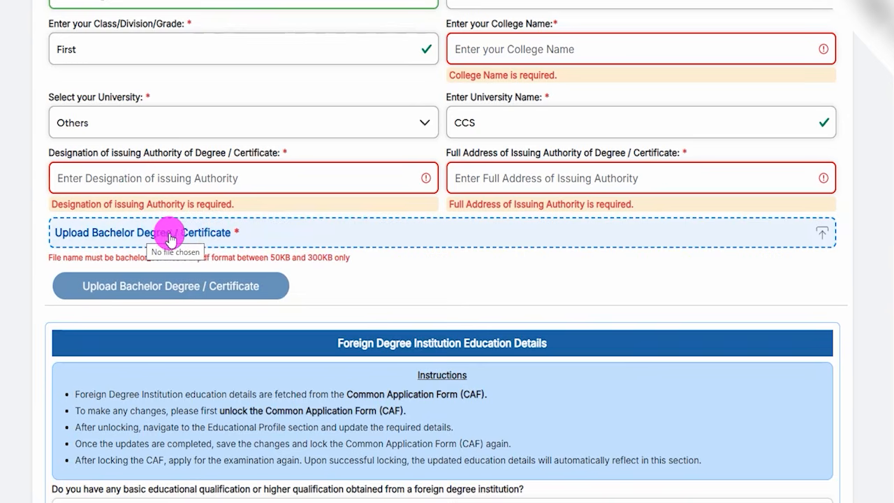
{"action": "left_click_drag", "start_coordinate": [273, 259], "coordinate": [343, 260]}
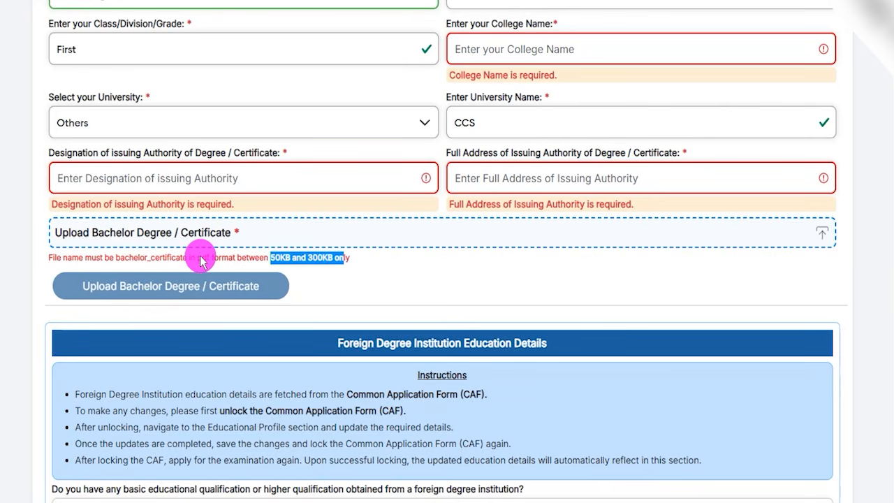
{"action": "left_click_drag", "start_coordinate": [202, 257], "coordinate": [232, 258]}
{"action": "left_click_drag", "start_coordinate": [119, 257], "coordinate": [187, 260]}
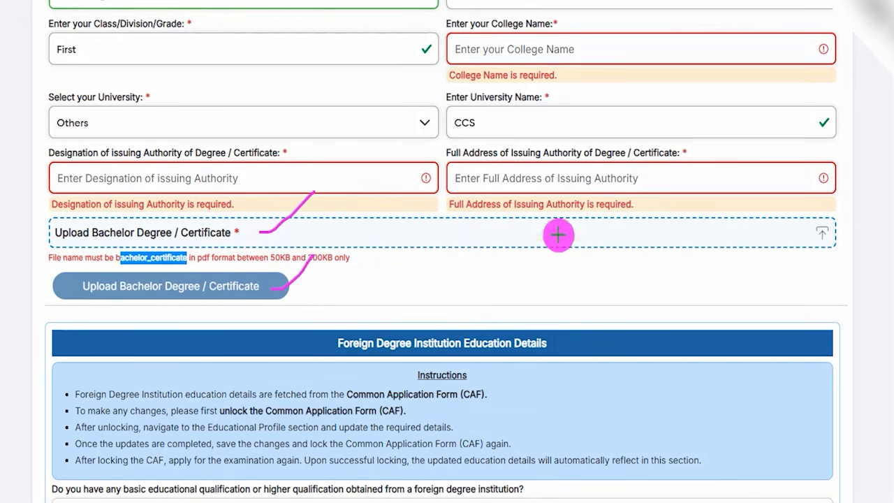
{"action": "left_click", "coordinate": [350, 291]}
Step: Examine the foreign degree institution instructions and the question about qualifications obtained abroad
{"action": "scroll", "coordinate": [350, 291], "scroll_direction": "down", "scroll_amount": 1}
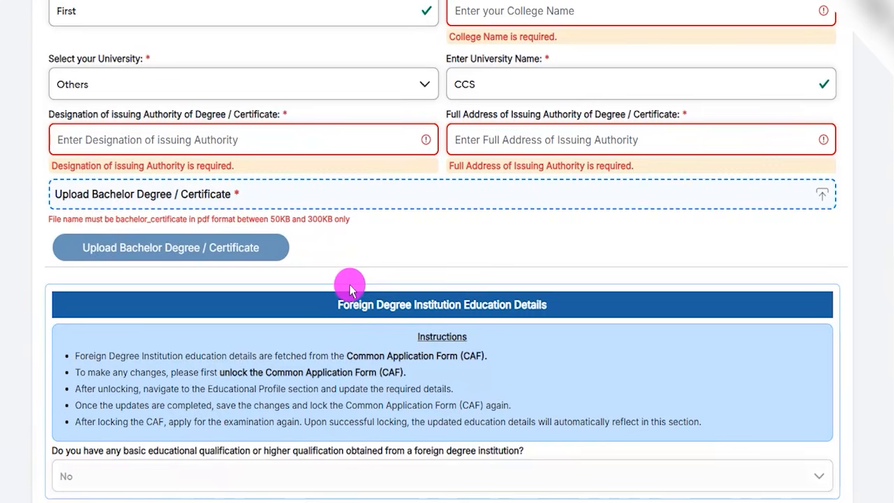
{"action": "left_click_drag", "start_coordinate": [338, 305], "coordinate": [513, 303]}
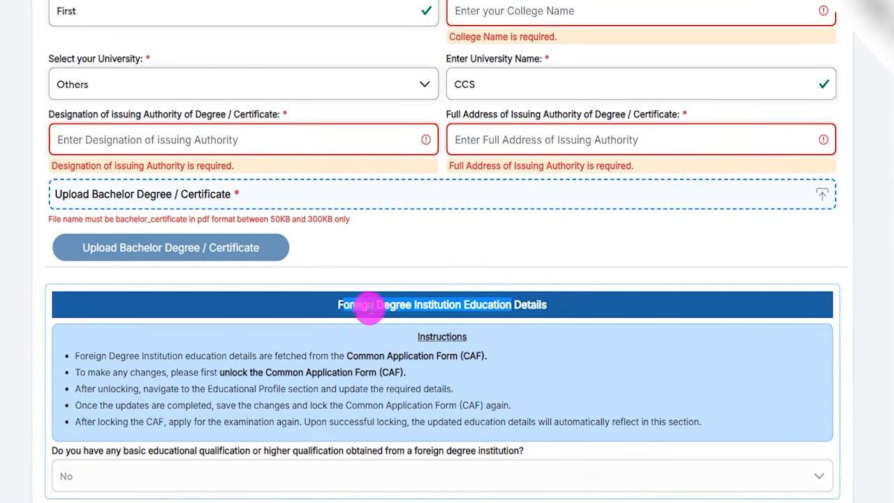
{"action": "scroll", "coordinate": [367, 305], "scroll_direction": "down", "scroll_amount": 3}
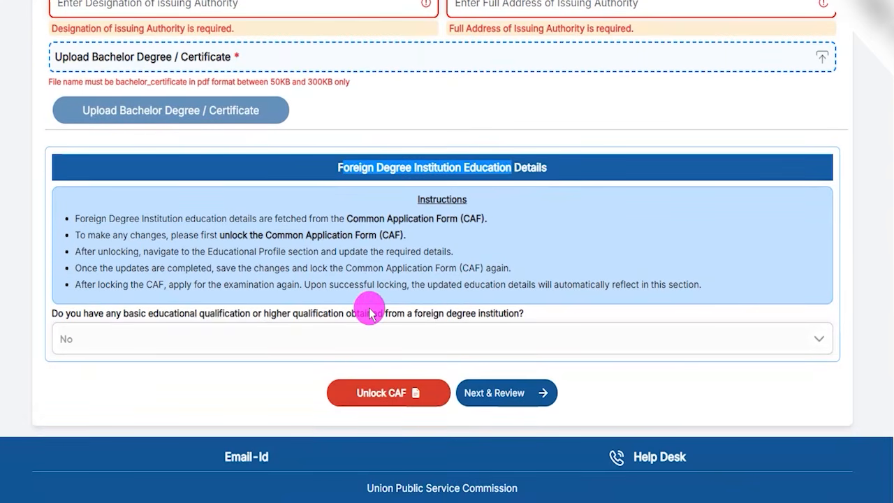
{"action": "left_click_drag", "start_coordinate": [170, 314], "coordinate": [275, 325]}
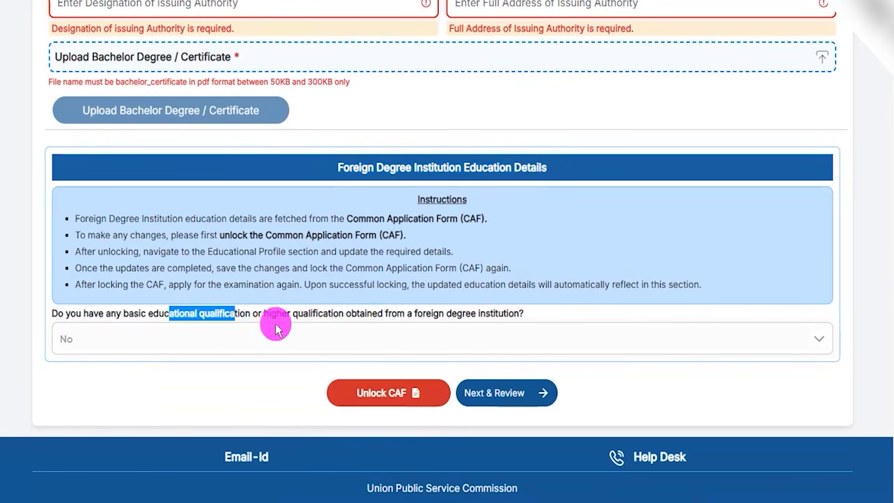
{"action": "left_click", "coordinate": [241, 340]}
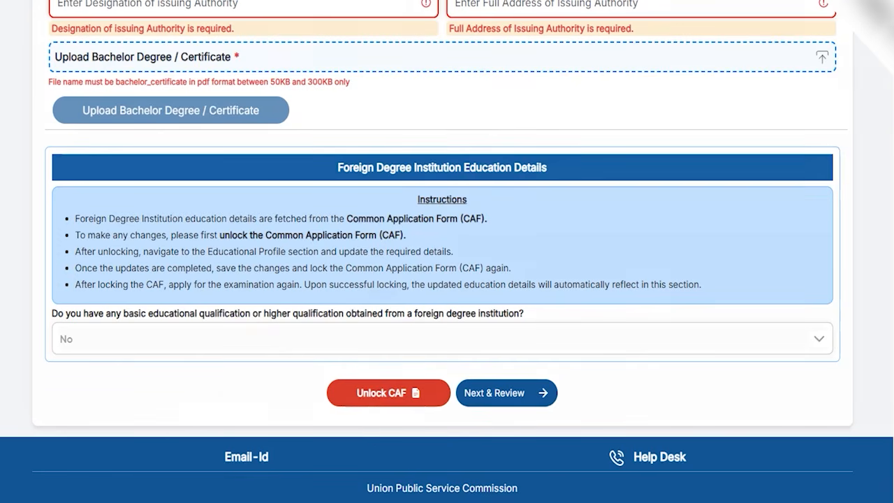
Step: Proceed from the educational qualification form to the review of the entered details
{"action": "left_click_drag", "start_coordinate": [156, 389], "coordinate": [322, 393]}
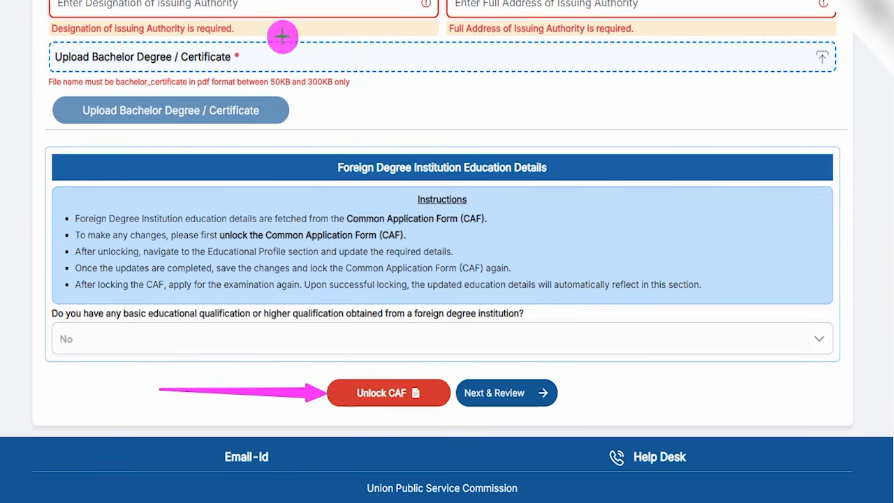
{"action": "left_click_drag", "start_coordinate": [101, 340], "coordinate": [146, 286]}
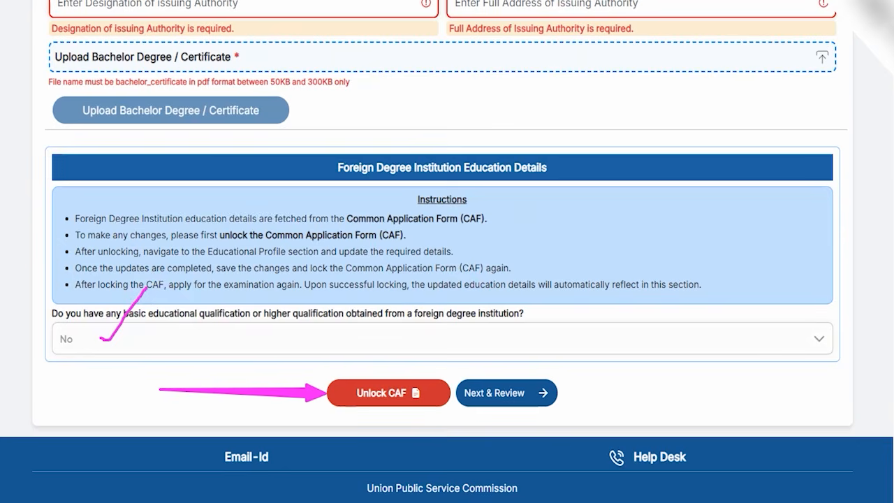
{"action": "mouse_move", "coordinate": [789, 266]}
{"action": "left_mouse_down"}
{"action": "mouse_move", "coordinate": [654, 351]}
{"action": "mouse_move", "coordinate": [559, 382]}
{"action": "left_mouse_up"}
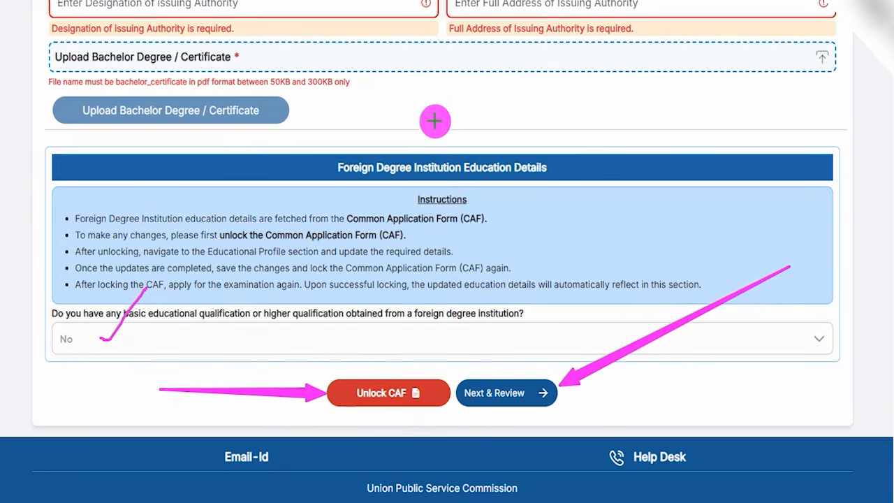
{"action": "left_click", "coordinate": [541, 388]}
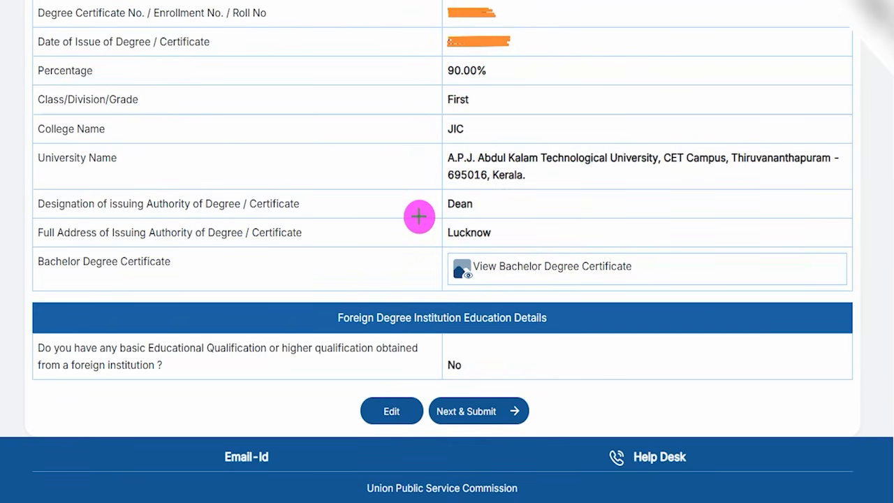
Step: Check the entered educational qualification details and submit them for the Civil Services (Preliminary) Examination 2026, confirming the submission
{"action": "left_click_drag", "start_coordinate": [391, 102], "coordinate": [421, 55]}
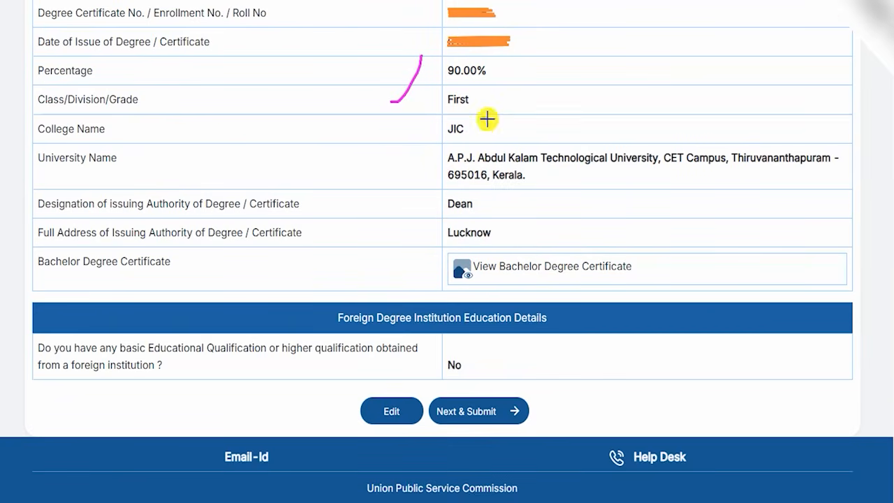
{"action": "left_click_drag", "start_coordinate": [482, 119], "coordinate": [524, 70]}
{"action": "left_click_drag", "start_coordinate": [485, 209], "coordinate": [537, 159]}
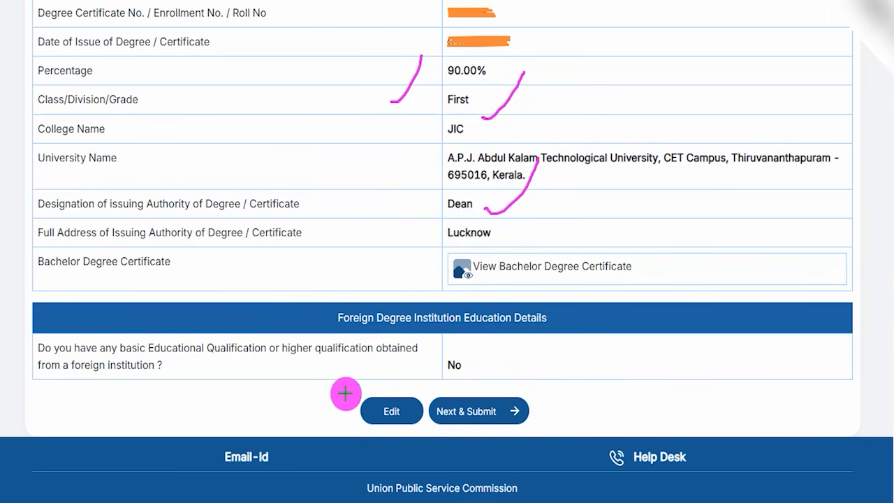
{"action": "left_click_drag", "start_coordinate": [202, 402], "coordinate": [351, 417]}
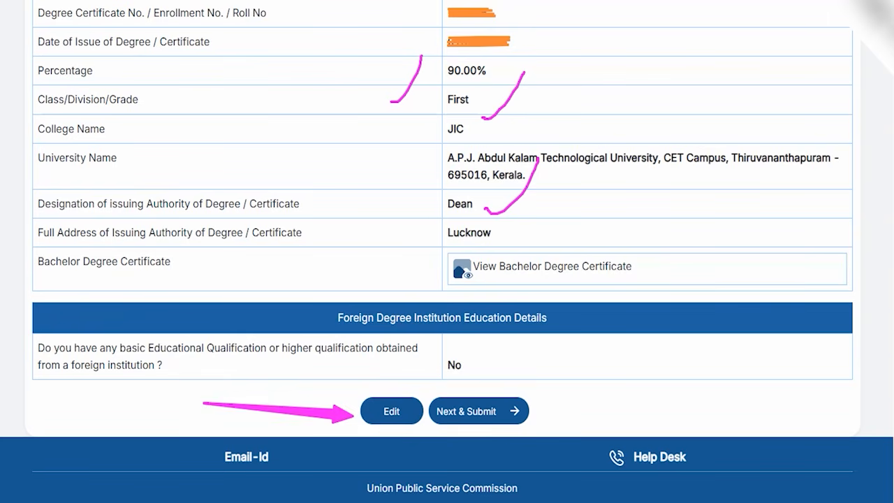
{"action": "left_click_drag", "start_coordinate": [652, 336], "coordinate": [508, 401]}
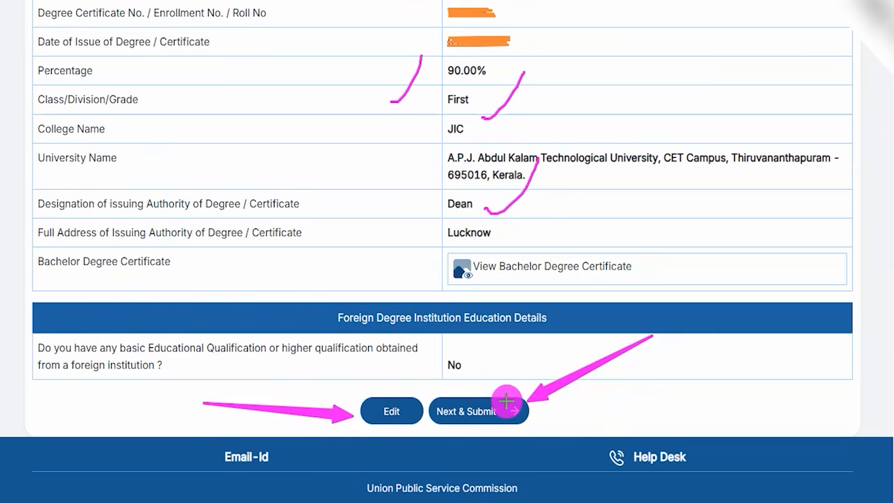
{"action": "left_click", "coordinate": [507, 401]}
{"action": "left_click_drag", "start_coordinate": [360, 204], "coordinate": [394, 163]}
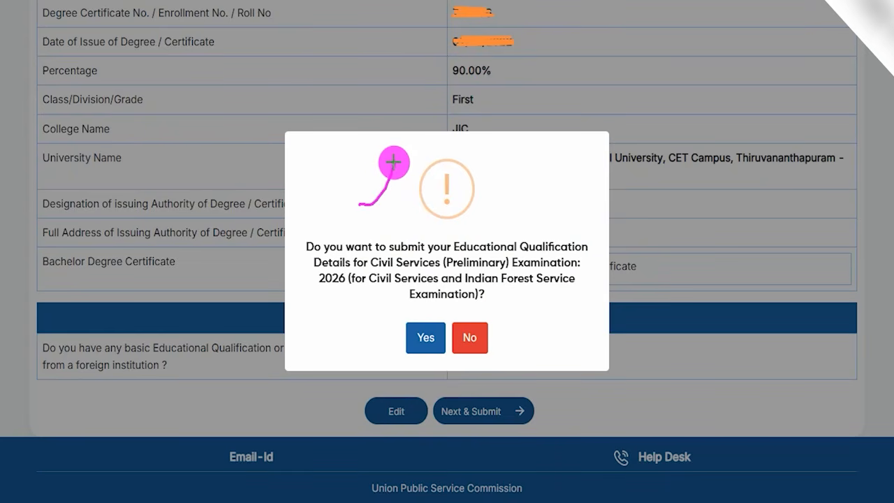
{"action": "left_click_drag", "start_coordinate": [495, 237], "coordinate": [518, 198]}
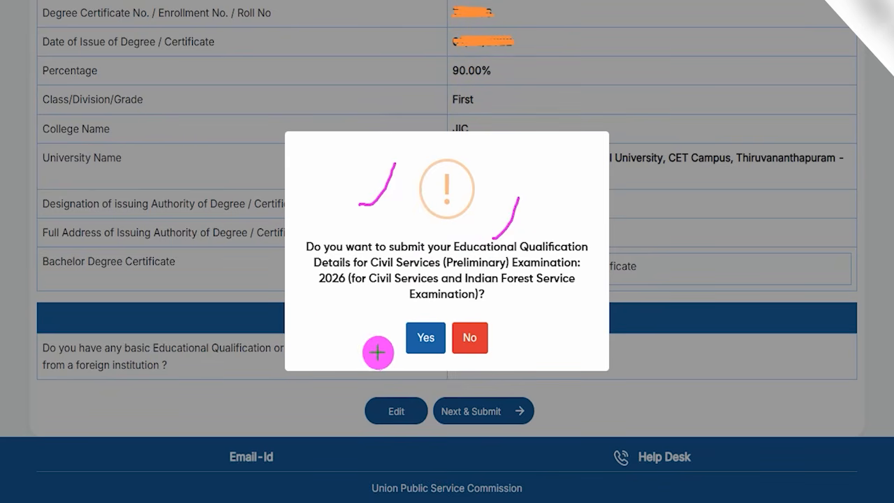
{"action": "left_click_drag", "start_coordinate": [299, 296], "coordinate": [401, 330]}
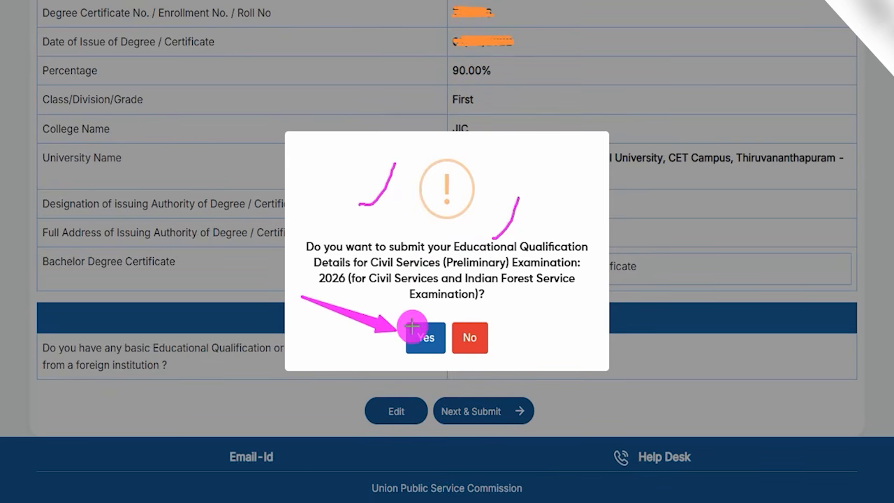
{"action": "left_click", "coordinate": [417, 334]}
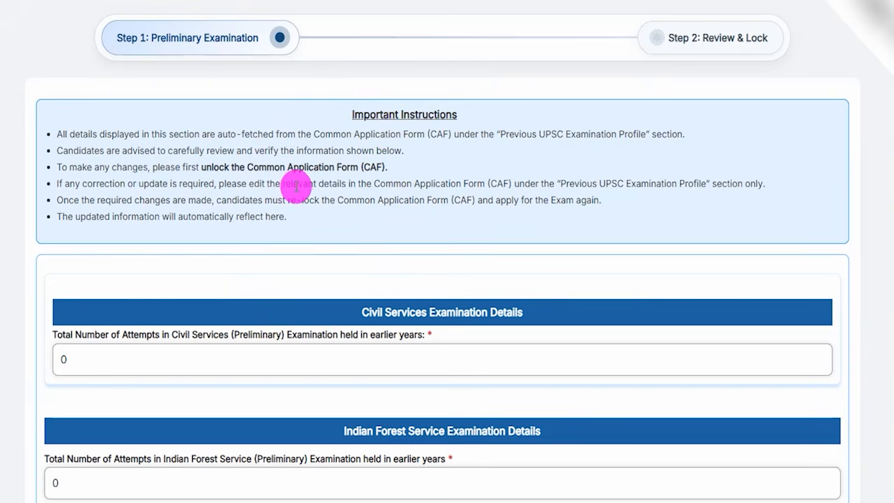
Step: Examine the fields for the number of earlier attempts in the Civil Services and Indian Forest Service preliminary examinations
{"action": "scroll", "coordinate": [296, 186], "scroll_direction": "down", "scroll_amount": 2}
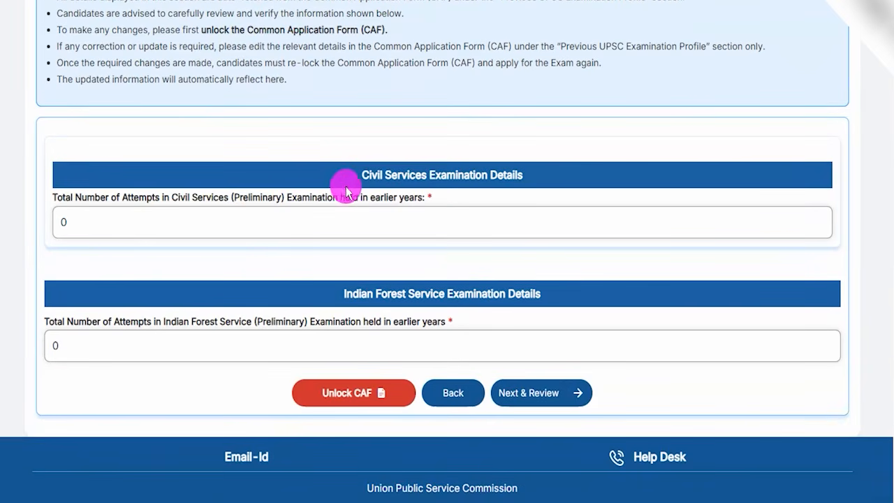
{"action": "left_click_drag", "start_coordinate": [361, 181], "coordinate": [456, 175]}
{"action": "left_click_drag", "start_coordinate": [176, 322], "coordinate": [323, 326]}
{"action": "left_click", "coordinate": [323, 326]}
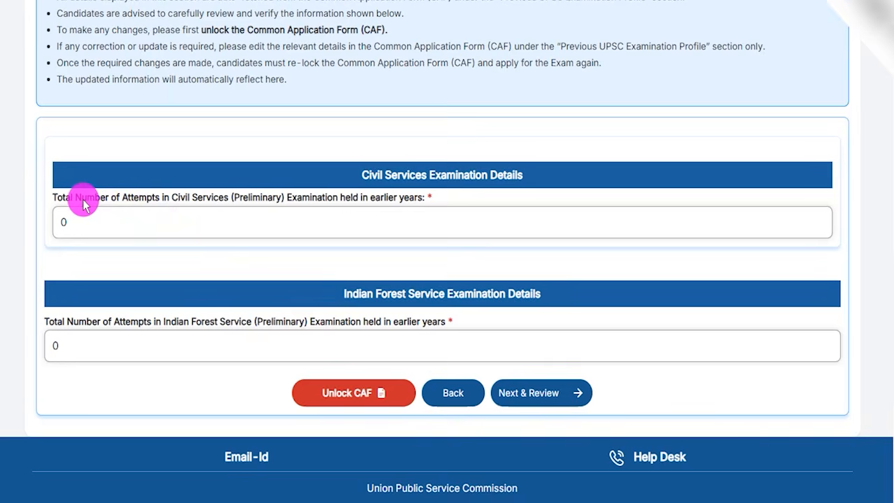
{"action": "left_click_drag", "start_coordinate": [81, 203], "coordinate": [375, 202]}
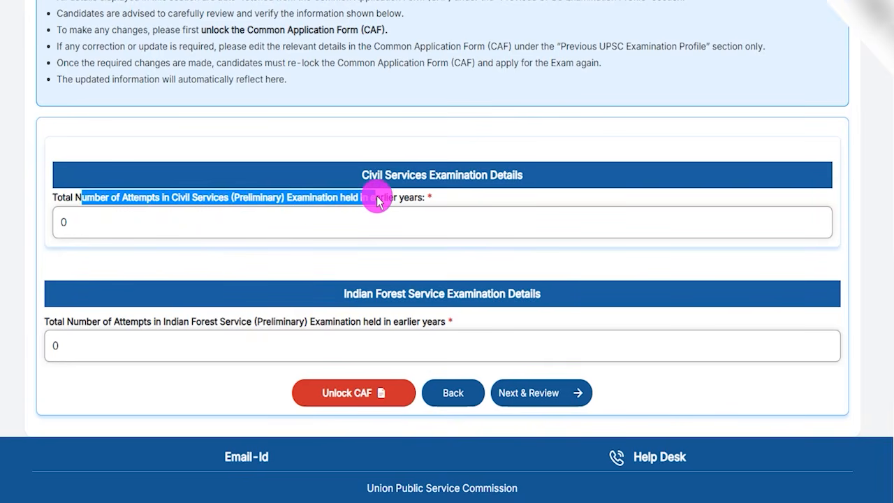
{"action": "left_click", "coordinate": [137, 222]}
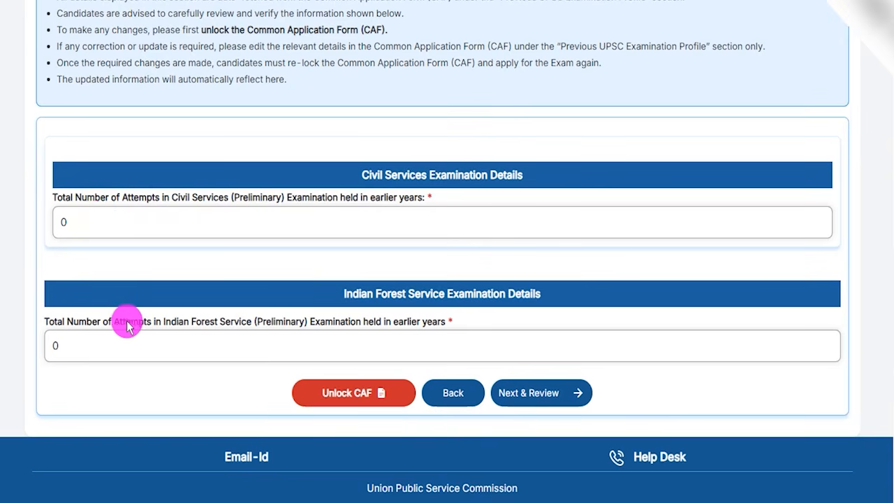
{"action": "left_click_drag", "start_coordinate": [124, 324], "coordinate": [369, 322]}
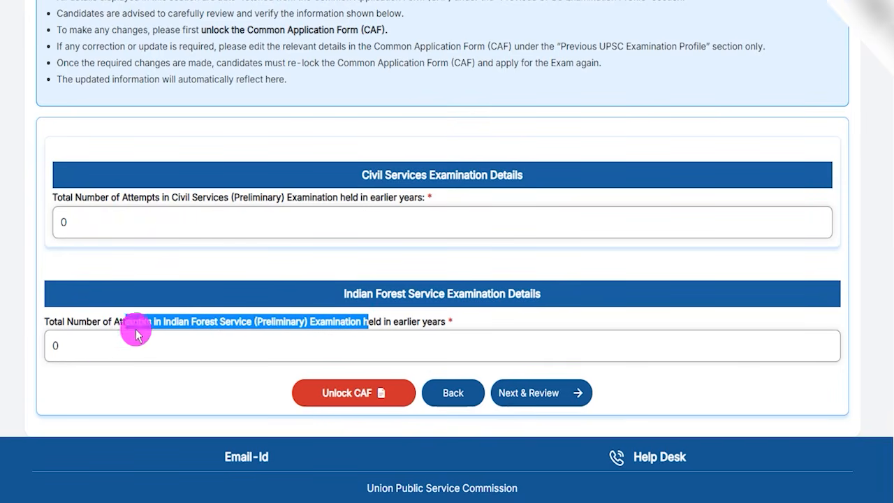
{"action": "left_click", "coordinate": [97, 350]}
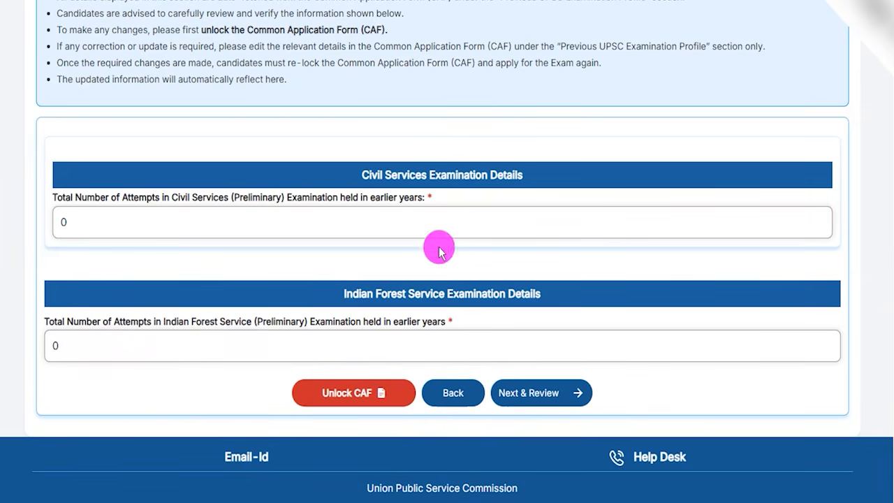
Step: Check both earlier-attempt counts and proceed to the review of the preliminary examination details without unlocking the Common Application Form
{"action": "left_click_drag", "start_coordinate": [144, 385], "coordinate": [286, 394]}
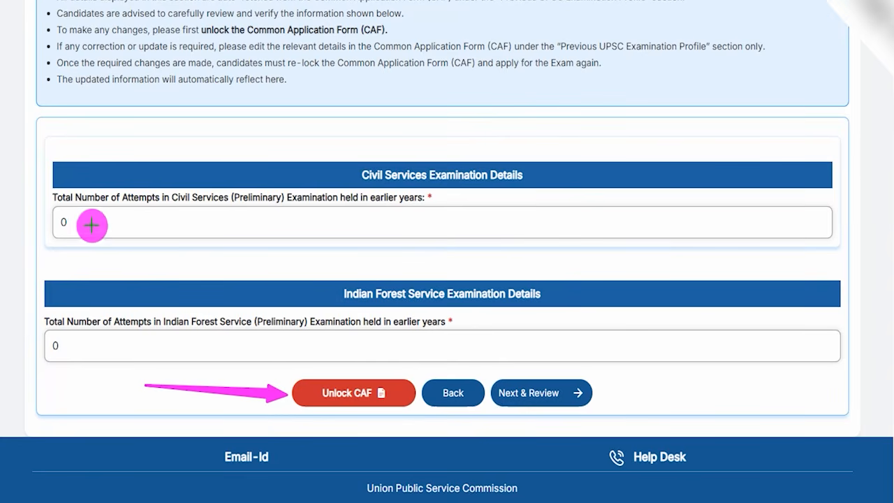
{"action": "left_click_drag", "start_coordinate": [78, 225], "coordinate": [107, 189]}
{"action": "left_click_drag", "start_coordinate": [70, 345], "coordinate": [108, 293]}
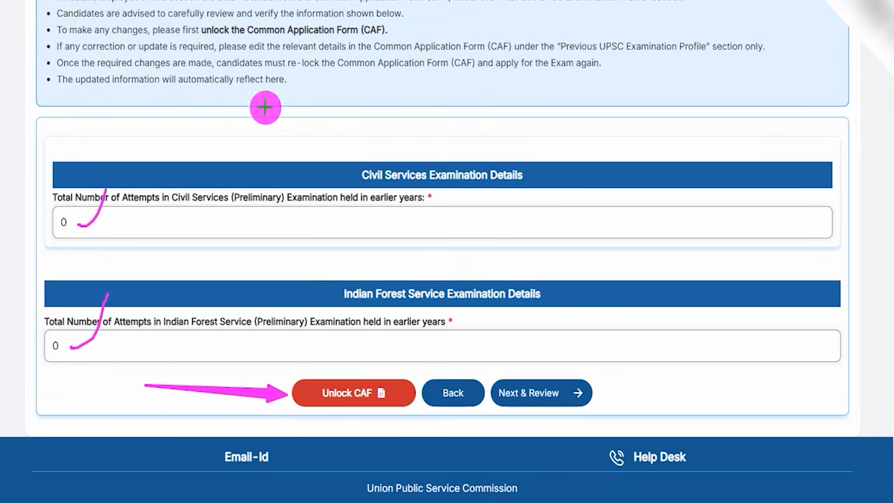
{"action": "left_click_drag", "start_coordinate": [750, 227], "coordinate": [591, 382]}
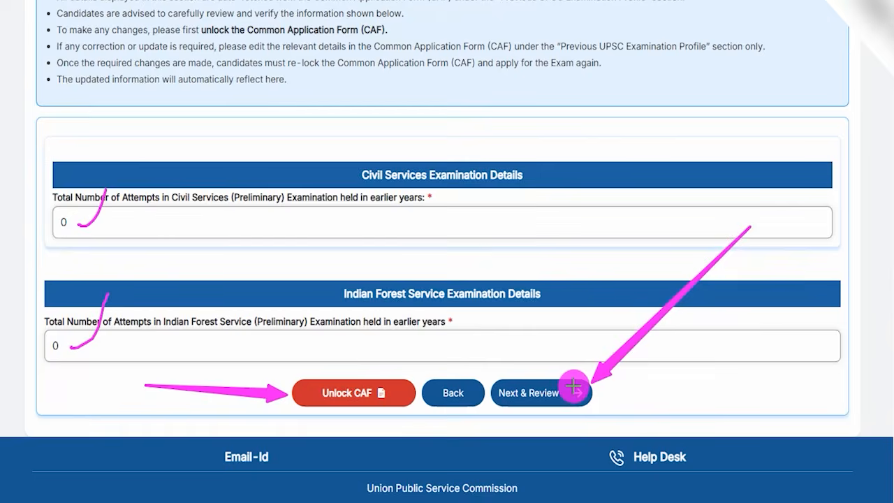
{"action": "left_click", "coordinate": [574, 386]}
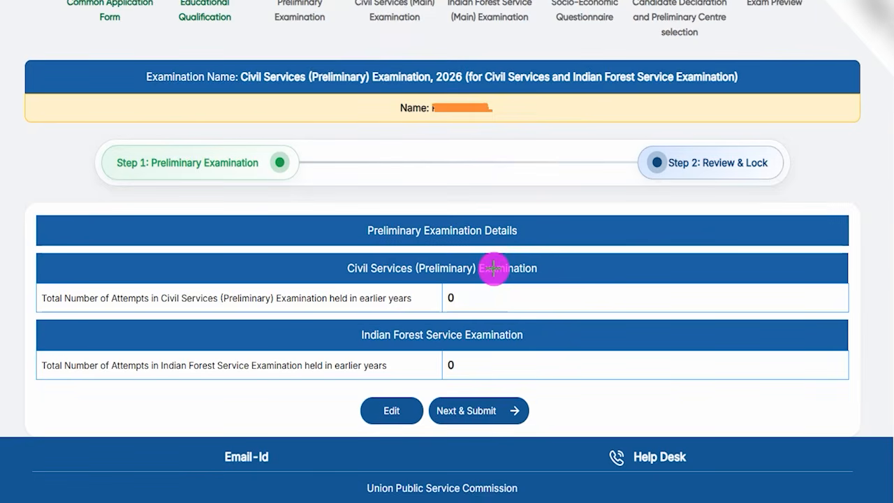
Step: Check the attempt counts in the review and submit the Civil Services (Preliminary) Examination 2026 details, confirming the submission
{"action": "left_click_drag", "start_coordinate": [471, 304], "coordinate": [489, 275]}
{"action": "left_click_drag", "start_coordinate": [489, 360], "coordinate": [507, 312]}
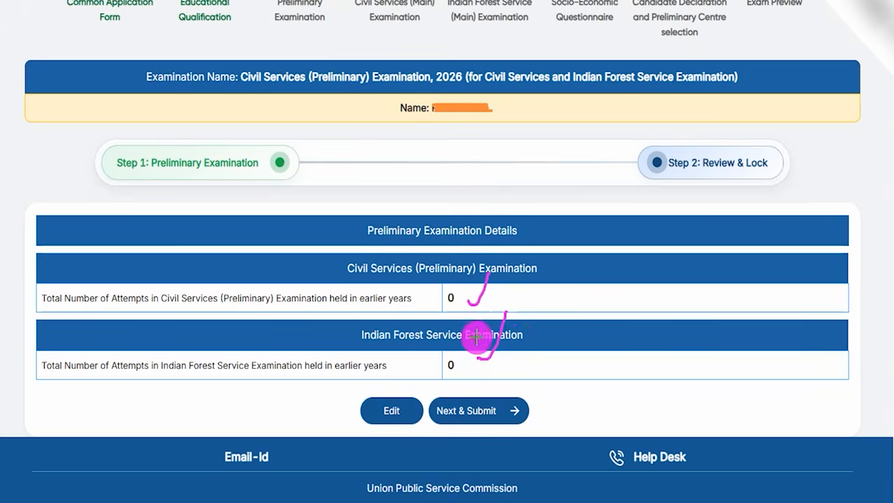
{"action": "left_click_drag", "start_coordinate": [236, 396], "coordinate": [351, 411]}
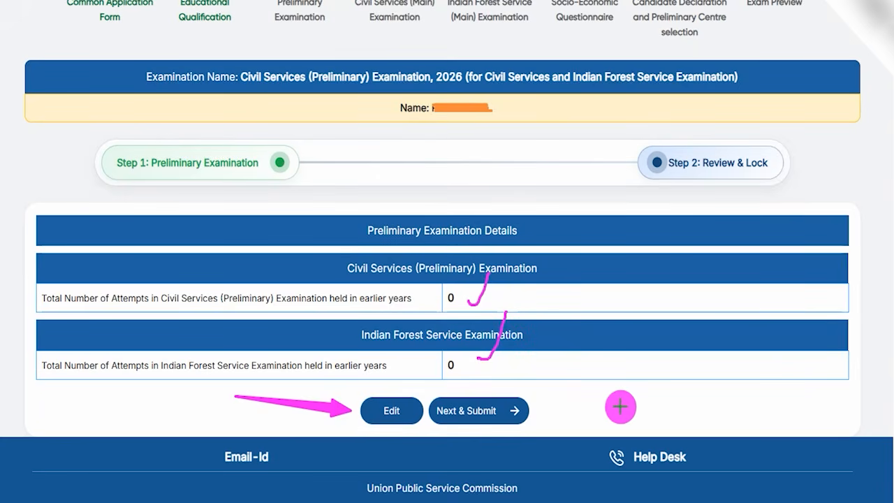
{"action": "left_click_drag", "start_coordinate": [679, 401], "coordinate": [535, 407]}
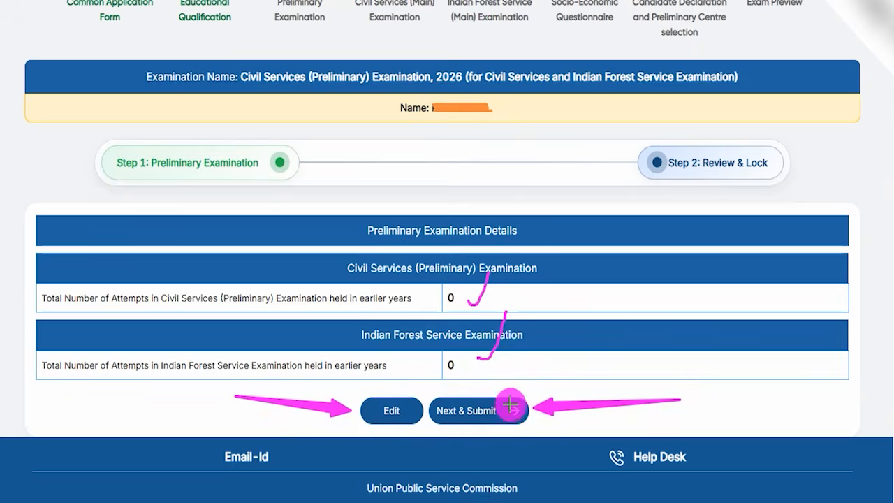
{"action": "left_click", "coordinate": [506, 404]}
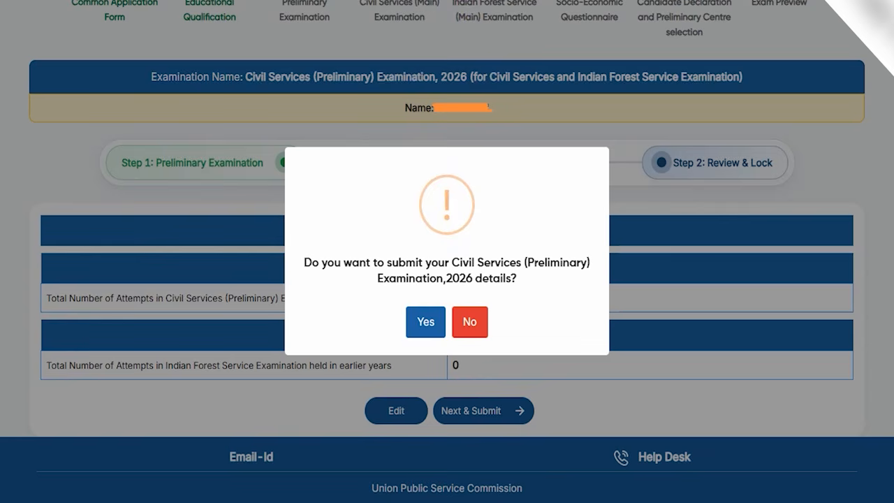
{"action": "left_click_drag", "start_coordinate": [493, 248], "coordinate": [518, 195]}
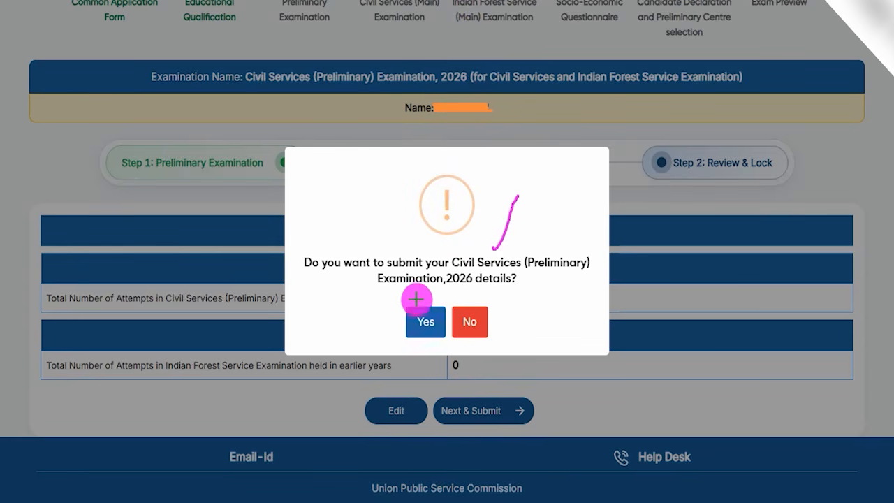
{"action": "left_click", "coordinate": [420, 321]}
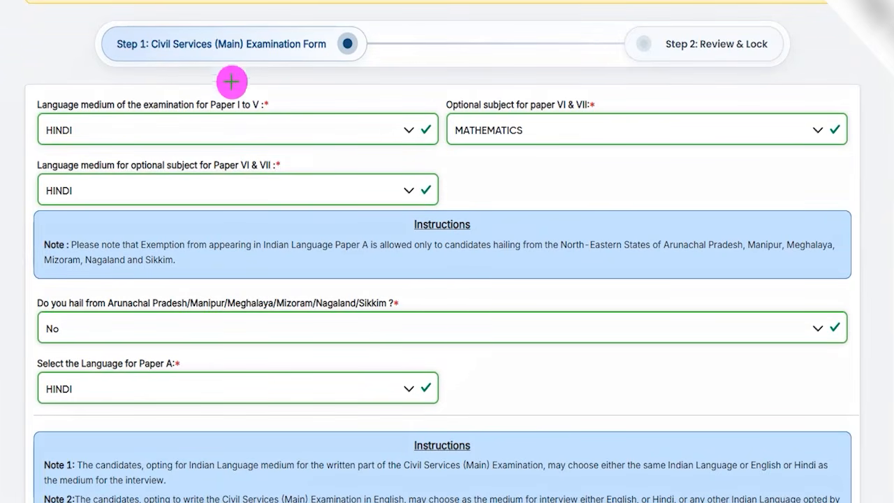
Step: Select HINDI as the medium for Papers I to V and for the optional Papers VI and VII, keeping MATHEMATICS as the optional subject
{"action": "left_click_drag", "start_coordinate": [240, 61], "coordinate": [278, 31]}
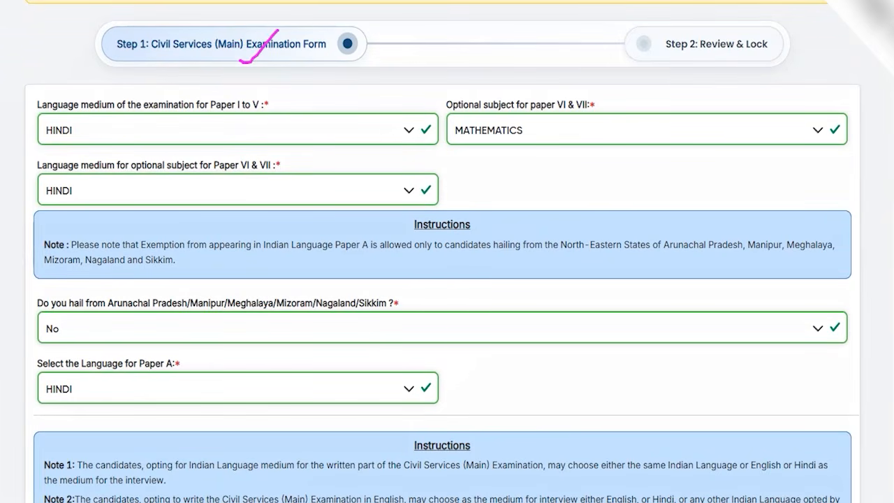
{"action": "left_click", "coordinate": [179, 140]}
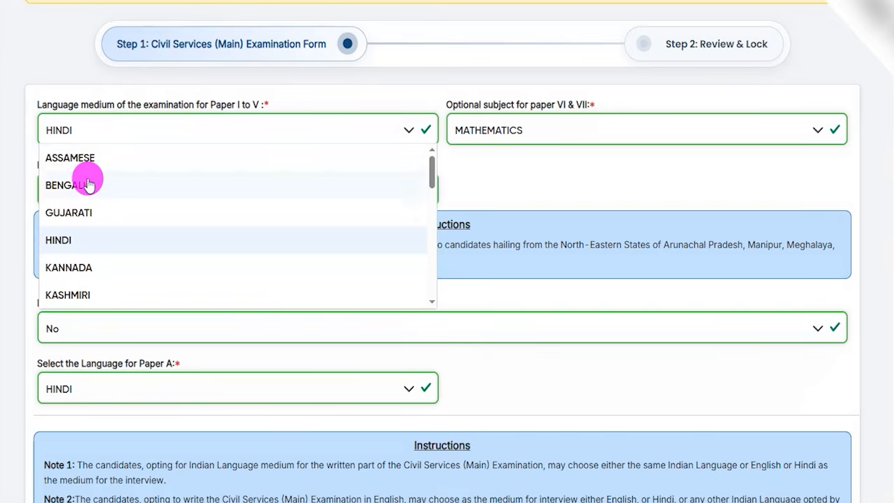
{"action": "left_click", "coordinate": [58, 238]}
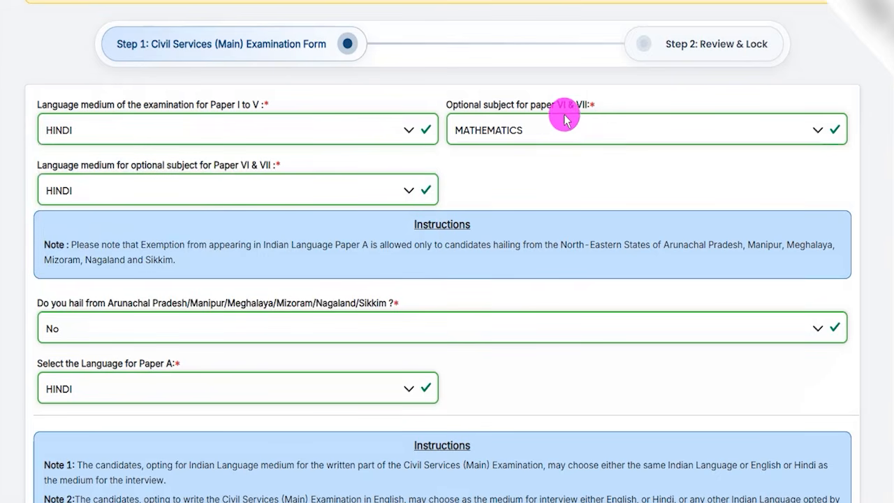
{"action": "left_click", "coordinate": [540, 124]}
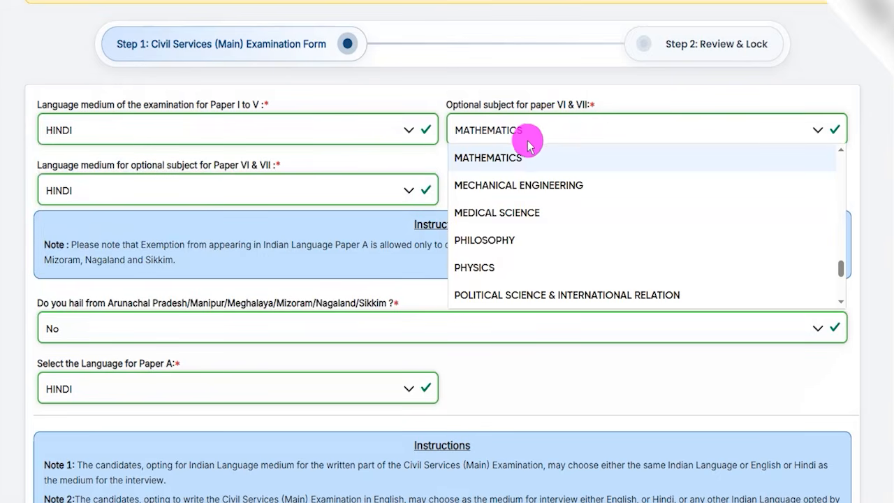
{"action": "left_click", "coordinate": [110, 192]}
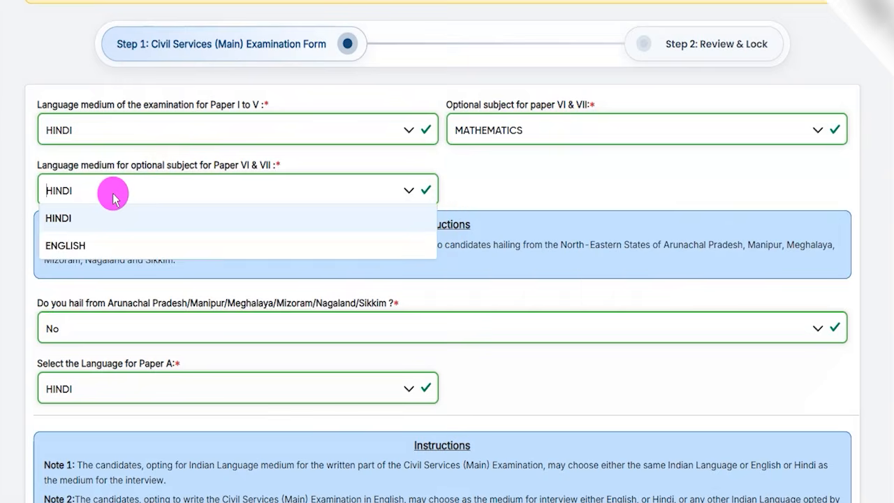
{"action": "left_click", "coordinate": [89, 222]}
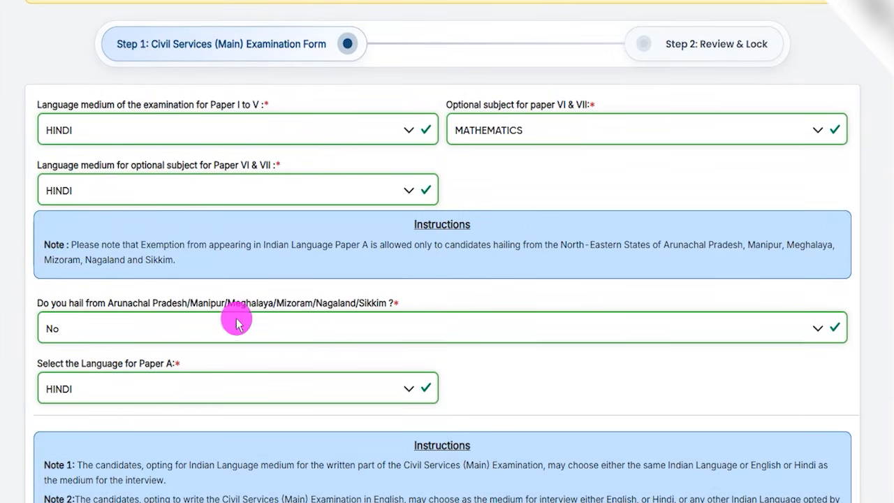
Step: Answer Yes to the question about hailing from Arunachal Pradesh, Manipur, Meghalaya, Mizoram, Nagaland or Sikkim
{"action": "left_click_drag", "start_coordinate": [118, 305], "coordinate": [388, 306]}
{"action": "left_click", "coordinate": [203, 301]}
{"action": "scroll", "coordinate": [116, 195], "scroll_direction": "down", "scroll_amount": 2}
{"action": "left_click", "coordinate": [116, 193]}
{"action": "left_click", "coordinate": [76, 221]}
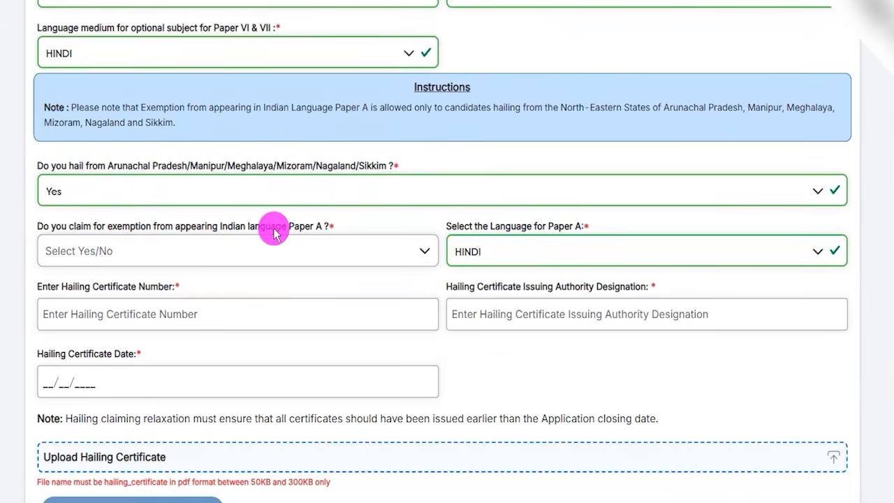
Step: Claim exemption from the Indian language Paper A by answering Yes, and acknowledge the eligibility note
{"action": "left_click_drag", "start_coordinate": [275, 229], "coordinate": [319, 226]}
{"action": "left_click", "coordinate": [171, 250]}
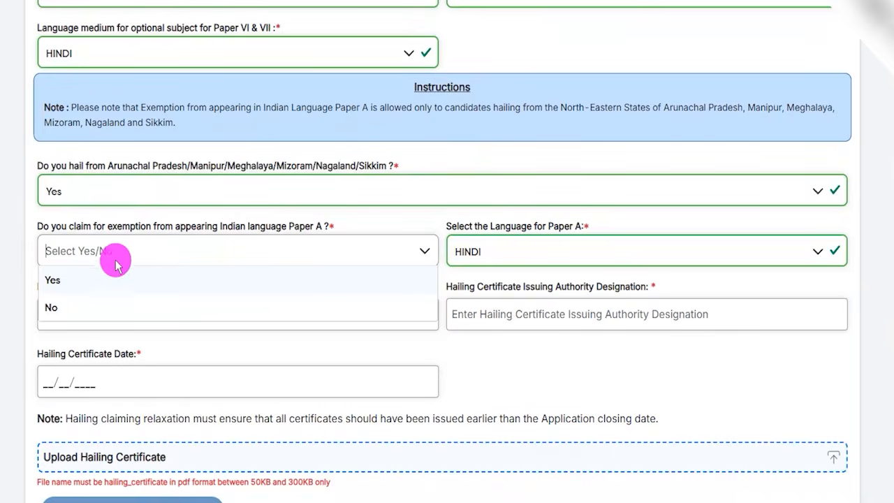
{"action": "left_click", "coordinate": [59, 280]}
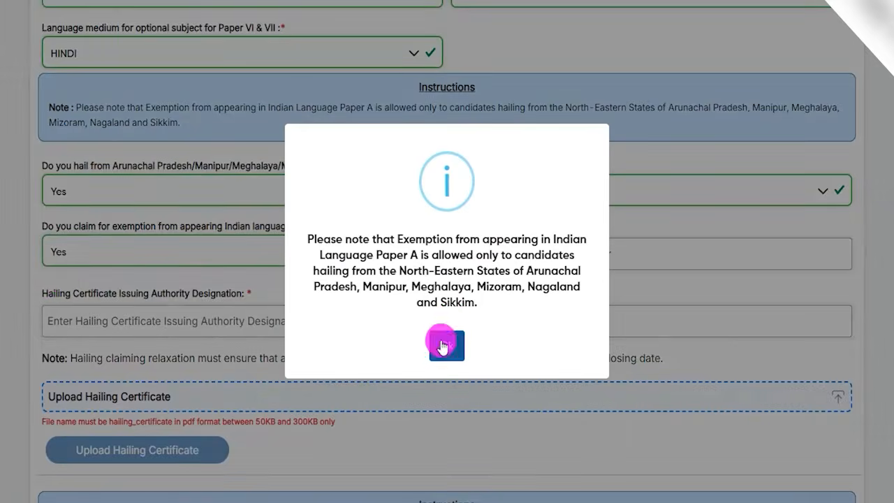
{"action": "left_click", "coordinate": [444, 344]}
Step: Review the hailing certificate number, issuing authority and date fields, and change the Paper A exemption answer to No
{"action": "left_click_drag", "start_coordinate": [466, 227], "coordinate": [563, 231]}
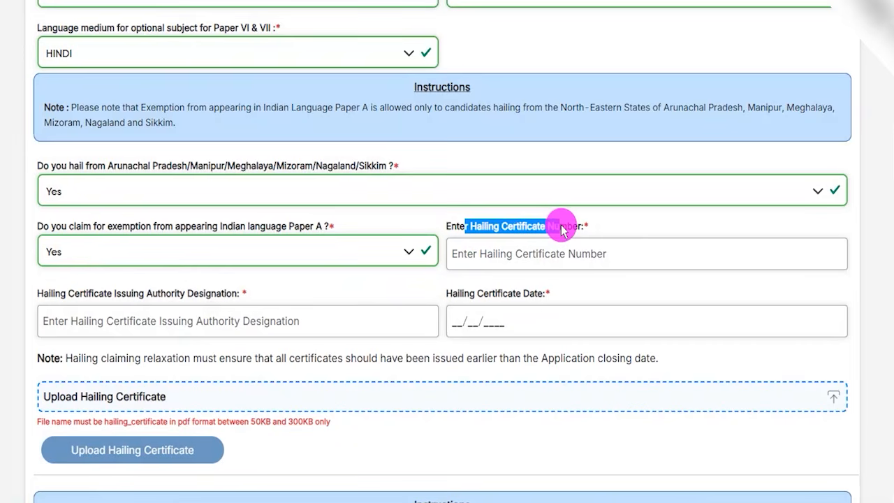
{"action": "left_click", "coordinate": [503, 256]}
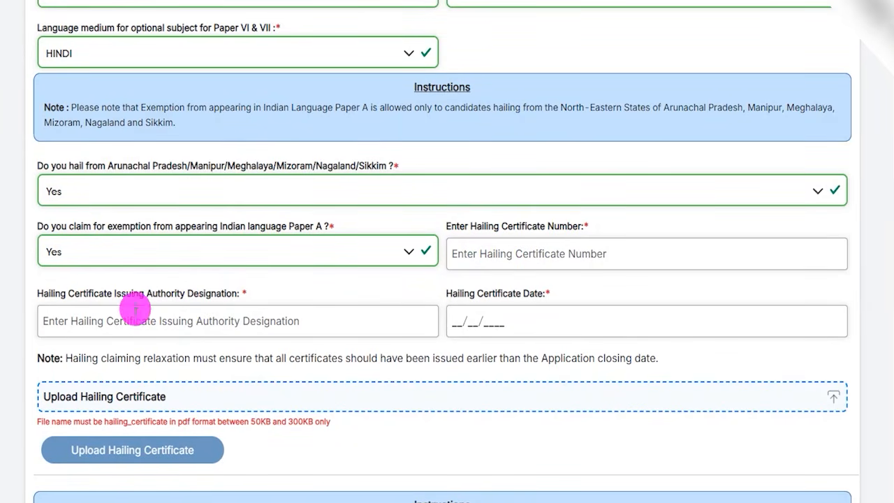
{"action": "left_click", "coordinate": [112, 294]}
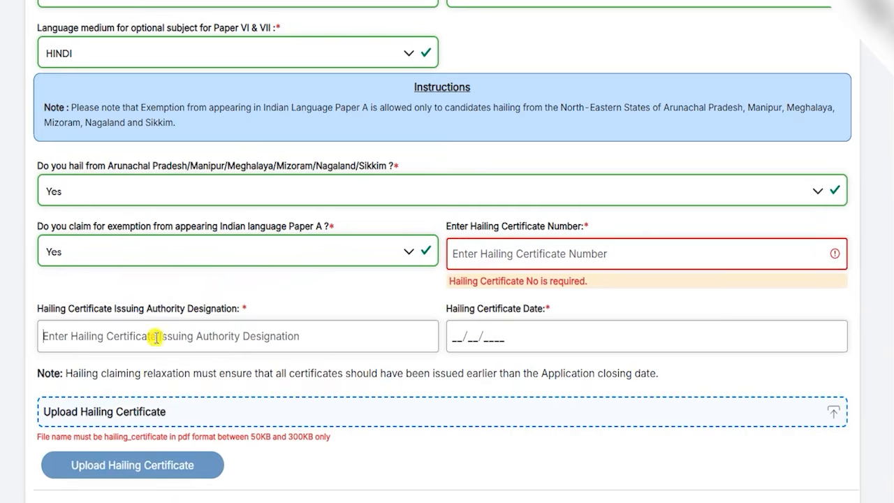
{"action": "left_click", "coordinate": [489, 336]}
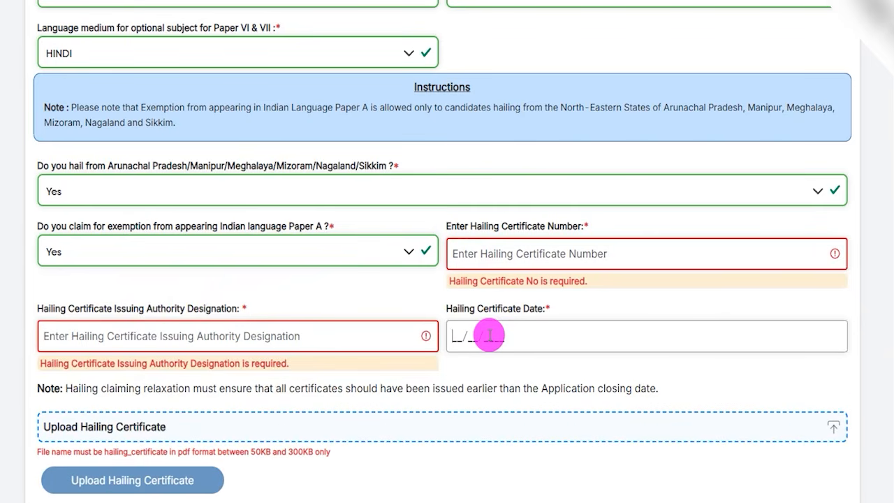
{"action": "left_click", "coordinate": [161, 255]}
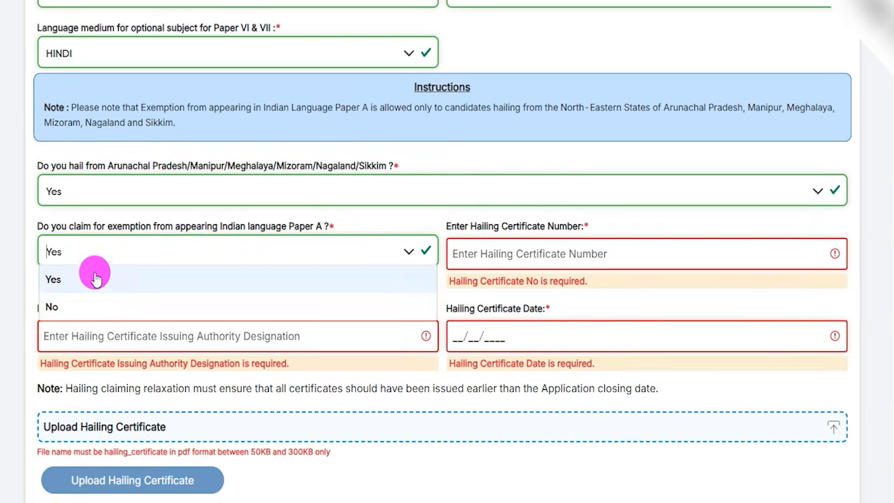
{"action": "left_click", "coordinate": [58, 304]}
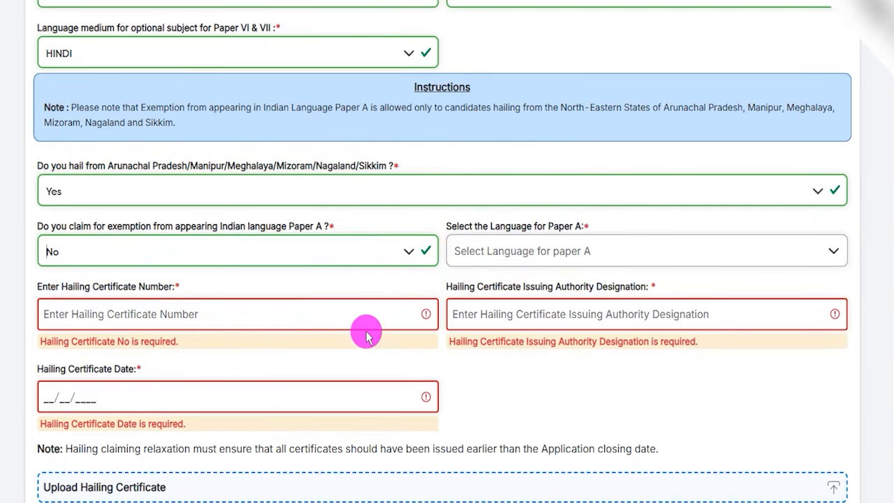
Step: Answer No to the question about hailing from the listed North-Eastern states, and select HINDI as the language for Paper A
{"action": "left_click_drag", "start_coordinate": [168, 172], "coordinate": [290, 166]}
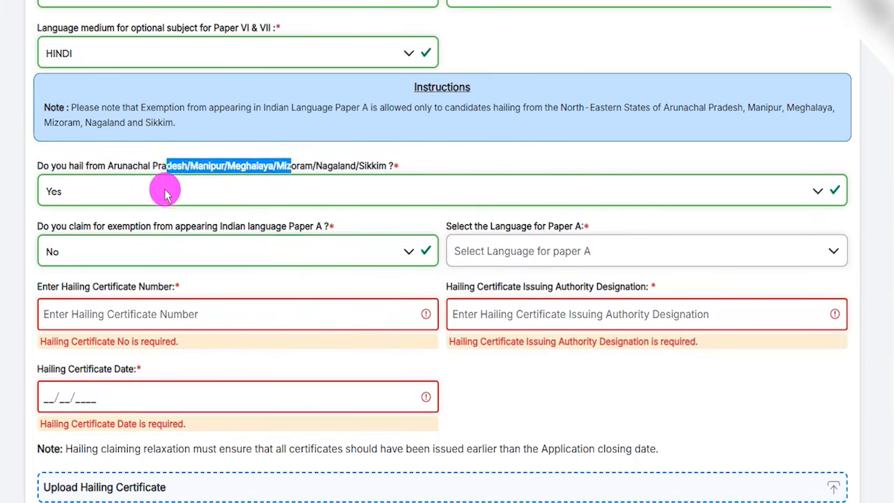
{"action": "left_click", "coordinate": [163, 189]}
{"action": "left_click", "coordinate": [64, 245]}
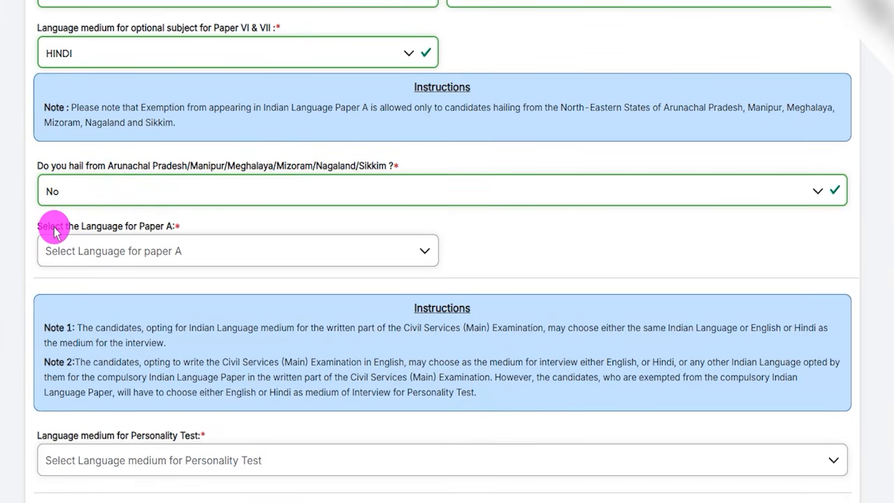
{"action": "left_click_drag", "start_coordinate": [51, 231], "coordinate": [130, 230]}
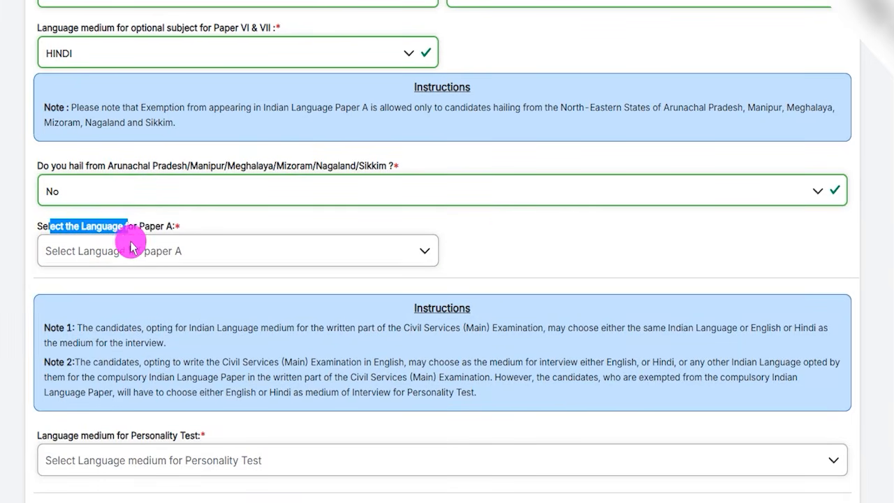
{"action": "left_click", "coordinate": [129, 256]}
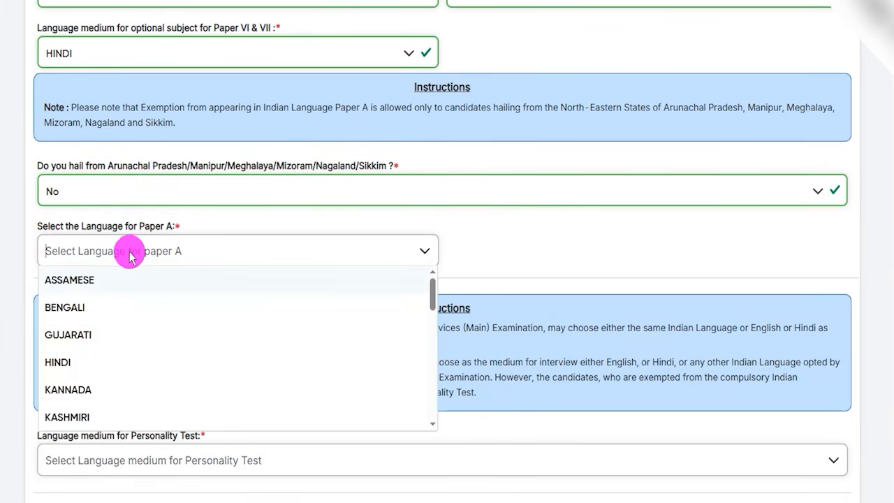
{"action": "left_click", "coordinate": [70, 370]}
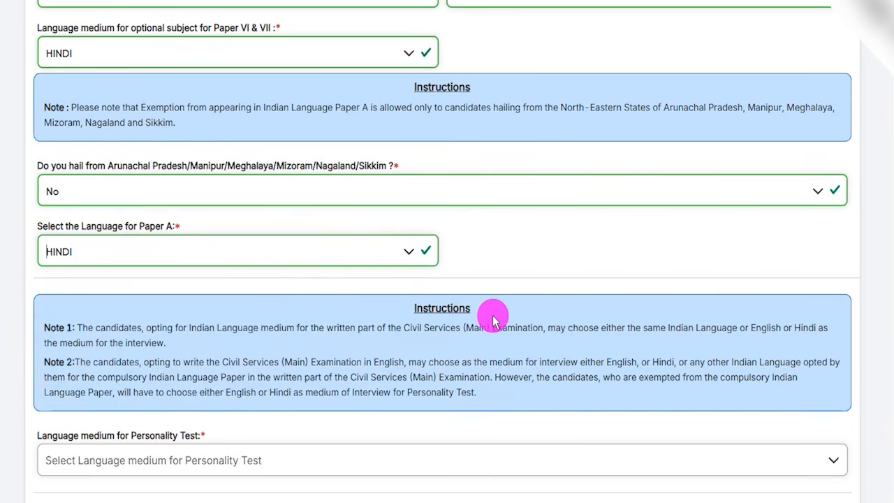
Step: Check the interview language instructions and select HINDI as the language medium for the Personality Test
{"action": "scroll", "coordinate": [494, 320], "scroll_direction": "down", "scroll_amount": 1}
{"action": "left_click_drag", "start_coordinate": [421, 260], "coordinate": [327, 261]}
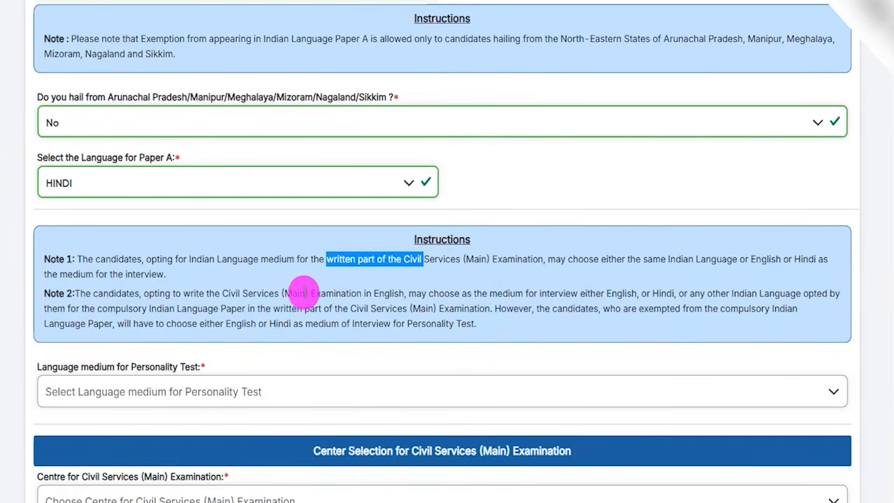
{"action": "scroll", "coordinate": [302, 292], "scroll_direction": "down", "scroll_amount": 2}
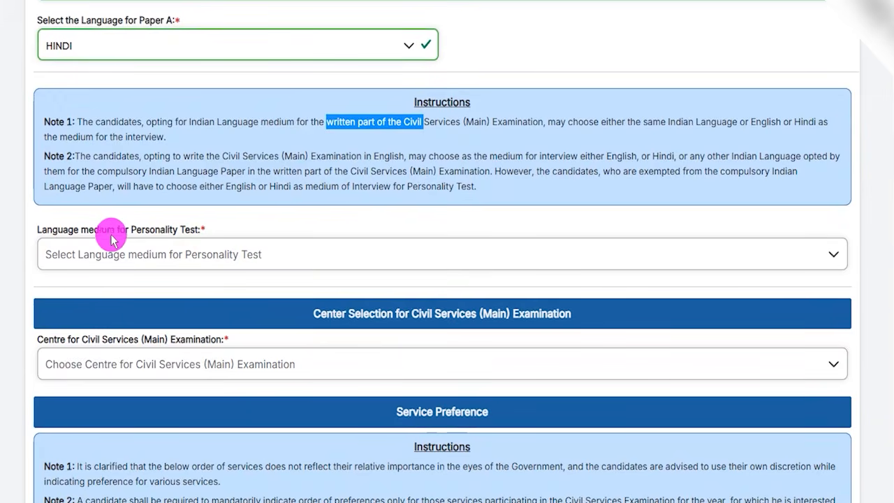
{"action": "left_click", "coordinate": [143, 251]}
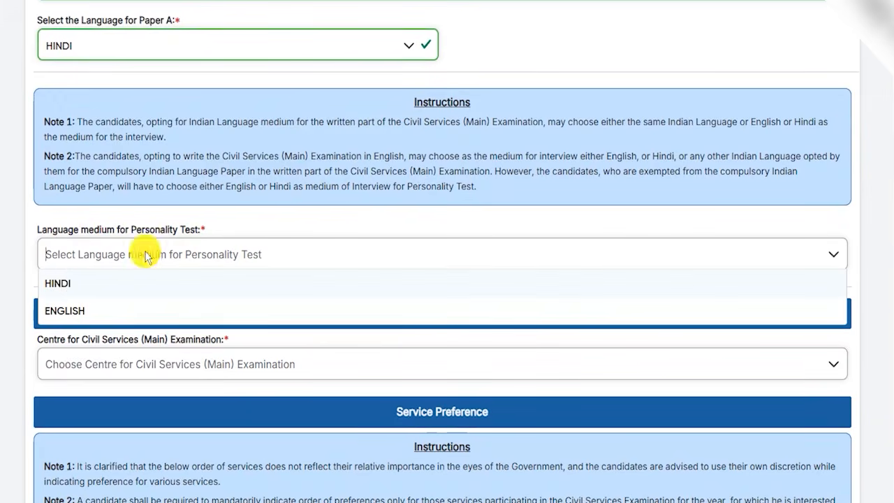
{"action": "left_click", "coordinate": [72, 285]}
Step: Choose Kolkata as the centre for the Civil Services (Main) Examination
{"action": "scroll", "coordinate": [295, 283], "scroll_direction": "down", "scroll_amount": 2}
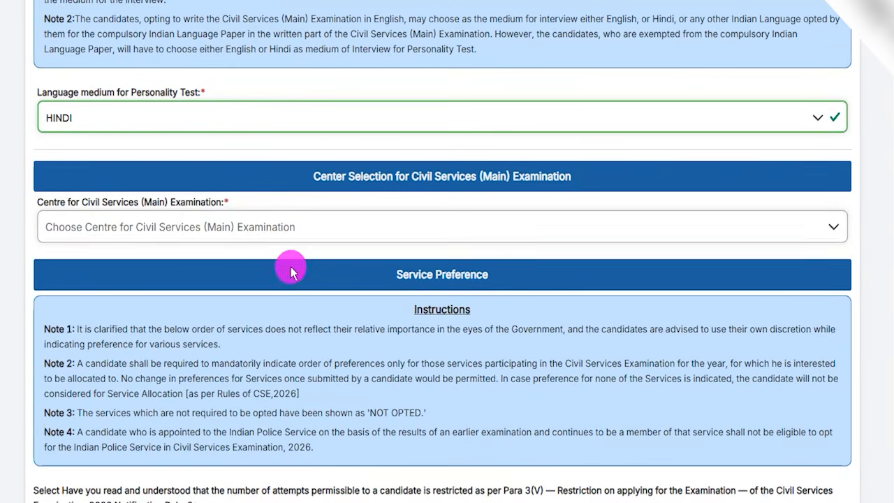
{"action": "left_click_drag", "start_coordinate": [55, 204], "coordinate": [165, 204]}
{"action": "left_click", "coordinate": [120, 226]}
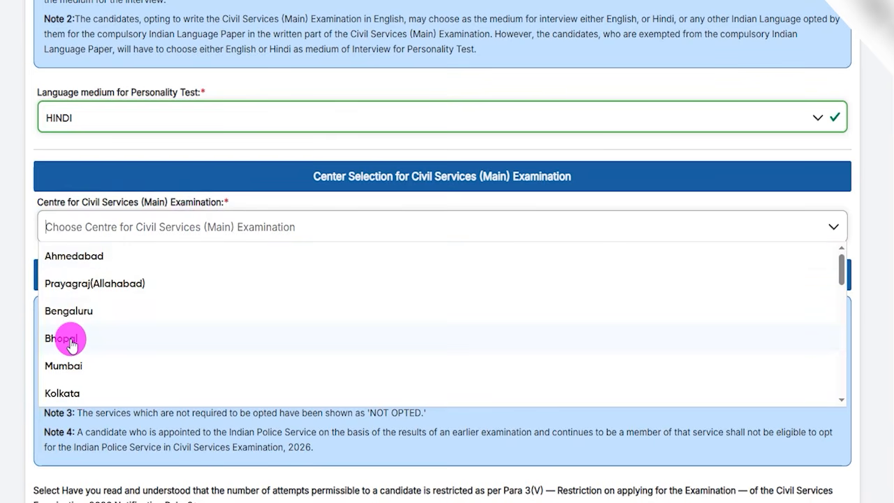
{"action": "left_click", "coordinate": [70, 392]}
Step: Answer Yes to having read and understood the Para 3(V) restriction on the permissible number of attempts
{"action": "scroll", "coordinate": [315, 286], "scroll_direction": "down", "scroll_amount": 1}
{"action": "scroll", "coordinate": [403, 310], "scroll_direction": "down", "scroll_amount": 5}
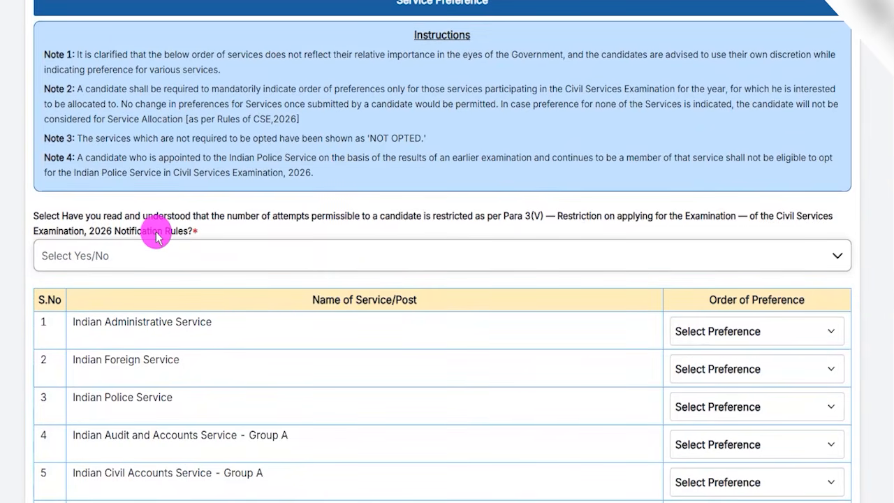
{"action": "left_click", "coordinate": [175, 260]}
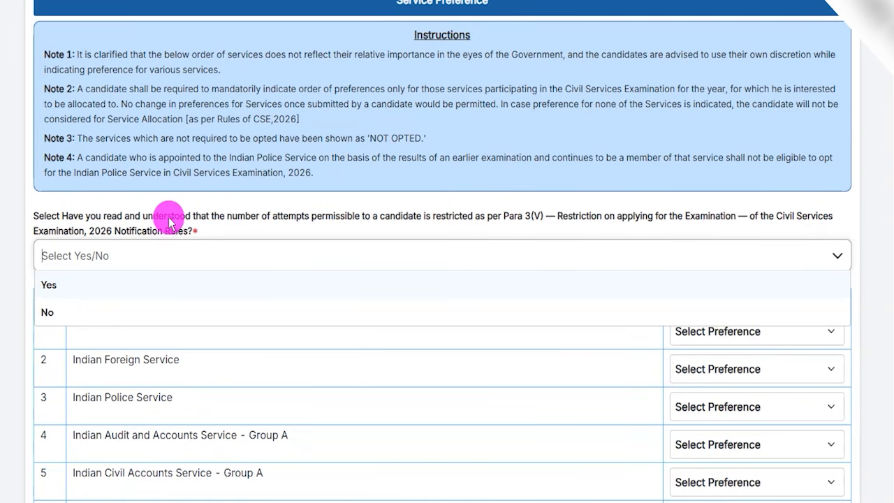
{"action": "left_click_drag", "start_coordinate": [159, 222], "coordinate": [528, 219]}
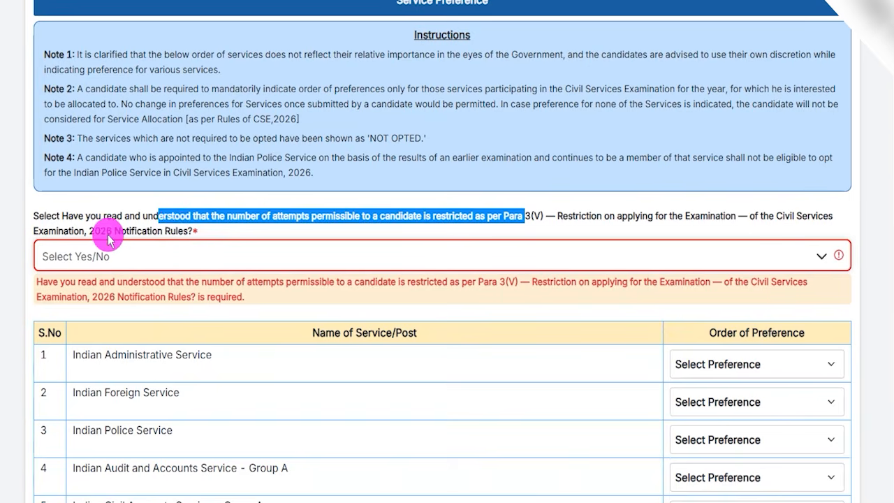
{"action": "double_click", "coordinate": [168, 231]}
{"action": "left_click", "coordinate": [119, 256]}
{"action": "left_click", "coordinate": [60, 286]}
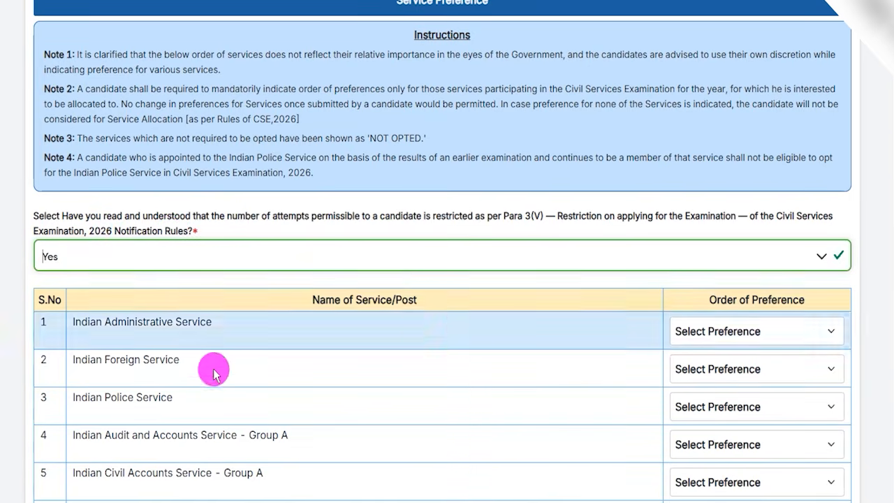
Step: Assign Preference 1 to Indian Administrative Service, Preference 2 to Indian Audit and Accounts Service and Preference 3 to Indian Police Service
{"action": "scroll", "coordinate": [461, 293], "scroll_direction": "down", "scroll_amount": 2}
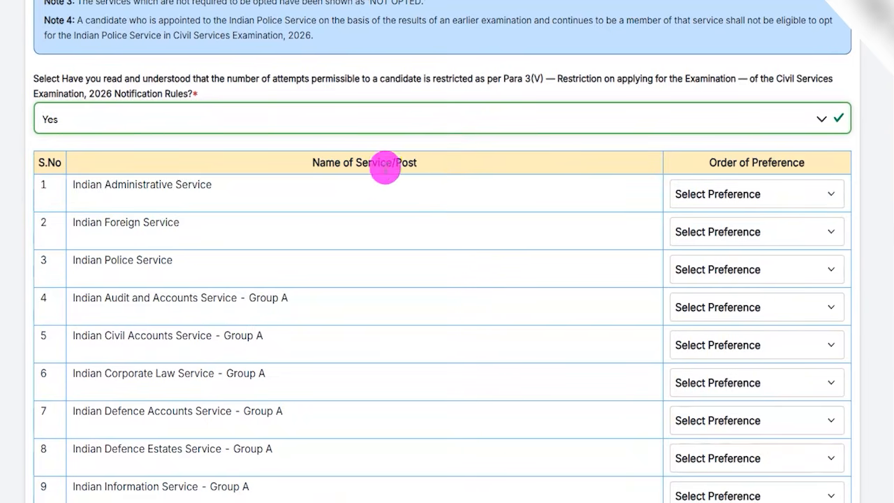
{"action": "scroll", "coordinate": [447, 234], "scroll_direction": "down", "scroll_amount": 1}
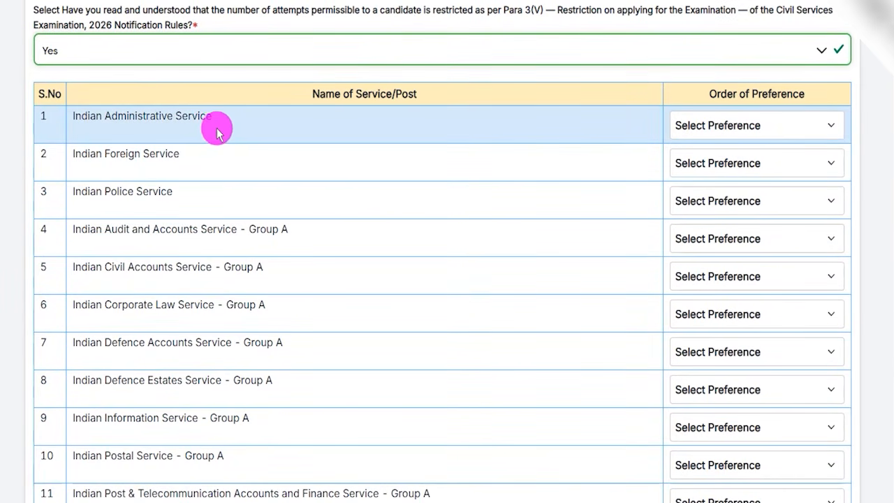
{"action": "left_click", "coordinate": [737, 126]}
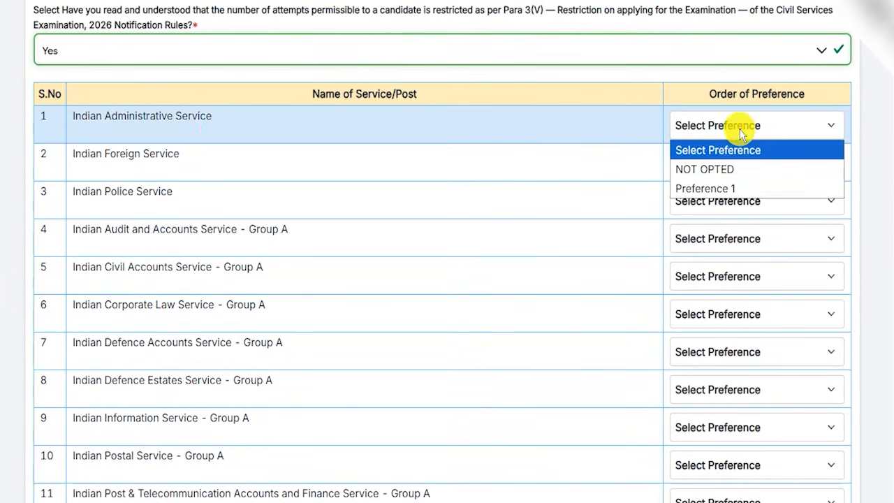
{"action": "left_click", "coordinate": [723, 187]}
{"action": "left_click", "coordinate": [730, 166]}
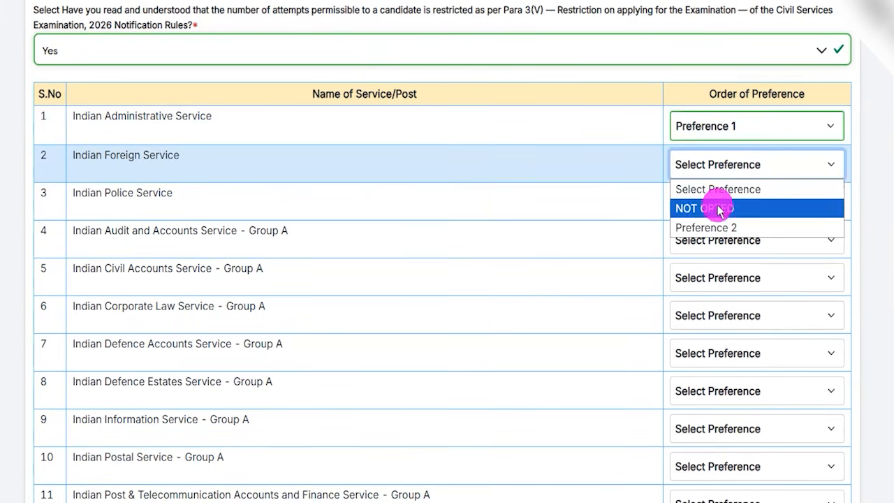
{"action": "left_click", "coordinate": [709, 240]}
{"action": "left_click", "coordinate": [708, 303]}
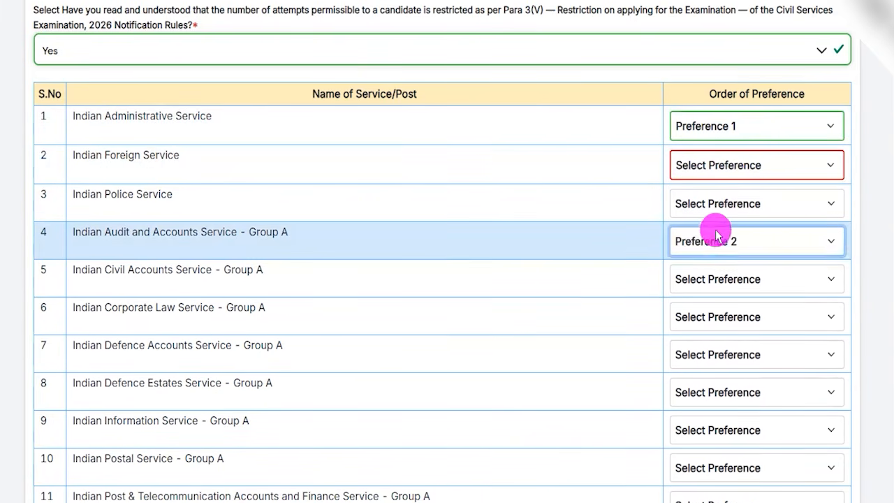
{"action": "left_click", "coordinate": [712, 204]}
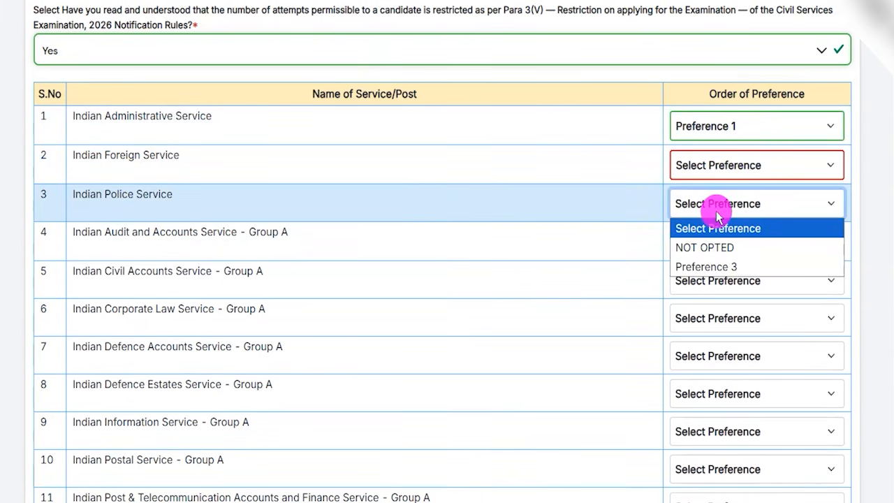
{"action": "left_click", "coordinate": [713, 267]}
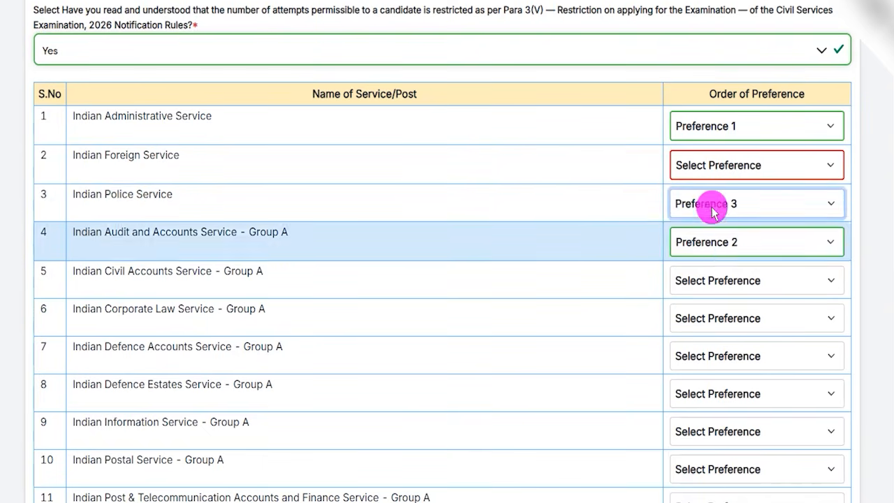
Step: Try Preference 4 for the Indian Civil Accounts Service, and mark that service as NOT OPTED instead
{"action": "left_click", "coordinate": [720, 290]}
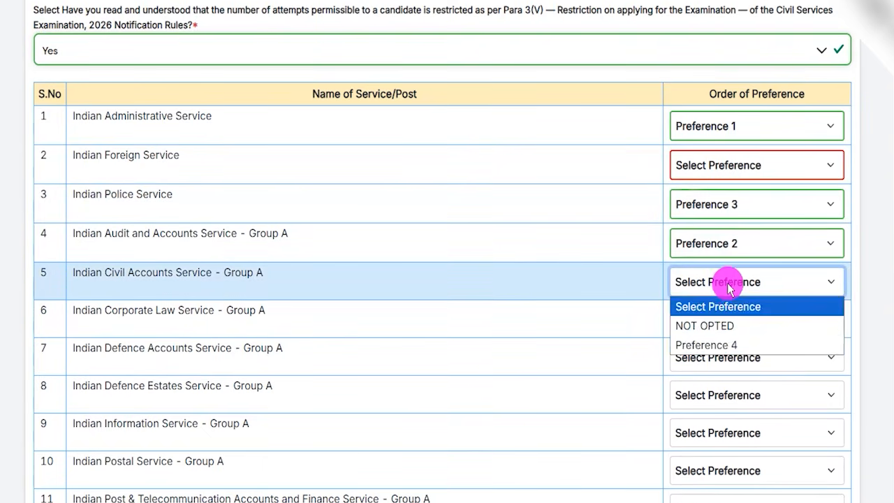
{"action": "left_click", "coordinate": [708, 342]}
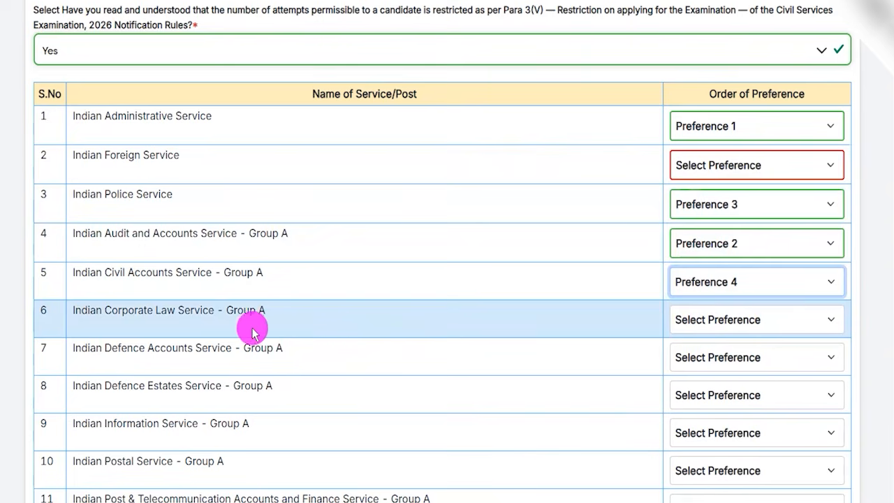
{"action": "scroll", "coordinate": [523, 343], "scroll_direction": "down", "scroll_amount": 1}
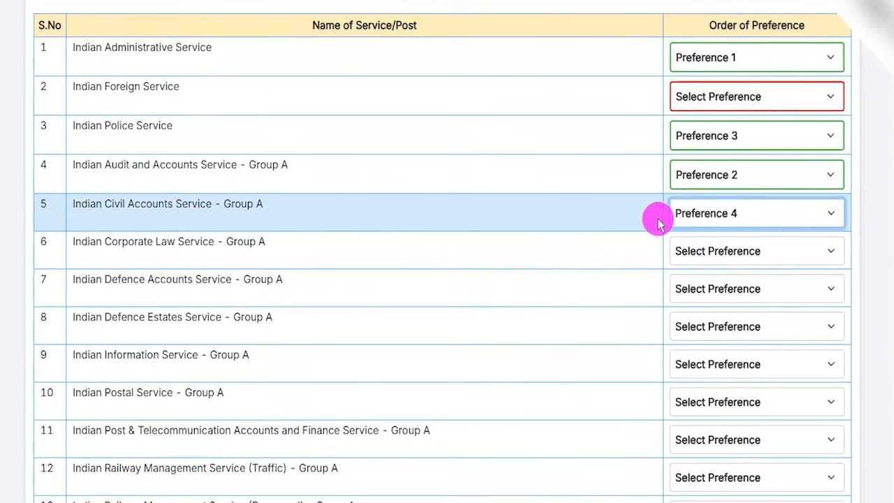
{"action": "left_click", "coordinate": [716, 221]}
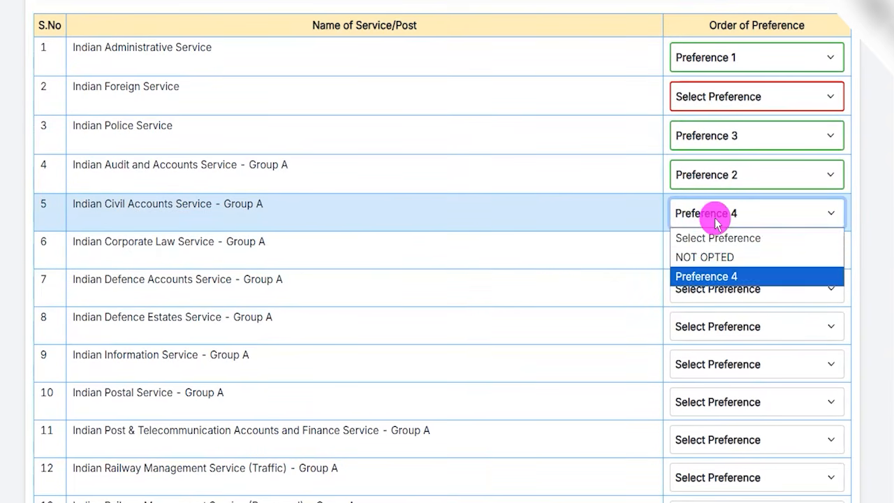
{"action": "left_click", "coordinate": [704, 257]}
Step: Assign Preference 4 to the Indian Corporate Law Service and Preference 5 to the Indian Defence Accounts Service
{"action": "left_click", "coordinate": [720, 251]}
{"action": "left_click", "coordinate": [706, 313]}
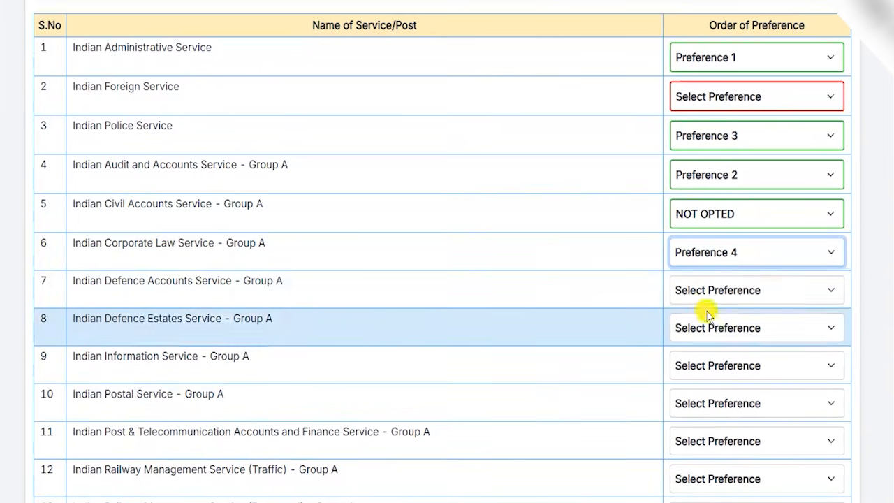
{"action": "left_click", "coordinate": [713, 289]}
{"action": "left_click", "coordinate": [706, 354]}
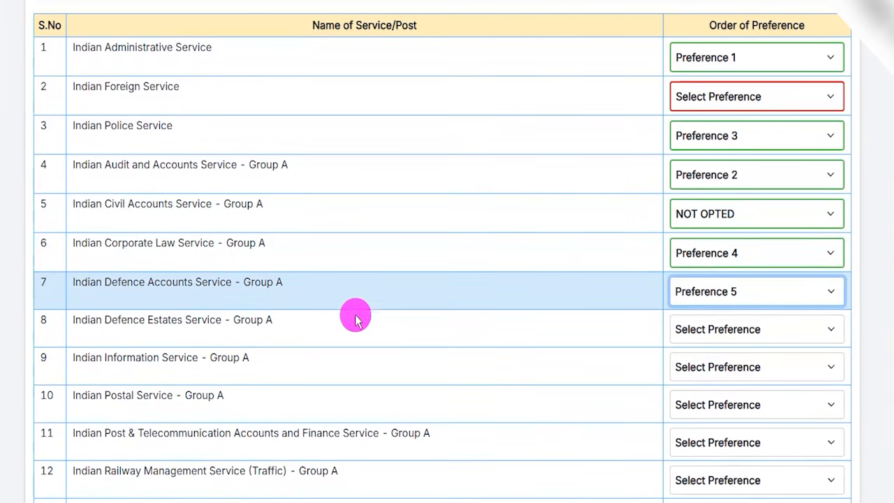
Step: Mark Pondicherry Civil Service (PONDICS) as NOT OPTED and proceed to the review of the Civil Services (Main) form
{"action": "scroll", "coordinate": [475, 296], "scroll_direction": "down", "scroll_amount": 8}
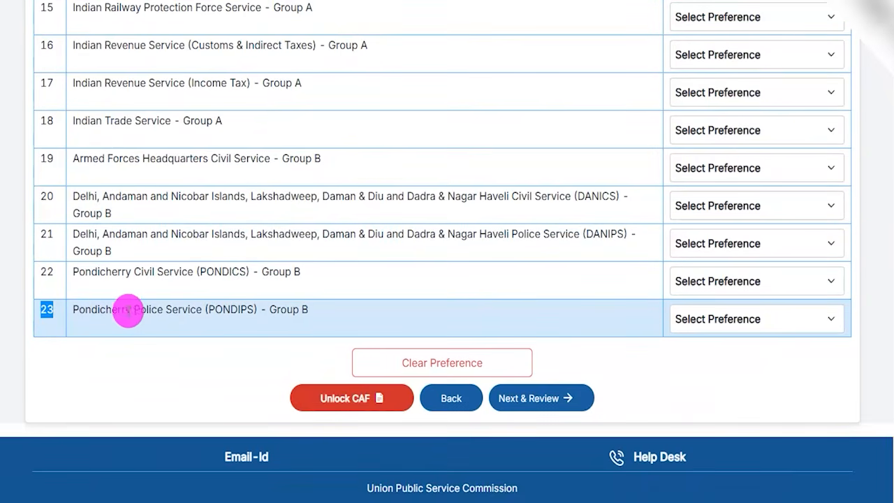
{"action": "left_click", "coordinate": [703, 281]}
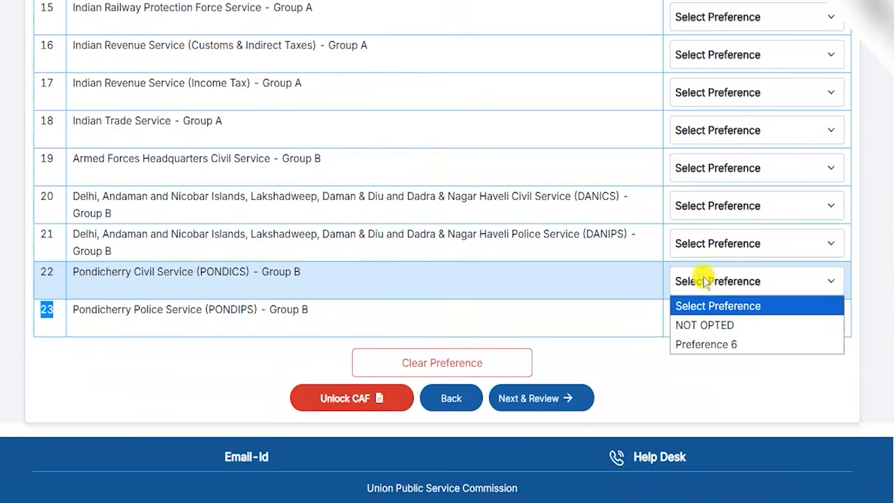
{"action": "left_click", "coordinate": [707, 324]}
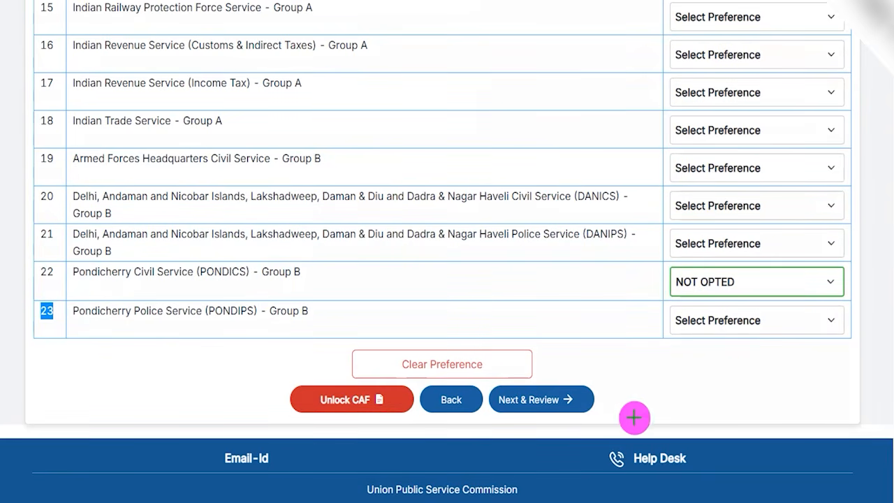
{"action": "left_click", "coordinate": [583, 392]}
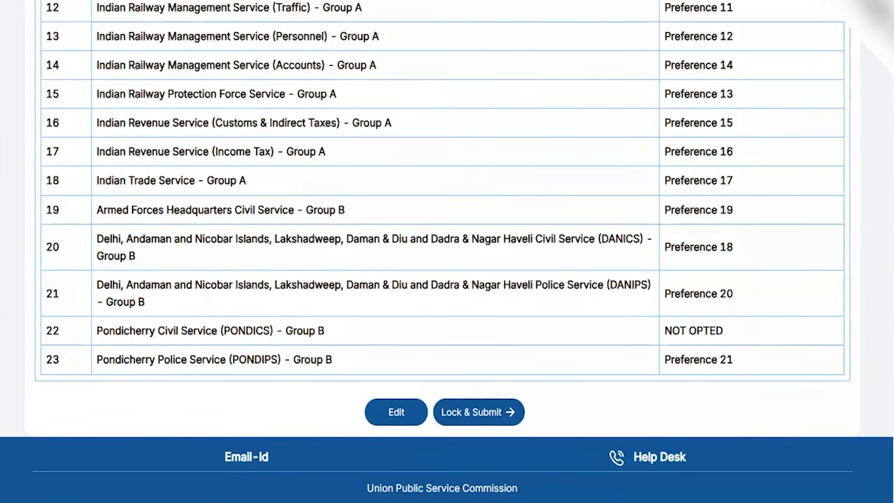
Step: Check the order of preference listed for each service in the Civil Services (Main) review
{"action": "left_click_drag", "start_coordinate": [535, 67], "coordinate": [583, 31]}
{"action": "left_click_drag", "start_coordinate": [607, 74], "coordinate": [582, 111]}
{"action": "left_click_drag", "start_coordinate": [600, 144], "coordinate": [582, 175]}
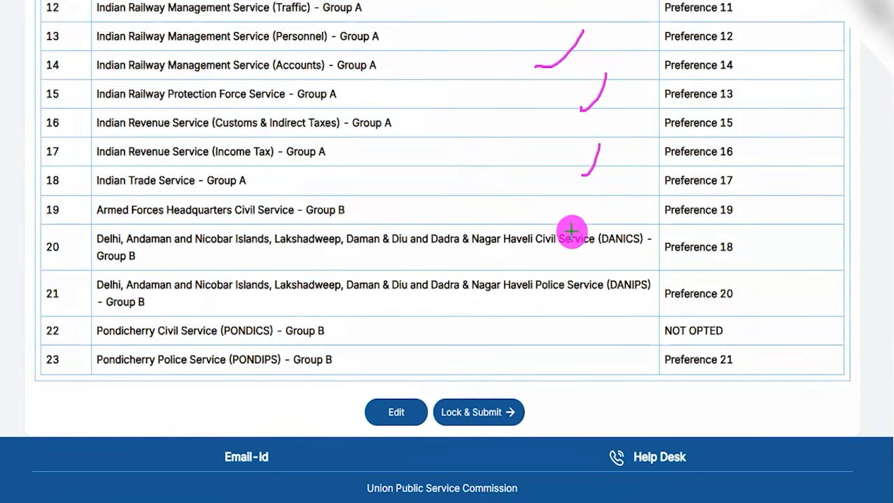
{"action": "left_click_drag", "start_coordinate": [571, 221], "coordinate": [599, 186]}
{"action": "left_click_drag", "start_coordinate": [537, 276], "coordinate": [550, 251]}
{"action": "left_click_drag", "start_coordinate": [518, 315], "coordinate": [545, 284]}
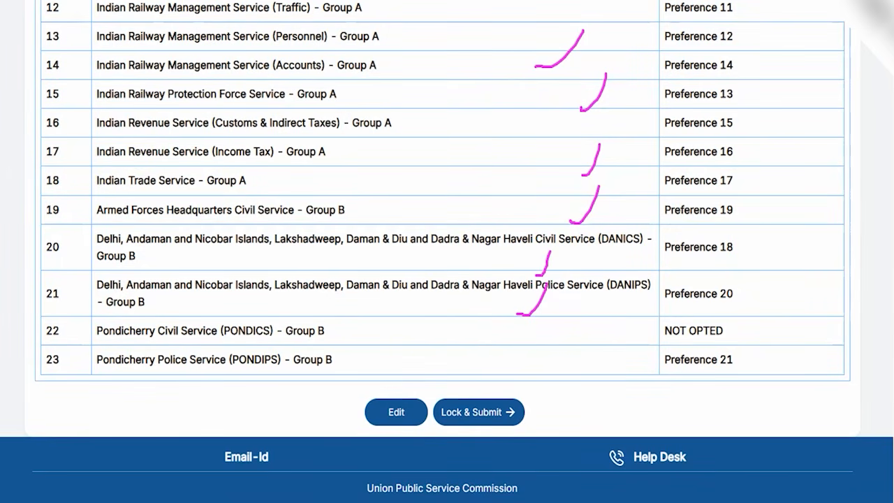
{"action": "left_click_drag", "start_coordinate": [240, 403], "coordinate": [375, 412]}
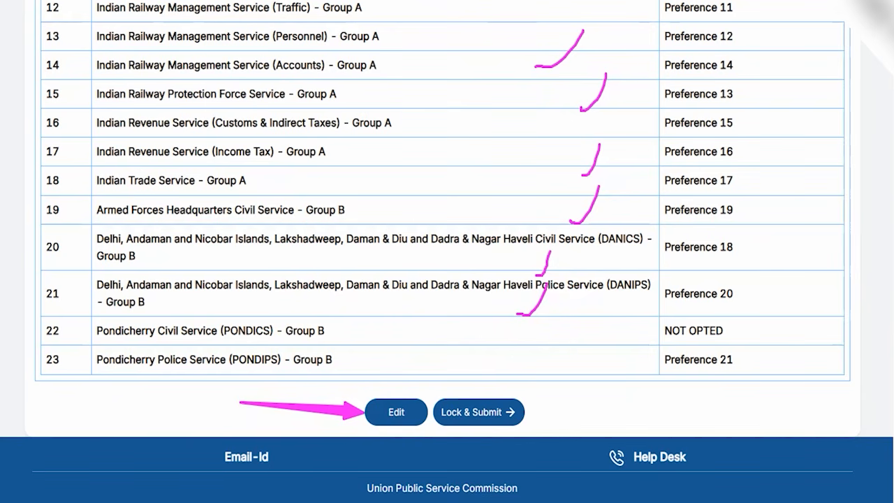
Step: Lock and submit the Civil Services (Main) examination details, answering Yes to the submission confirmation
{"action": "left_click_drag", "start_coordinate": [694, 391], "coordinate": [509, 406]}
{"action": "left_click", "coordinate": [510, 405]}
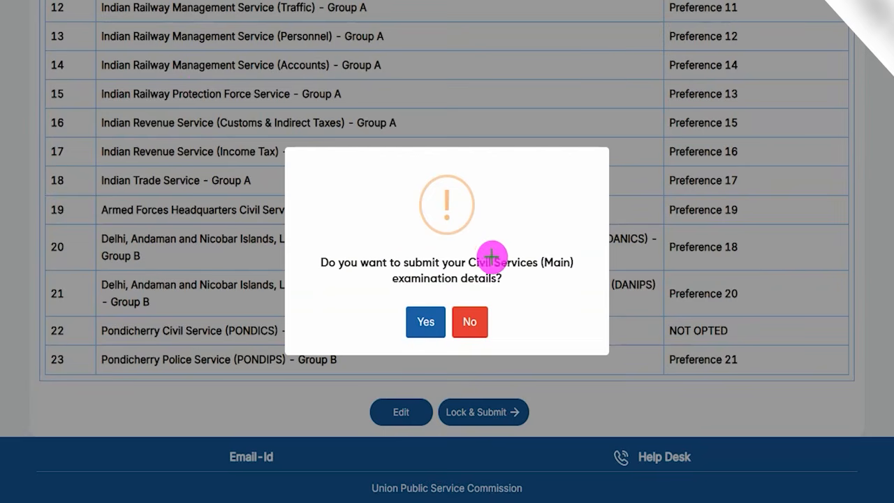
{"action": "left_click_drag", "start_coordinate": [480, 219], "coordinate": [514, 182]}
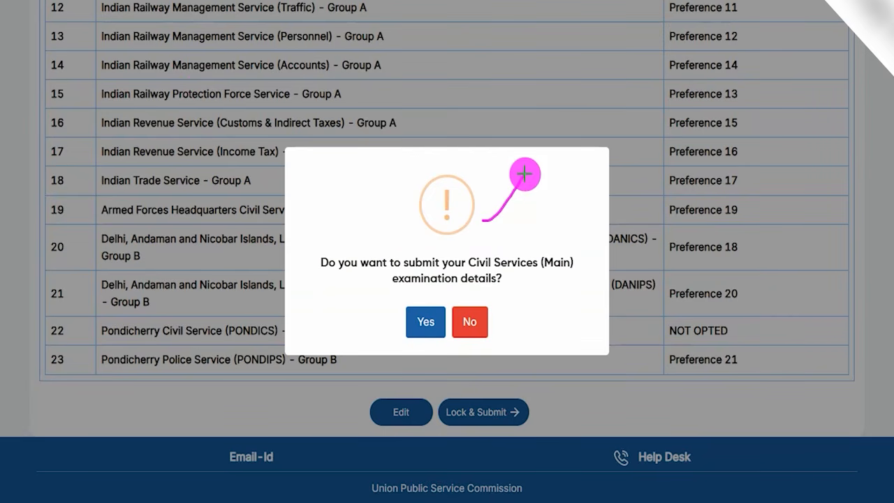
{"action": "left_click_drag", "start_coordinate": [473, 286], "coordinate": [532, 286]}
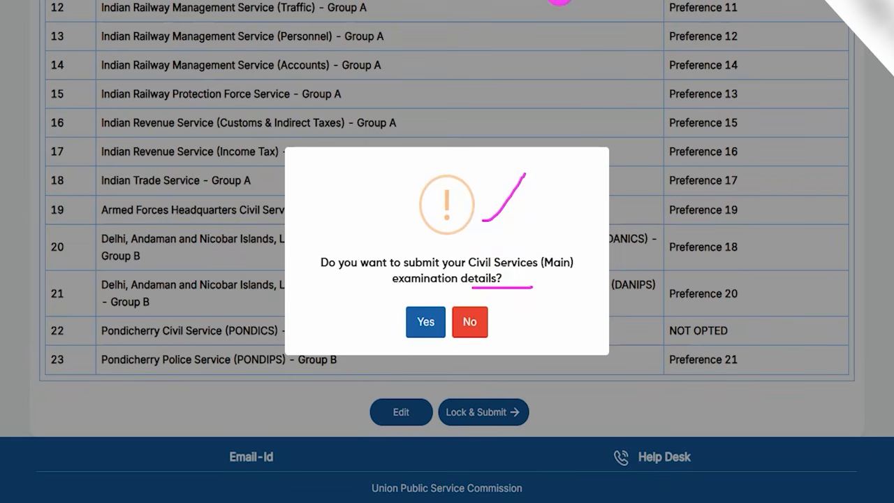
{"action": "left_click_drag", "start_coordinate": [299, 285], "coordinate": [402, 317]}
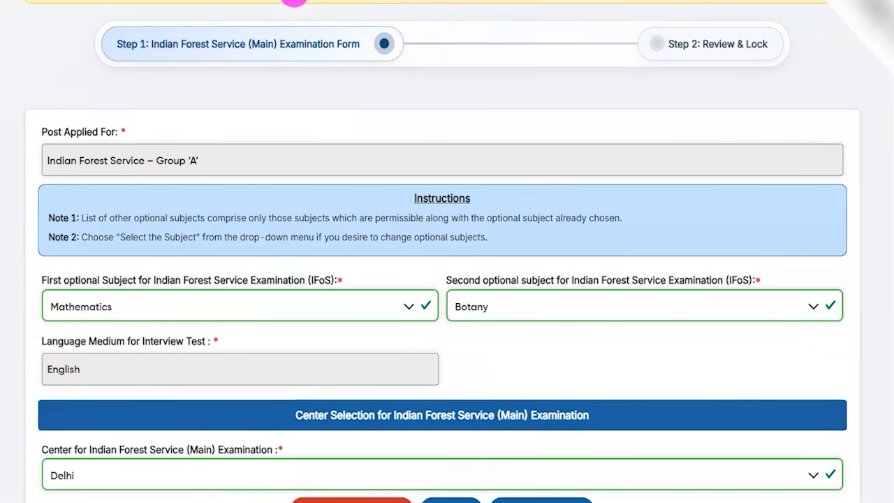
Step: Examine the first and second optional subject choices and the interview language medium in the Indian Forest Service (Main) form
{"action": "left_click_drag", "start_coordinate": [240, 62], "coordinate": [295, 15]}
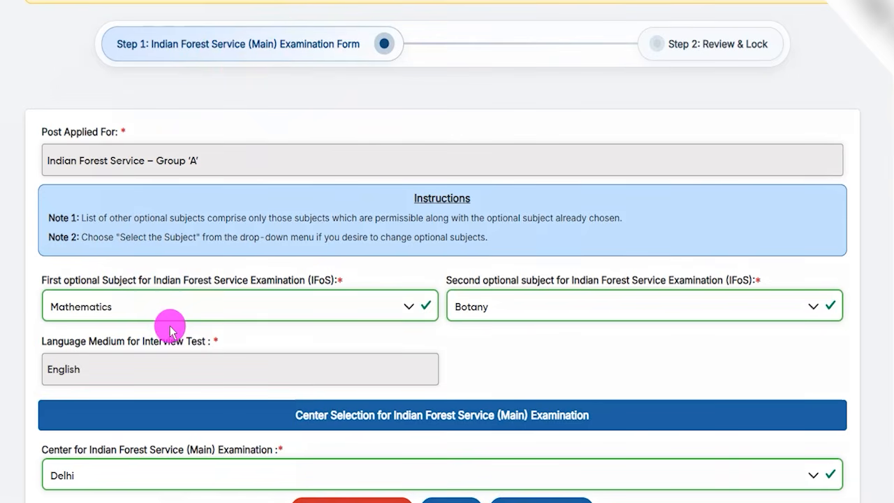
{"action": "left_click_drag", "start_coordinate": [170, 280], "coordinate": [253, 284]}
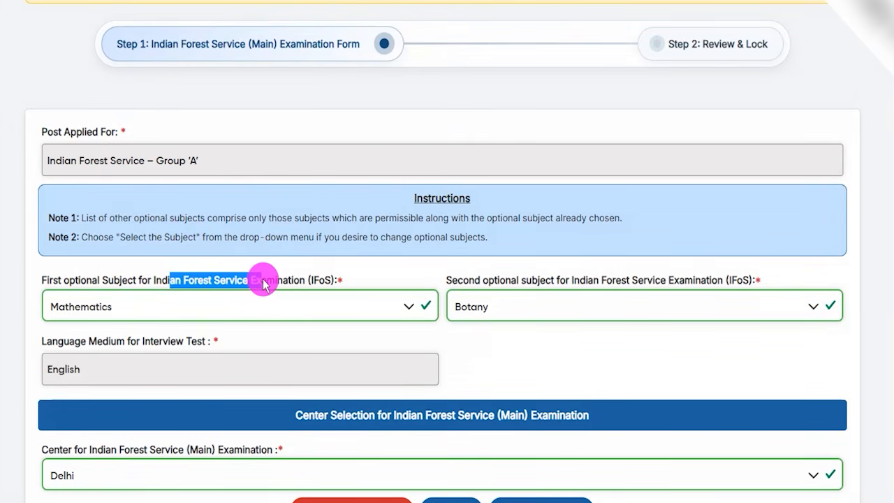
{"action": "left_click", "coordinate": [140, 306]}
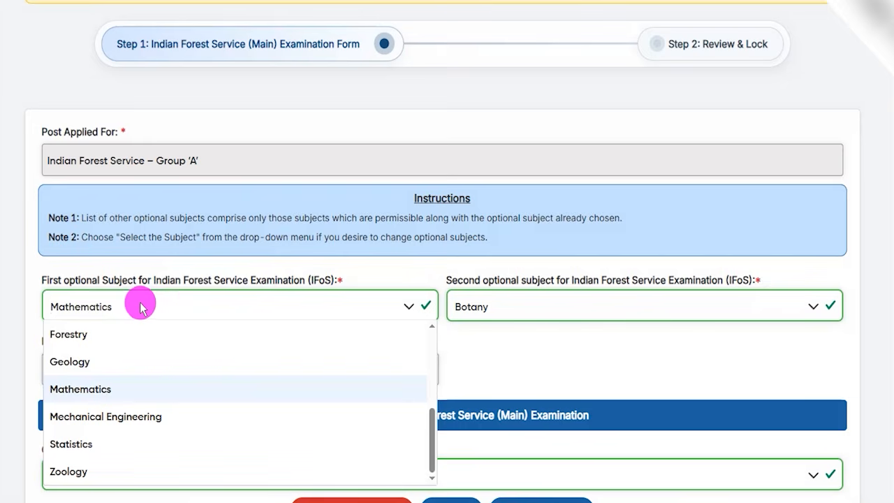
{"action": "left_click", "coordinate": [372, 263]}
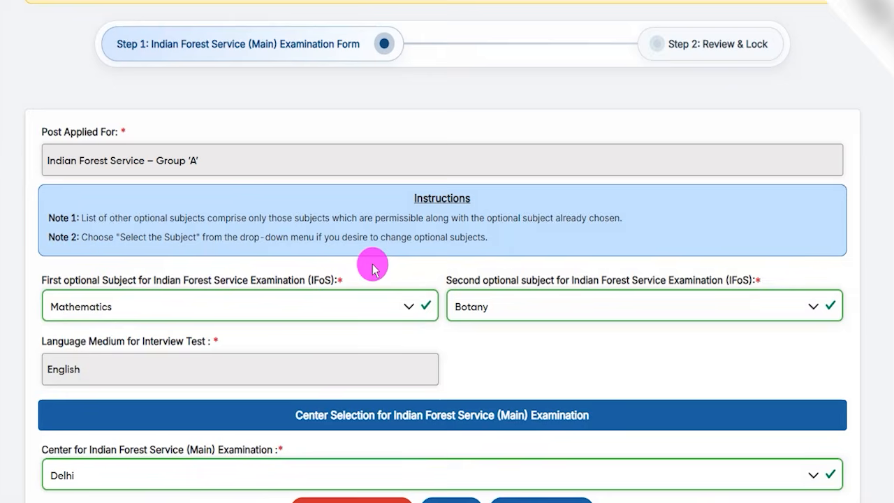
{"action": "left_click", "coordinate": [522, 309]}
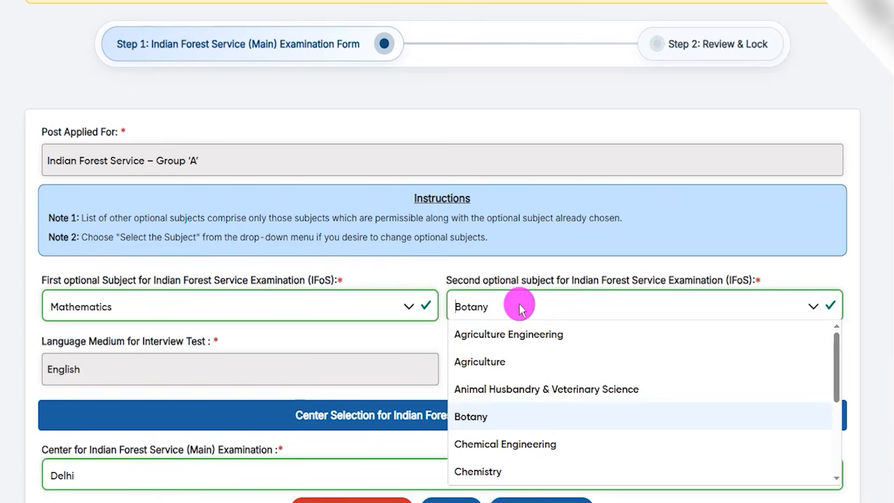
{"action": "left_click", "coordinate": [255, 360]}
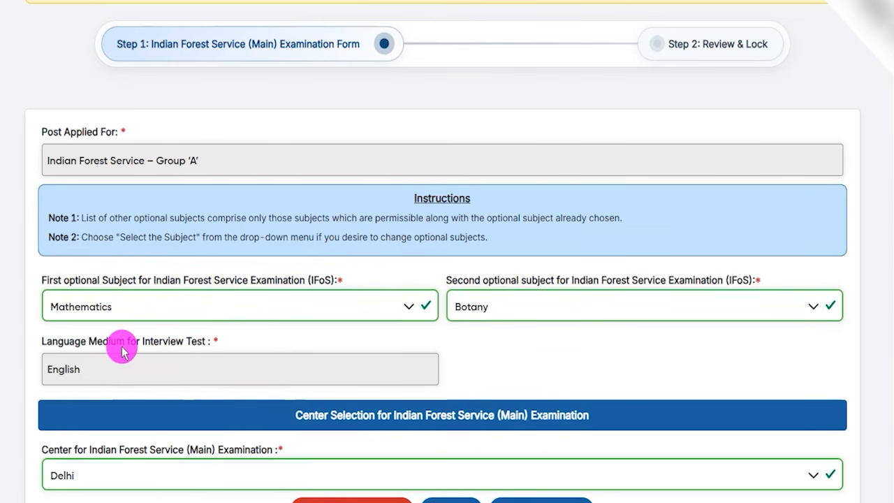
{"action": "left_click_drag", "start_coordinate": [63, 341], "coordinate": [103, 344]}
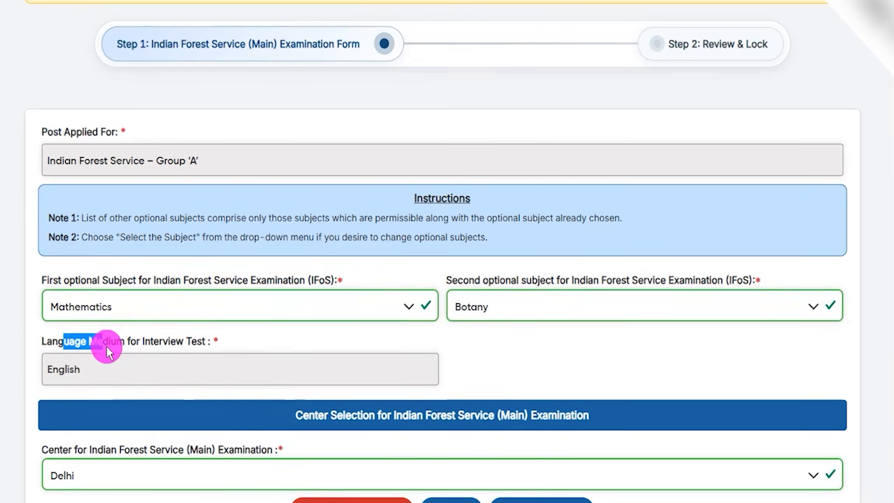
{"action": "left_click", "coordinate": [83, 369]}
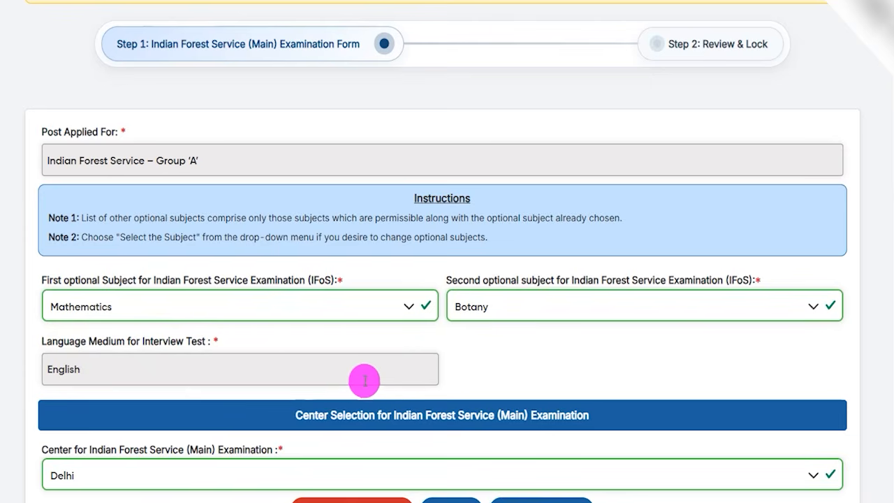
Step: Select Delhi as the Indian Forest Service (Main) Examination centre and proceed to the review
{"action": "scroll", "coordinate": [463, 360], "scroll_direction": "down", "scroll_amount": 2}
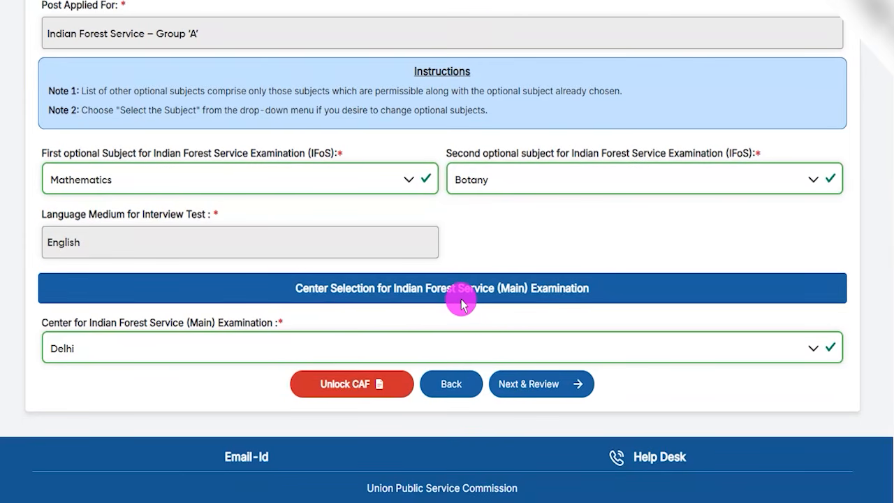
{"action": "left_click", "coordinate": [167, 347]}
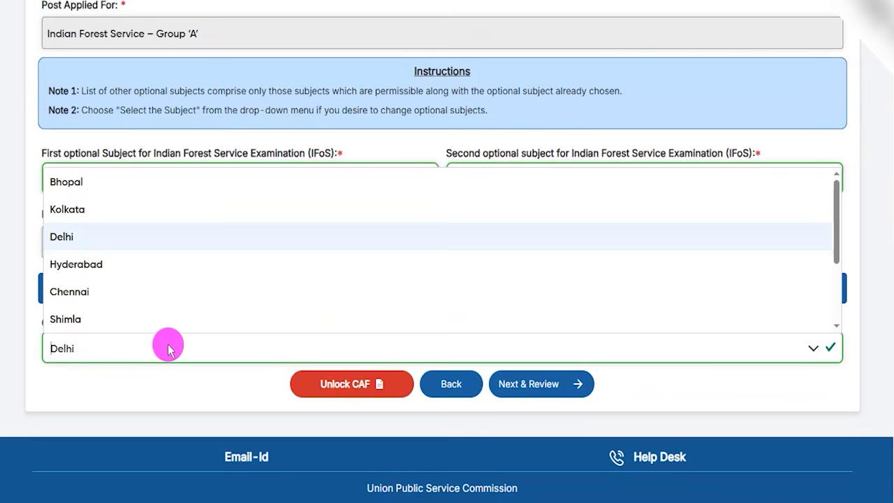
{"action": "left_click", "coordinate": [74, 237]}
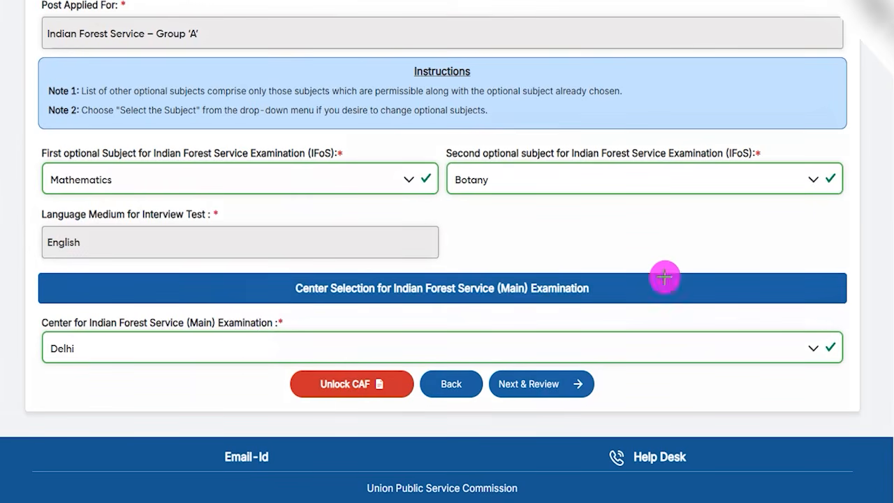
{"action": "mouse_move", "coordinate": [686, 239]}
{"action": "left_mouse_down"}
{"action": "mouse_move", "coordinate": [619, 349]}
{"action": "mouse_move", "coordinate": [589, 379]}
{"action": "left_mouse_up"}
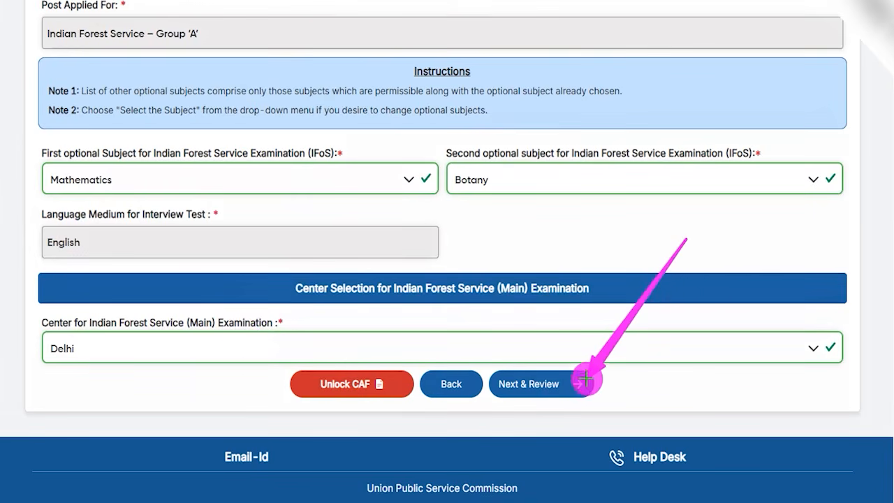
{"action": "left_click", "coordinate": [578, 383]}
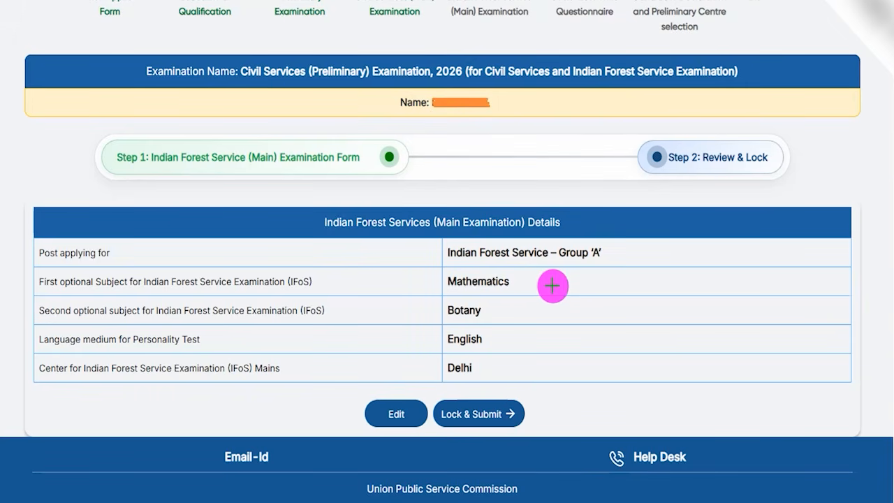
Step: Check the Indian Forest Service (Main) details, then lock and submit them, answering Yes to the submission confirmation
{"action": "left_click_drag", "start_coordinate": [572, 244], "coordinate": [530, 309]}
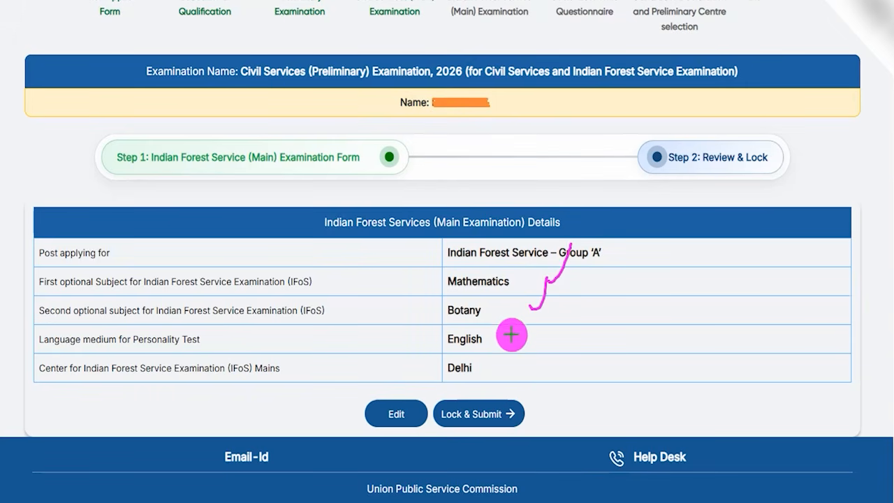
{"action": "left_click_drag", "start_coordinate": [511, 338], "coordinate": [530, 313]}
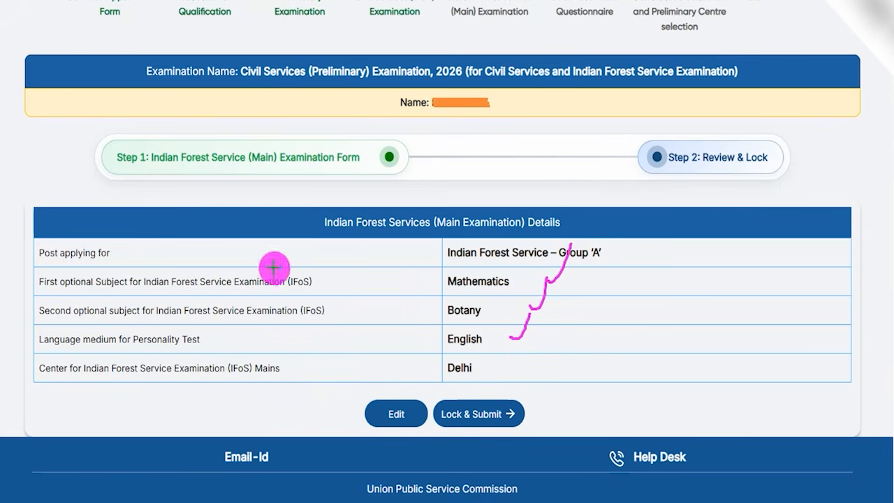
{"action": "left_click_drag", "start_coordinate": [199, 404], "coordinate": [357, 413]}
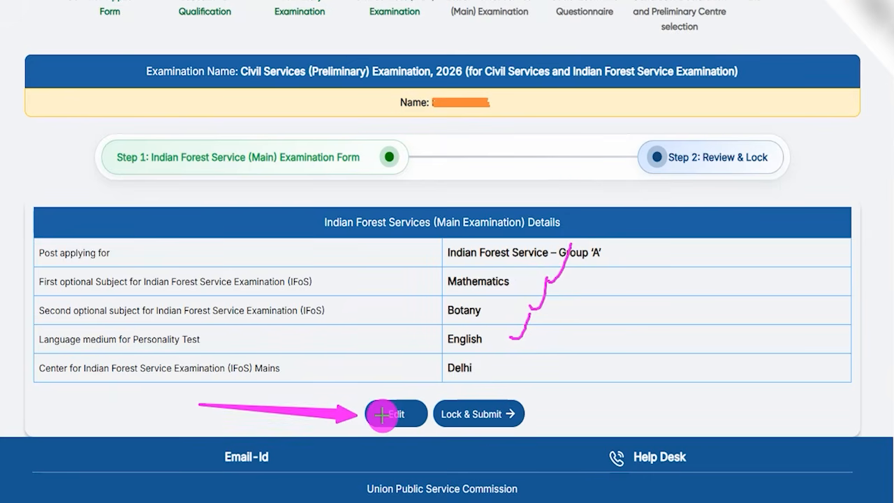
{"action": "left_click_drag", "start_coordinate": [728, 403], "coordinate": [528, 410]}
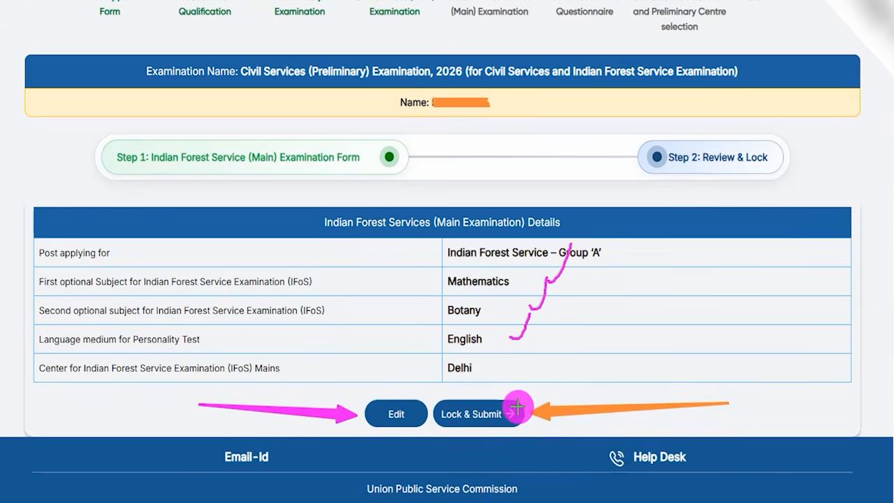
{"action": "left_click", "coordinate": [518, 407]}
{"action": "mouse_move", "coordinate": [487, 197]}
{"action": "left_mouse_down"}
{"action": "mouse_move", "coordinate": [505, 192]}
{"action": "mouse_move", "coordinate": [517, 159]}
{"action": "left_mouse_up"}
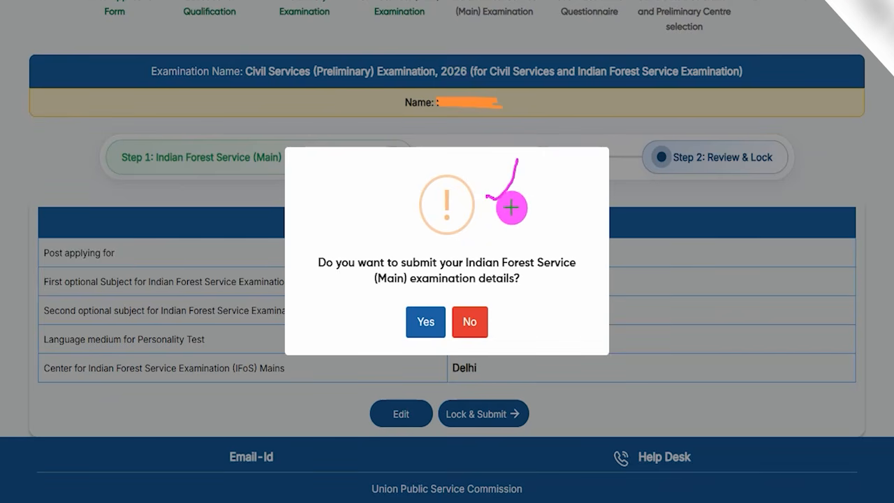
{"action": "left_click_drag", "start_coordinate": [522, 280], "coordinate": [550, 237]}
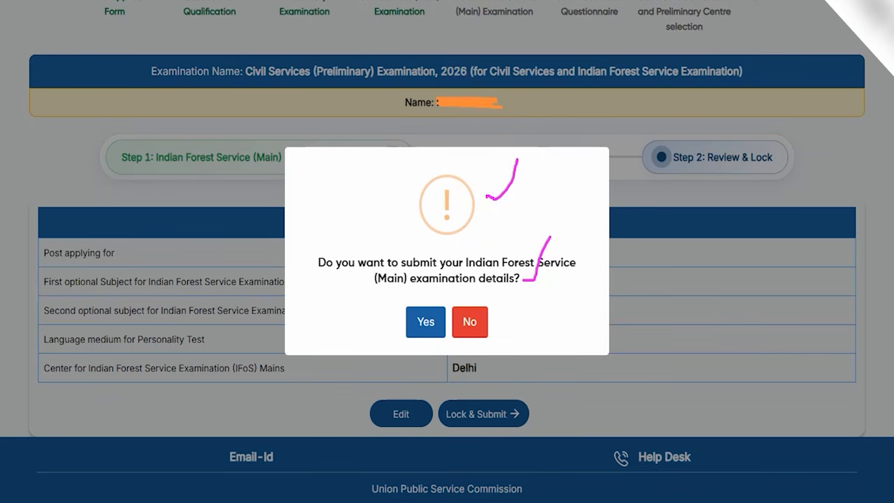
{"action": "left_click_drag", "start_coordinate": [297, 285], "coordinate": [402, 316]}
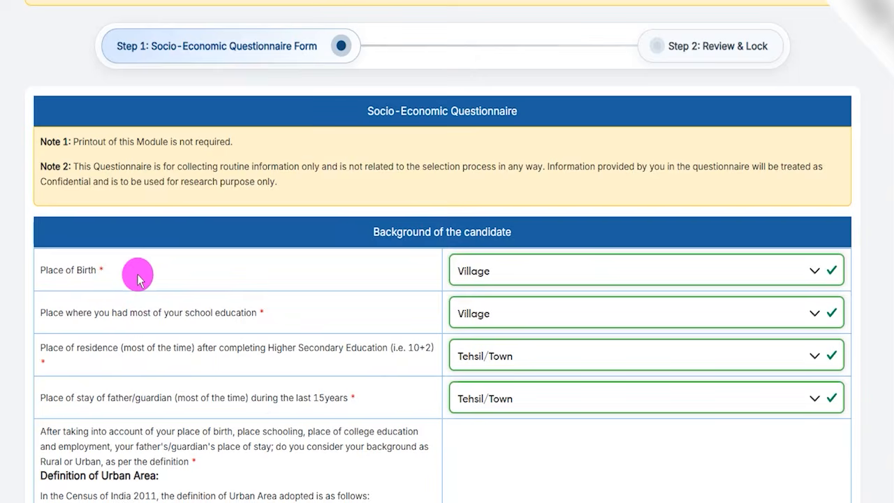
Step: Choose Village for both the place of birth and the place of most school education in the Socio-Economic Questionnaire
{"action": "scroll", "coordinate": [288, 276], "scroll_direction": "down", "scroll_amount": 1}
{"action": "left_click", "coordinate": [482, 203]}
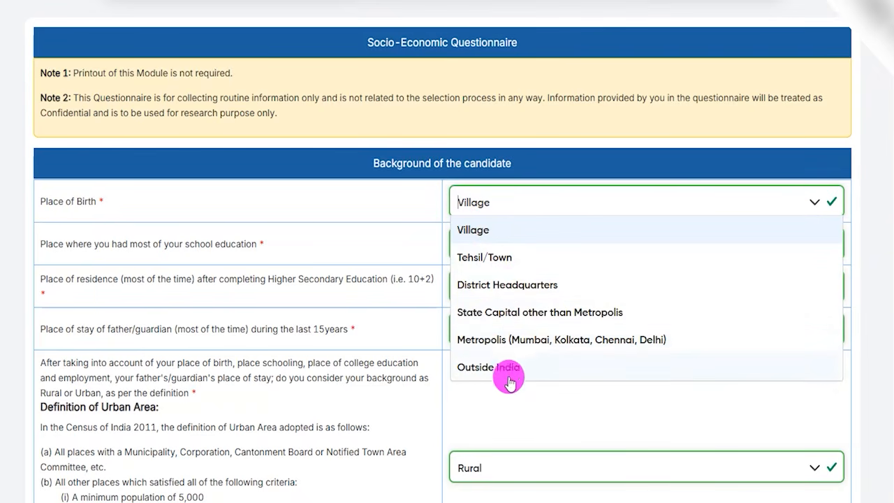
{"action": "left_click", "coordinate": [469, 232]}
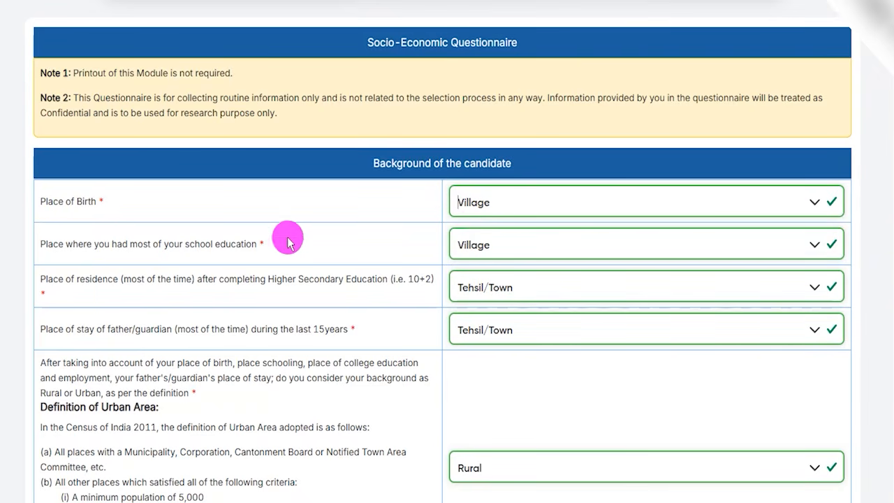
{"action": "left_click_drag", "start_coordinate": [102, 247], "coordinate": [463, 245]}
{"action": "left_click", "coordinate": [475, 246]}
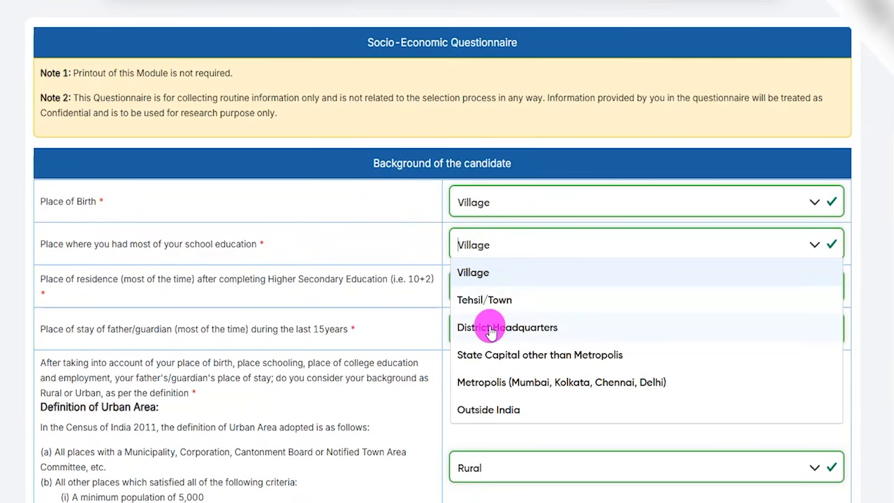
{"action": "left_click", "coordinate": [479, 276]}
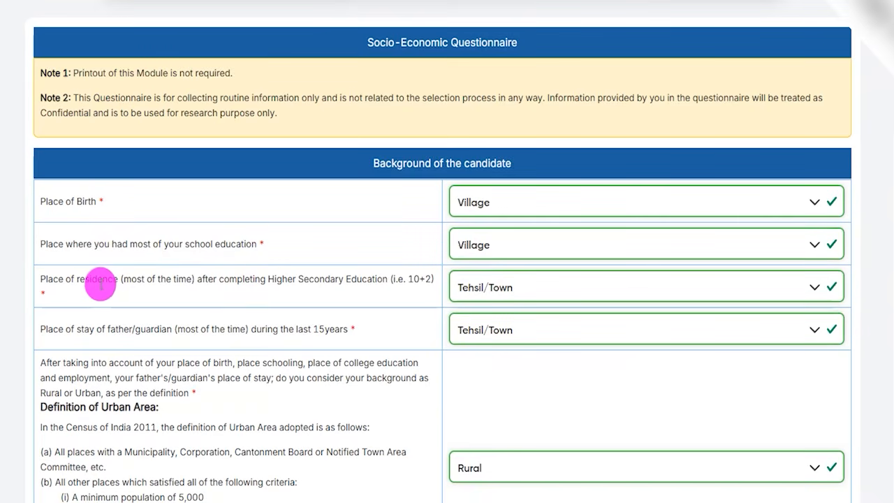
Step: Choose Tehsil/Town for both the residence after Higher Secondary Education and the father's/guardian's place of stay during the last 15 years
{"action": "left_click_drag", "start_coordinate": [96, 284], "coordinate": [356, 279]}
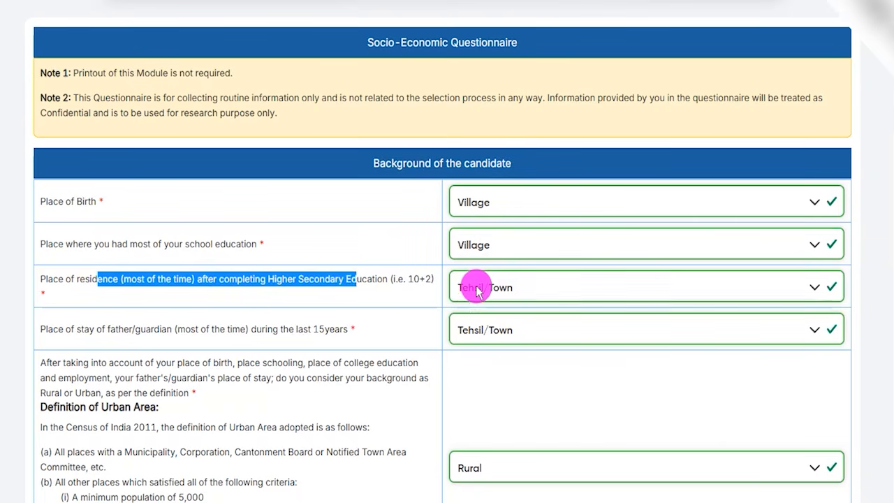
{"action": "left_click", "coordinate": [454, 288]}
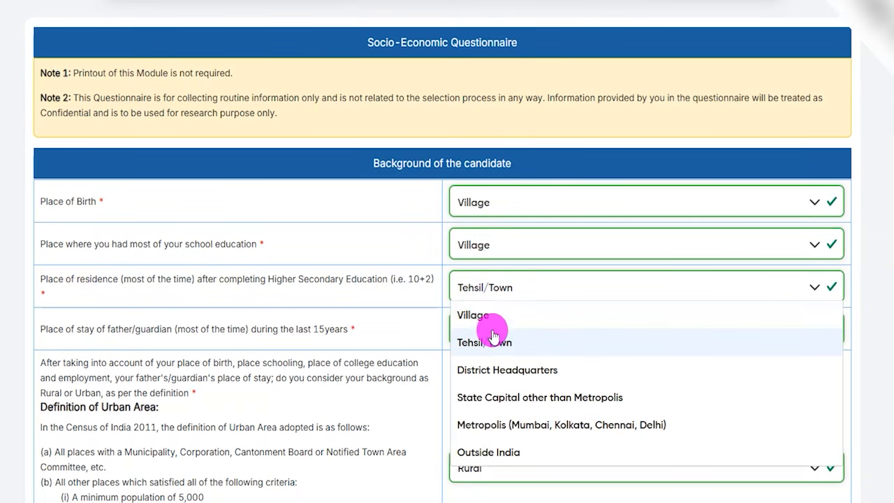
{"action": "left_click", "coordinate": [481, 315]}
{"action": "left_click", "coordinate": [479, 292]}
{"action": "left_click", "coordinate": [479, 342]}
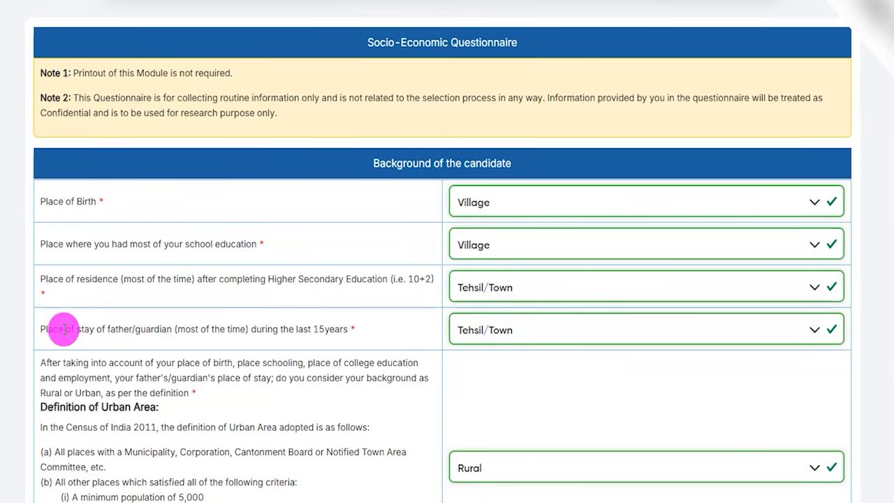
{"action": "left_click_drag", "start_coordinate": [63, 329], "coordinate": [459, 326]}
{"action": "left_click", "coordinate": [463, 328]}
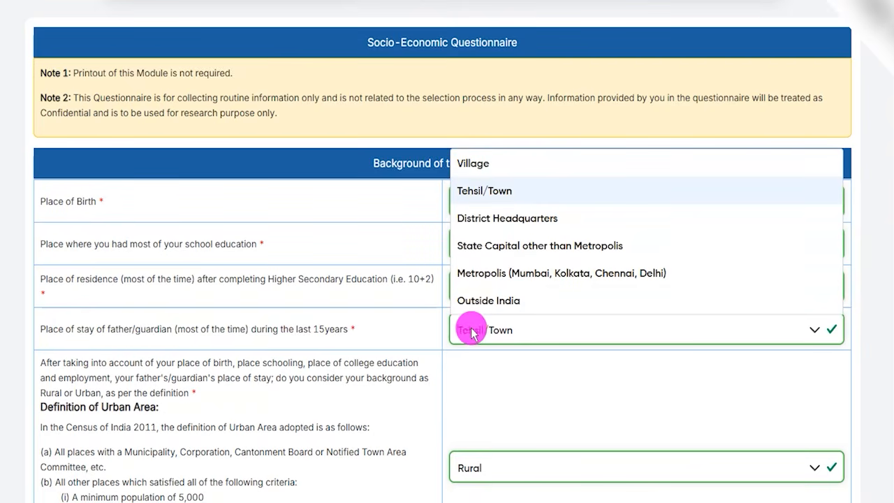
{"action": "left_click", "coordinate": [478, 198]}
Step: Declare the candidate's background as Rural under the Definition of Urban Area question
{"action": "scroll", "coordinate": [156, 315], "scroll_direction": "down", "scroll_amount": 3}
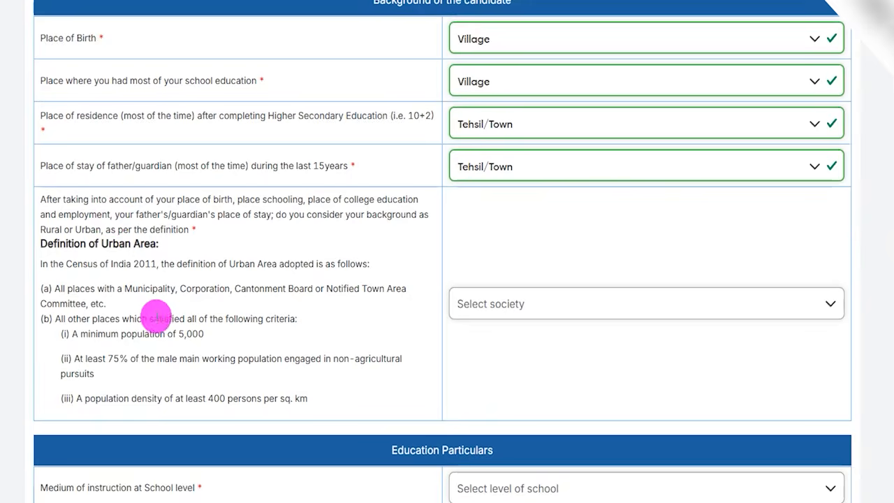
{"action": "scroll", "coordinate": [174, 317], "scroll_direction": "down", "scroll_amount": 2}
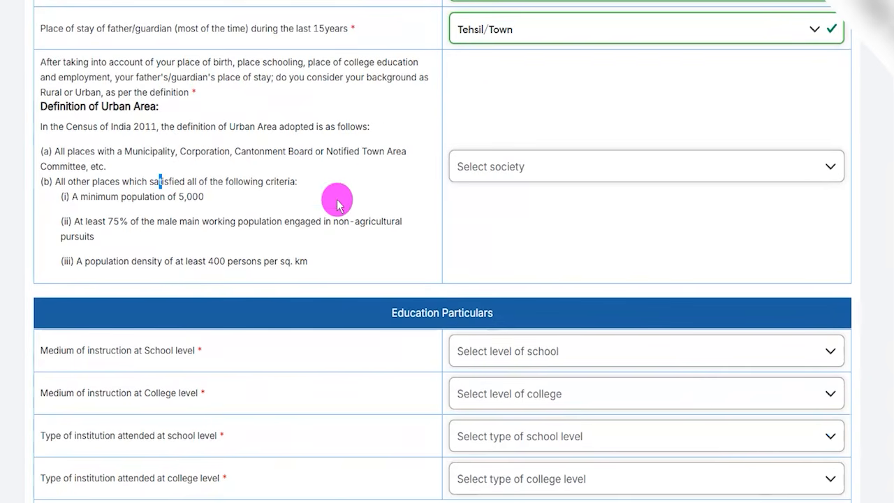
{"action": "left_click", "coordinate": [469, 169]}
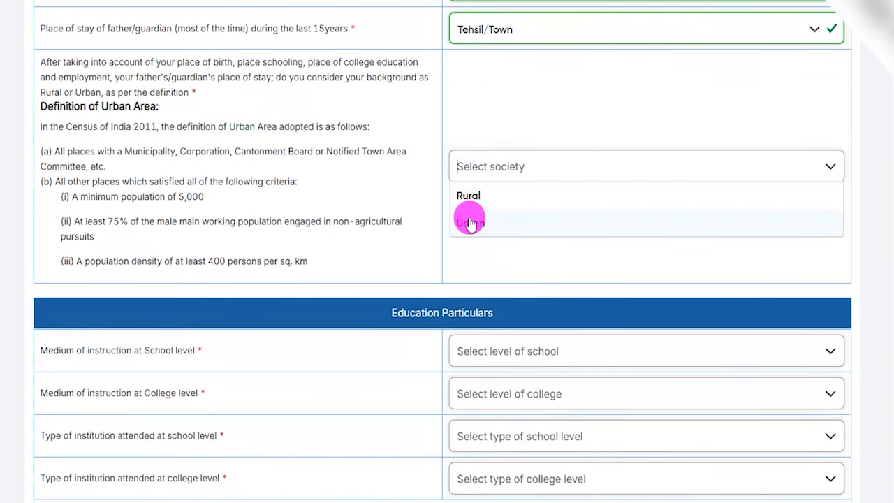
{"action": "left_click", "coordinate": [471, 198]}
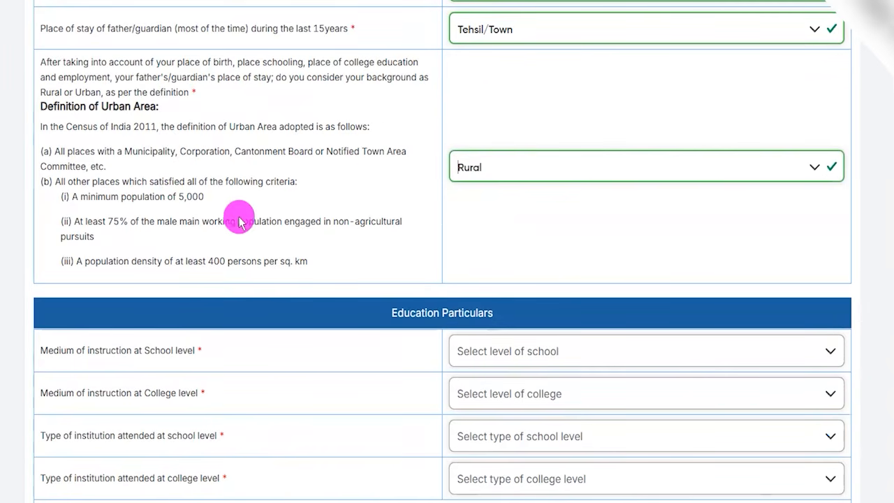
Step: Choose Hindi as the medium of instruction at both School level and College level in the Education Particulars
{"action": "scroll", "coordinate": [259, 252], "scroll_direction": "down", "scroll_amount": 2}
{"action": "scroll", "coordinate": [286, 248], "scroll_direction": "down", "scroll_amount": 1}
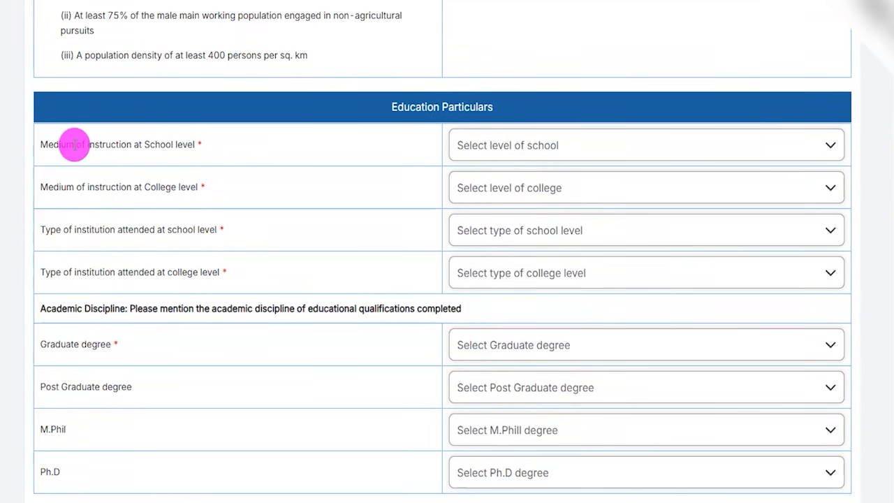
{"action": "left_click_drag", "start_coordinate": [72, 145], "coordinate": [149, 145]}
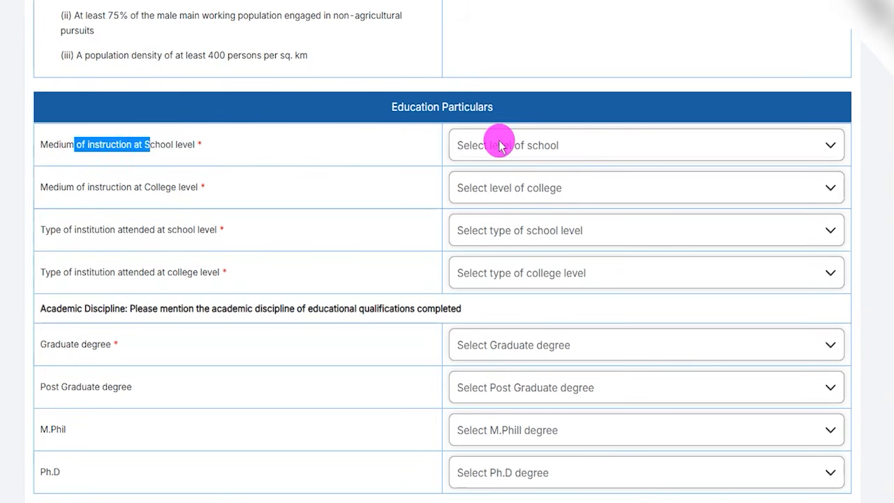
{"action": "left_click", "coordinate": [499, 144]}
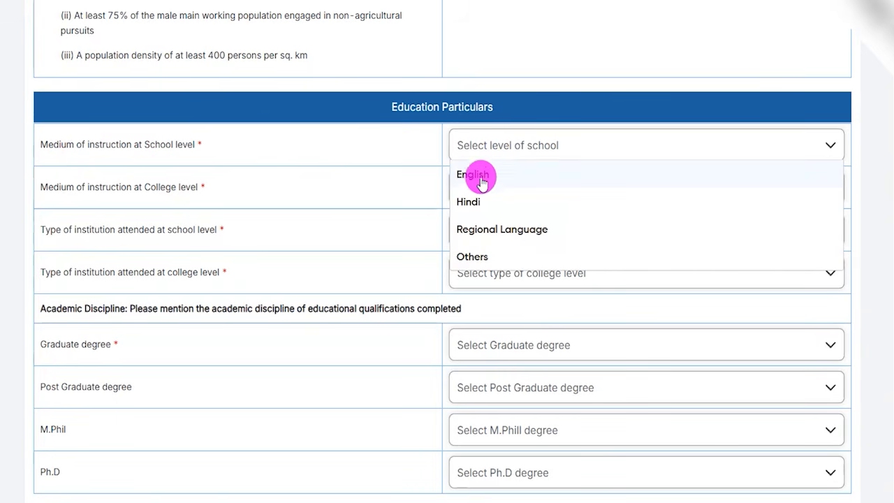
{"action": "left_click", "coordinate": [479, 202]}
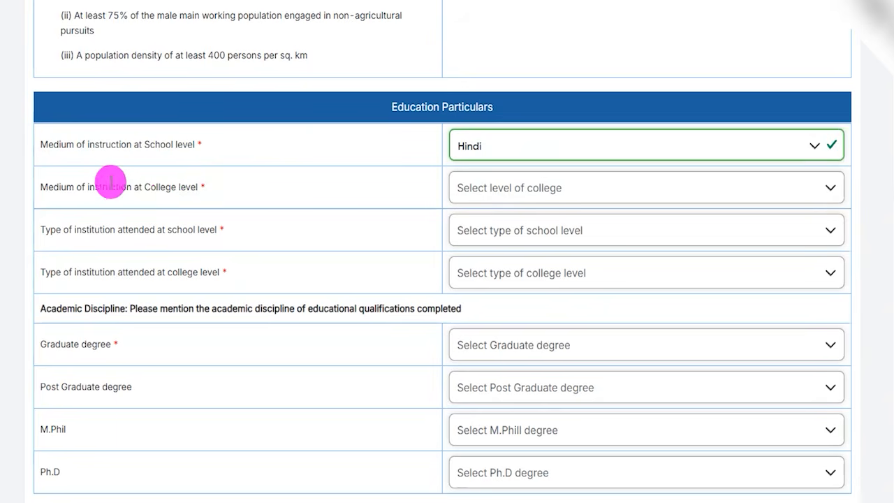
{"action": "left_click_drag", "start_coordinate": [73, 187], "coordinate": [159, 188]}
{"action": "left_click", "coordinate": [467, 189]}
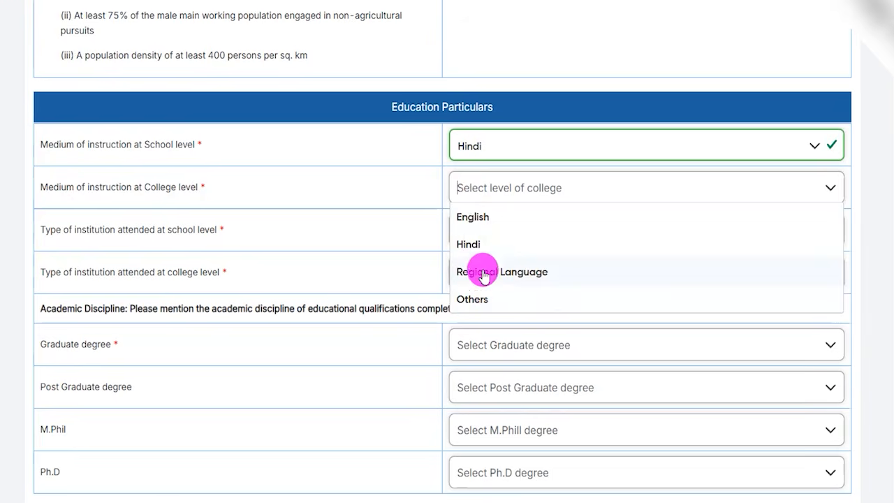
{"action": "left_click", "coordinate": [472, 246]}
Step: Set the type of institution attended to Pvt./Public School at school level and University at college level
{"action": "left_click", "coordinate": [106, 218]}
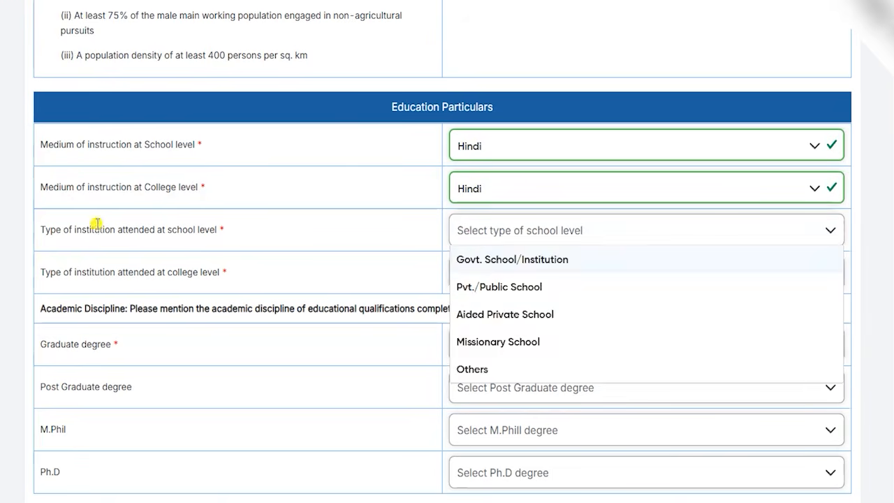
{"action": "left_click", "coordinate": [96, 223]}
{"action": "left_click_drag", "start_coordinate": [56, 236], "coordinate": [192, 239]}
{"action": "left_click", "coordinate": [496, 233]}
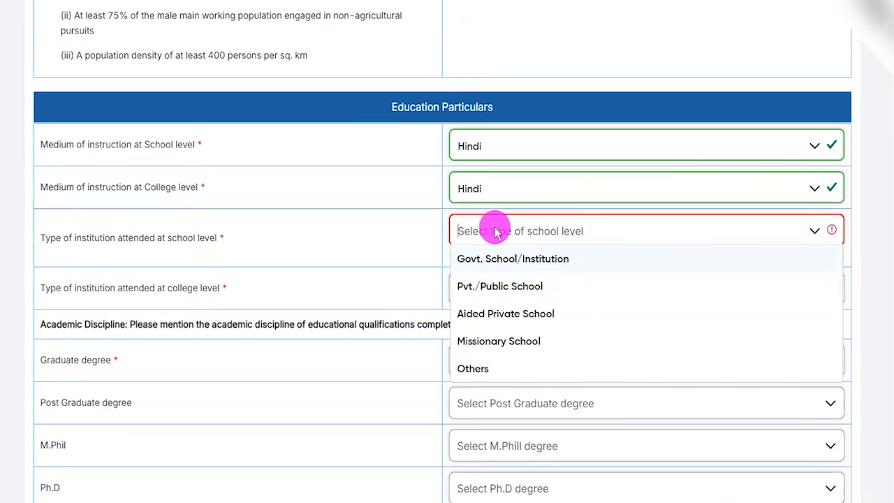
{"action": "left_click", "coordinate": [503, 288]}
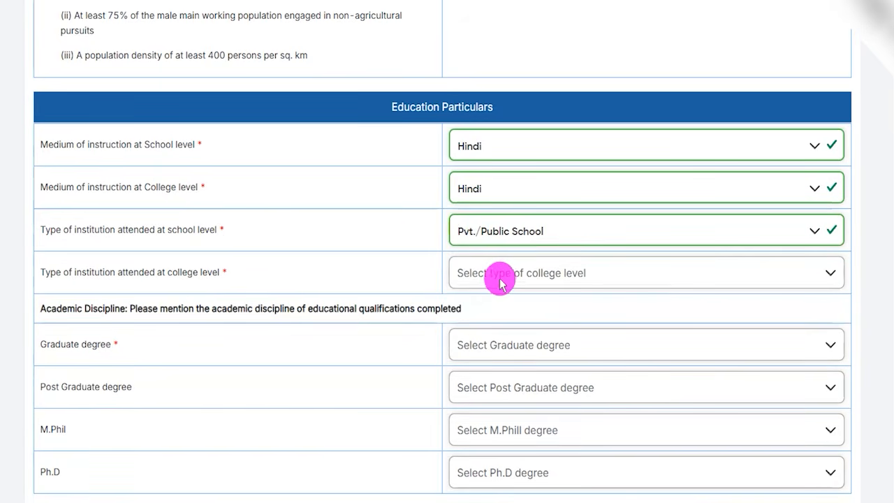
{"action": "left_click_drag", "start_coordinate": [139, 273], "coordinate": [209, 273]}
{"action": "left_click", "coordinate": [464, 278]}
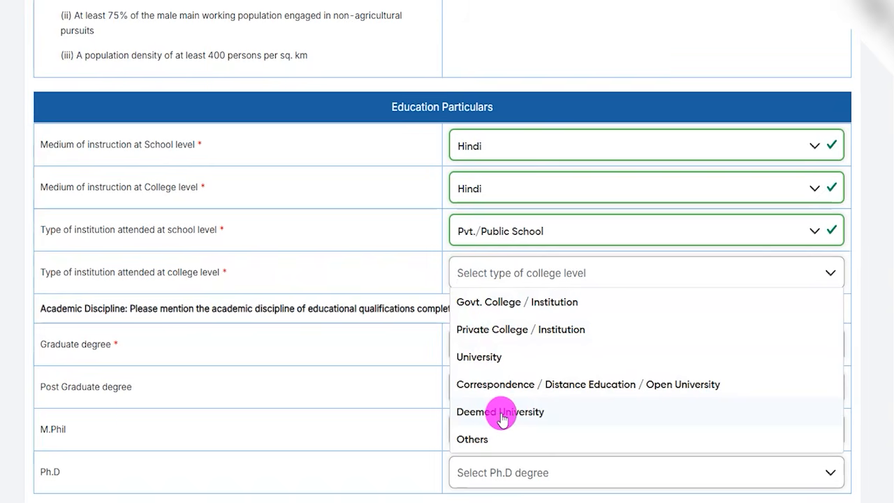
{"action": "left_click", "coordinate": [488, 366]}
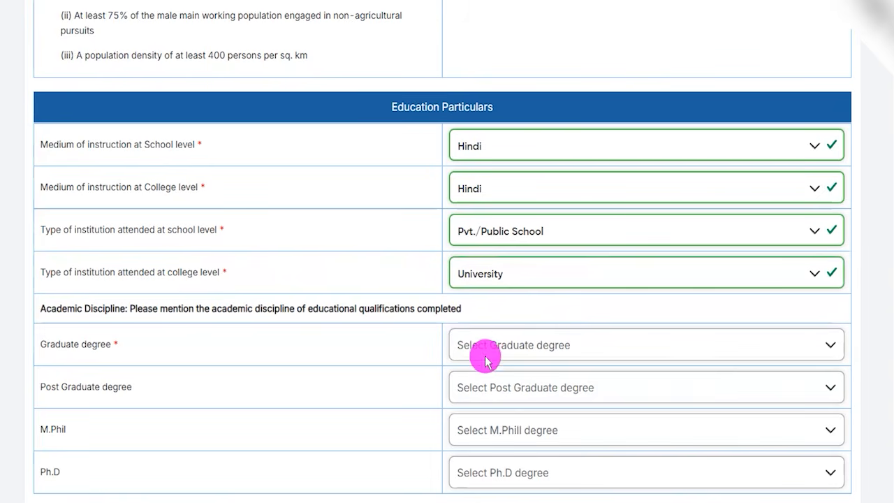
Step: Choose Engineering / Technology as the academic discipline for both the Graduate degree and the Post Graduate degree
{"action": "scroll", "coordinate": [251, 375], "scroll_direction": "down", "scroll_amount": 2}
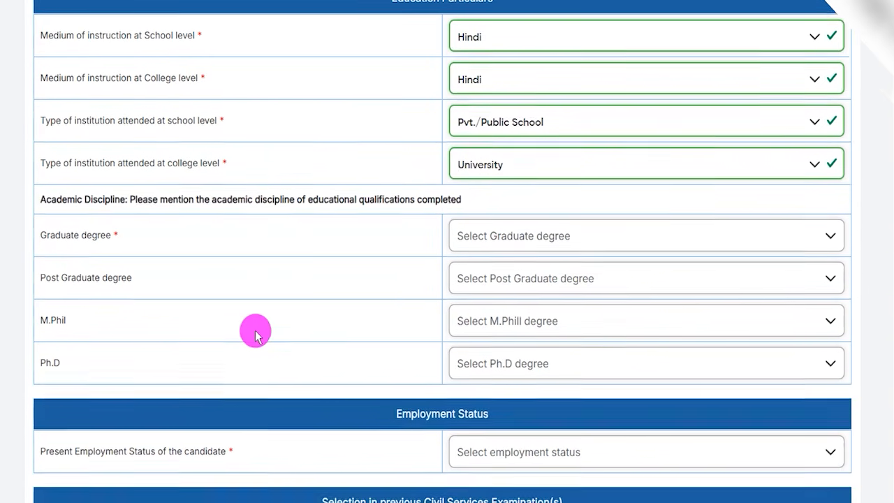
{"action": "left_click_drag", "start_coordinate": [66, 220], "coordinate": [425, 231]}
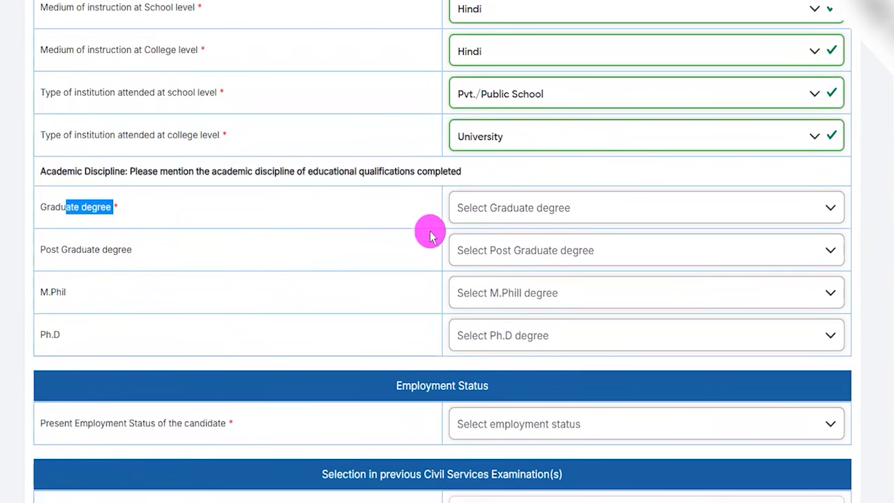
{"action": "left_click", "coordinate": [489, 213]}
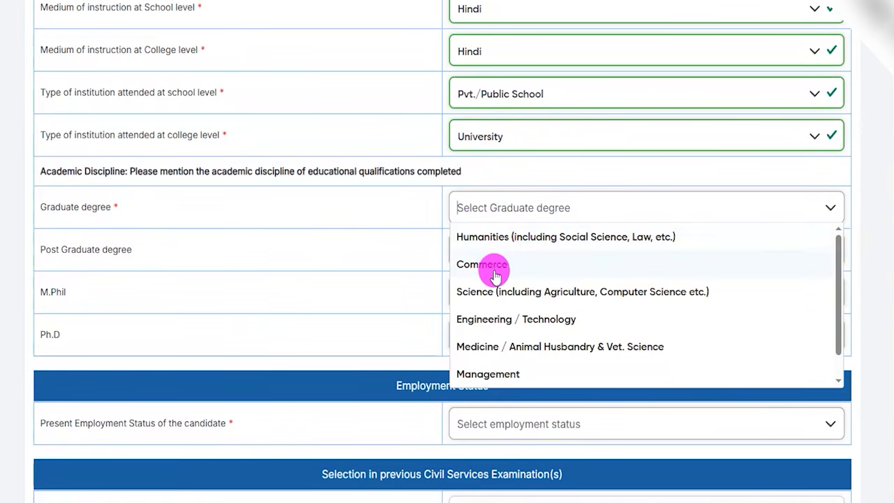
{"action": "scroll", "coordinate": [492, 283], "scroll_direction": "down", "scroll_amount": 1}
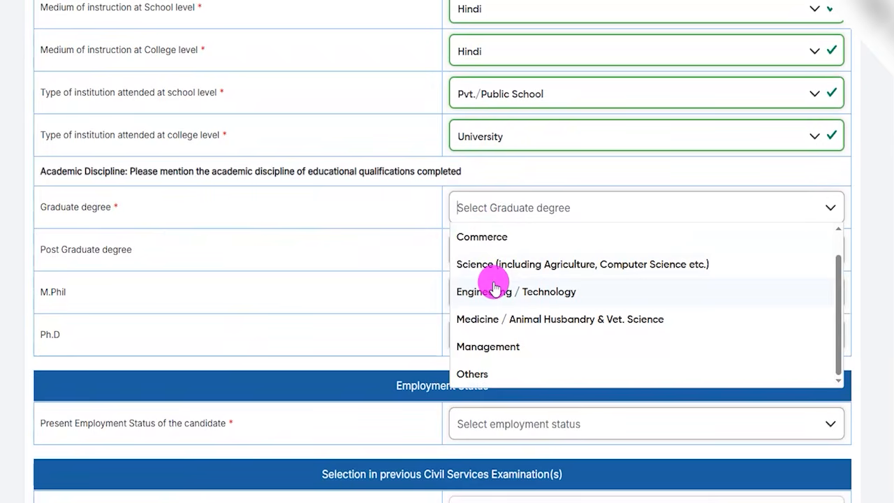
{"action": "scroll", "coordinate": [485, 319], "scroll_direction": "up", "scroll_amount": 1}
{"action": "left_click", "coordinate": [487, 319]}
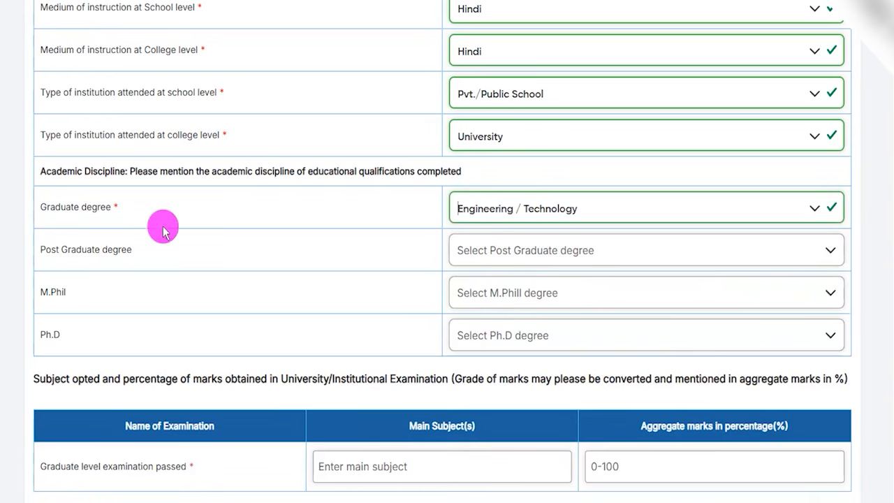
{"action": "left_click", "coordinate": [499, 249]}
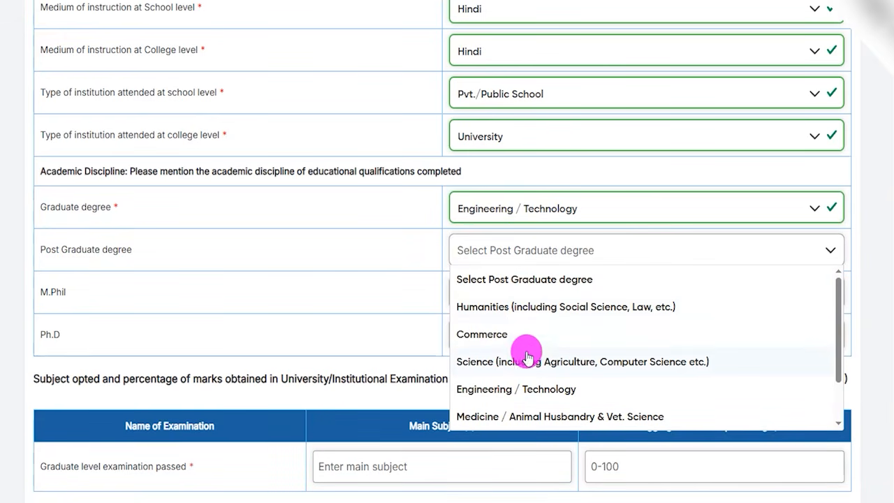
{"action": "left_click", "coordinate": [496, 387]}
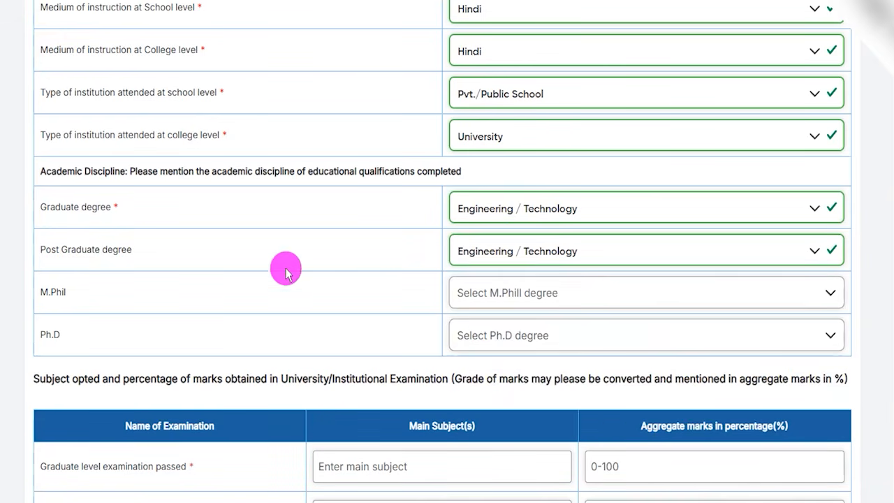
Step: Look through the discipline options for M.Phil and Ph.D without choosing any
{"action": "left_click", "coordinate": [487, 293]}
{"action": "left_click", "coordinate": [378, 350]}
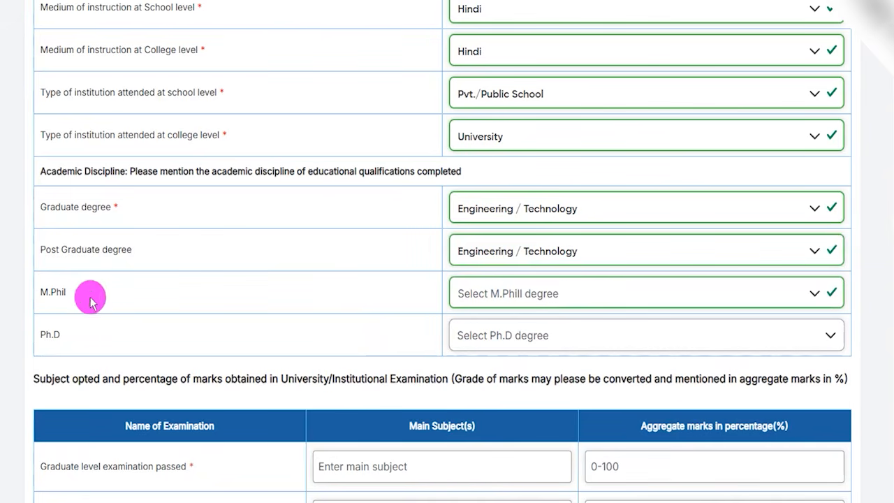
{"action": "left_click", "coordinate": [486, 341]}
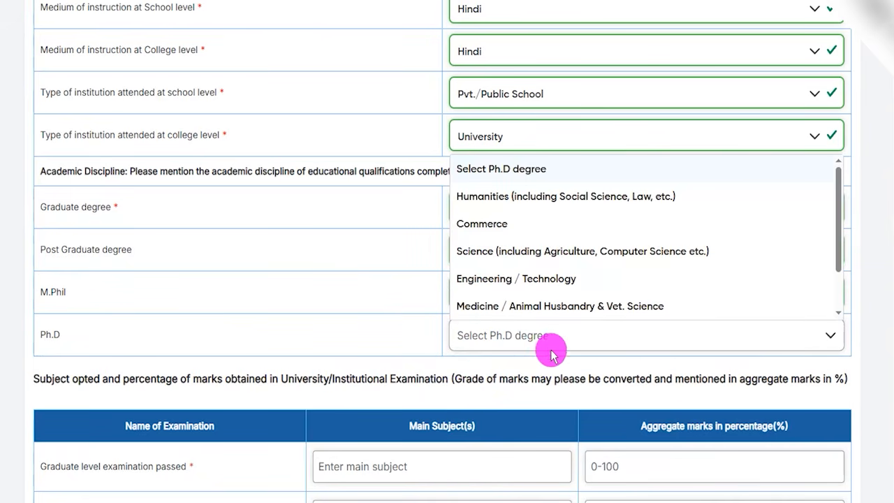
{"action": "left_click", "coordinate": [459, 372]}
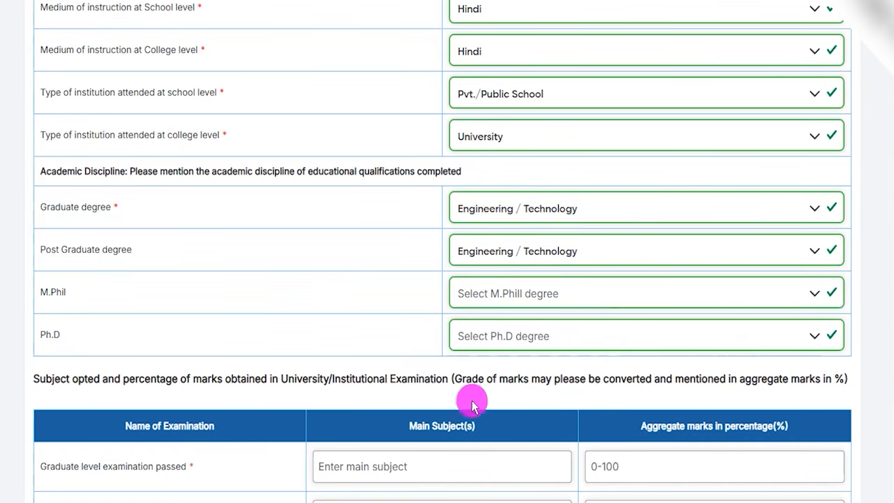
Step: Enter 90.00 as the aggregate marks percentage for the graduate level examination passed
{"action": "scroll", "coordinate": [474, 378], "scroll_direction": "down", "scroll_amount": 4}
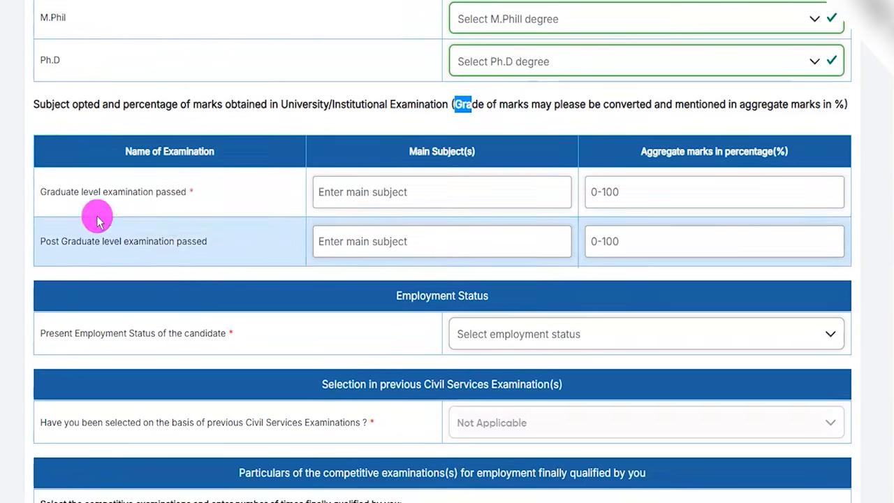
{"action": "left_click_drag", "start_coordinate": [70, 191], "coordinate": [343, 192]}
{"action": "left_click", "coordinate": [343, 192]}
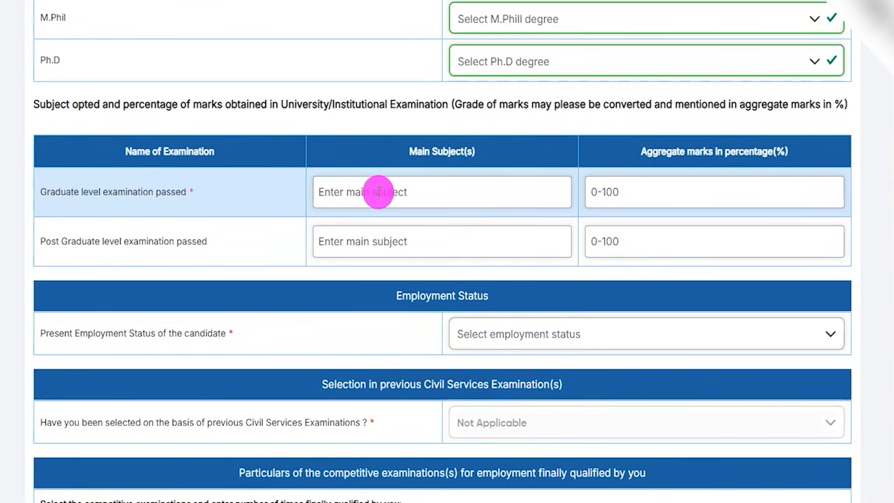
{"action": "left_click_drag", "start_coordinate": [80, 192], "coordinate": [344, 192]}
{"action": "left_click", "coordinate": [344, 191]}
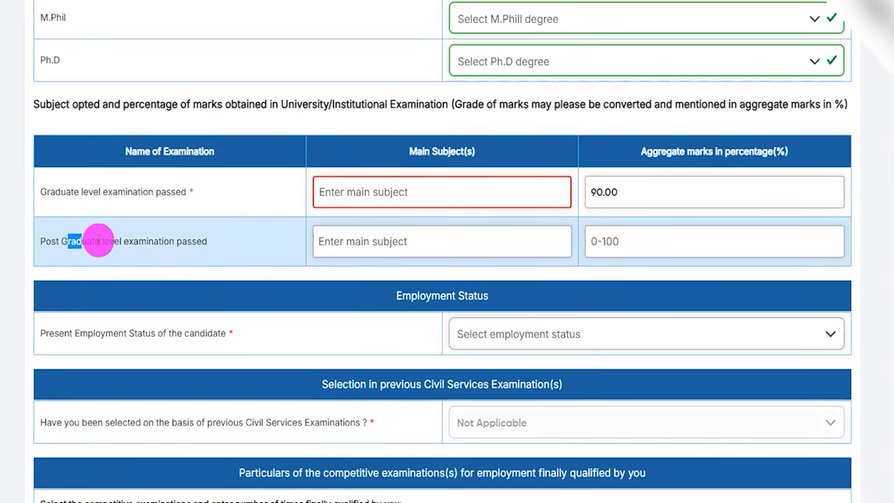
Step: Check the main subject and aggregate marks fields for the Post Graduate level examination without filling them in
{"action": "left_click_drag", "start_coordinate": [69, 241], "coordinate": [177, 241]}
{"action": "left_click", "coordinate": [395, 240]}
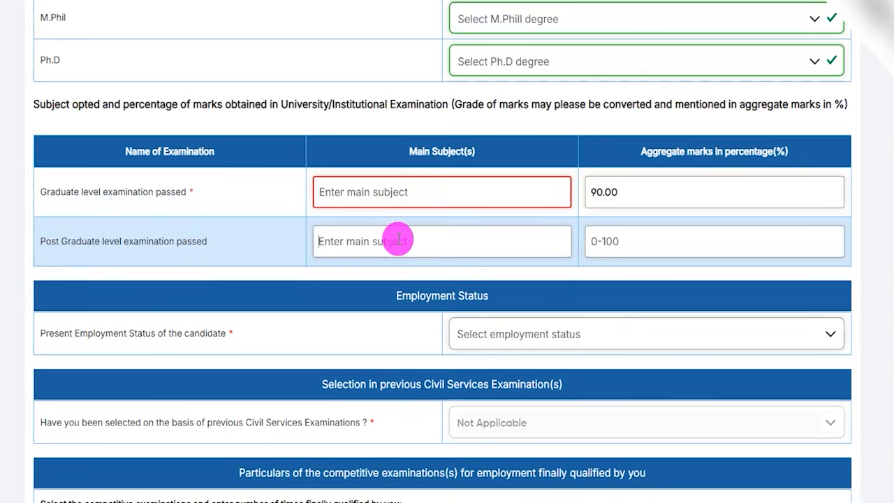
{"action": "left_click", "coordinate": [628, 244]}
{"action": "left_click", "coordinate": [517, 276]}
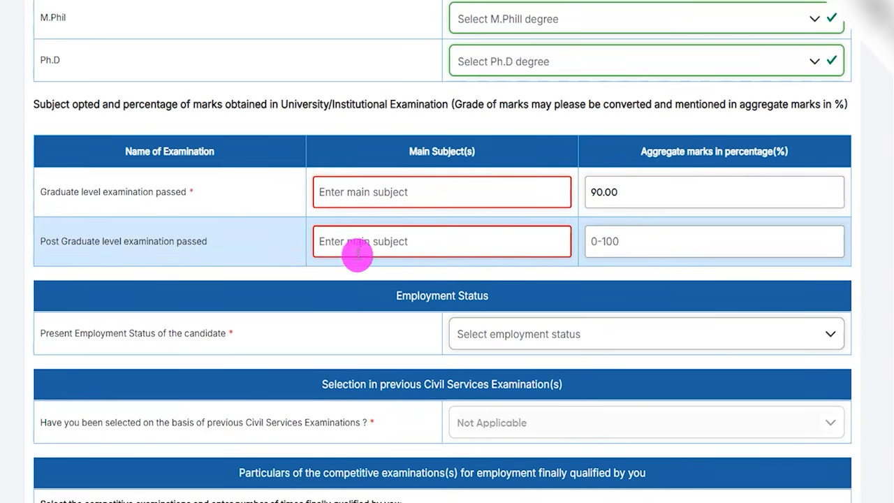
Step: Set the present employment status to Employed with Public Sector as the nature of employment, and check the annual income field
{"action": "scroll", "coordinate": [464, 282], "scroll_direction": "down", "scroll_amount": 2}
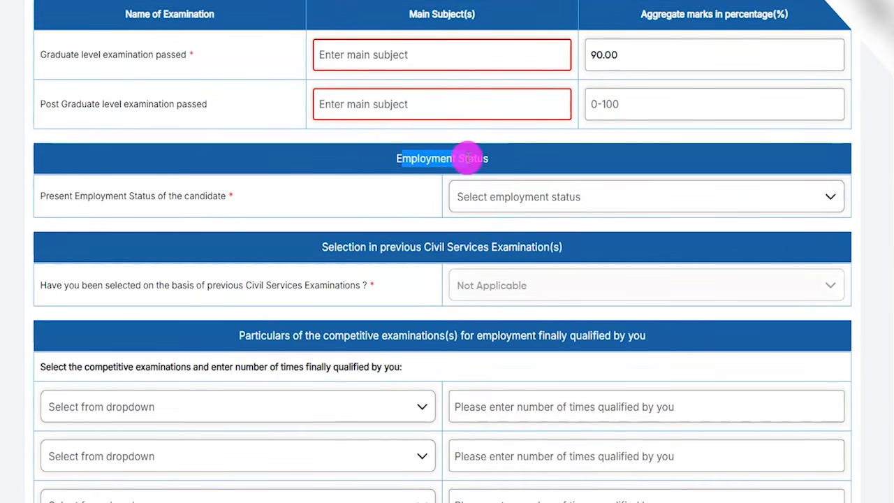
{"action": "left_click", "coordinate": [478, 193]}
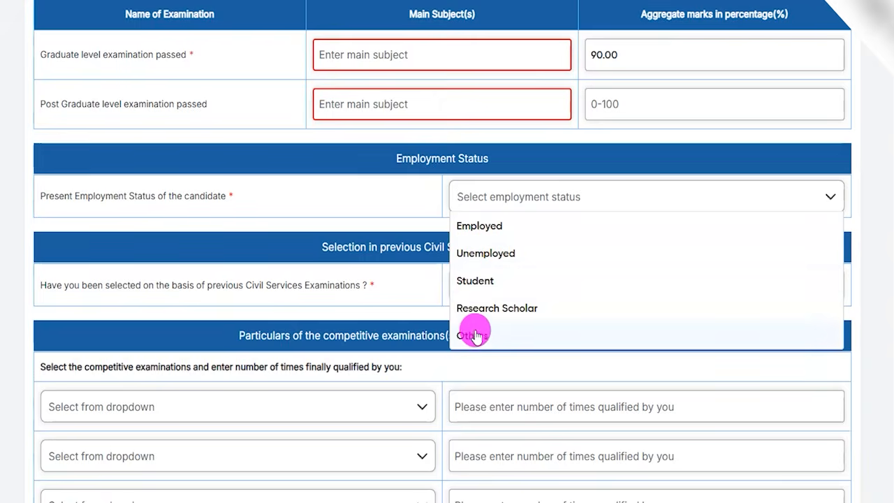
{"action": "left_click", "coordinate": [479, 226]}
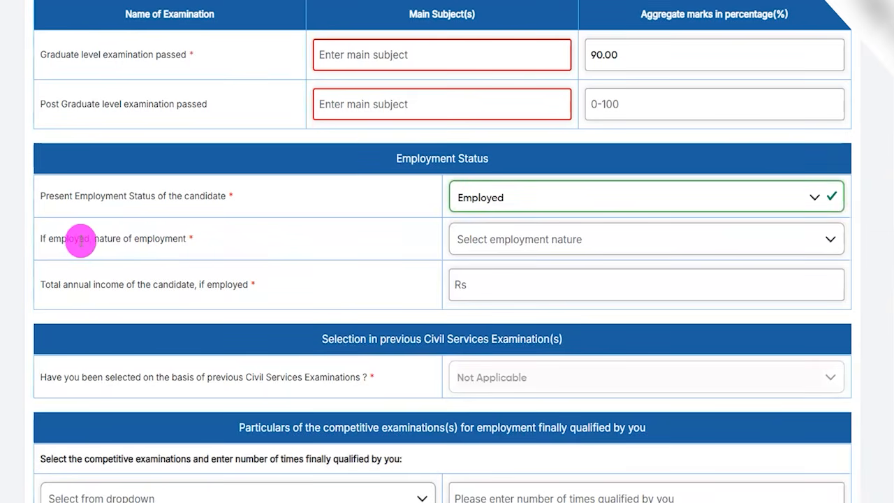
{"action": "left_click_drag", "start_coordinate": [71, 239], "coordinate": [463, 235]}
{"action": "left_click", "coordinate": [475, 239]}
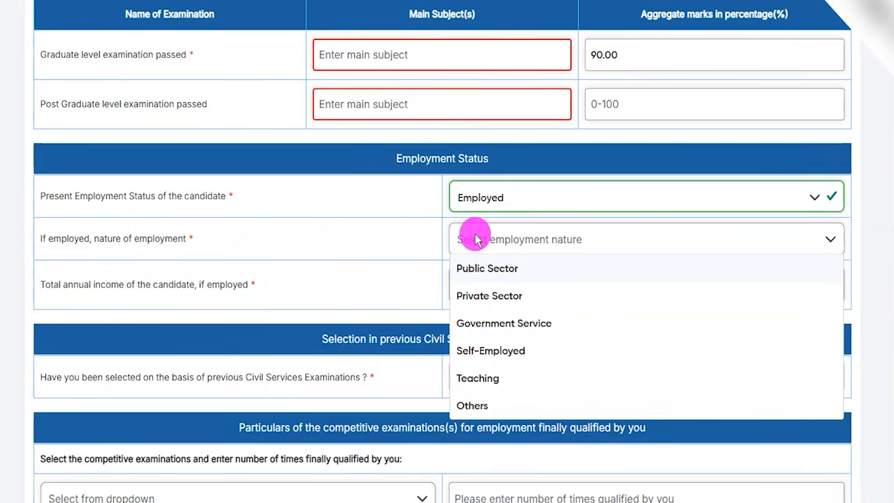
{"action": "left_click", "coordinate": [486, 273]}
{"action": "left_click_drag", "start_coordinate": [88, 286], "coordinate": [470, 285]}
{"action": "left_click", "coordinate": [479, 282]}
Step: Set the present employment status to Unemployed and review the question on selection in previous Civil Services Examinations
{"action": "left_click", "coordinate": [481, 198]}
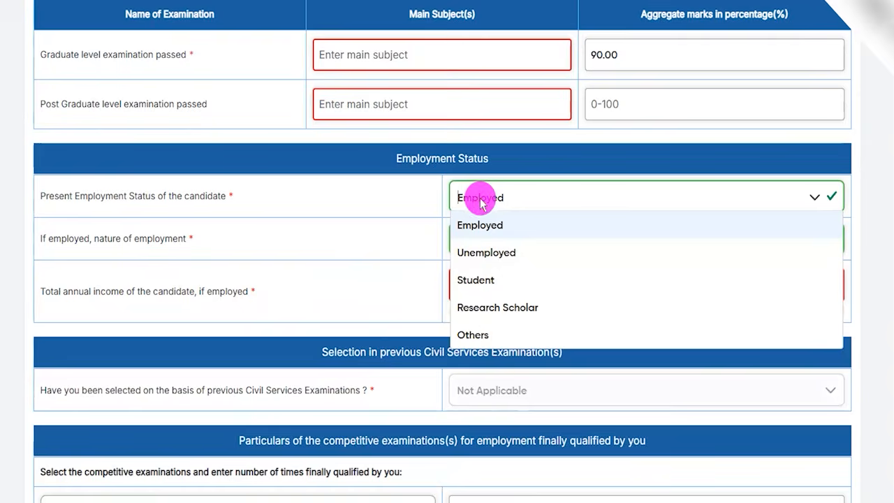
{"action": "left_click", "coordinate": [482, 253]}
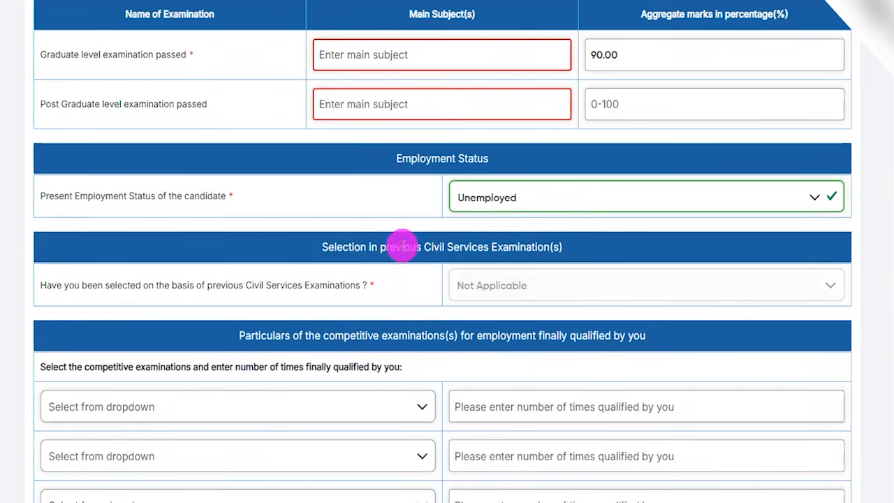
{"action": "left_click_drag", "start_coordinate": [382, 247], "coordinate": [544, 246]}
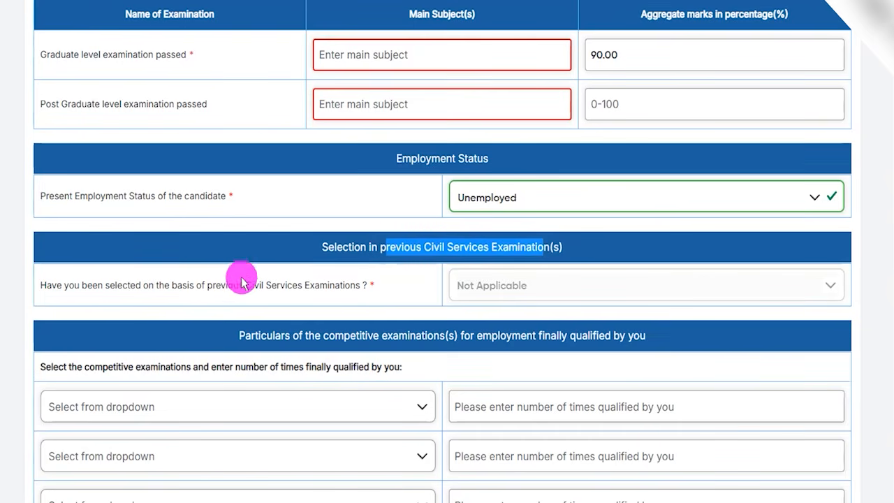
{"action": "left_click_drag", "start_coordinate": [155, 285], "coordinate": [325, 287]}
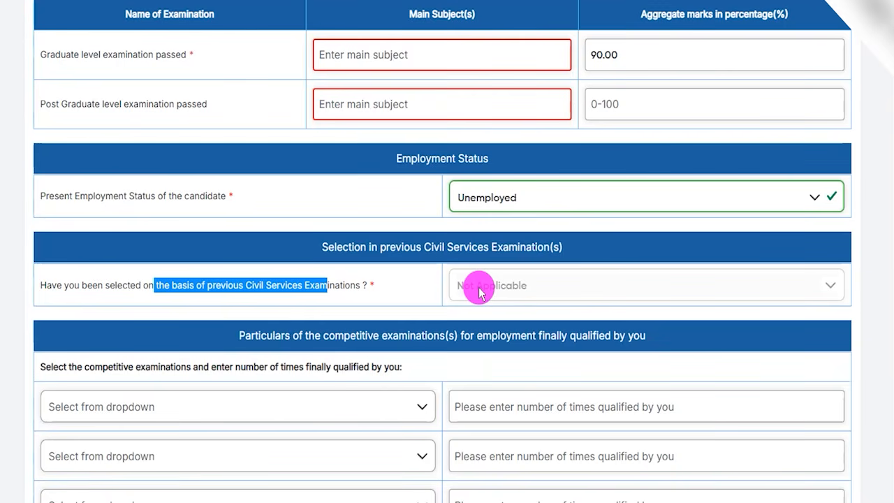
{"action": "left_click", "coordinate": [479, 292]}
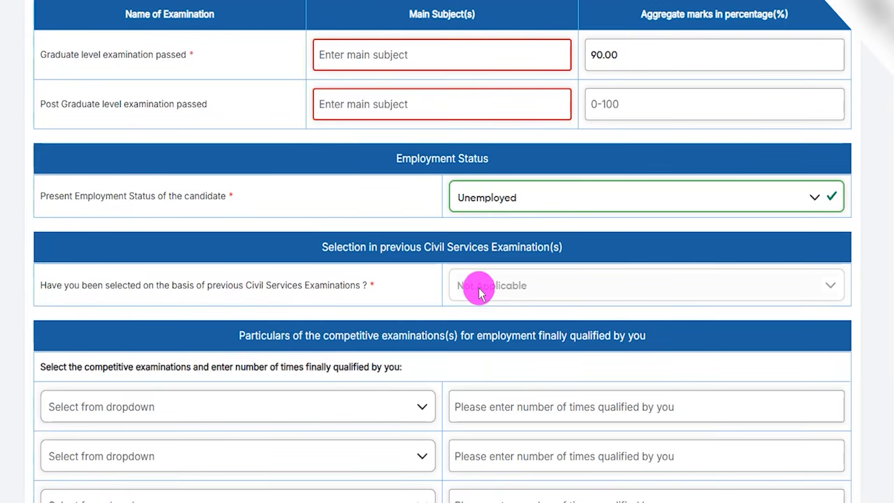
{"action": "left_click_drag", "start_coordinate": [139, 285], "coordinate": [360, 285]}
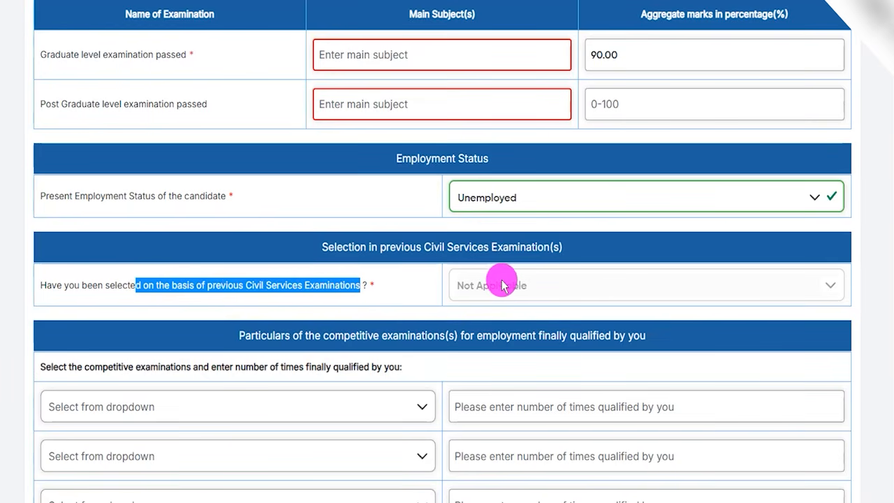
Step: Choose Bank PO Examination as the first competitive examination finally qualified
{"action": "scroll", "coordinate": [289, 325], "scroll_direction": "down", "scroll_amount": 3}
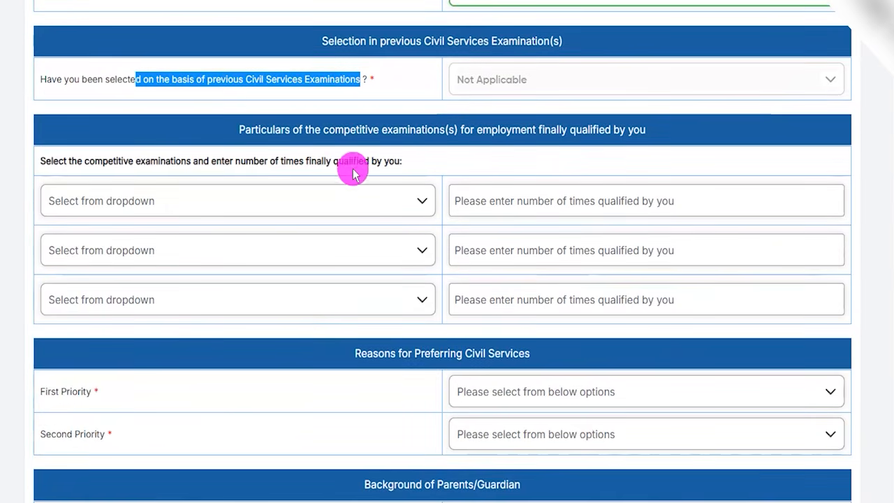
{"action": "left_click_drag", "start_coordinate": [306, 130], "coordinate": [612, 131]}
{"action": "left_click", "coordinate": [202, 206]}
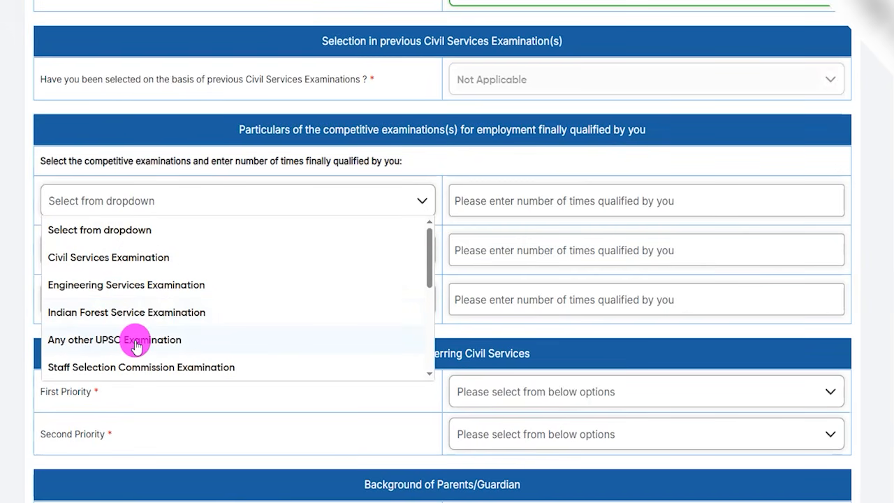
{"action": "scroll", "coordinate": [134, 343], "scroll_direction": "down", "scroll_amount": 1}
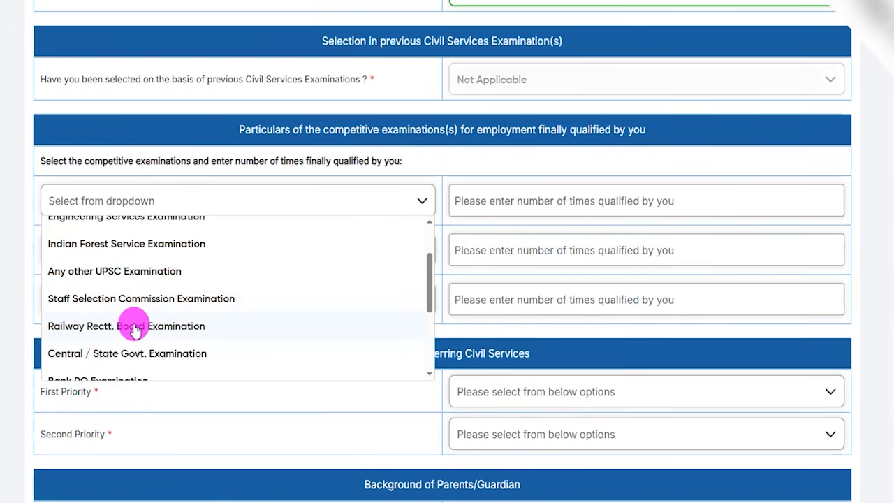
{"action": "scroll", "coordinate": [134, 331], "scroll_direction": "down", "scroll_amount": 2}
{"action": "scroll", "coordinate": [134, 327], "scroll_direction": "down", "scroll_amount": 1}
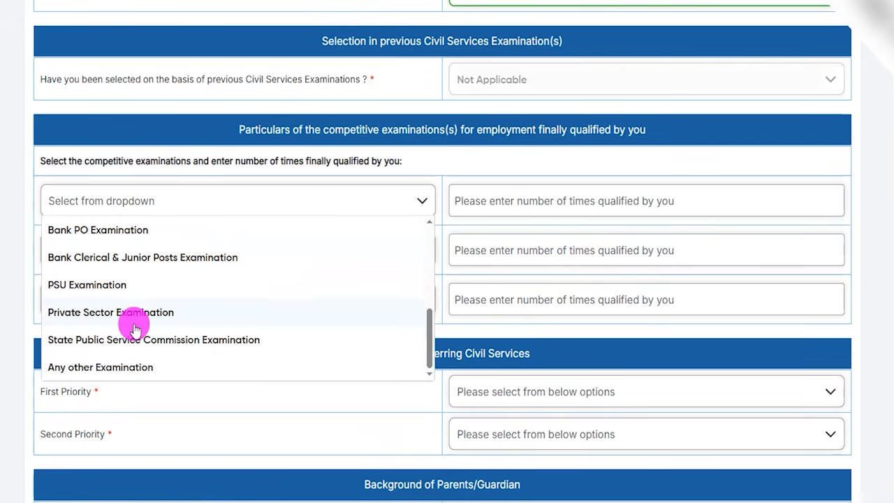
{"action": "left_click", "coordinate": [101, 231]}
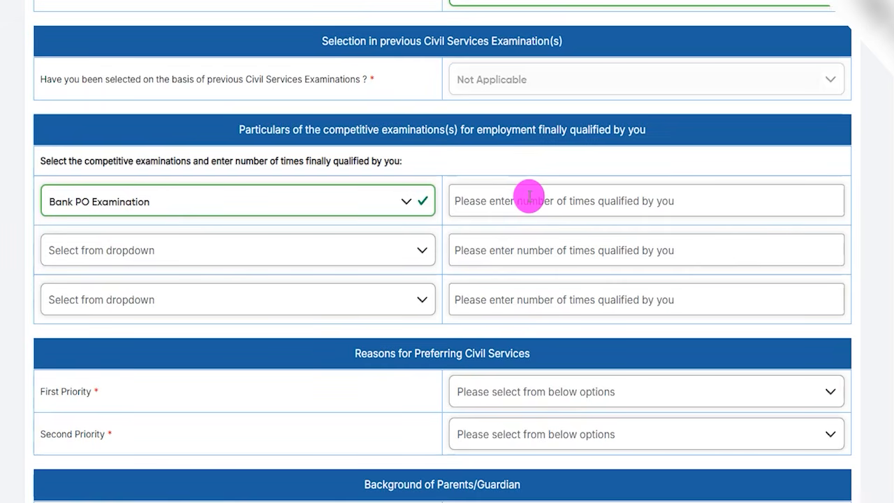
Step: Reset the first competitive examination entry to the blank "Select from dropdown" option
{"action": "left_click", "coordinate": [385, 200]}
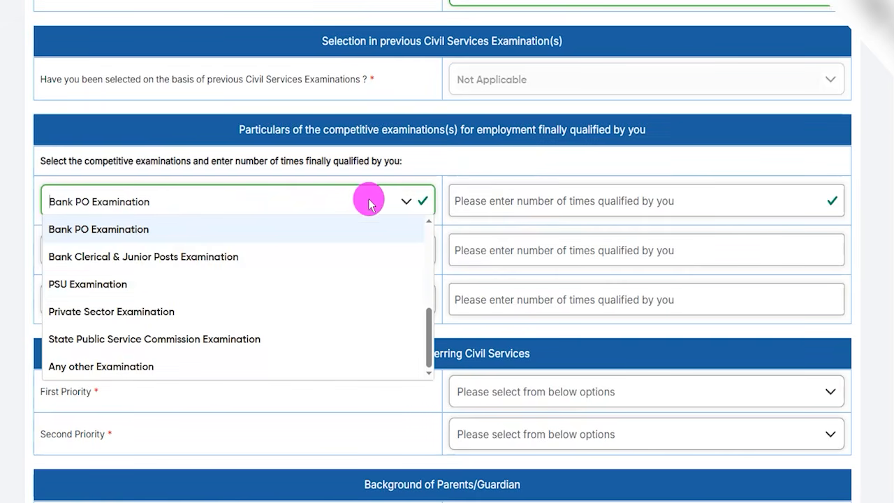
{"action": "scroll", "coordinate": [192, 285], "scroll_direction": "down", "scroll_amount": 3}
{"action": "scroll", "coordinate": [191, 286], "scroll_direction": "up", "scroll_amount": 3}
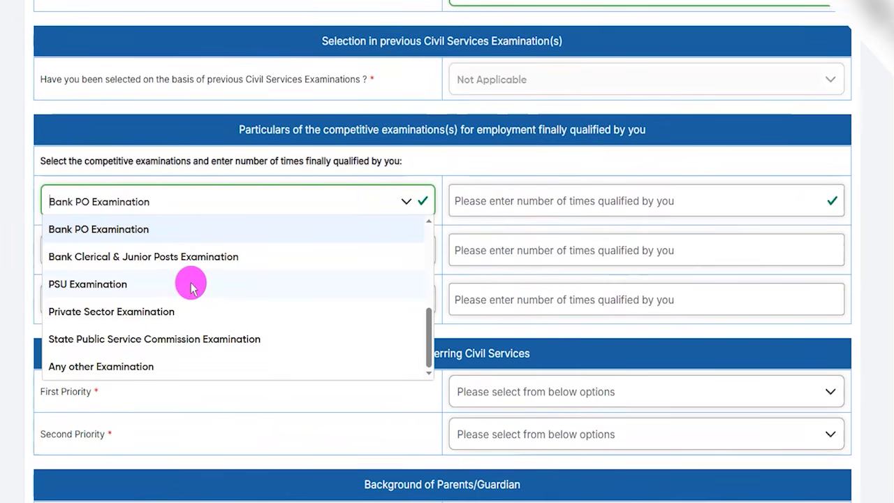
{"action": "scroll", "coordinate": [190, 289], "scroll_direction": "up", "scroll_amount": 5}
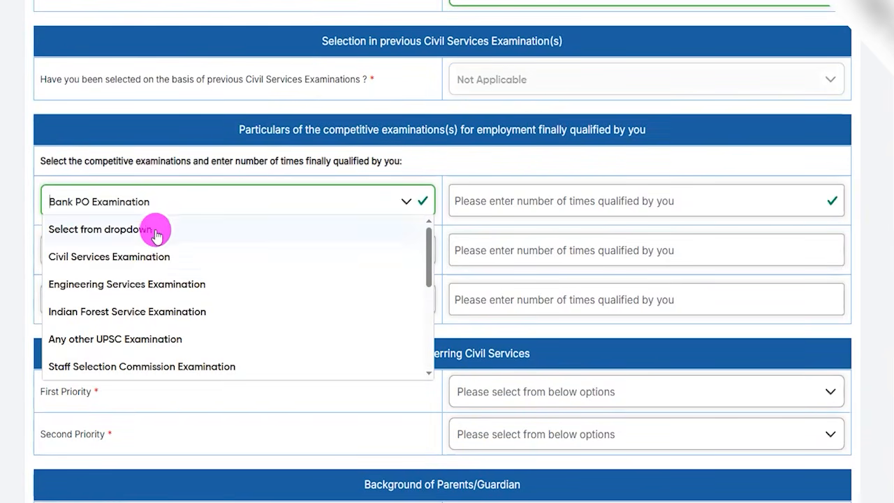
{"action": "left_click", "coordinate": [156, 232]}
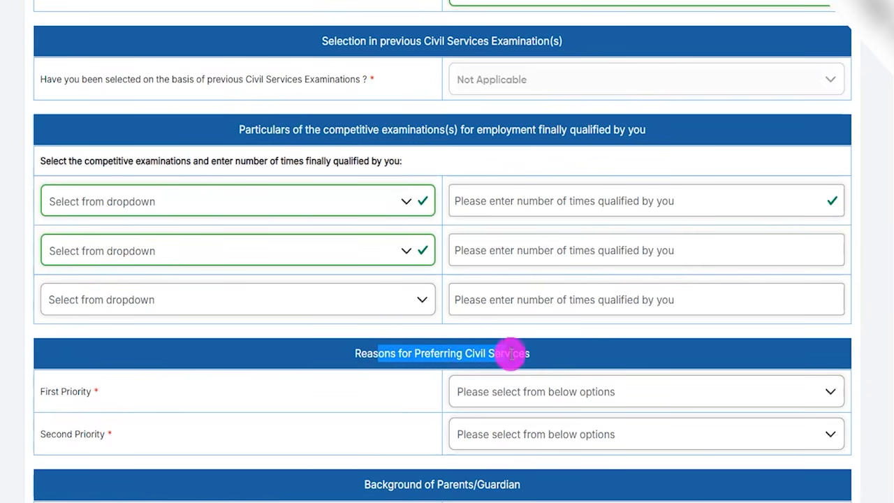
Step: Set the reasons for preferring Civil Services to Prestige / Social Status as first priority and Job Security as second priority
{"action": "scroll", "coordinate": [510, 353], "scroll_direction": "down", "scroll_amount": 2}
{"action": "left_click", "coordinate": [543, 255]}
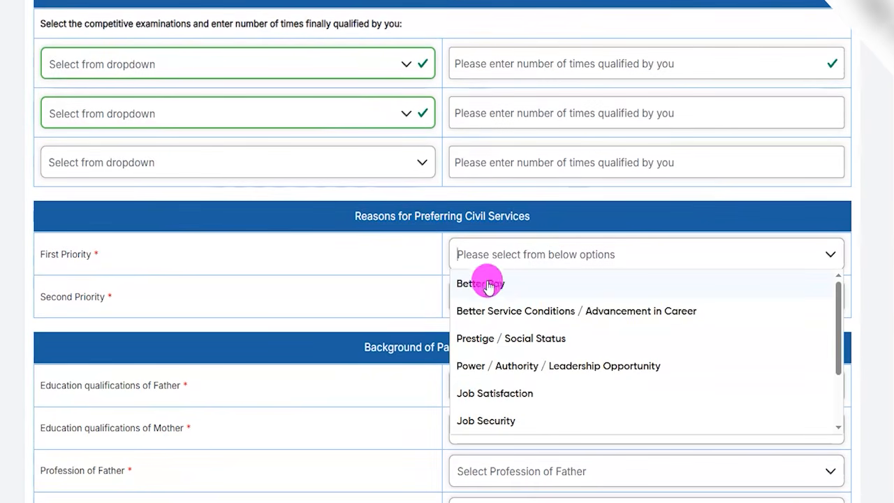
{"action": "left_click", "coordinate": [493, 339]}
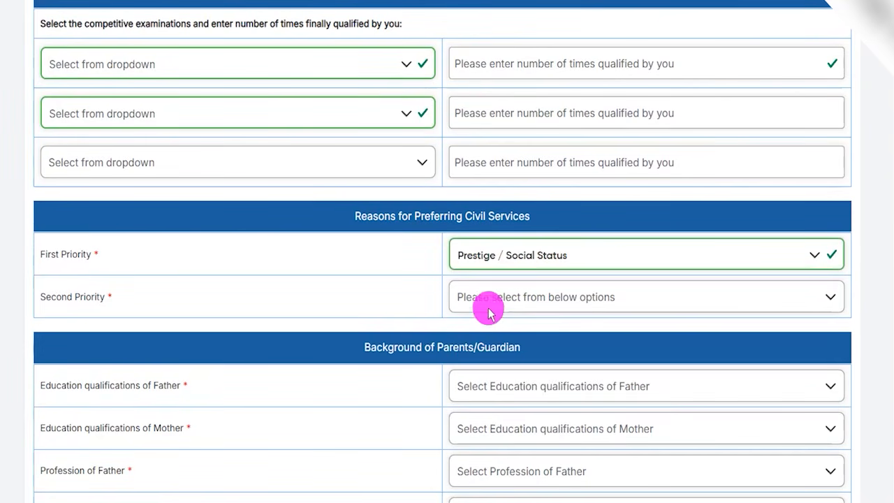
{"action": "left_click", "coordinate": [485, 300]}
{"action": "left_click", "coordinate": [495, 431]}
Step: Choose Graduate as the education qualification for both the father and the mother
{"action": "scroll", "coordinate": [409, 320], "scroll_direction": "down", "scroll_amount": 2}
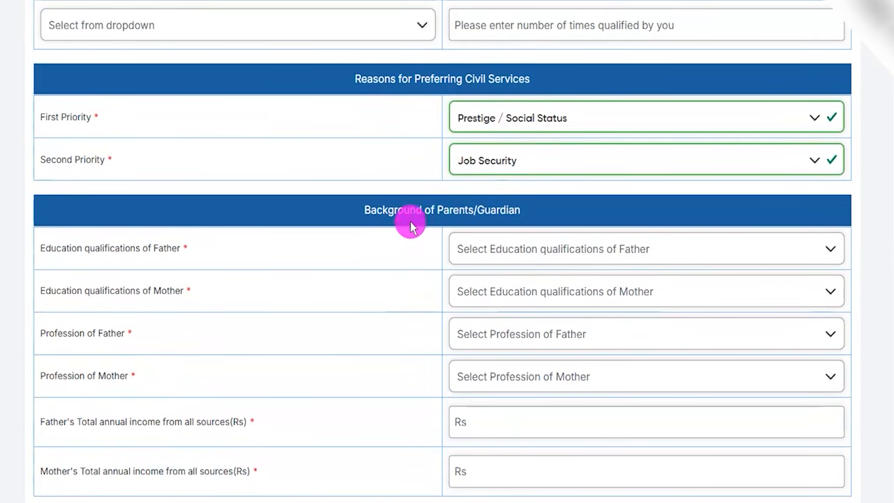
{"action": "left_click_drag", "start_coordinate": [400, 210], "coordinate": [484, 210]}
{"action": "scroll", "coordinate": [350, 245], "scroll_direction": "down", "scroll_amount": 2}
{"action": "left_click_drag", "start_coordinate": [80, 112], "coordinate": [140, 111]}
{"action": "left_click", "coordinate": [467, 112]}
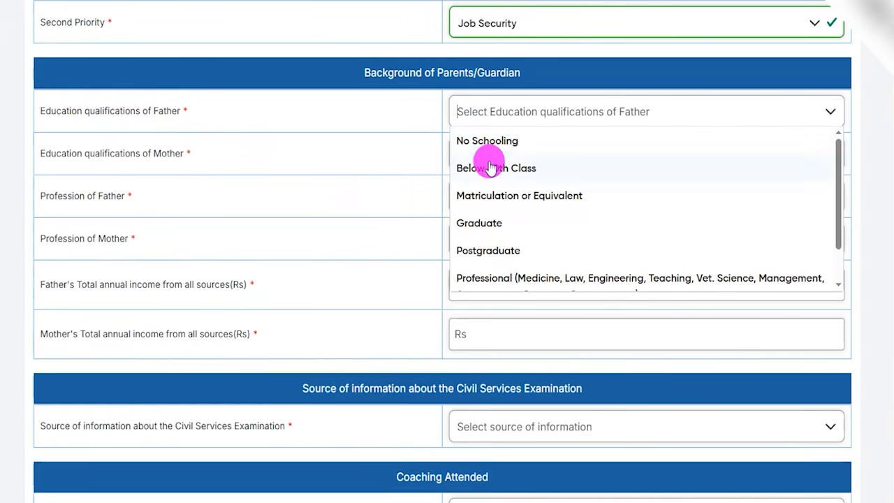
{"action": "left_click", "coordinate": [482, 222]}
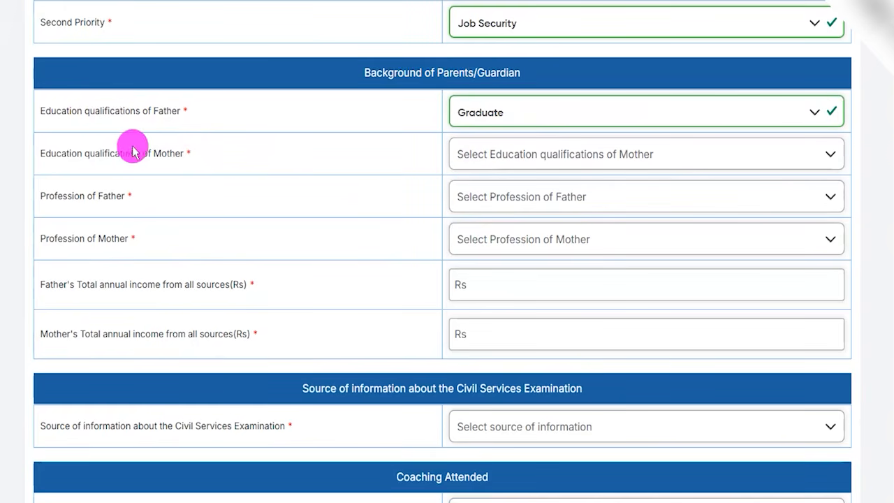
{"action": "left_click_drag", "start_coordinate": [63, 155], "coordinate": [161, 155]}
{"action": "left_click", "coordinate": [504, 157]}
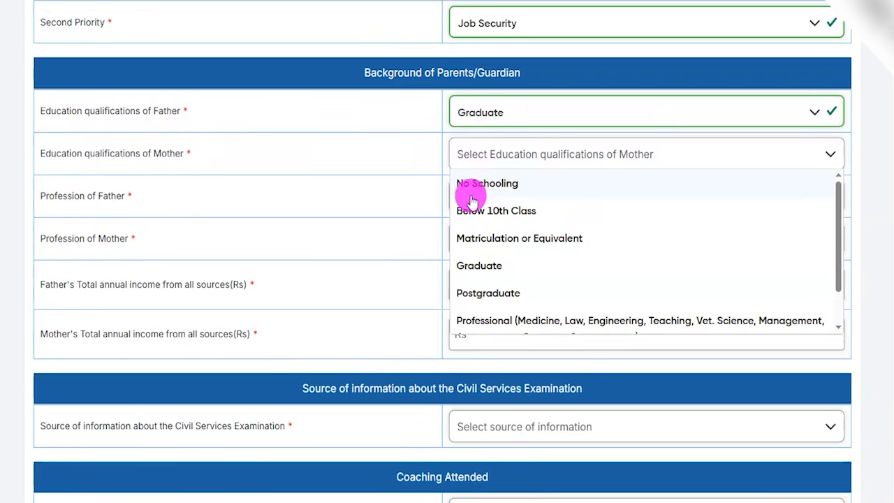
{"action": "left_click", "coordinate": [503, 265]}
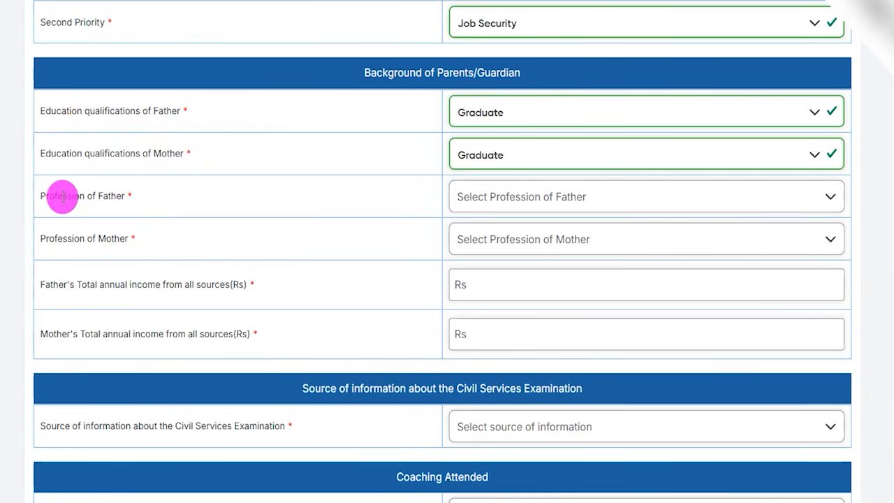
Step: Set the father's profession to Teaching and the mother's profession to Agriculture
{"action": "left_click_drag", "start_coordinate": [66, 196], "coordinate": [96, 196]}
{"action": "left_click", "coordinate": [500, 196]}
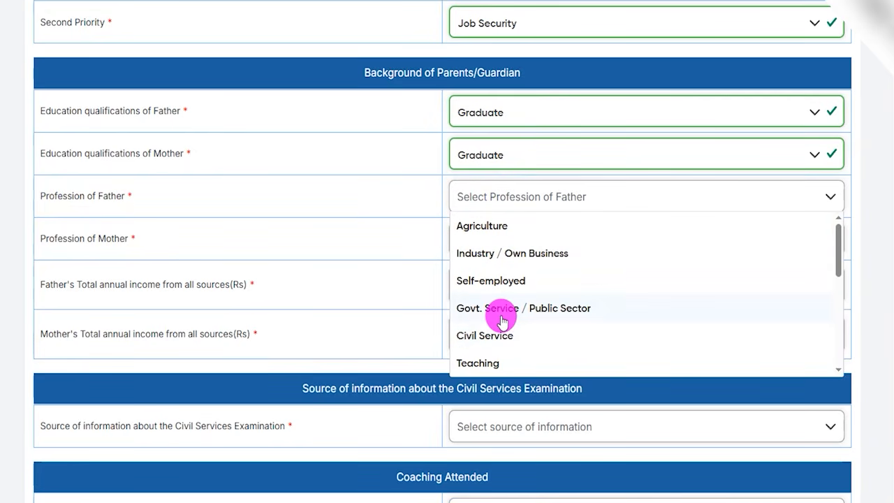
{"action": "left_click", "coordinate": [489, 356]}
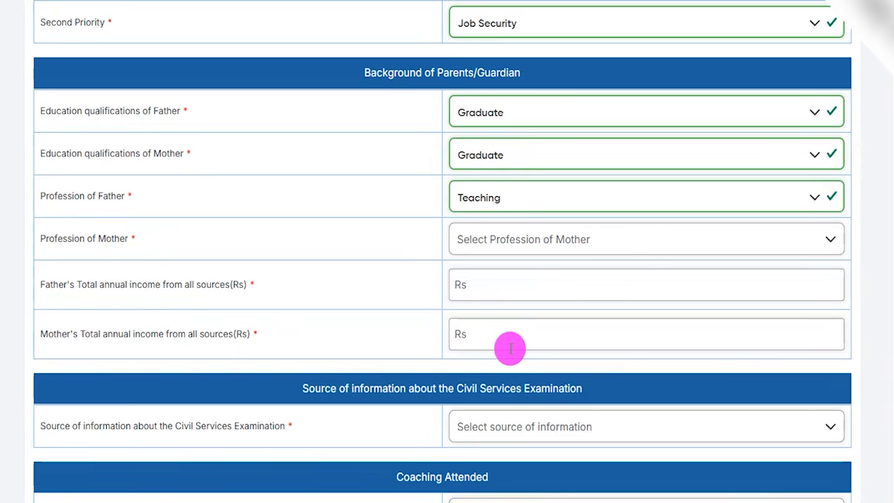
{"action": "left_click", "coordinate": [479, 243]}
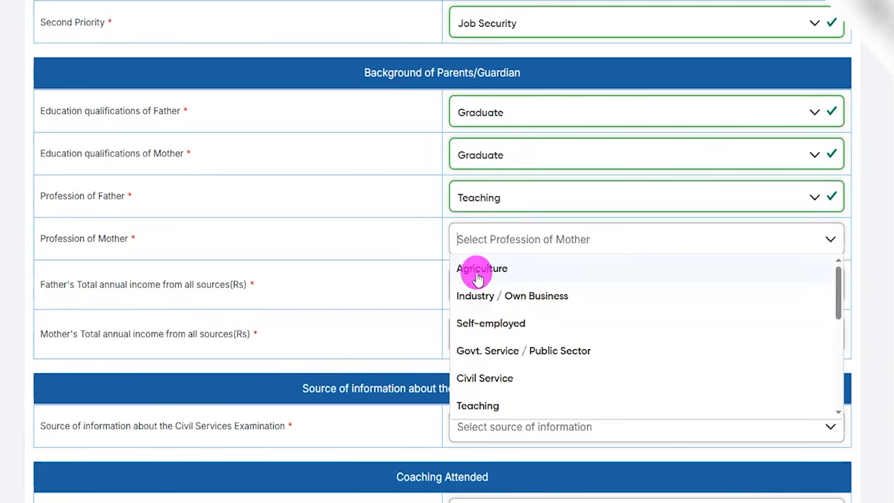
{"action": "left_click", "coordinate": [471, 265]}
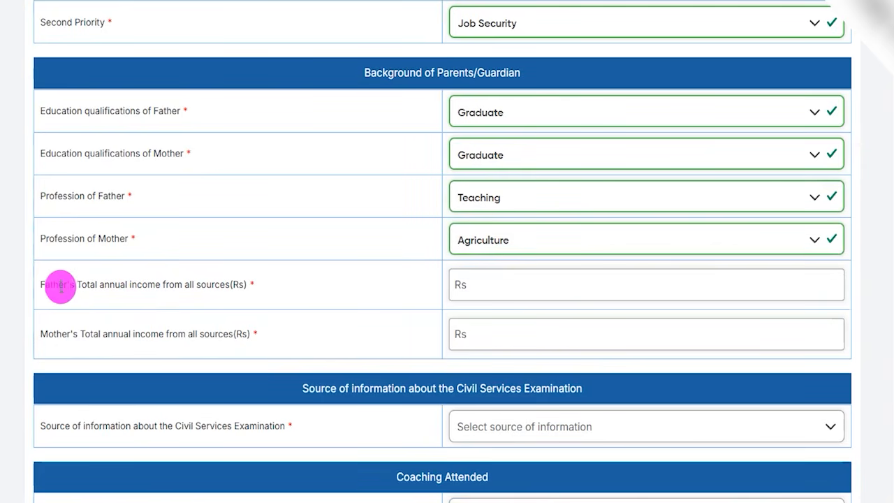
Step: Check the father's and mother's total annual income fields without filling them in
{"action": "left_click_drag", "start_coordinate": [60, 286], "coordinate": [201, 285]}
{"action": "left_click", "coordinate": [494, 285]}
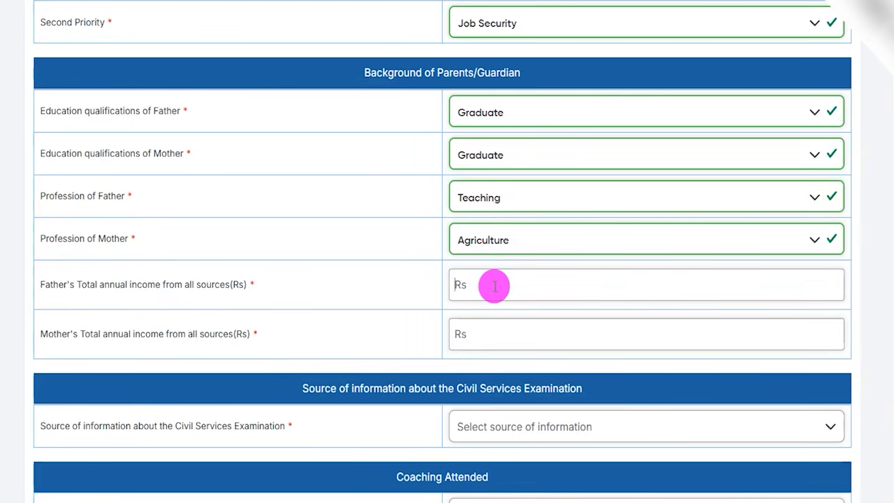
{"action": "left_click_drag", "start_coordinate": [81, 334], "coordinate": [218, 347]}
{"action": "left_click", "coordinate": [468, 347]}
Step: Choose Employment News / Daily Newspaper as the source of information about the Civil Services Examination
{"action": "scroll", "coordinate": [370, 256], "scroll_direction": "down", "scroll_amount": 3}
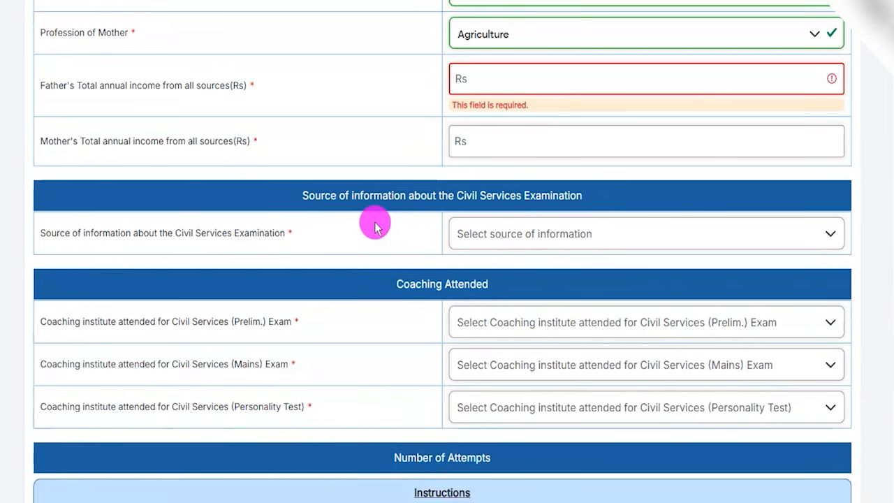
{"action": "left_click", "coordinate": [325, 199]}
{"action": "left_click", "coordinate": [516, 250]}
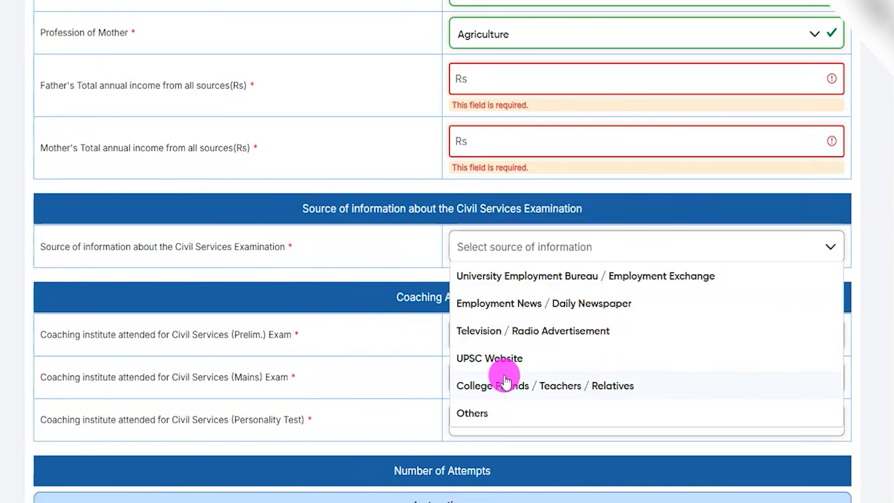
{"action": "left_click", "coordinate": [508, 311]}
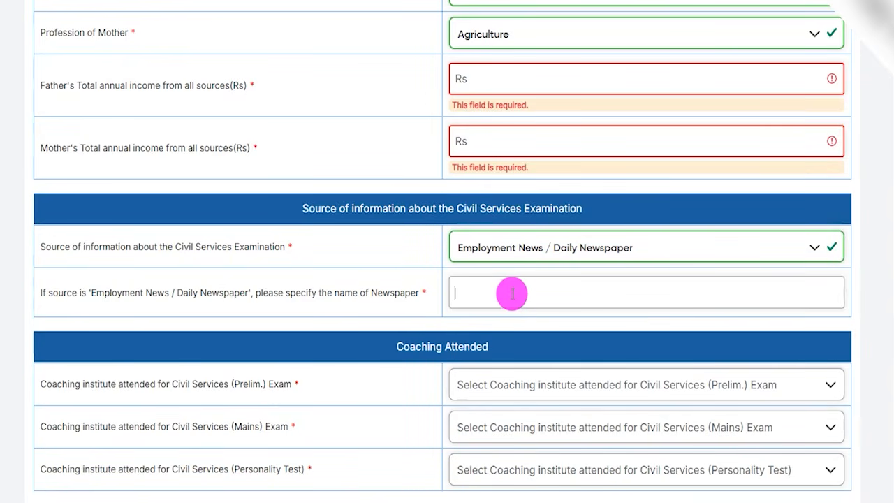
{"action": "scroll", "coordinate": [265, 350], "scroll_direction": "down", "scroll_amount": 2}
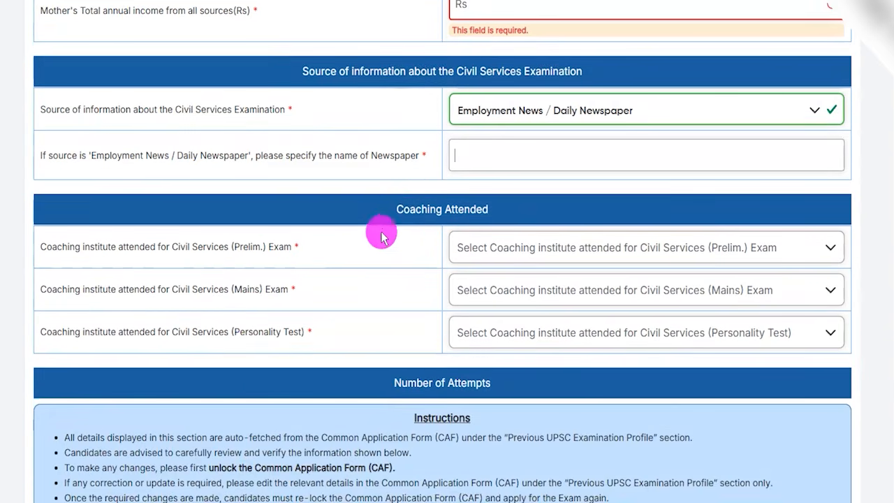
Step: Choose Private Coaching Centre as the coaching institute attended for the Civil Services (Prelim.) Exam
{"action": "left_click_drag", "start_coordinate": [401, 208], "coordinate": [467, 222]}
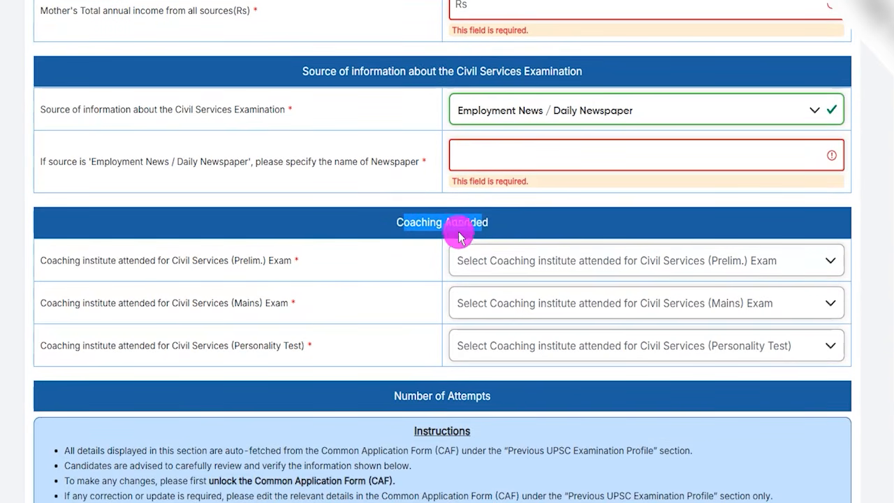
{"action": "scroll", "coordinate": [412, 290], "scroll_direction": "down", "scroll_amount": 1}
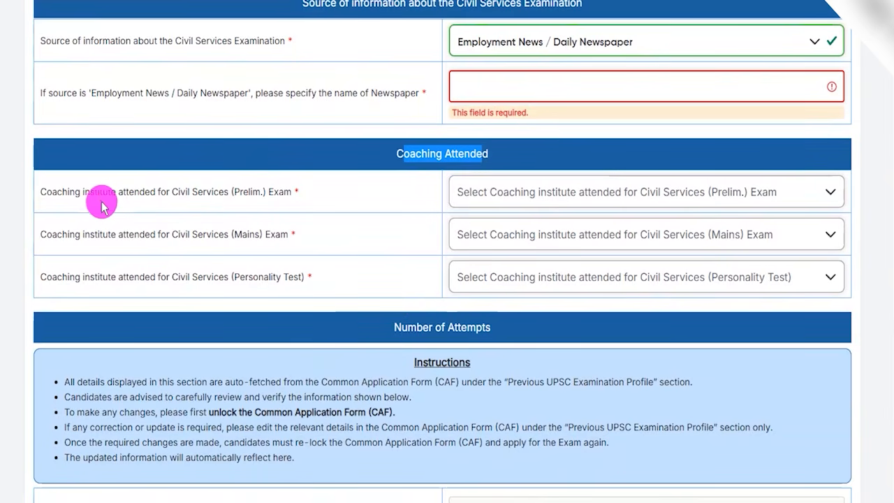
{"action": "left_click_drag", "start_coordinate": [90, 192], "coordinate": [261, 191]}
{"action": "left_click", "coordinate": [489, 192]}
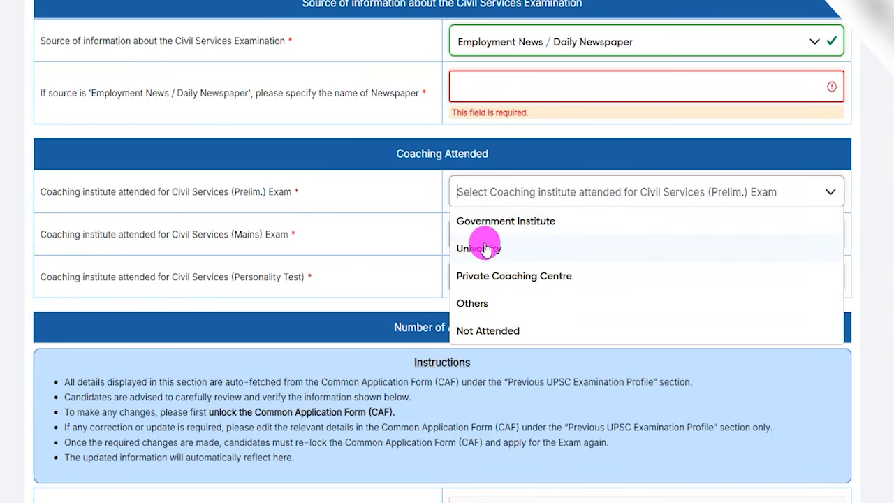
{"action": "left_click", "coordinate": [547, 278]}
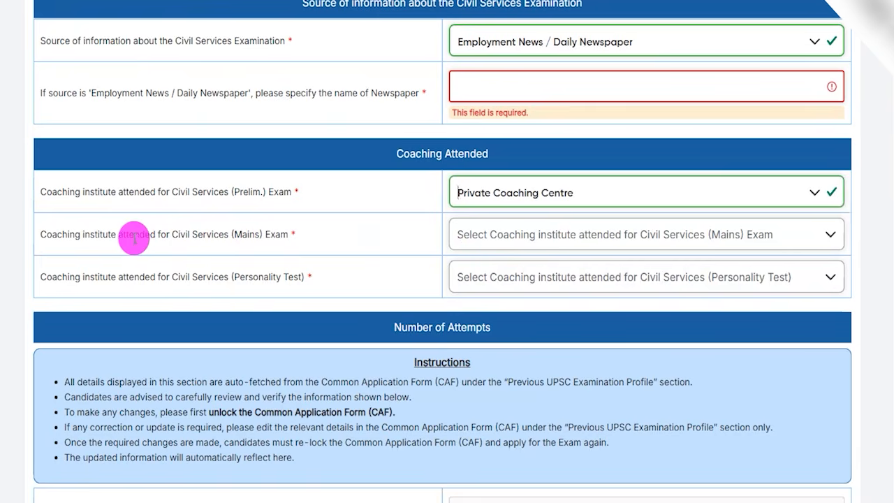
Step: Choose Private Coaching Centre as the coaching institute attended for the Civil Services (Mains) Exam
{"action": "left_click_drag", "start_coordinate": [119, 236], "coordinate": [270, 237]}
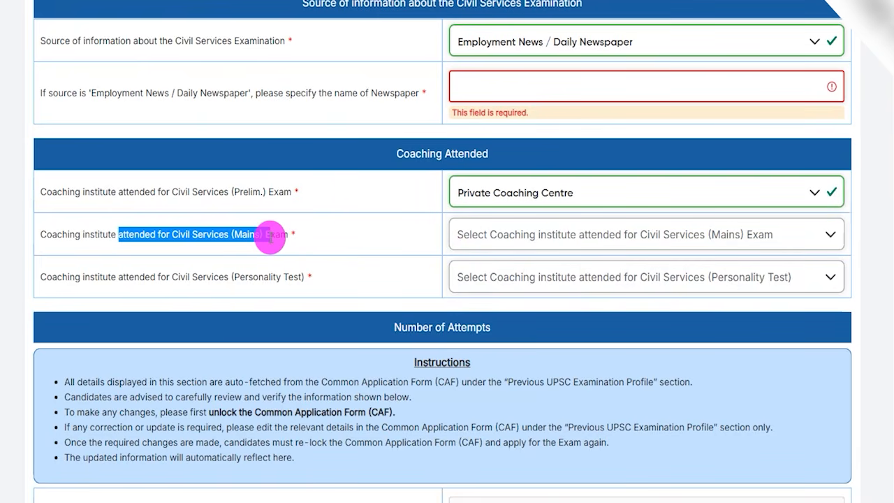
{"action": "left_click_drag", "start_coordinate": [230, 191], "coordinate": [334, 192]}
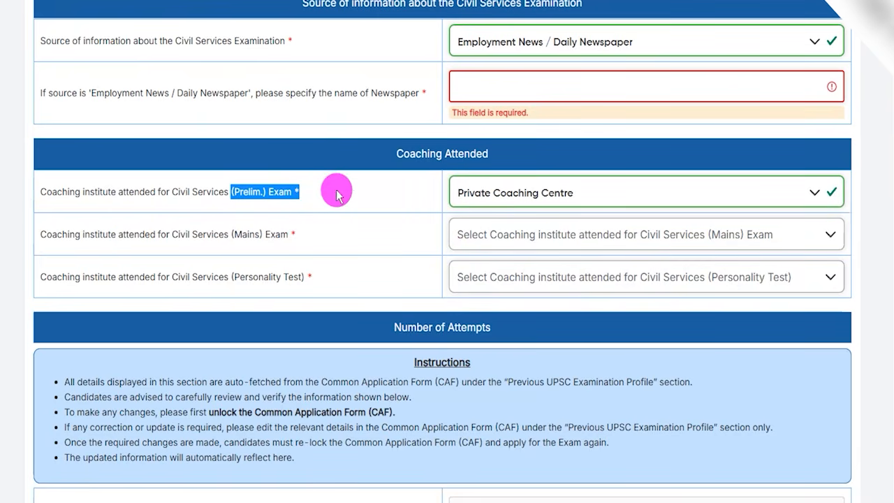
{"action": "left_click_drag", "start_coordinate": [172, 190], "coordinate": [270, 193]}
{"action": "left_click", "coordinate": [482, 193]}
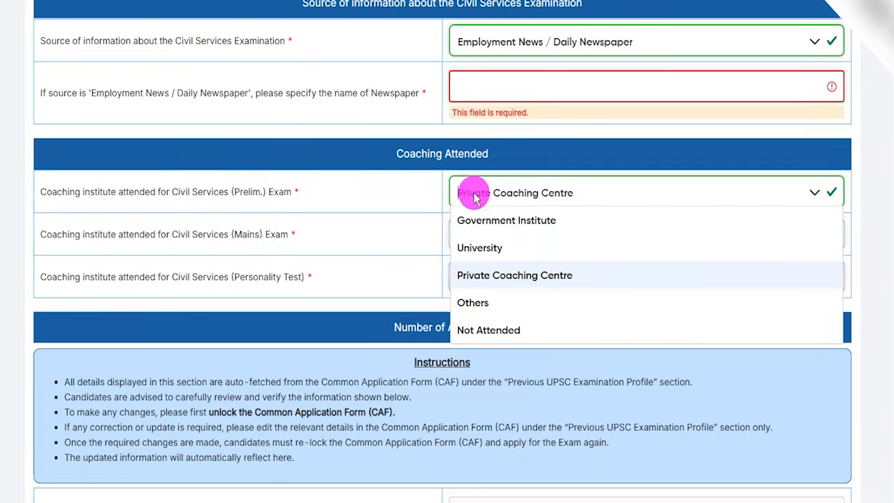
{"action": "left_click", "coordinate": [181, 236]}
{"action": "left_click_drag", "start_coordinate": [128, 231], "coordinate": [212, 232]}
{"action": "left_click", "coordinate": [512, 235]}
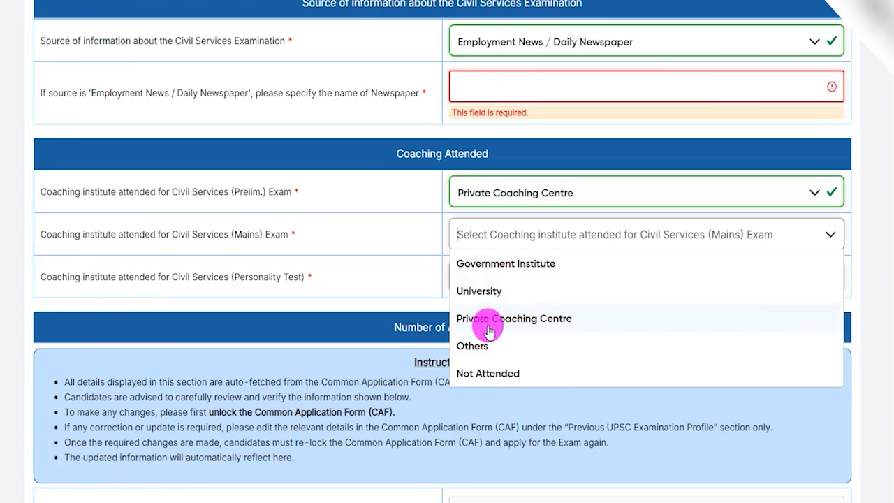
{"action": "left_click", "coordinate": [514, 319]}
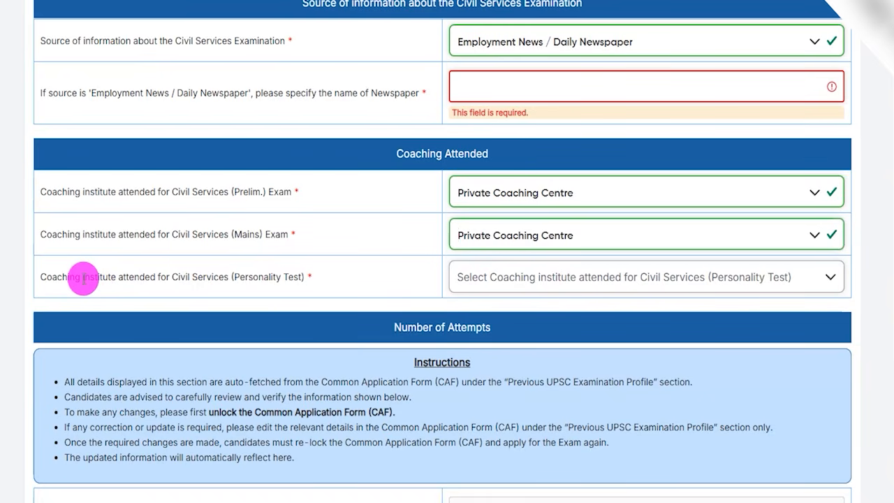
Step: Choose Private Coaching Centre as the coaching institute attended for the Civil Services (Personality Test)
{"action": "left_click_drag", "start_coordinate": [235, 276], "coordinate": [287, 277]}
{"action": "left_click", "coordinate": [456, 279]}
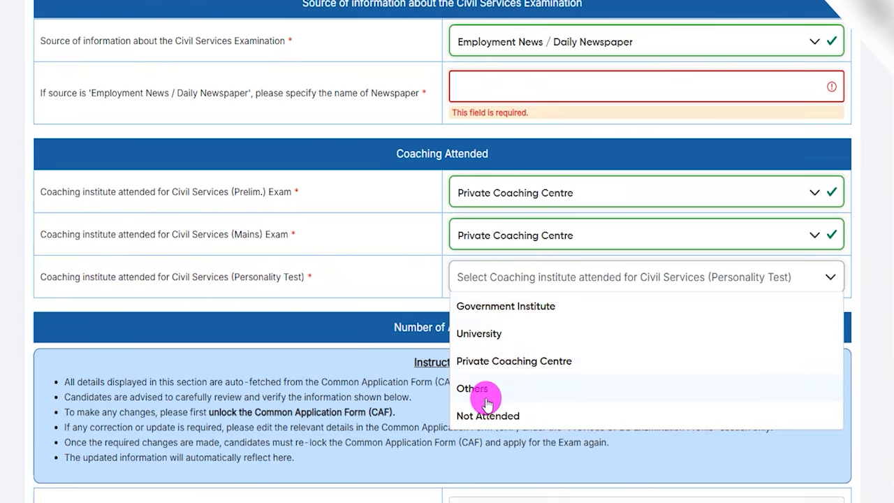
{"action": "left_click", "coordinate": [494, 361]}
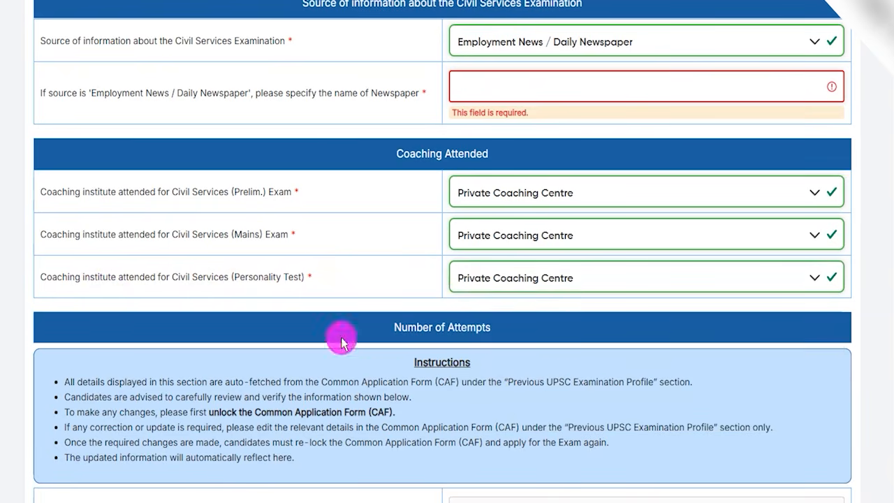
Step: Examine the attempts made and times qualified entries for the Civil Services (Preliminary) Examination under Number of Attempts
{"action": "scroll", "coordinate": [340, 335], "scroll_direction": "down", "scroll_amount": 2}
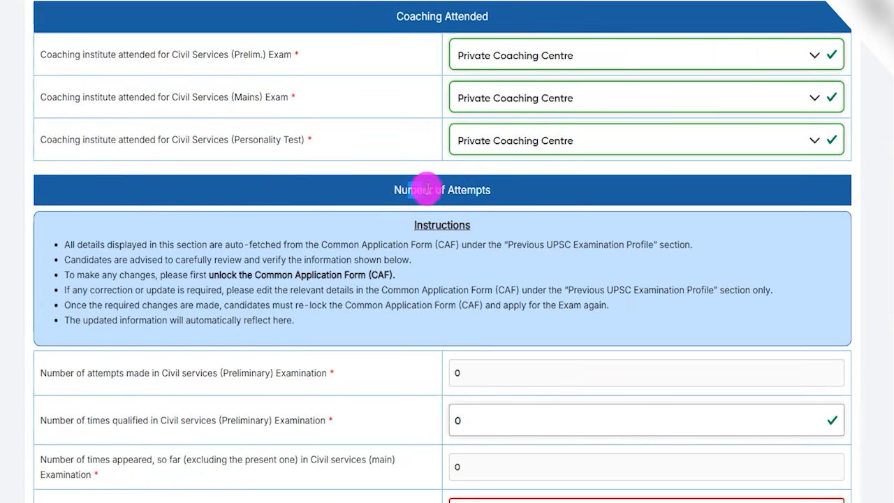
{"action": "scroll", "coordinate": [415, 237], "scroll_direction": "down", "scroll_amount": 3}
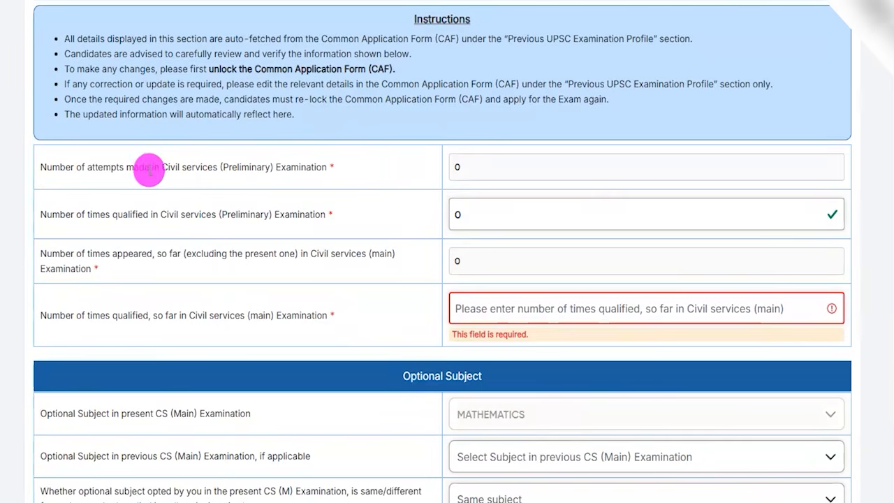
{"action": "left_click_drag", "start_coordinate": [103, 167], "coordinate": [288, 168]}
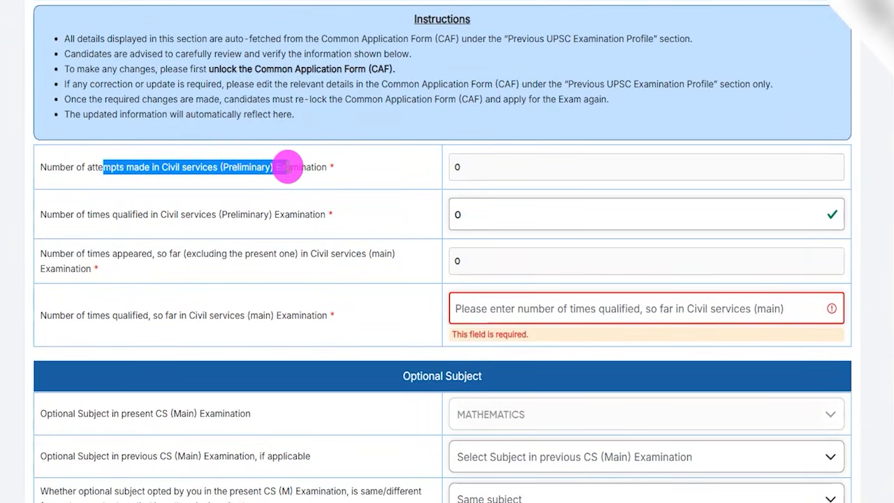
{"action": "left_click", "coordinate": [463, 167]}
{"action": "left_click_drag", "start_coordinate": [454, 168], "coordinate": [472, 176]}
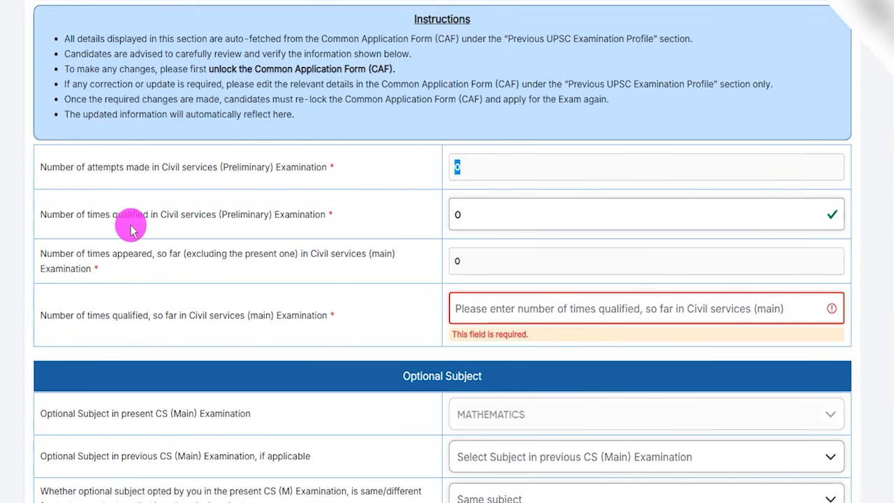
{"action": "left_click_drag", "start_coordinate": [79, 214], "coordinate": [274, 210]}
{"action": "left_click_drag", "start_coordinate": [175, 165], "coordinate": [312, 168]}
{"action": "left_click", "coordinate": [468, 170]}
{"action": "double_click", "coordinate": [457, 167]}
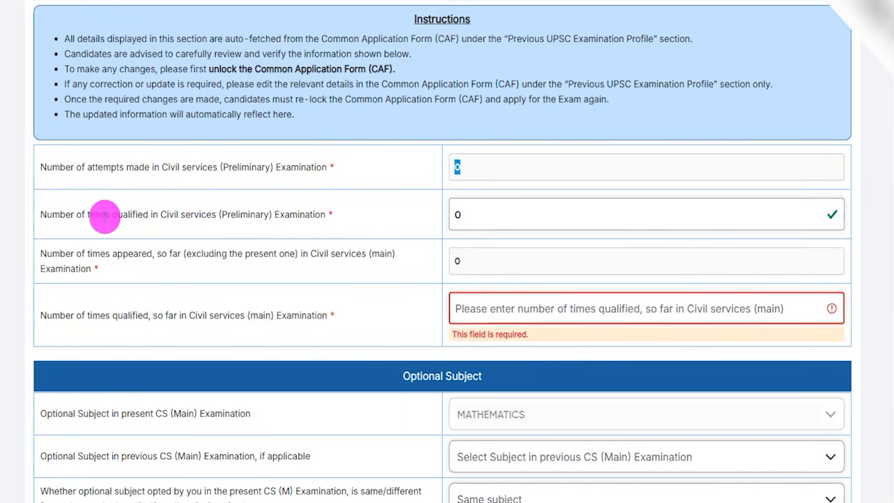
{"action": "left_click_drag", "start_coordinate": [72, 216], "coordinate": [447, 217]}
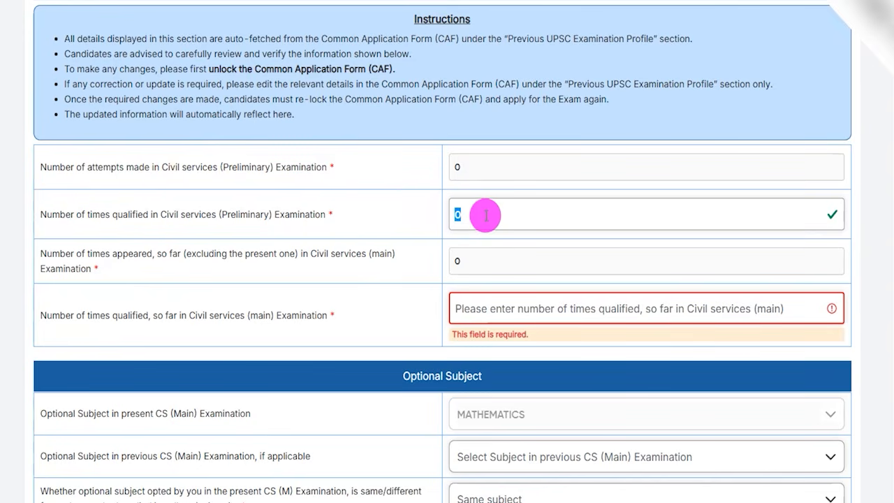
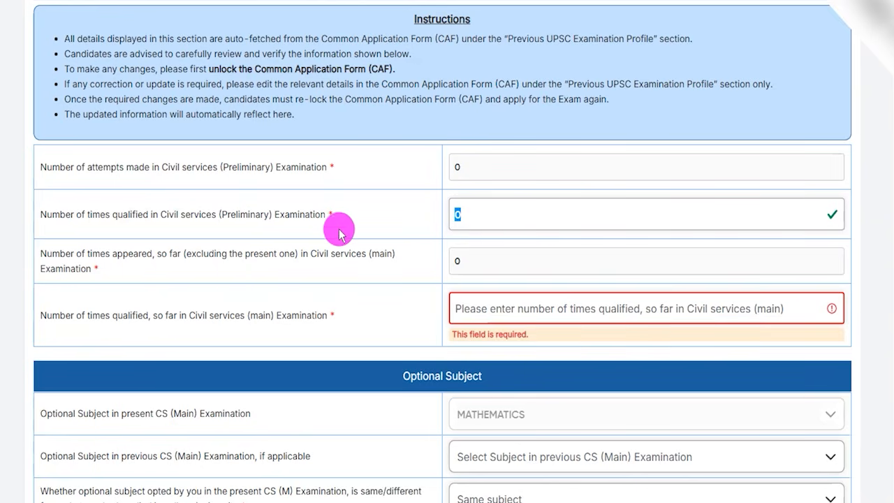
Step: Enter 0 as the number of times qualified so far in the Civil Services (Main) Examination
{"action": "left_click_drag", "start_coordinate": [123, 254], "coordinate": [317, 255]}
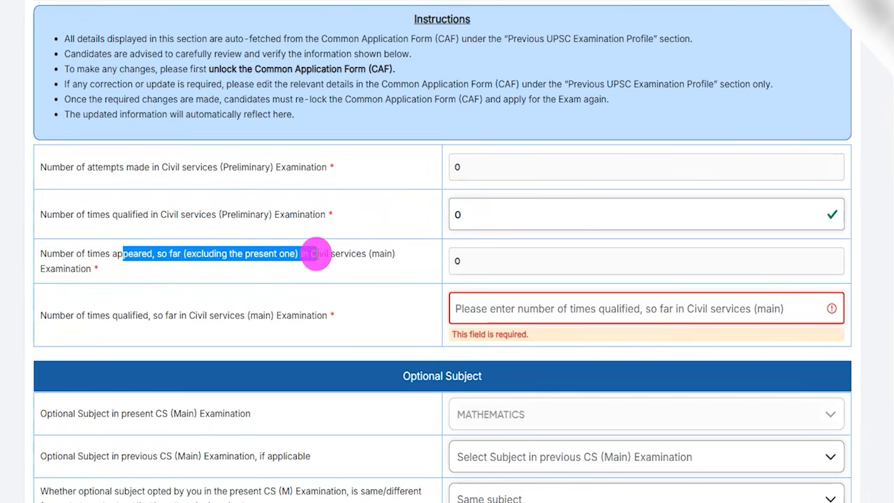
{"action": "double_click", "coordinate": [463, 261]}
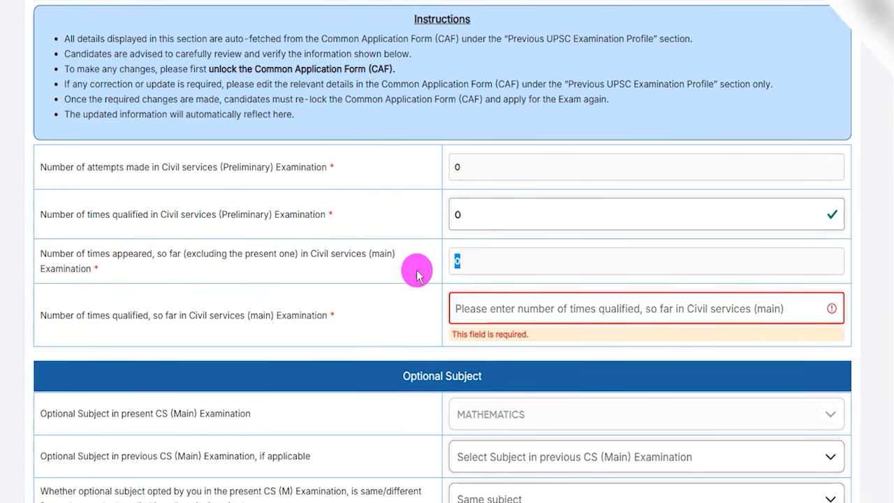
{"action": "left_click_drag", "start_coordinate": [114, 315], "coordinate": [250, 315]}
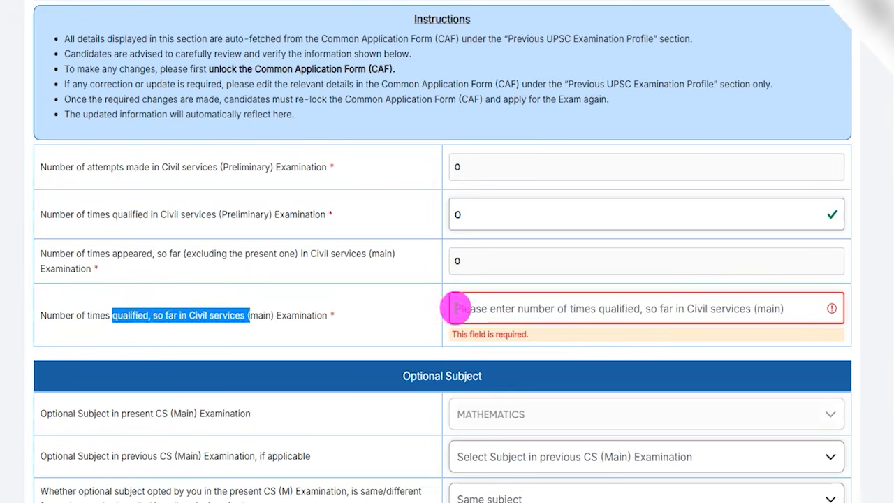
{"action": "left_click", "coordinate": [450, 308]}
{"action": "type", "text": "0"}
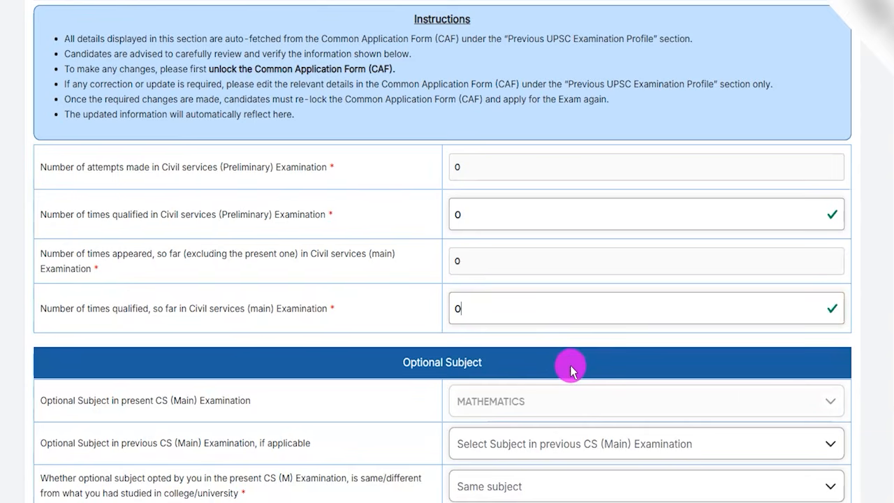
Step: Choose BOTANY as the optional subject in the previous CS (Main) Examination
{"action": "scroll", "coordinate": [425, 296], "scroll_direction": "down", "scroll_amount": 1}
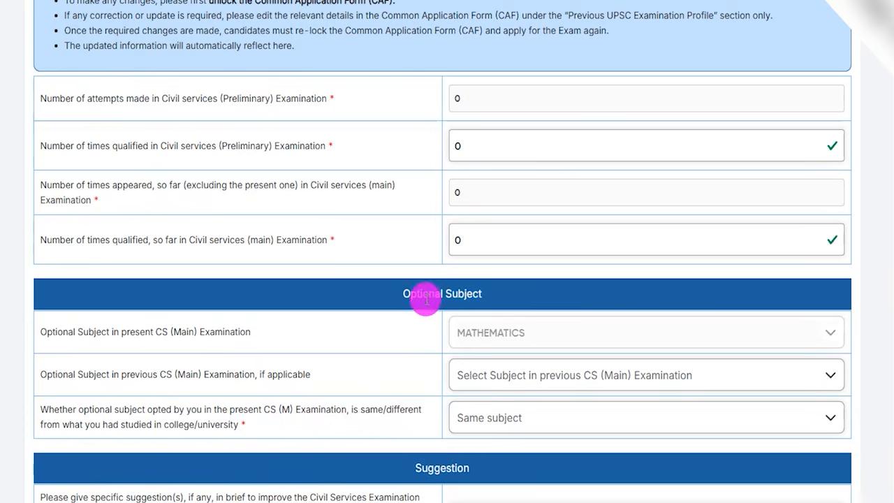
{"action": "left_click_drag", "start_coordinate": [413, 295], "coordinate": [473, 295]}
{"action": "scroll", "coordinate": [328, 307], "scroll_direction": "down", "scroll_amount": 2}
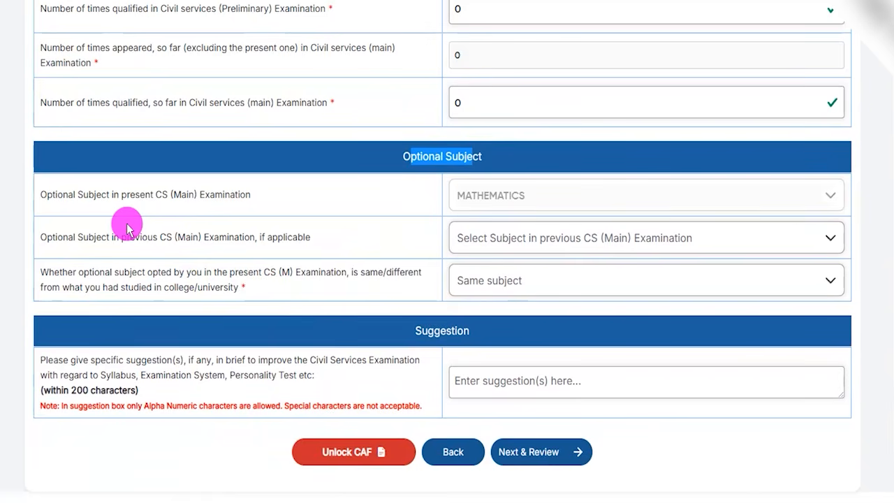
{"action": "left_click_drag", "start_coordinate": [107, 195], "coordinate": [200, 194]}
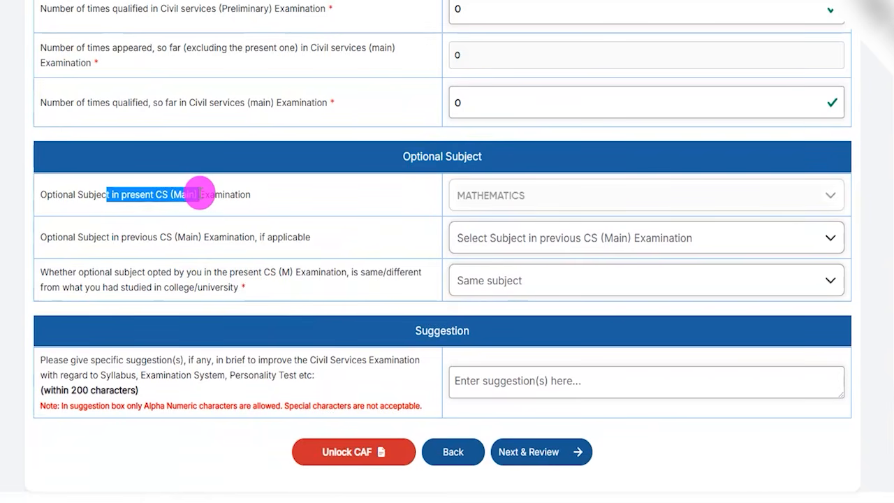
{"action": "left_click", "coordinate": [513, 196]}
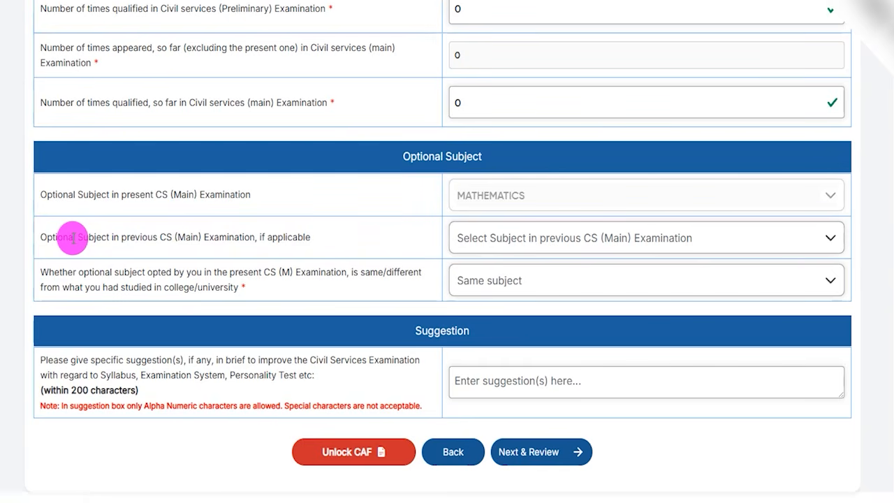
{"action": "left_click_drag", "start_coordinate": [74, 237], "coordinate": [171, 238]}
{"action": "left_click", "coordinate": [508, 238]}
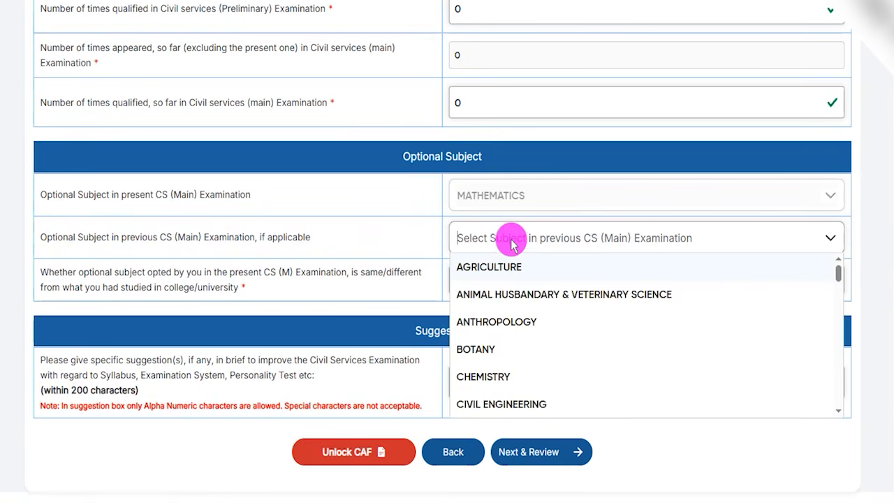
{"action": "left_click", "coordinate": [481, 349]}
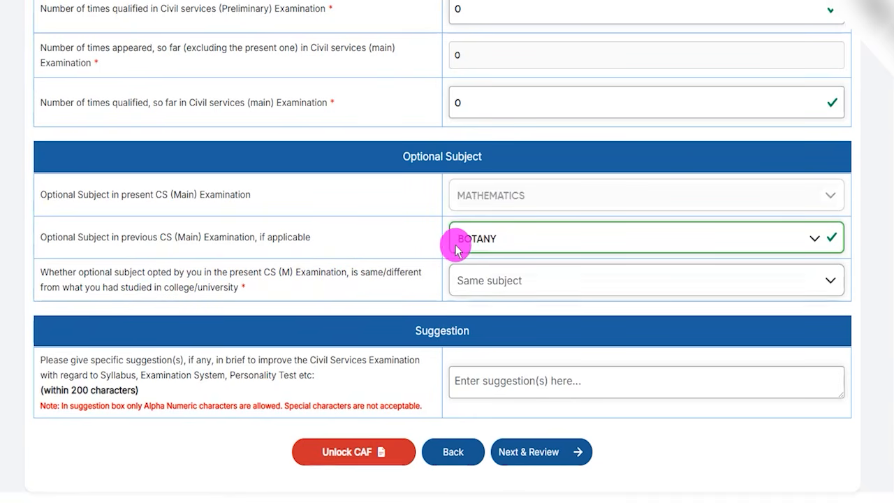
Step: Mark the present optional as DIFFERENT SUBJECT from the one studied at college, and view the reasons offered for choosing a different subject
{"action": "left_click", "coordinate": [476, 281]}
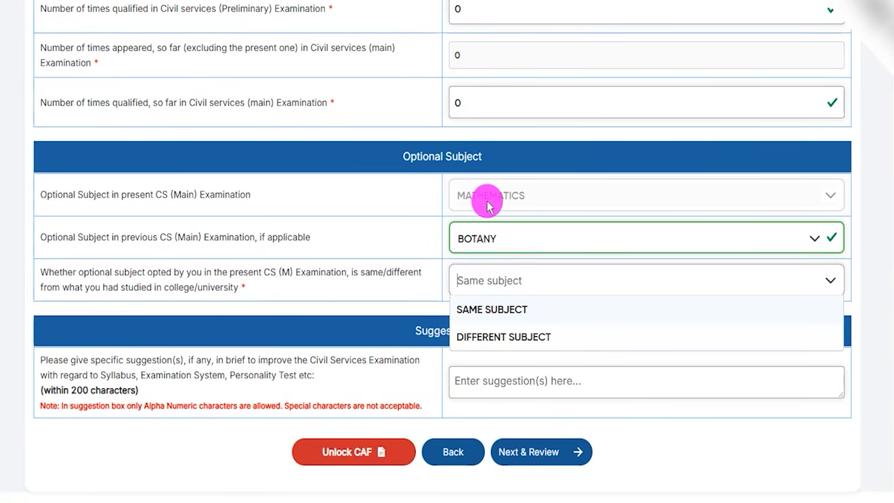
{"action": "left_click", "coordinate": [517, 336]}
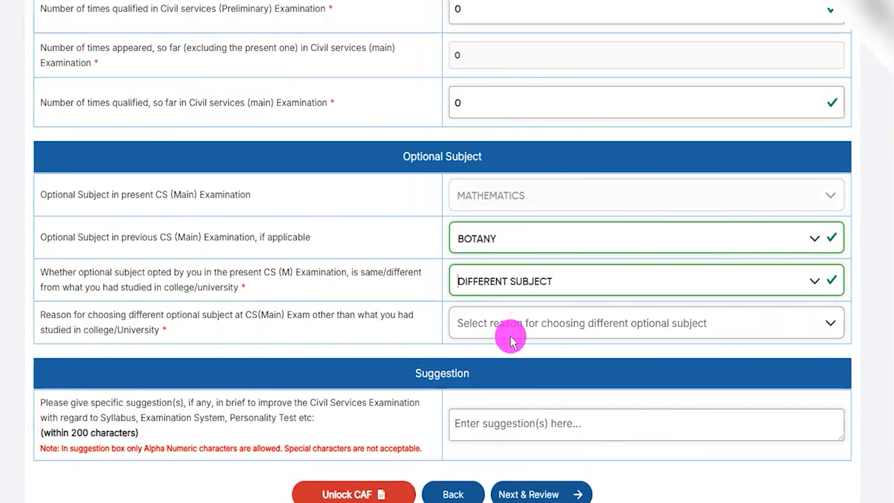
{"action": "left_click_drag", "start_coordinate": [65, 315], "coordinate": [302, 314]}
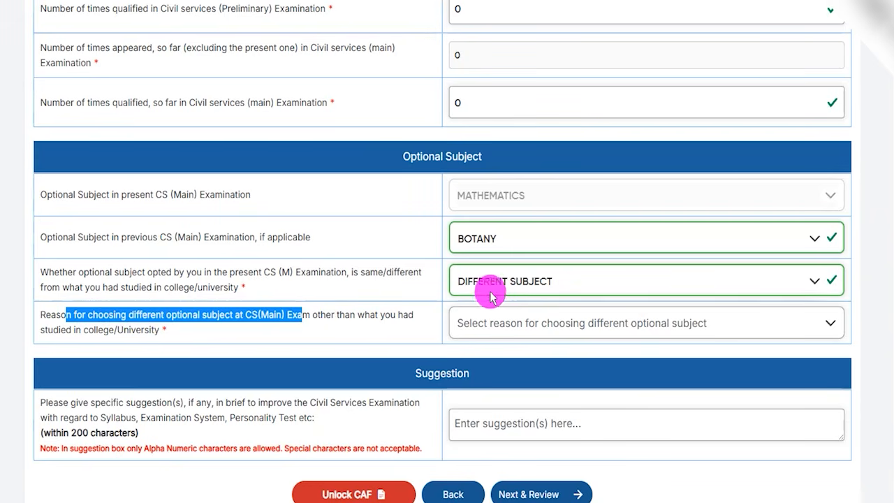
{"action": "left_click", "coordinate": [508, 325]}
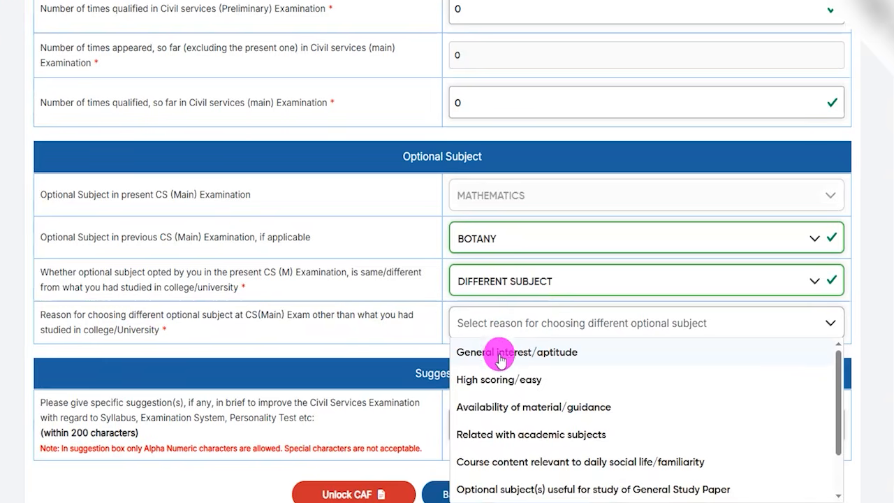
{"action": "scroll", "coordinate": [156, 293], "scroll_direction": "down", "scroll_amount": 2}
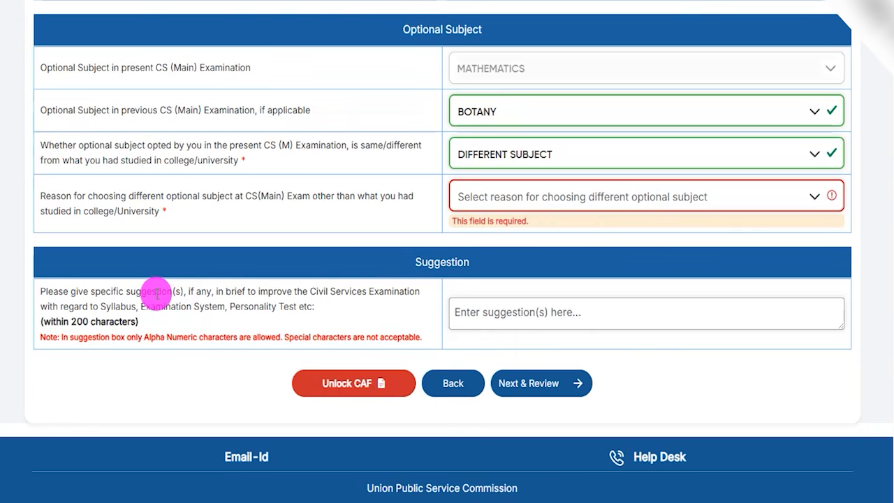
Step: Examine the Suggestion question about improving the Civil Services Examination, including its character limit
{"action": "left_click_drag", "start_coordinate": [324, 292], "coordinate": [351, 293]}
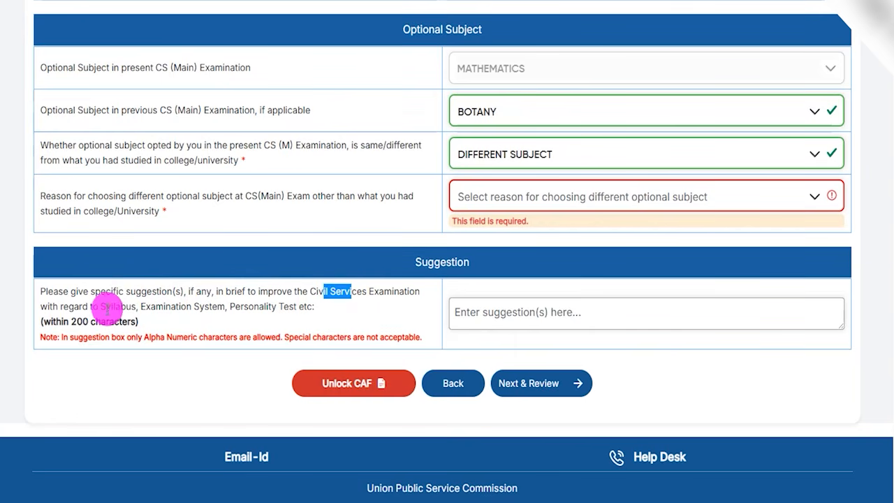
{"action": "left_click", "coordinate": [116, 307]}
{"action": "left_click_drag", "start_coordinate": [164, 308], "coordinate": [290, 309]}
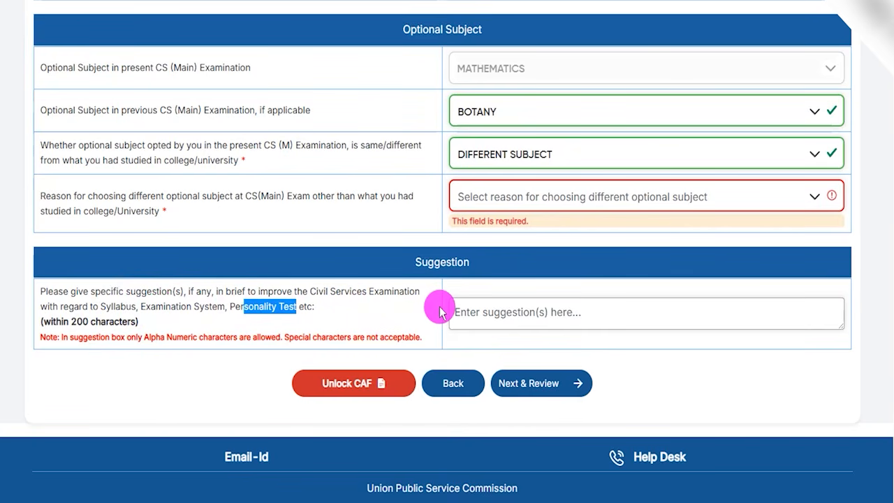
{"action": "left_click_drag", "start_coordinate": [77, 322], "coordinate": [114, 322]}
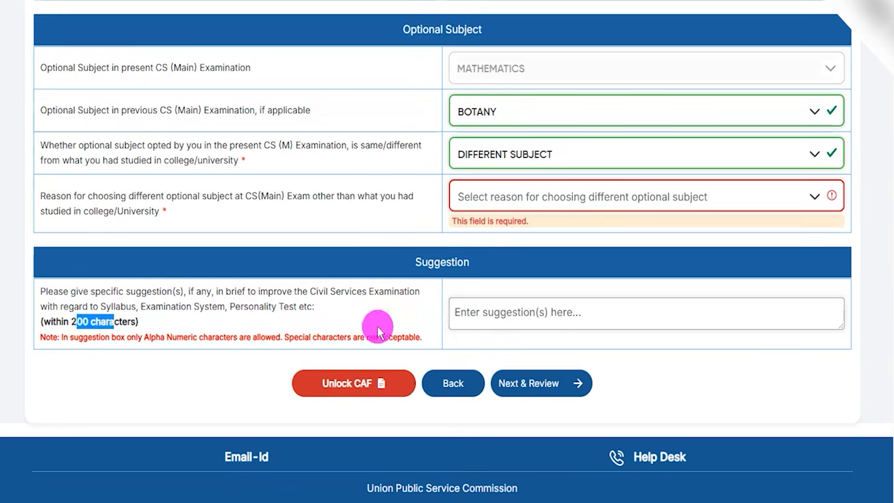
{"action": "left_click", "coordinate": [507, 312]}
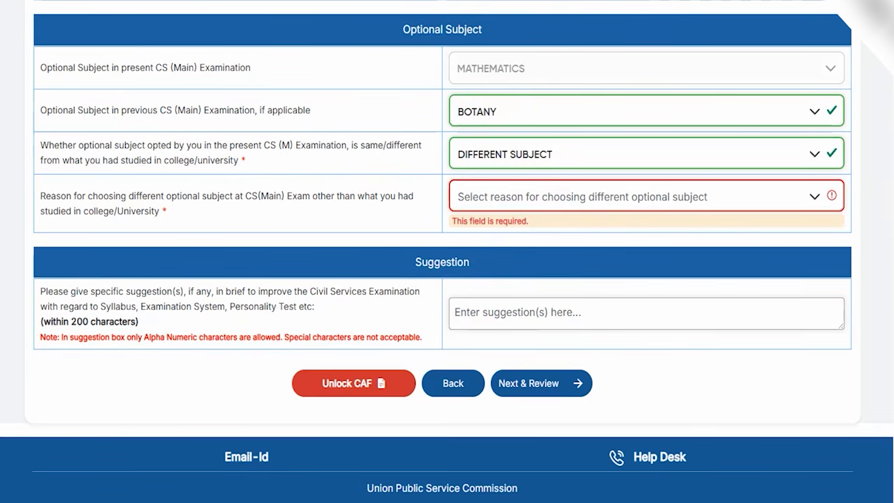
{"action": "left_click_drag", "start_coordinate": [772, 369], "coordinate": [585, 379]}
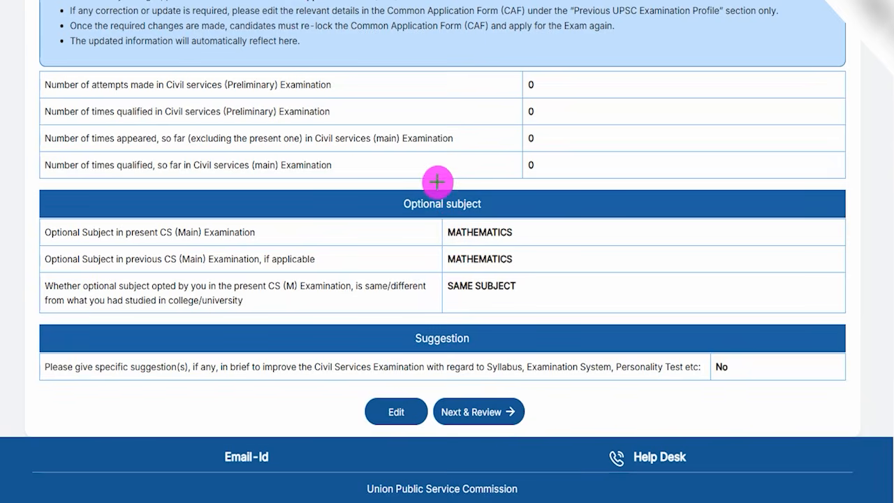
Step: Check the examination attempts, Optional subject and Suggestion answers on the questionnaire's review page
{"action": "left_click_drag", "start_coordinate": [425, 94], "coordinate": [443, 67]}
{"action": "left_click_drag", "start_coordinate": [446, 114], "coordinate": [473, 95]}
{"action": "left_click_drag", "start_coordinate": [464, 137], "coordinate": [479, 114]}
{"action": "left_click_drag", "start_coordinate": [446, 162], "coordinate": [464, 153]}
{"action": "left_click_drag", "start_coordinate": [522, 234], "coordinate": [538, 221]}
{"action": "left_click_drag", "start_coordinate": [524, 252], "coordinate": [537, 242]}
{"action": "left_click_drag", "start_coordinate": [527, 283], "coordinate": [556, 263]}
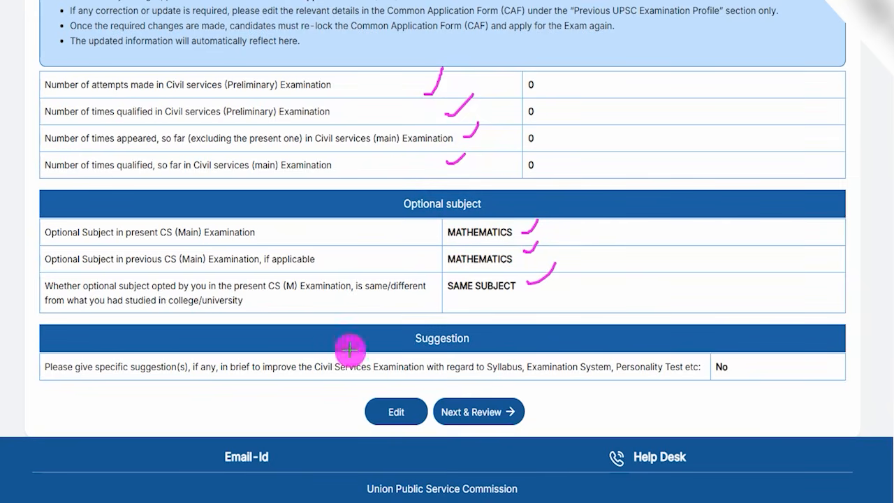
{"action": "left_click_drag", "start_coordinate": [200, 406], "coordinate": [352, 413]}
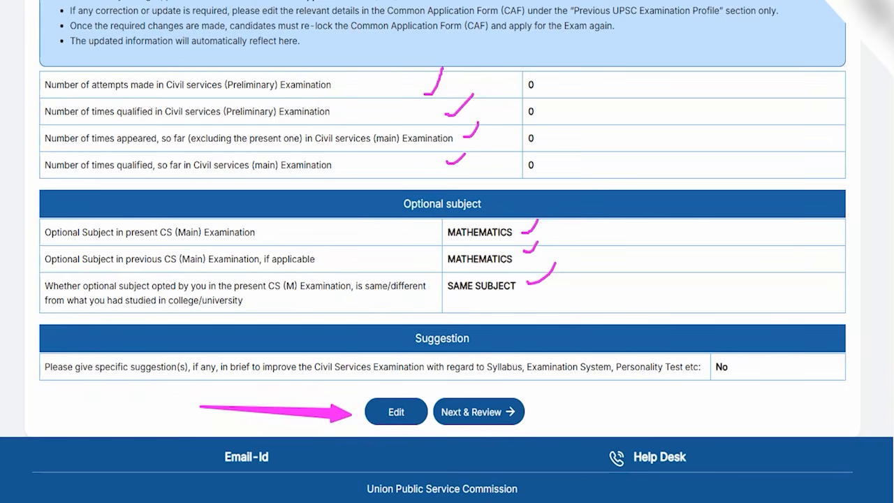
Step: Submit the reviewed Socio-Economic Questionnaire details and confirm the submission
{"action": "left_click_drag", "start_coordinate": [688, 403], "coordinate": [517, 404]}
{"action": "left_click", "coordinate": [516, 409]}
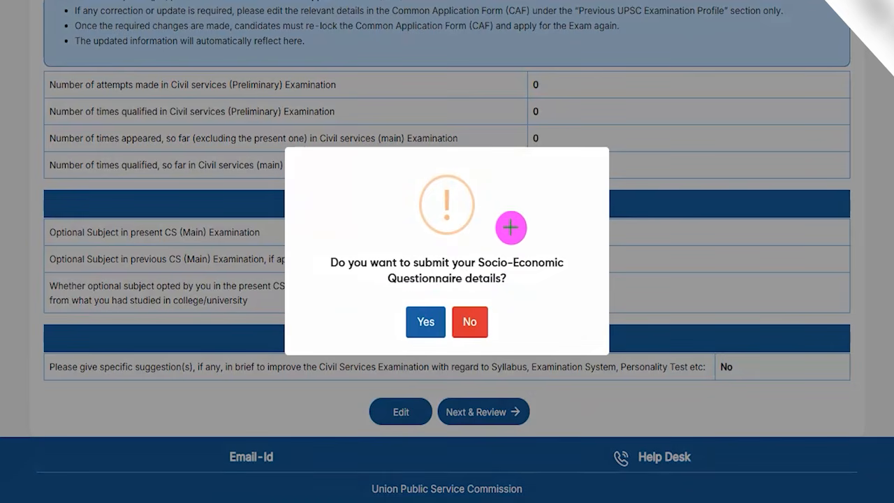
{"action": "left_click_drag", "start_coordinate": [498, 214], "coordinate": [518, 176]}
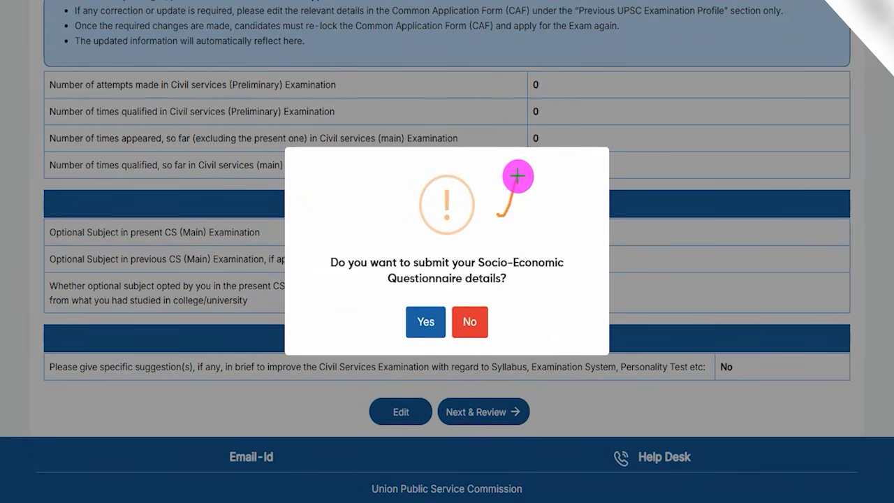
{"action": "left_click_drag", "start_coordinate": [517, 277], "coordinate": [542, 239]}
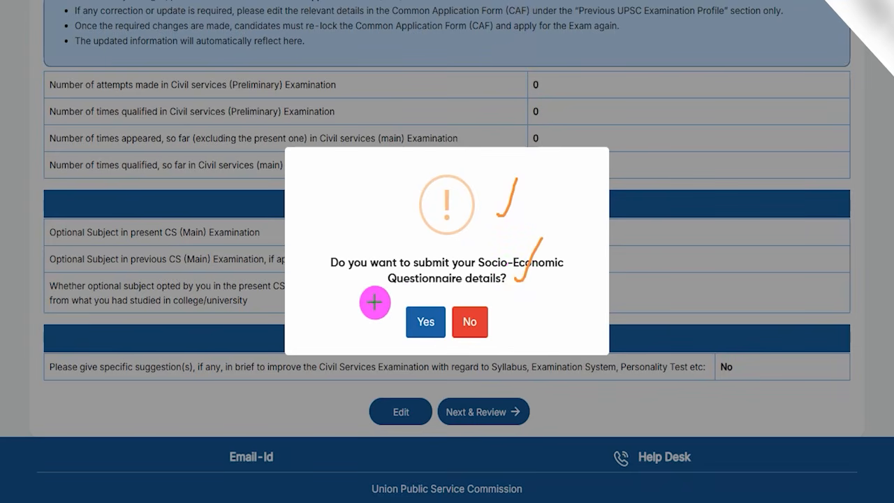
{"action": "left_click_drag", "start_coordinate": [302, 284], "coordinate": [367, 309]}
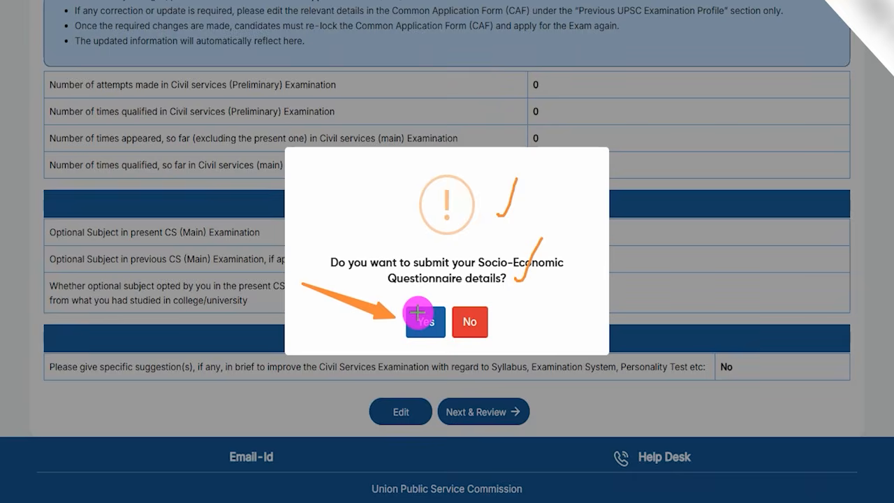
{"action": "left_click", "coordinate": [422, 320]}
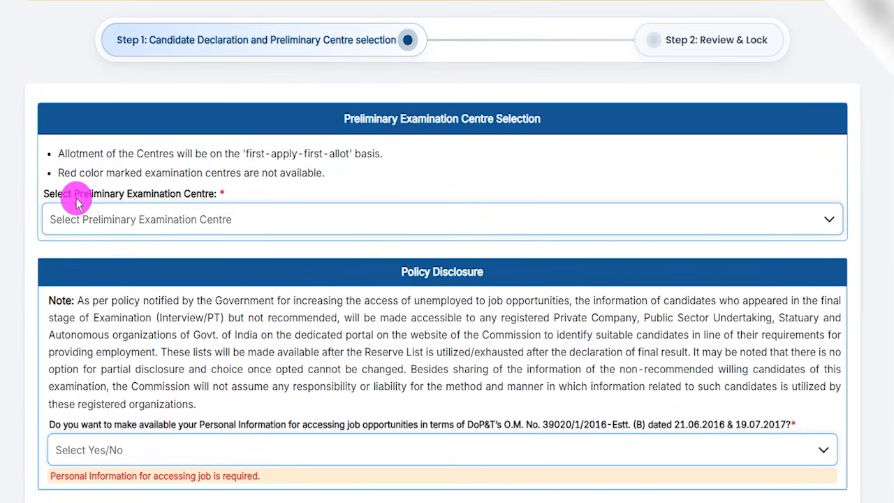
Step: Choose Agra as the Preliminary Examination Centre
{"action": "left_click_drag", "start_coordinate": [75, 196], "coordinate": [179, 198]}
{"action": "left_click", "coordinate": [174, 218]}
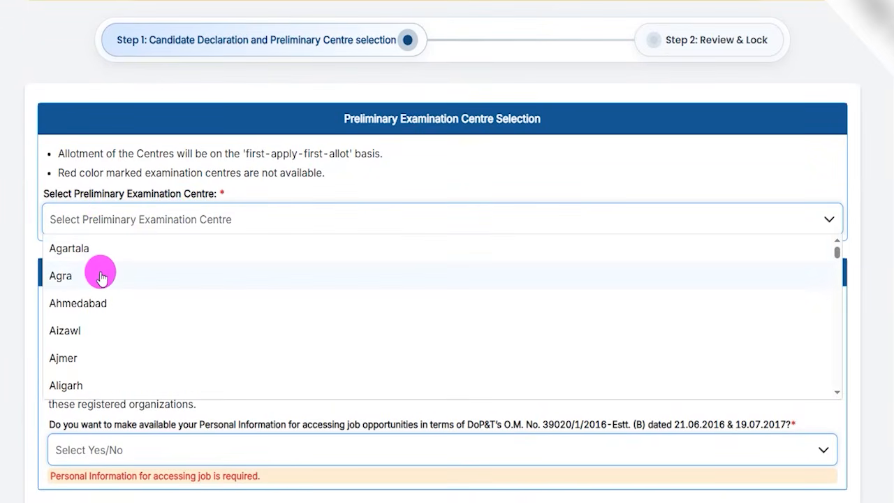
{"action": "left_click", "coordinate": [65, 275]}
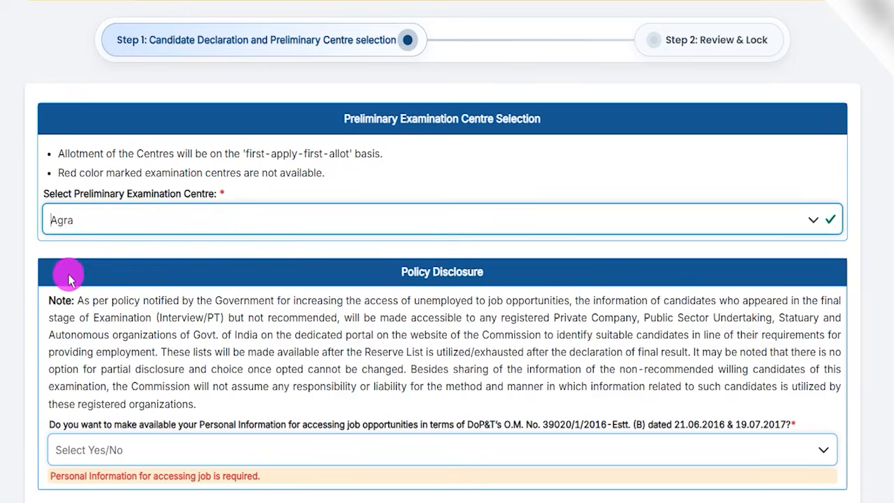
Step: Answer Yes to making personal information available for accessing job opportunities under Policy Disclosure
{"action": "scroll", "coordinate": [349, 300], "scroll_direction": "down", "scroll_amount": 2}
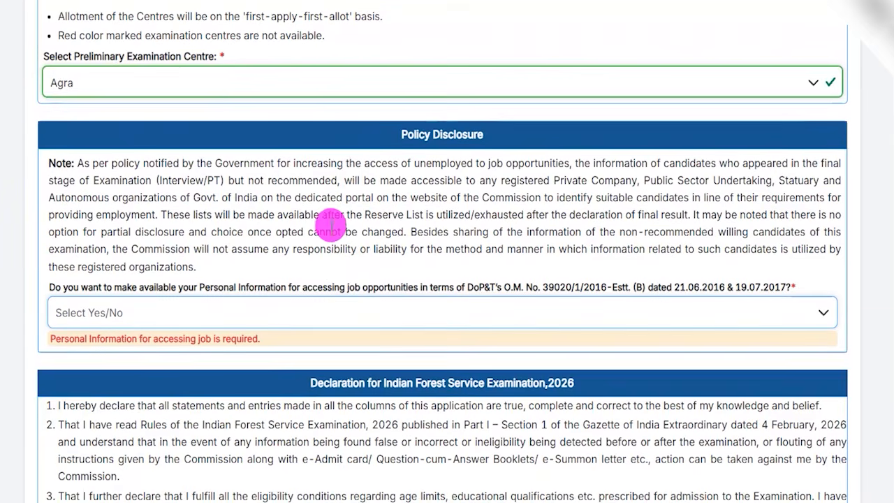
{"action": "scroll", "coordinate": [329, 227], "scroll_direction": "down", "scroll_amount": 2}
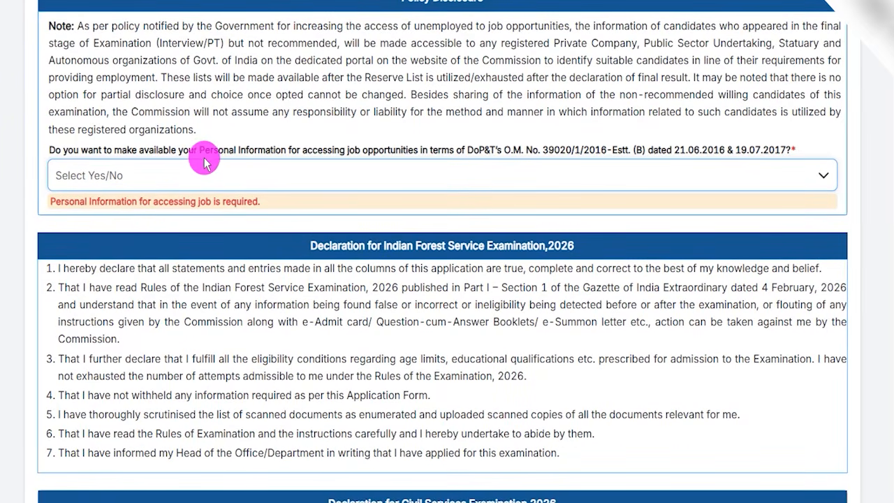
{"action": "left_click_drag", "start_coordinate": [200, 149], "coordinate": [259, 150]}
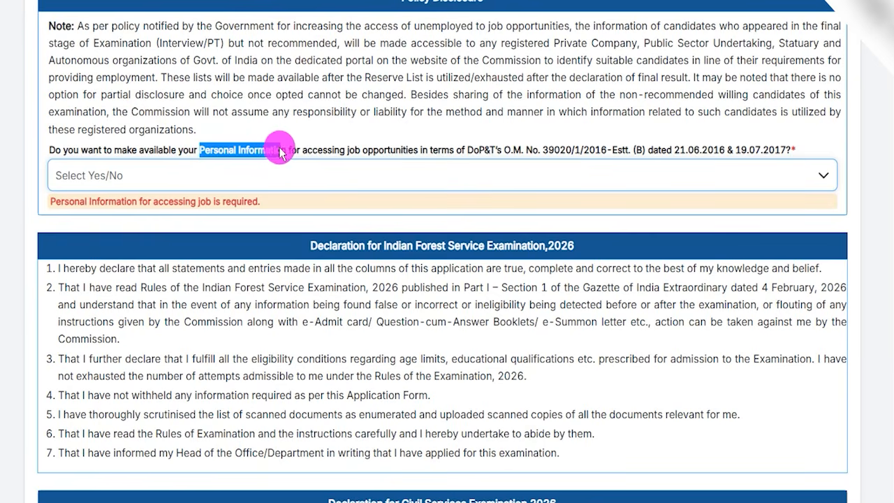
{"action": "left_click", "coordinate": [185, 175]}
{"action": "left_click", "coordinate": [83, 203]}
{"action": "left_click", "coordinate": [98, 176]}
{"action": "left_click", "coordinate": [74, 231]}
{"action": "left_click", "coordinate": [78, 186]}
{"action": "left_click", "coordinate": [73, 208]}
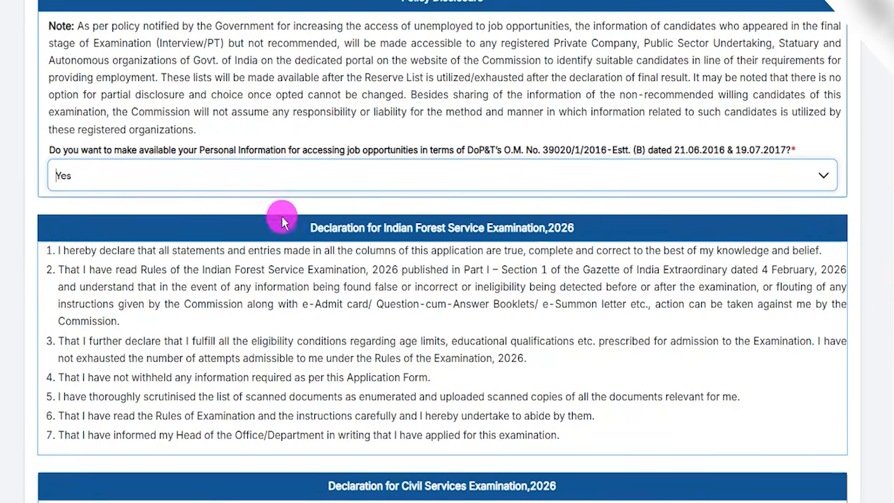
Step: Go through the Indian Forest Service and Civil Services Examination declarations and proceed to the Review & Lock stage
{"action": "scroll", "coordinate": [335, 273], "scroll_direction": "down", "scroll_amount": 5}
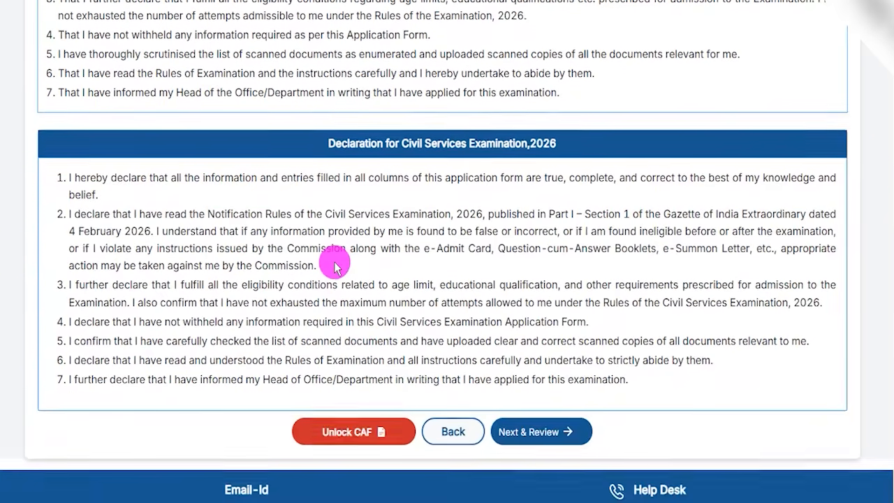
{"action": "scroll", "coordinate": [335, 265], "scroll_direction": "down", "scroll_amount": 1}
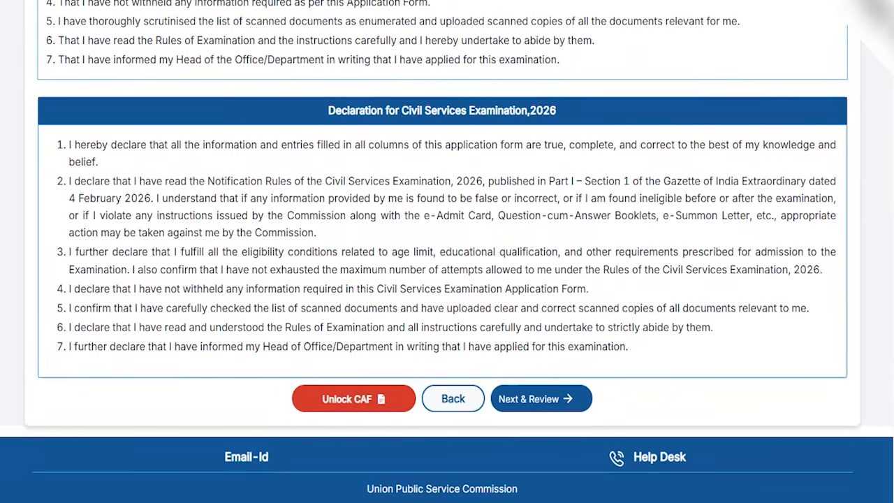
{"action": "left_click_drag", "start_coordinate": [688, 341], "coordinate": [590, 390]}
{"action": "left_click", "coordinate": [579, 393]}
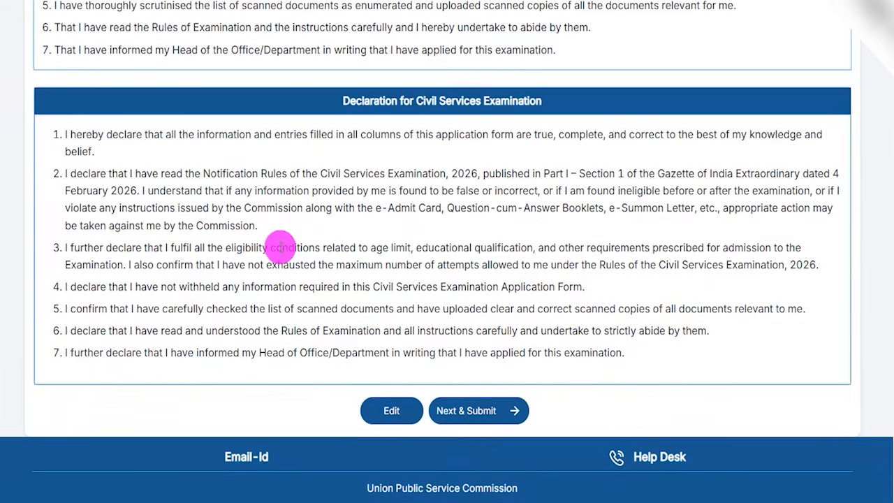
Step: Go over the Civil Services Examination declaration under review and proceed to submit it with the selected examination centre
{"action": "left_click_drag", "start_coordinate": [532, 56], "coordinate": [560, 27]}
{"action": "left_click_drag", "start_coordinate": [469, 174], "coordinate": [512, 119]}
{"action": "left_click_drag", "start_coordinate": [454, 291], "coordinate": [504, 241]}
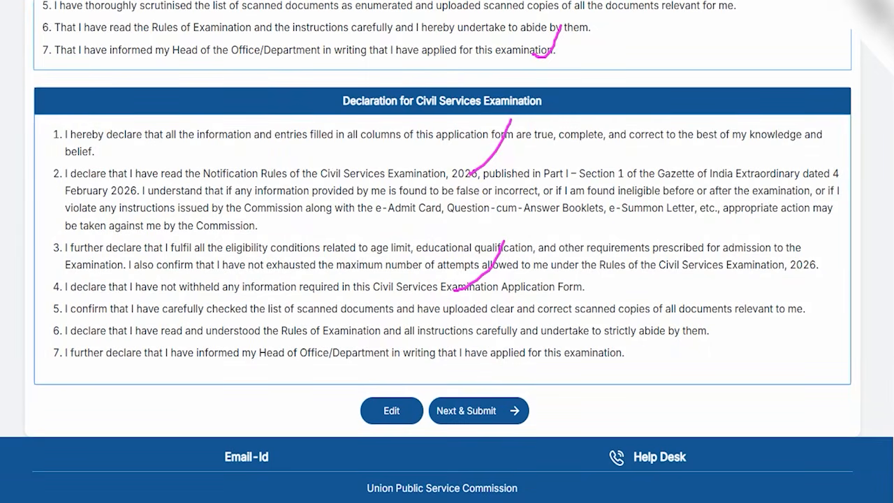
{"action": "left_click_drag", "start_coordinate": [210, 407], "coordinate": [363, 411]}
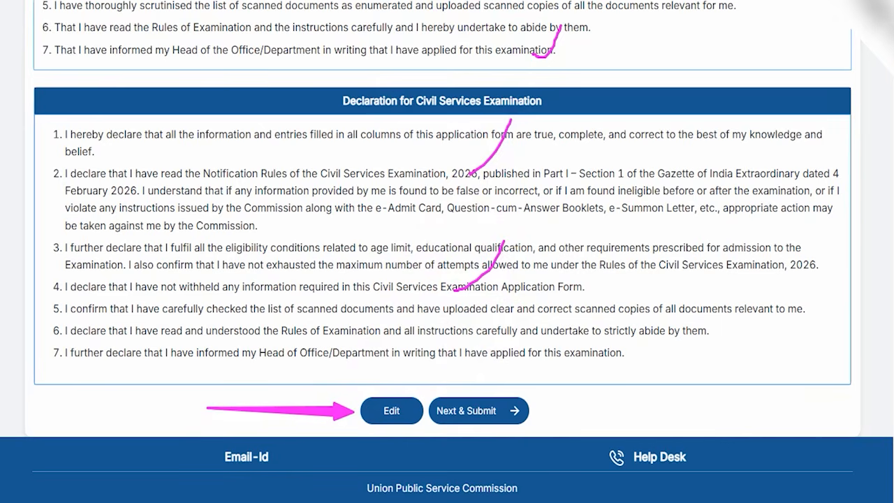
{"action": "mouse_move", "coordinate": [688, 392]}
{"action": "left_mouse_down"}
{"action": "mouse_move", "coordinate": [559, 409]}
{"action": "mouse_move", "coordinate": [522, 404]}
{"action": "left_mouse_up"}
{"action": "left_click", "coordinate": [518, 403]}
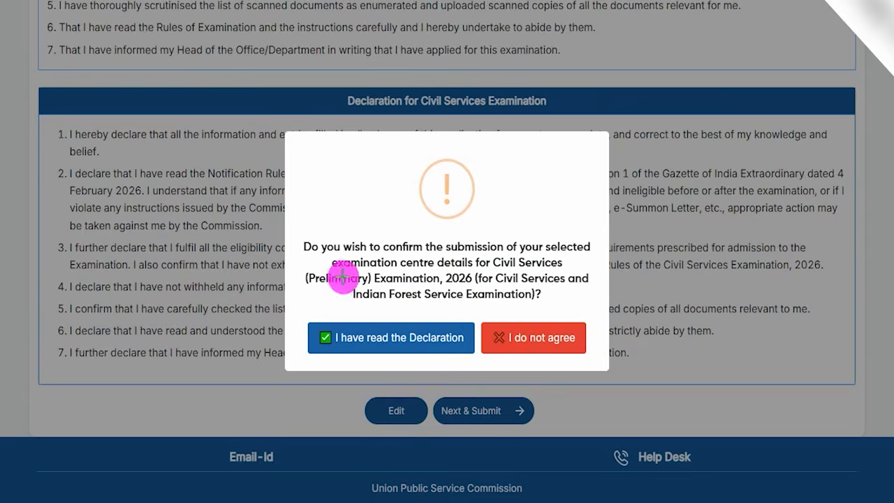
Step: Confirm the examination centre submission by stating that the declaration has been read, and acknowledge the successful application submission
{"action": "left_click_drag", "start_coordinate": [483, 194], "coordinate": [513, 159]}
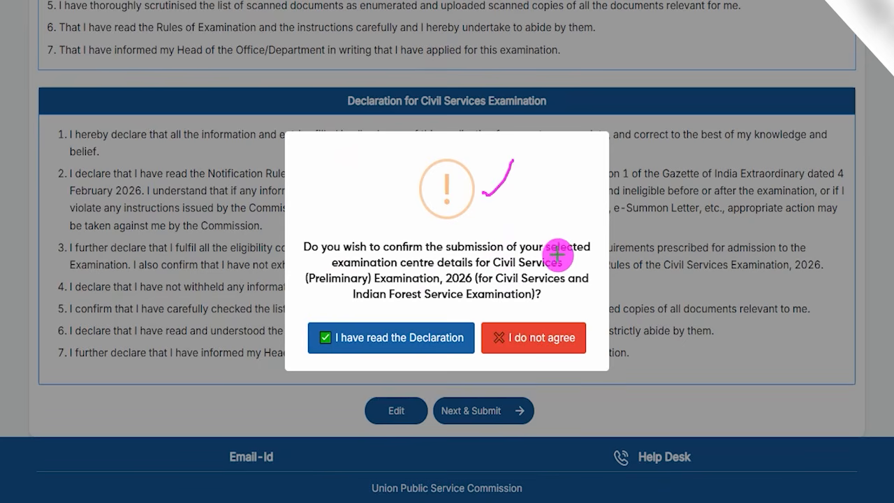
{"action": "left_click_drag", "start_coordinate": [561, 260], "coordinate": [583, 227]}
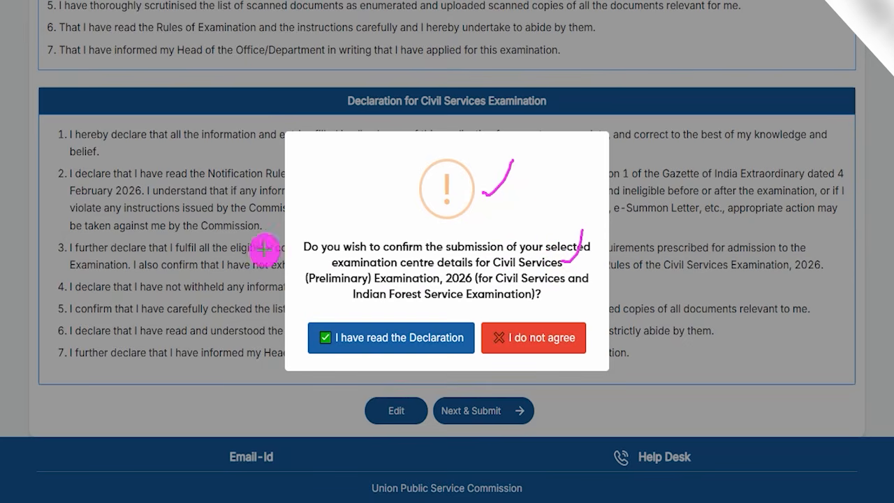
{"action": "mouse_move", "coordinate": [224, 191]}
{"action": "left_mouse_down"}
{"action": "mouse_move", "coordinate": [312, 271]}
{"action": "mouse_move", "coordinate": [353, 323]}
{"action": "left_mouse_up"}
{"action": "left_click", "coordinate": [352, 324]}
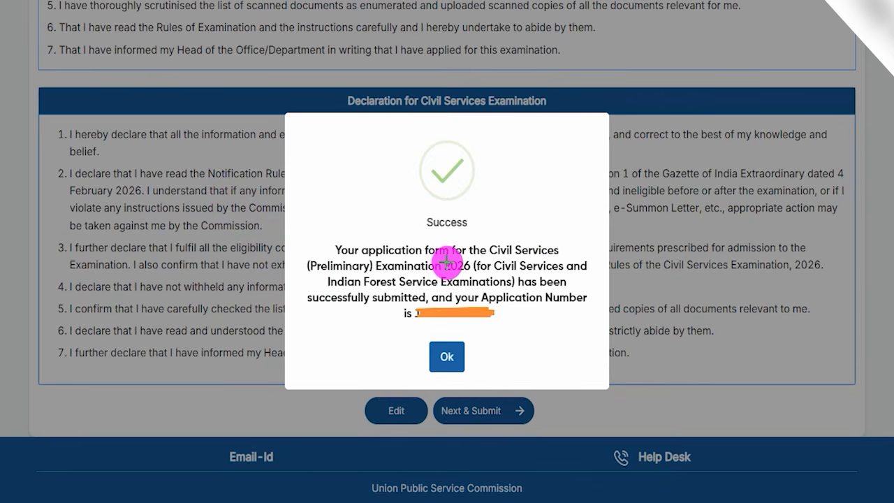
{"action": "left_click_drag", "start_coordinate": [451, 260], "coordinate": [488, 227]}
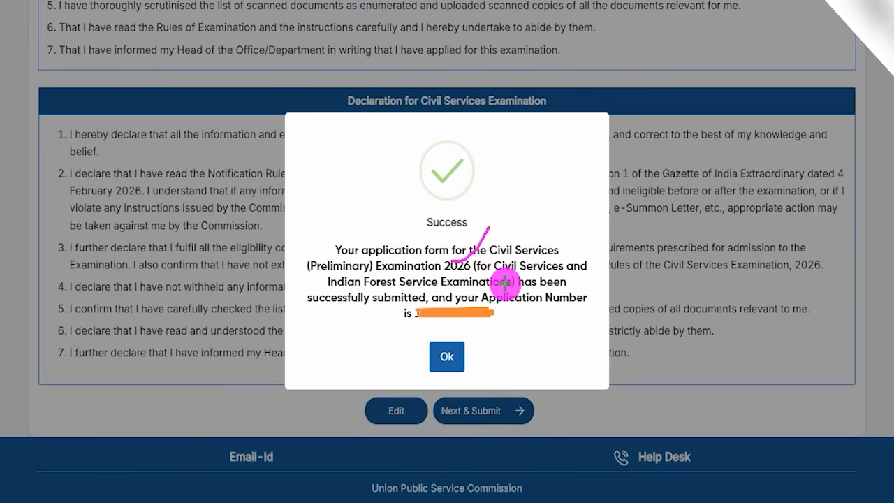
{"action": "left_click_drag", "start_coordinate": [505, 282], "coordinate": [532, 230]}
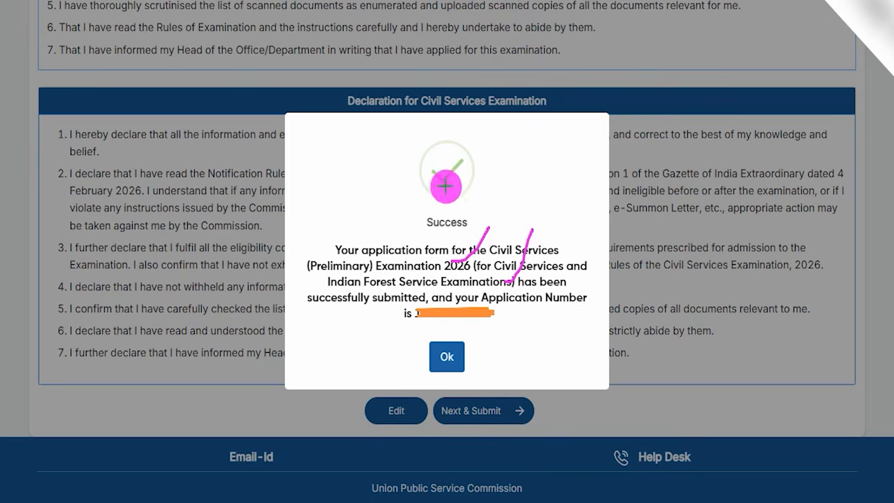
{"action": "mouse_move", "coordinate": [483, 301]}
{"action": "left_mouse_down"}
{"action": "mouse_move", "coordinate": [411, 302]}
{"action": "mouse_move", "coordinate": [410, 326]}
{"action": "mouse_move", "coordinate": [480, 330]}
{"action": "mouse_move", "coordinate": [508, 308]}
{"action": "mouse_move", "coordinate": [489, 299]}
{"action": "mouse_move", "coordinate": [550, 244]}
{"action": "left_mouse_up"}
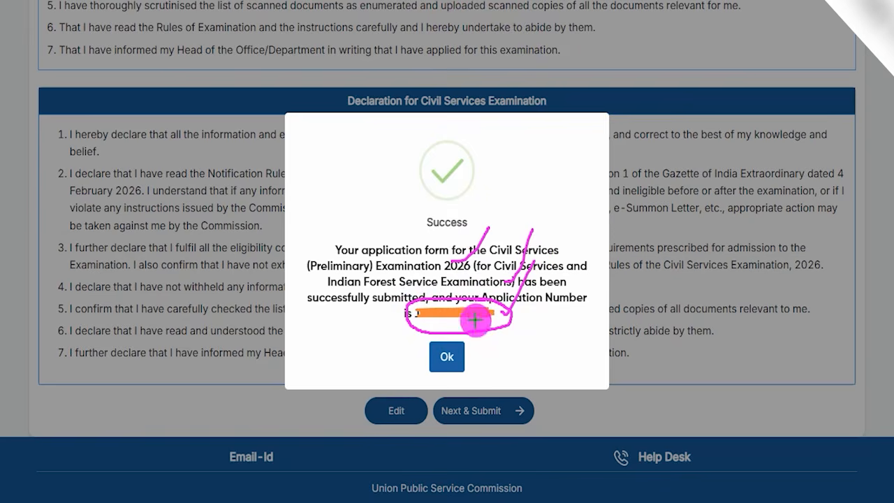
{"action": "left_click_drag", "start_coordinate": [669, 325], "coordinate": [459, 354]}
{"action": "left_click", "coordinate": [459, 354]}
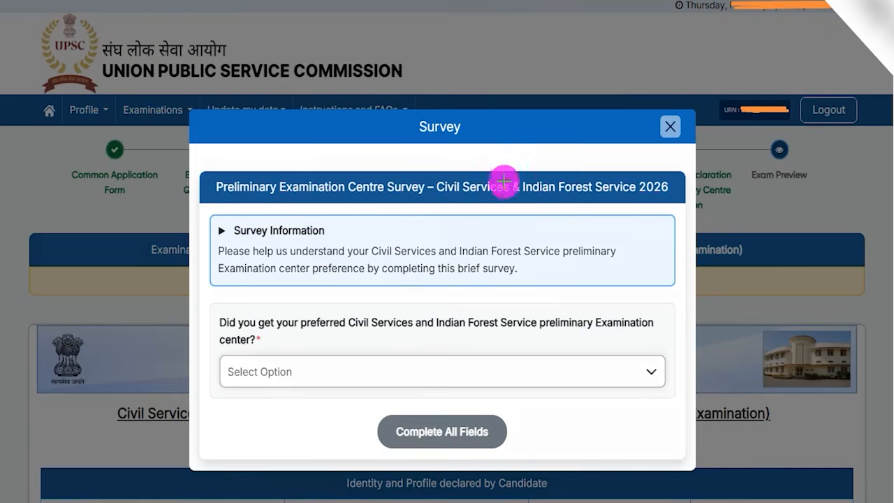
Step: Answer Yes in the centre survey to having received the preferred preliminary examination centre
{"action": "left_click_drag", "start_coordinate": [485, 165], "coordinate": [508, 130]}
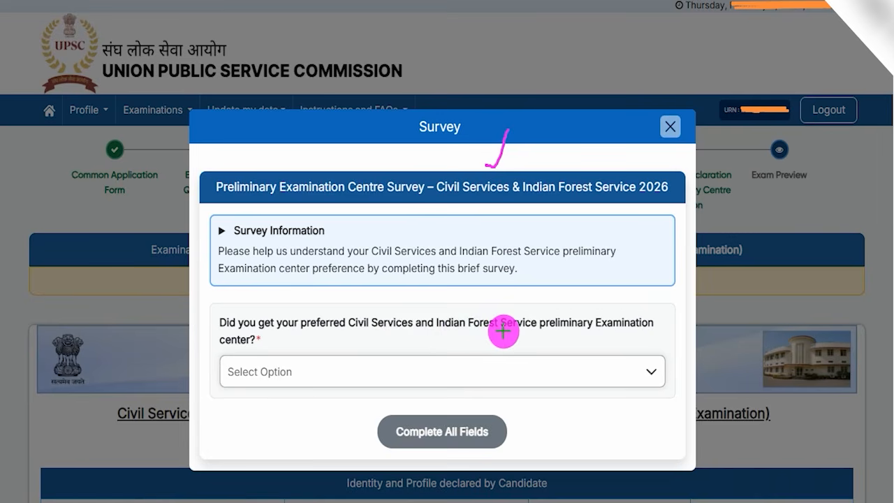
{"action": "left_click_drag", "start_coordinate": [503, 332], "coordinate": [524, 286]}
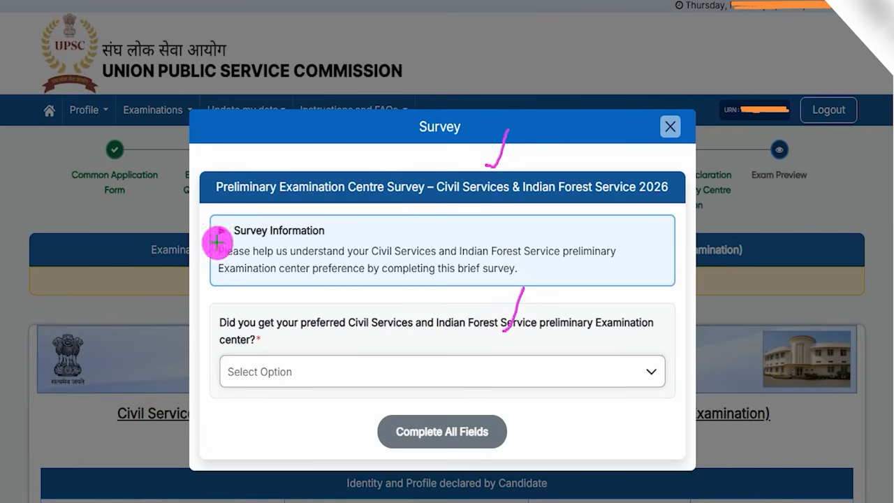
{"action": "left_click_drag", "start_coordinate": [323, 370], "coordinate": [356, 293]}
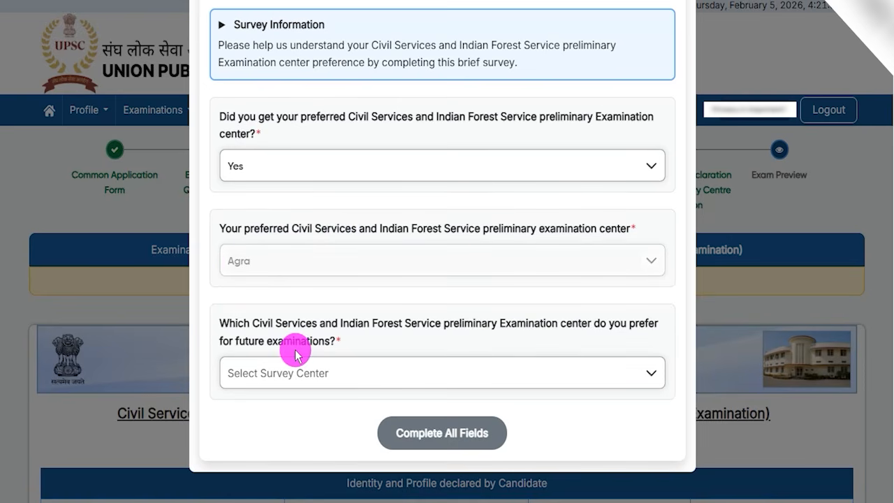
Step: Choose Haldwani as the preferred centre for future examinations, submit the survey and continue to the application preview
{"action": "double_click", "coordinate": [292, 323]}
{"action": "left_click_drag", "start_coordinate": [363, 323], "coordinate": [517, 323]}
{"action": "left_click", "coordinate": [340, 377]}
{"action": "scroll", "coordinate": [289, 284], "scroll_direction": "down", "scroll_amount": 2}
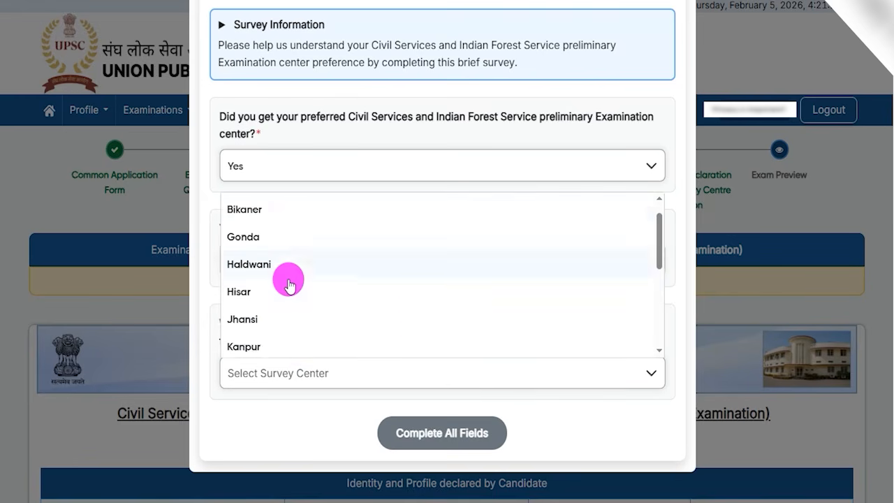
{"action": "scroll", "coordinate": [290, 284], "scroll_direction": "up", "scroll_amount": 2}
{"action": "left_click", "coordinate": [257, 287]}
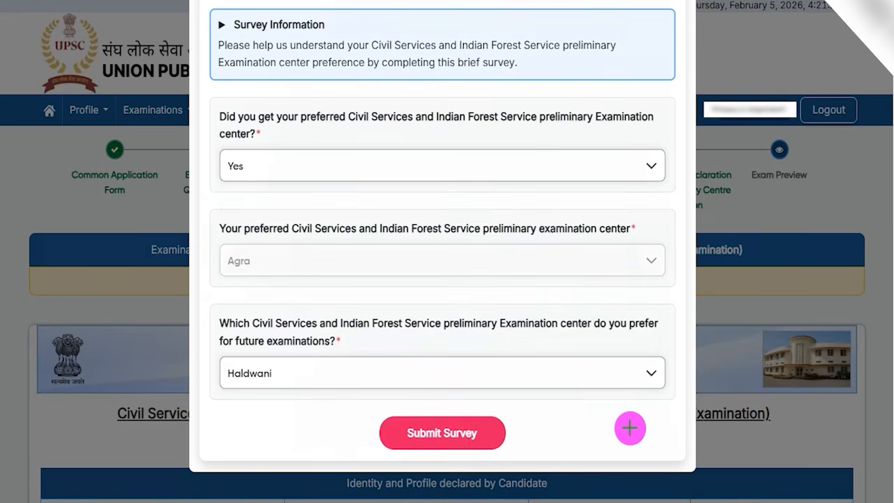
{"action": "left_click", "coordinate": [495, 431]}
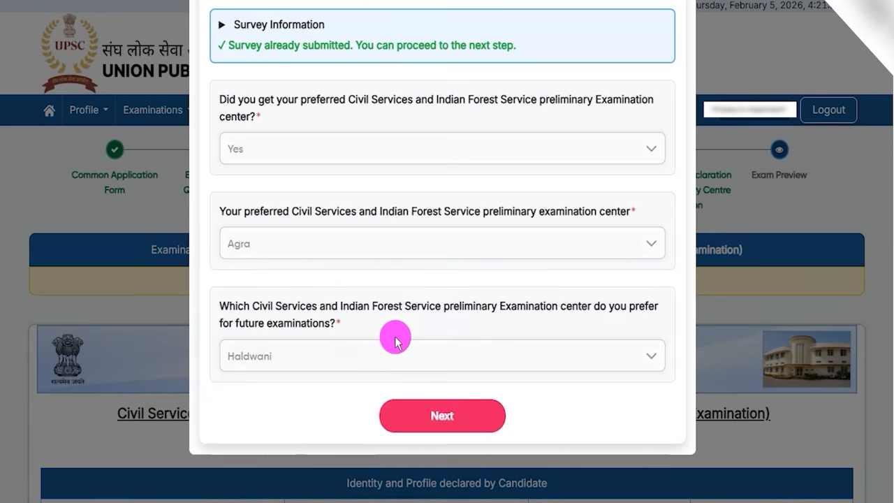
{"action": "left_click", "coordinate": [442, 424]}
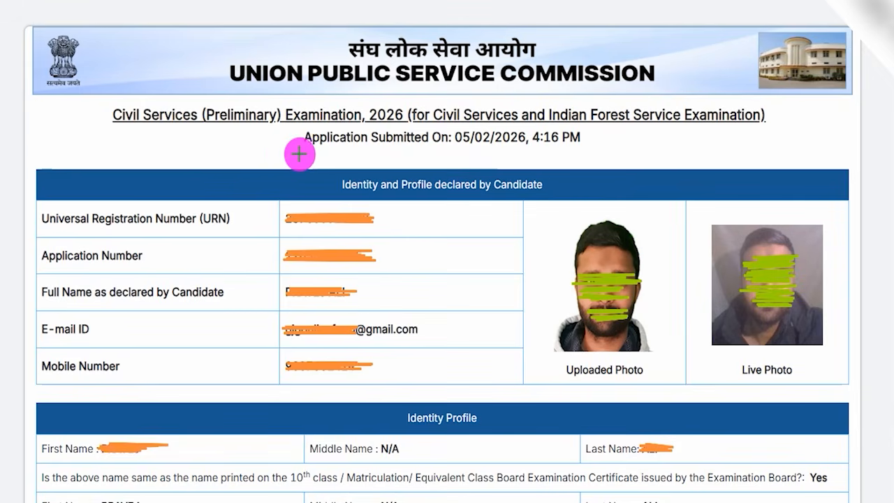
Step: Examine the submitted application's examination title, submission date, candidate identity details, and uploaded and live photos
{"action": "left_click_drag", "start_coordinate": [235, 145], "coordinate": [272, 105]}
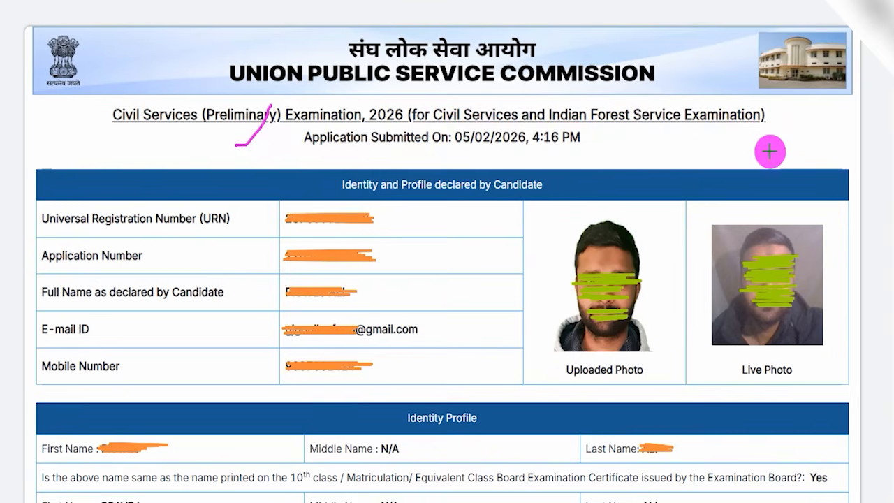
{"action": "left_click_drag", "start_coordinate": [634, 142], "coordinate": [681, 82]}
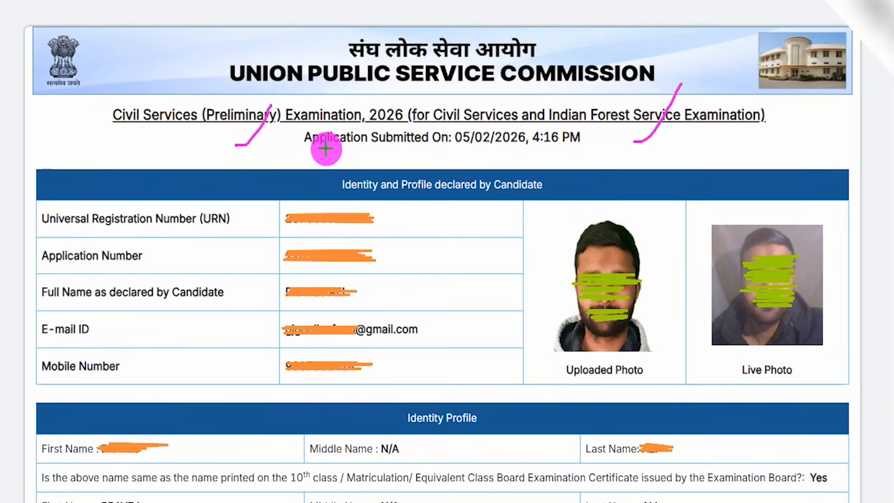
{"action": "left_click_drag", "start_coordinate": [306, 147], "coordinate": [436, 151]}
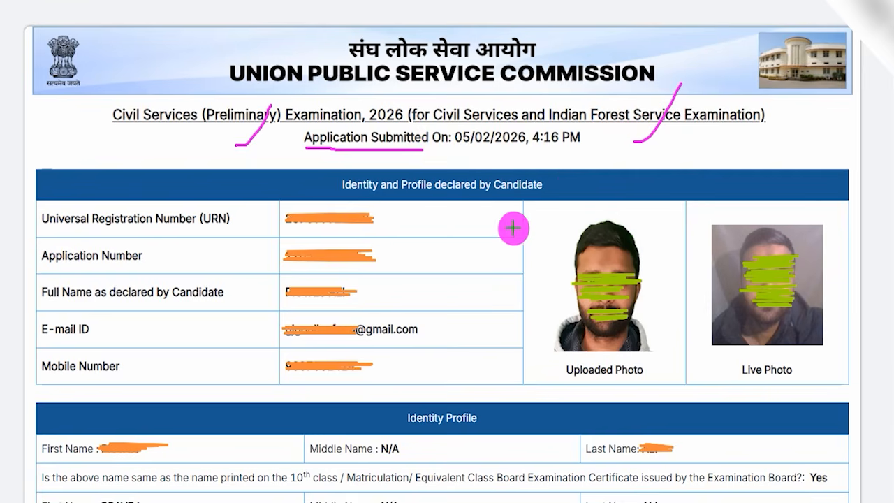
{"action": "left_click_drag", "start_coordinate": [500, 228], "coordinate": [563, 176]}
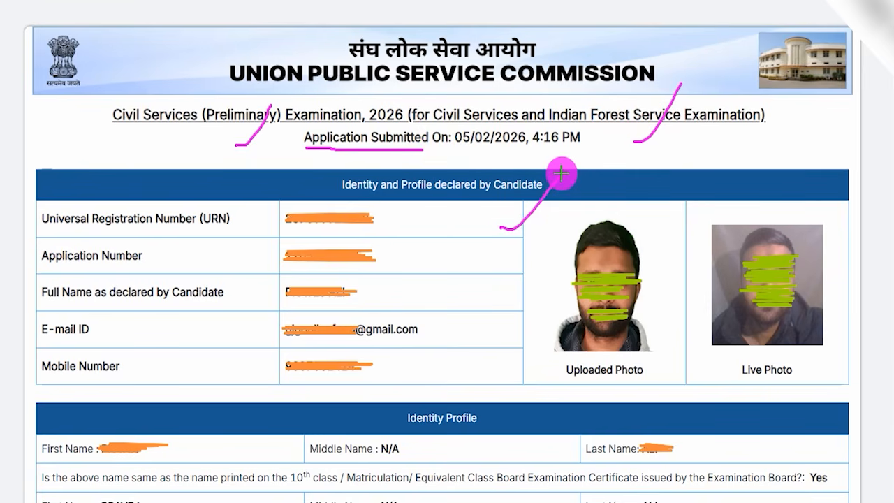
{"action": "left_click_drag", "start_coordinate": [500, 258], "coordinate": [562, 207]}
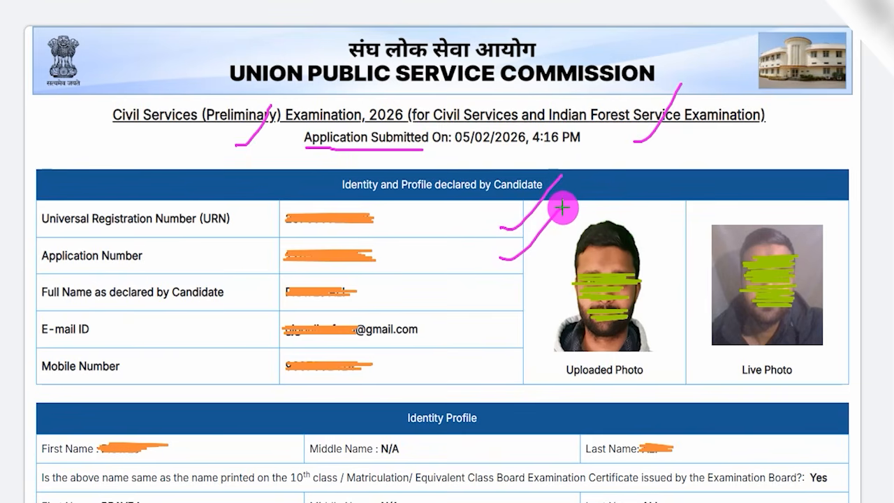
{"action": "left_click_drag", "start_coordinate": [510, 288], "coordinate": [544, 255]}
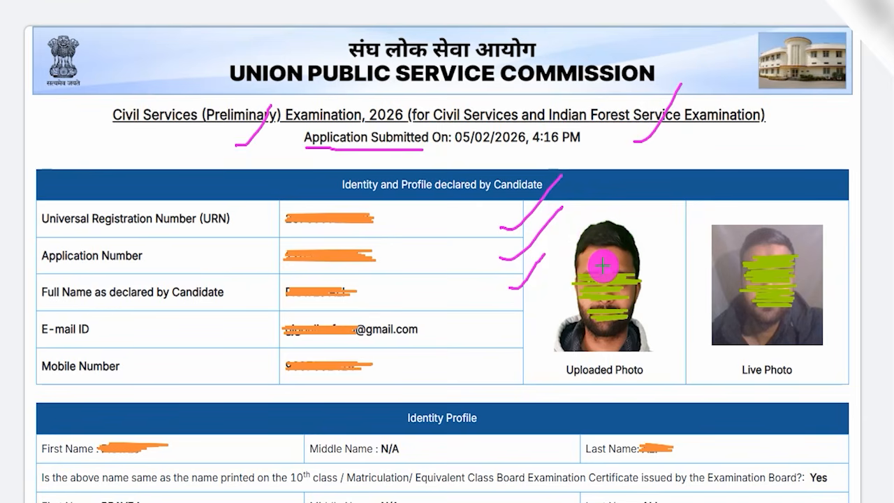
{"action": "left_click_drag", "start_coordinate": [509, 326], "coordinate": [561, 286]}
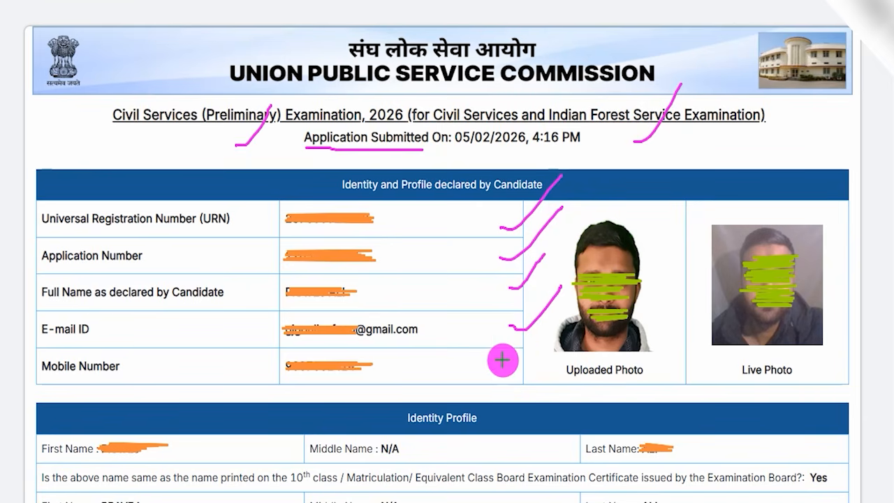
{"action": "left_click_drag", "start_coordinate": [504, 360], "coordinate": [545, 330]}
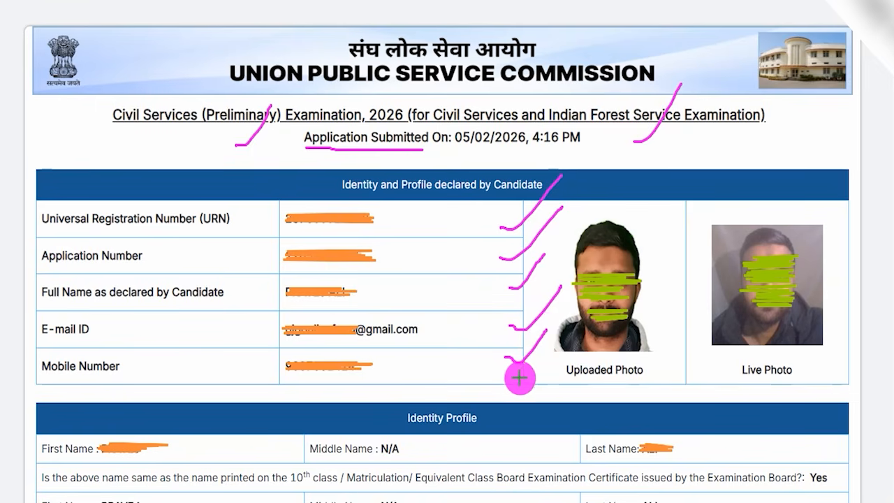
{"action": "left_click_drag", "start_coordinate": [517, 384], "coordinate": [557, 364]}
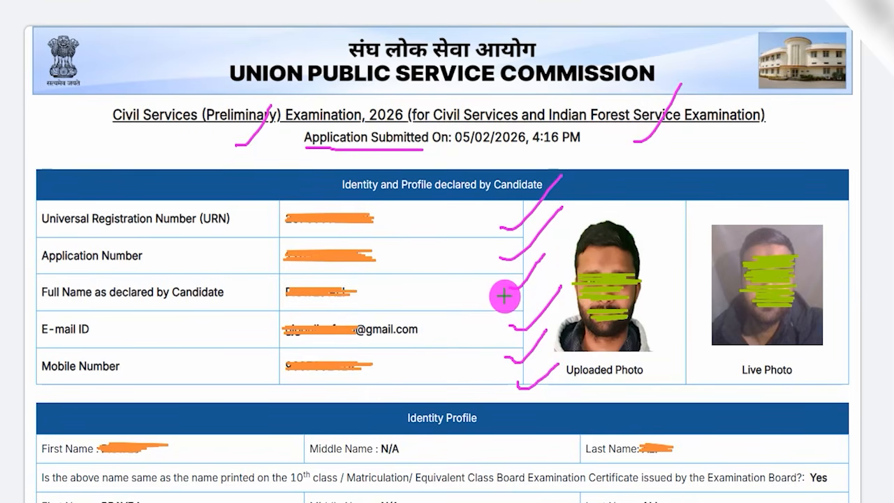
{"action": "left_click_drag", "start_coordinate": [644, 220], "coordinate": [696, 175]}
{"action": "left_click_drag", "start_coordinate": [672, 257], "coordinate": [716, 207]}
{"action": "left_click_drag", "start_coordinate": [677, 285], "coordinate": [723, 237]}
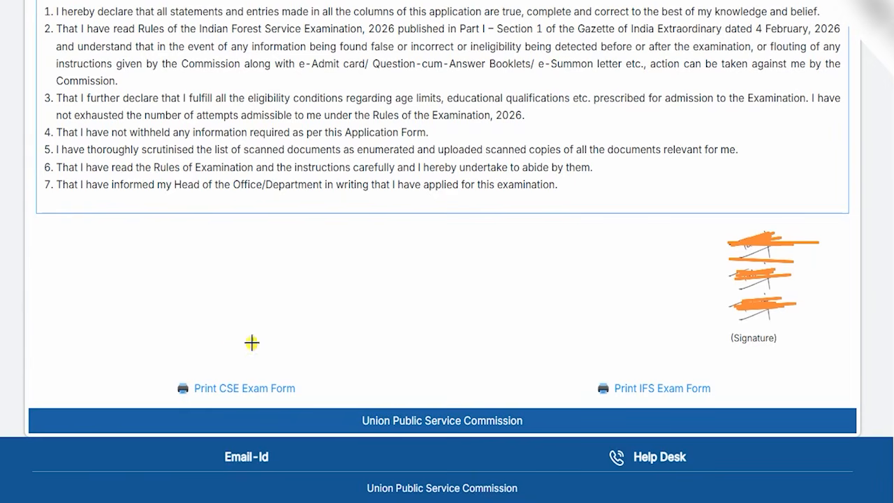
Step: Check the print options for the CSE and IFS exam forms at the end of the submitted application
{"action": "mouse_move", "coordinate": [251, 342]}
{"action": "left_mouse_down"}
{"action": "mouse_move", "coordinate": [191, 349]}
{"action": "mouse_move", "coordinate": [156, 379]}
{"action": "mouse_move", "coordinate": [303, 415]}
{"action": "mouse_move", "coordinate": [272, 344]}
{"action": "left_mouse_up"}
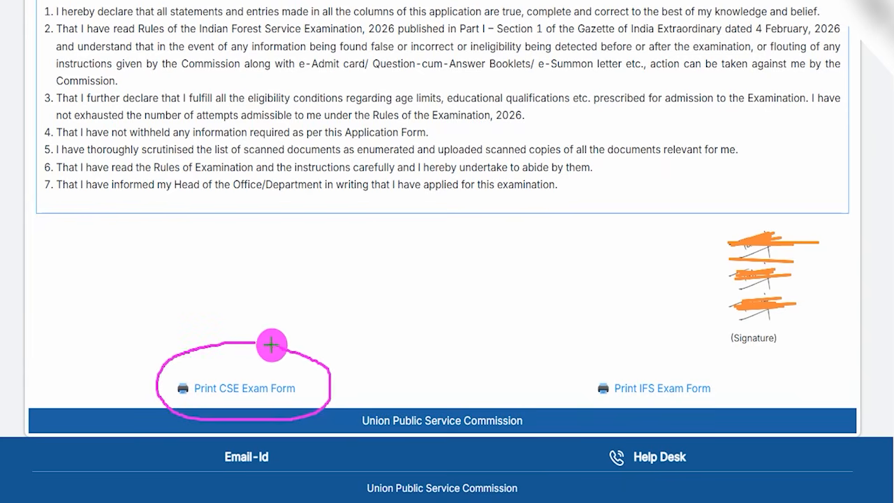
{"action": "mouse_move", "coordinate": [657, 361]}
{"action": "left_mouse_down"}
{"action": "mouse_move", "coordinate": [567, 365]}
{"action": "mouse_move", "coordinate": [719, 418]}
{"action": "mouse_move", "coordinate": [706, 365]}
{"action": "mouse_move", "coordinate": [667, 359]}
{"action": "left_mouse_up"}
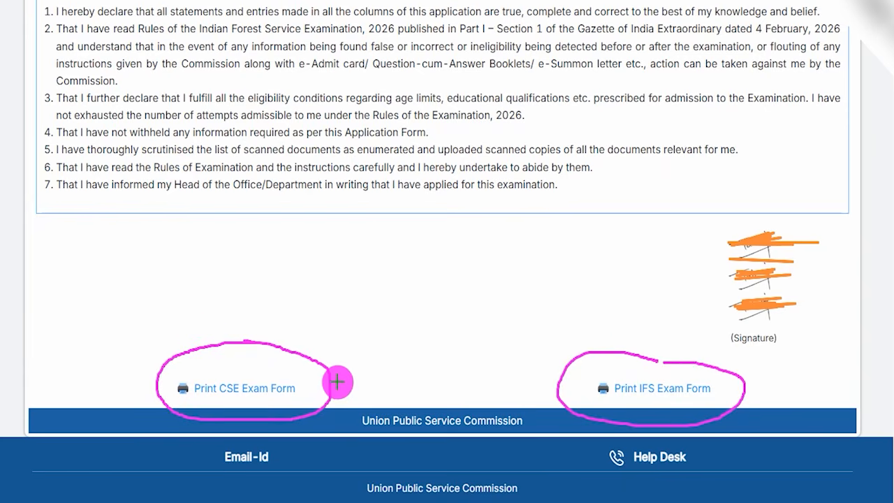
{"action": "left_click_drag", "start_coordinate": [317, 377], "coordinate": [360, 320]}
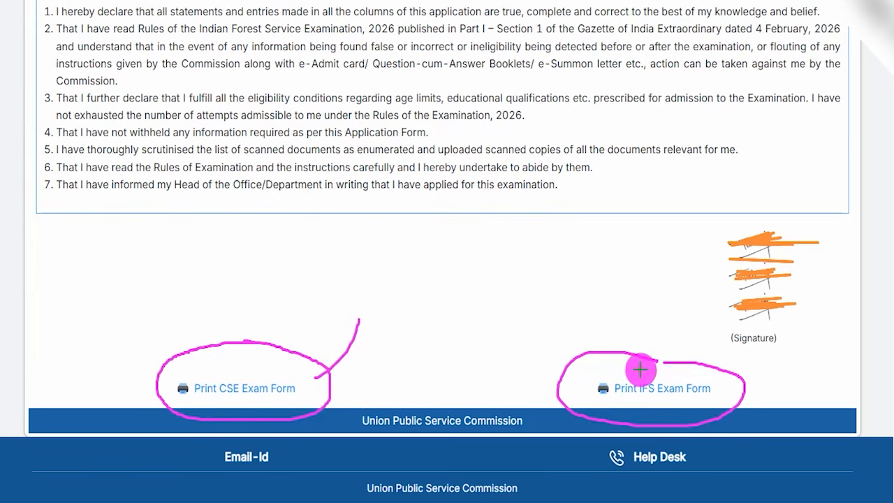
{"action": "left_click_drag", "start_coordinate": [632, 365], "coordinate": [662, 312]}
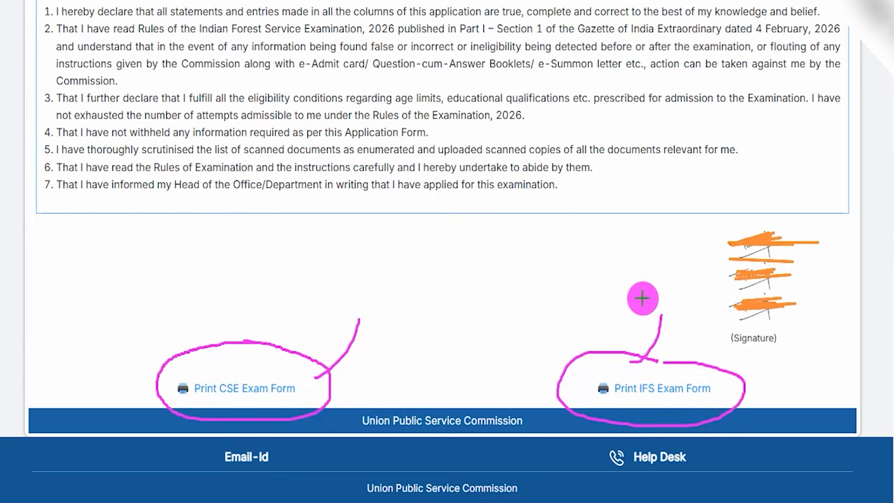
{"action": "left_click_drag", "start_coordinate": [457, 329], "coordinate": [494, 282]}
{"action": "left_click_drag", "start_coordinate": [365, 334], "coordinate": [415, 285]}
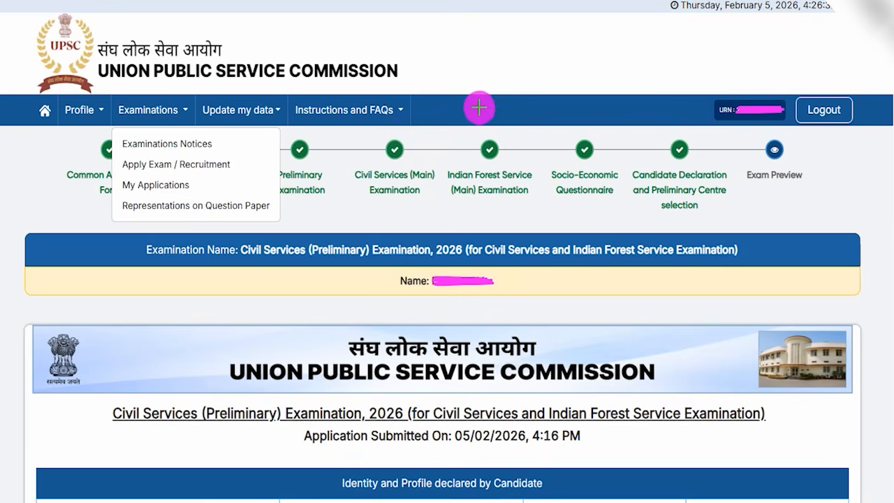
Step: Open the My Applications list of submitted examination applications
{"action": "left_click_drag", "start_coordinate": [470, 81], "coordinate": [499, 27]}
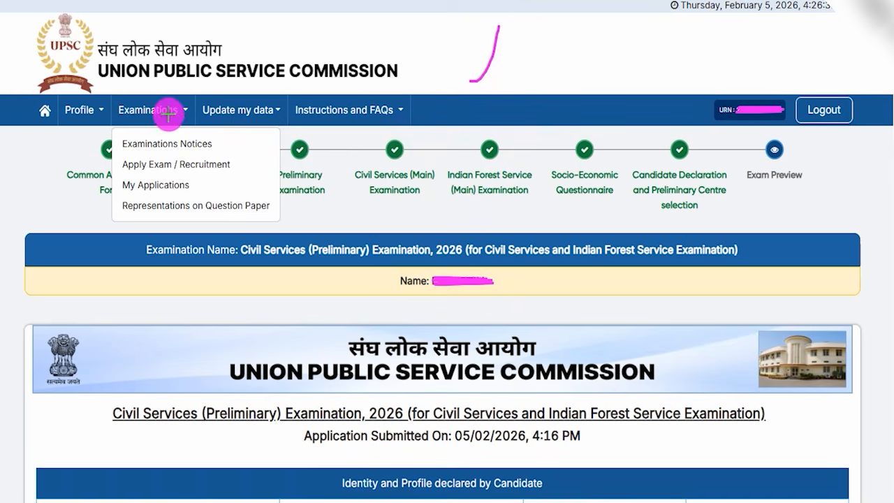
{"action": "left_click_drag", "start_coordinate": [173, 105], "coordinate": [184, 82]}
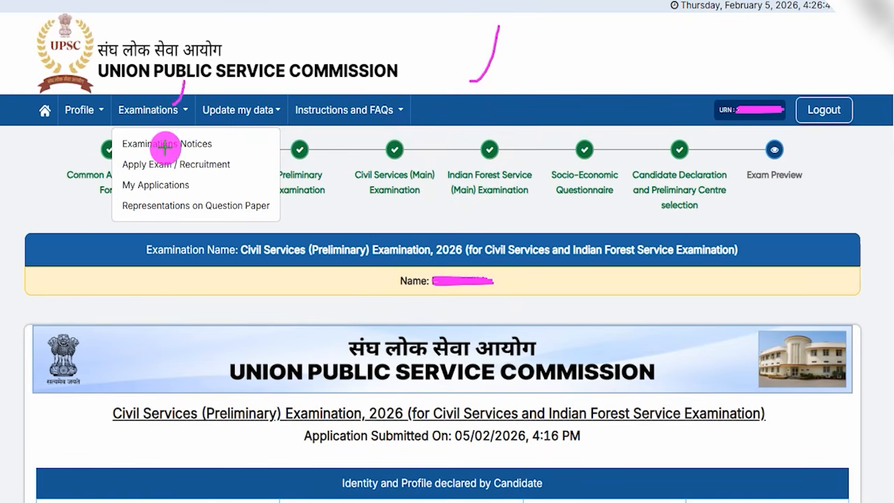
{"action": "mouse_move", "coordinate": [193, 173]}
{"action": "left_mouse_down"}
{"action": "mouse_move", "coordinate": [127, 170]}
{"action": "mouse_move", "coordinate": [126, 192]}
{"action": "mouse_move", "coordinate": [205, 194]}
{"action": "mouse_move", "coordinate": [196, 172]}
{"action": "left_mouse_up"}
{"action": "left_click", "coordinate": [155, 185]}
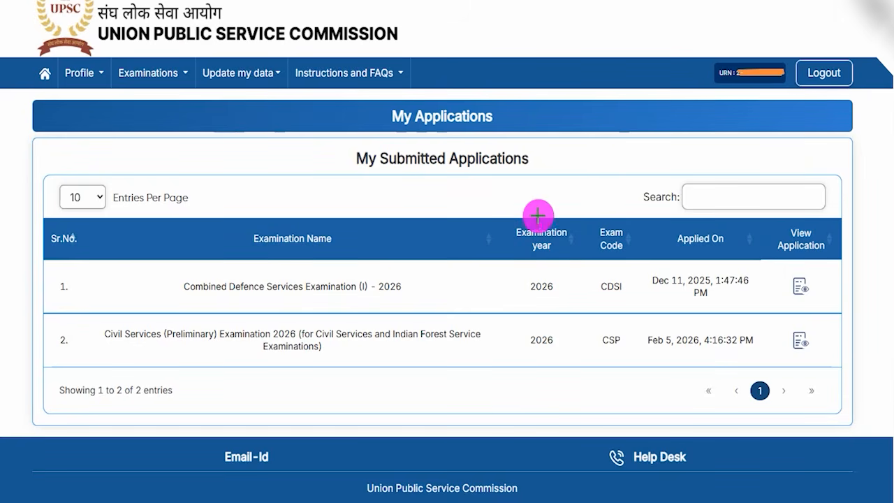
Step: Examine the Civil Services (Preliminary) Examination 2026 entry in the submitted applications list, checking its name, year, application date and view option
{"action": "left_click_drag", "start_coordinate": [520, 201], "coordinate": [566, 146]}
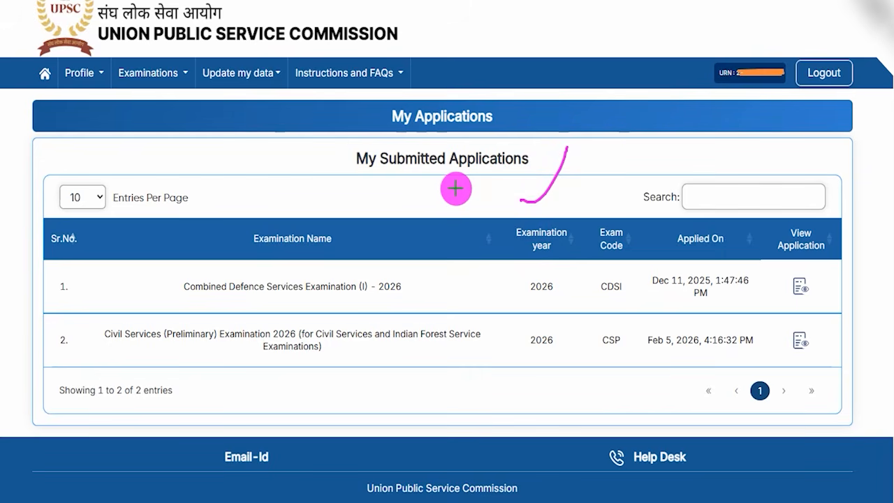
{"action": "left_click_drag", "start_coordinate": [455, 187], "coordinate": [520, 137]}
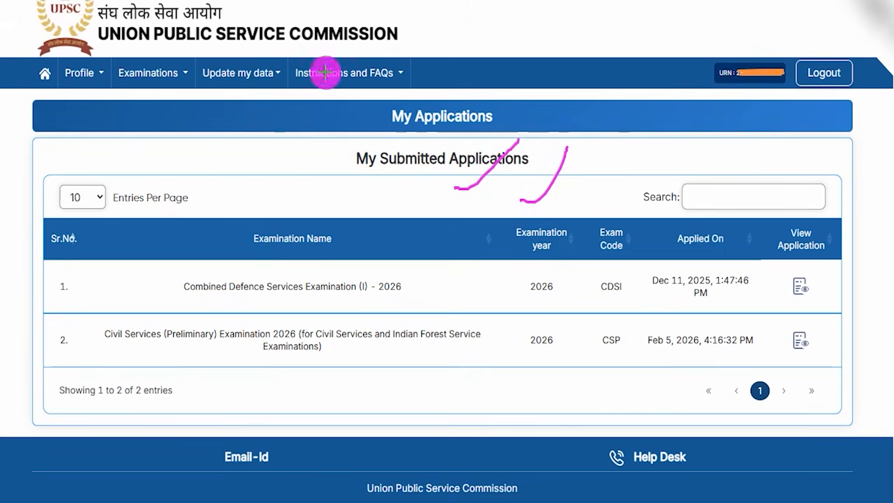
{"action": "mouse_move", "coordinate": [58, 312]}
{"action": "left_mouse_down"}
{"action": "mouse_move", "coordinate": [310, 353]}
{"action": "mouse_move", "coordinate": [484, 358]}
{"action": "left_mouse_up"}
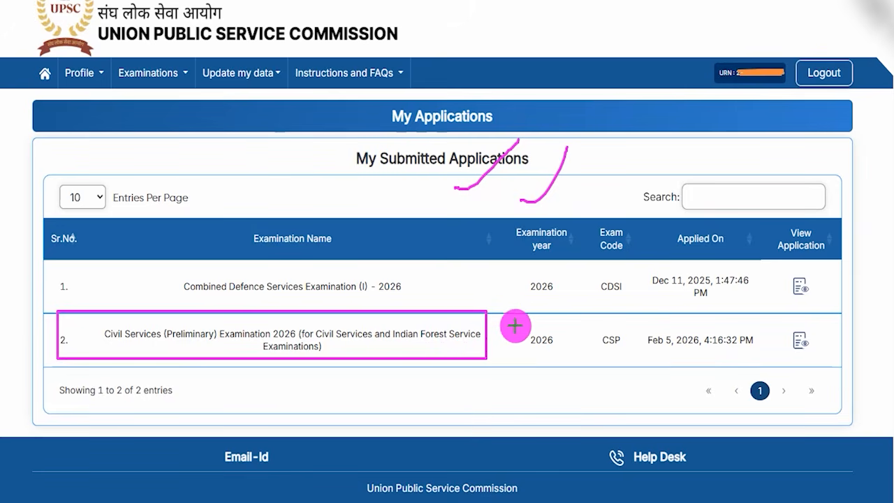
{"action": "left_click_drag", "start_coordinate": [515, 317], "coordinate": [561, 358]}
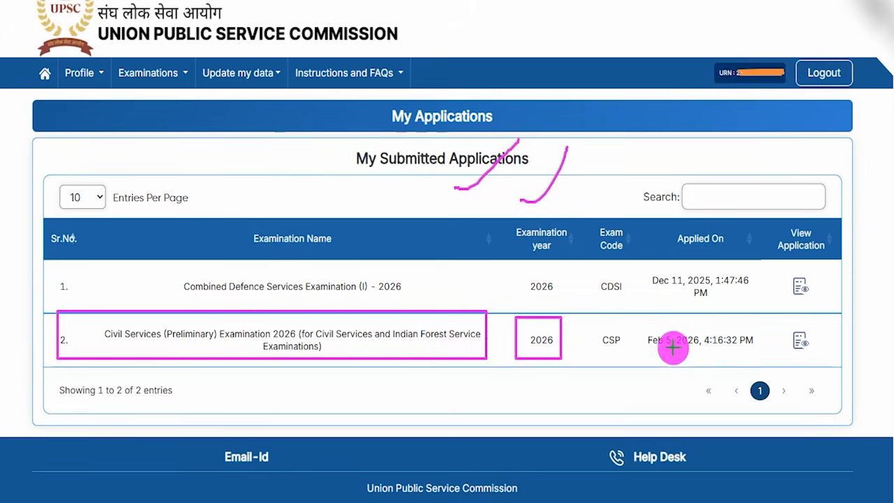
{"action": "left_click_drag", "start_coordinate": [642, 323], "coordinate": [758, 357]}
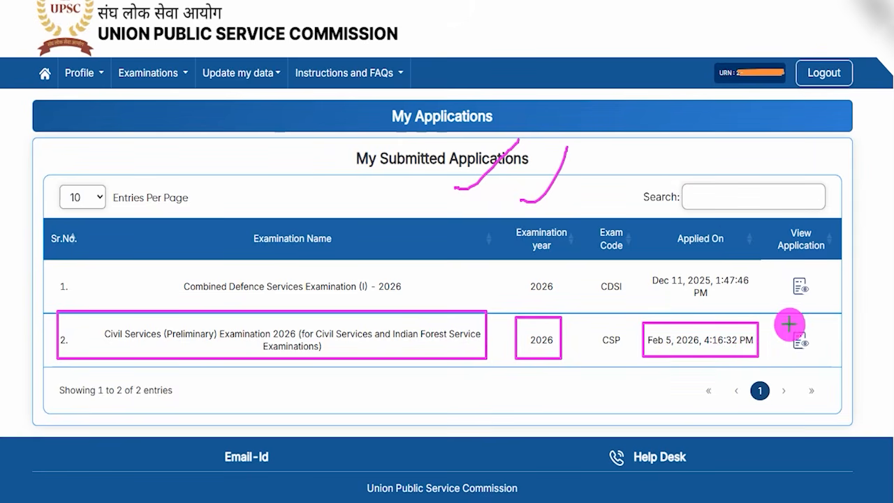
{"action": "left_click_drag", "start_coordinate": [779, 320], "coordinate": [818, 336]}
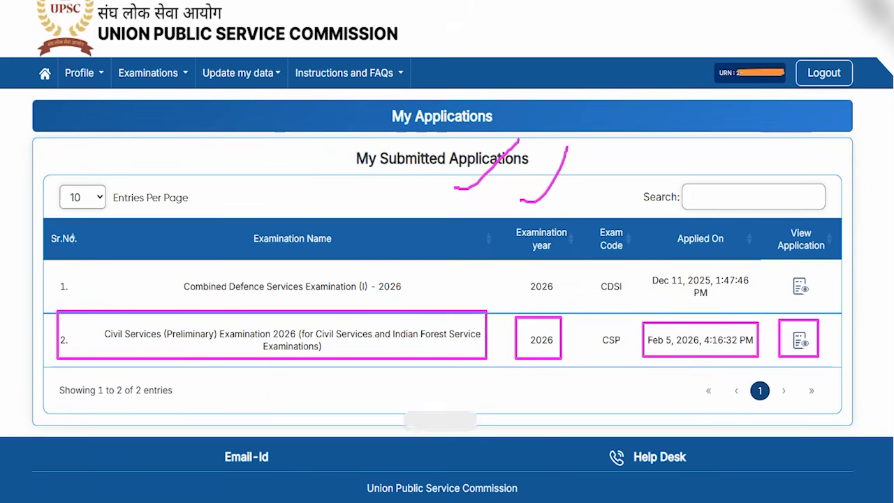
{"action": "left_click_drag", "start_coordinate": [595, 177], "coordinate": [633, 113]}
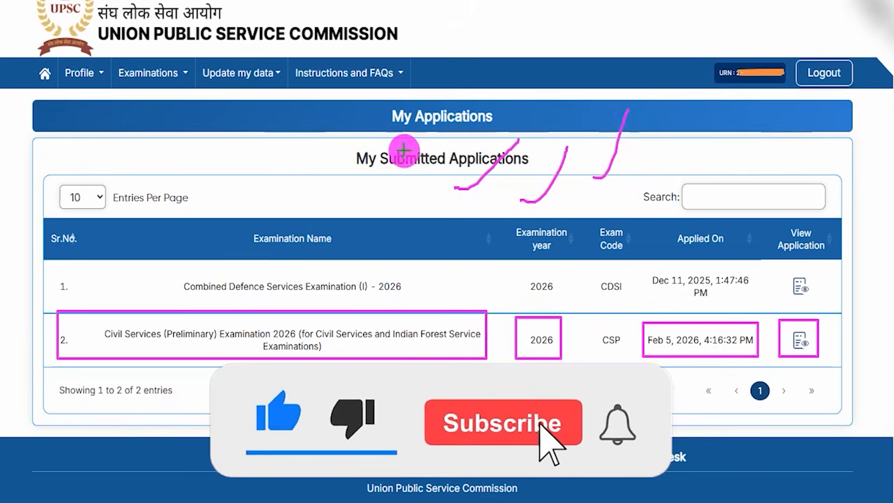
{"action": "left_click_drag", "start_coordinate": [337, 206], "coordinate": [367, 169]}
{"action": "left_click_drag", "start_coordinate": [374, 218], "coordinate": [419, 169]}
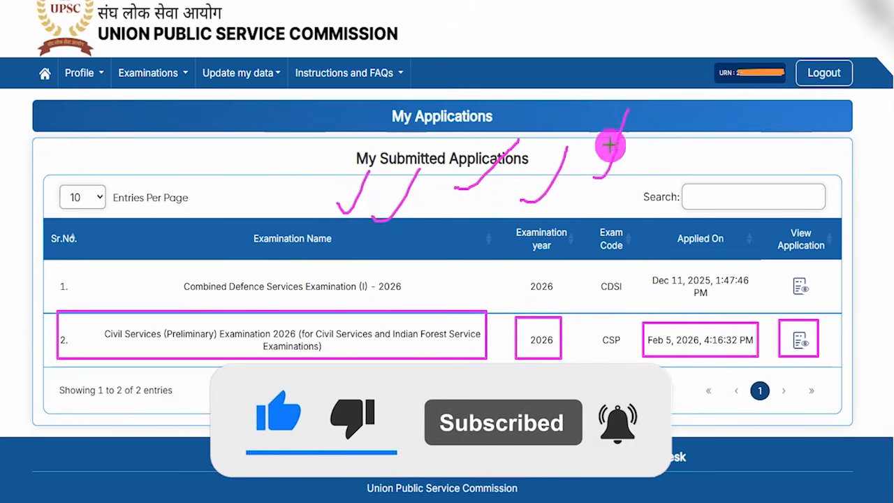
{"action": "left_click_drag", "start_coordinate": [498, 403], "coordinate": [561, 365]}
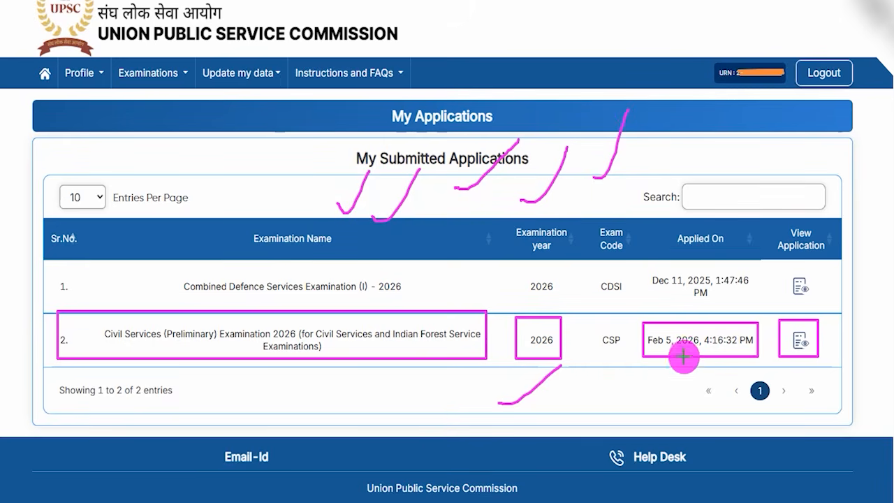